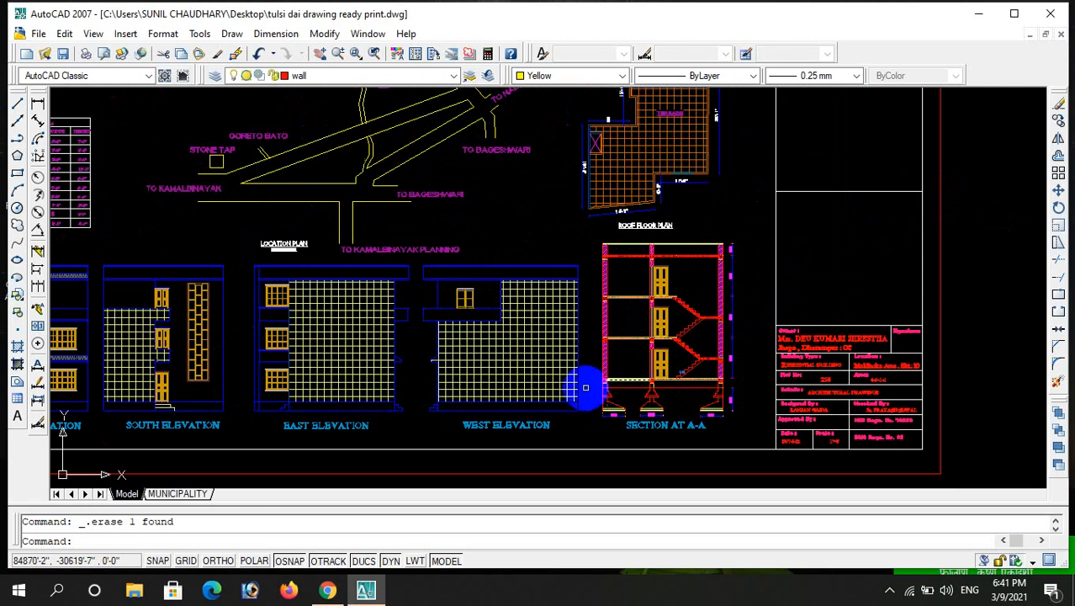
# - Review the sheet's elevations, section and floor plans, then examine the ground floor plan around the staircase
pyautogui.scroll(-2, 585, 387)
pyautogui.scroll(-4, 513, 454)
pyautogui.scroll(5, 441, 259)
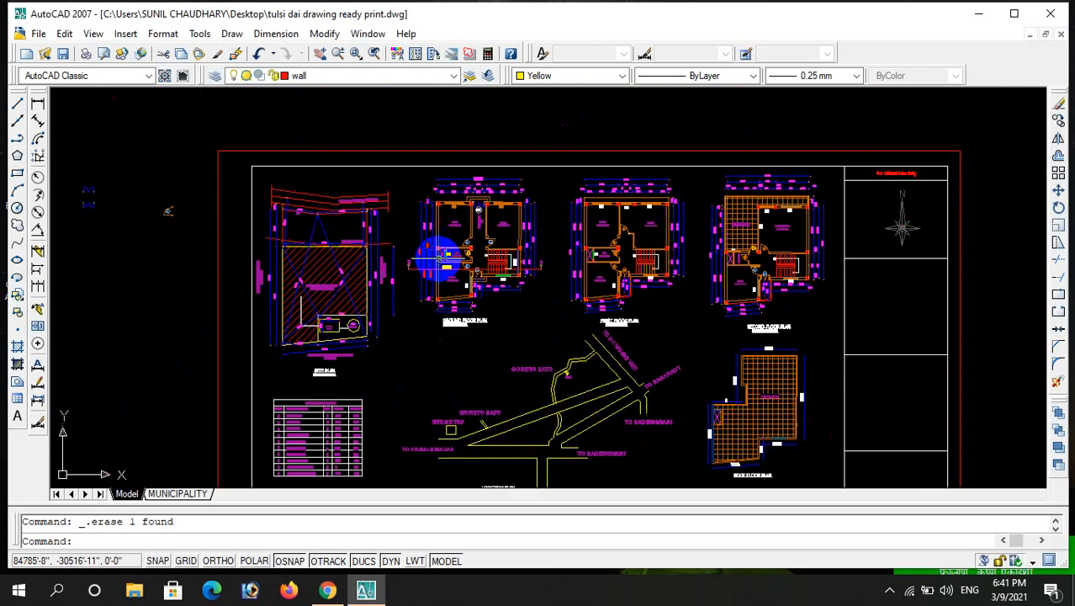
pyautogui.scroll(3, 412, 281)
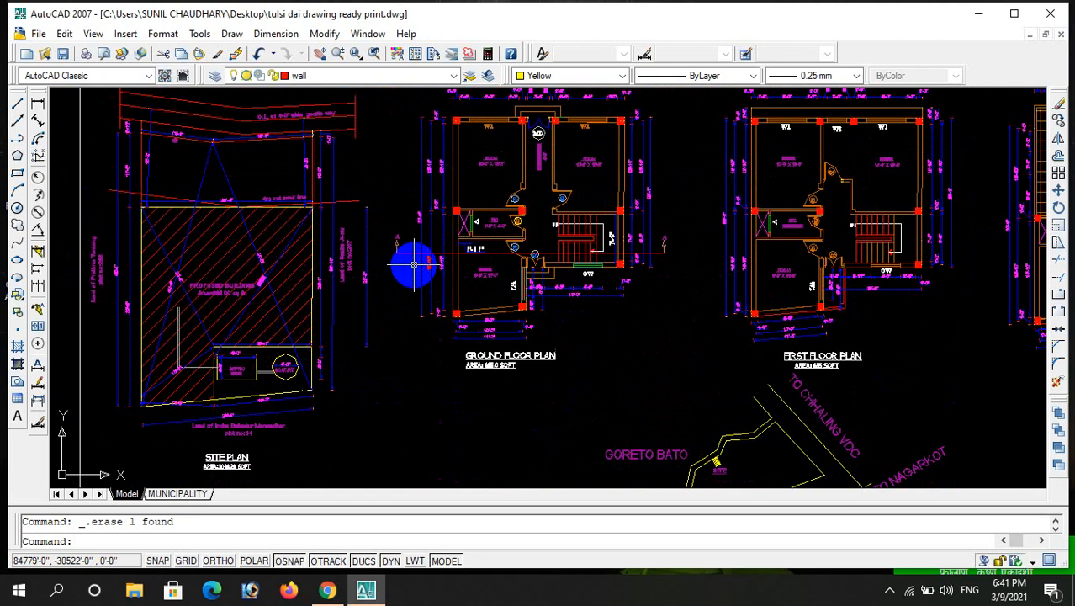
pyautogui.scroll(1, 414, 264)
pyautogui.scroll(-2, 581, 301)
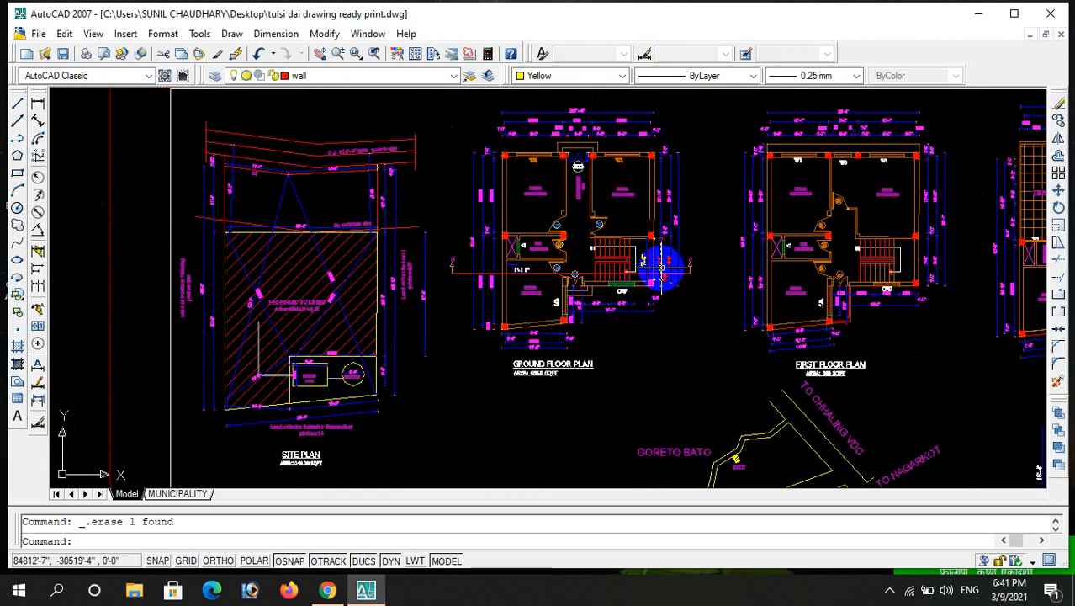
pyautogui.scroll(3, 698, 269)
pyautogui.scroll(1, 699, 269)
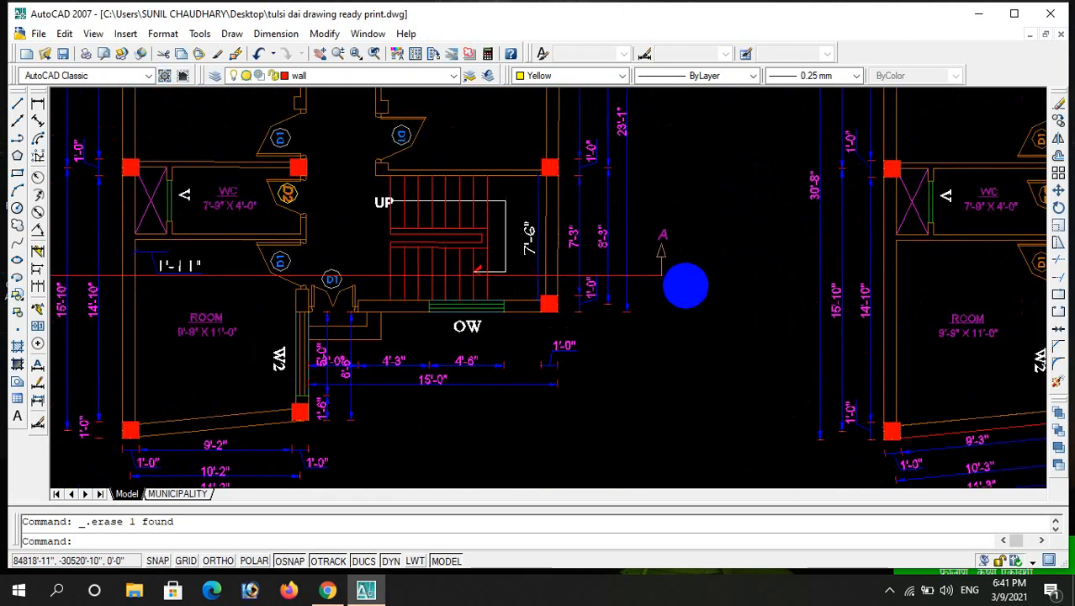
pyautogui.scroll(-4, 665, 294)
pyautogui.scroll(1, 582, 402)
pyautogui.scroll(2, 581, 402)
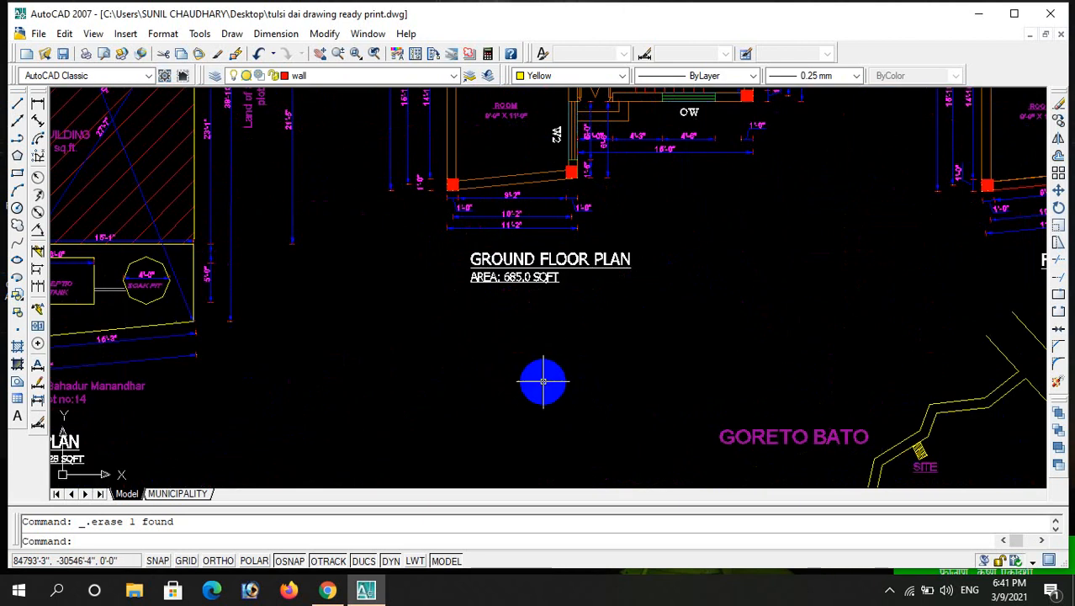
# - Examine where section line A-A cuts through the room, door and staircase of the ground floor plan
pyautogui.scroll(-3, 543, 380)
pyautogui.scroll(4, 526, 246)
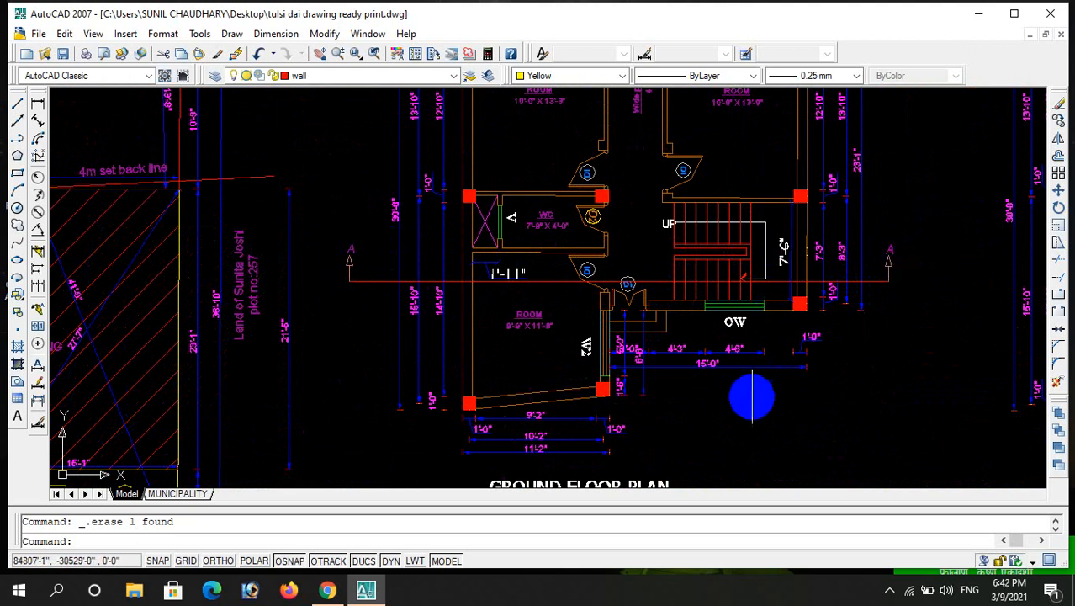
pyautogui.scroll(-2, 752, 396)
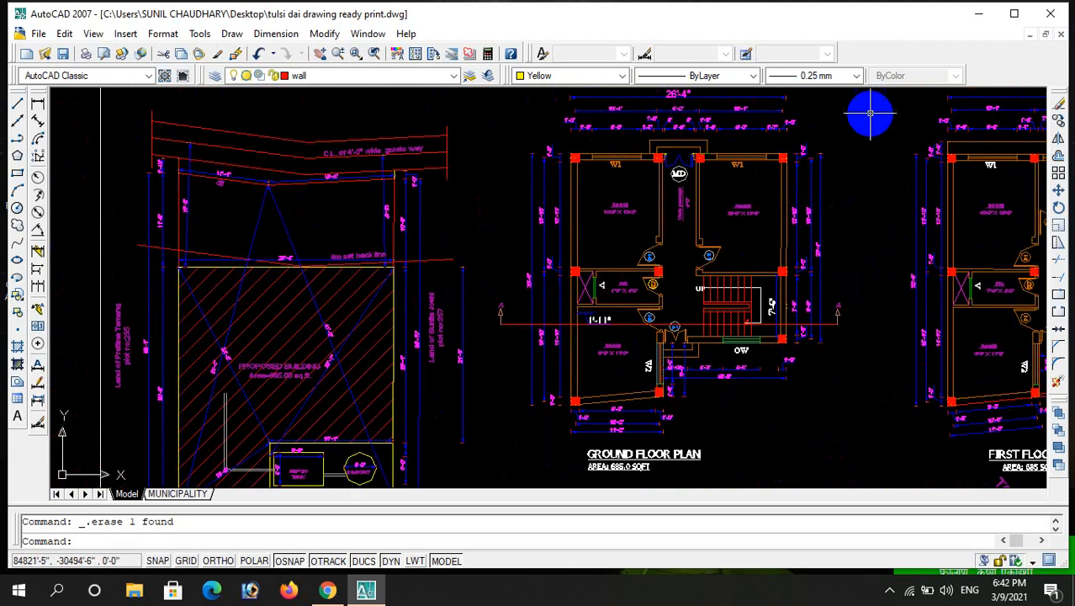
pyautogui.scroll(3, 838, 363)
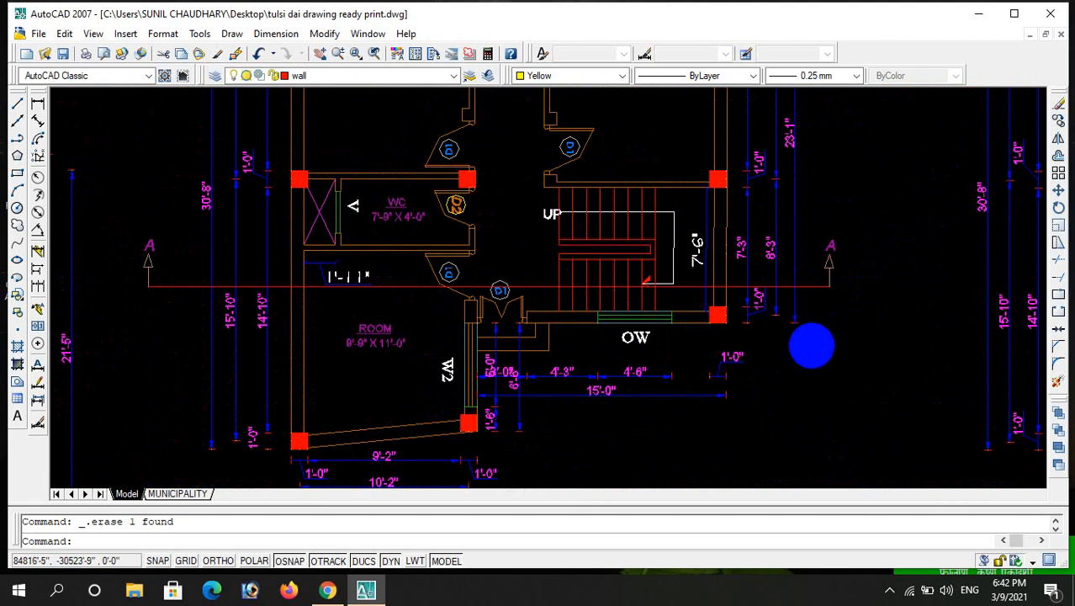
pyautogui.scroll(-3, 811, 345)
pyautogui.scroll(2, 594, 326)
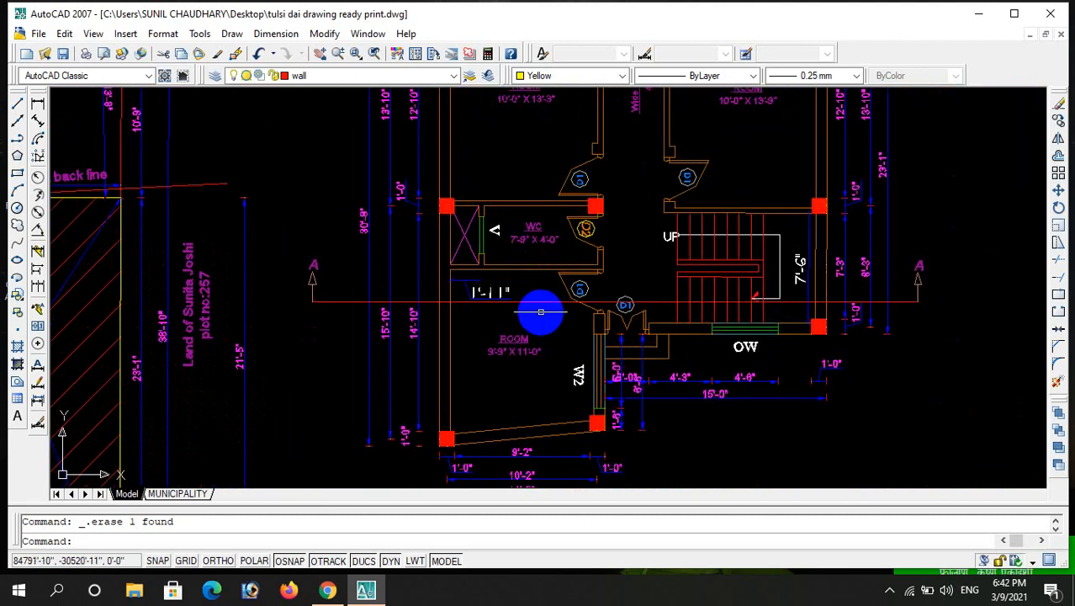
pyautogui.scroll(-2, 536, 308)
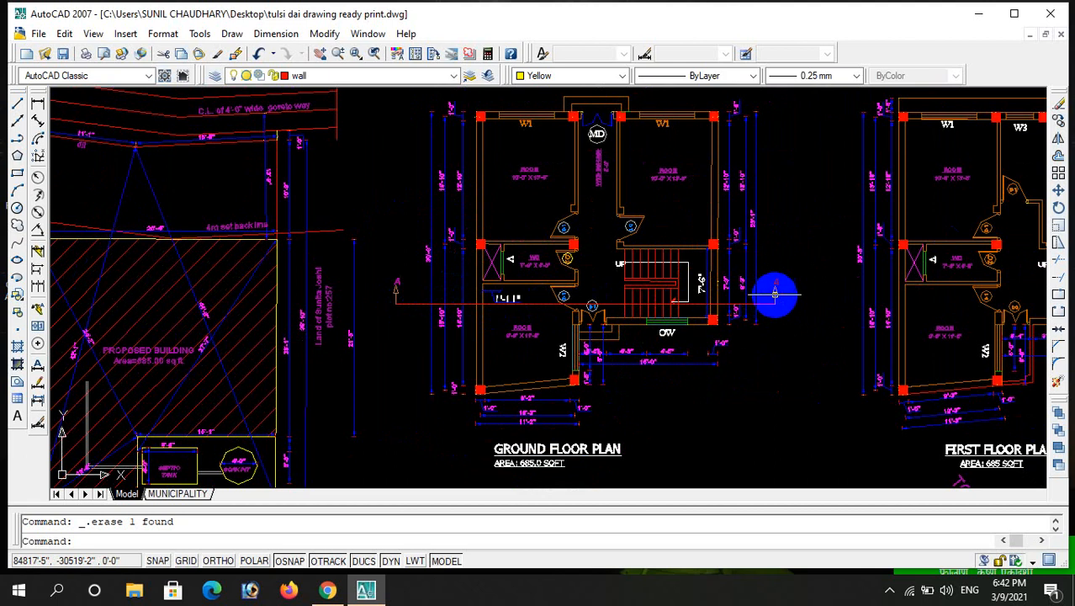
pyautogui.scroll(3, 778, 301)
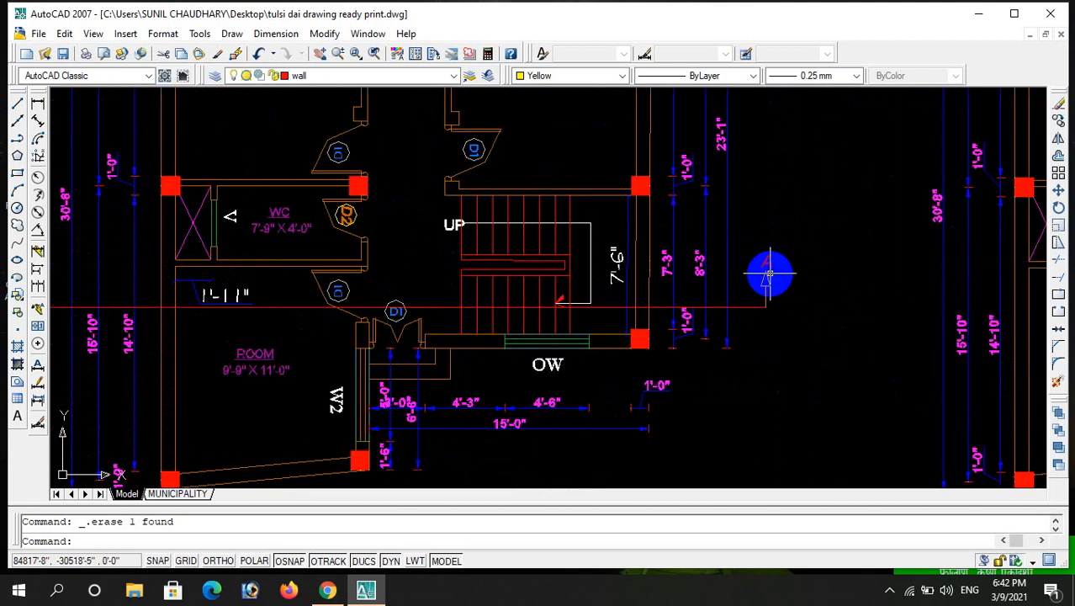
pyautogui.scroll(-2, 761, 288)
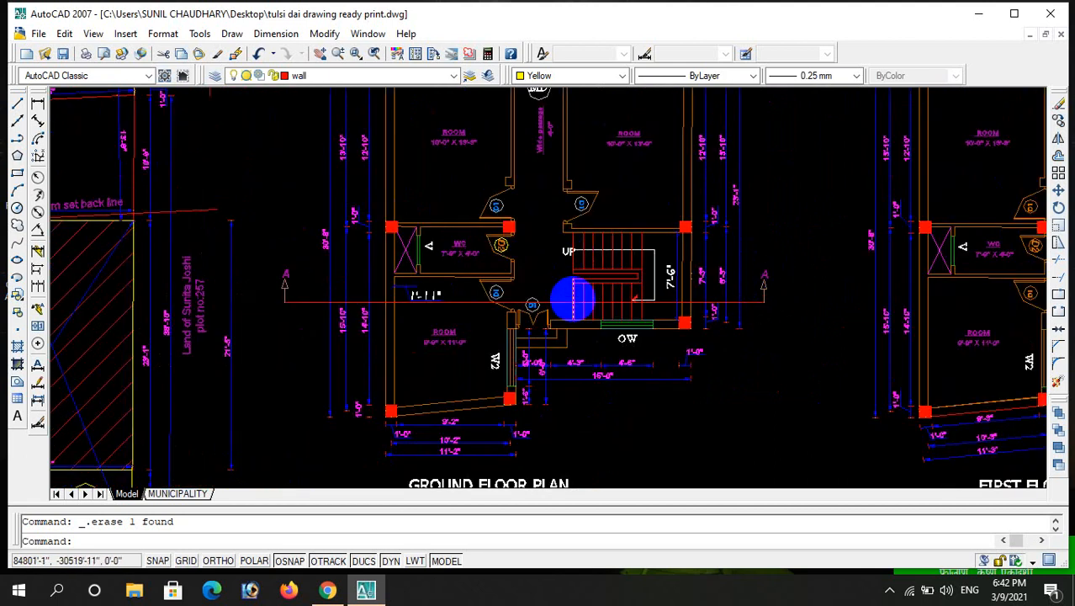
pyautogui.scroll(-2, 572, 269)
pyautogui.scroll(2, 554, 269)
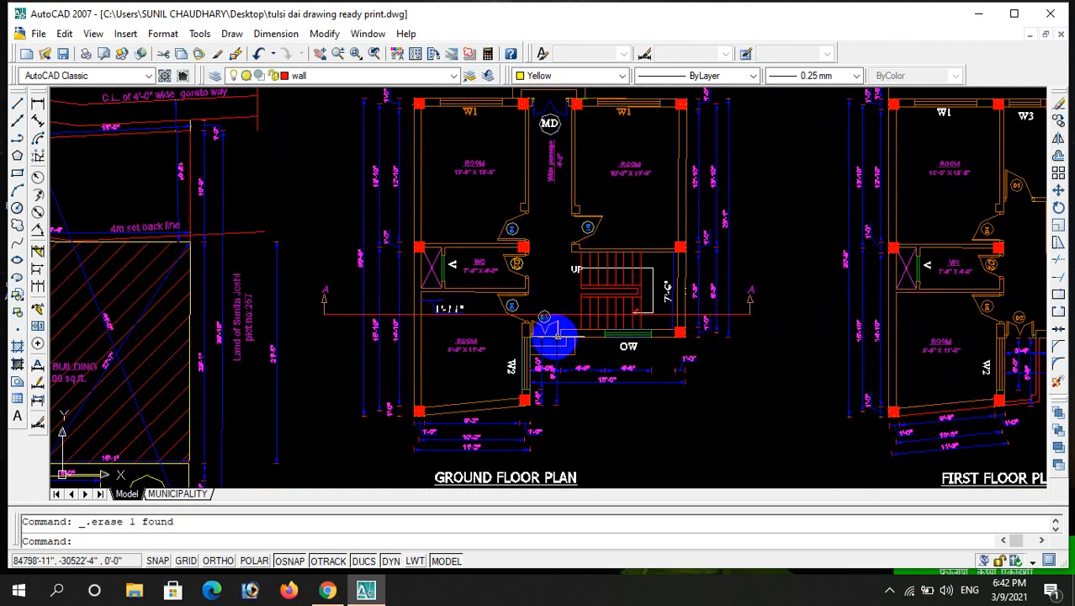
pyautogui.scroll(3, 546, 332)
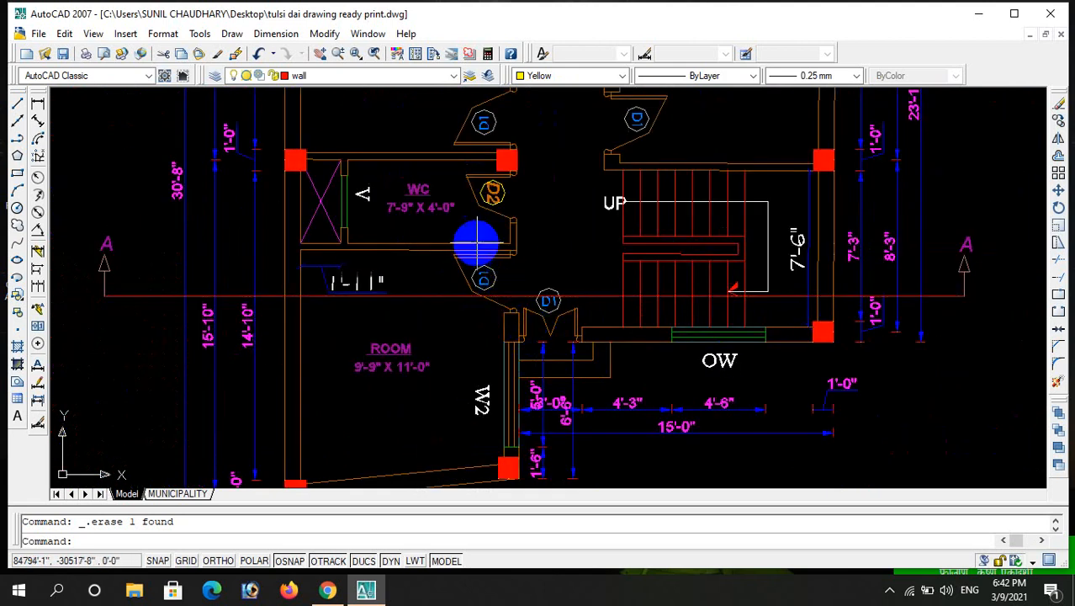
pyautogui.scroll(-2, 539, 271)
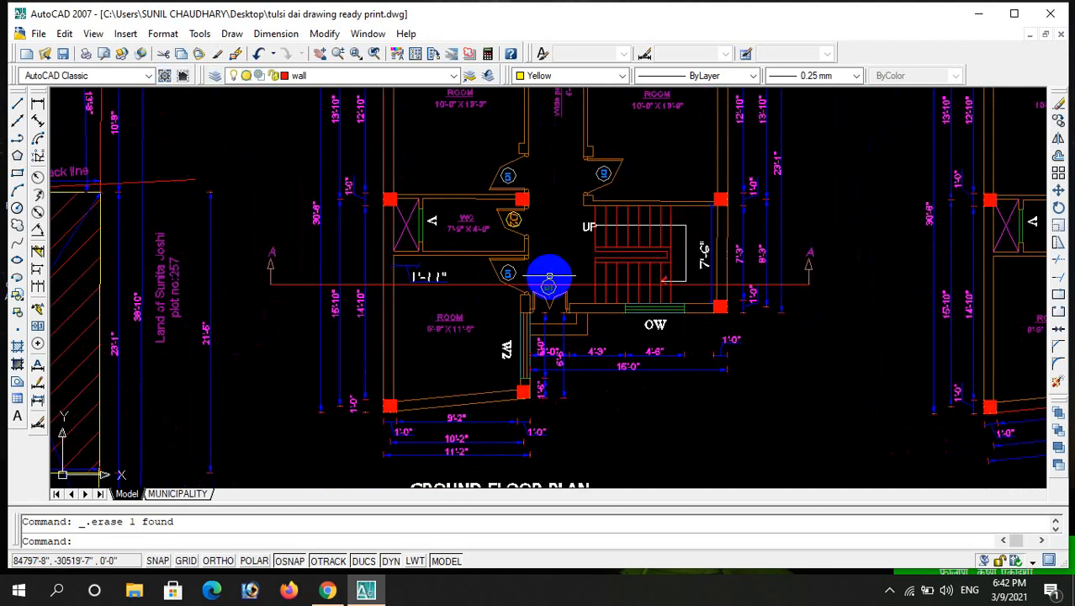
pyautogui.scroll(-5, 548, 277)
pyautogui.scroll(-4, 530, 248)
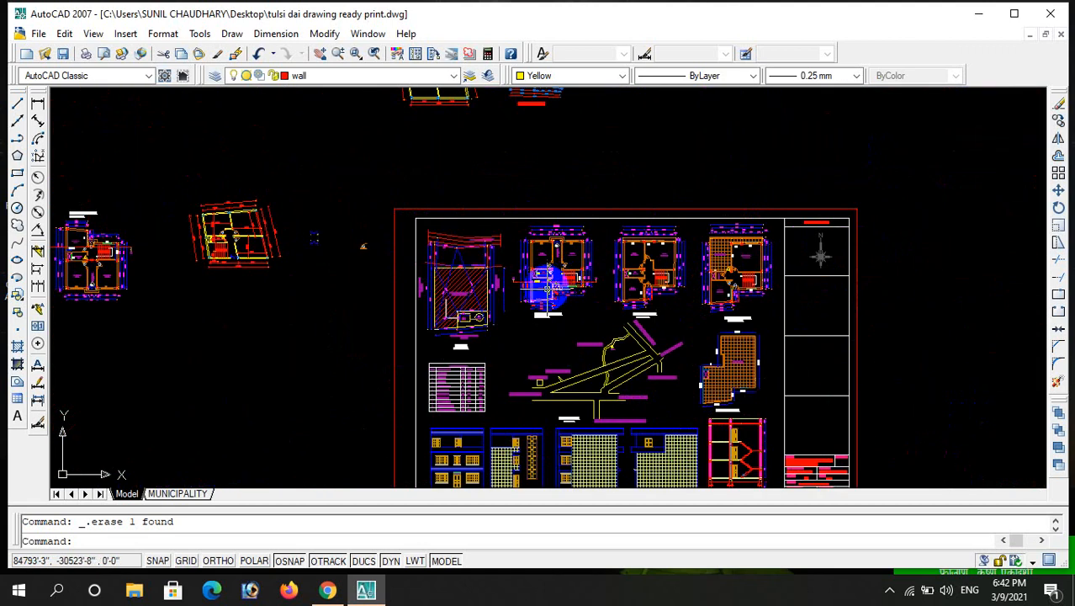
pyautogui.scroll(4, 524, 248)
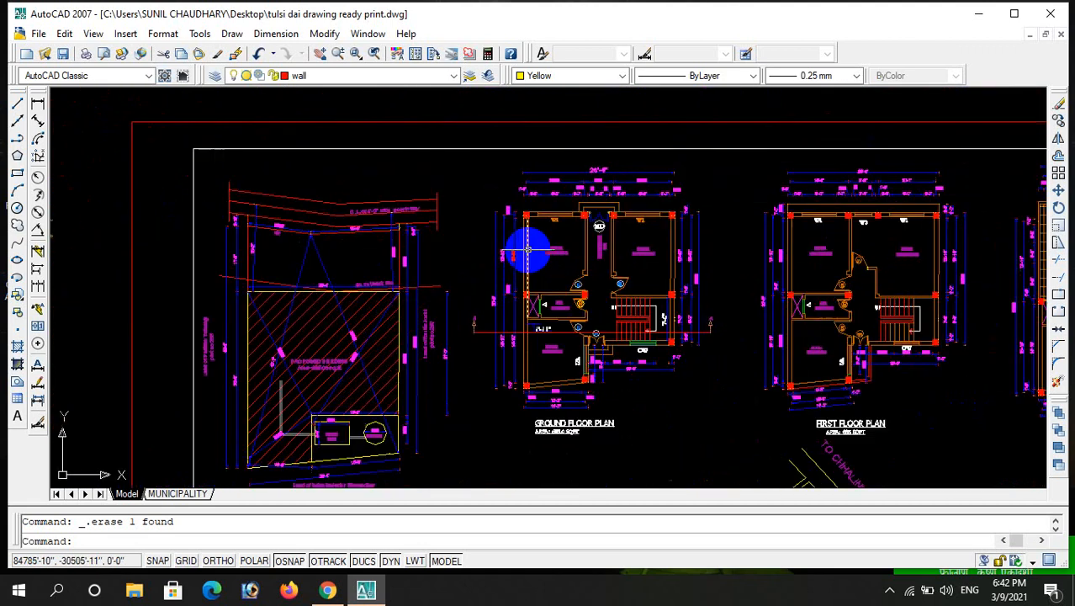
pyautogui.click(469, 165)
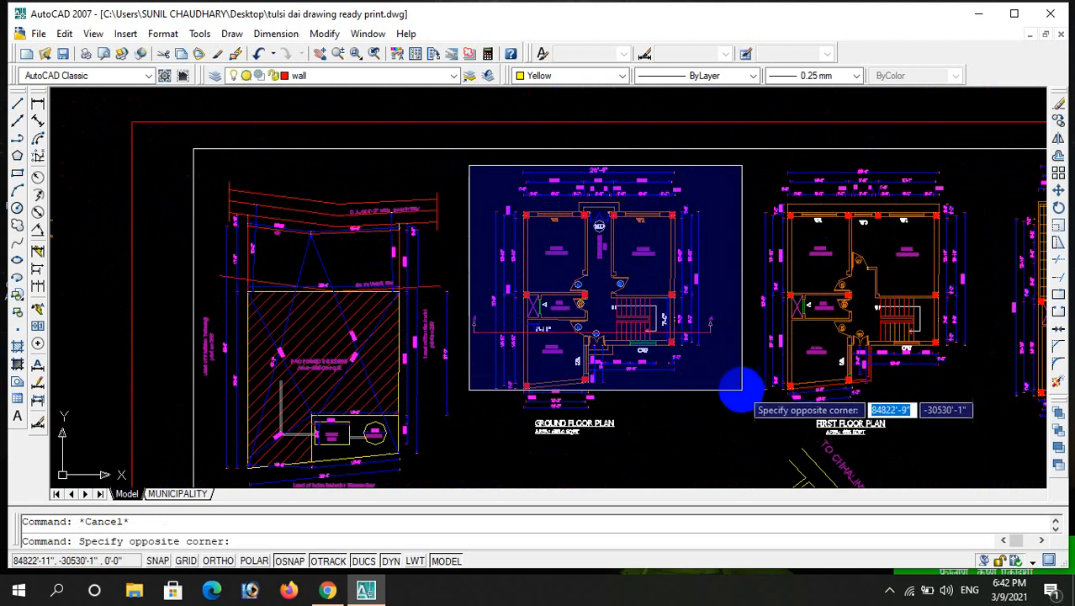
pyautogui.click(740, 439)
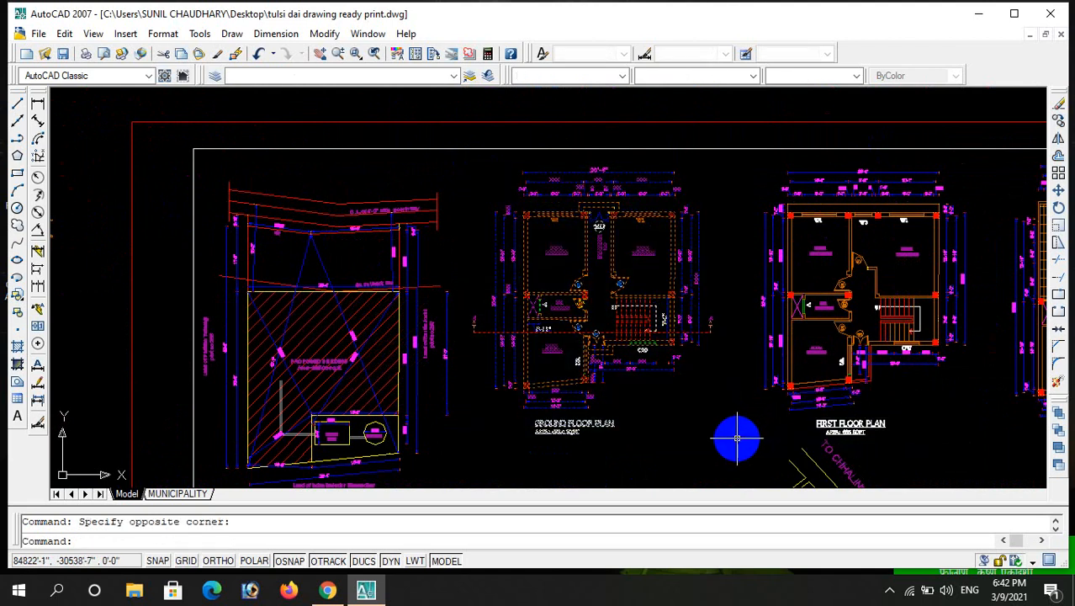
pyautogui.press('Escape')
# - Copy the whole ground floor plan with its dimensions and title from its upper-left corner to the empty area right of the sheet
pyautogui.click(456, 169)
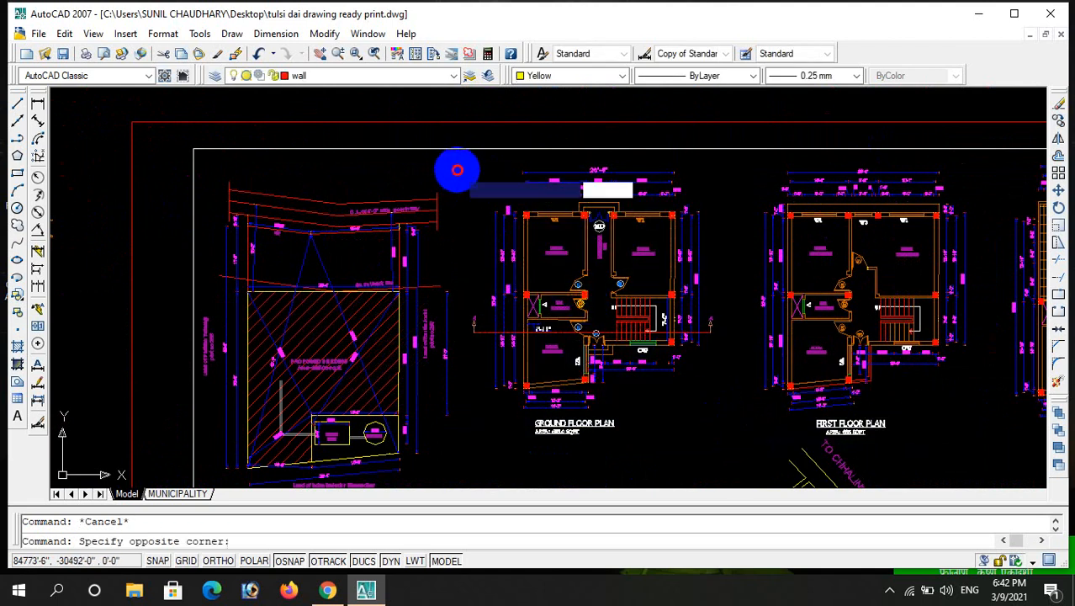
pyautogui.click(727, 438)
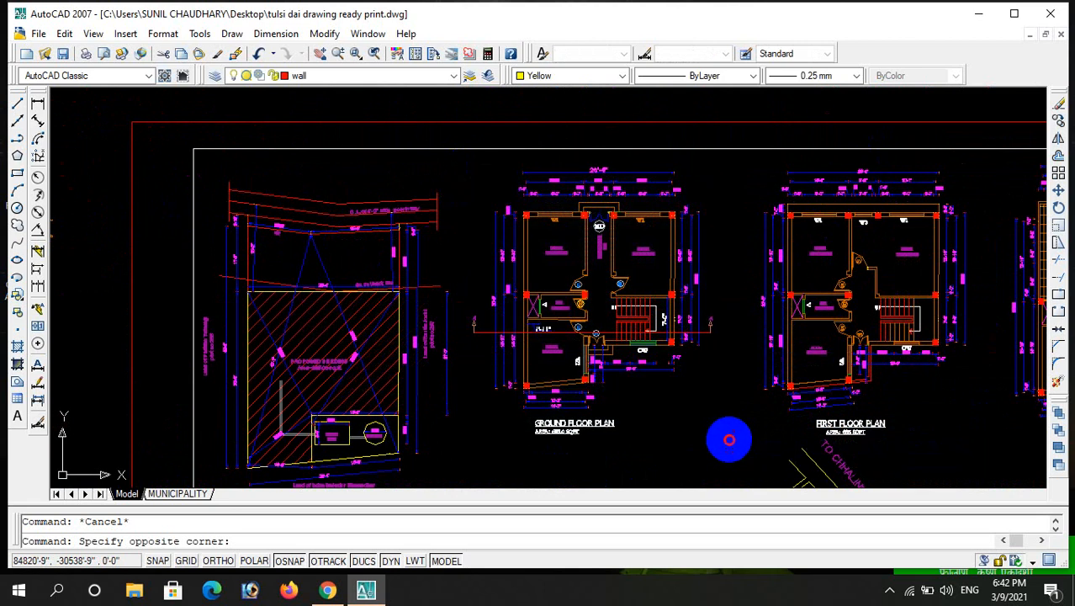
pyautogui.write('c')
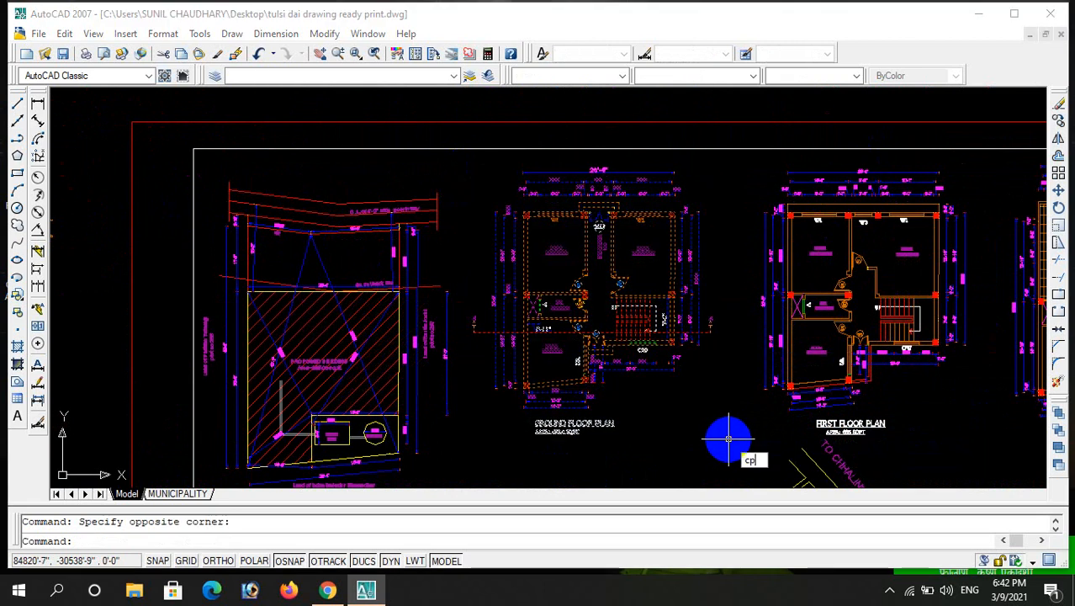
pyautogui.write('p')
pyautogui.press('Return')
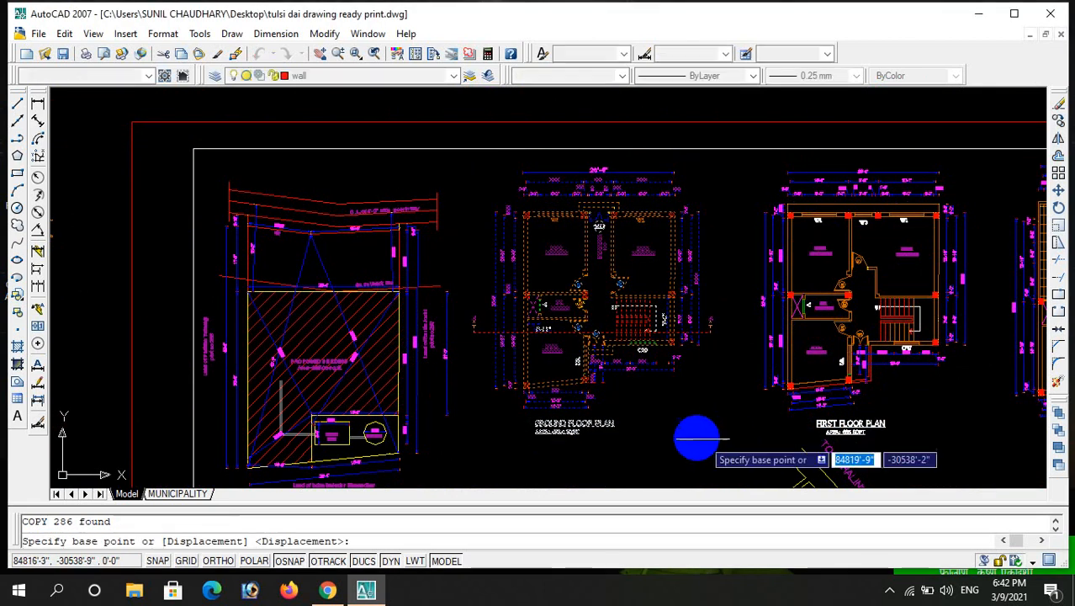
pyautogui.click(524, 215)
pyautogui.scroll(-6, 471, 268)
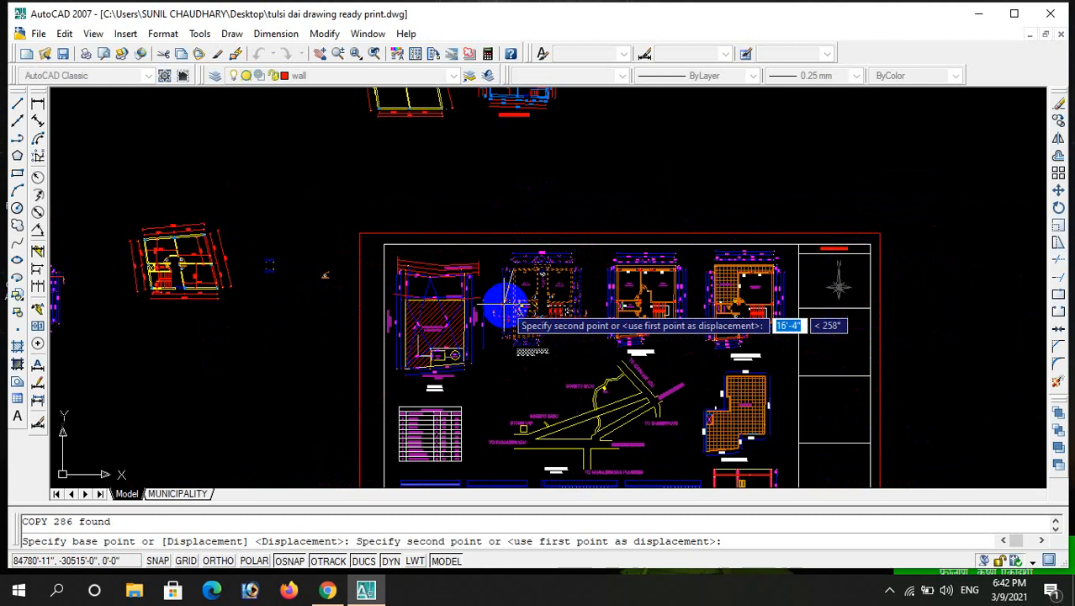
pyautogui.scroll(5, 726, 340)
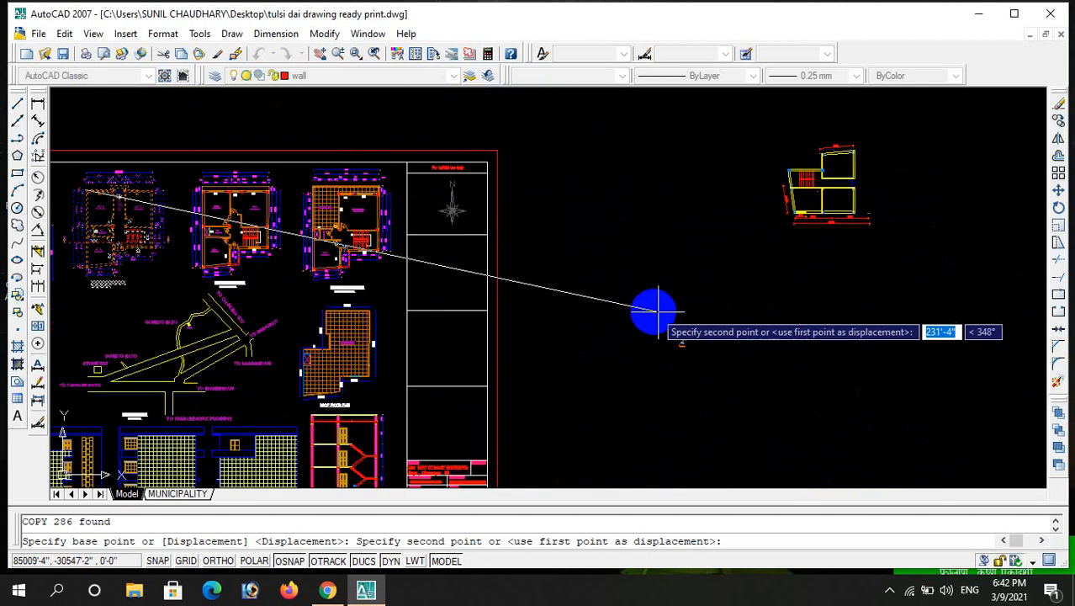
pyautogui.click(626, 307)
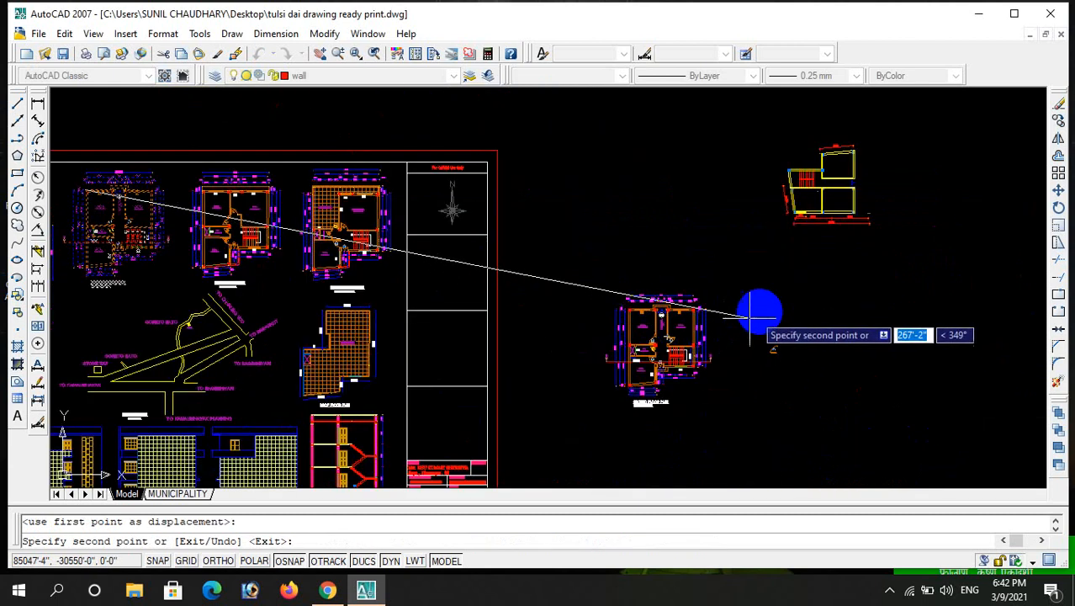
pyautogui.press('Escape')
# - Erase the two leftover plan drawings above and to the right of the copied ground floor plan
pyautogui.scroll(-3, 841, 291)
pyautogui.click(841, 269)
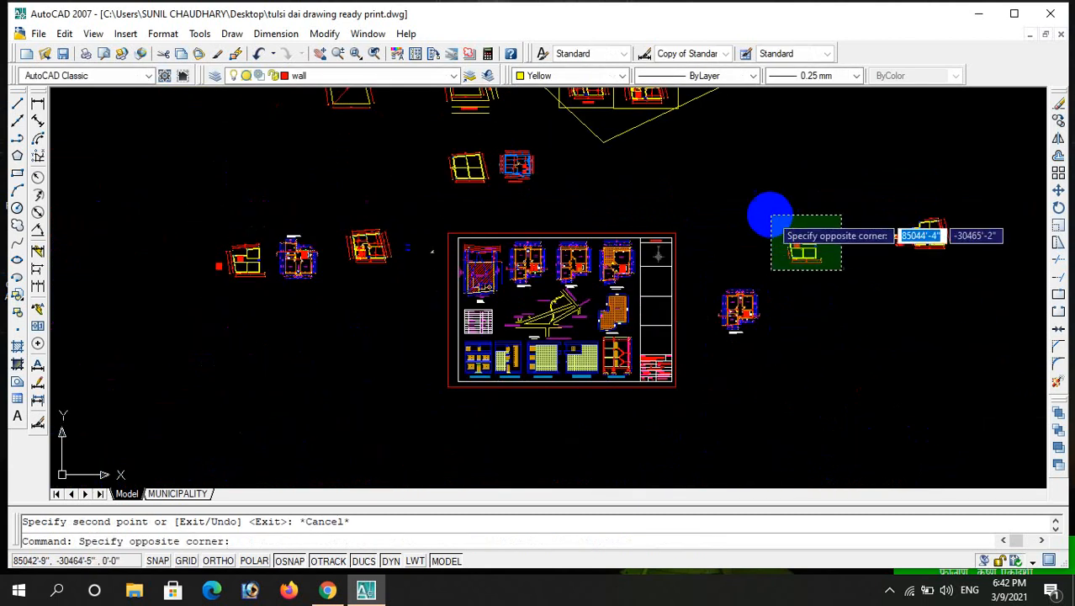
pyautogui.click(769, 215)
pyautogui.press('Delete')
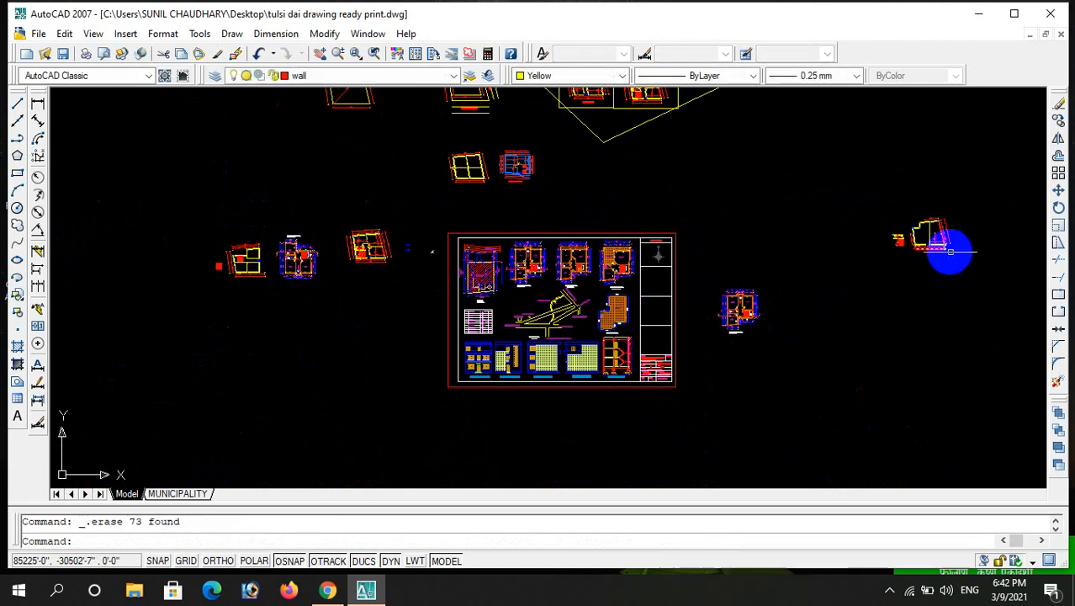
pyautogui.click(950, 253)
pyautogui.click(885, 197)
pyautogui.press('Delete')
# - Copy the north elevation with its title to the empty area right of the sheet, up and left of the copied ground floor plan
pyautogui.scroll(3, 751, 319)
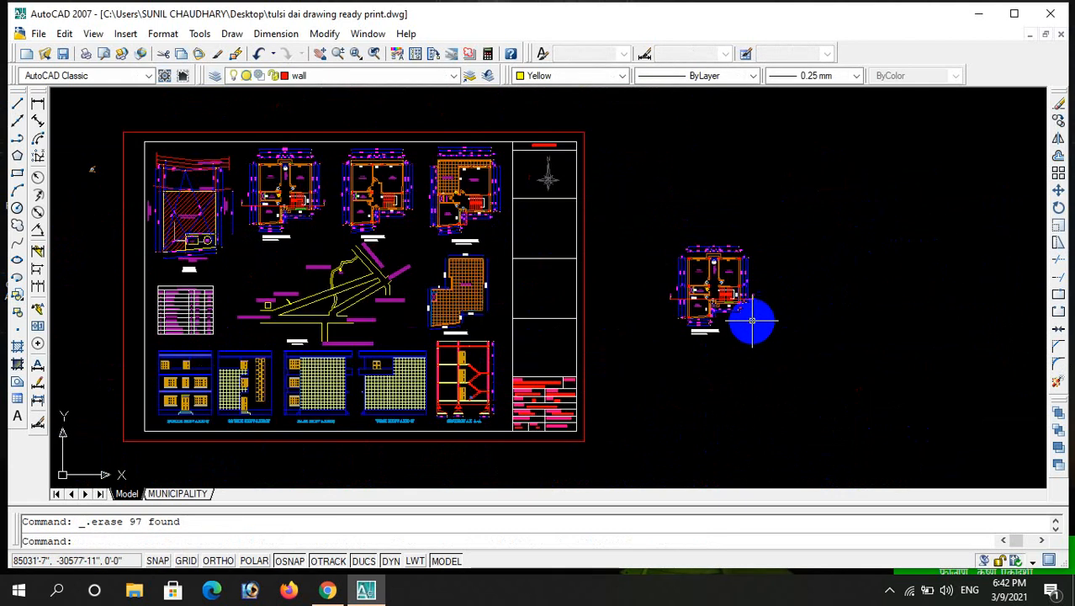
pyautogui.scroll(-4, 737, 336)
pyautogui.scroll(3, 628, 370)
pyautogui.scroll(3, 345, 387)
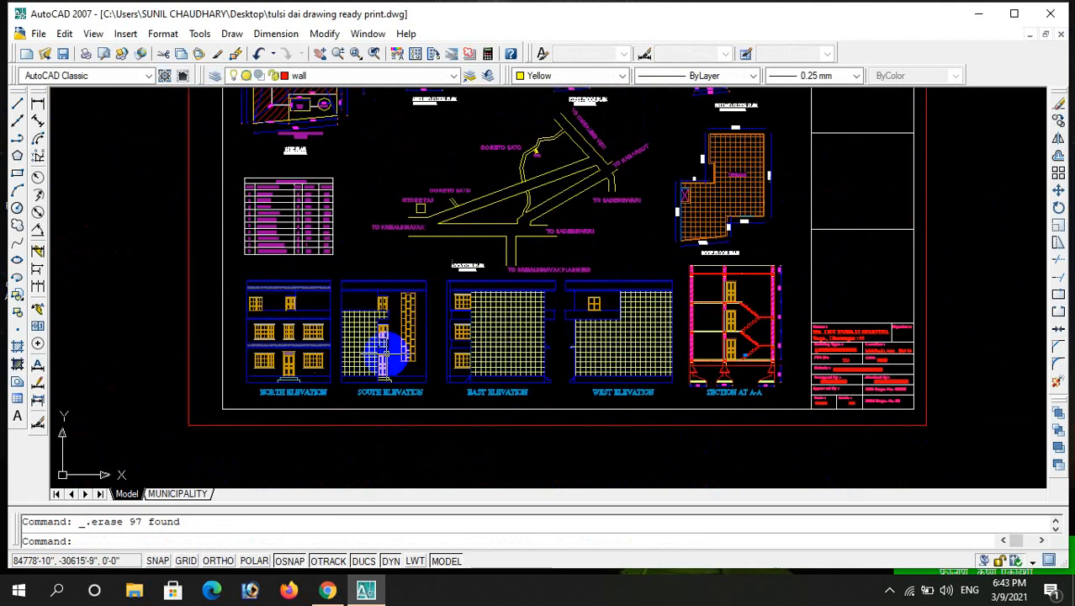
pyautogui.scroll(-2, 486, 326)
pyautogui.scroll(2, 350, 354)
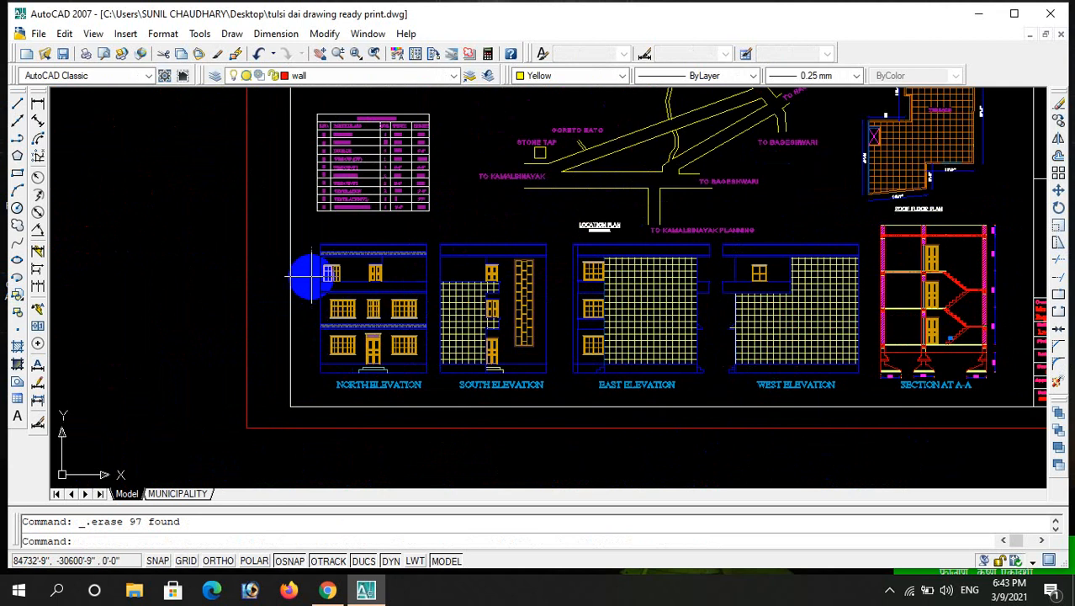
pyautogui.click(302, 233)
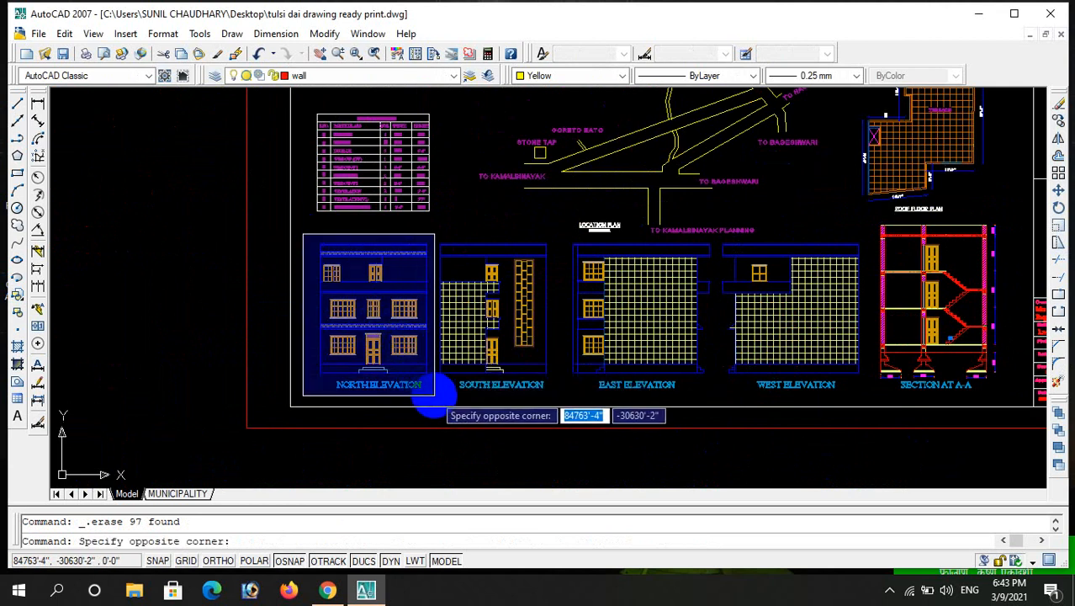
pyautogui.click(434, 397)
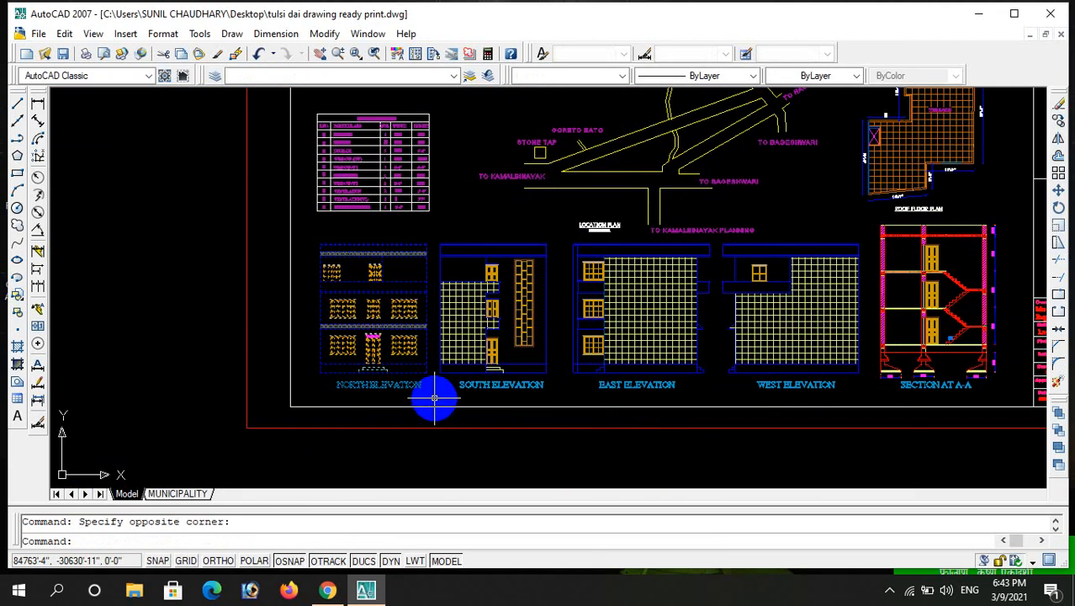
pyautogui.write('c')
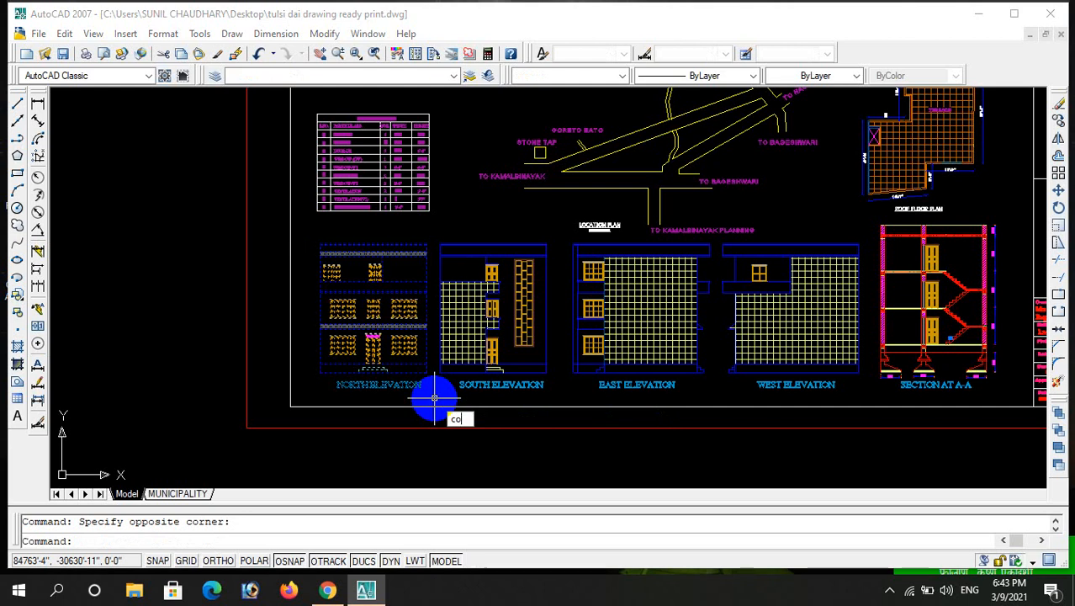
pyautogui.write('o')
pyautogui.press('Return')
pyautogui.click(336, 395)
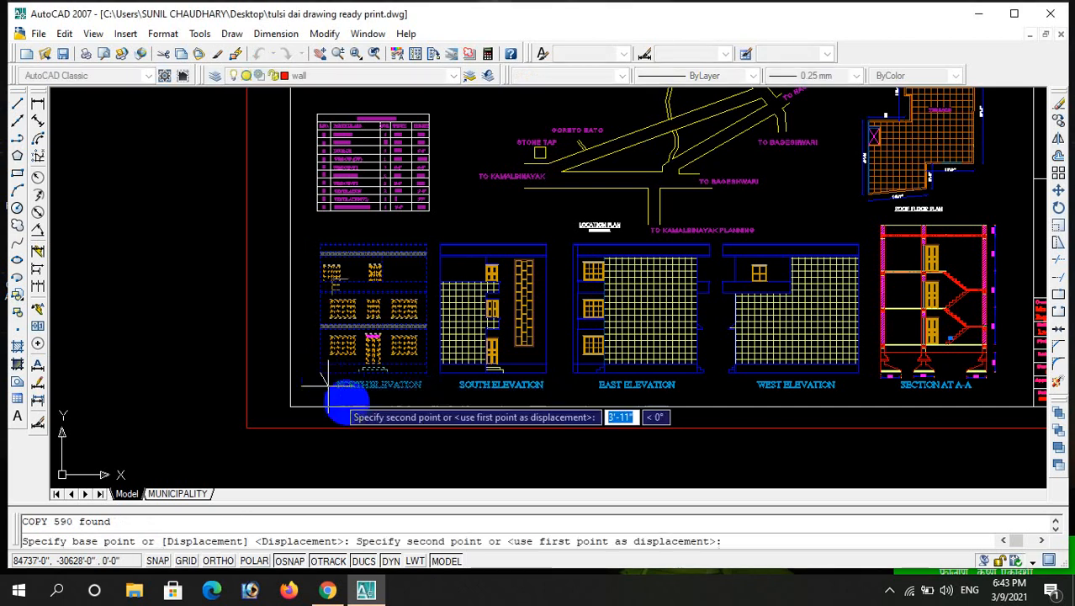
pyautogui.scroll(-5, 419, 395)
pyautogui.scroll(-4, 429, 407)
pyautogui.scroll(5, 561, 341)
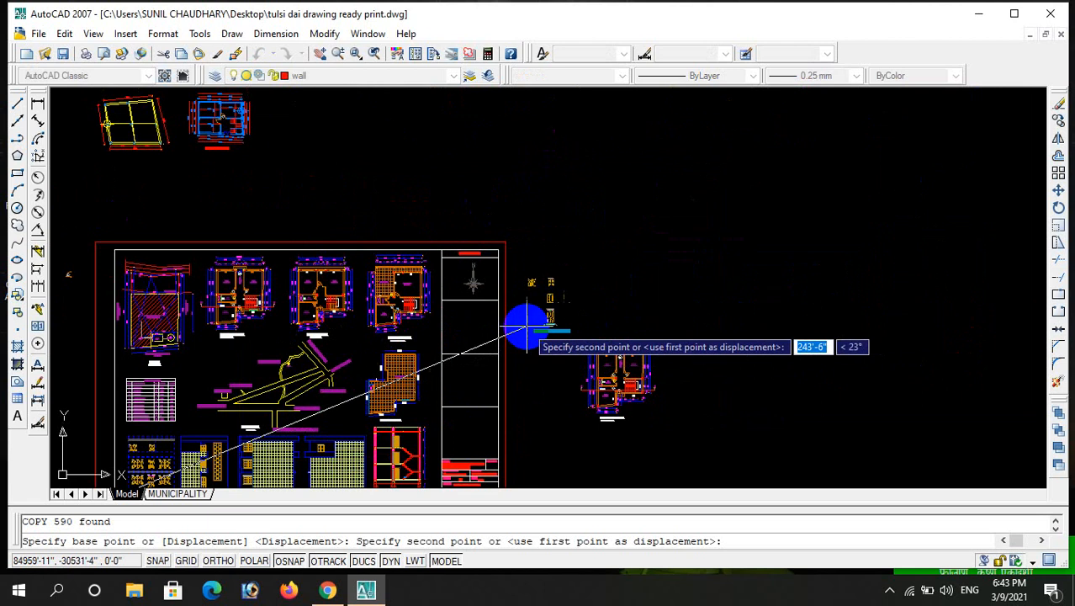
pyautogui.click(528, 328)
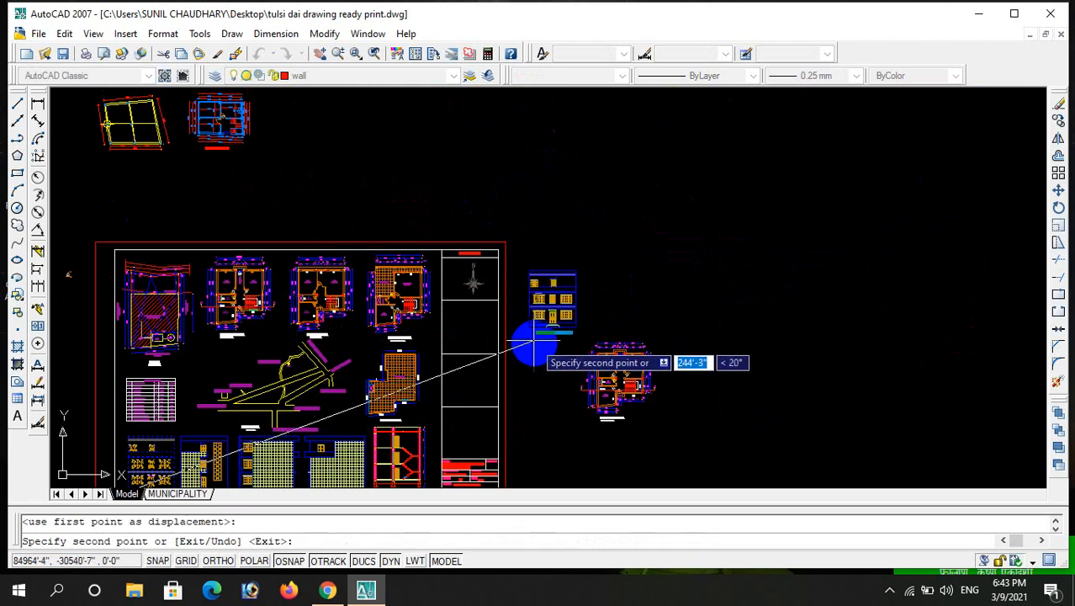
pyautogui.press('Escape')
# - Draw horizontal construction lines through the ground line and the plinth line at the door's base in the copied north elevation
pyautogui.scroll(3, 576, 360)
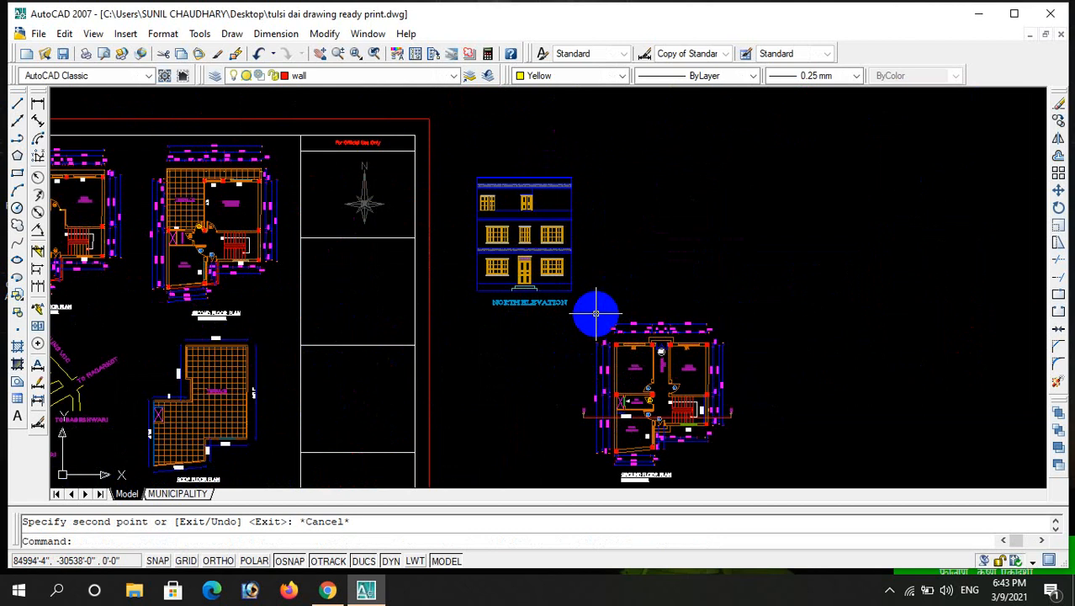
pyautogui.scroll(-2, 599, 320)
pyautogui.scroll(3, 622, 425)
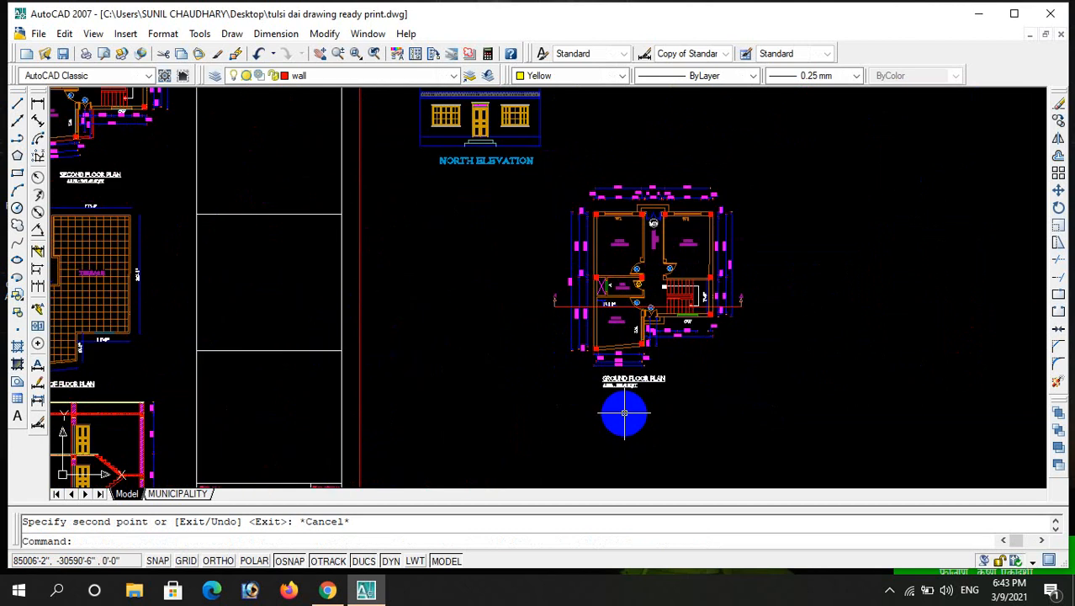
pyautogui.scroll(-2, 627, 409)
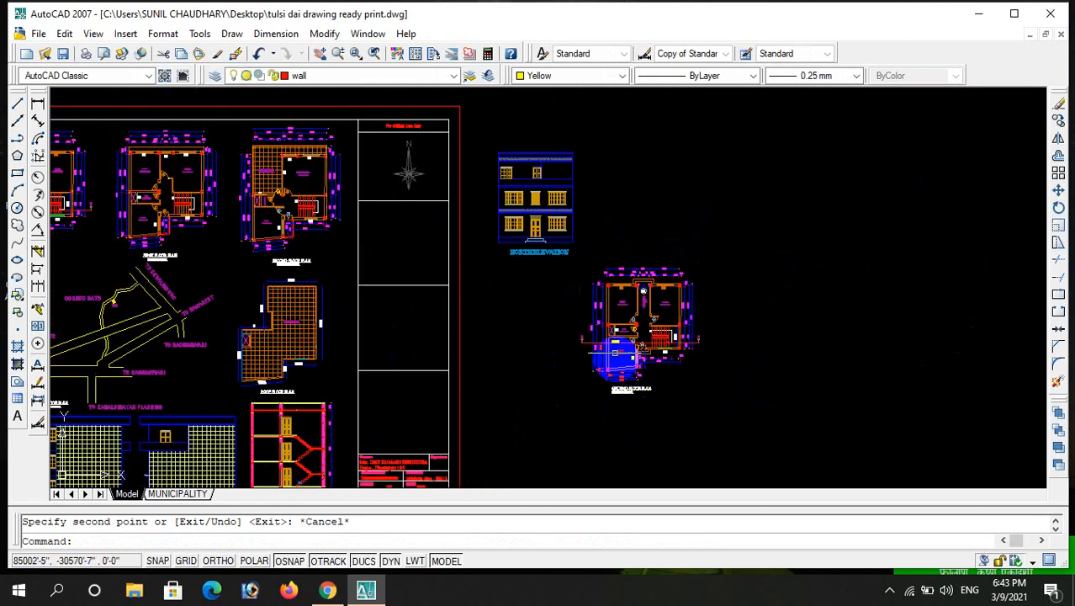
pyautogui.scroll(2, 562, 255)
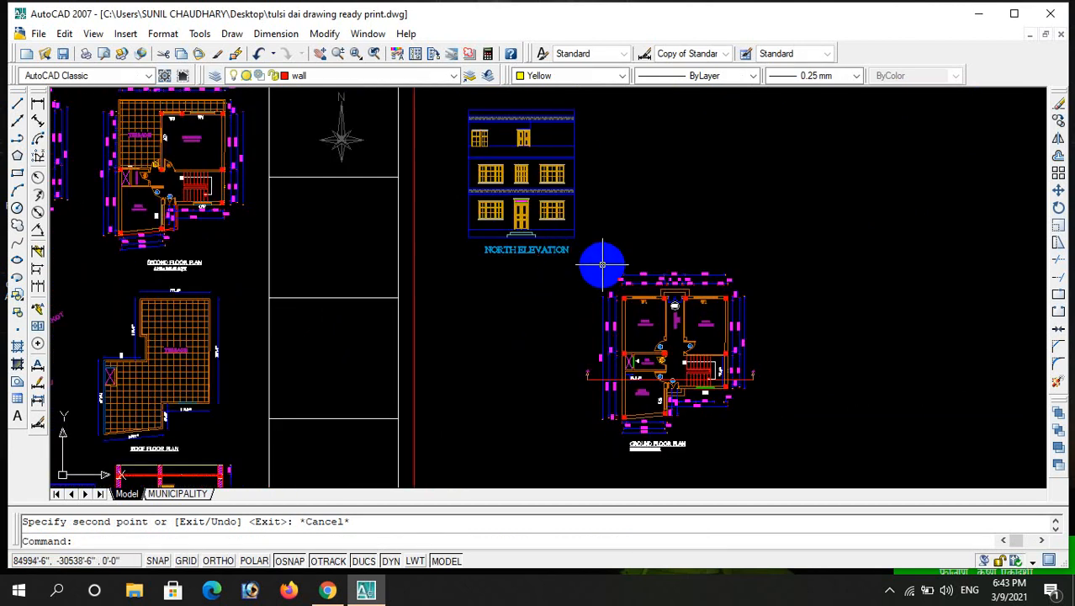
pyautogui.write('x')
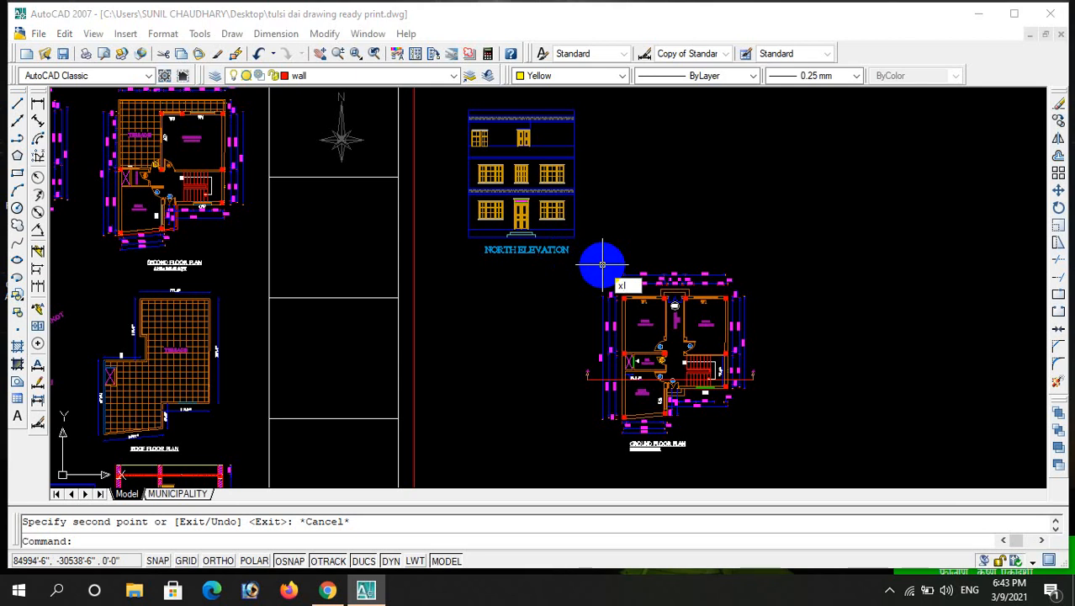
pyautogui.write('l')
pyautogui.press('Return')
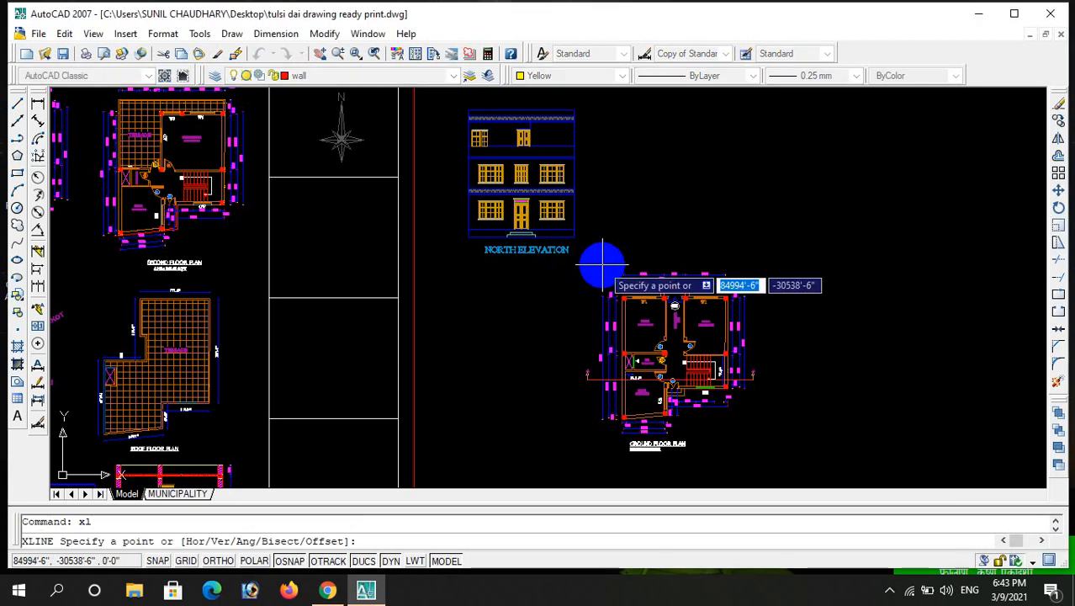
pyautogui.write('h')
pyautogui.press('Return')
pyautogui.scroll(3, 546, 233)
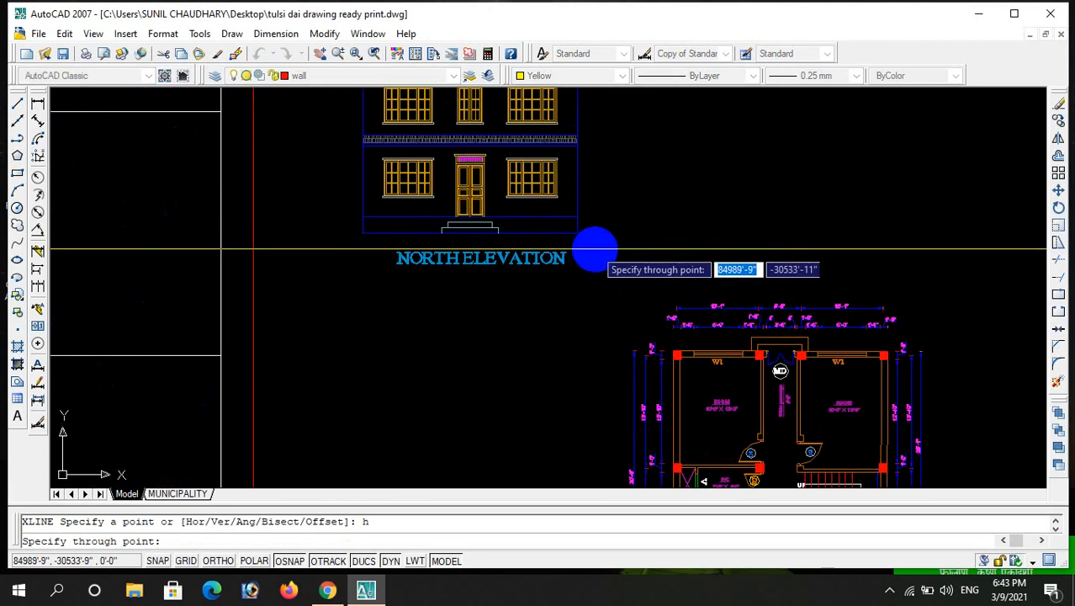
pyautogui.click(577, 233)
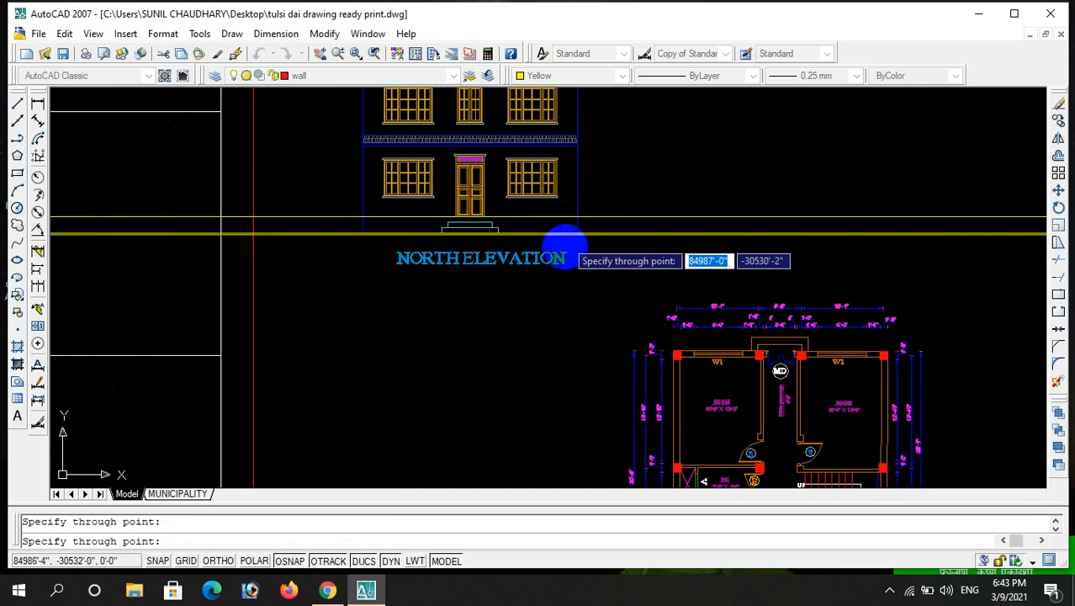
pyautogui.scroll(-1, 586, 283)
pyautogui.scroll(3, 572, 227)
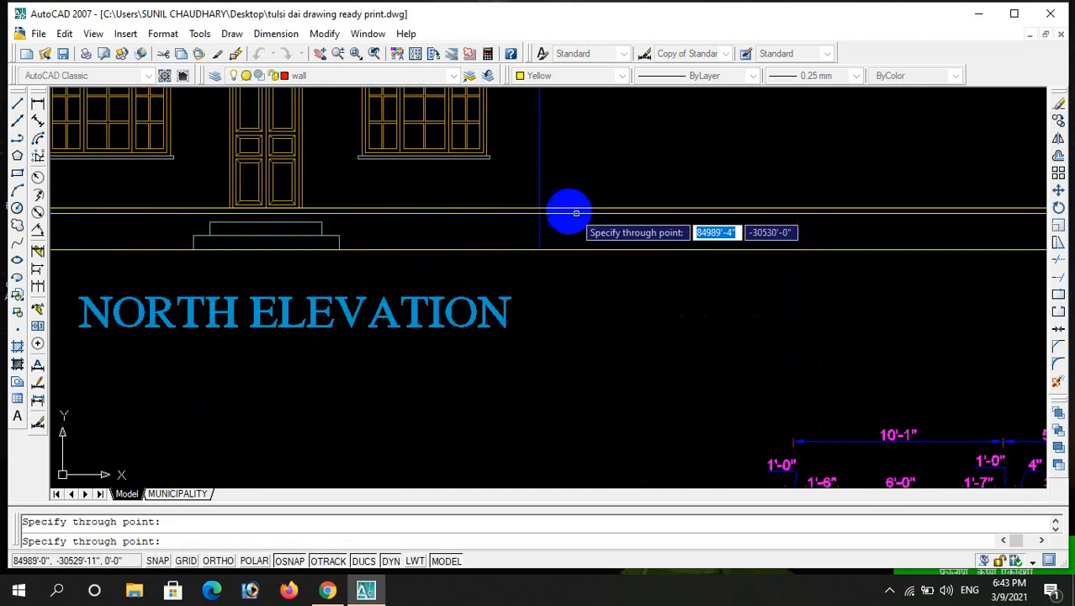
pyautogui.scroll(-2, 562, 310)
pyautogui.scroll(-2, 569, 252)
pyautogui.scroll(4, 571, 252)
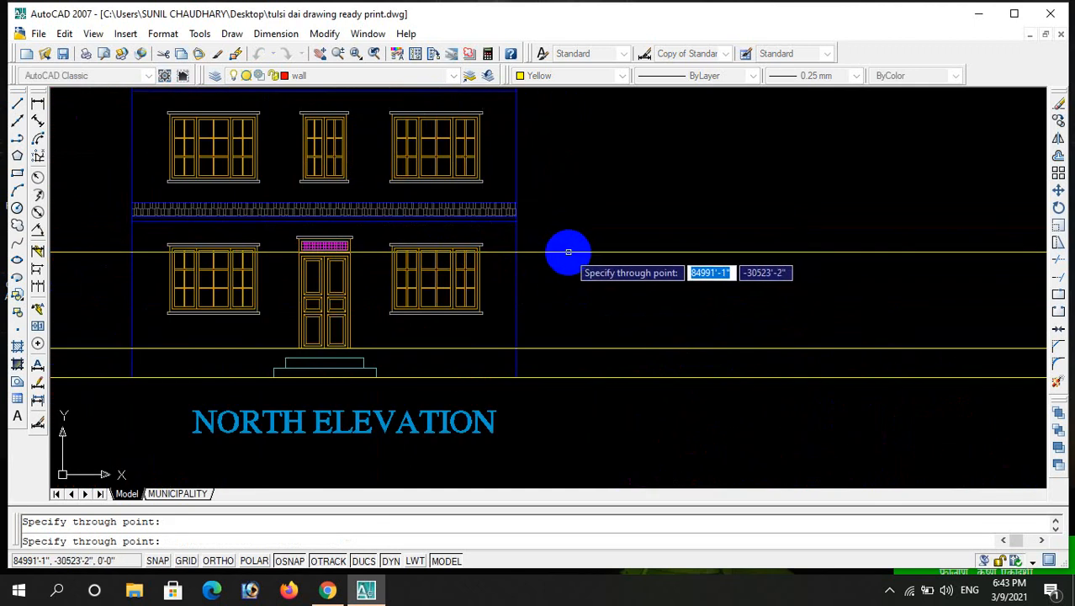
# - Add horizontal construction lines through the two slab lines just below the north elevation's lower tiled band
pyautogui.scroll(3, 525, 228)
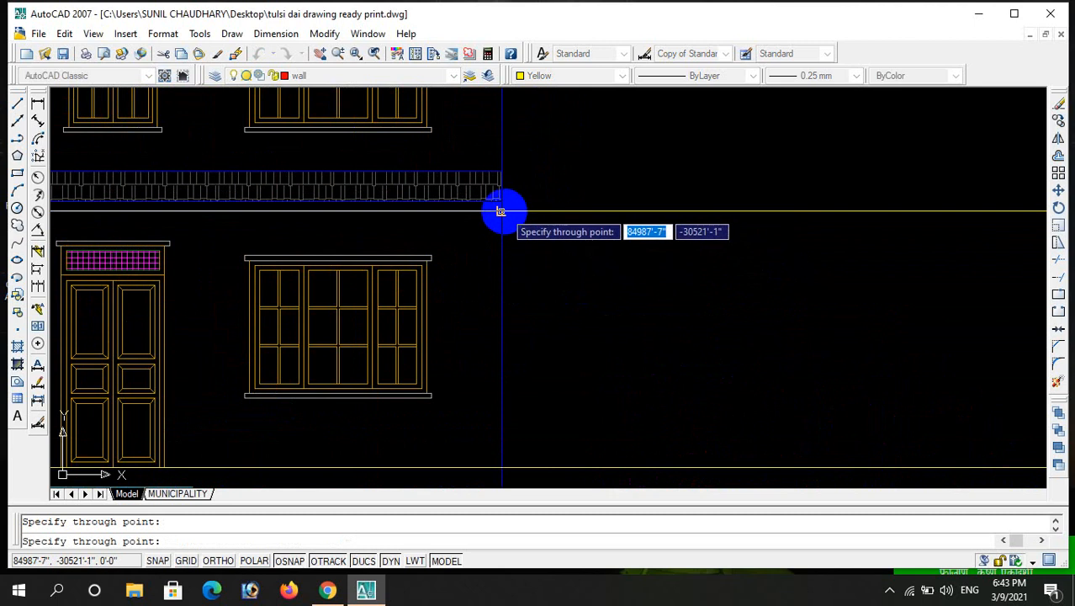
pyautogui.click(502, 210)
pyautogui.scroll(4, 504, 210)
pyautogui.click(490, 184)
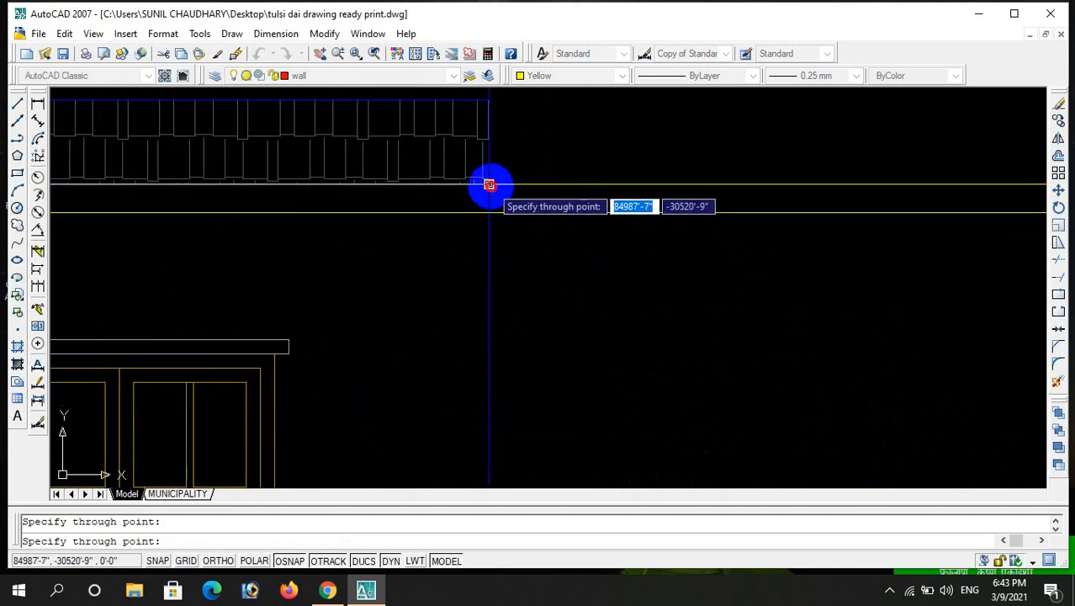
# - Add horizontal construction lines through the two slab lines above the middle-storey windows of the copied north elevation
pyautogui.scroll(-4, 502, 288)
pyautogui.scroll(-4, 505, 294)
pyautogui.scroll(6, 497, 211)
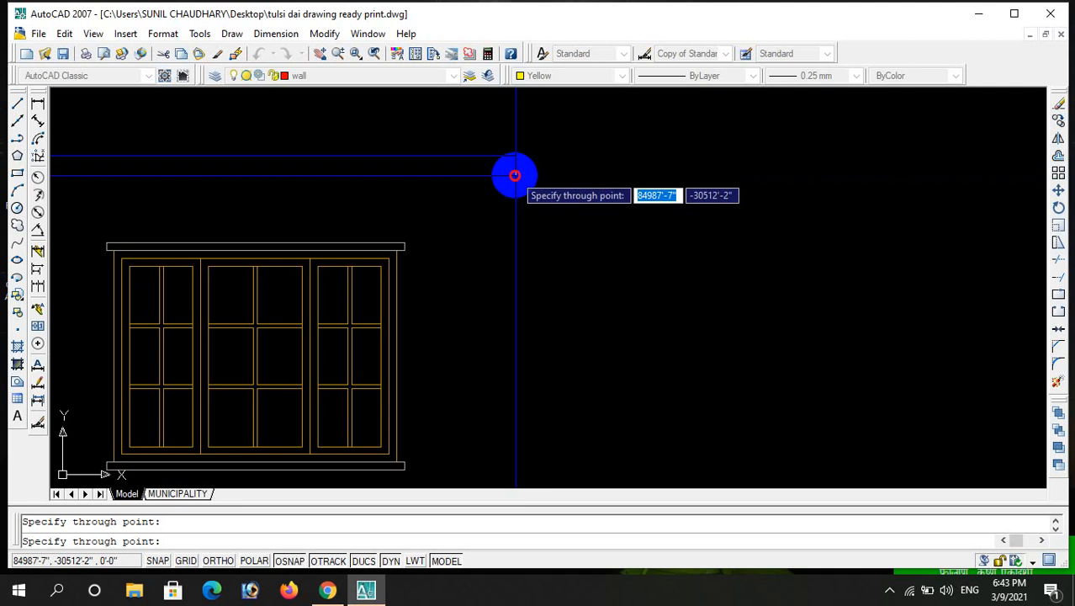
pyautogui.click(514, 175)
pyautogui.scroll(-5, 528, 279)
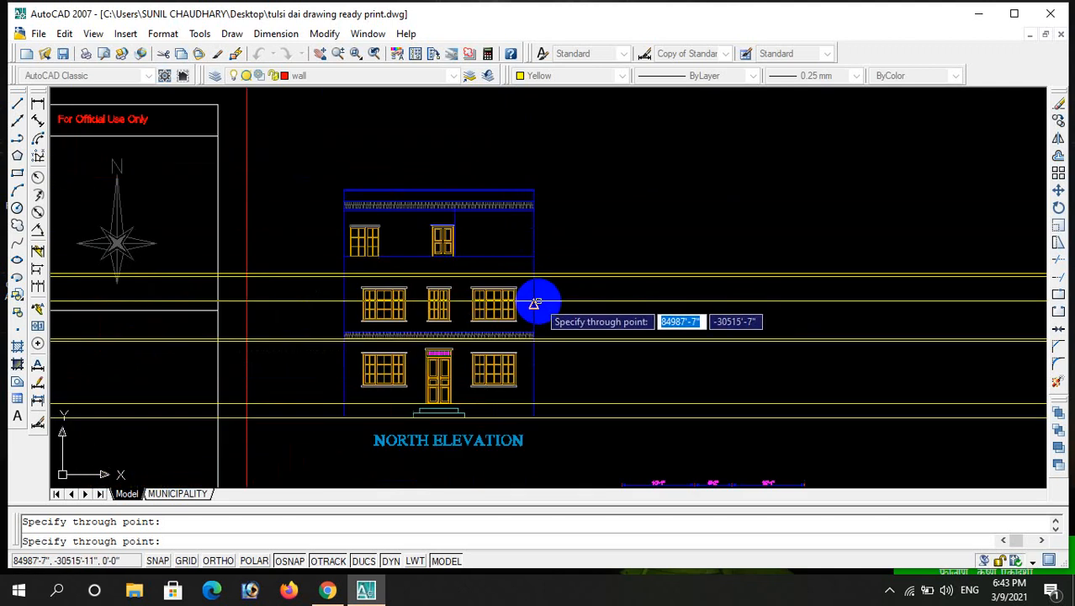
# - Add horizontal construction lines through the two slab lines directly below the north elevation's upper tiled band
pyautogui.scroll(6, 521, 218)
pyautogui.scroll(-1, 542, 270)
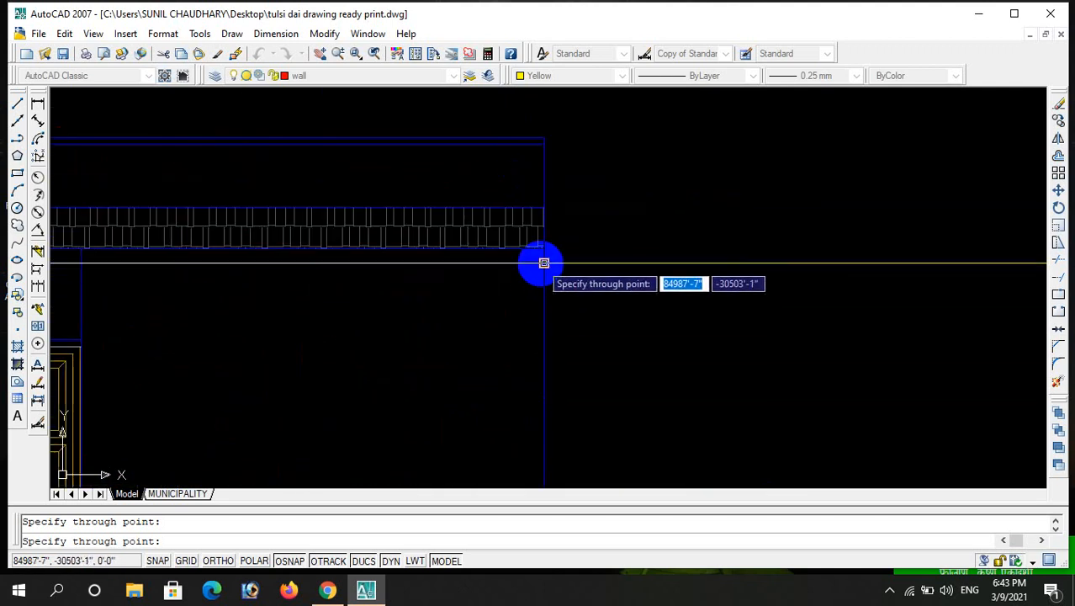
pyautogui.click(544, 263)
pyautogui.scroll(5, 546, 258)
pyautogui.click(537, 233)
pyautogui.scroll(-4, 536, 312)
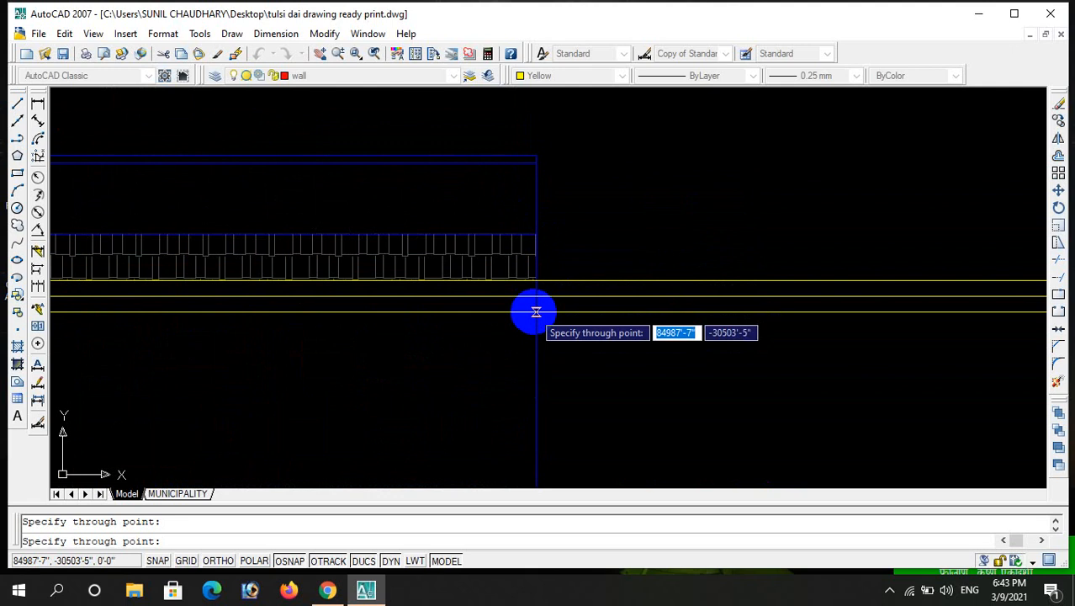
# - Add horizontal construction lines through the two parapet lines along the top of the north elevation and end the construction line command
pyautogui.scroll(3, 532, 171)
pyautogui.click(541, 158)
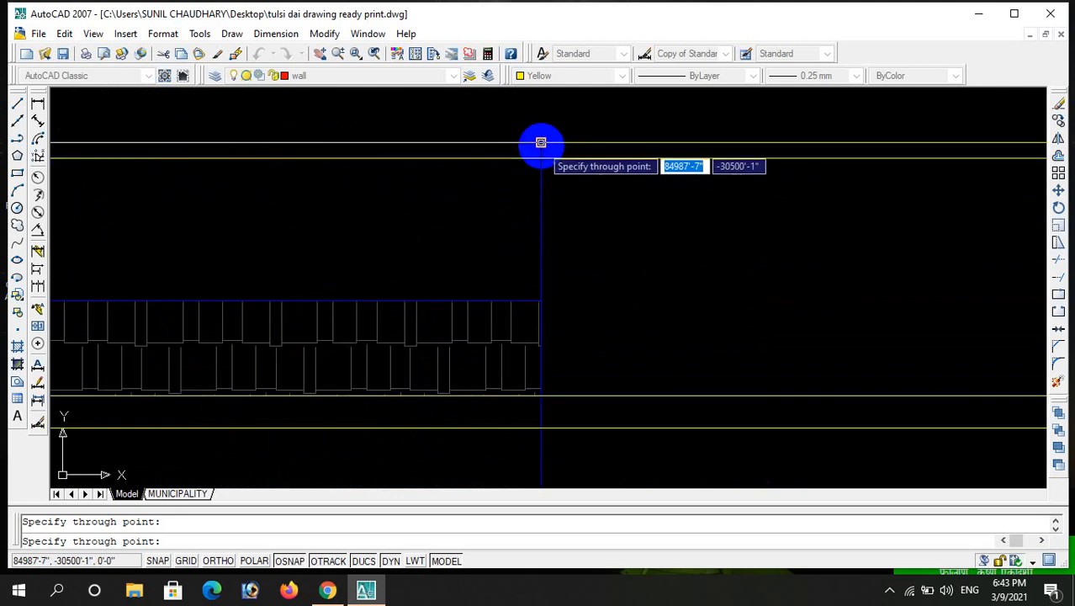
pyautogui.scroll(-4, 541, 152)
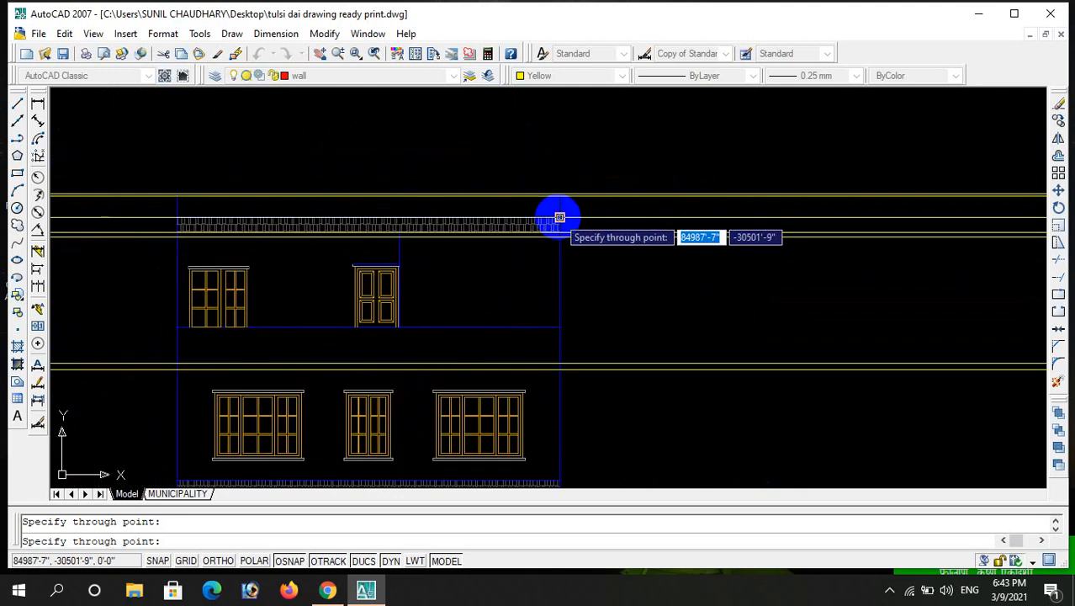
pyautogui.press('Escape')
pyautogui.scroll(-4, 544, 181)
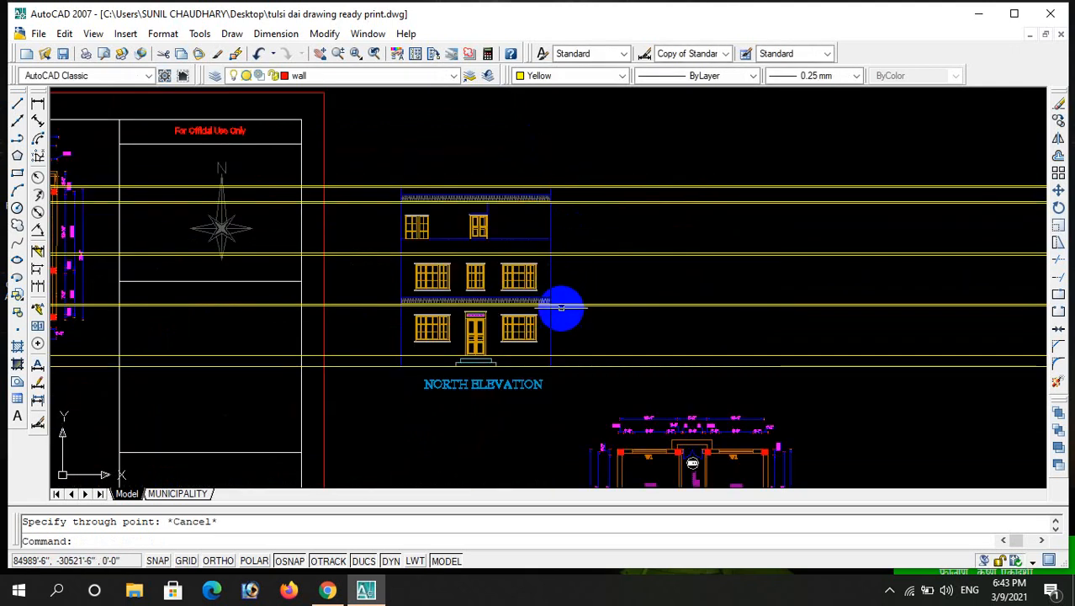
# - Add vertical construction lines through both edges of the upper-left column in the copied ground floor plan
pyautogui.scroll(-4, 413, 259)
pyautogui.scroll(2, 612, 379)
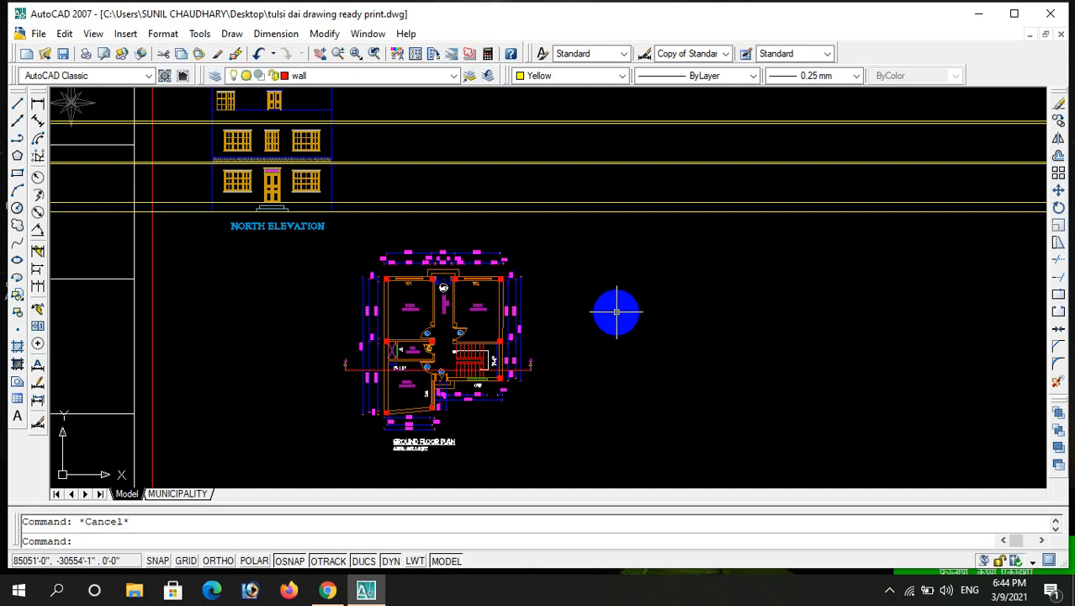
pyautogui.write('x')
pyautogui.press('Return')
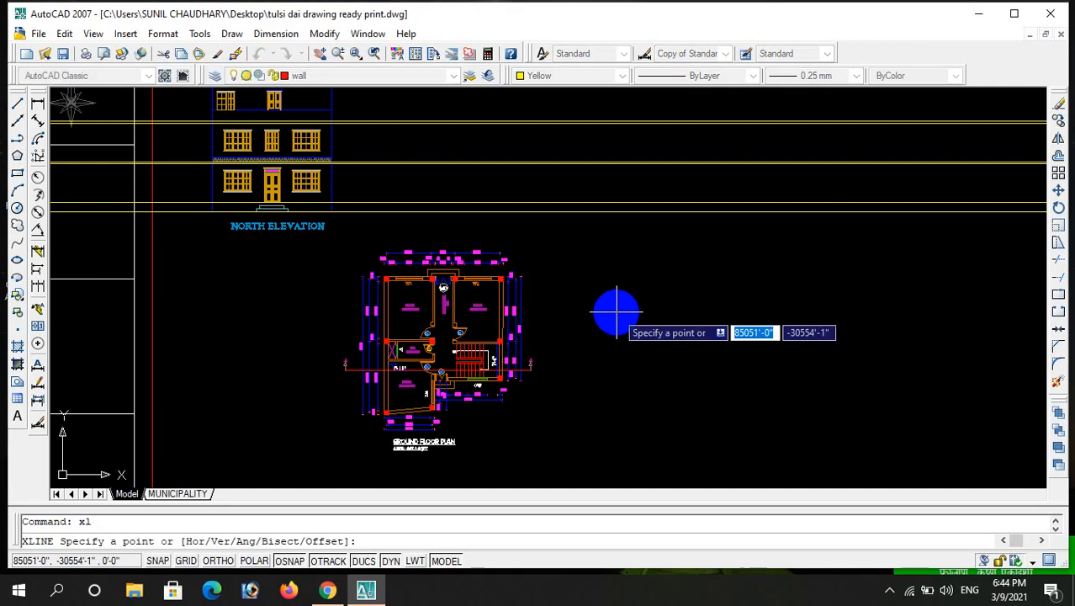
pyautogui.write('v')
pyautogui.press('Return')
pyautogui.scroll(6, 380, 277)
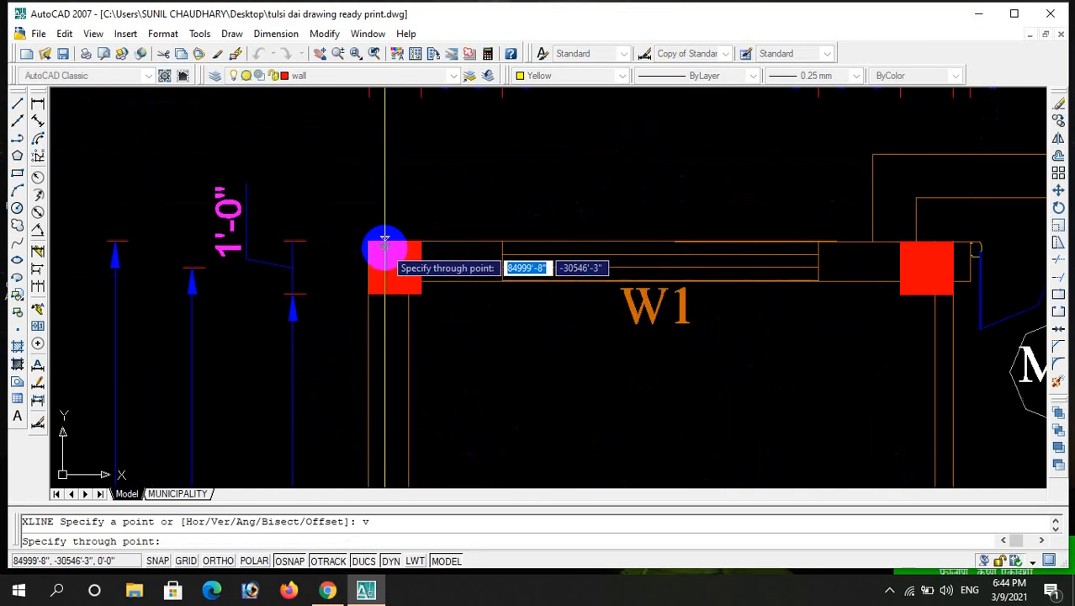
pyautogui.scroll(-2, 379, 260)
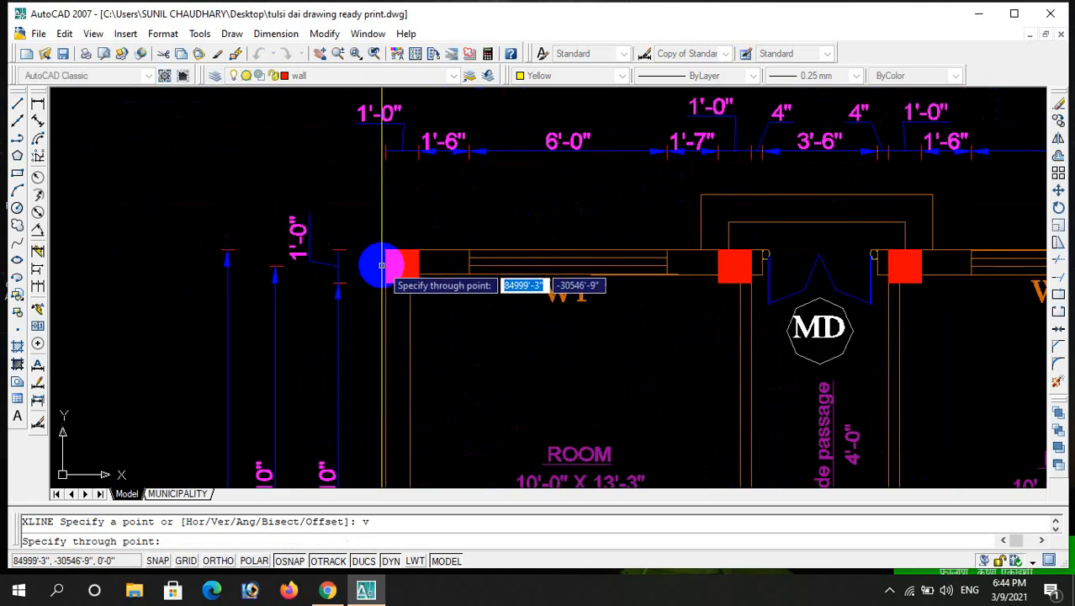
pyautogui.scroll(4, 404, 252)
pyautogui.click(385, 228)
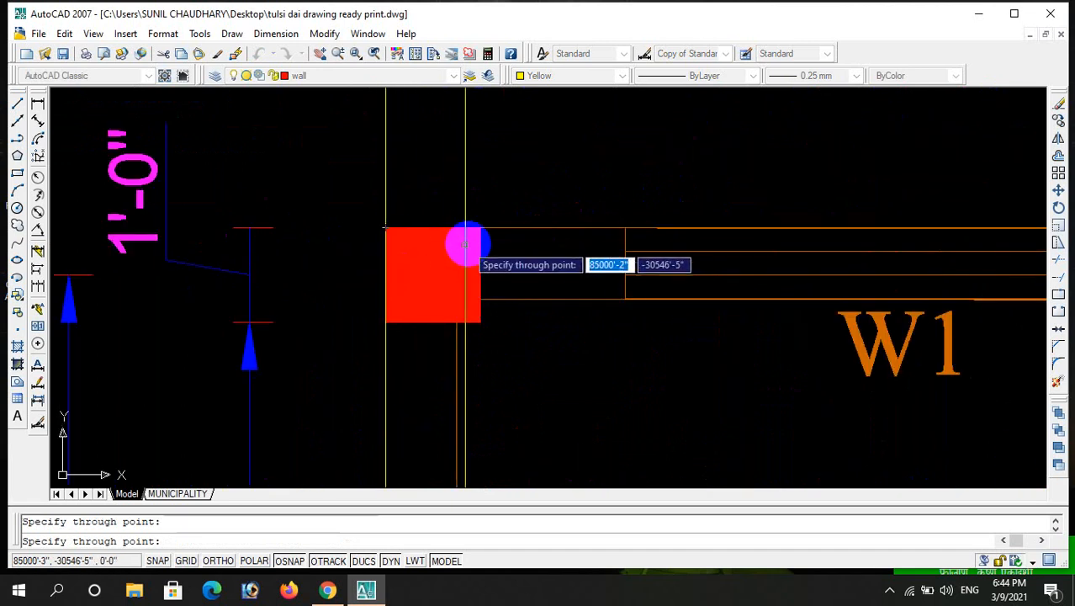
pyautogui.scroll(-3, 460, 246)
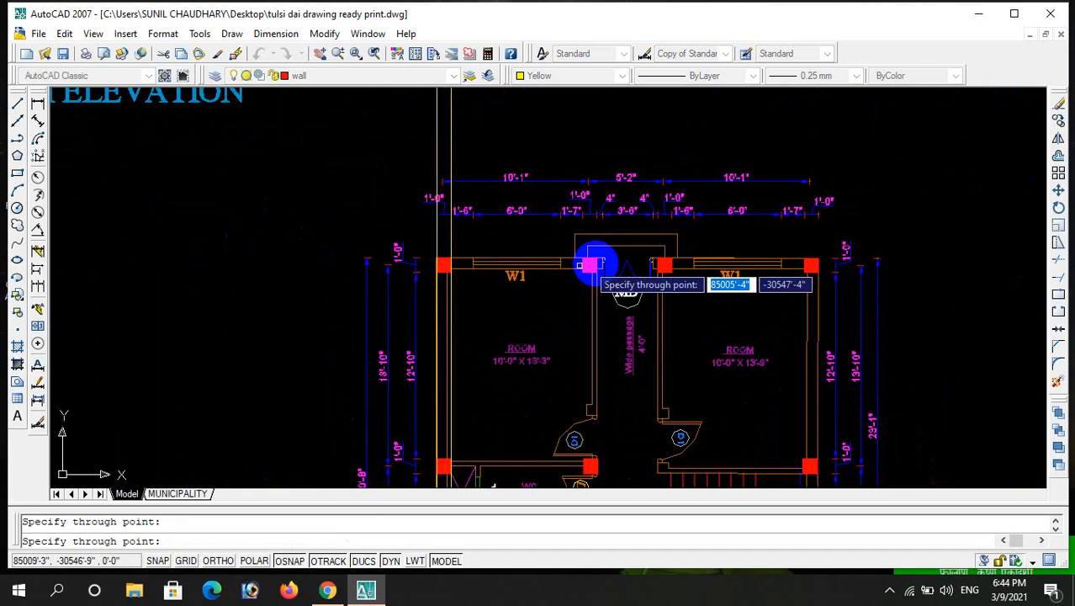
# - Add vertical construction lines through both edges of the two columns flanking the main door MD in the ground floor plan
pyautogui.scroll(4, 592, 264)
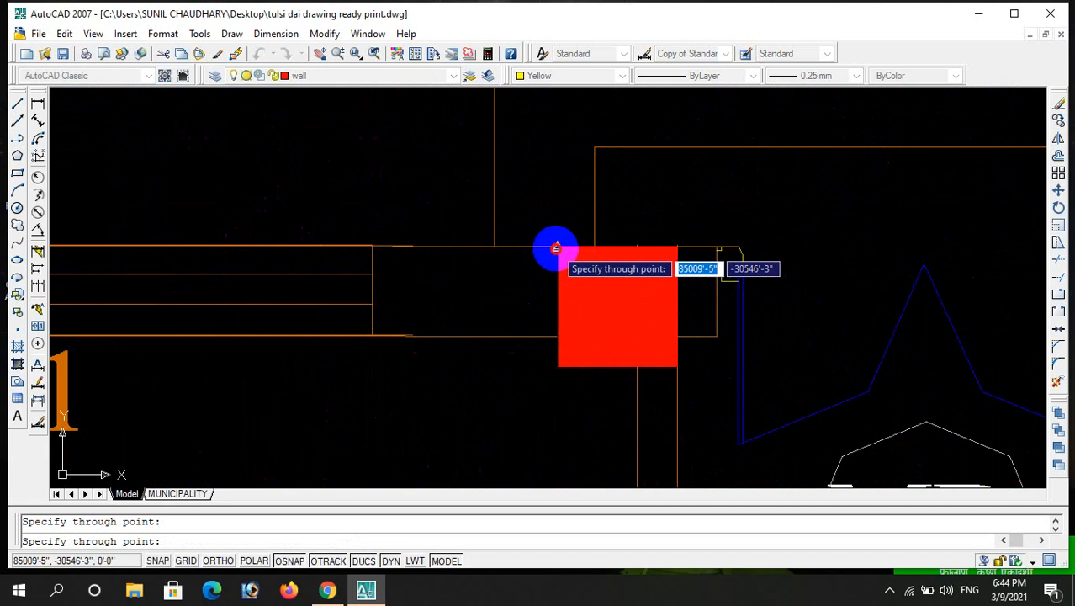
pyautogui.click(677, 247)
pyautogui.scroll(-4, 576, 277)
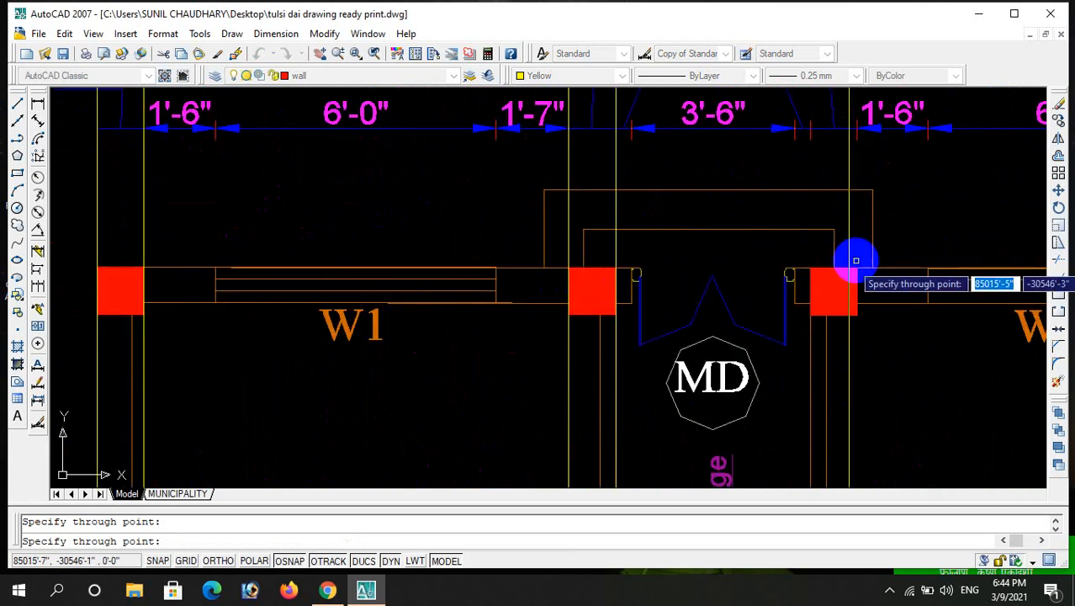
pyautogui.scroll(4, 856, 259)
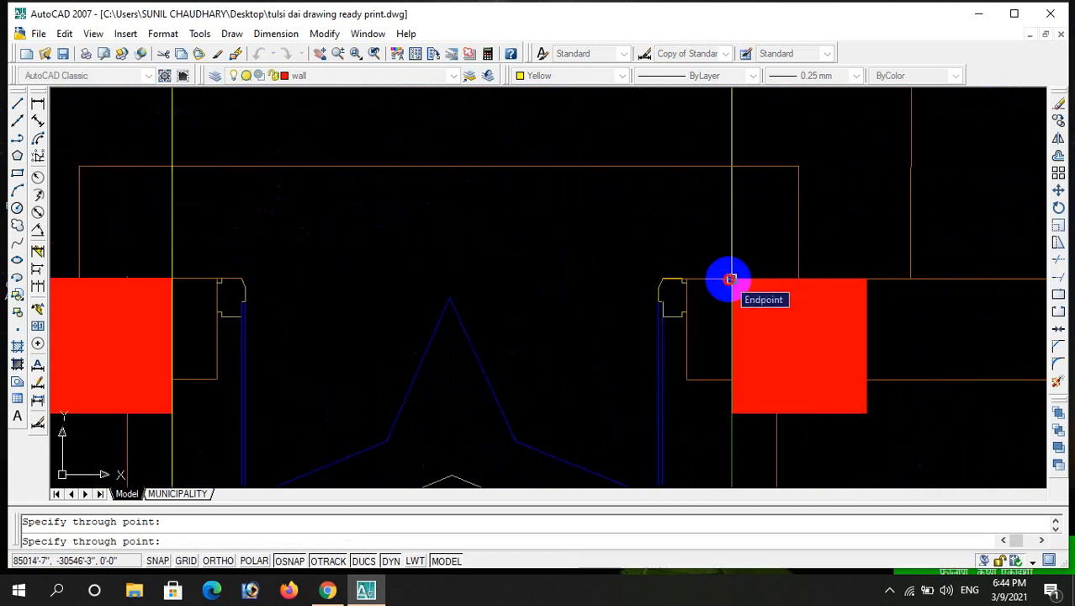
pyautogui.click(730, 280)
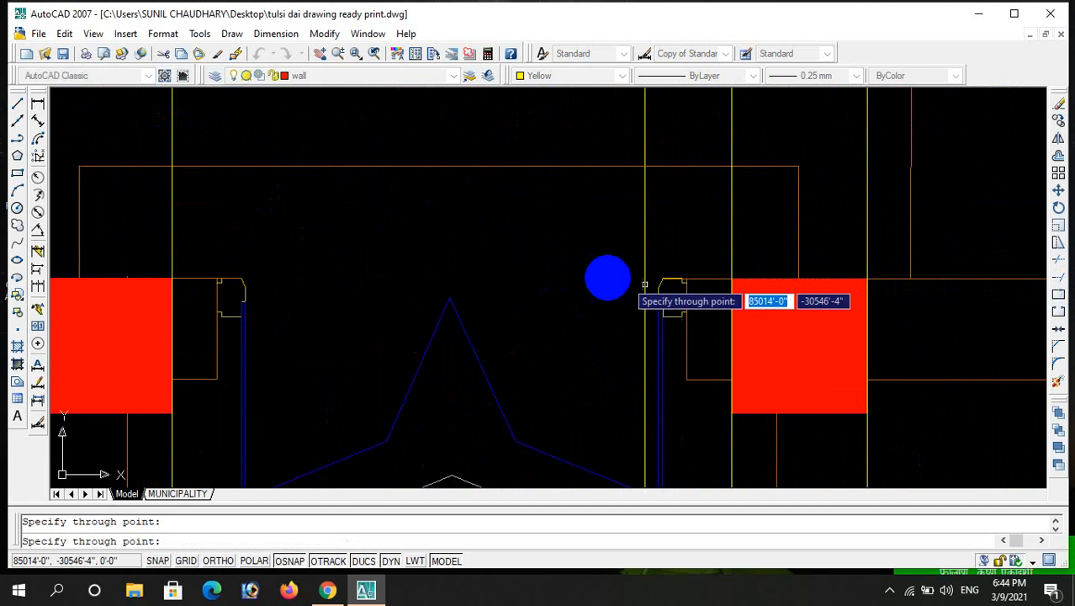
# - Add vertical construction lines through both edges of the upper-right column in the ground floor plan
pyautogui.scroll(-6, 684, 289)
pyautogui.scroll(4, 815, 279)
pyautogui.click(784, 291)
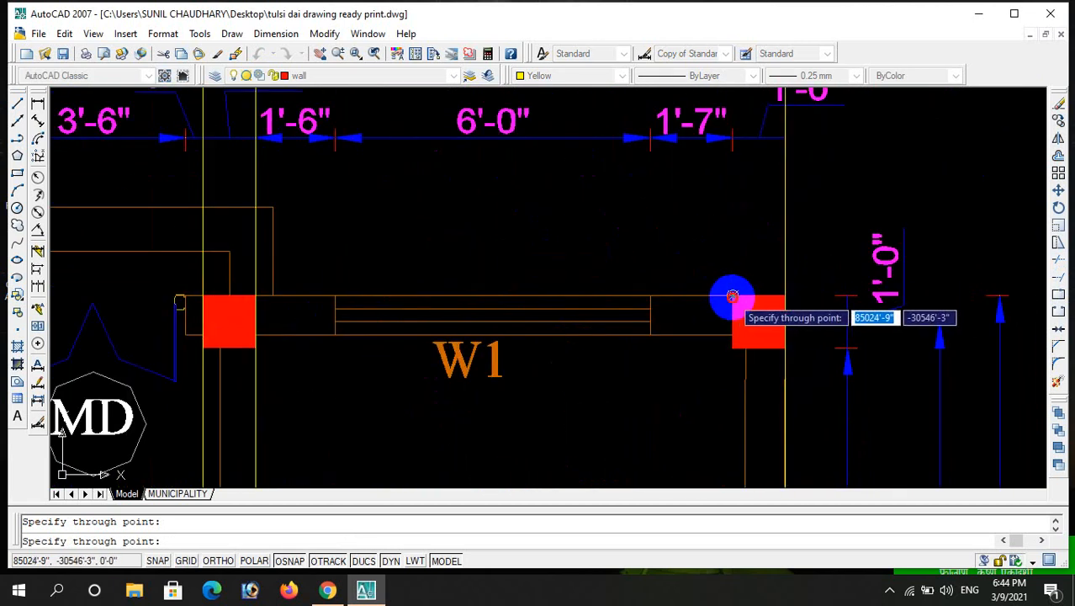
# - Add vertical construction lines at the two outer jamb edges of the main door opening MD and end the construction line command
pyautogui.scroll(-5, 763, 282)
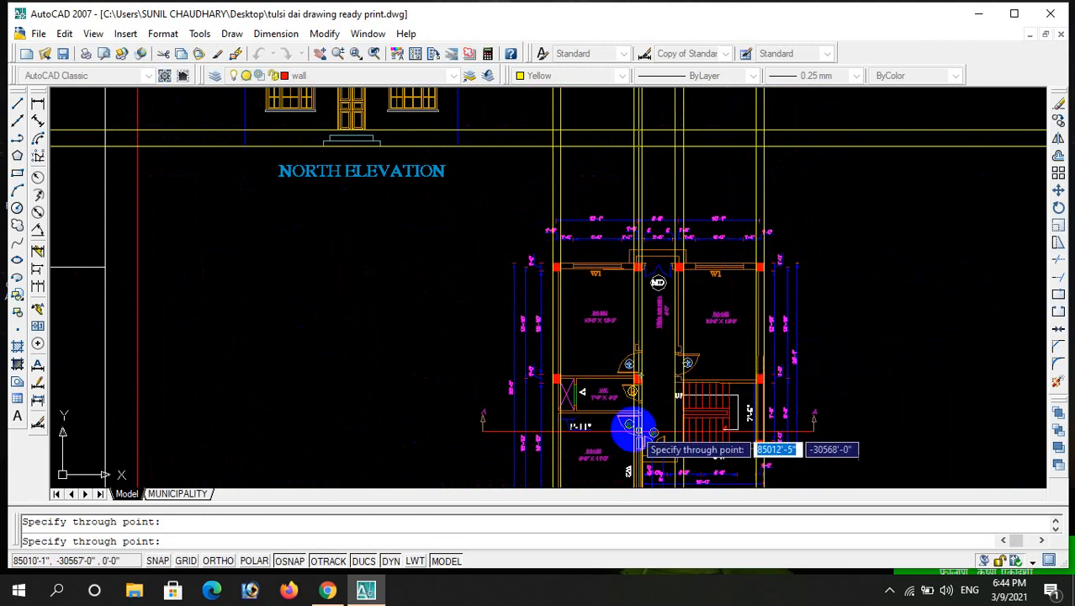
pyautogui.scroll(2, 492, 454)
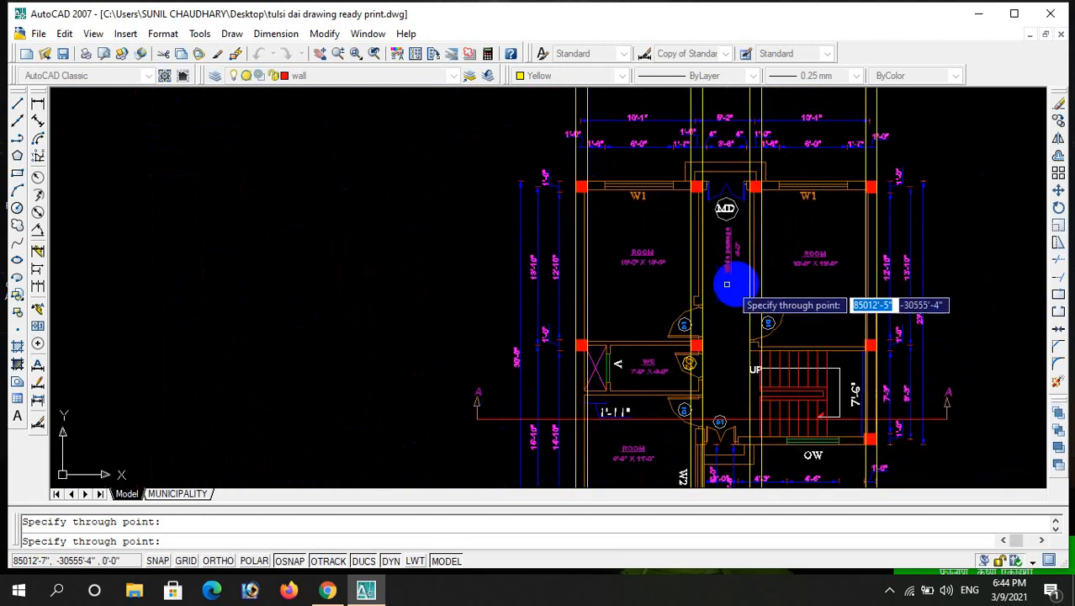
pyautogui.scroll(4, 724, 185)
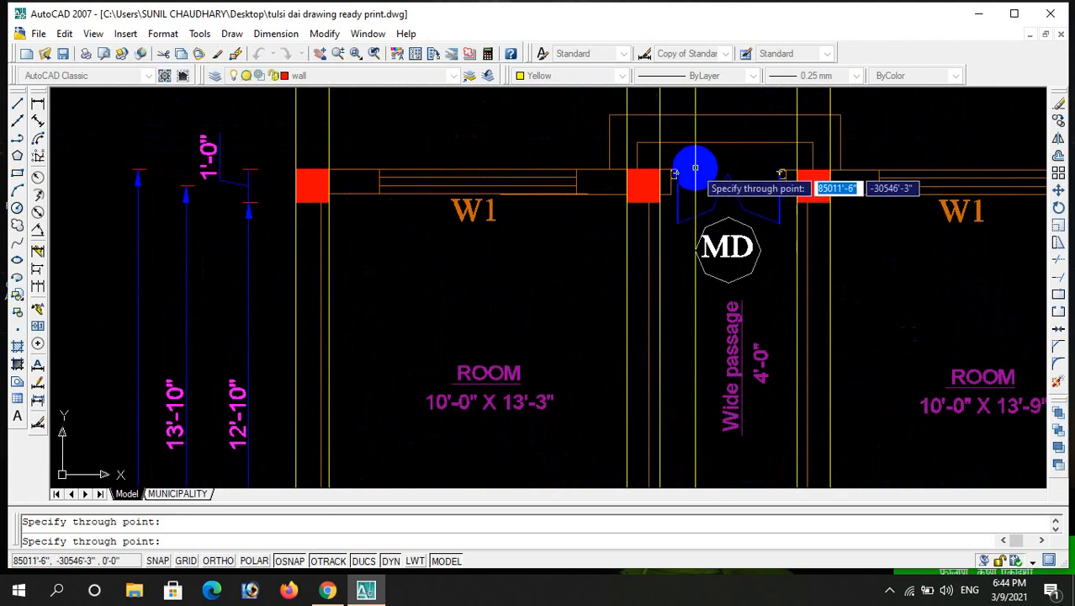
pyautogui.scroll(7, 694, 160)
pyautogui.scroll(-4, 648, 181)
pyautogui.scroll(6, 642, 186)
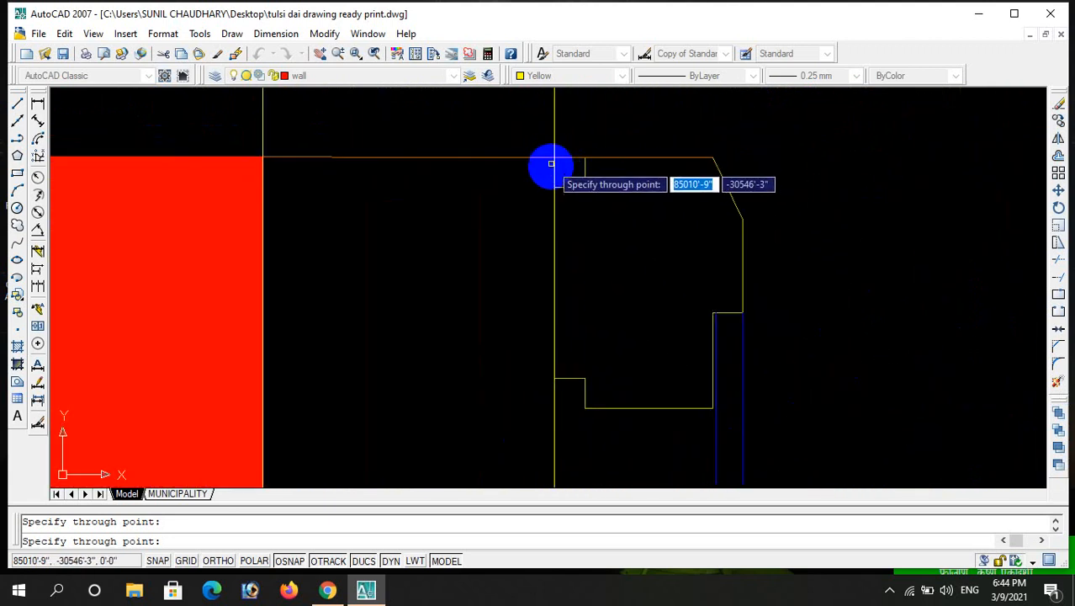
pyautogui.scroll(-6, 548, 168)
pyautogui.scroll(6, 967, 182)
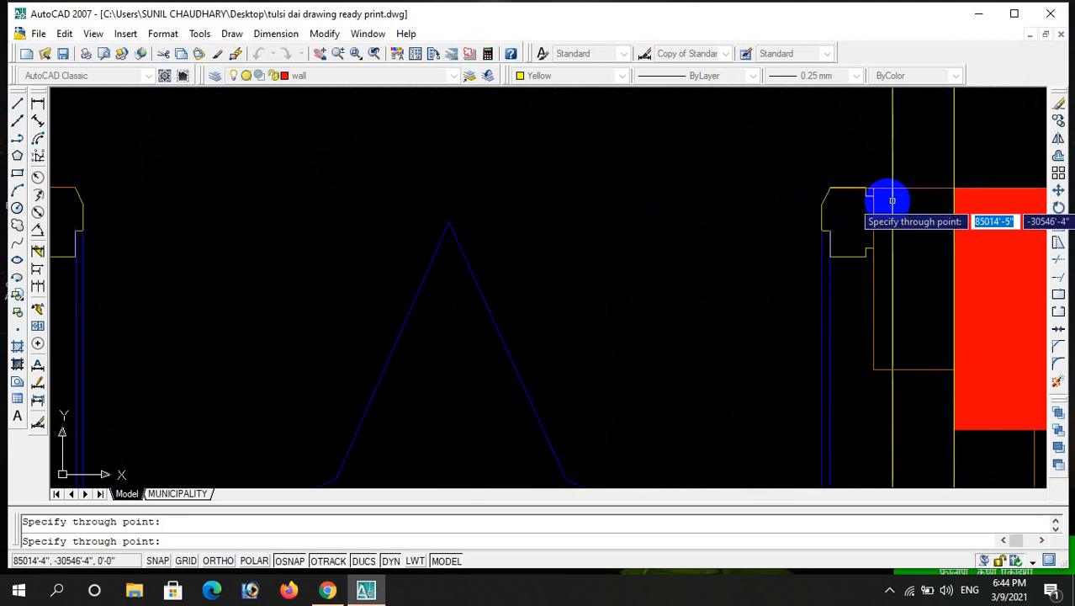
pyautogui.click(830, 154)
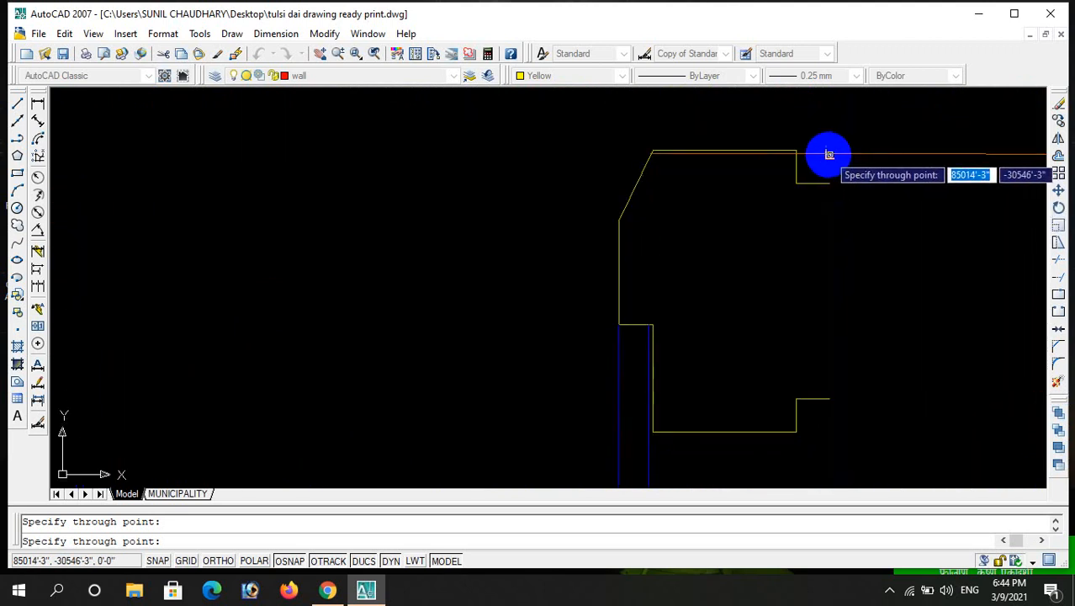
pyautogui.press('Escape')
pyautogui.scroll(-8, 720, 252)
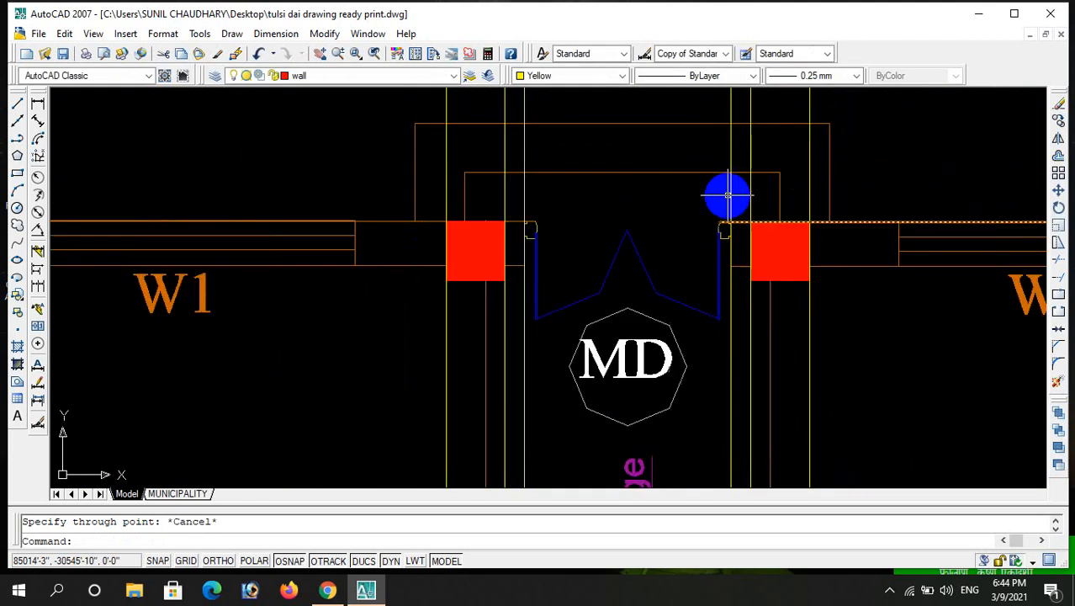
# - Change the colour of the two vertical construction lines from the main door jambs to Red
pyautogui.scroll(3, 710, 402)
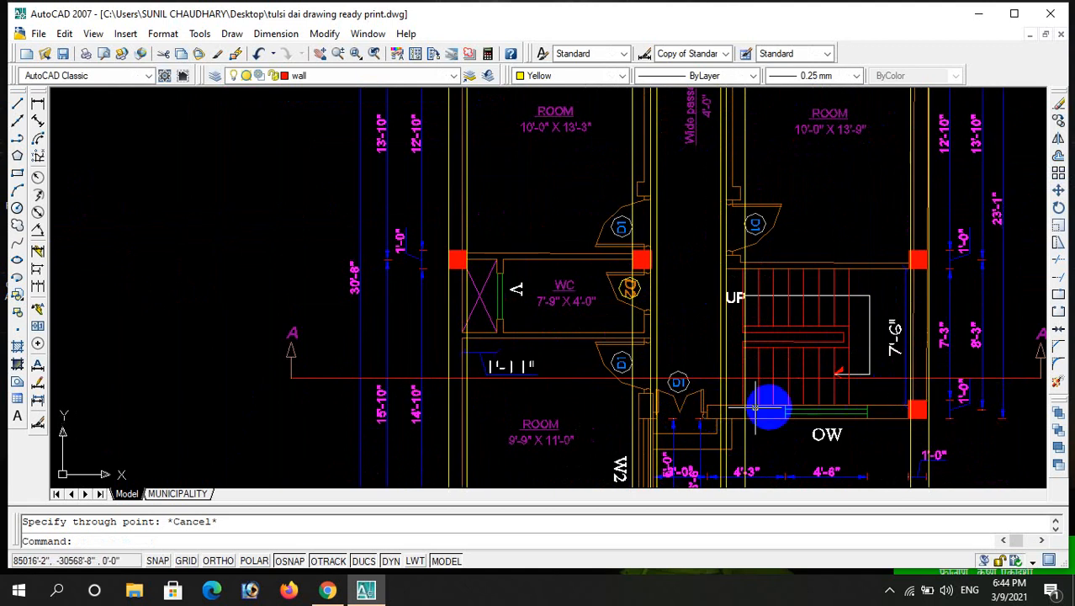
pyautogui.scroll(-5, 664, 410)
pyautogui.scroll(4, 673, 312)
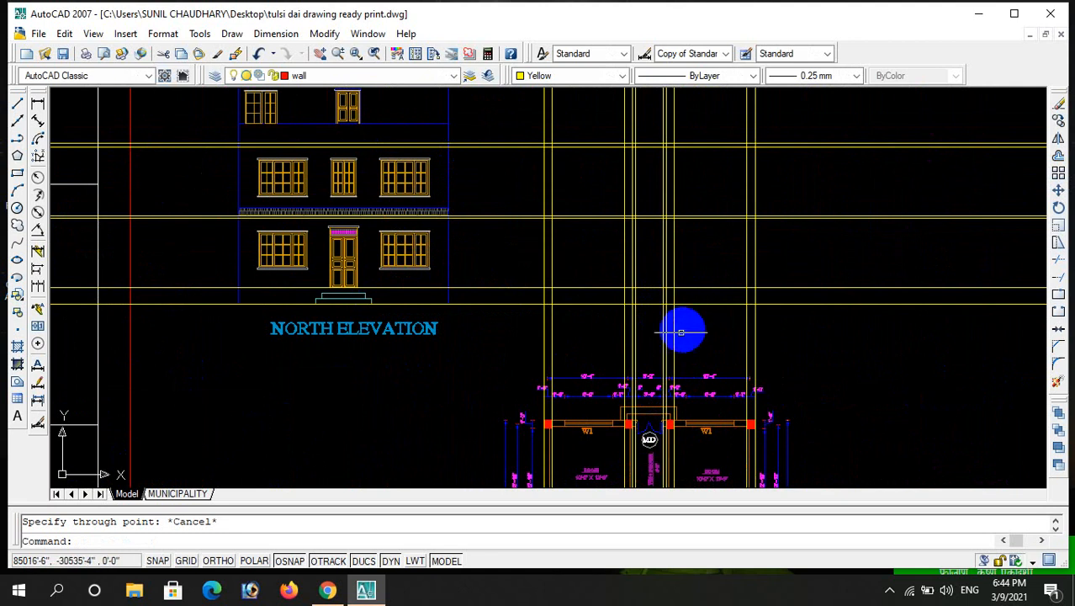
pyautogui.scroll(2, 632, 276)
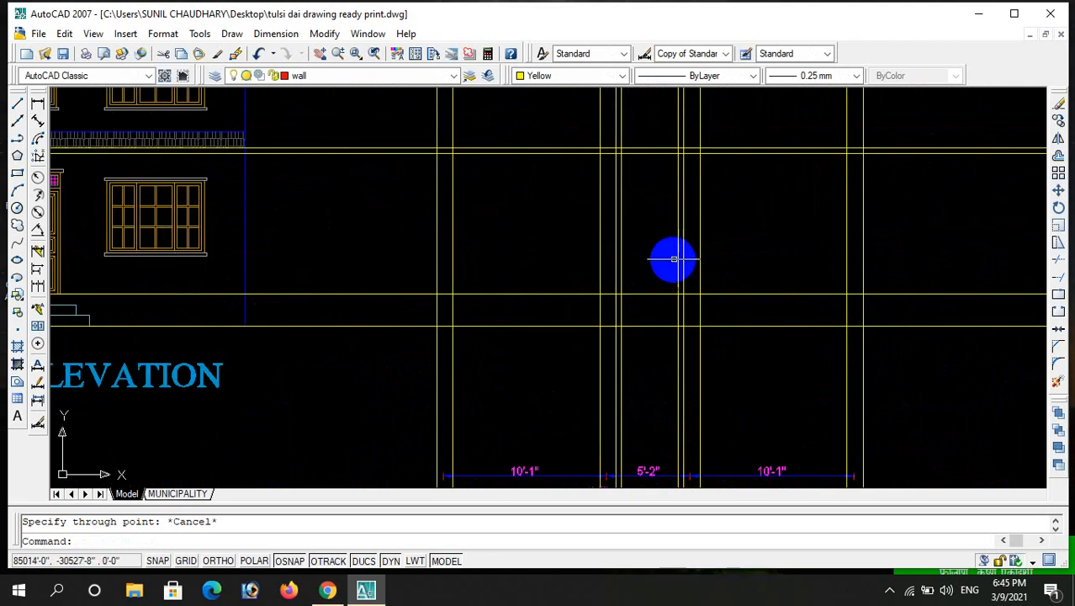
pyautogui.press('Escape')
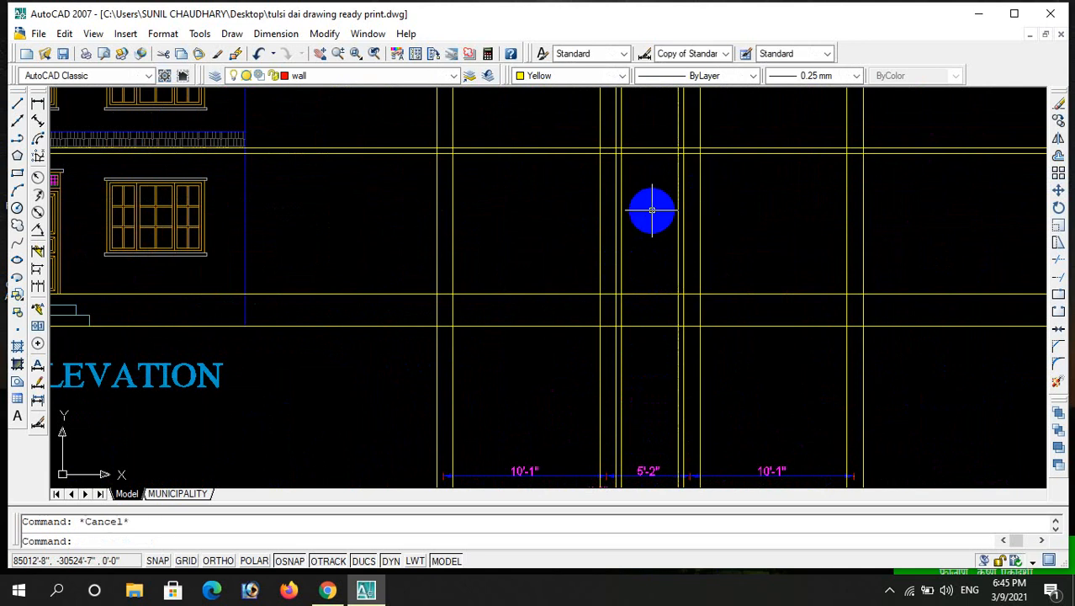
pyautogui.click(620, 216)
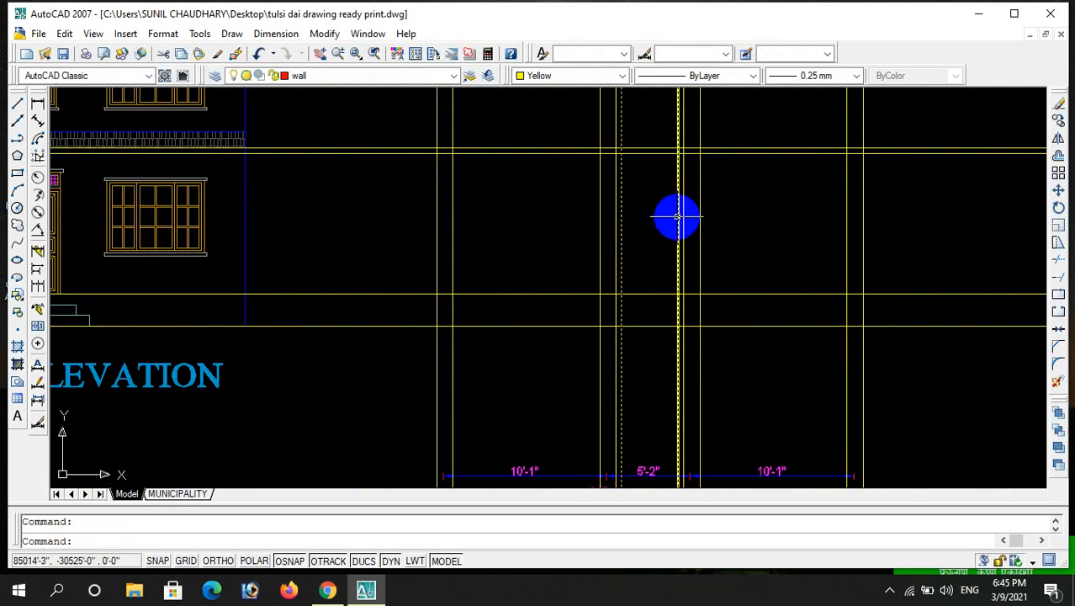
pyautogui.click(676, 216)
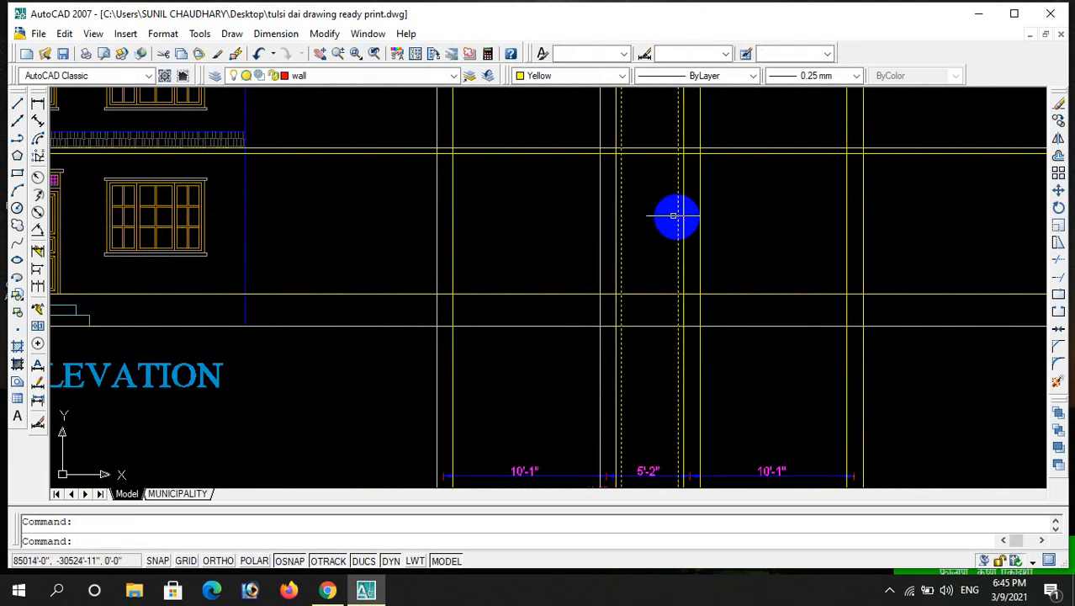
pyautogui.click(454, 77)
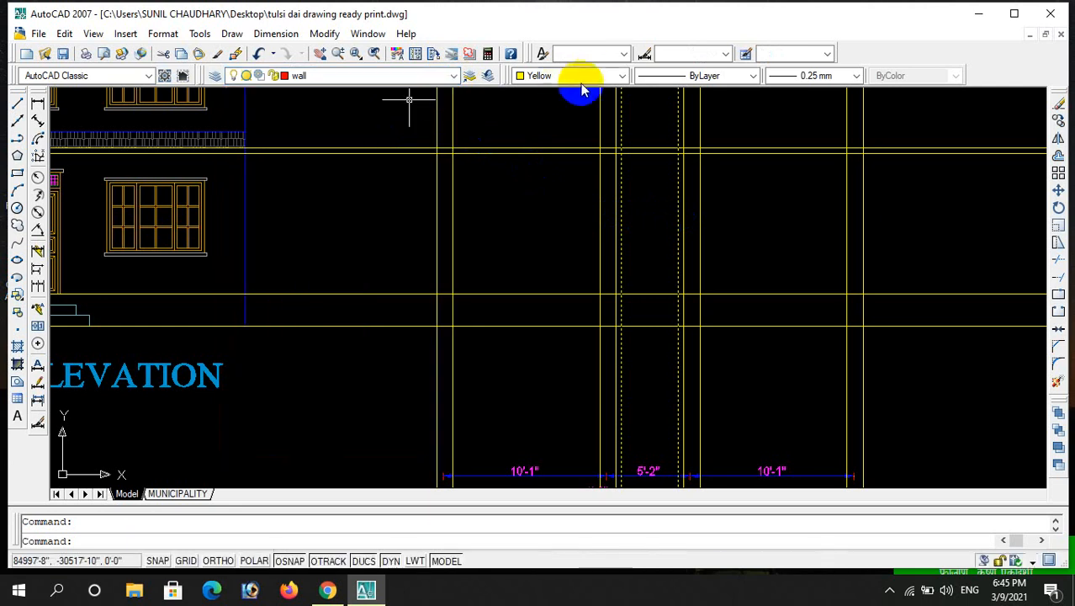
pyautogui.click(620, 76)
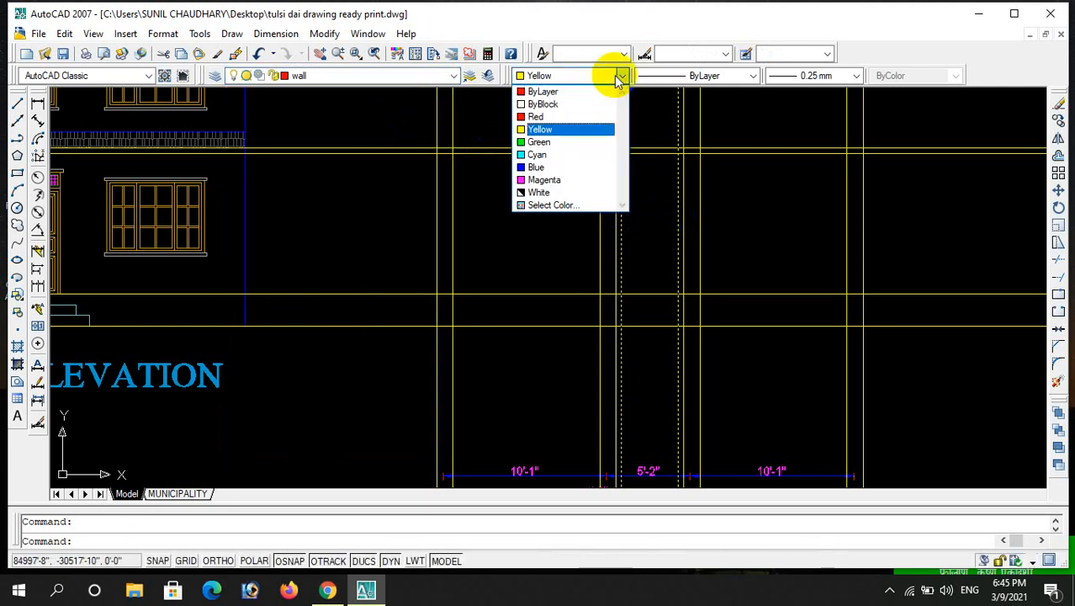
pyautogui.click(561, 117)
pyautogui.press('Escape')
# - Copy the north elevation's main door from its lower-left corner to the floor line's intersection with the left red construction line
pyautogui.scroll(-2, 643, 198)
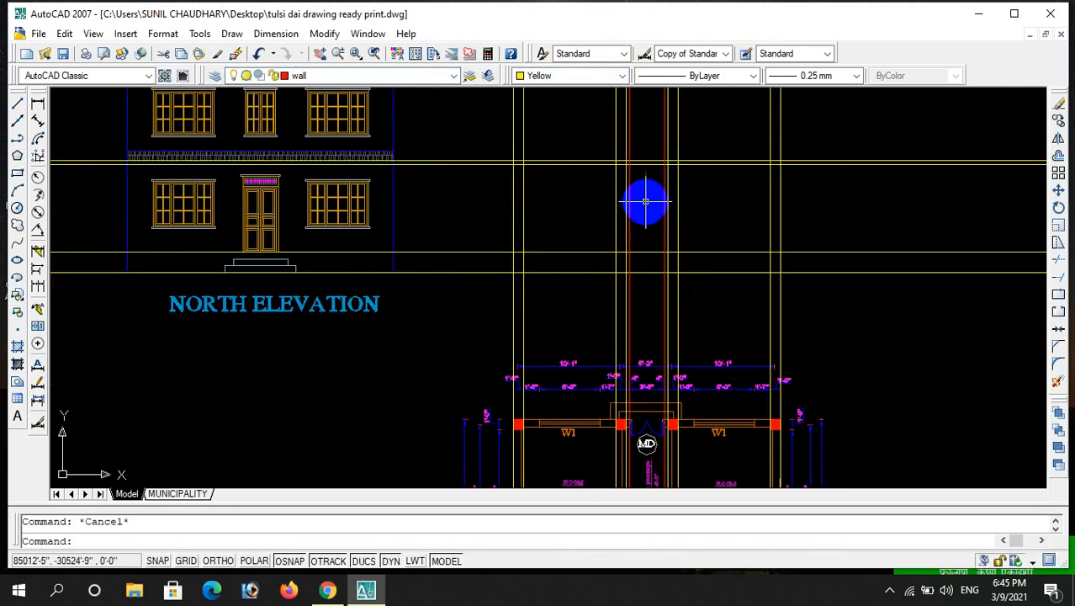
pyautogui.scroll(-2, 641, 247)
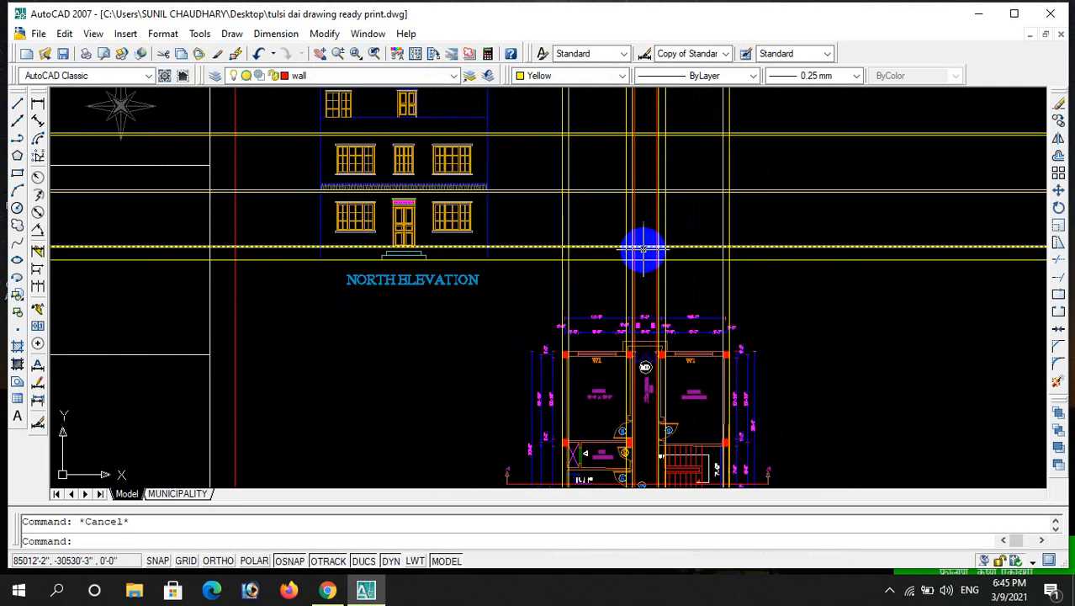
pyautogui.scroll(1, 644, 251)
pyautogui.scroll(-2, 678, 307)
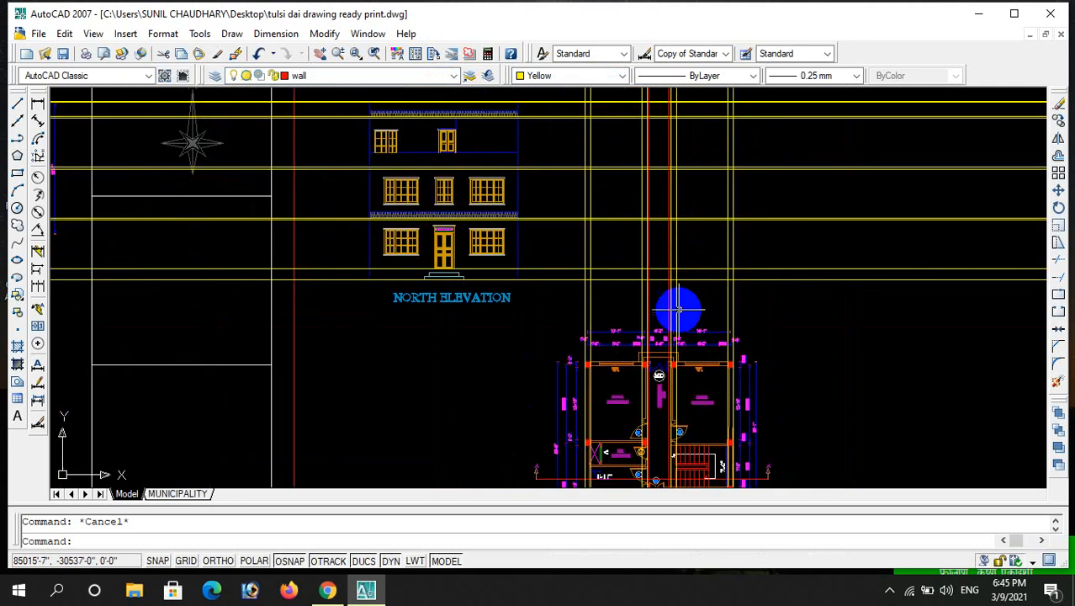
pyautogui.scroll(4, 444, 242)
pyautogui.scroll(-1, 413, 218)
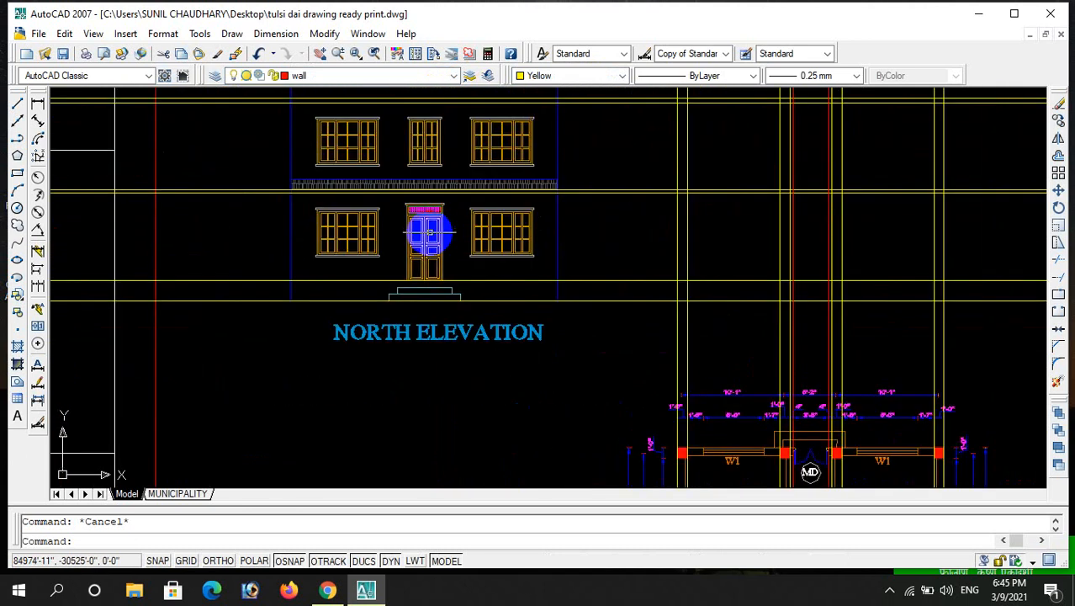
pyautogui.scroll(1, 398, 202)
pyautogui.click(386, 196)
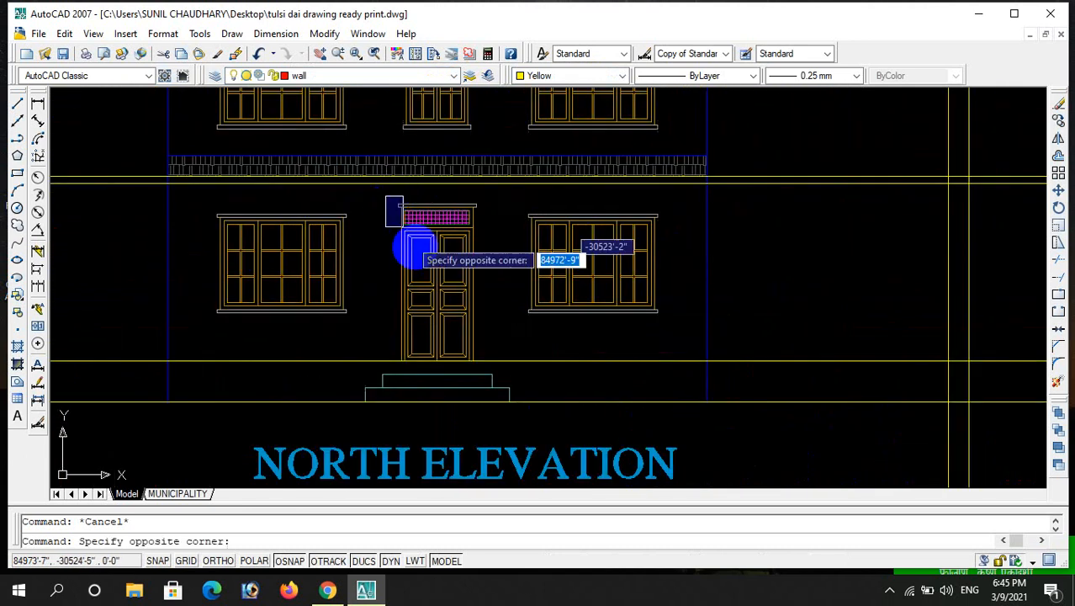
pyautogui.click(497, 368)
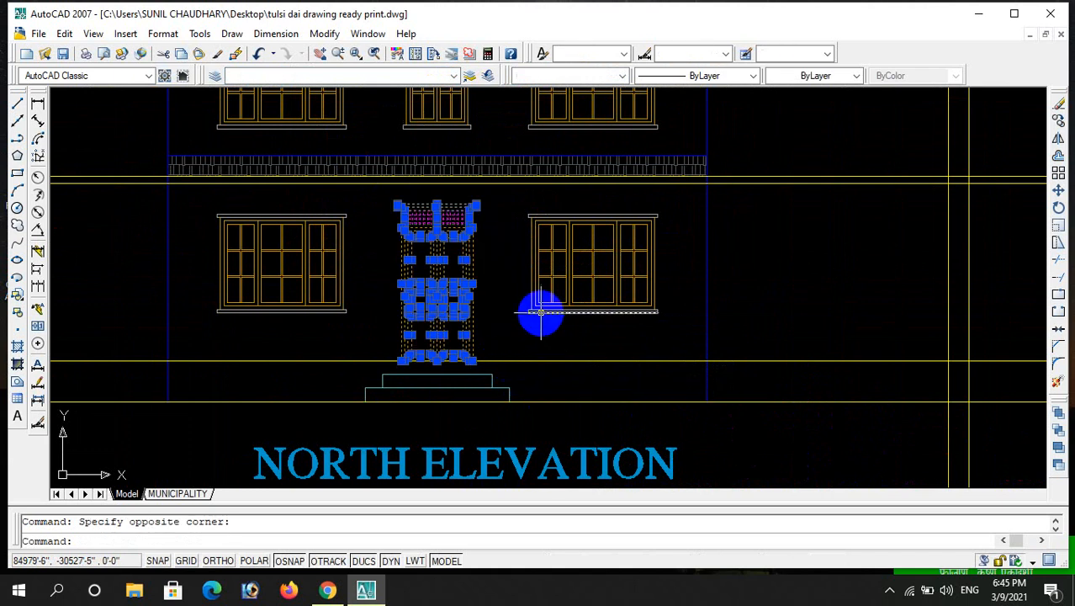
pyautogui.write('co')
pyautogui.press('Return')
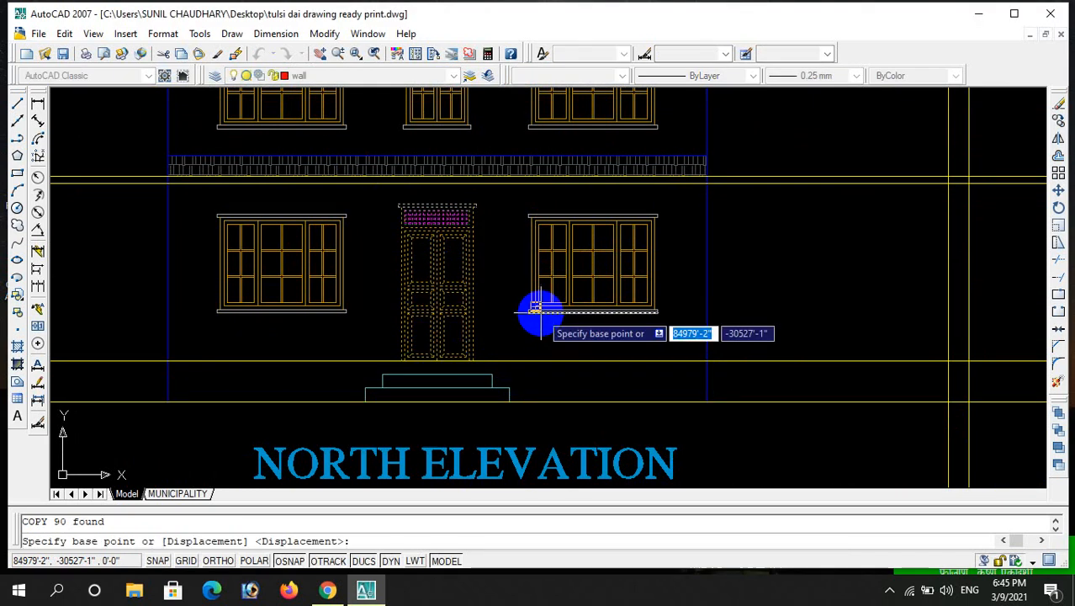
pyautogui.scroll(4, 396, 362)
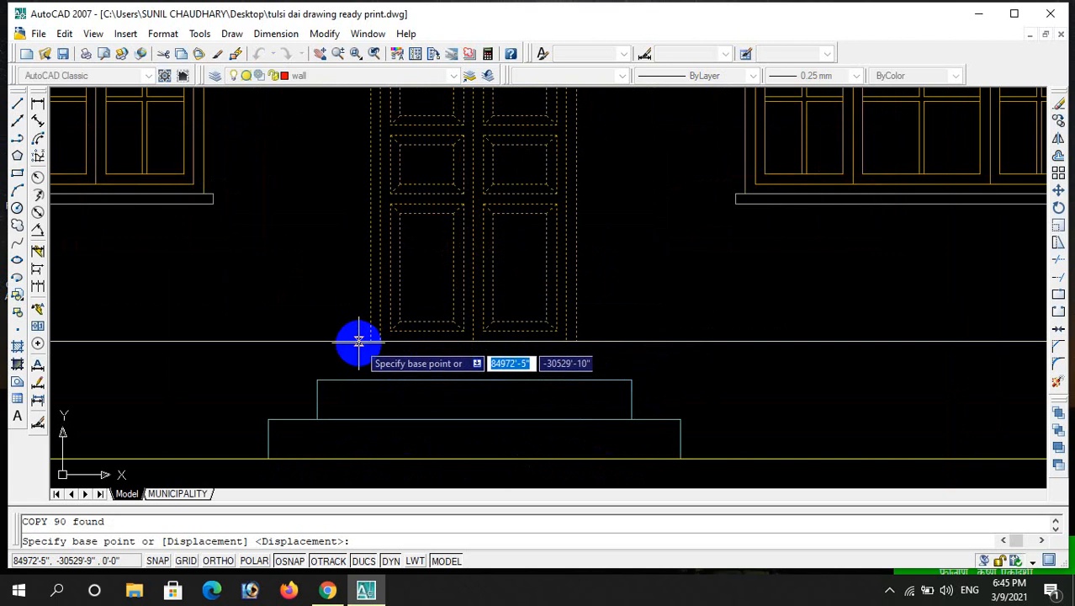
pyautogui.click(366, 346)
pyautogui.scroll(-3, 386, 334)
pyautogui.scroll(-5, 487, 343)
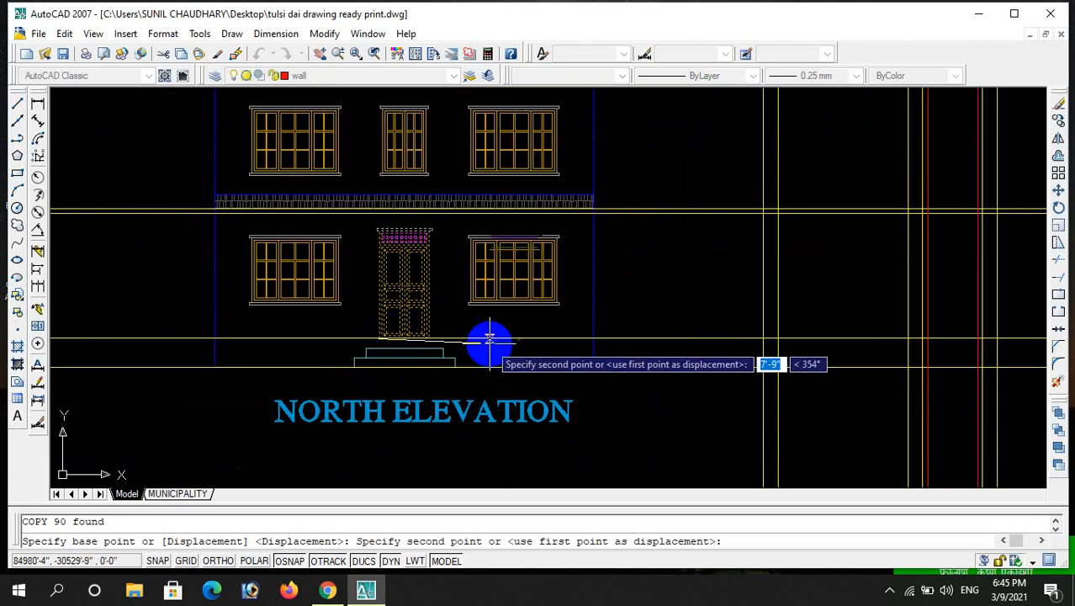
pyautogui.scroll(8, 608, 348)
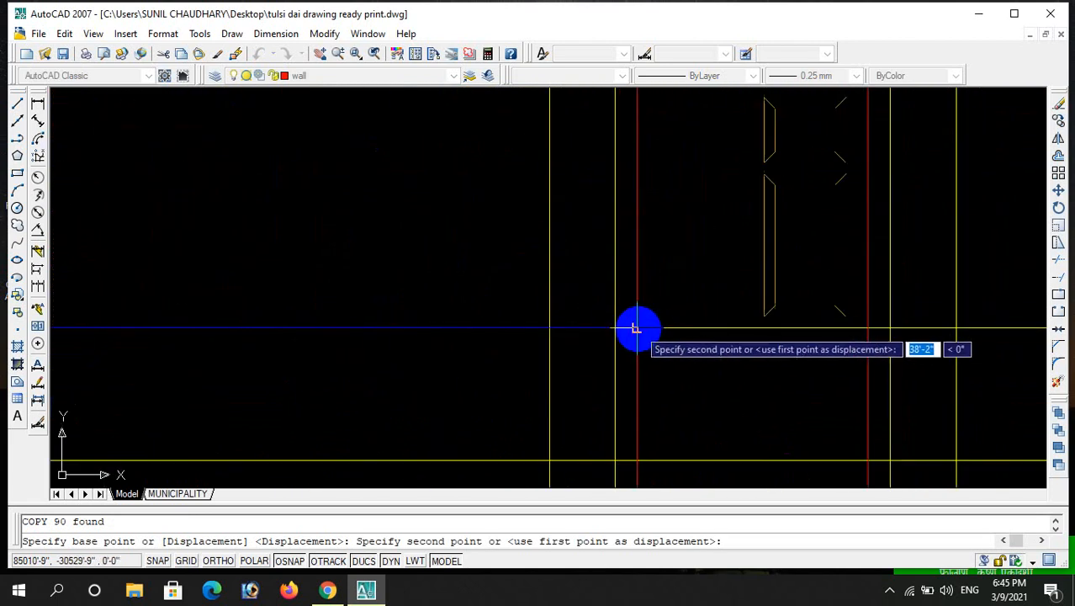
pyautogui.click(636, 327)
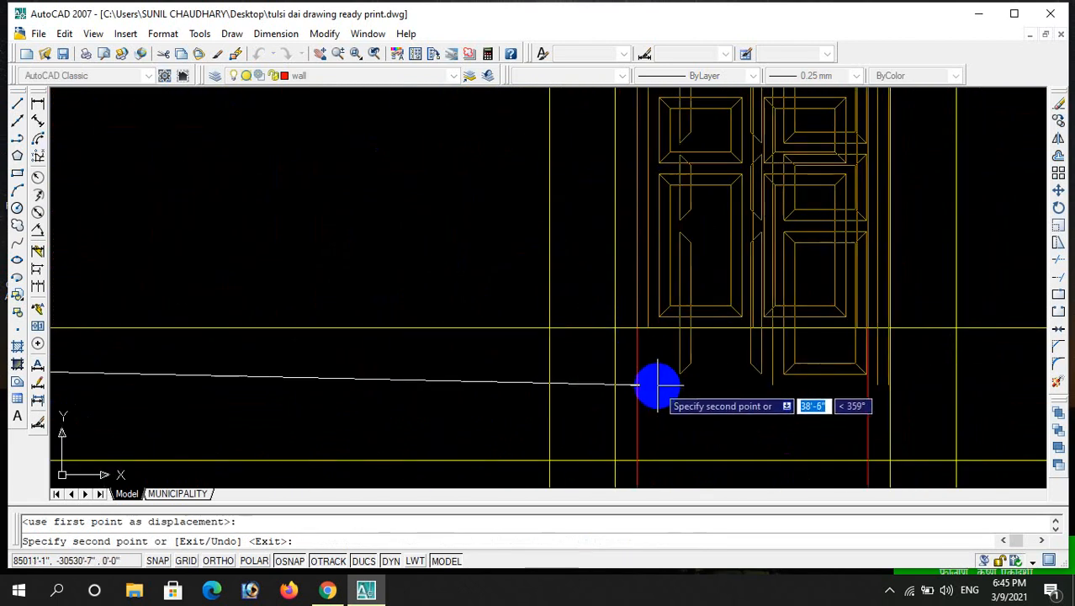
pyautogui.press('Escape')
# - Erase the two red vertical construction lines at the copied door's jambs
pyautogui.scroll(-3, 683, 320)
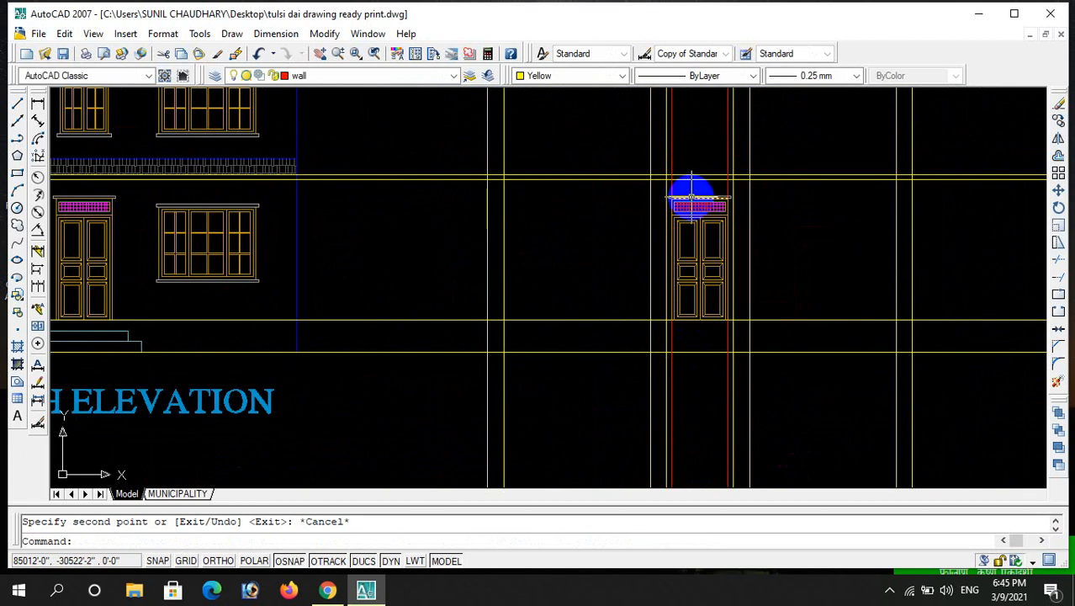
pyautogui.click(671, 383)
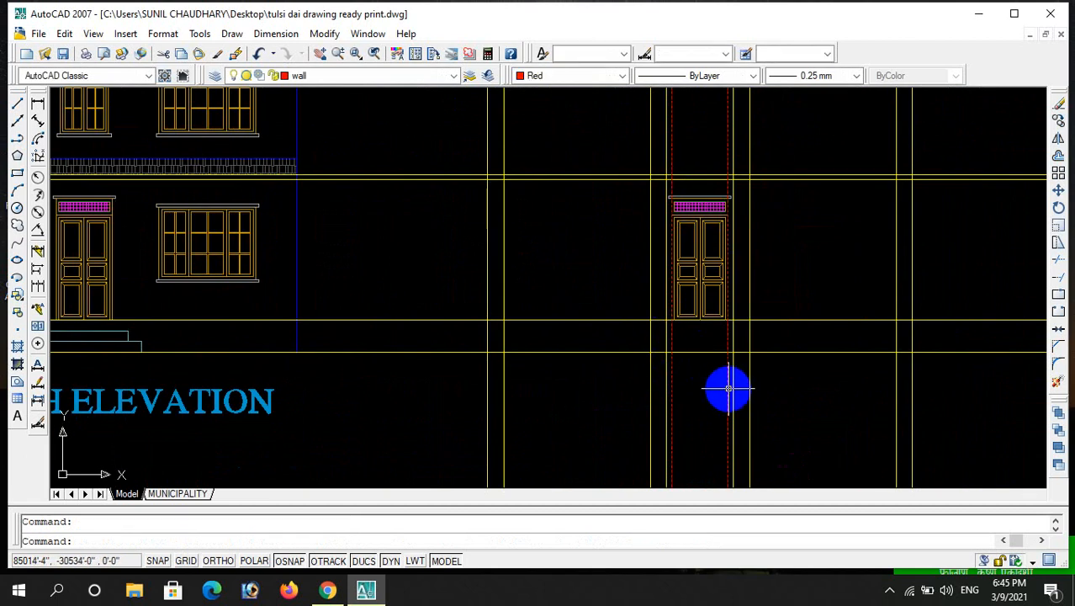
pyautogui.press('Delete')
pyautogui.click(677, 352)
# - Examine the ground floor plan along section line A-A, especially the staircase and the walls around it
pyautogui.scroll(-3, 685, 332)
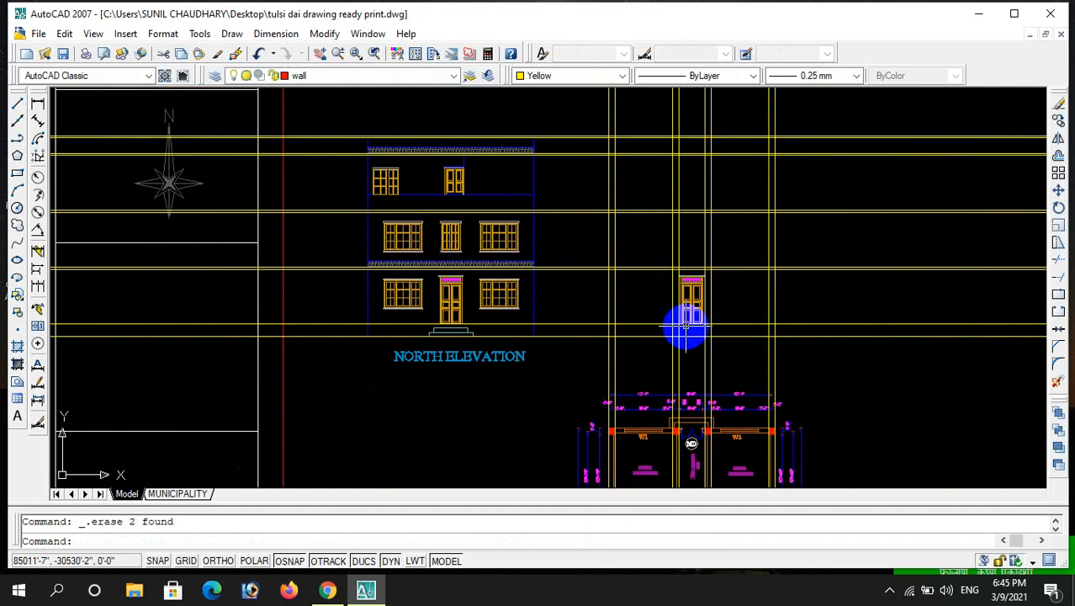
pyautogui.scroll(3, 695, 322)
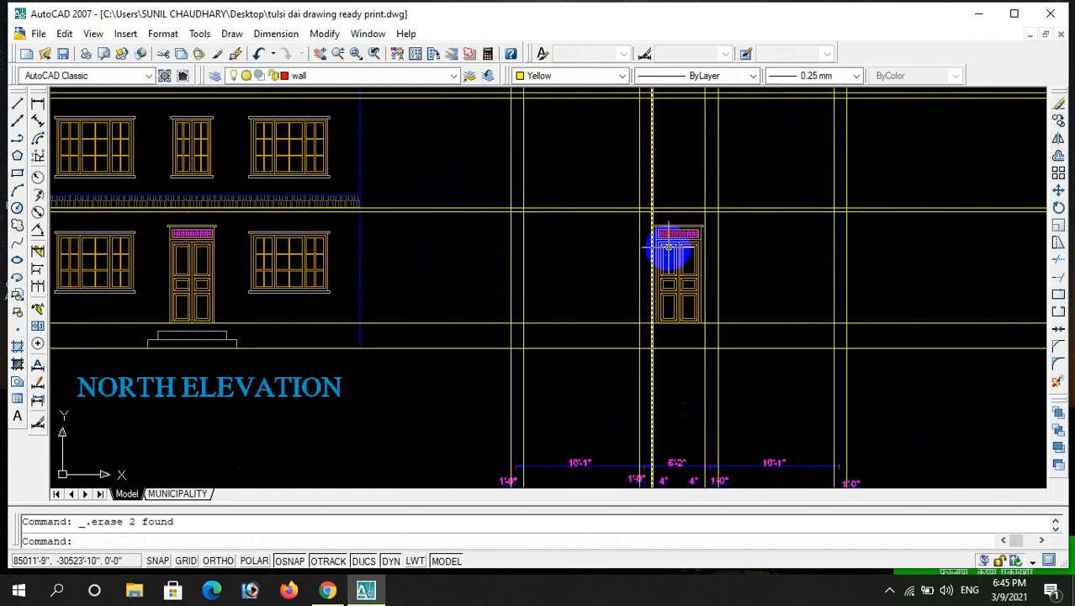
pyautogui.scroll(-2, 673, 261)
pyautogui.scroll(-2, 681, 284)
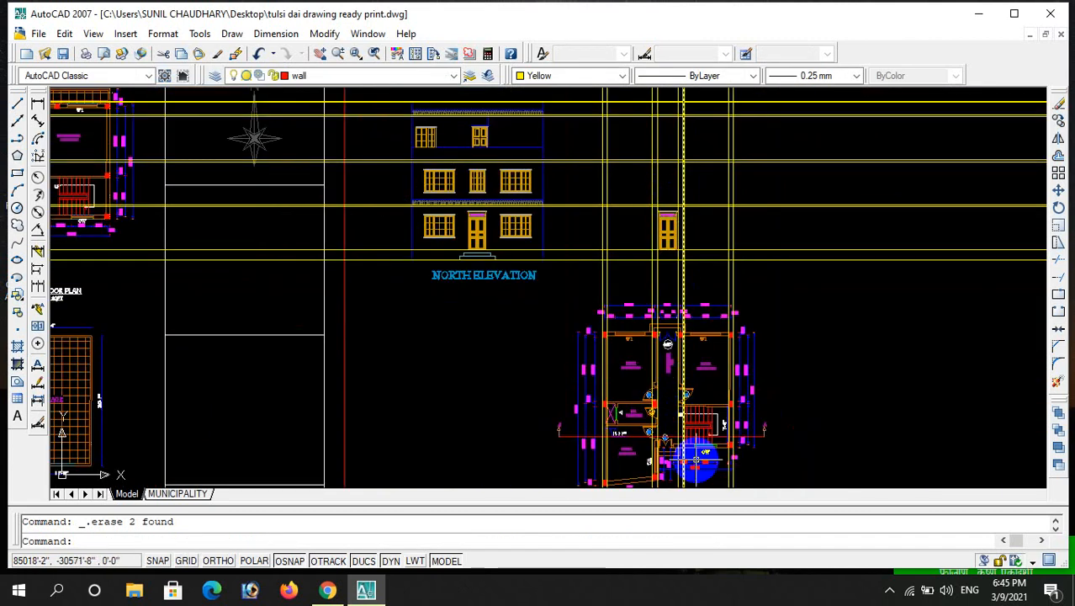
pyautogui.scroll(3, 695, 450)
pyautogui.scroll(3, 688, 420)
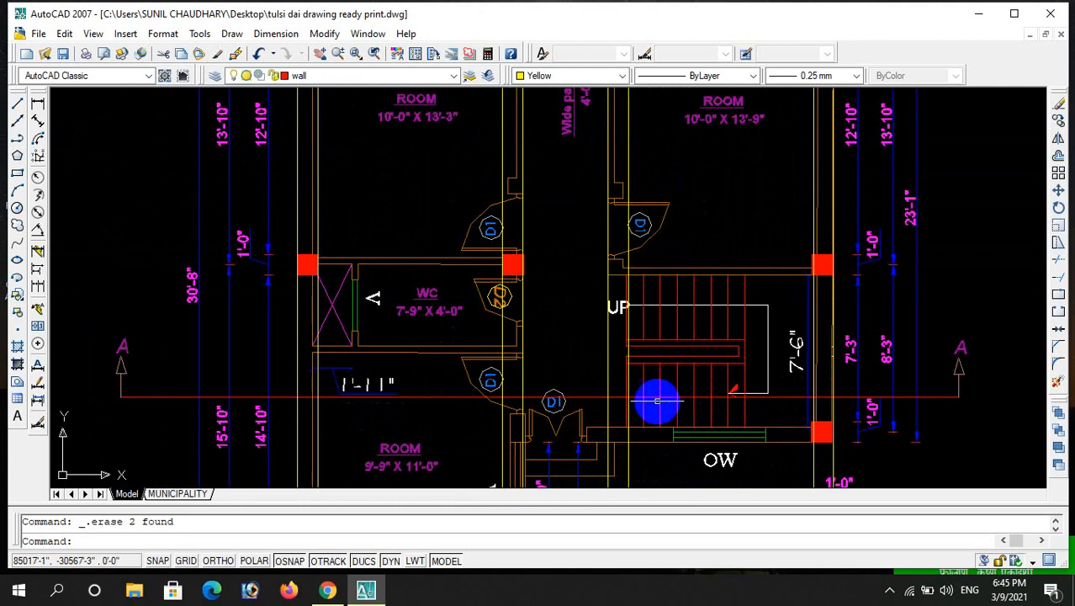
pyautogui.scroll(-2, 669, 396)
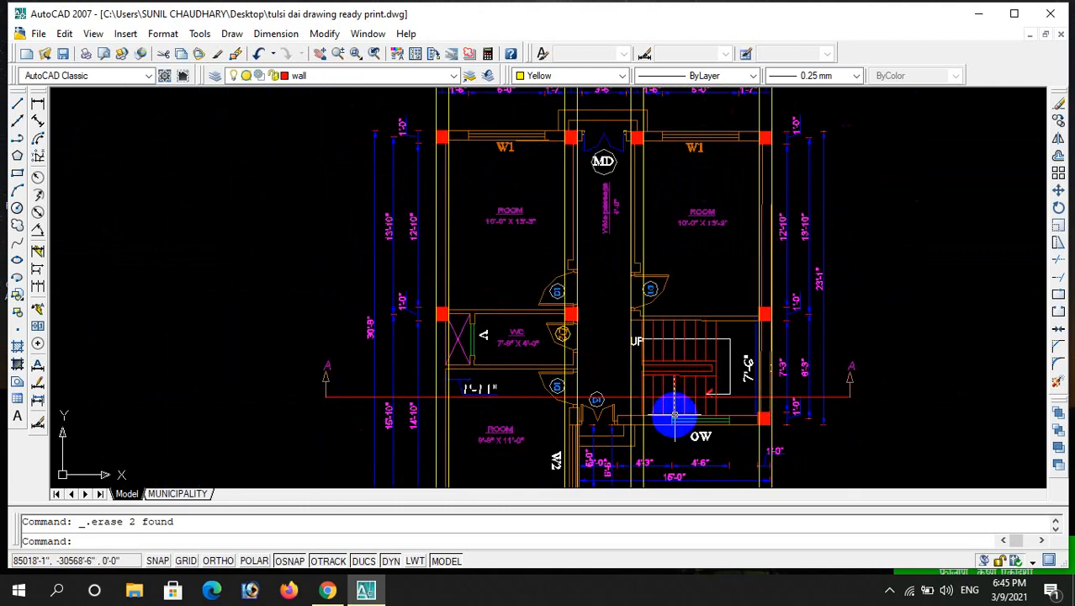
pyautogui.scroll(-3, 646, 435)
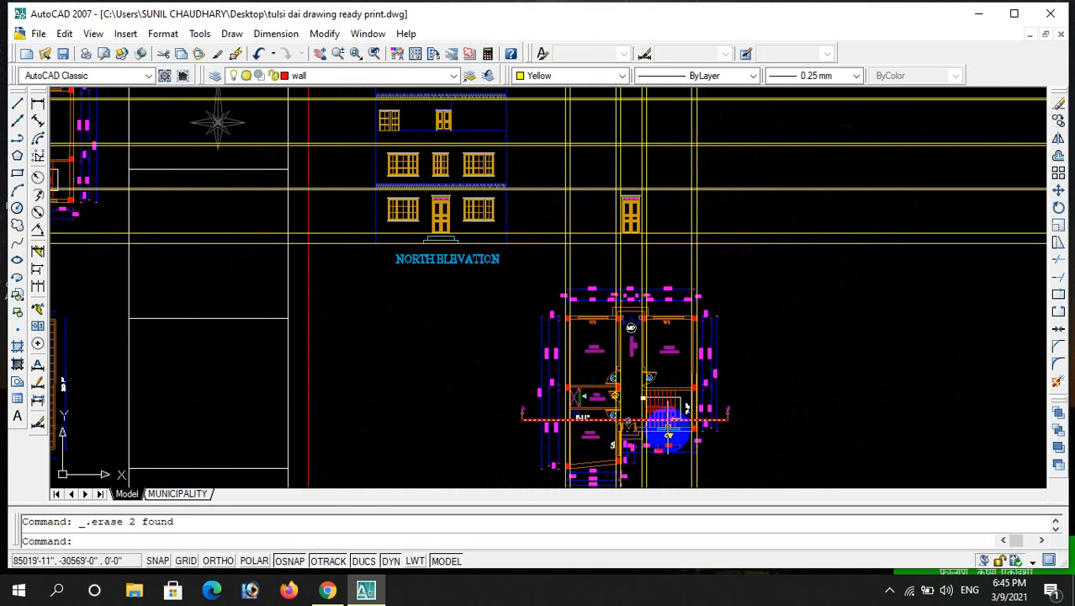
pyautogui.scroll(4, 669, 434)
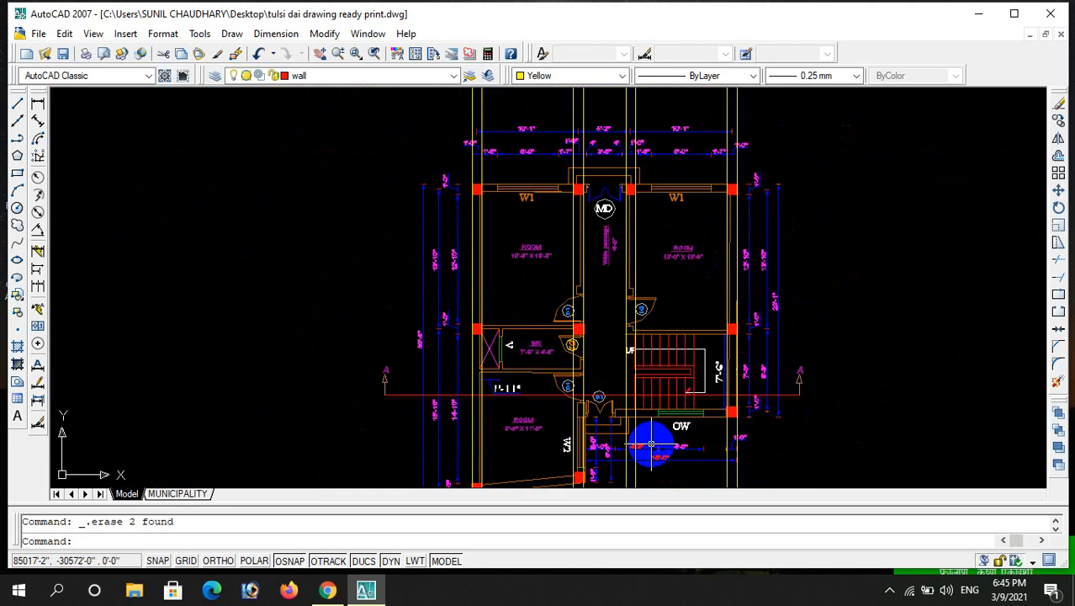
pyautogui.scroll(-2, 650, 444)
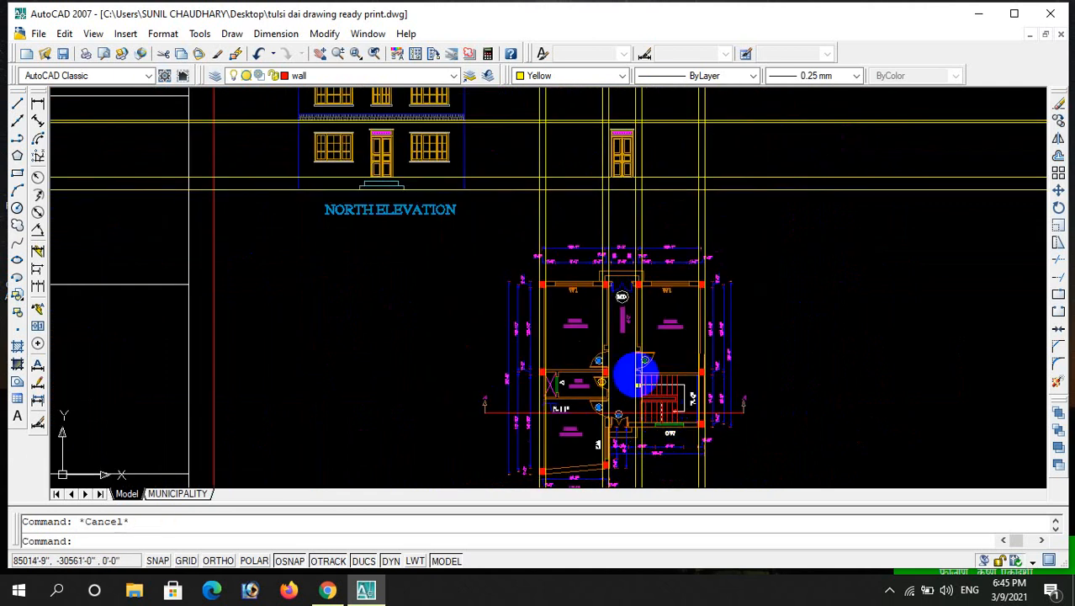
# - Set the current drawing colour to Red for new construction lines
pyautogui.click(620, 78)
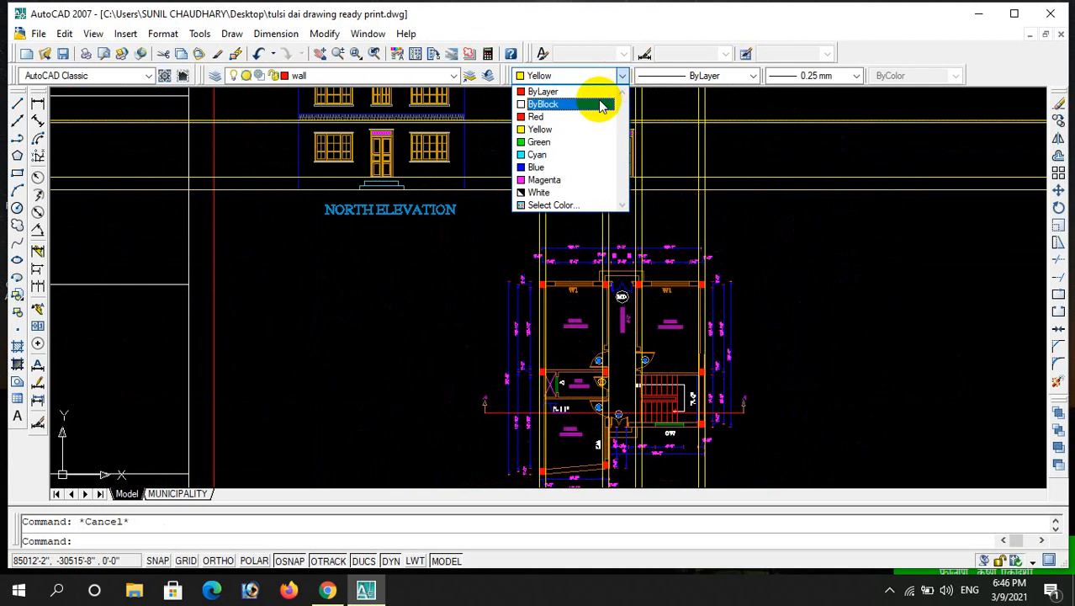
pyautogui.click(582, 113)
pyautogui.scroll(3, 660, 437)
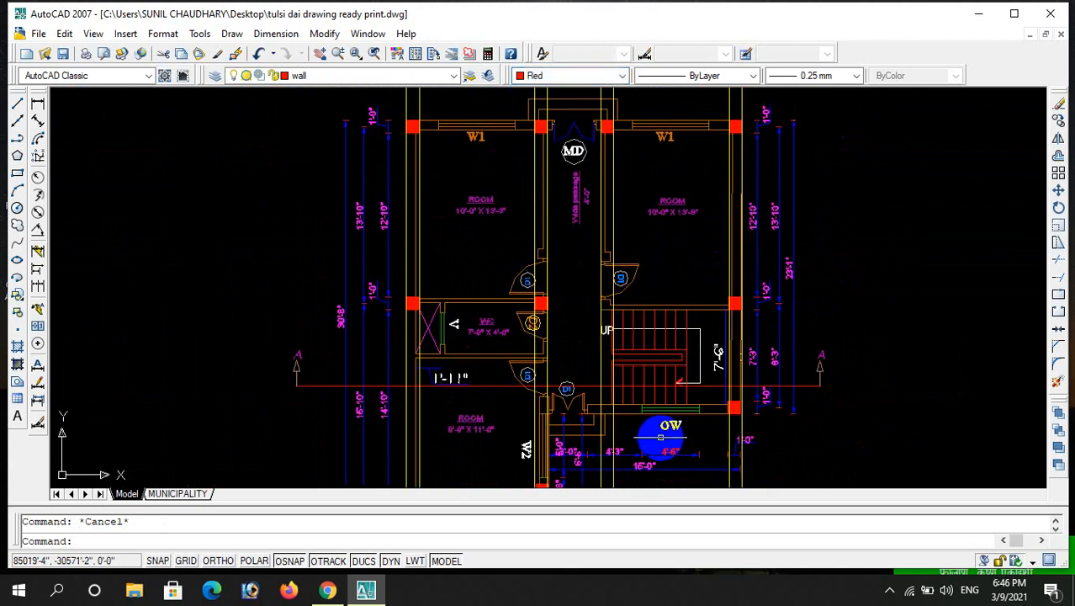
pyautogui.scroll(-2, 649, 436)
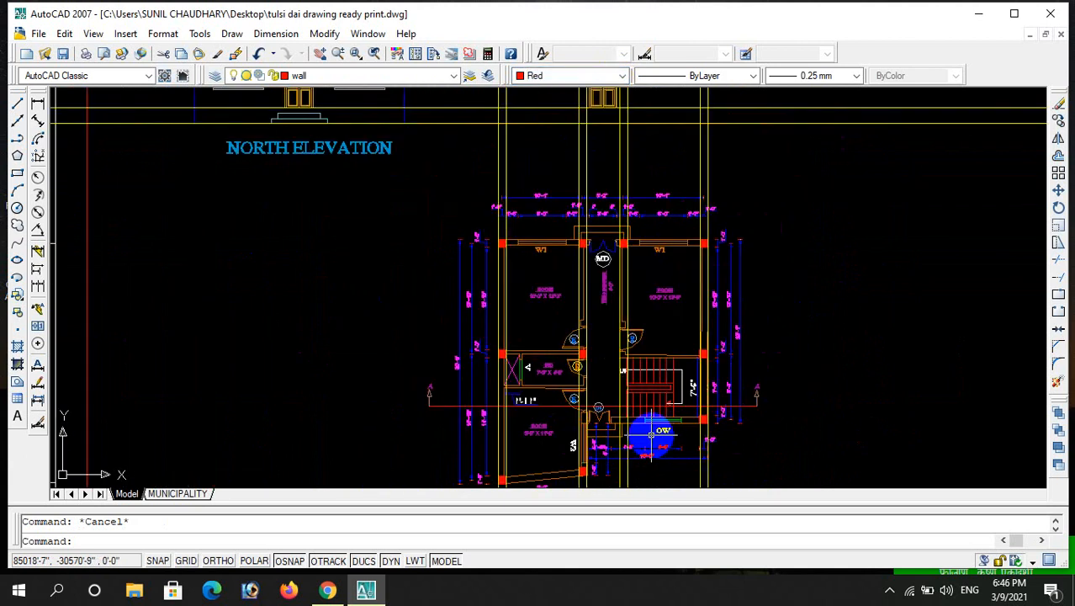
# - Erase the two yellow vertical construction lines through the column on the right side of the main door MD
pyautogui.scroll(-5, 682, 332)
pyautogui.scroll(2, 561, 400)
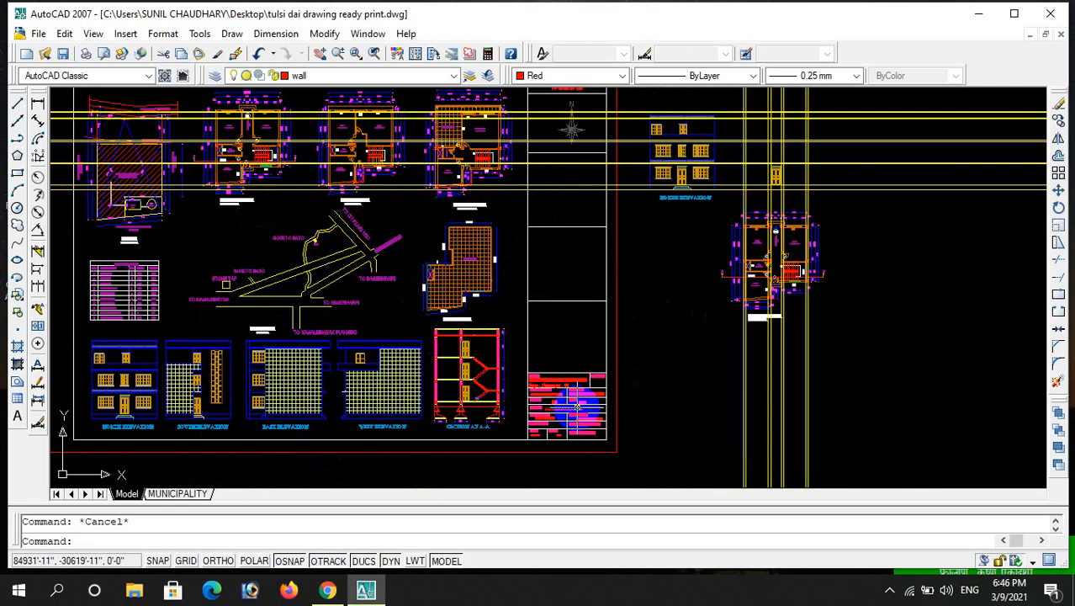
pyautogui.scroll(3, 789, 232)
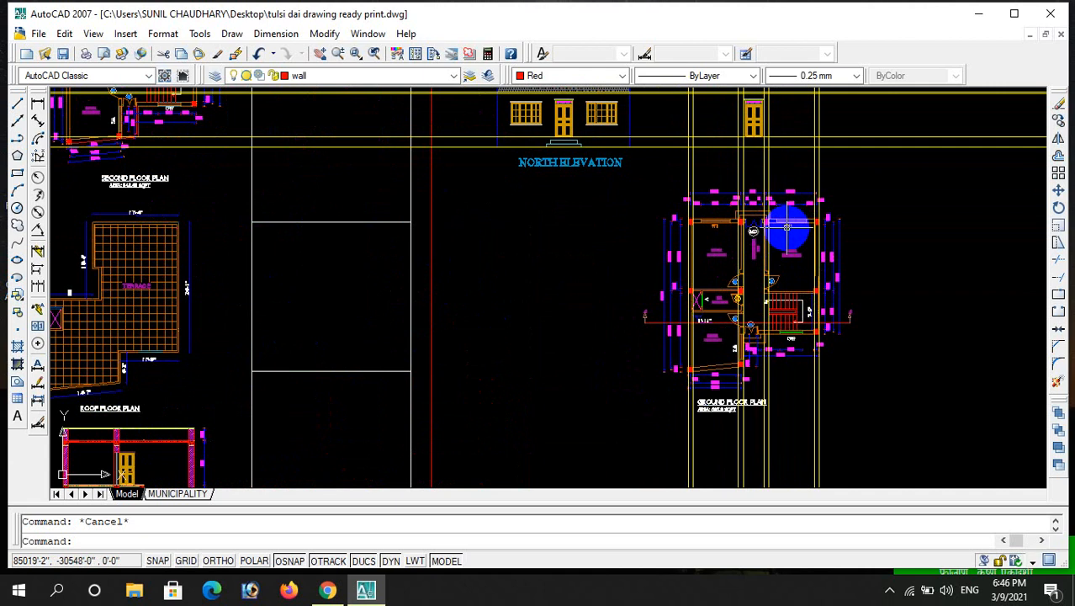
pyautogui.scroll(-2, 789, 228)
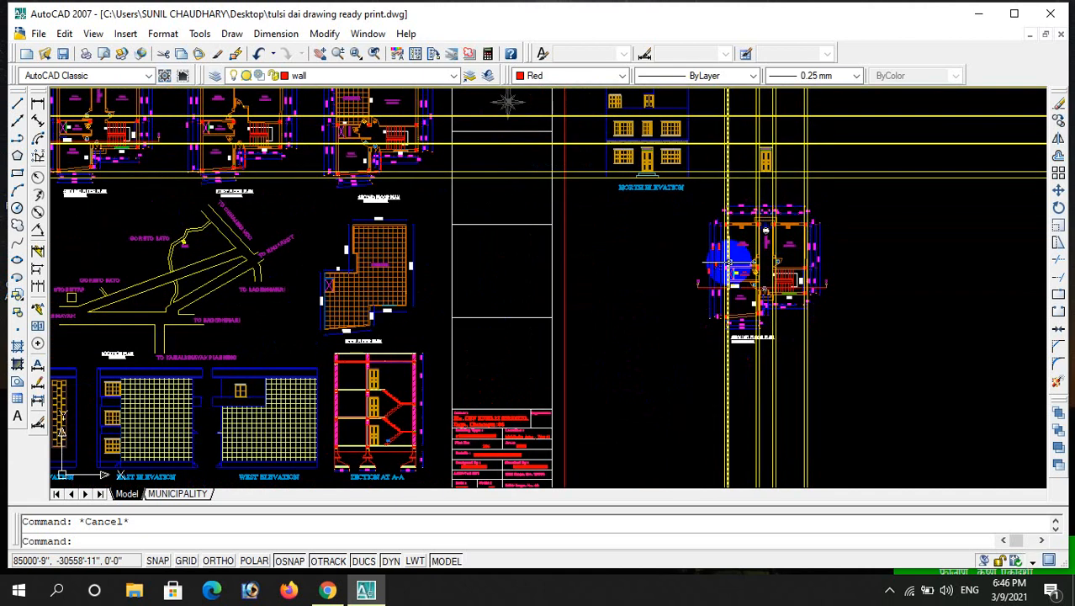
pyautogui.scroll(2, 782, 194)
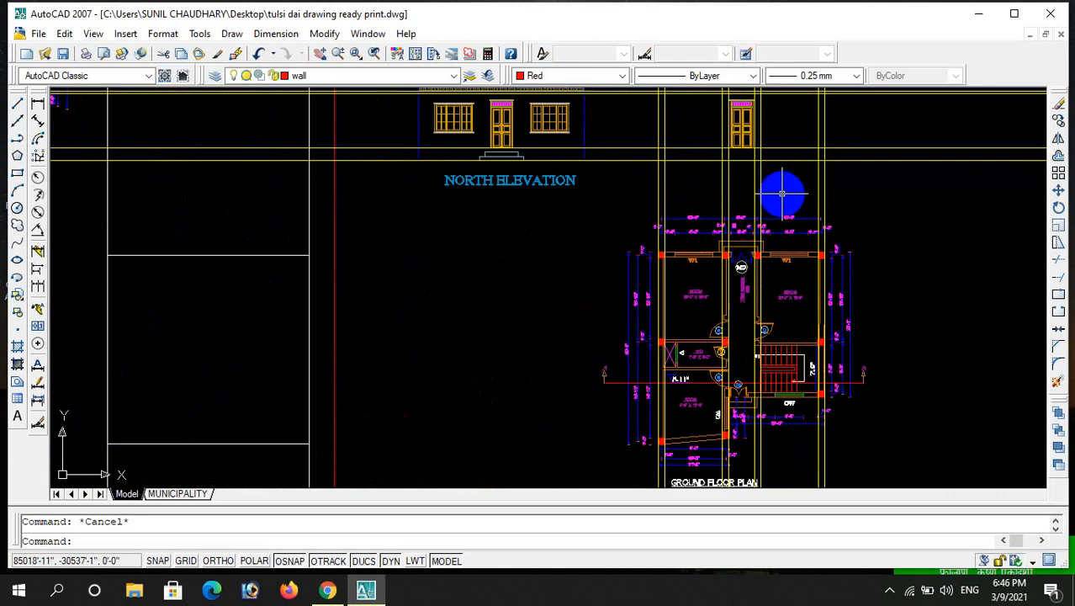
pyautogui.click(782, 194)
pyautogui.click(745, 181)
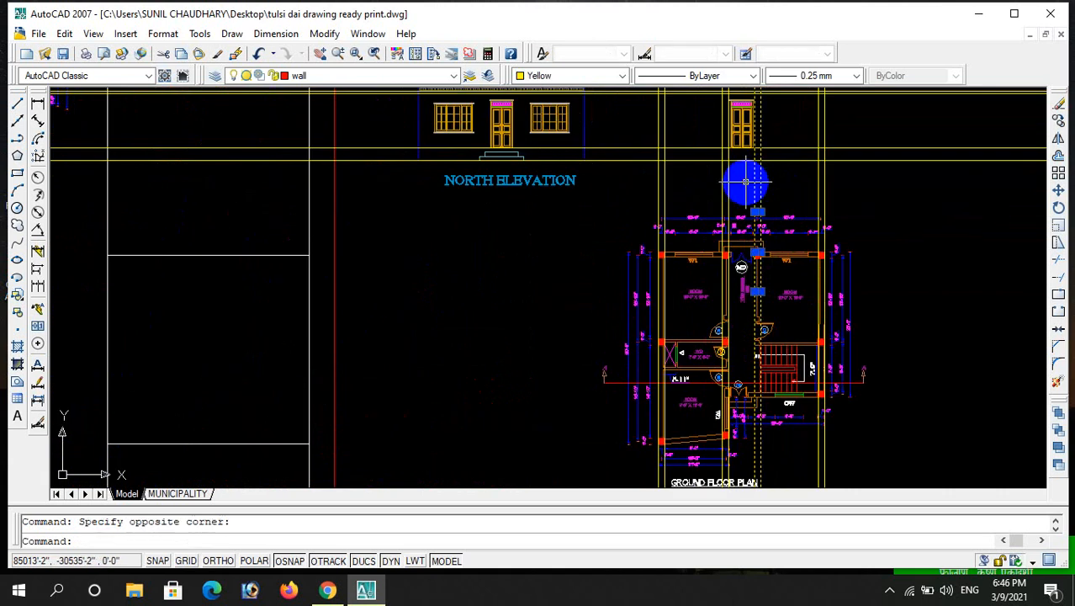
pyautogui.press('Delete')
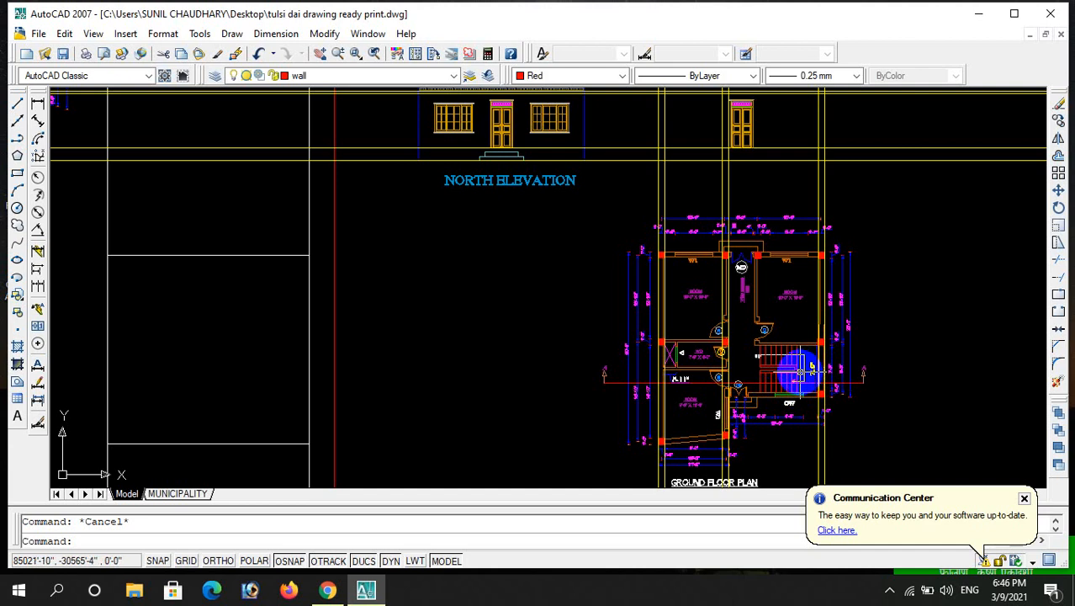
# - Draw red vertical construction lines through each tread line of the staircase's lower flight in the ground floor plan
pyautogui.write('x')
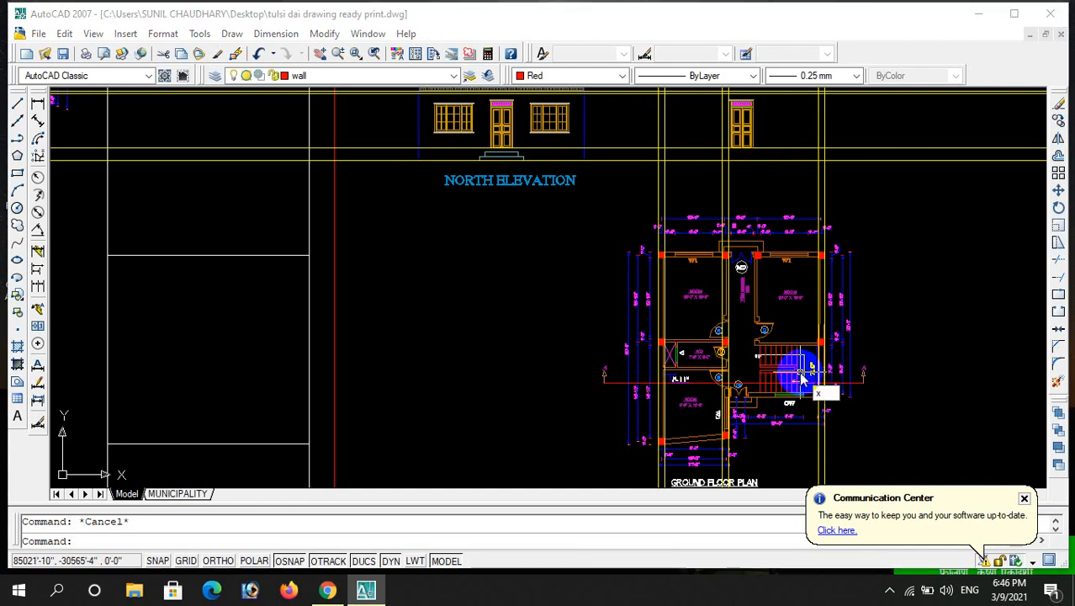
pyautogui.write('l')
pyautogui.press('Return')
pyautogui.write('v')
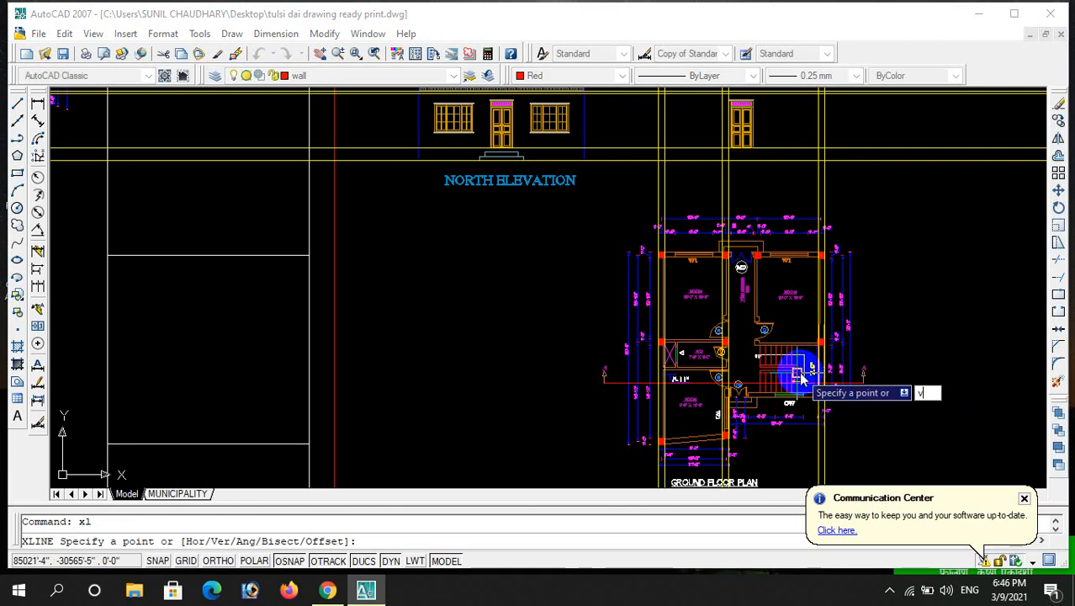
pyautogui.press('Return')
pyautogui.scroll(6, 763, 389)
pyautogui.scroll(4, 752, 387)
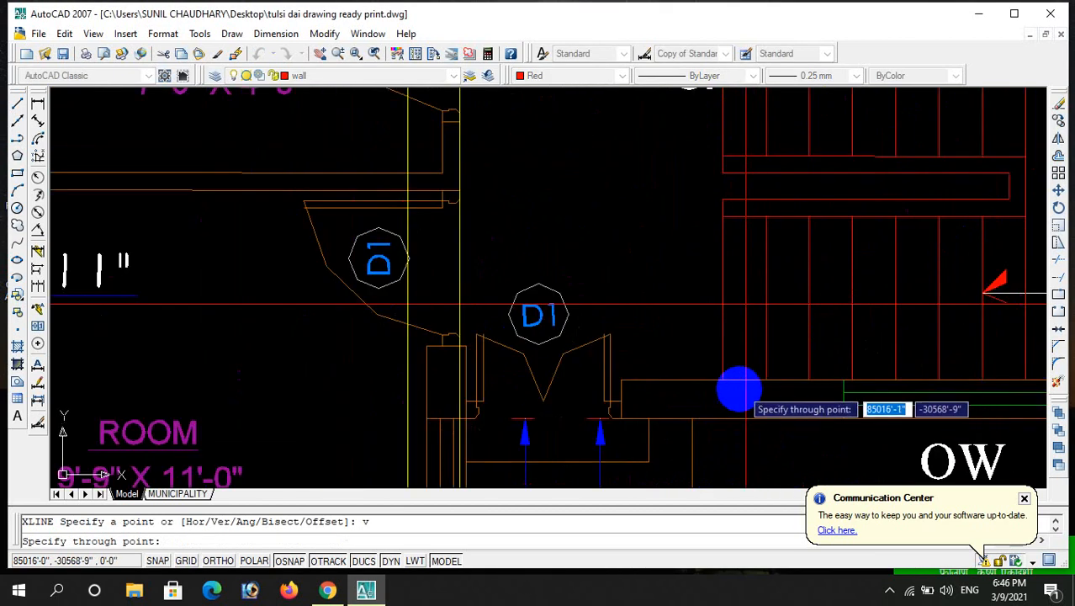
pyautogui.click(730, 381)
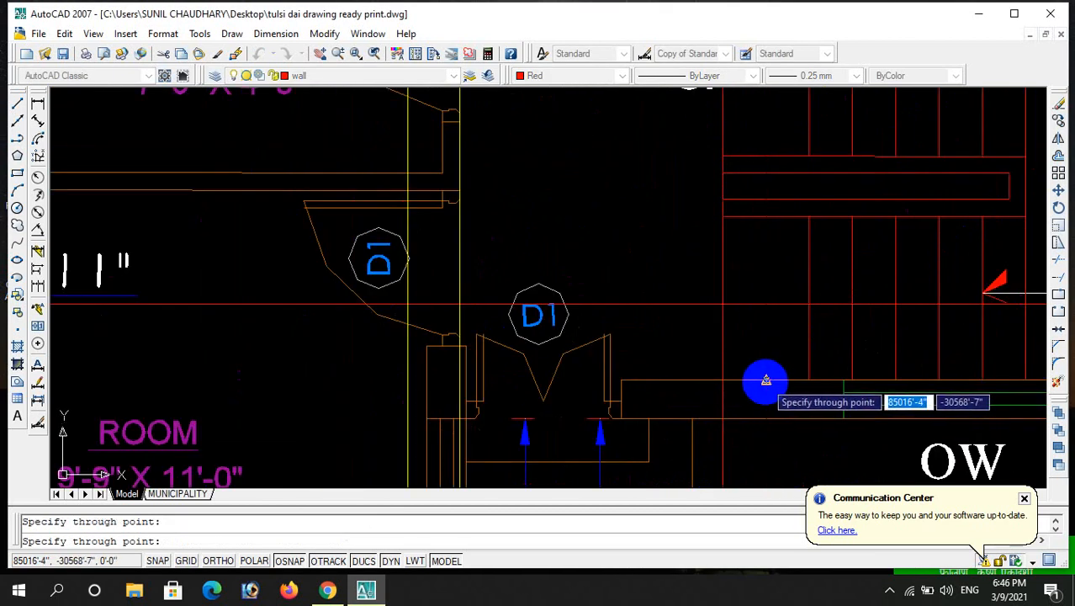
pyautogui.scroll(-4, 790, 340)
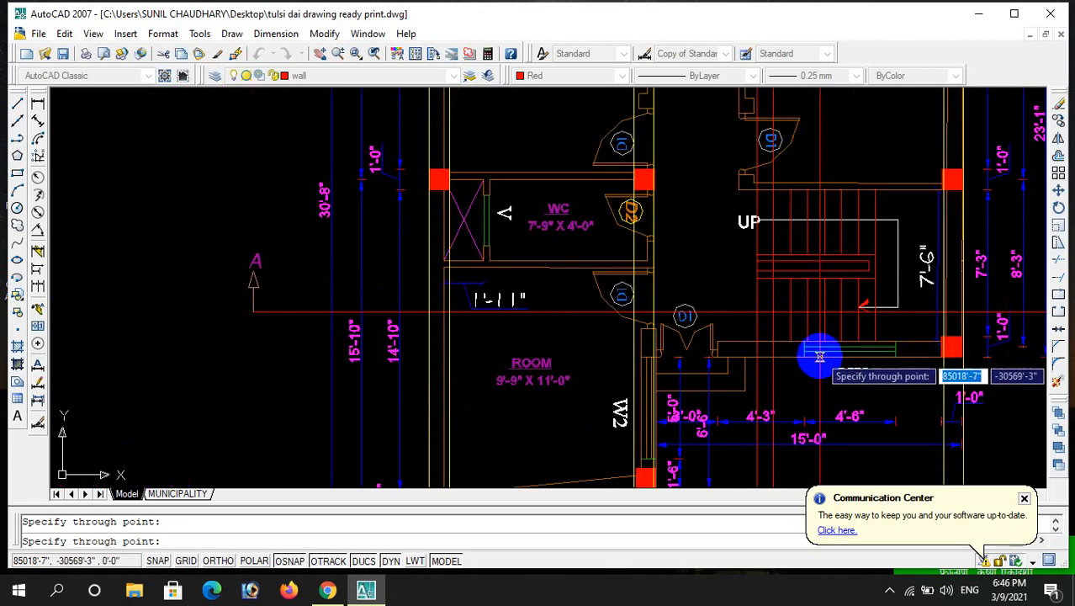
pyautogui.scroll(5, 804, 347)
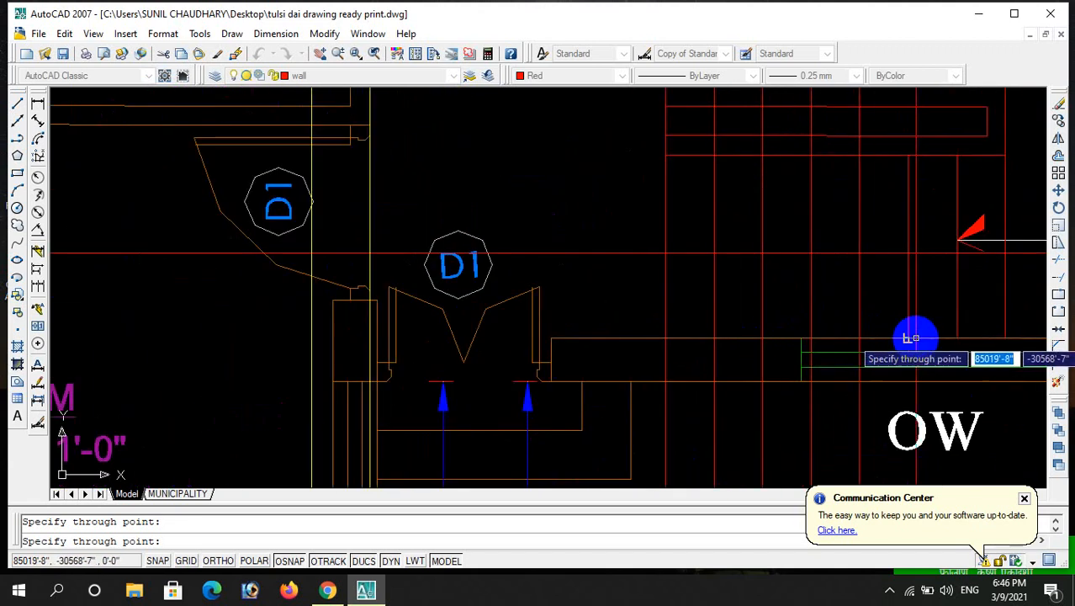
pyautogui.scroll(-3, 858, 337)
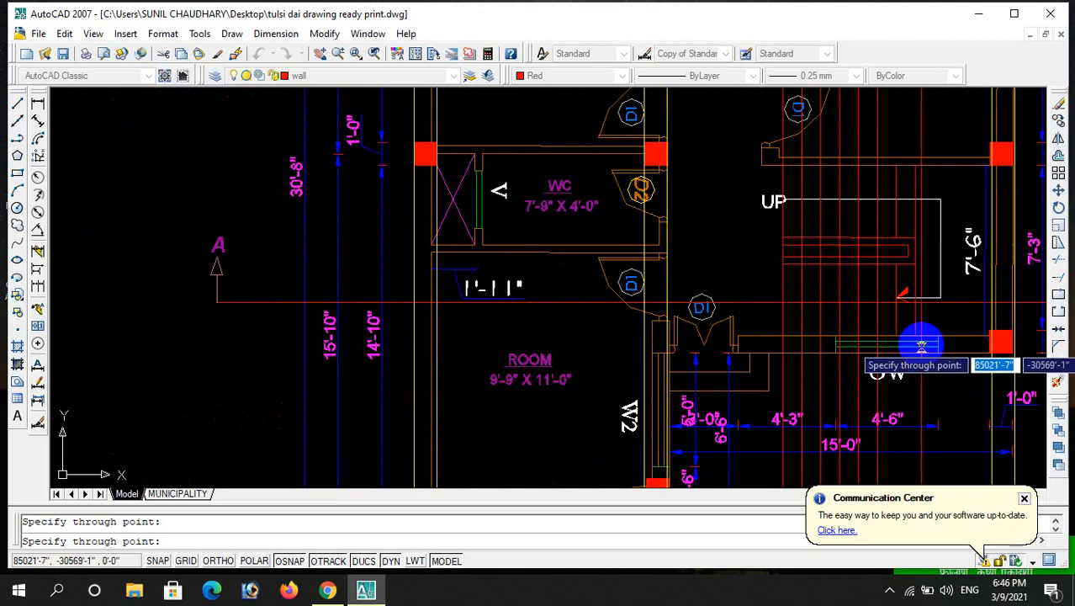
pyautogui.scroll(3, 880, 326)
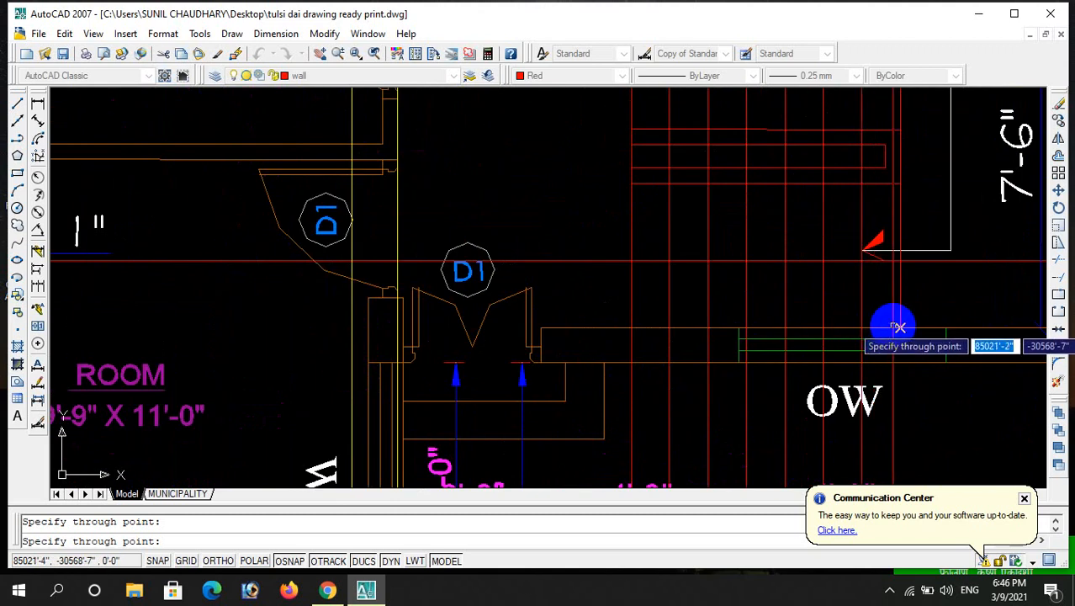
pyautogui.scroll(-5, 763, 379)
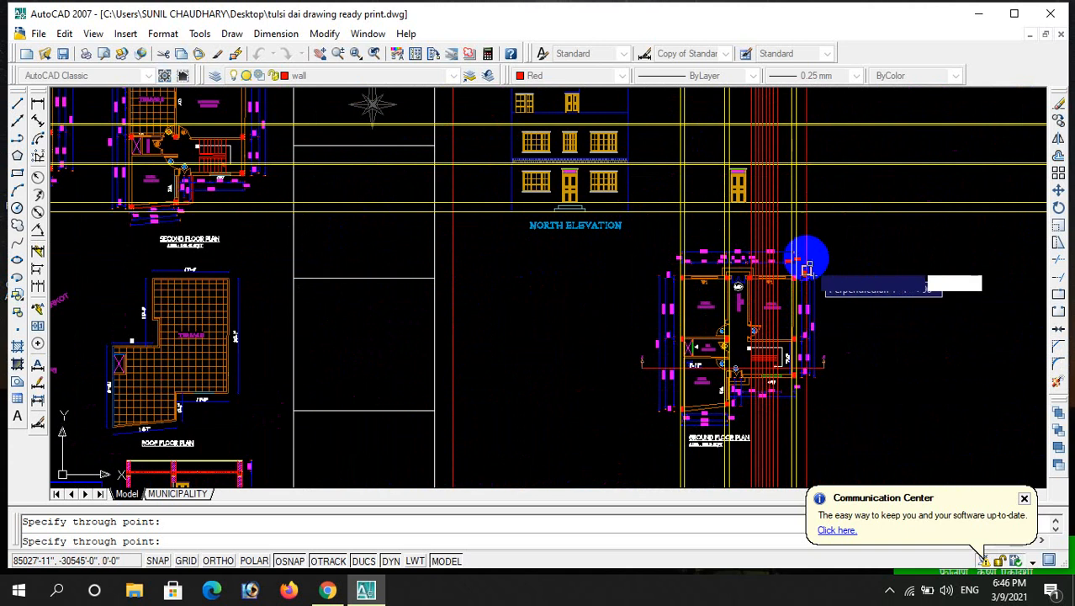
pyautogui.press('Escape')
# - Offset the floor line at the copied door's base upward by 7", repeating from each new line to make nine riser levels
pyautogui.scroll(2, 680, 218)
pyautogui.scroll(-3, 749, 252)
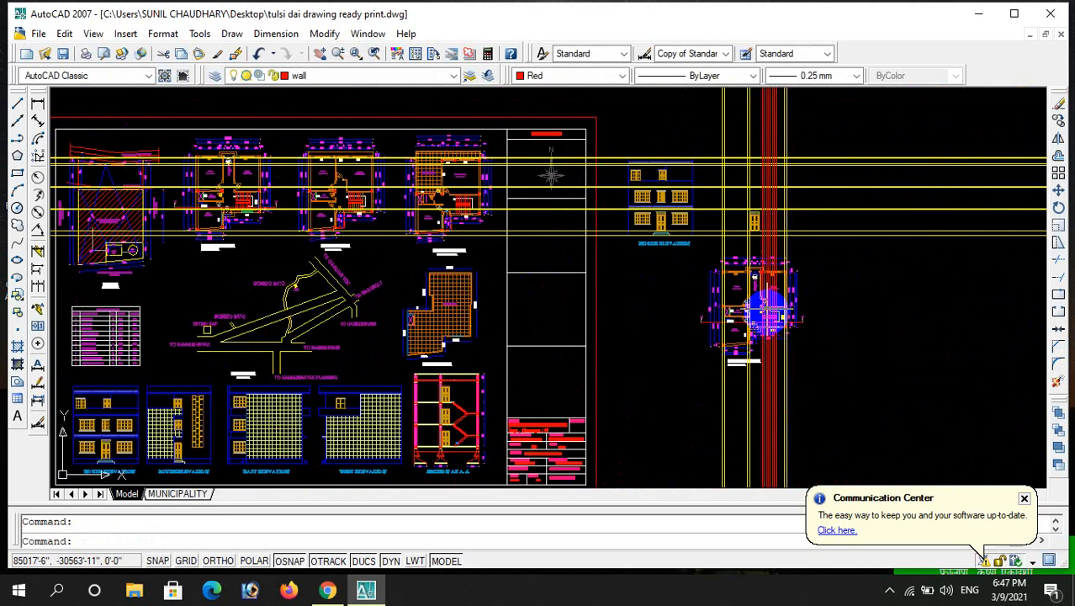
pyautogui.scroll(4, 768, 335)
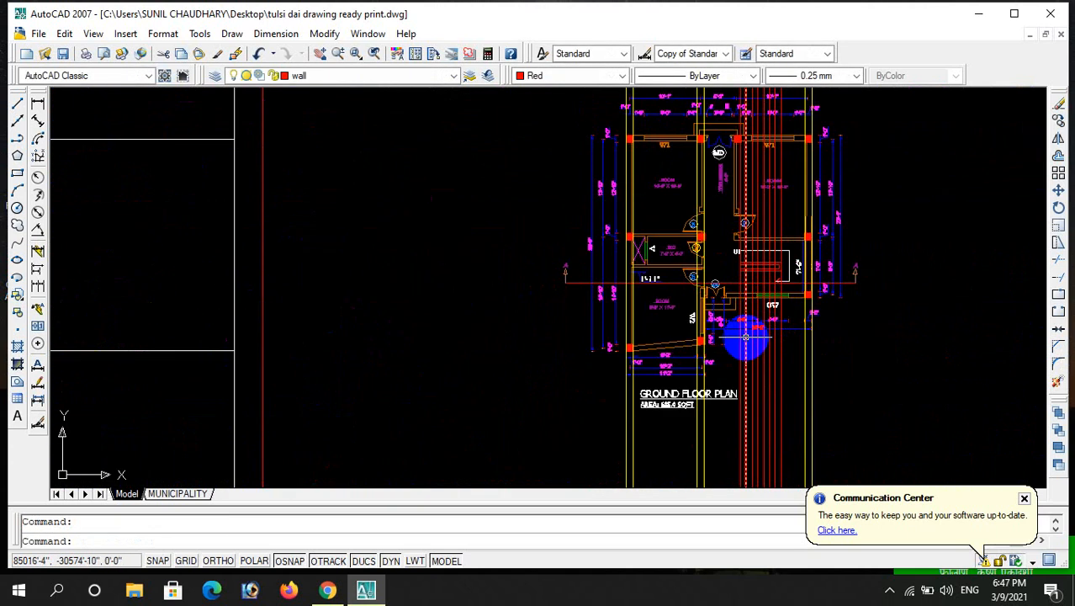
pyautogui.scroll(-3, 745, 338)
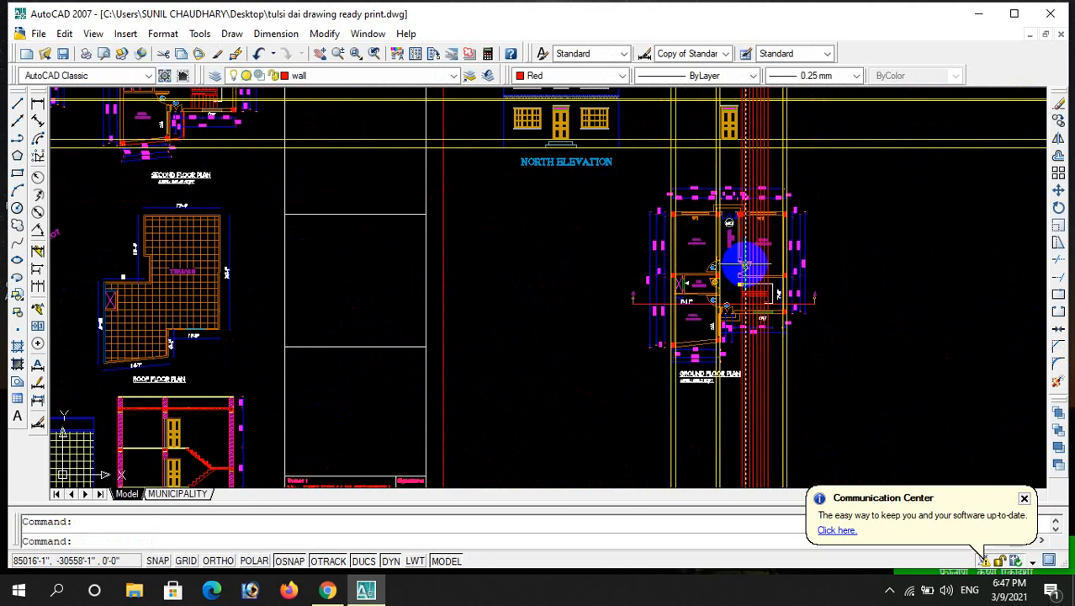
pyautogui.scroll(1, 740, 189)
pyautogui.scroll(6, 740, 189)
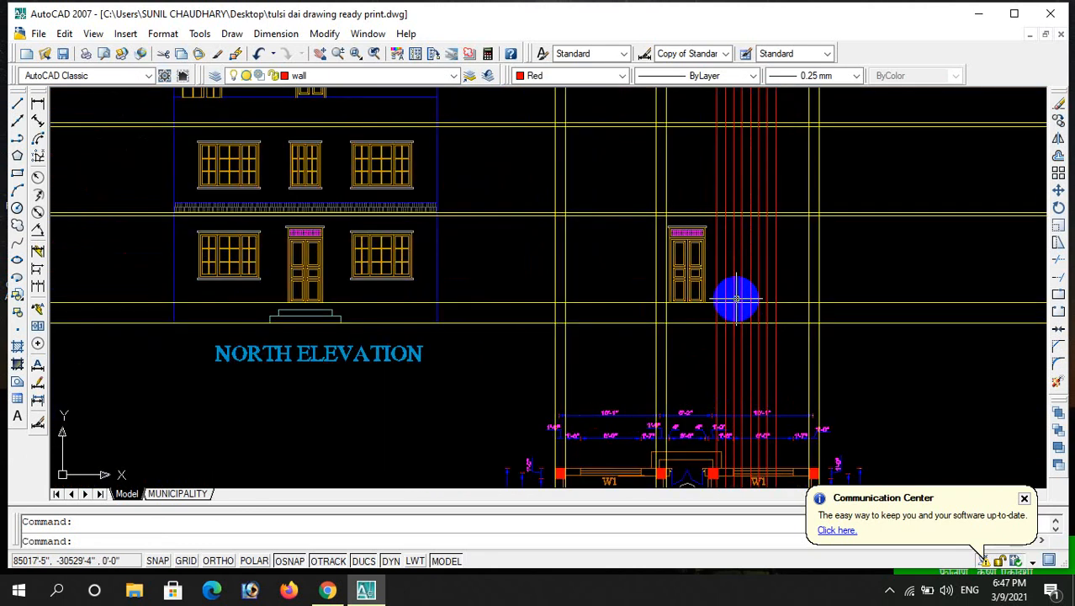
pyautogui.press('Escape')
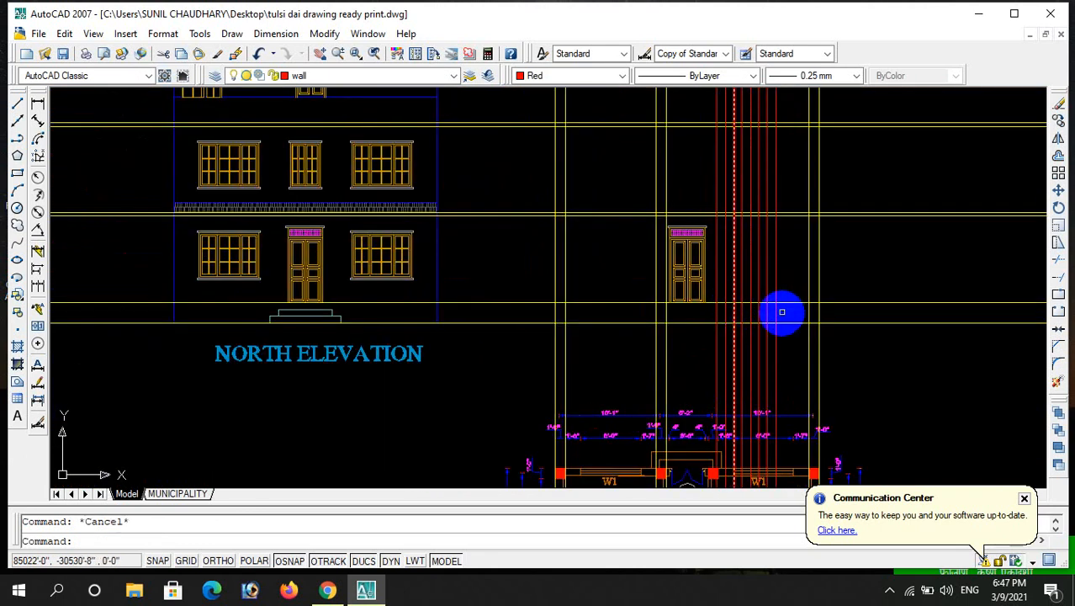
pyautogui.scroll(3, 783, 307)
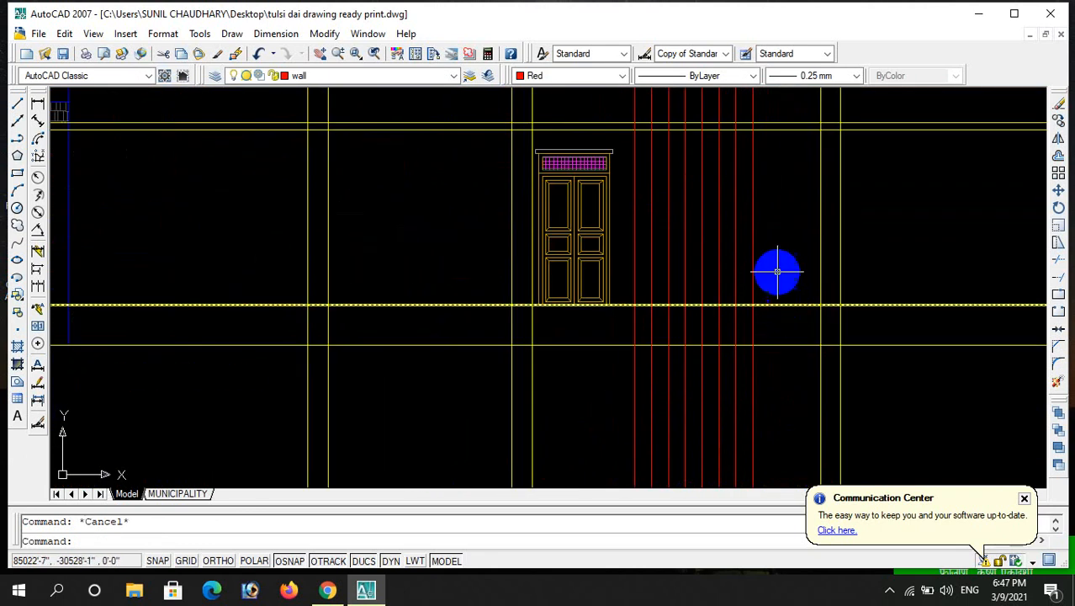
pyautogui.write('o')
pyautogui.press('Return')
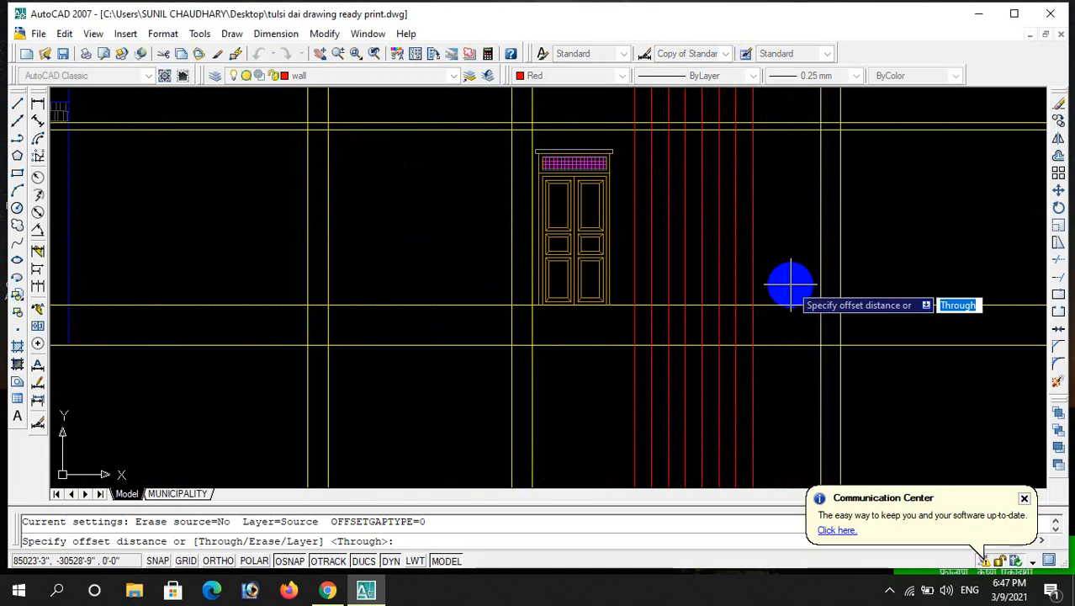
pyautogui.write('7')
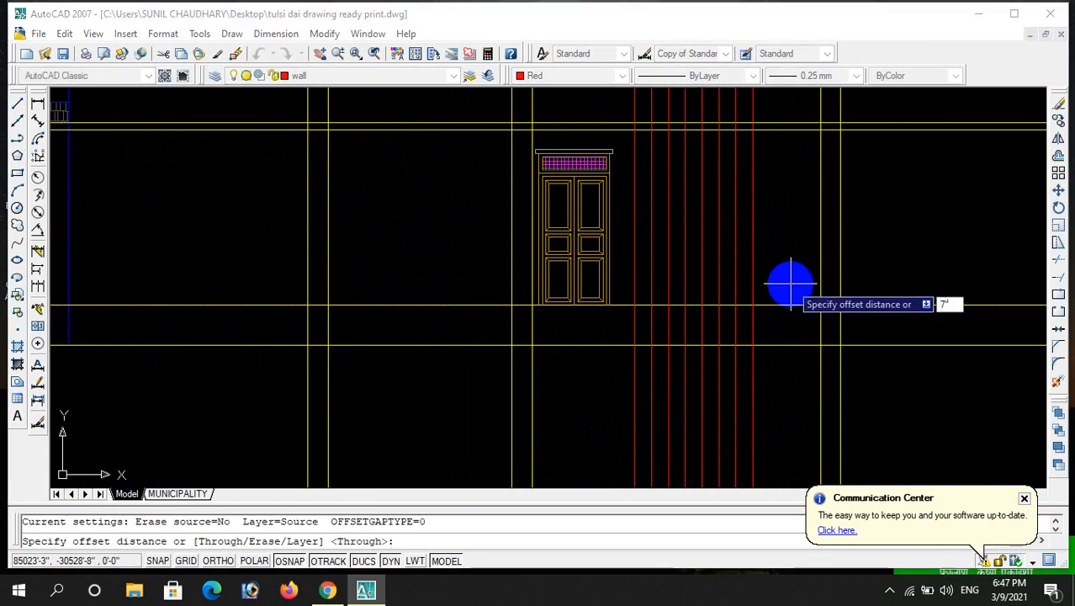
pyautogui.press('Return')
pyautogui.click(777, 304)
pyautogui.click(777, 276)
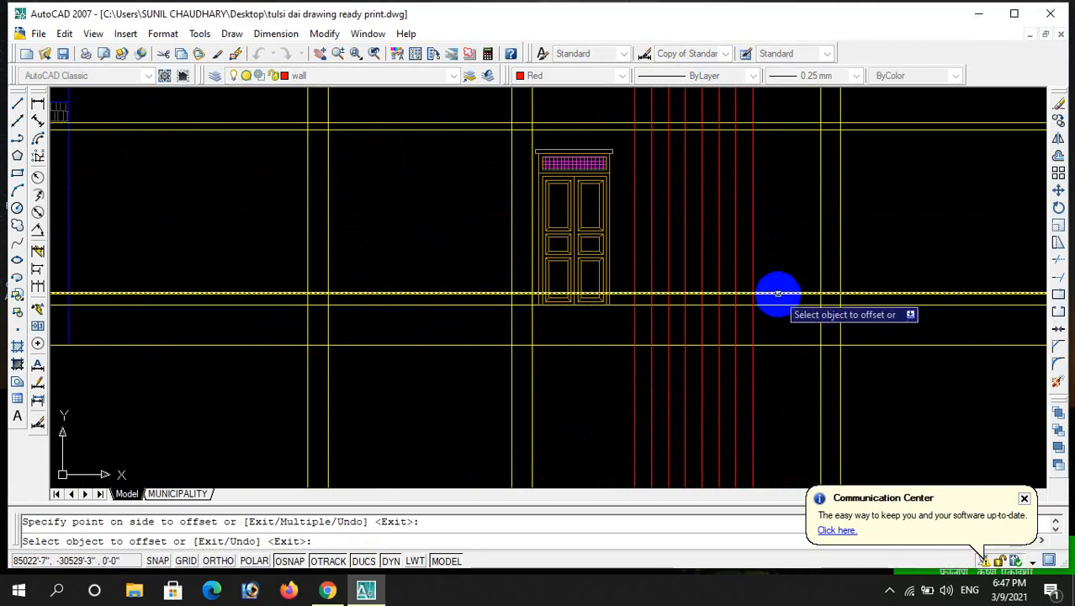
pyautogui.click(778, 292)
pyautogui.click(777, 261)
pyautogui.click(777, 280)
pyautogui.click(778, 251)
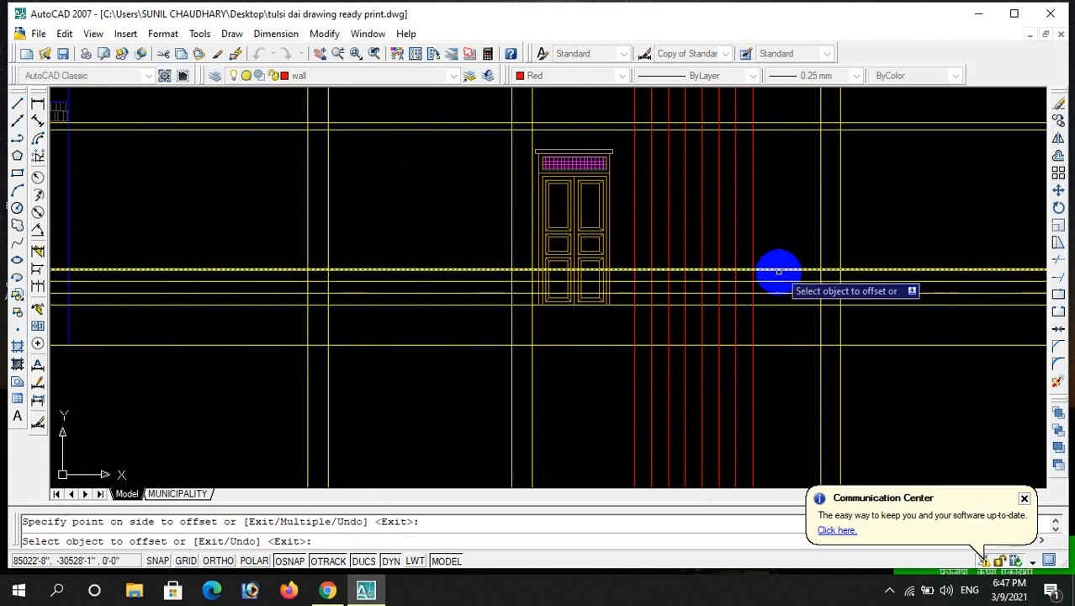
pyautogui.click(779, 269)
pyautogui.click(782, 230)
pyautogui.click(781, 258)
pyautogui.click(783, 215)
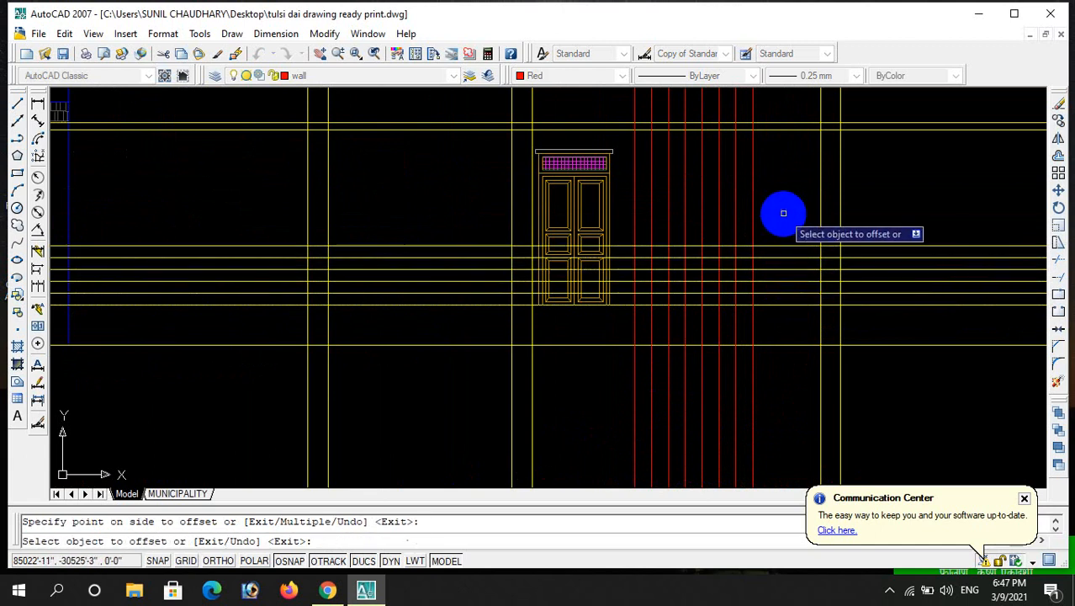
pyautogui.click(782, 248)
pyautogui.click(780, 216)
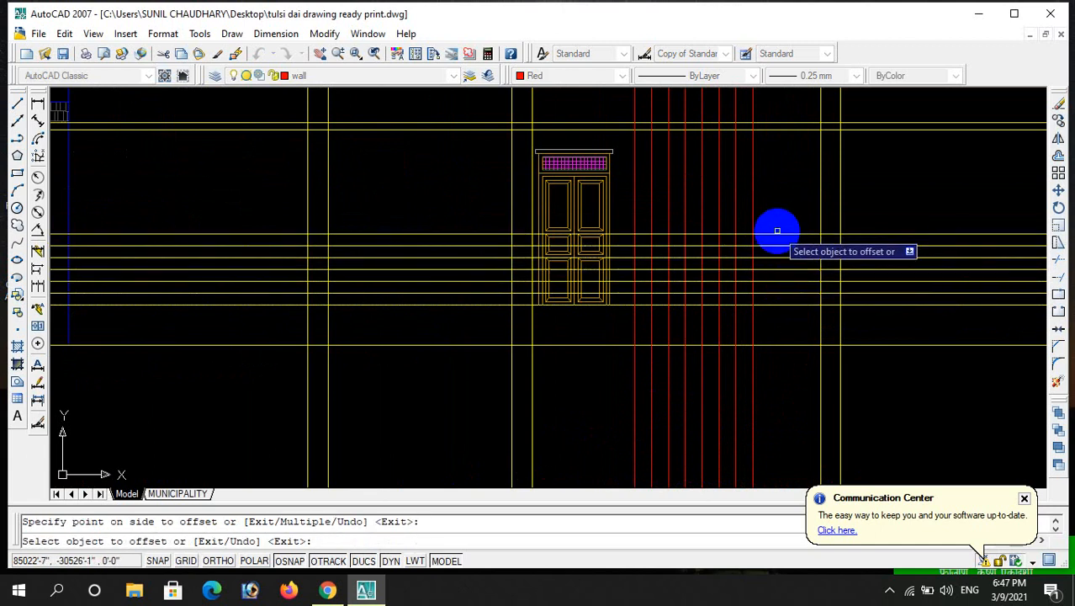
pyautogui.click(774, 233)
pyautogui.click(783, 206)
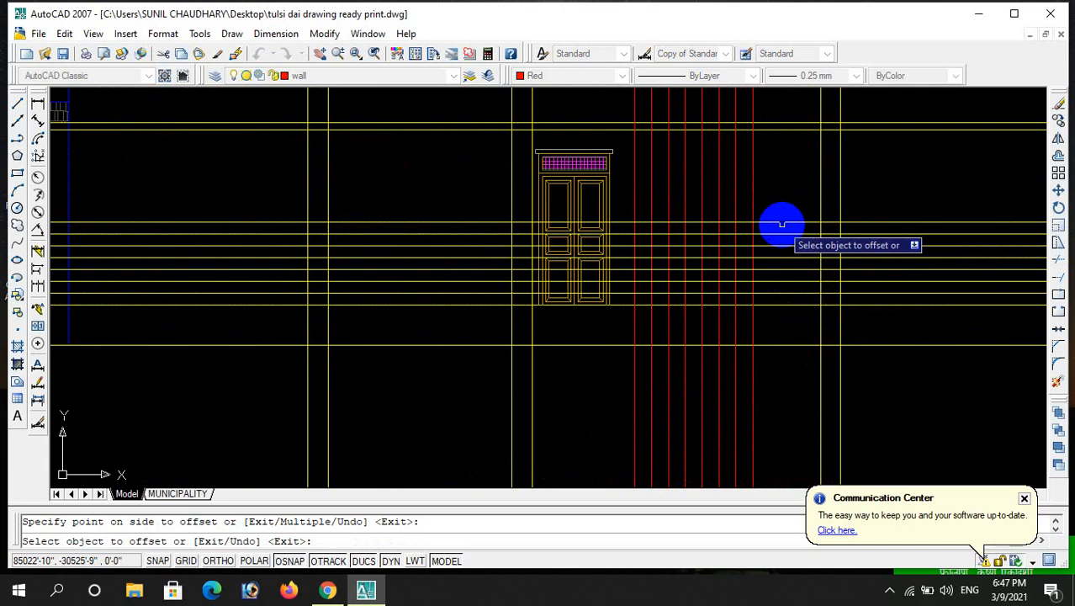
pyautogui.click(780, 222)
pyautogui.click(775, 215)
pyautogui.click(774, 211)
pyautogui.click(778, 201)
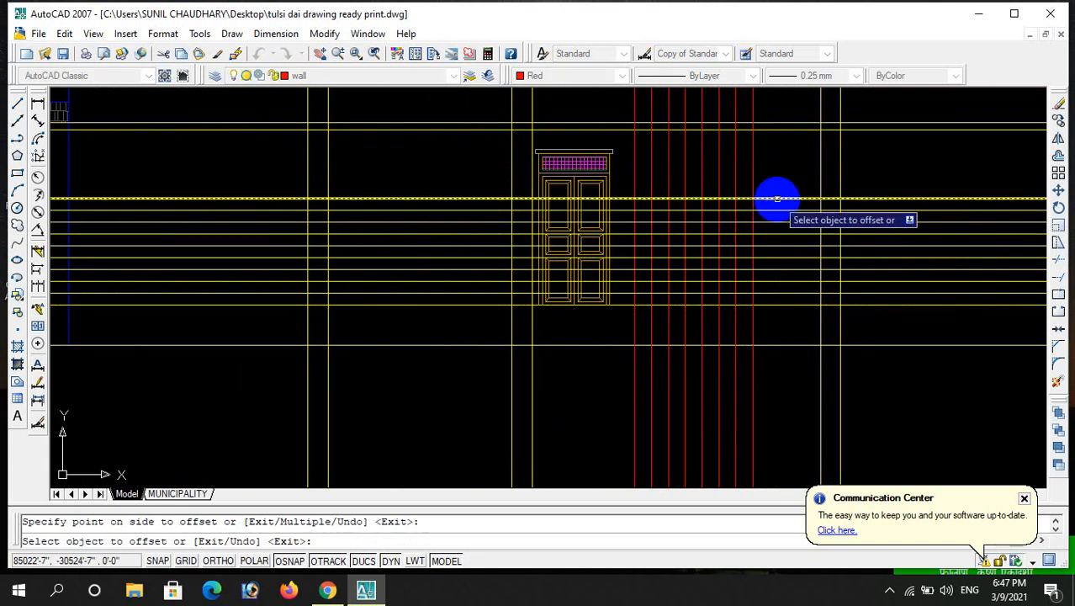
pyautogui.press('Escape')
# - Try to trim the floor line between the copied door and the first red stair line
pyautogui.scroll(-2, 772, 233)
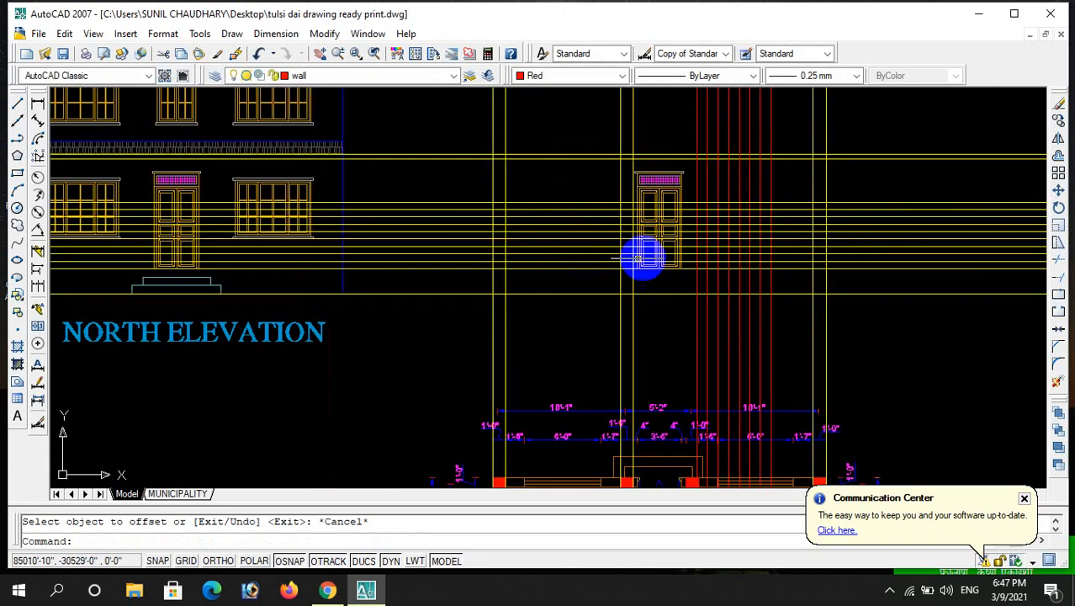
pyautogui.scroll(3, 699, 257)
pyautogui.scroll(3, 690, 274)
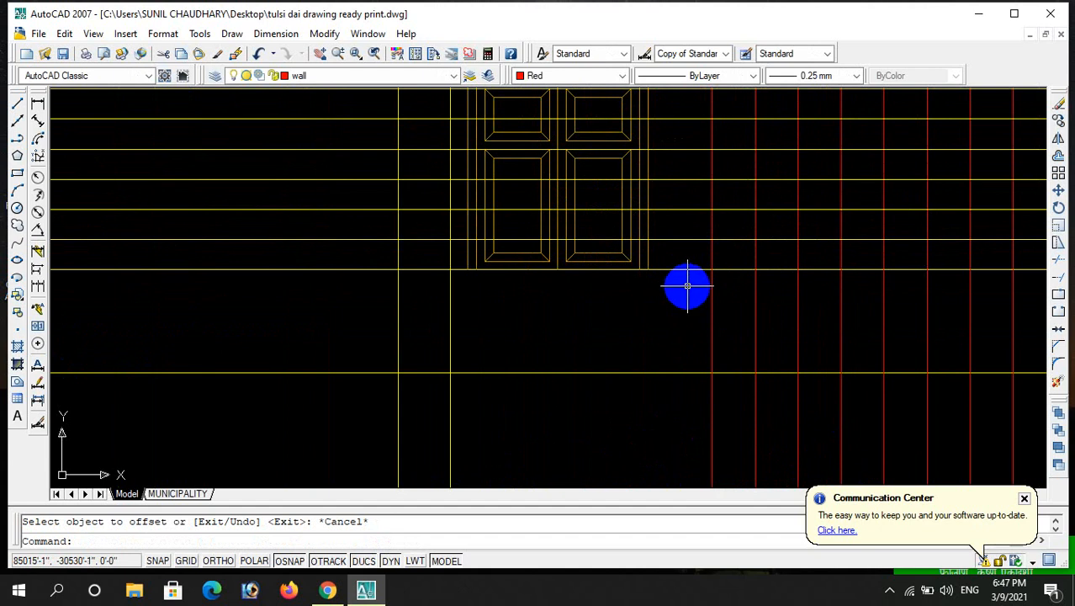
pyautogui.press('Escape')
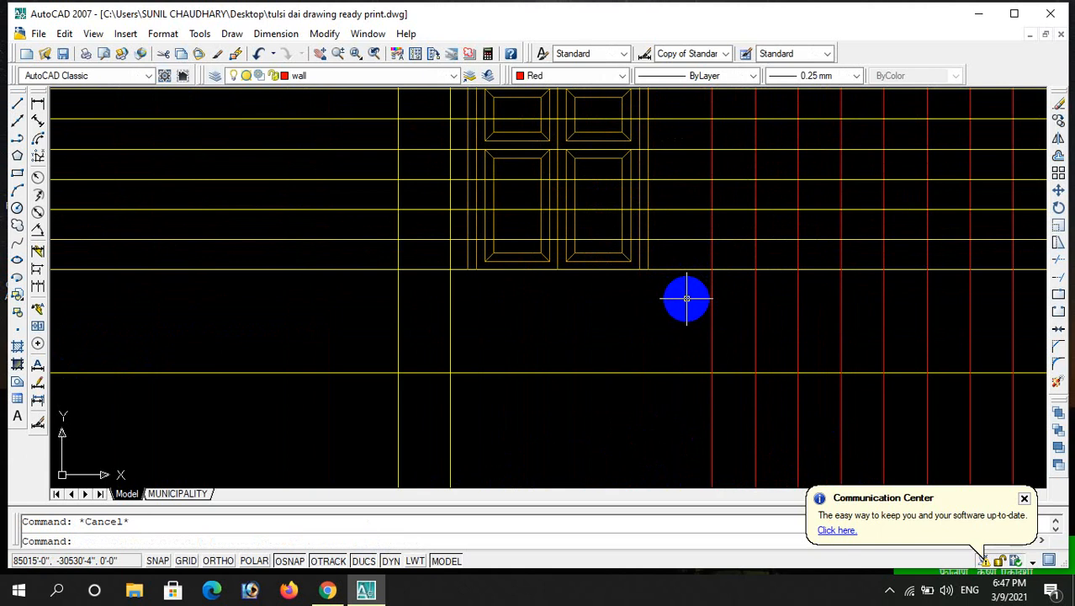
pyautogui.write('tr')
pyautogui.press('Return')
pyautogui.press('Return')
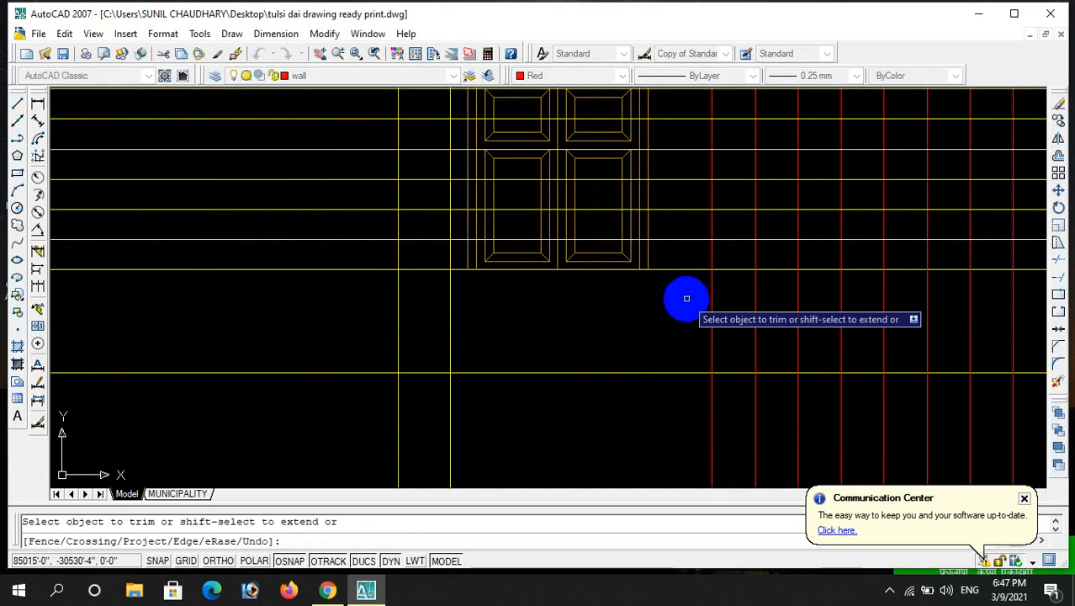
pyautogui.scroll(-1, 708, 292)
pyautogui.scroll(1, 707, 292)
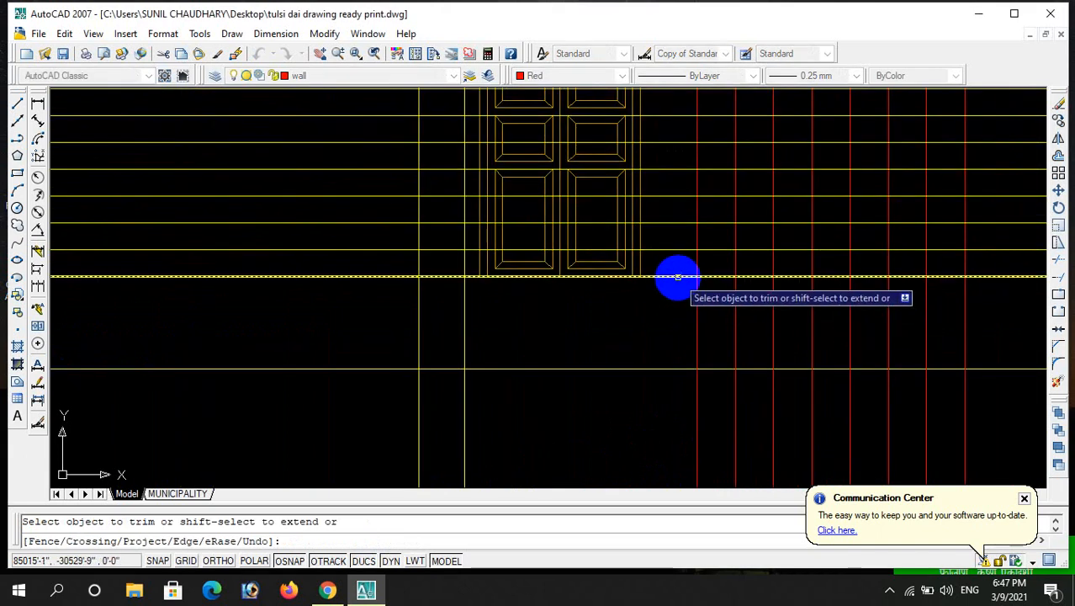
pyautogui.scroll(-1, 706, 299)
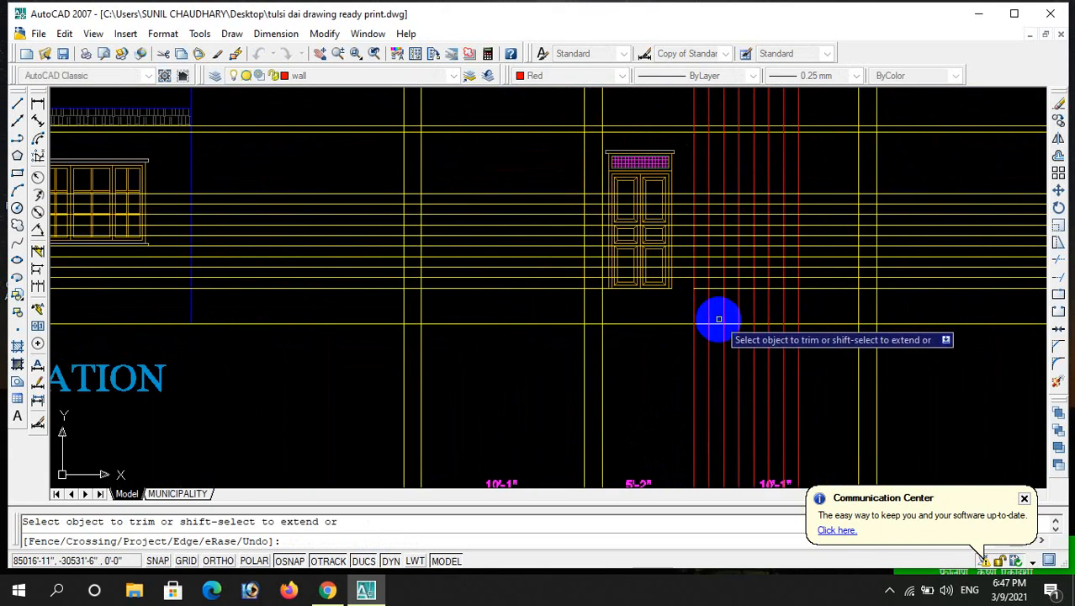
pyautogui.press('Escape')
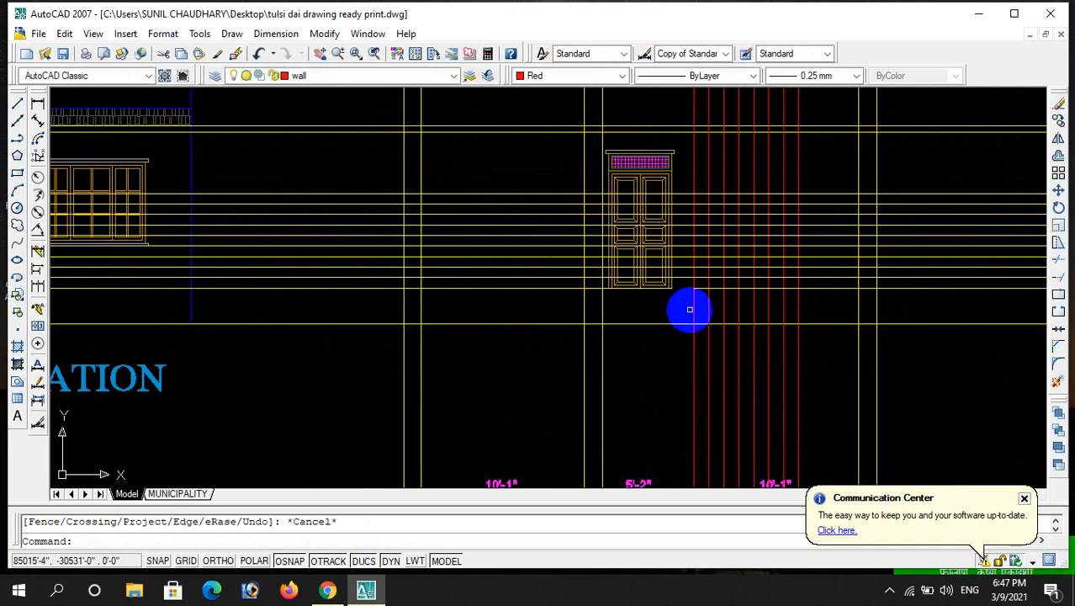
pyautogui.hotkey('ctrl', 'z')
# - Trim the yellow riser-level lines and red stair lines along the first three steps beside the copied door to open a stepped gap
pyautogui.write('tr')
pyautogui.press('Return')
pyautogui.press('Return')
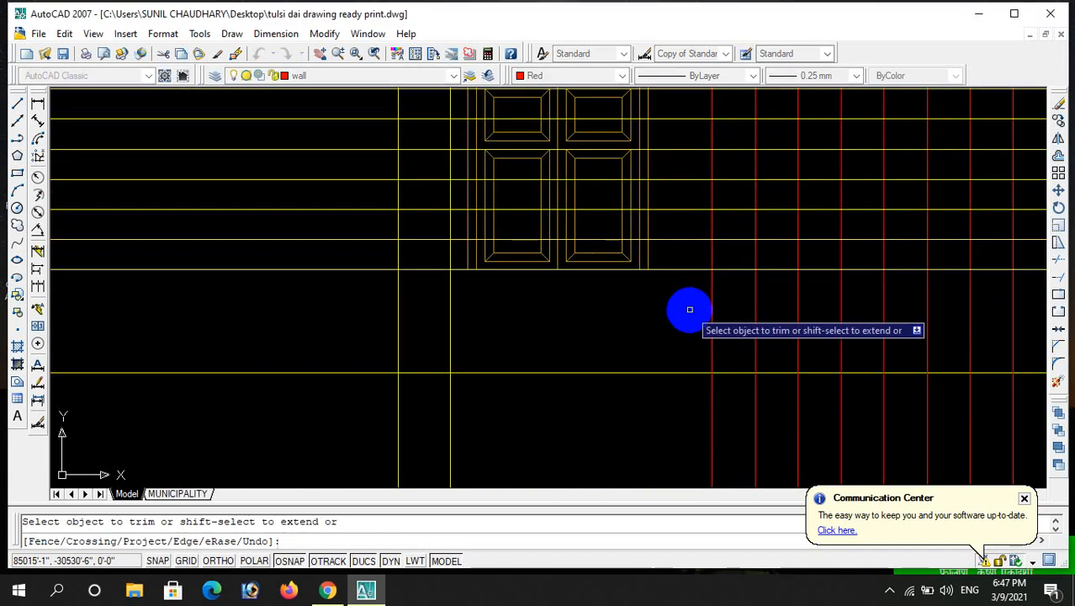
pyautogui.click(692, 240)
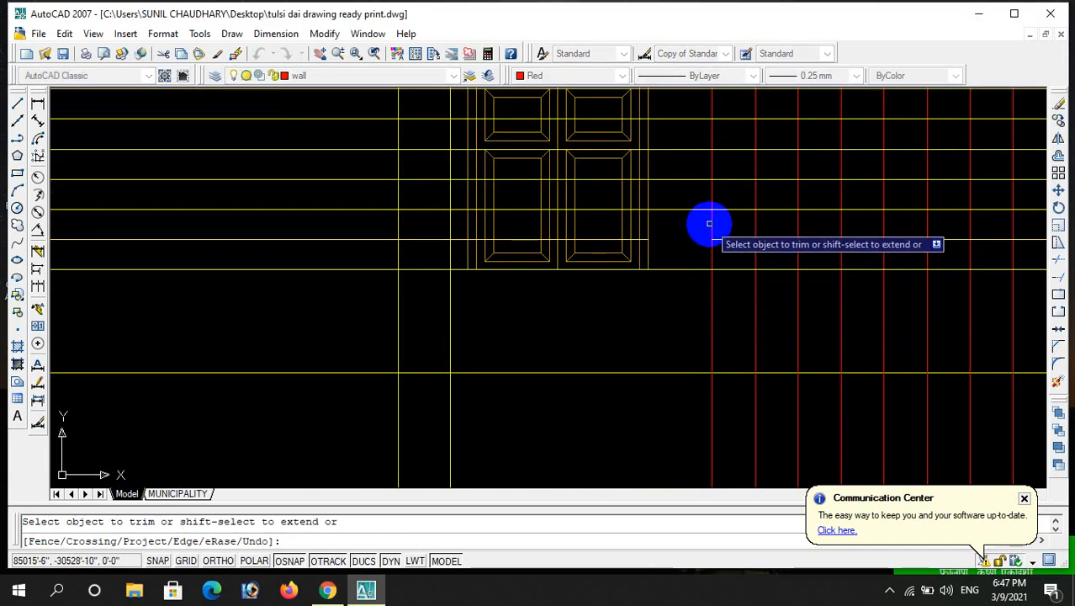
pyautogui.click(710, 221)
pyautogui.click(718, 220)
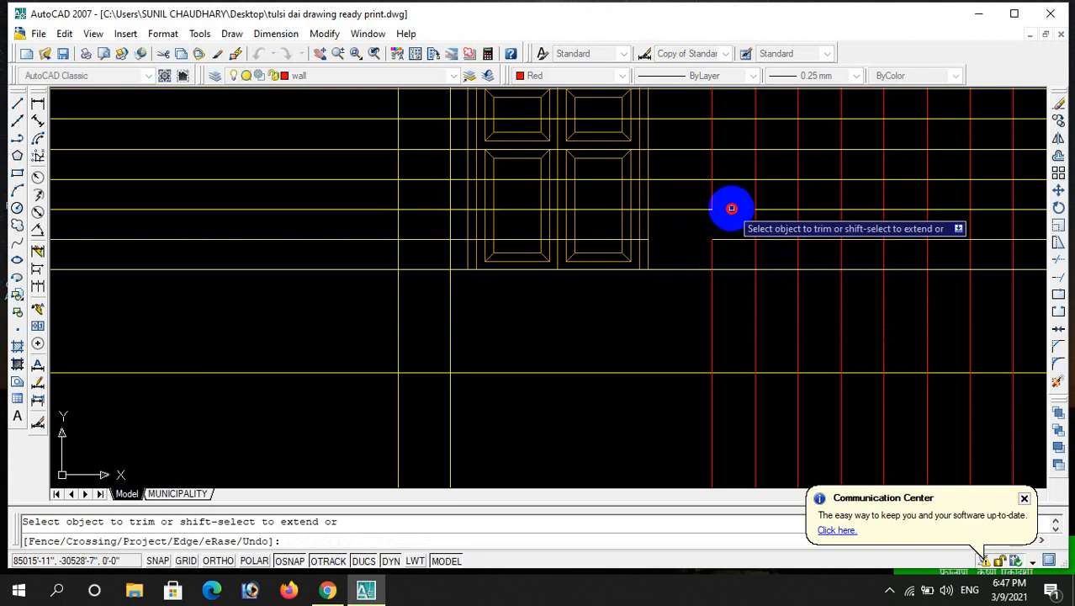
pyautogui.click(732, 209)
pyautogui.click(754, 195)
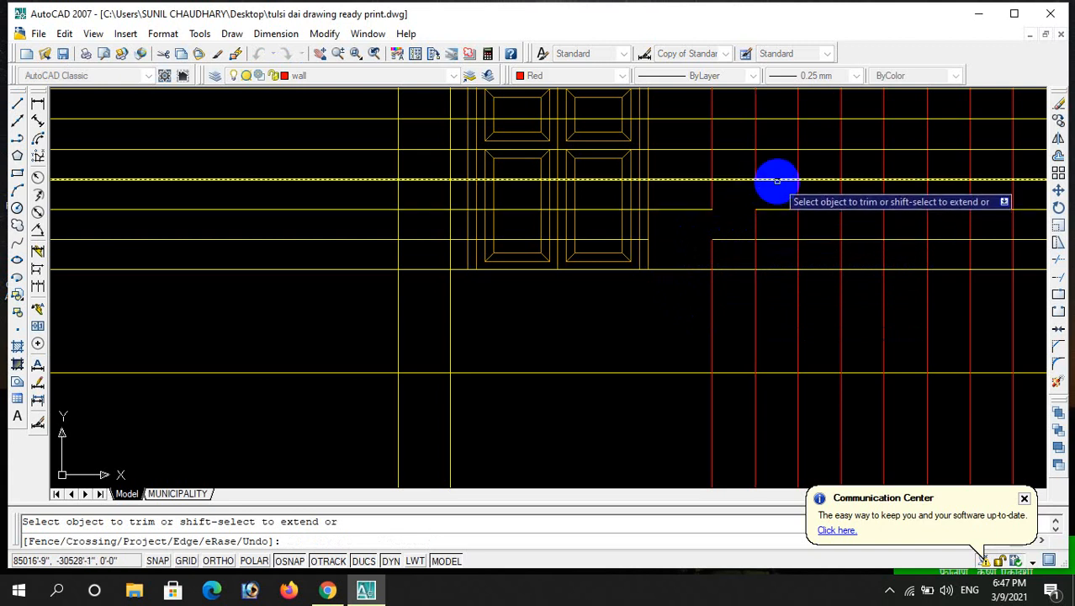
pyautogui.click(775, 179)
pyautogui.click(797, 168)
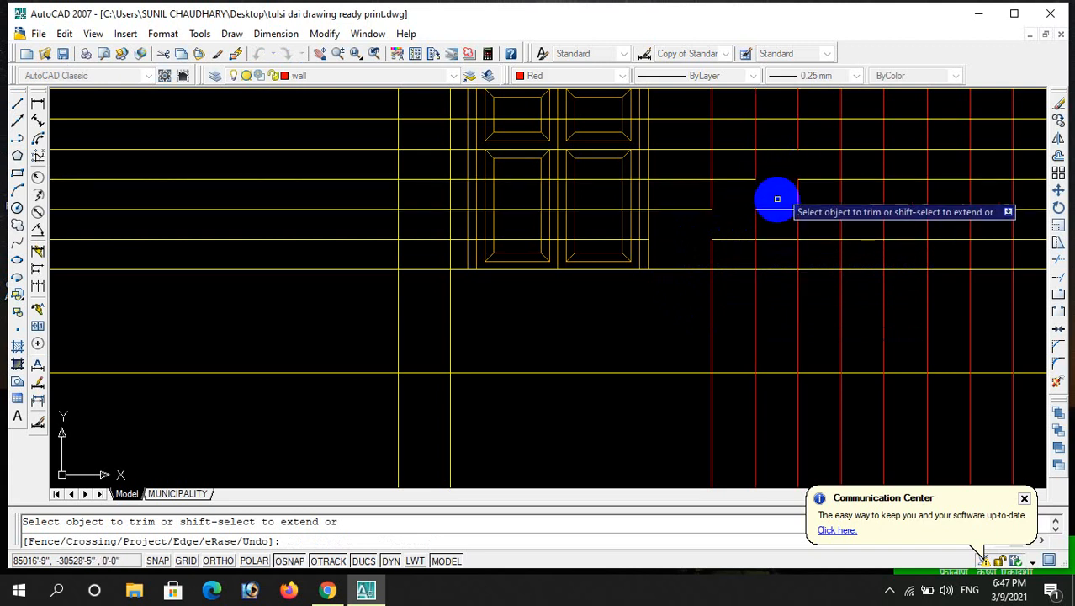
# - Continue trimming the riser-level lines and red stair lines step by step from the fourth step up to the last red line
pyautogui.scroll(-3, 782, 278)
pyautogui.scroll(3, 798, 232)
pyautogui.click(787, 222)
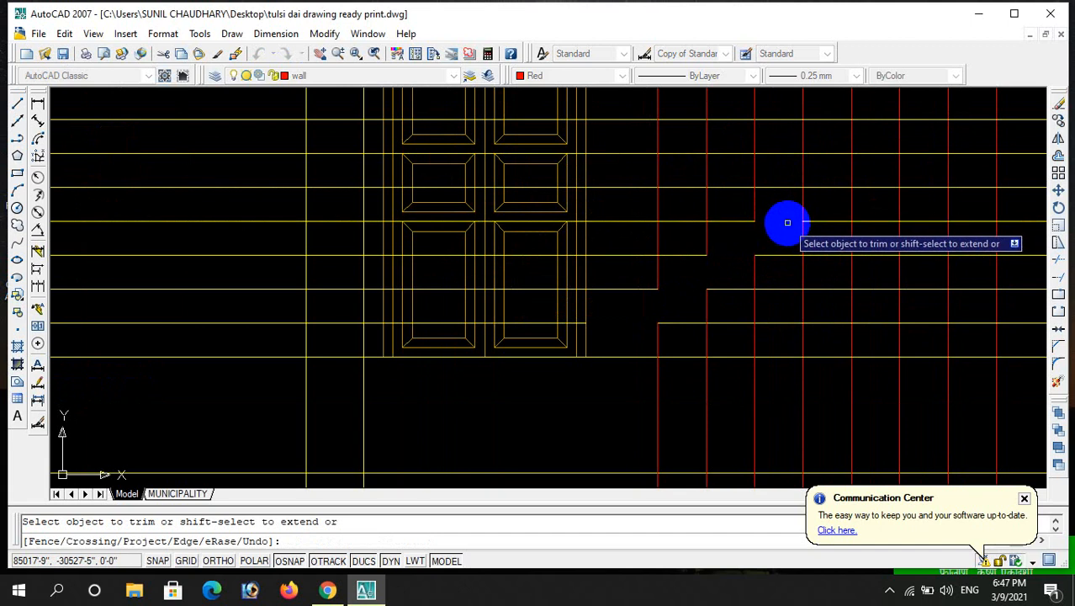
pyautogui.click(802, 203)
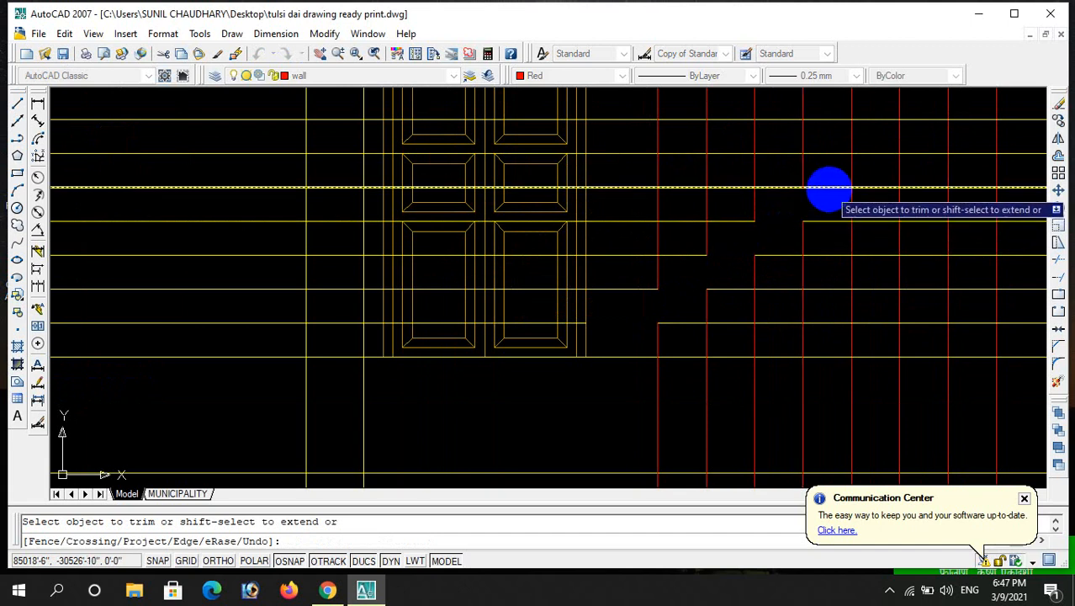
pyautogui.click(829, 187)
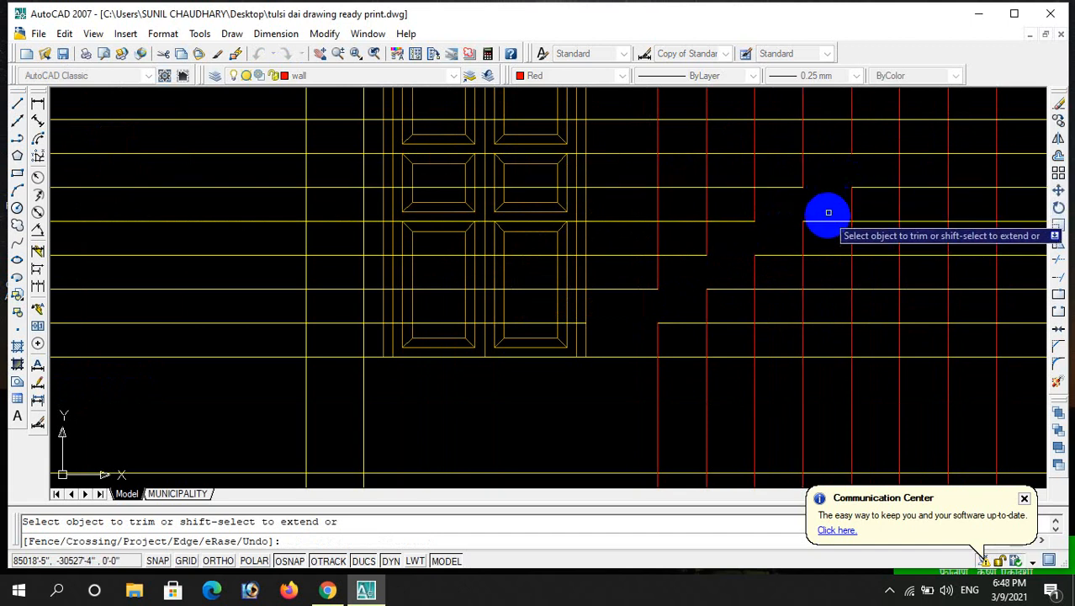
pyautogui.scroll(-3, 828, 220)
pyautogui.scroll(3, 897, 201)
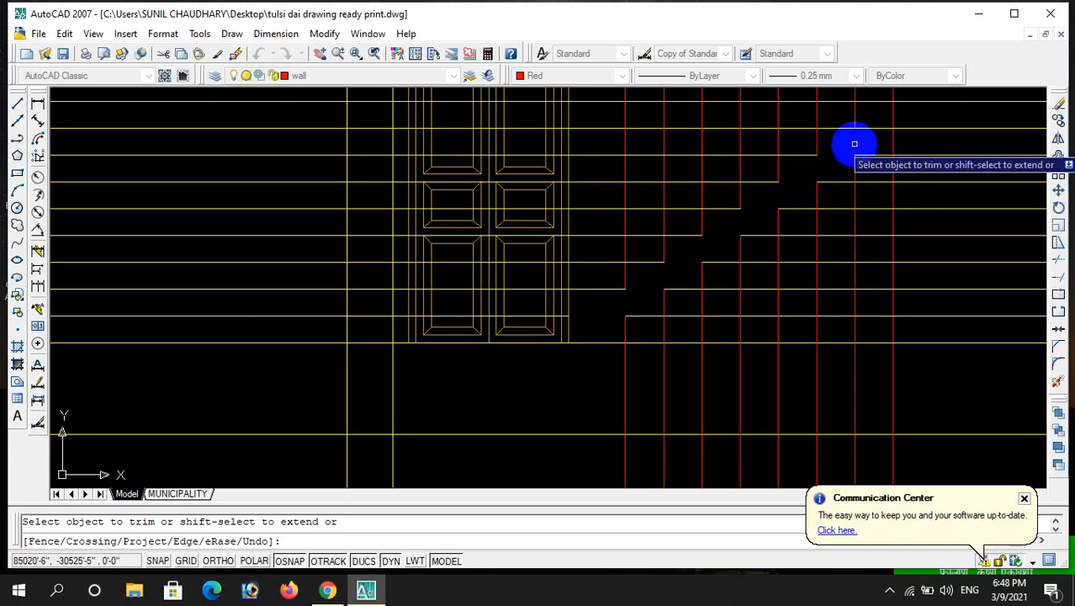
pyautogui.scroll(-2, 855, 168)
pyautogui.scroll(2, 892, 174)
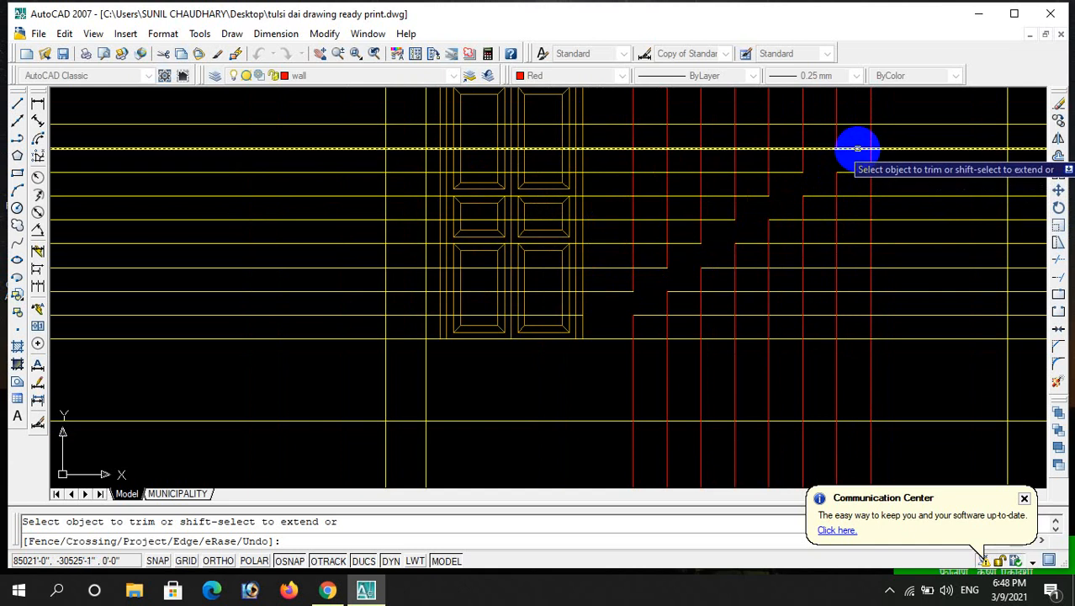
pyautogui.click(871, 136)
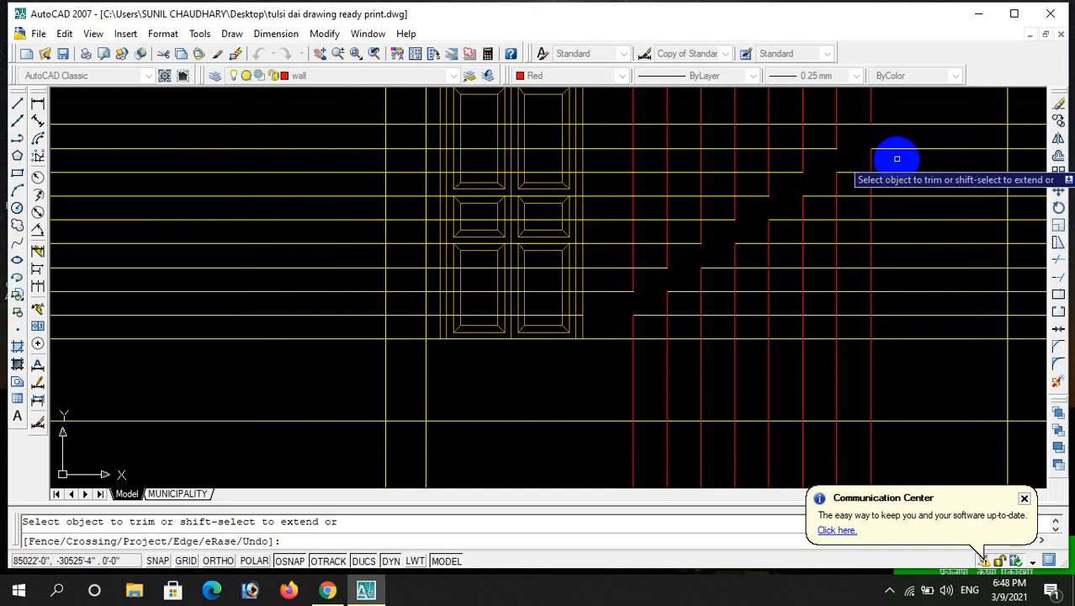
pyautogui.click(900, 195)
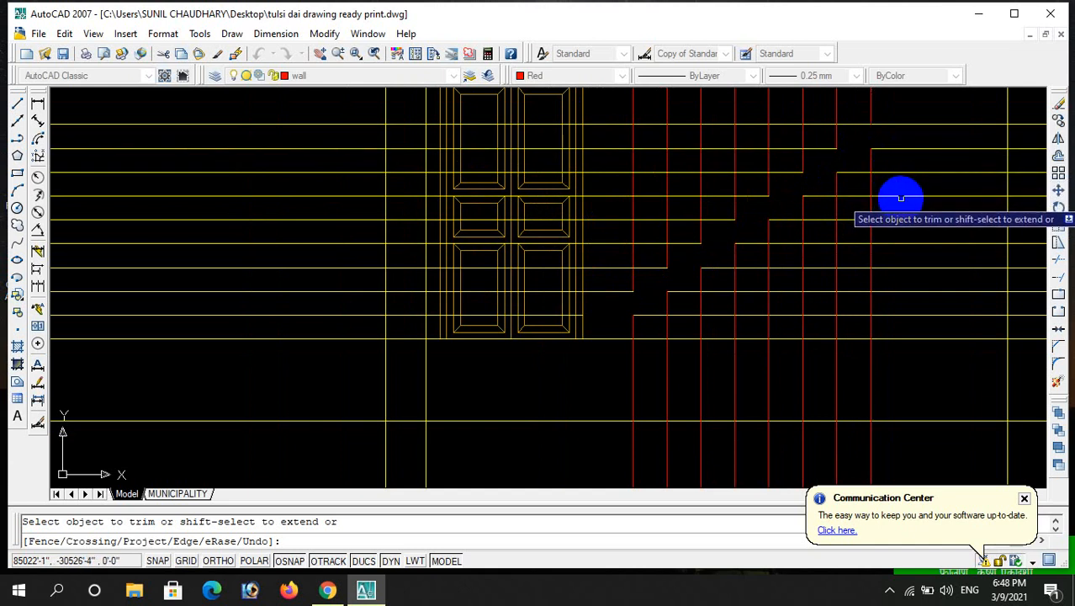
pyautogui.press('Escape')
# - Erase the leftover yellow level lines and red line pieces above the stepped stair outline
pyautogui.scroll(-1, 900, 198)
pyautogui.scroll(2, 779, 244)
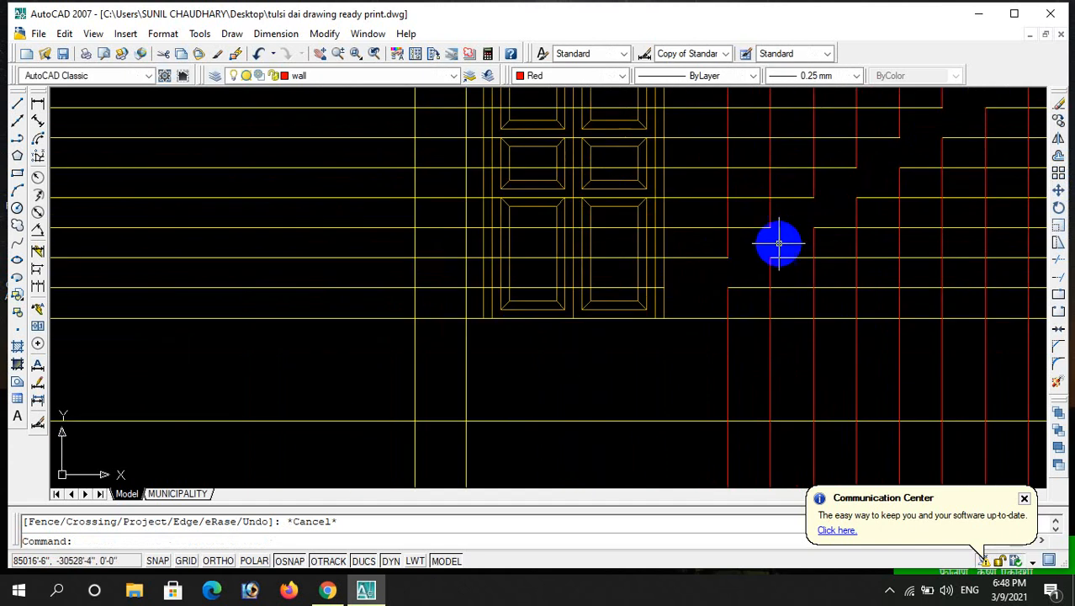
pyautogui.click(784, 234)
pyautogui.scroll(-2, 778, 231)
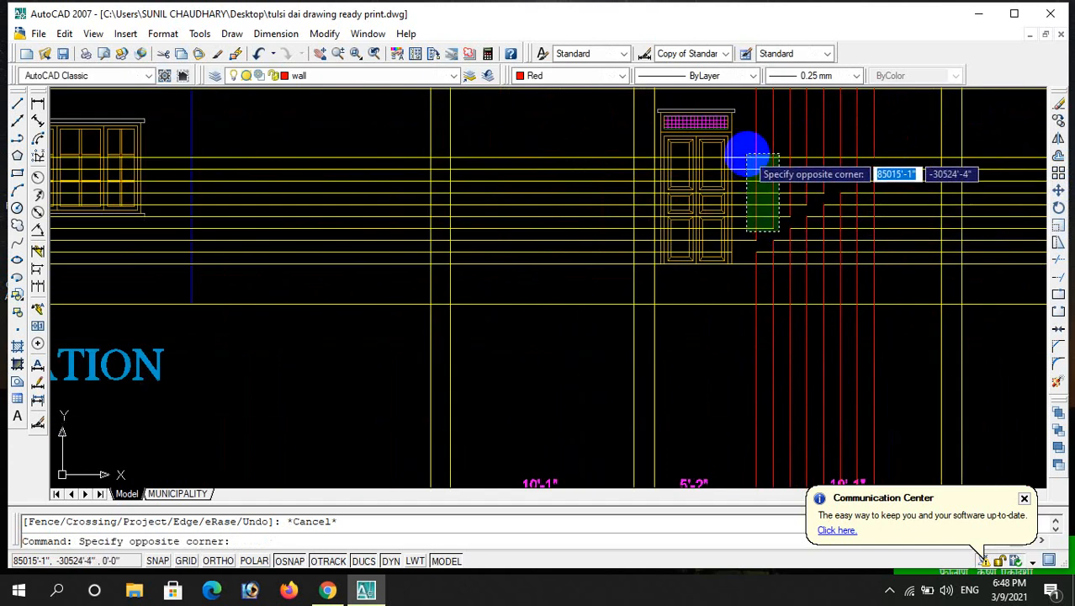
pyautogui.click(747, 153)
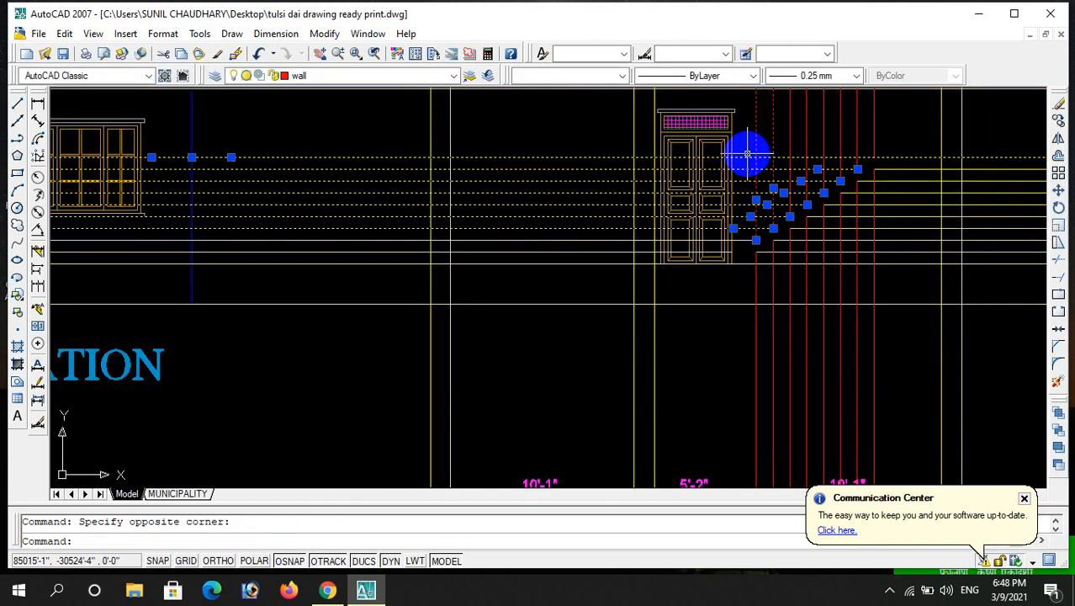
pyautogui.press('Delete')
pyautogui.click(881, 137)
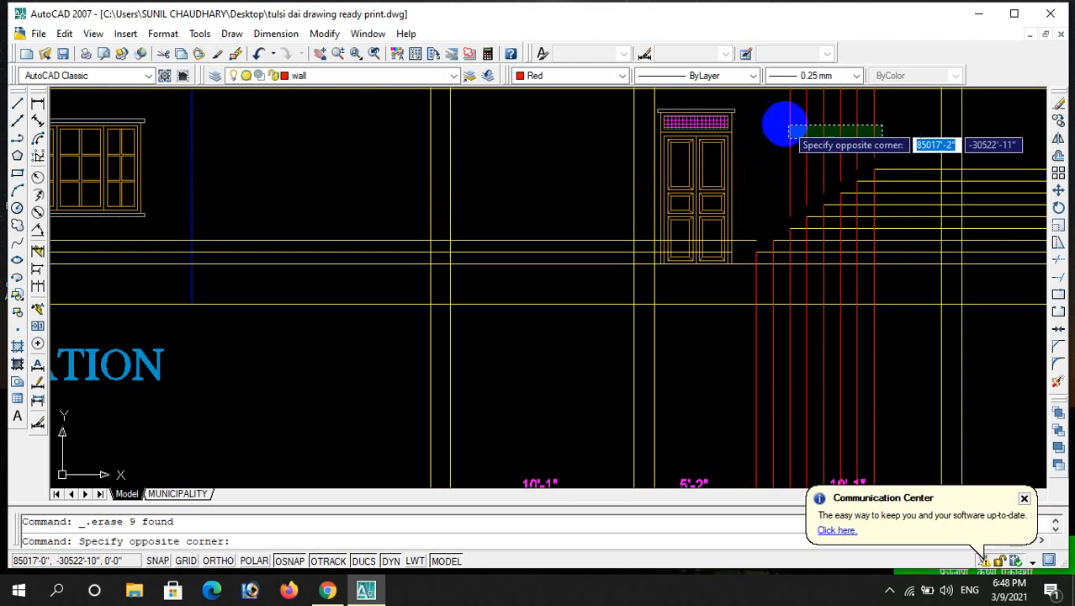
pyautogui.click(791, 124)
pyautogui.press('Delete')
# - Erase the two remaining riser-level lines that cross the copied door just above the floor line
pyautogui.scroll(2, 601, 257)
pyautogui.click(602, 257)
pyautogui.click(564, 199)
pyautogui.press('Delete')
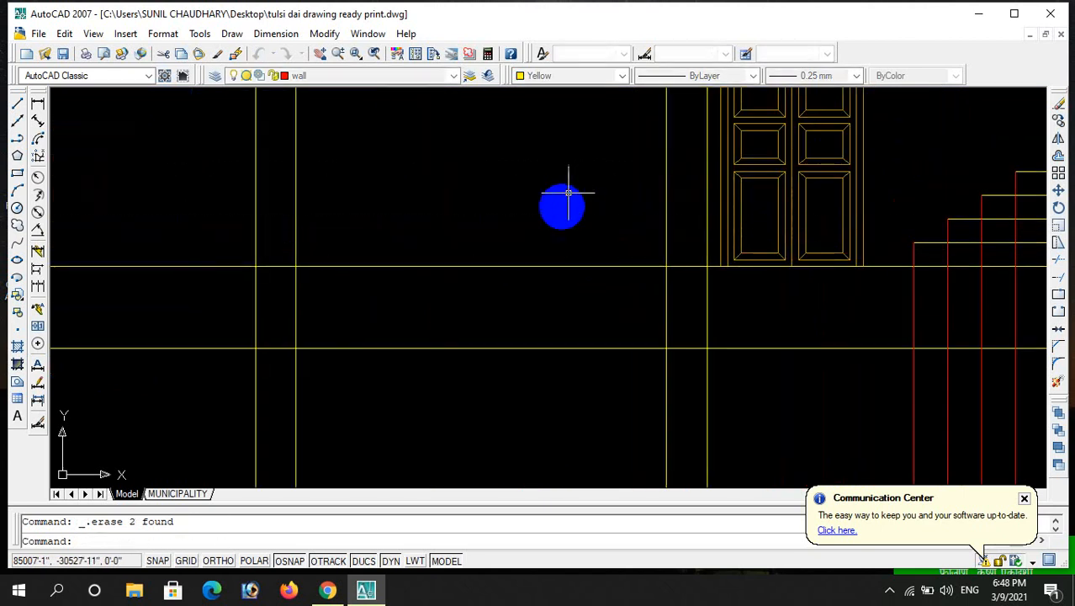
# - Trim the level lines below the landing between the last riser and the wall, and the inner red lines between floor and first riser level
pyautogui.scroll(-2, 743, 245)
pyautogui.scroll(2, 773, 225)
pyautogui.write('tr')
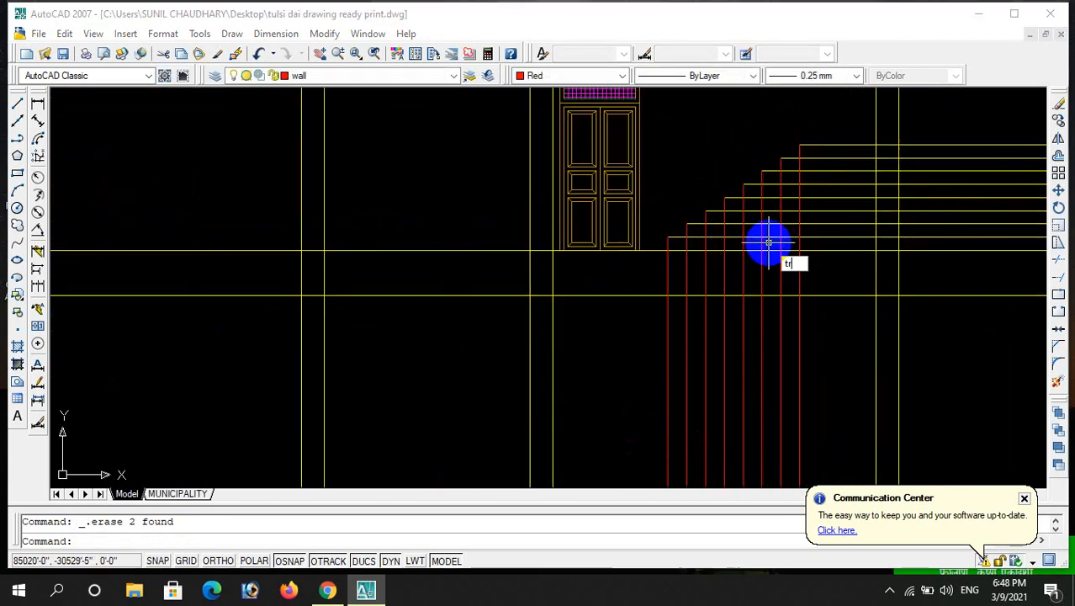
pyautogui.press('Return')
pyautogui.press('Return')
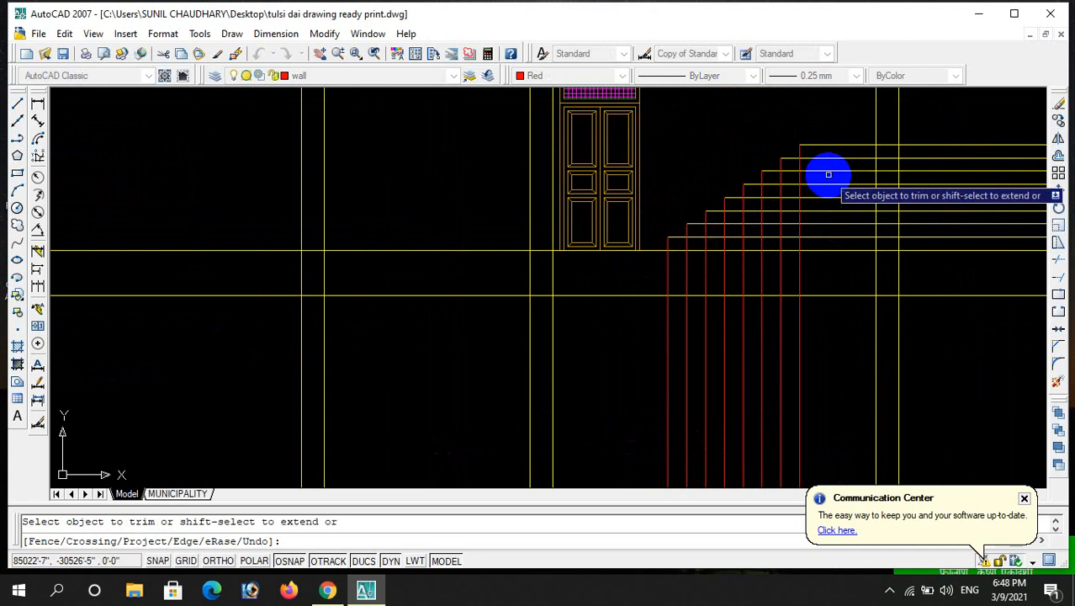
pyautogui.click(836, 242)
pyautogui.click(816, 169)
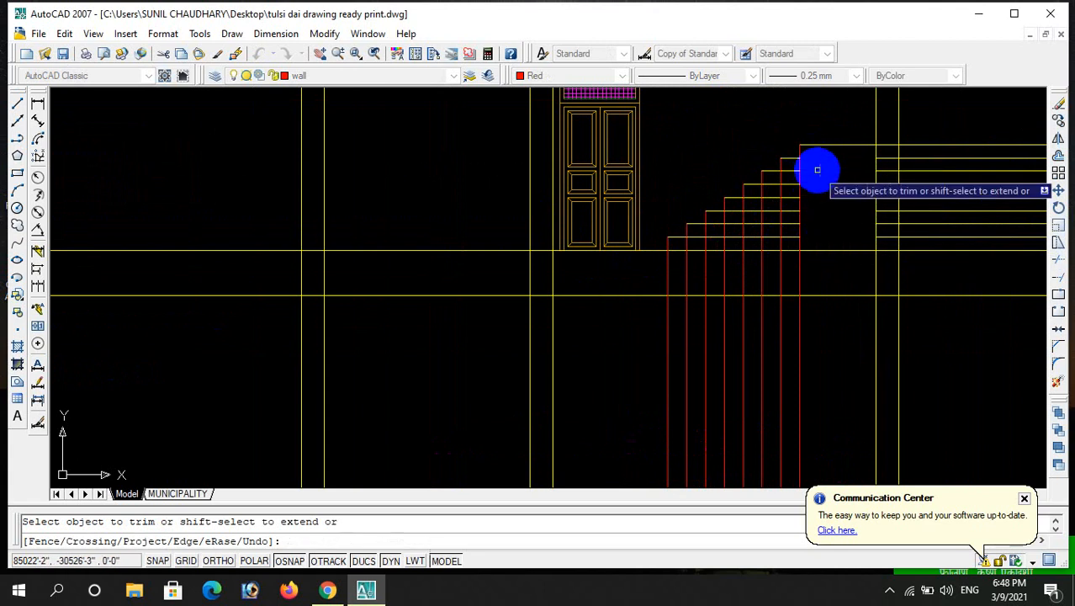
pyautogui.click(808, 246)
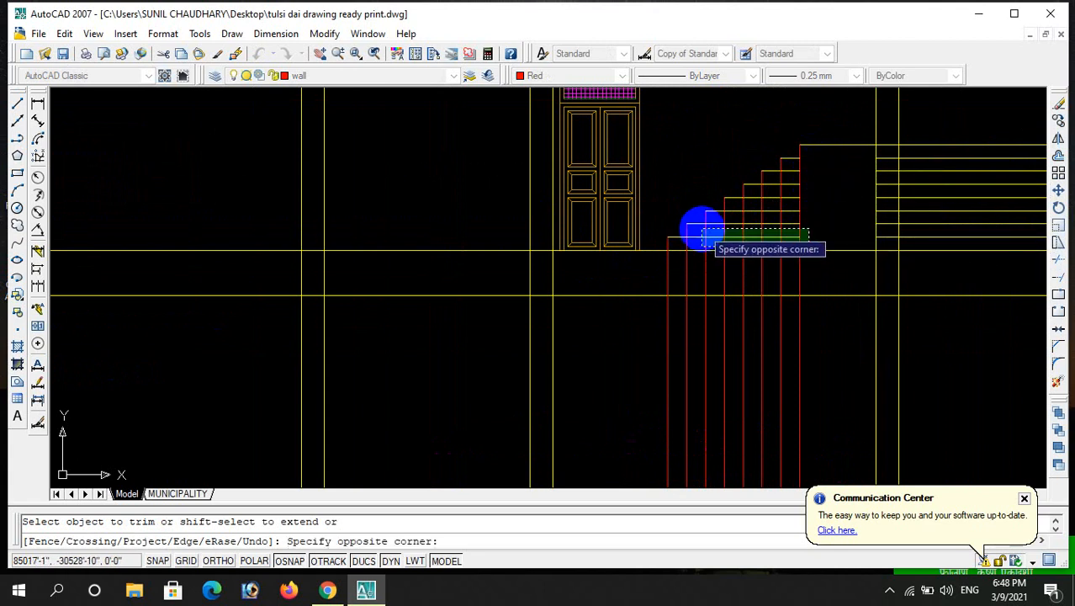
pyautogui.click(702, 229)
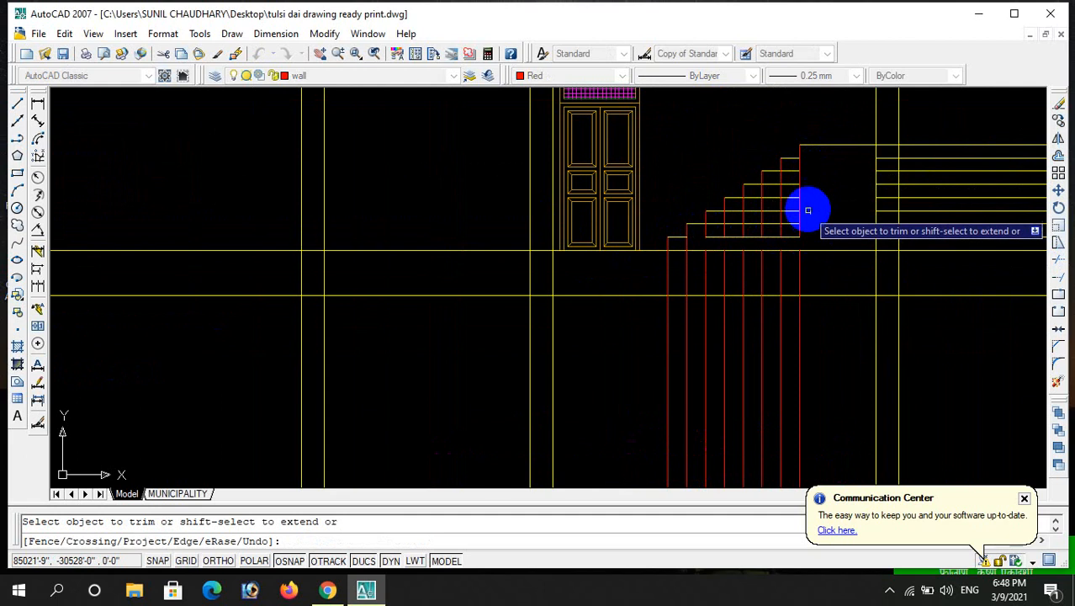
# - Trim the red and yellow line extensions directly beneath each step, working from the landing down to the second tread
pyautogui.scroll(3, 800, 164)
pyautogui.click(789, 160)
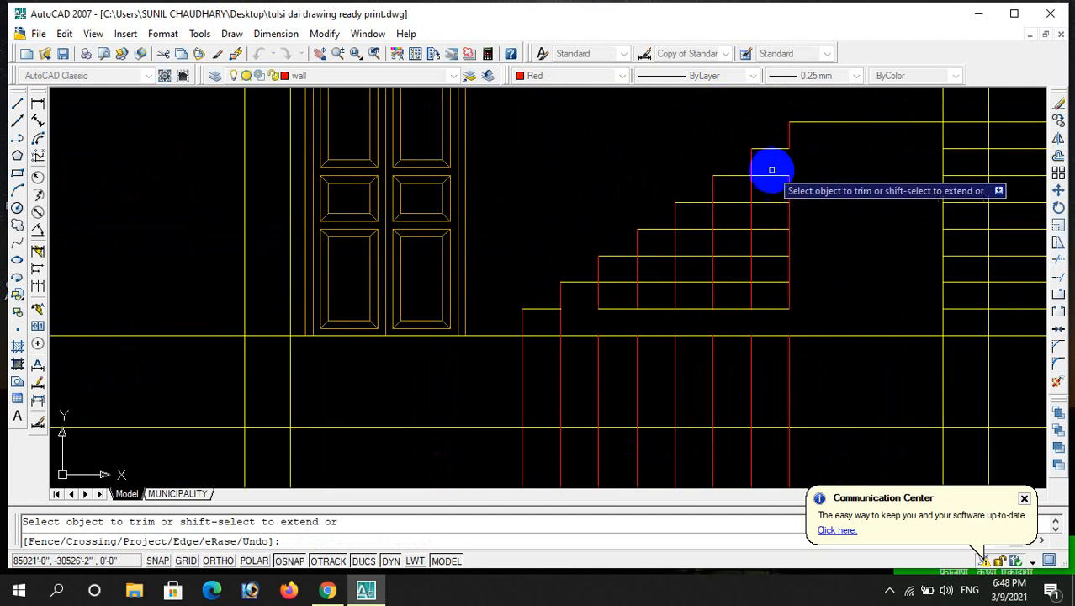
pyautogui.click(760, 174)
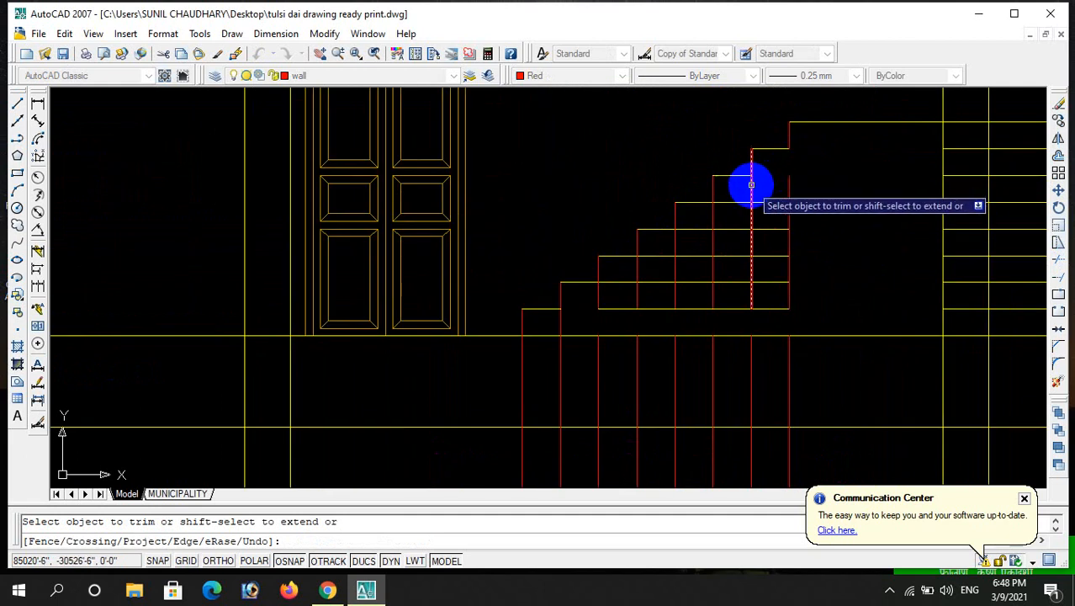
pyautogui.click(752, 185)
pyautogui.click(730, 202)
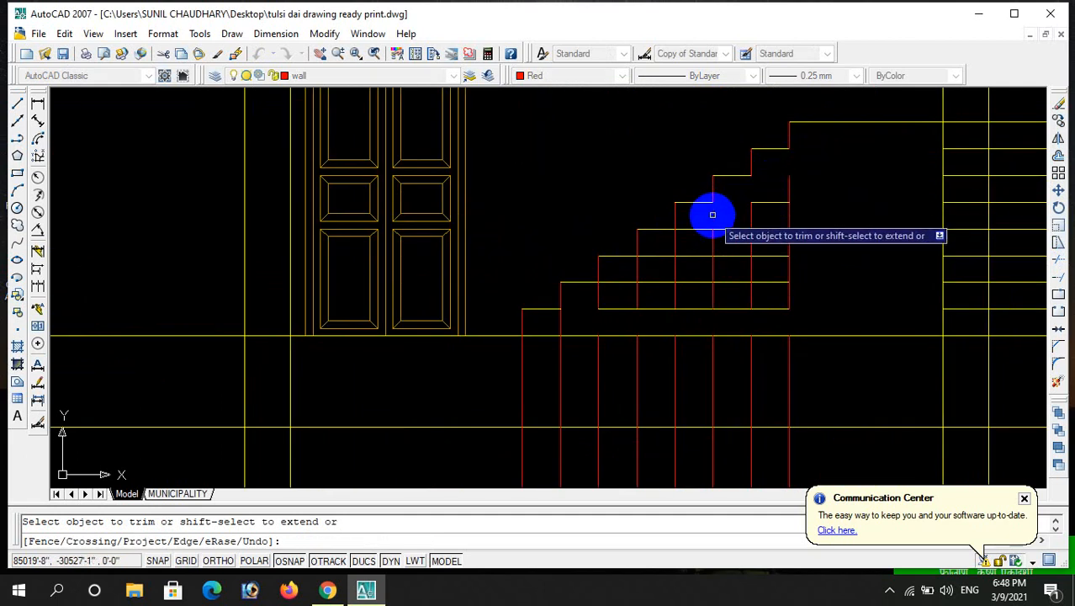
pyautogui.click(713, 214)
pyautogui.click(699, 228)
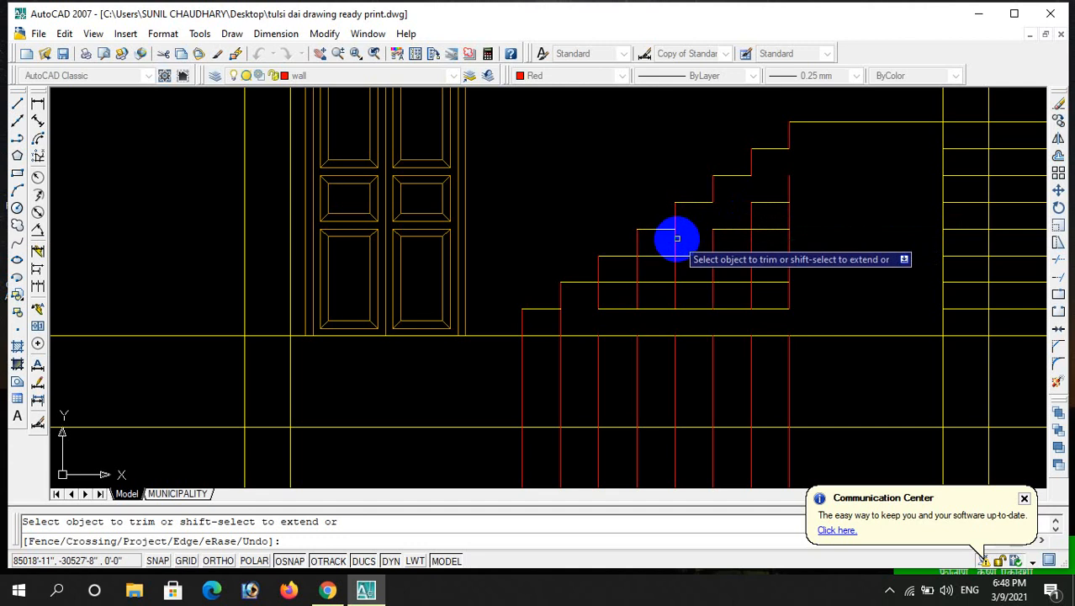
pyautogui.click(674, 240)
pyautogui.click(663, 254)
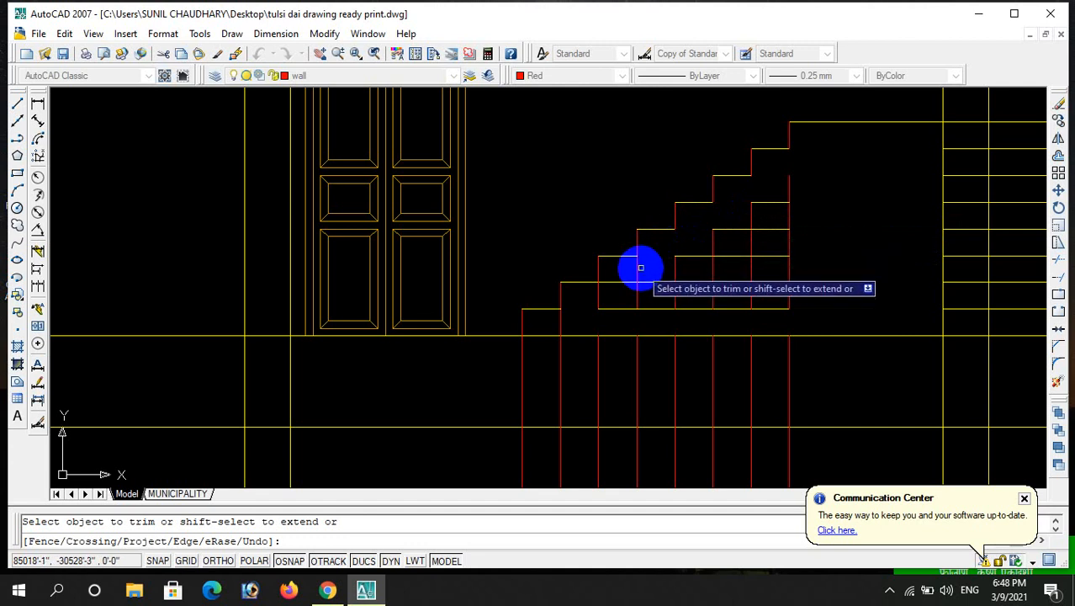
pyautogui.click(637, 269)
pyautogui.click(611, 282)
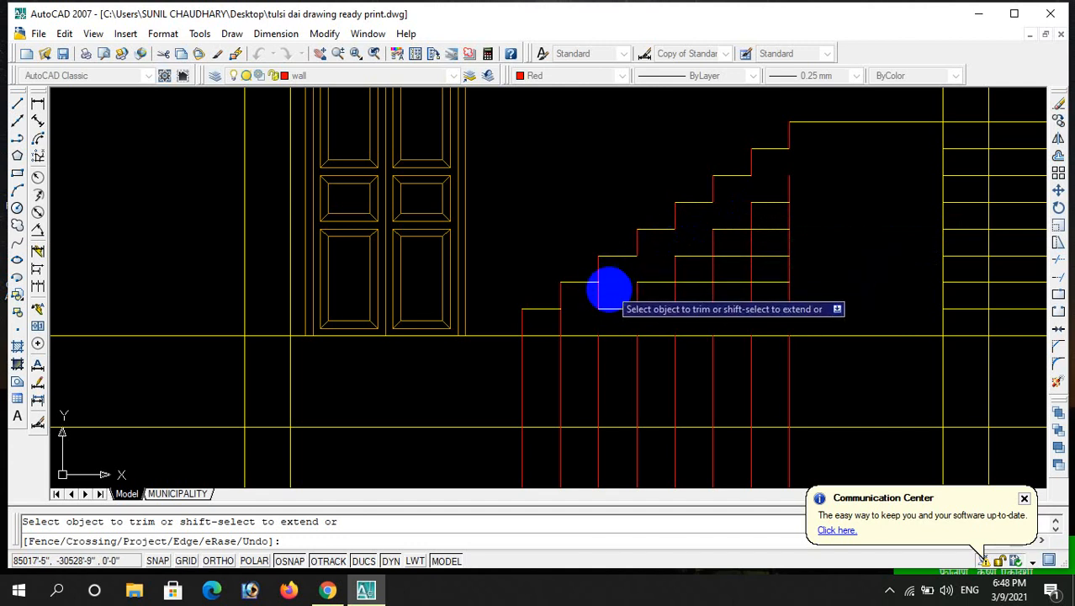
pyautogui.click(599, 295)
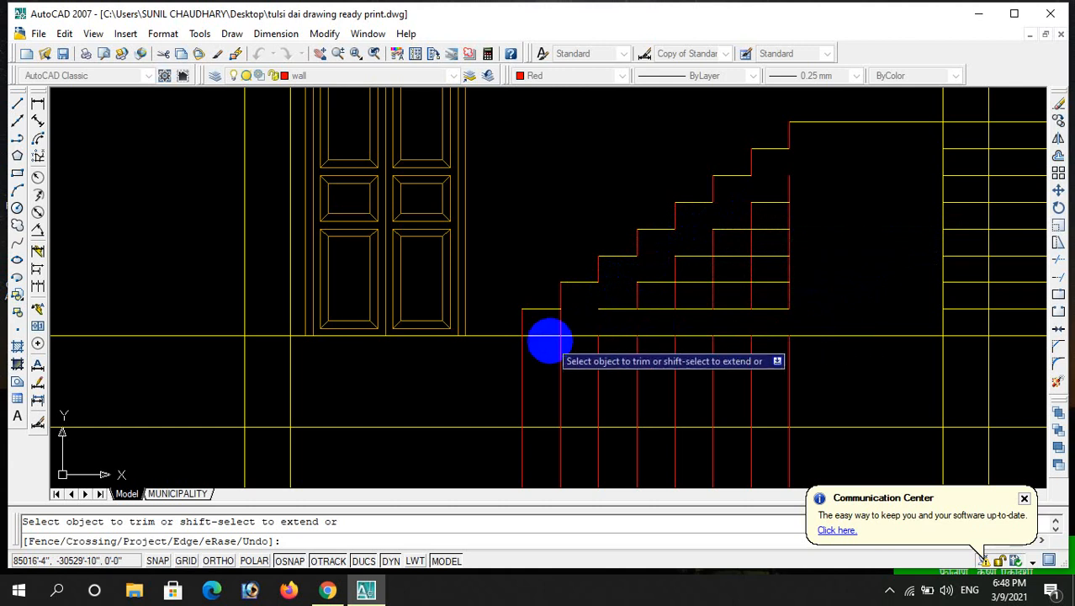
# - Trim all the red stair lines between the floor line and the ground line below it
pyautogui.click(821, 382)
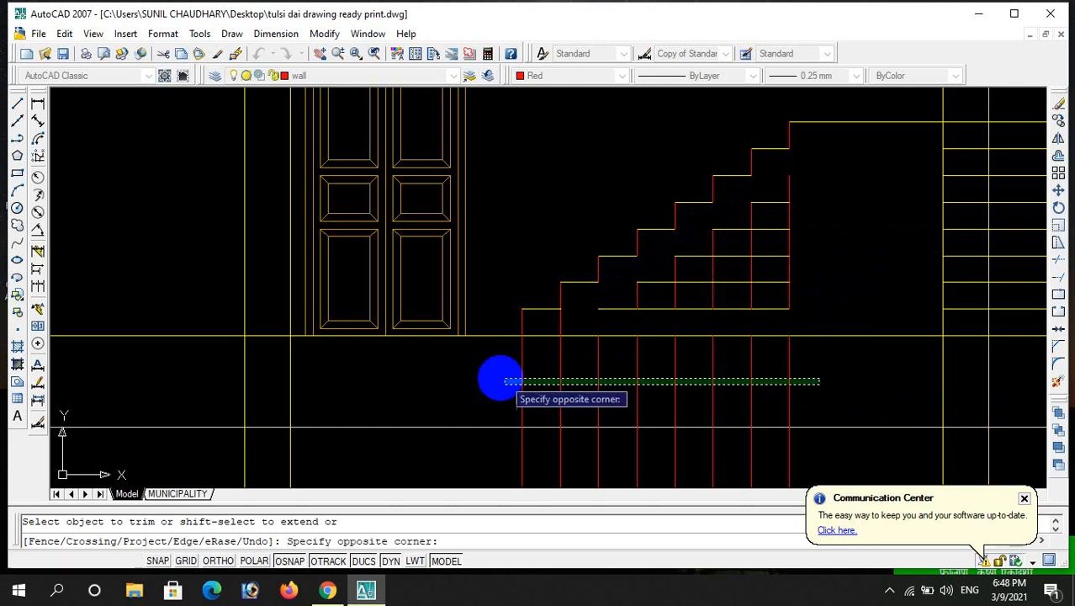
pyautogui.click(496, 376)
pyautogui.press('Escape')
# - Erase the leftover red and yellow line fragments beneath the stair flight
pyautogui.click(802, 314)
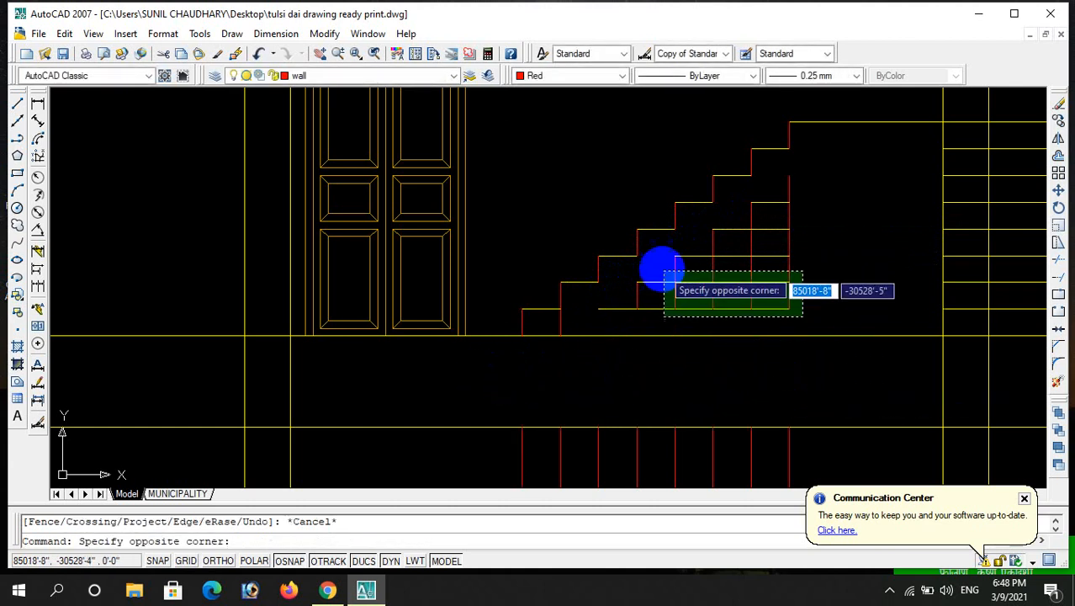
pyautogui.click(653, 260)
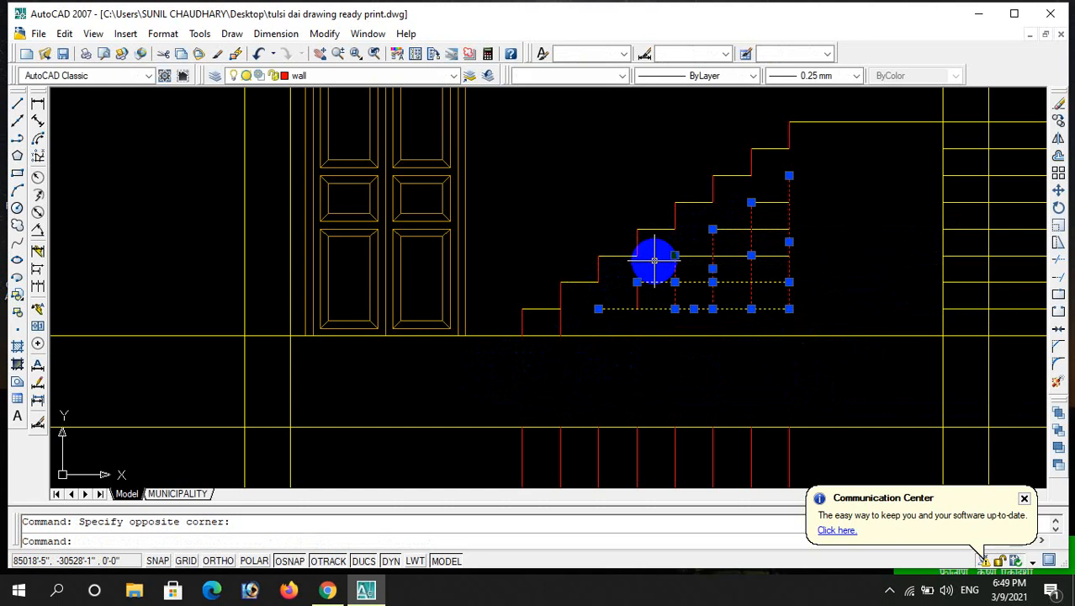
pyautogui.press('Delete')
pyautogui.click(799, 278)
pyautogui.click(766, 216)
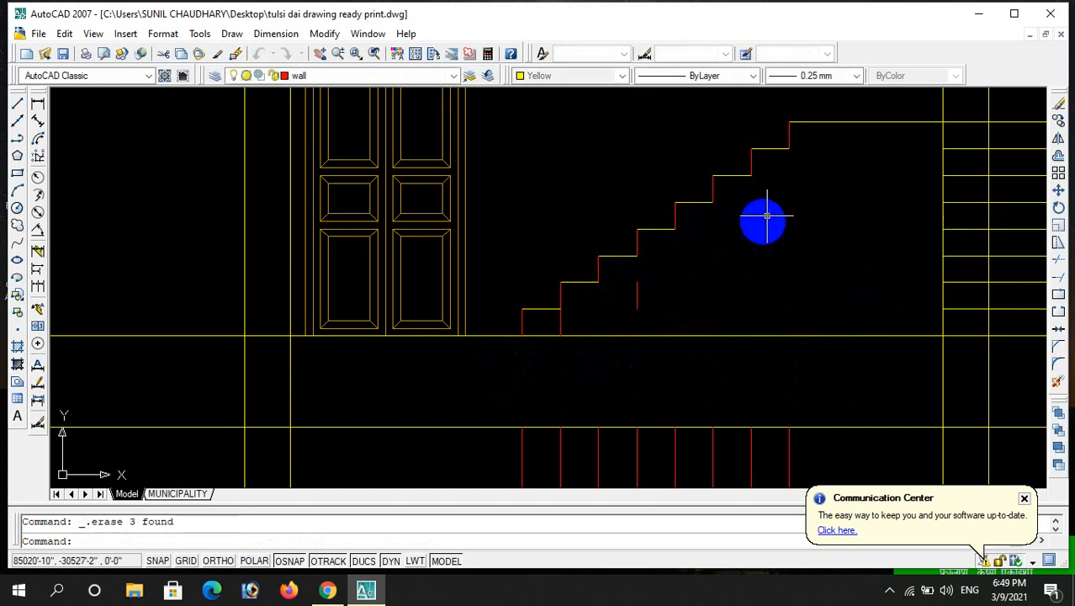
pyautogui.click(780, 337)
pyautogui.click(629, 290)
pyautogui.press('Delete')
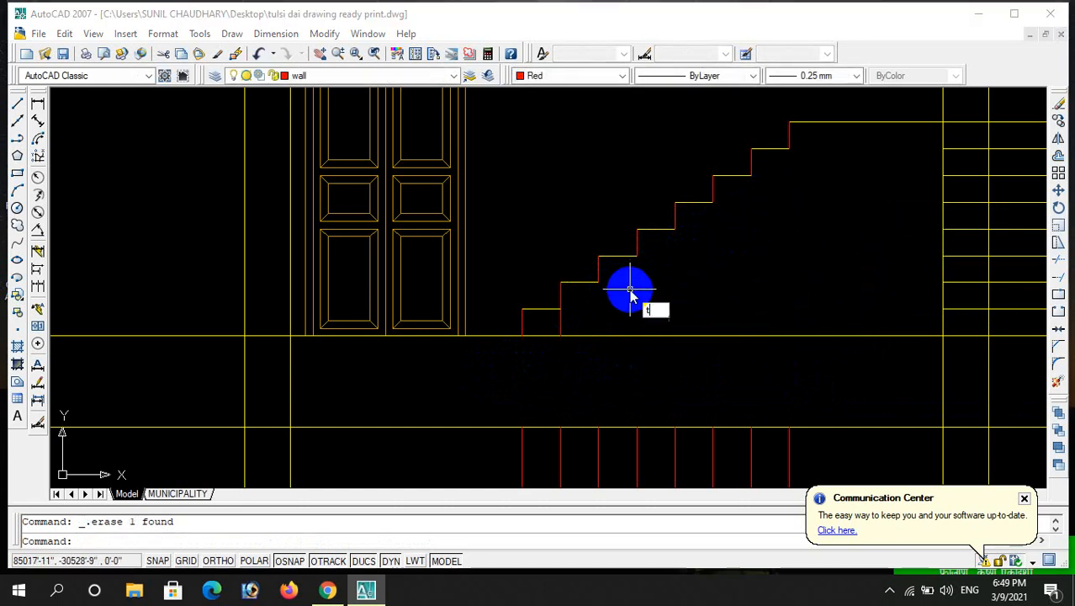
# - Trim the red extension of the second riser between the first tread and the floor line
pyautogui.press('Return')
pyautogui.press('Return')
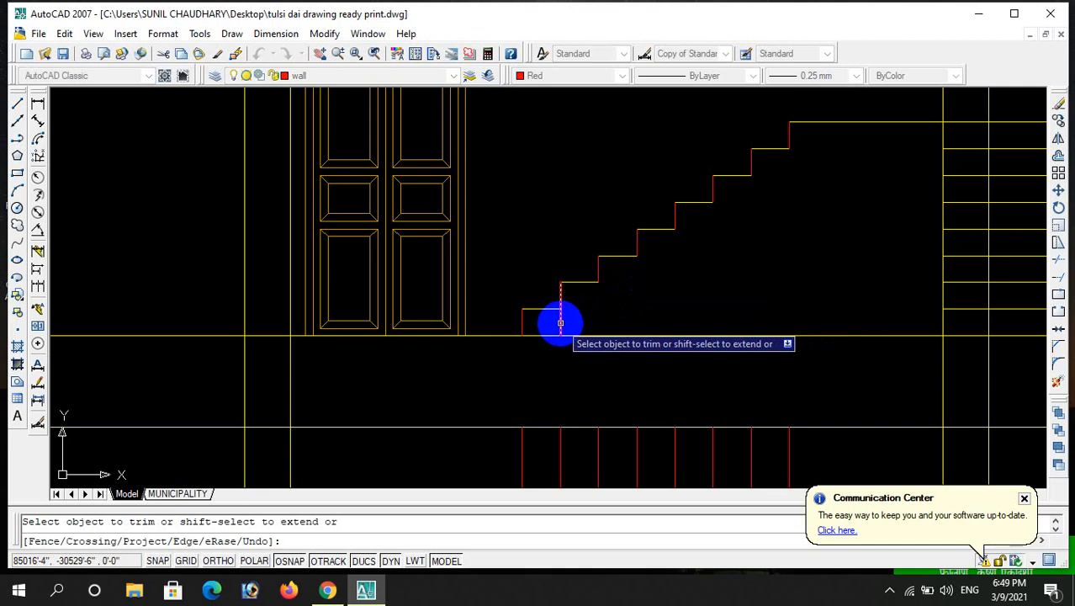
pyautogui.press('Escape')
pyautogui.scroll(-3, 762, 312)
pyautogui.scroll(2, 803, 323)
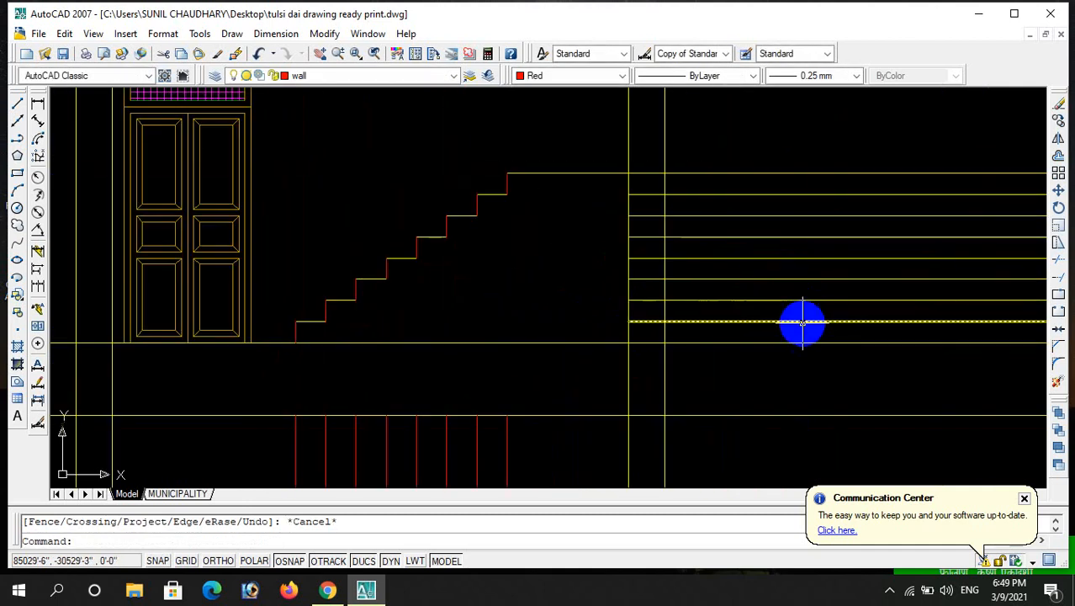
# - Trim the landing line within the wall beside it and erase the eight leftover level lines extending beyond that wall
pyautogui.write('tr')
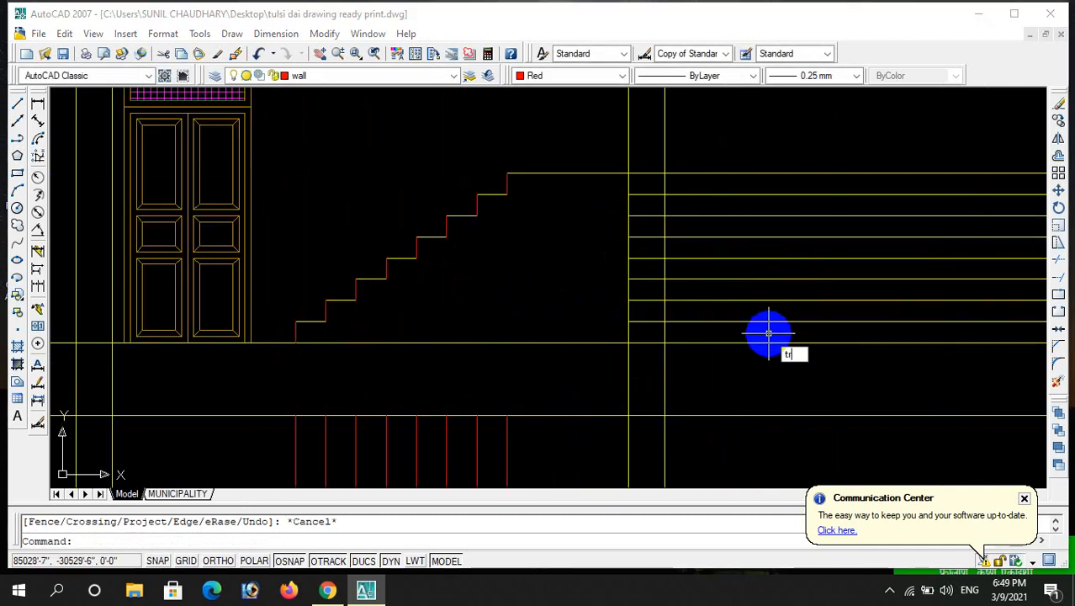
pyautogui.press('Return')
pyautogui.press('Return')
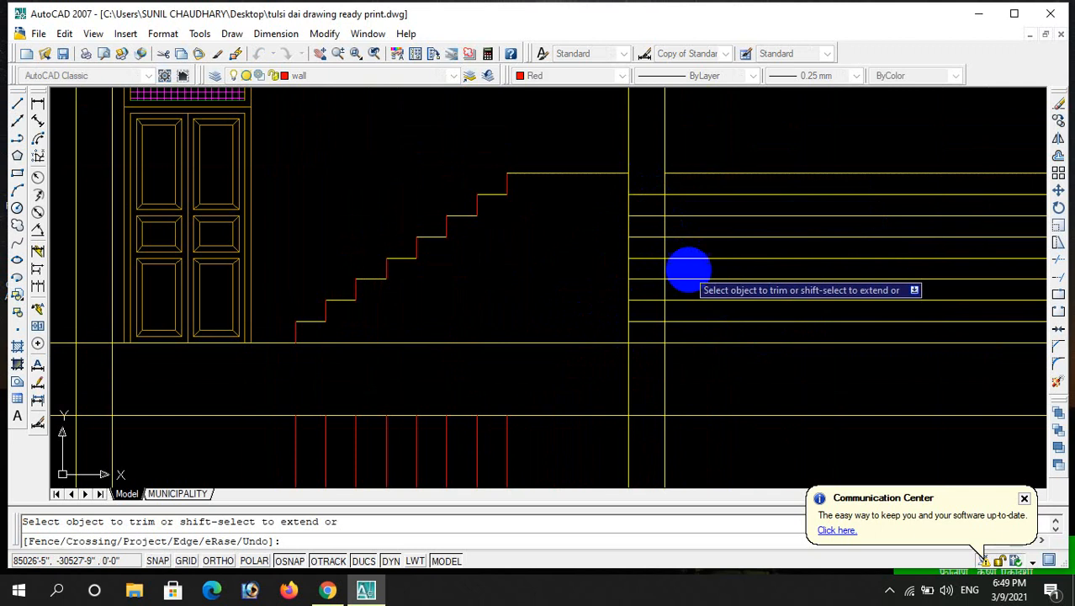
pyautogui.press('Escape')
pyautogui.click(781, 328)
pyautogui.click(705, 154)
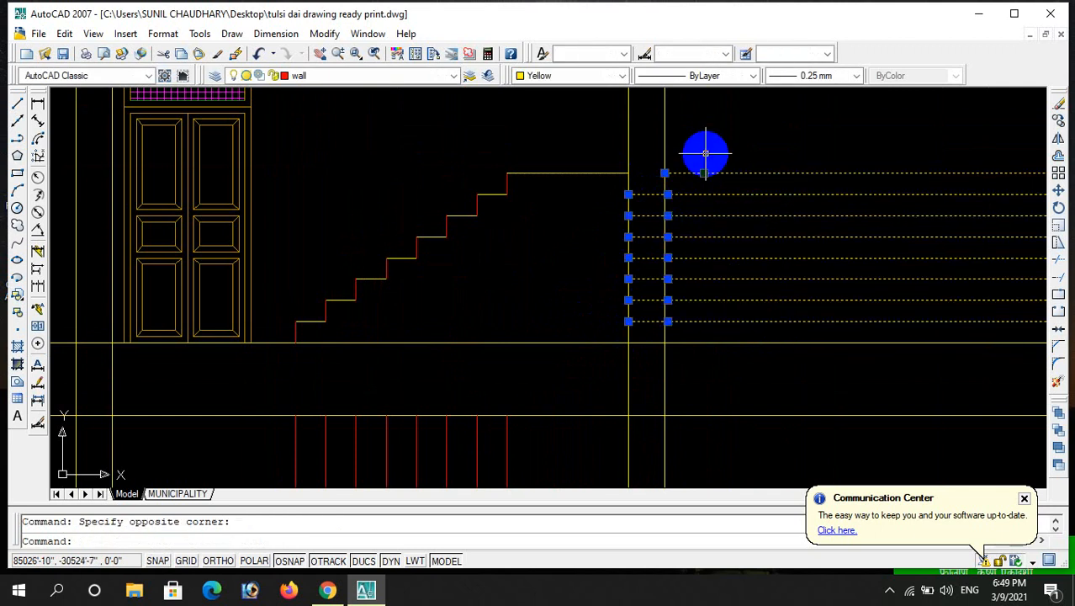
pyautogui.press('Delete')
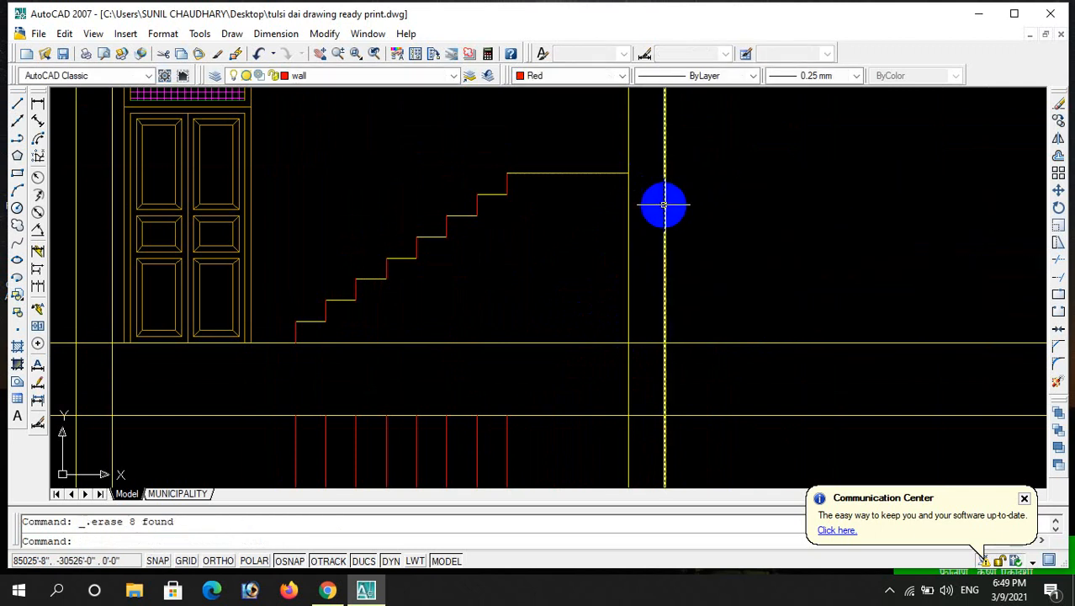
# - Erase the eight red stair projection lines running from the ground line down through the floor plan
pyautogui.scroll(-2, 665, 206)
pyautogui.scroll(-2, 570, 320)
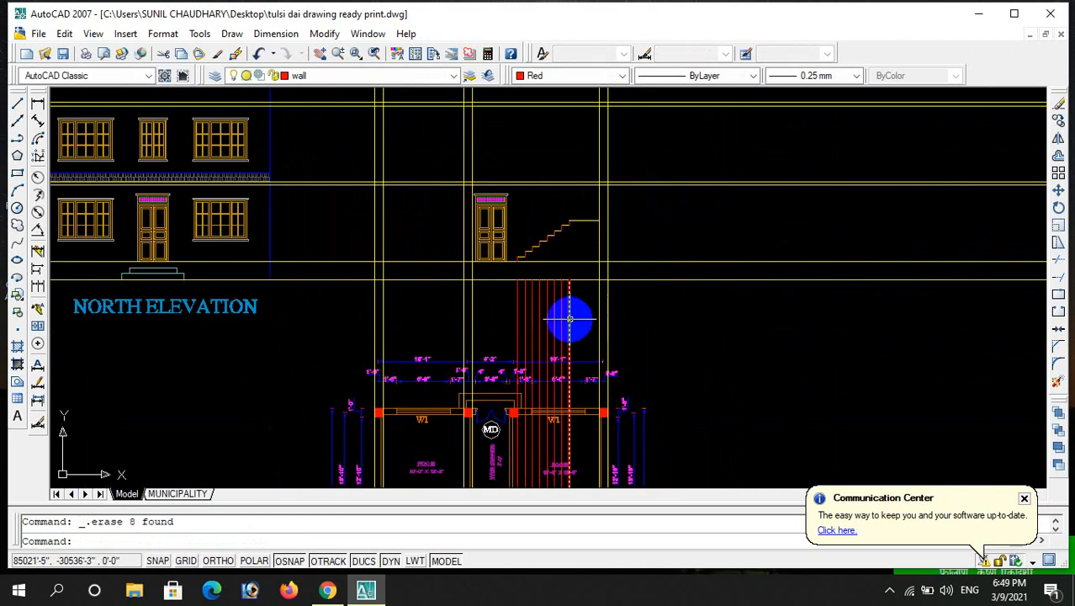
pyautogui.click(579, 322)
pyautogui.click(481, 307)
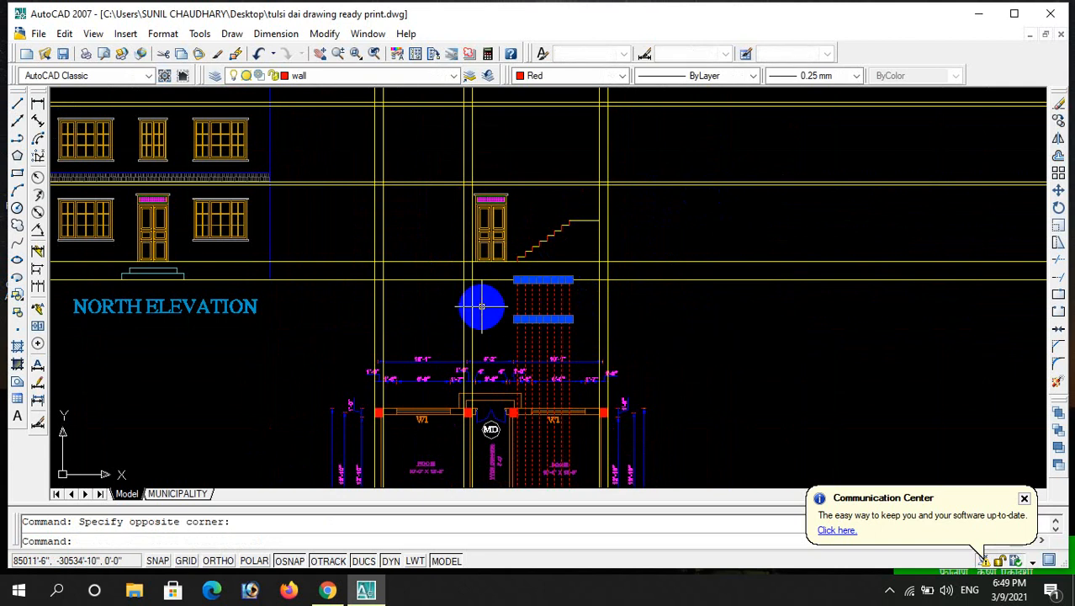
pyautogui.press('Delete')
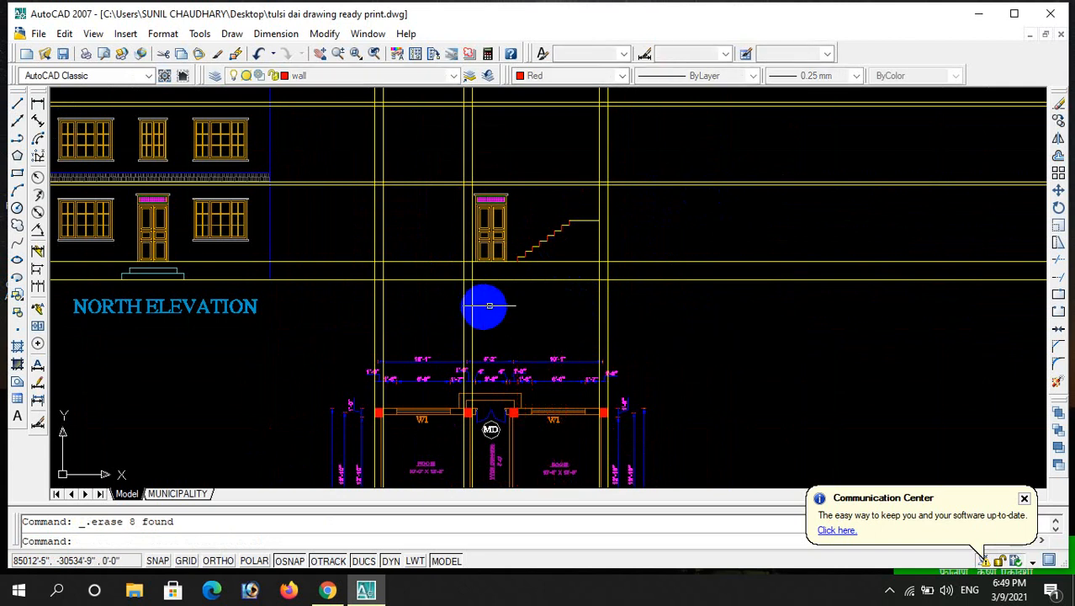
# - Copy the whole stair flight with its landing, based at the foot of the first riser, into the empty area right of the section
pyautogui.scroll(2, 555, 250)
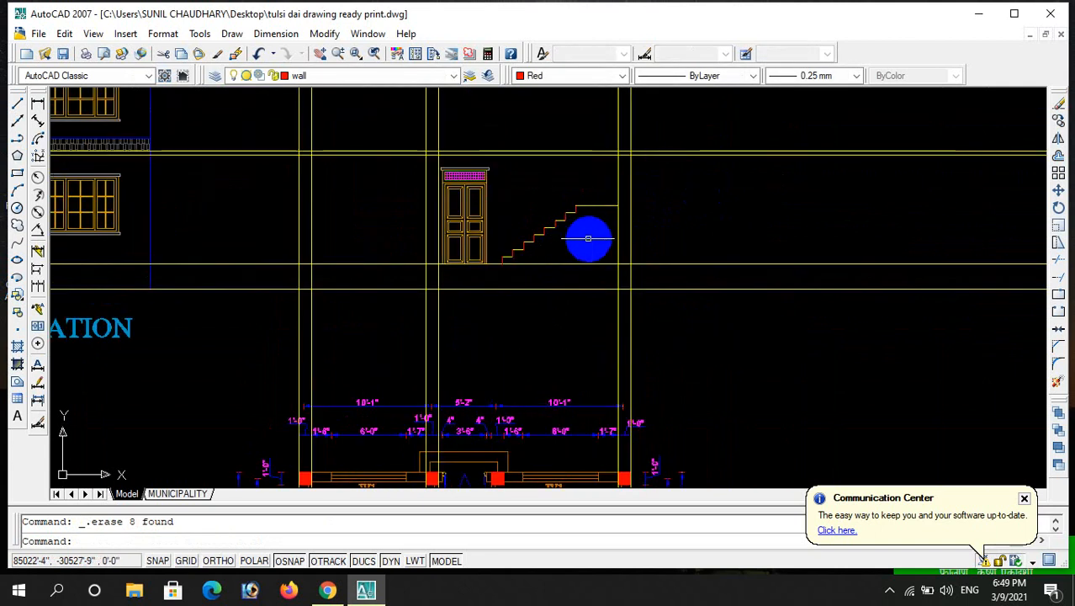
pyautogui.scroll(-2, 607, 225)
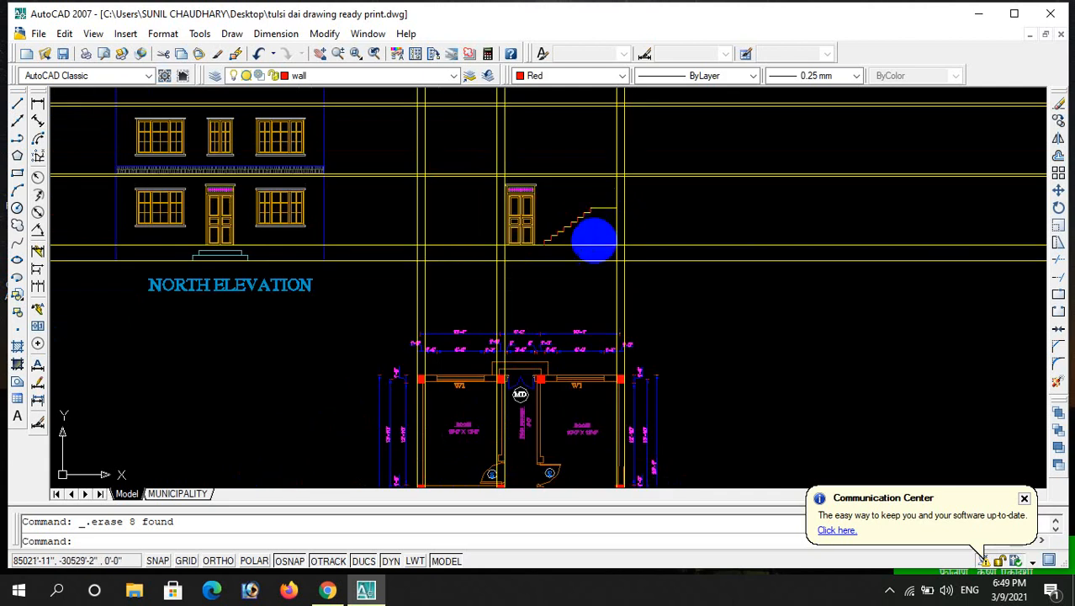
pyautogui.scroll(-2, 594, 241)
pyautogui.scroll(3, 576, 227)
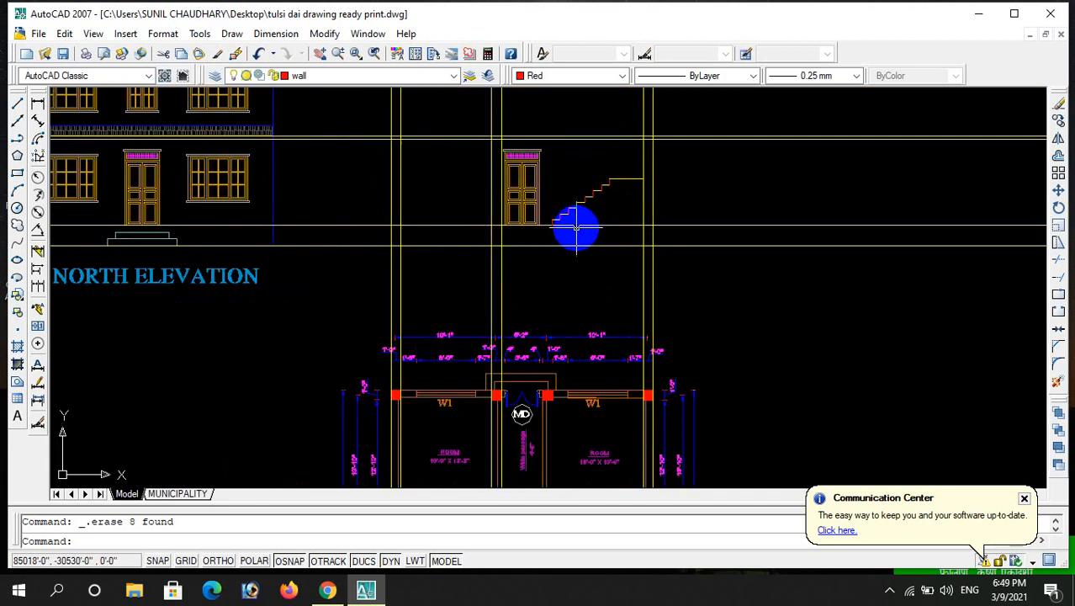
pyautogui.scroll(3, 547, 157)
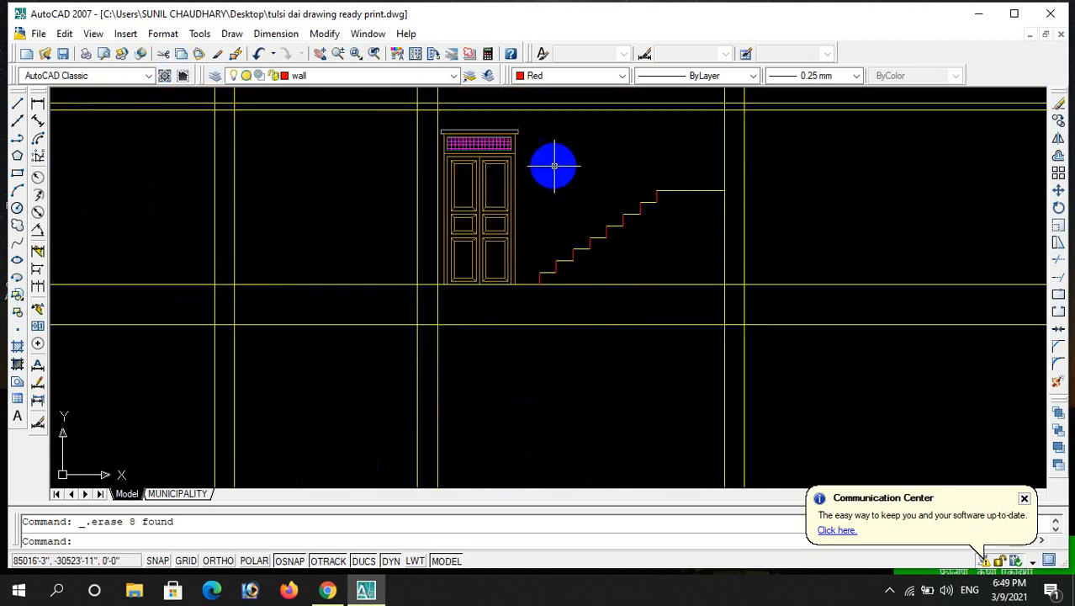
pyautogui.click(543, 152)
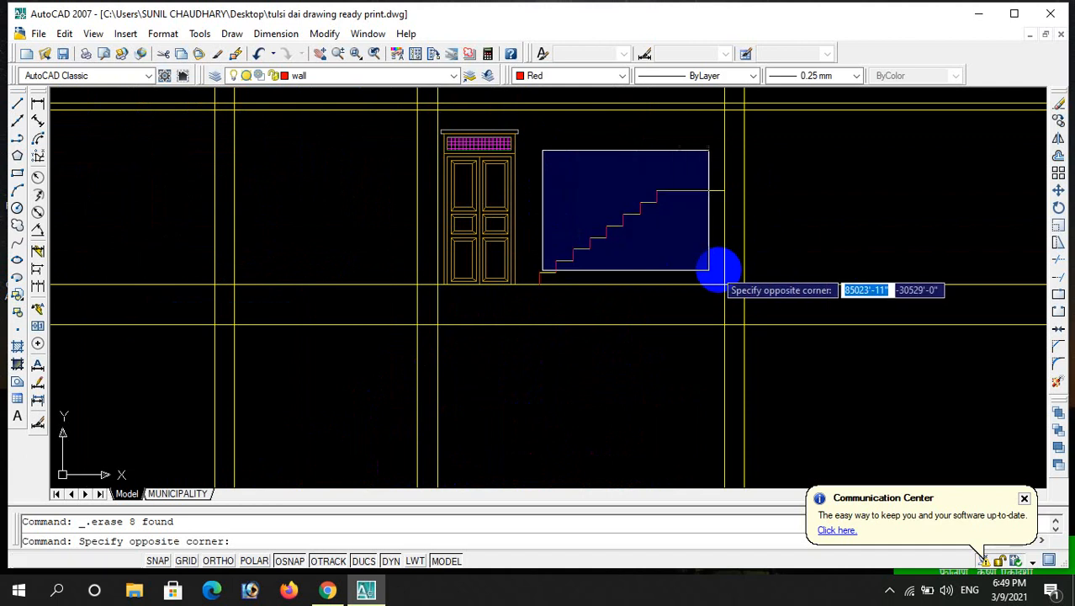
pyautogui.click(764, 294)
pyautogui.scroll(4, 563, 284)
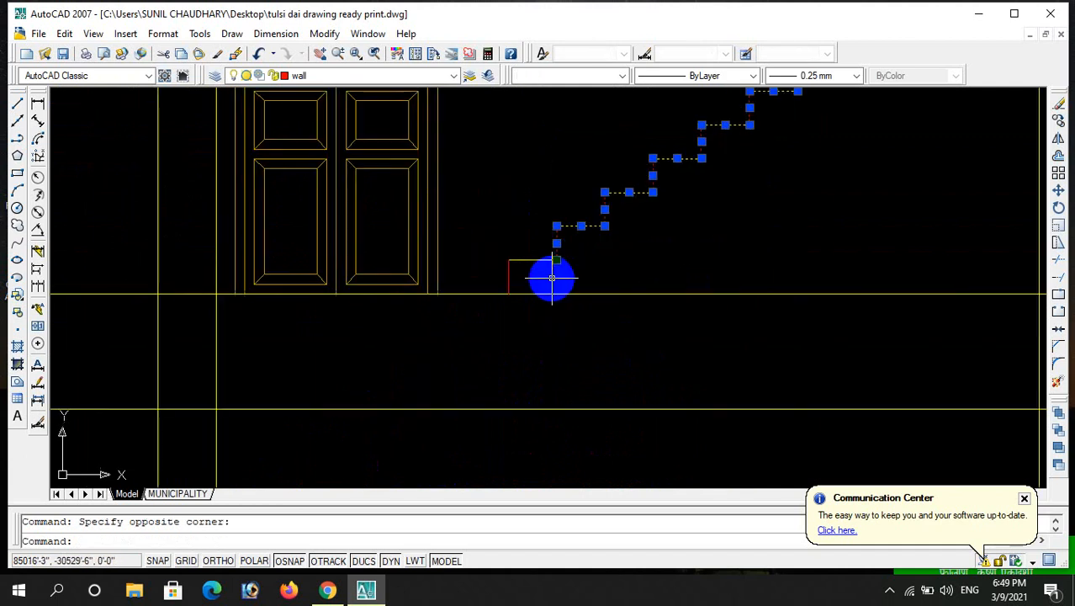
pyautogui.click(553, 278)
pyautogui.click(495, 245)
pyautogui.scroll(-4, 572, 301)
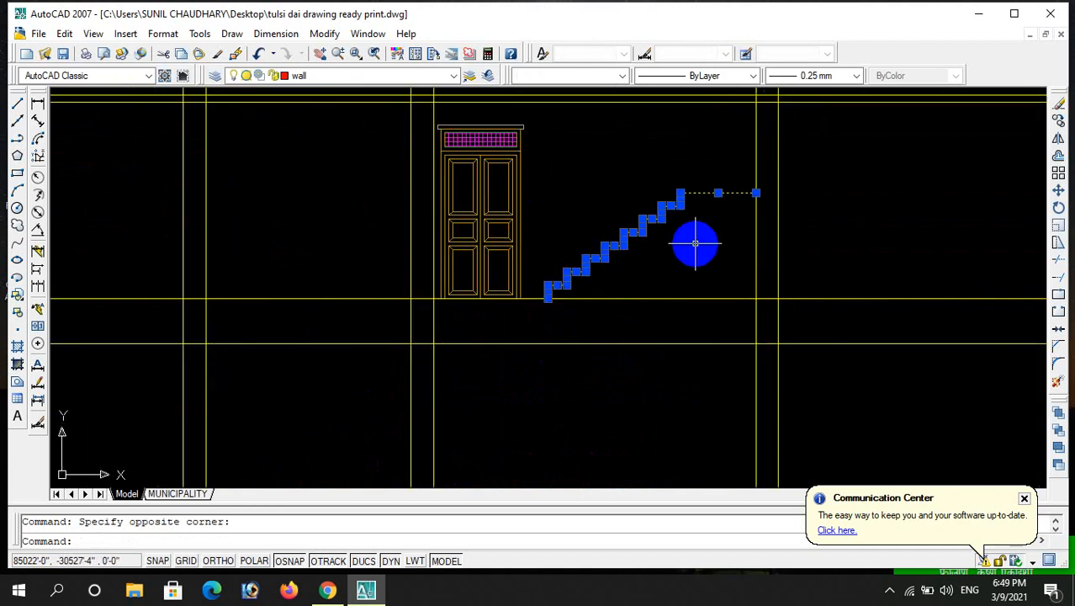
pyautogui.write('co')
pyautogui.press('Return')
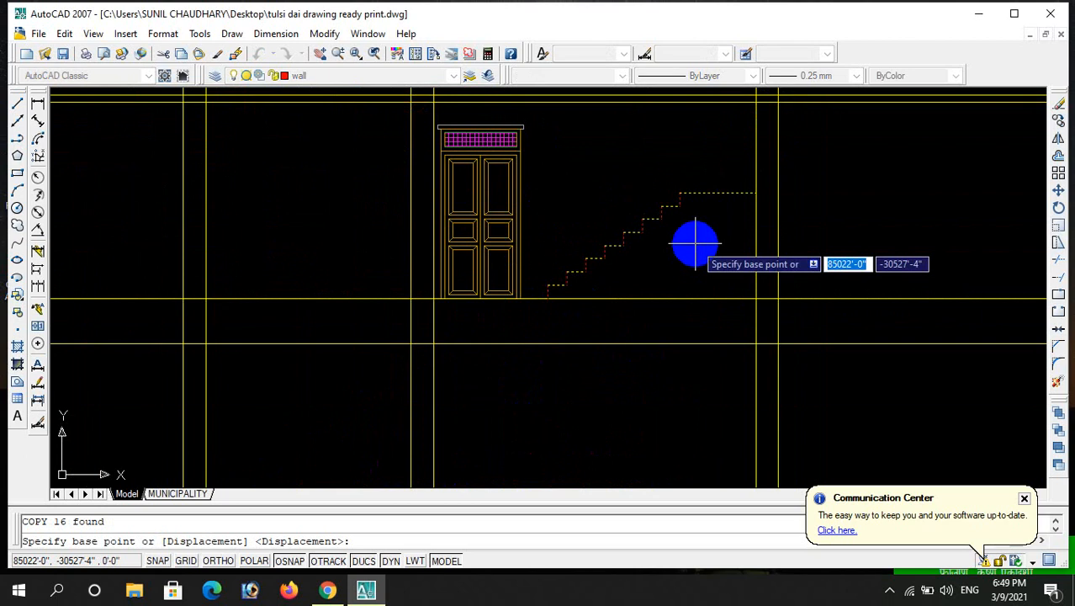
pyautogui.click(548, 299)
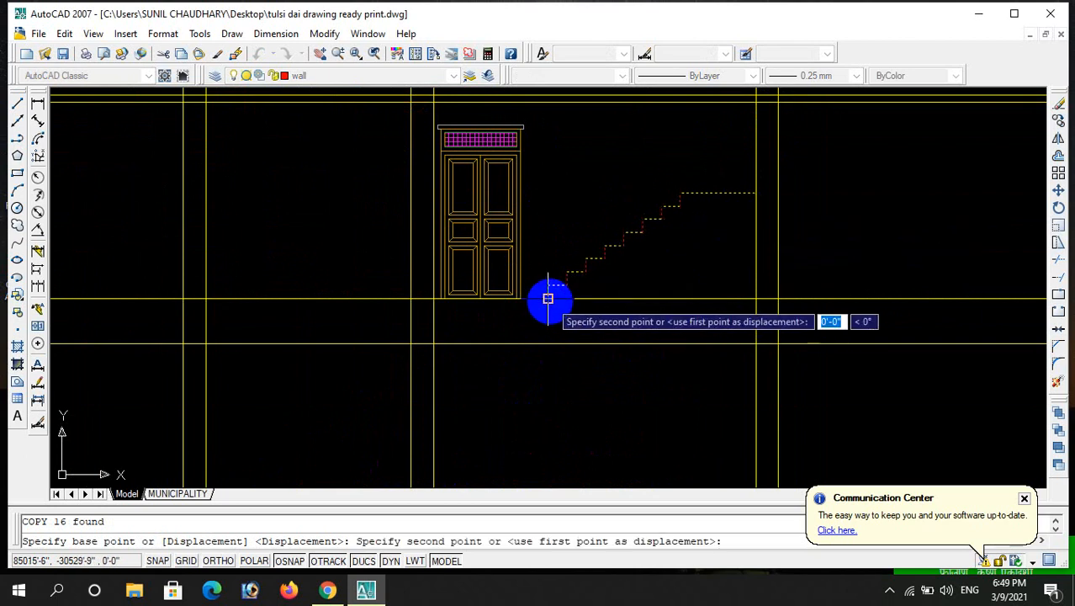
pyautogui.scroll(-2, 548, 299)
pyautogui.click(721, 289)
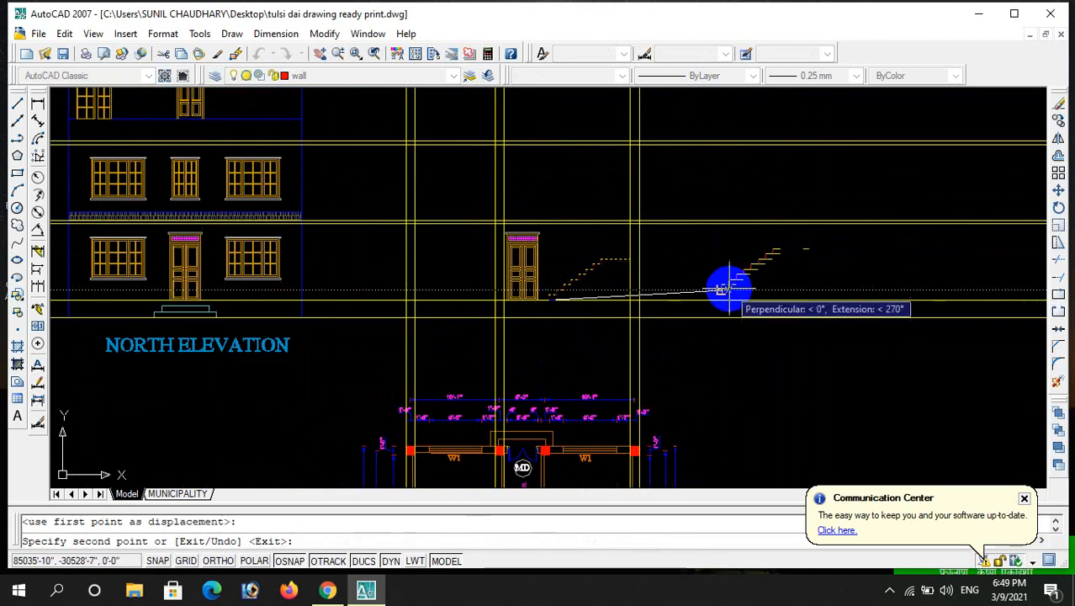
pyautogui.press('Escape')
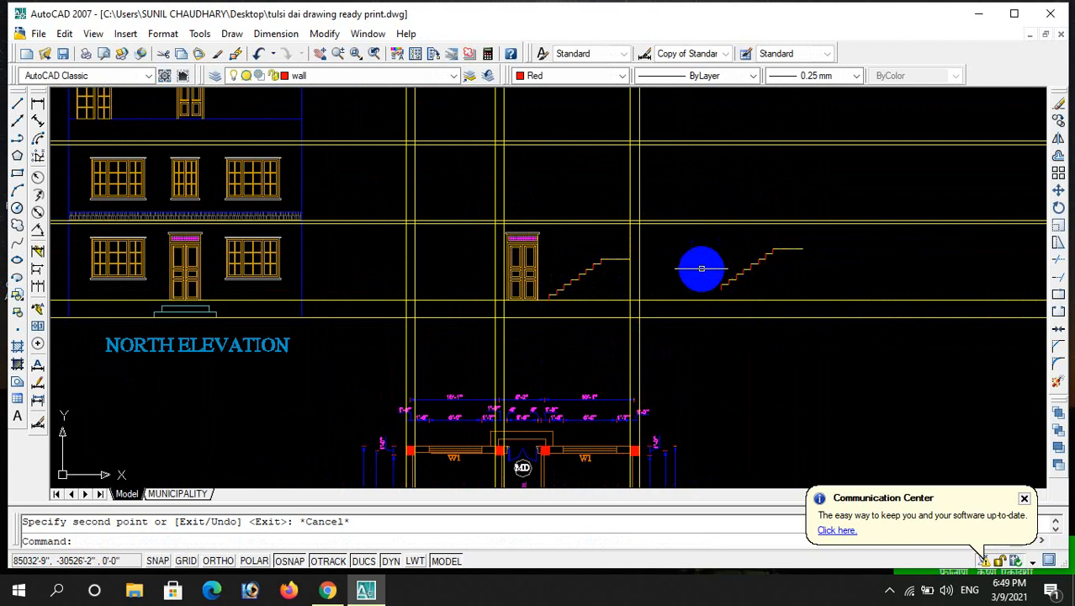
# - Mirror the copied stair flight about a vertical line just beyond its landing with Ortho on, erasing the source objects
pyautogui.scroll(3, 724, 261)
pyautogui.click(708, 233)
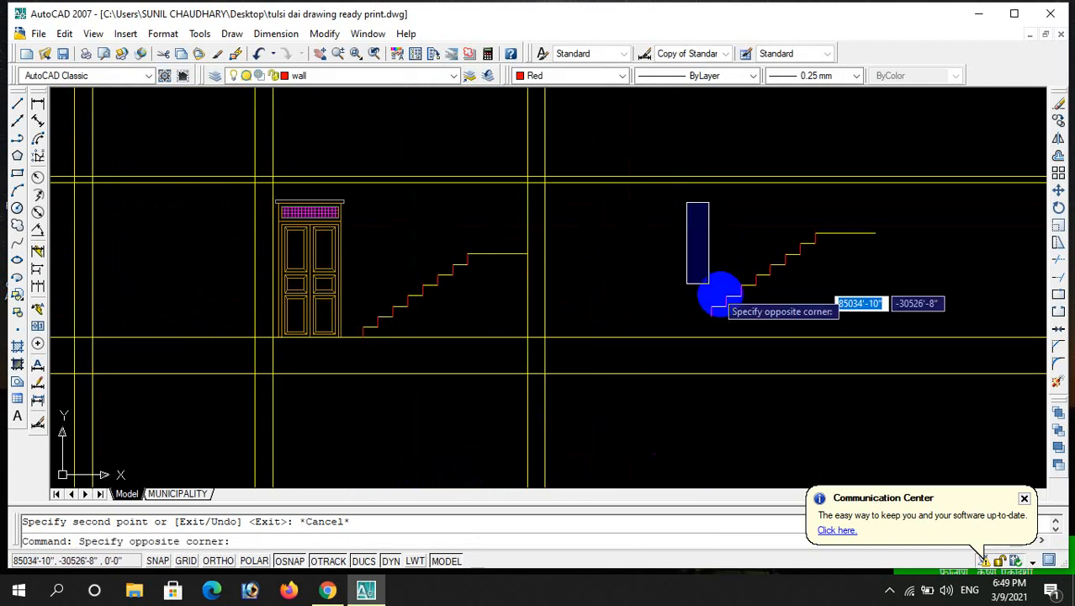
pyautogui.click(922, 328)
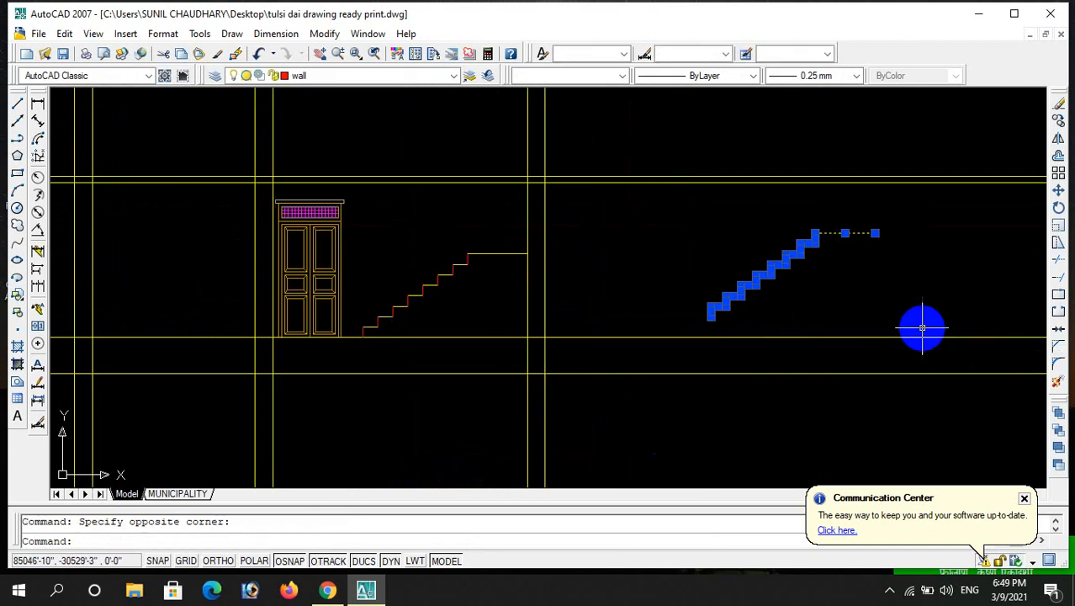
pyautogui.write('mi')
pyautogui.press('Return')
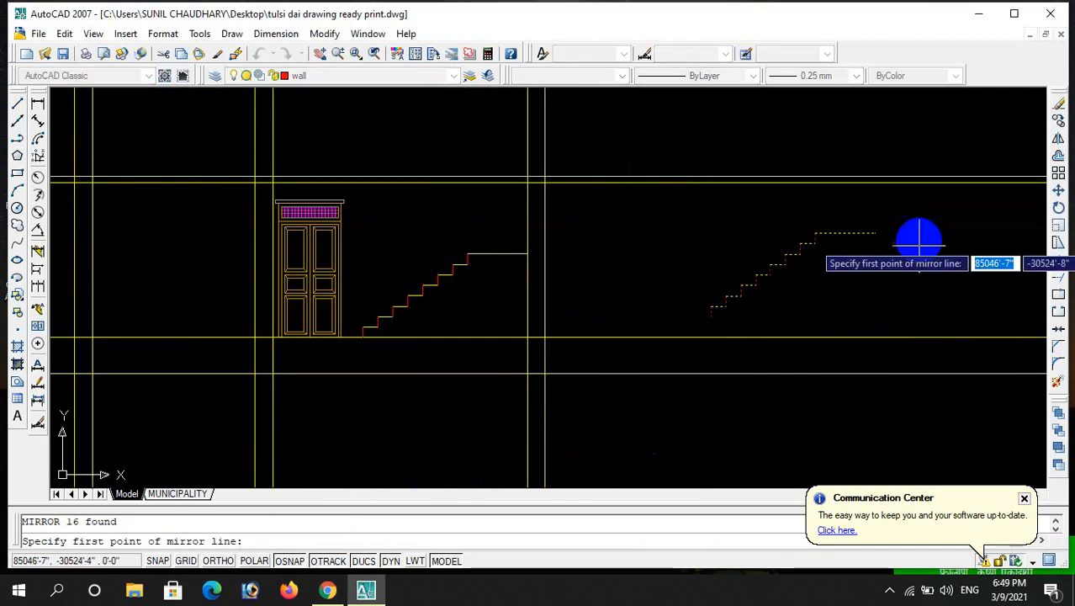
pyautogui.click(908, 219)
pyautogui.scroll(-4, 907, 322)
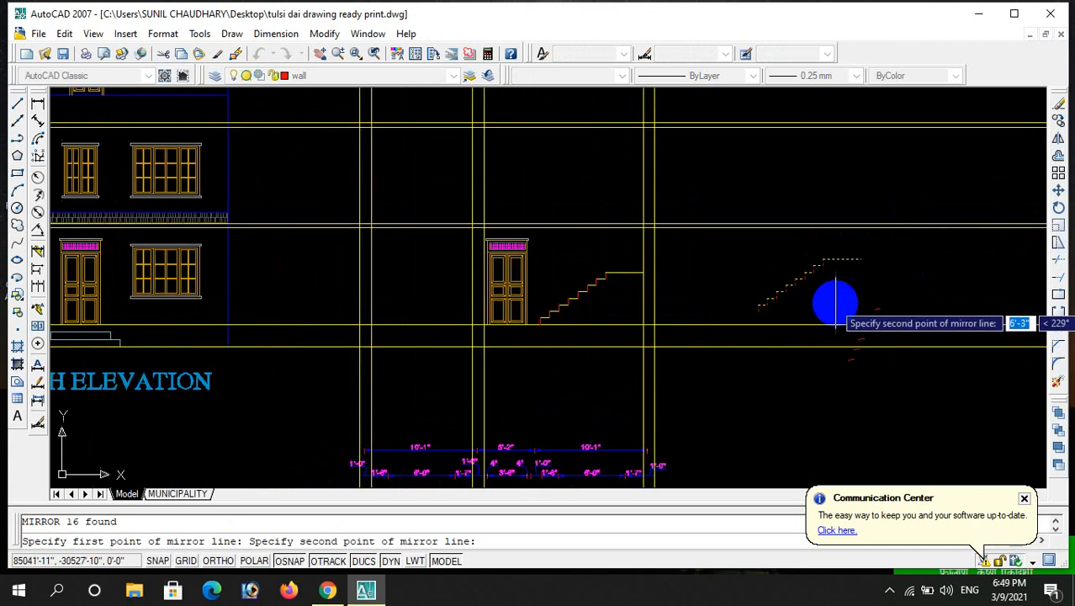
pyautogui.scroll(2, 841, 294)
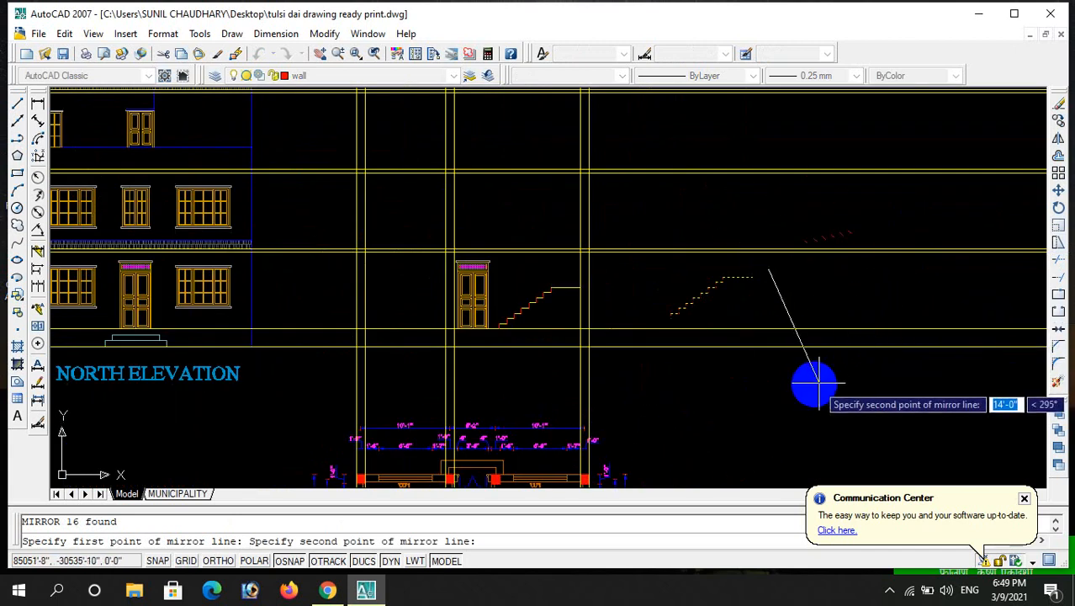
pyautogui.press('XF86AudioRaiseVolume')
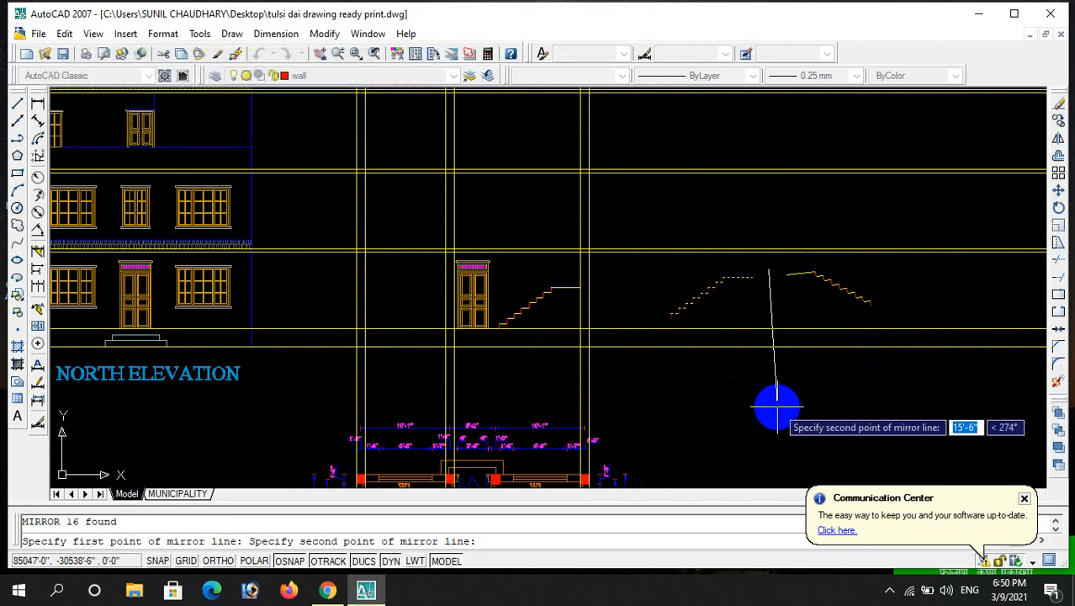
pyautogui.press('F9')
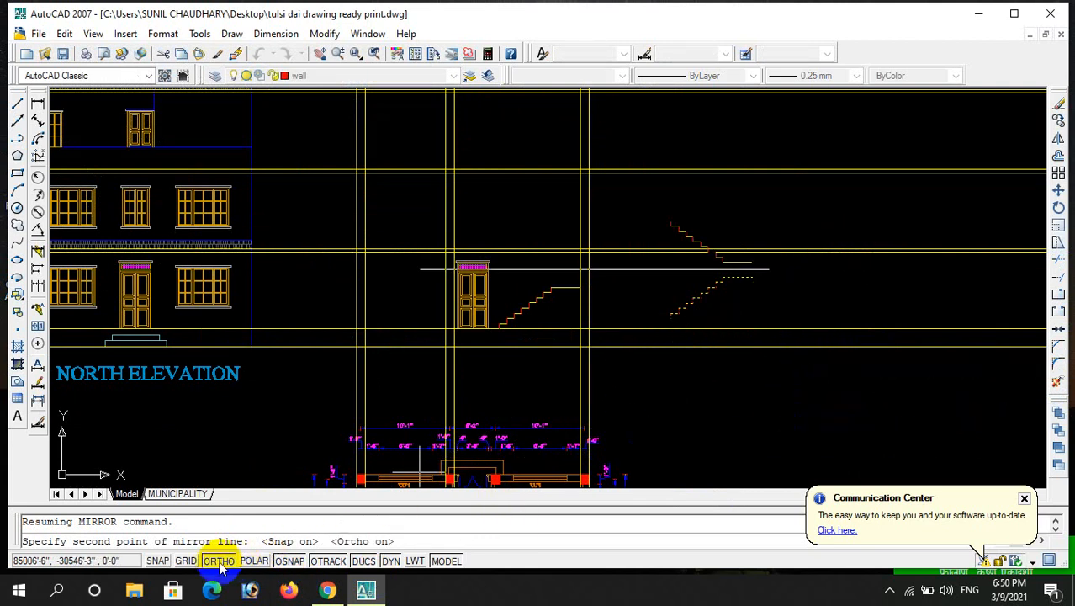
pyautogui.click(814, 404)
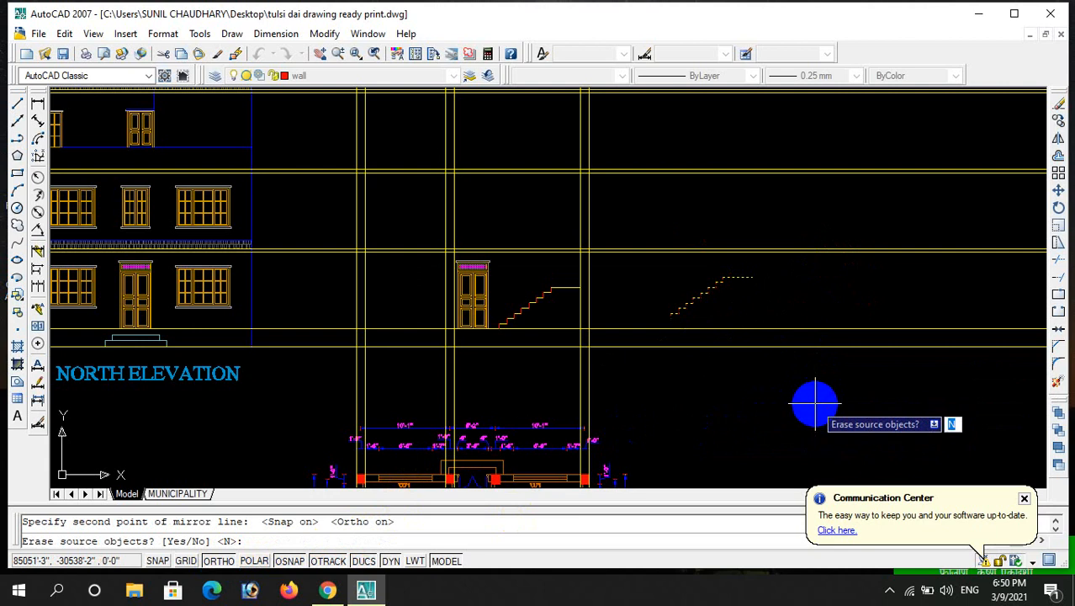
pyautogui.write('y')
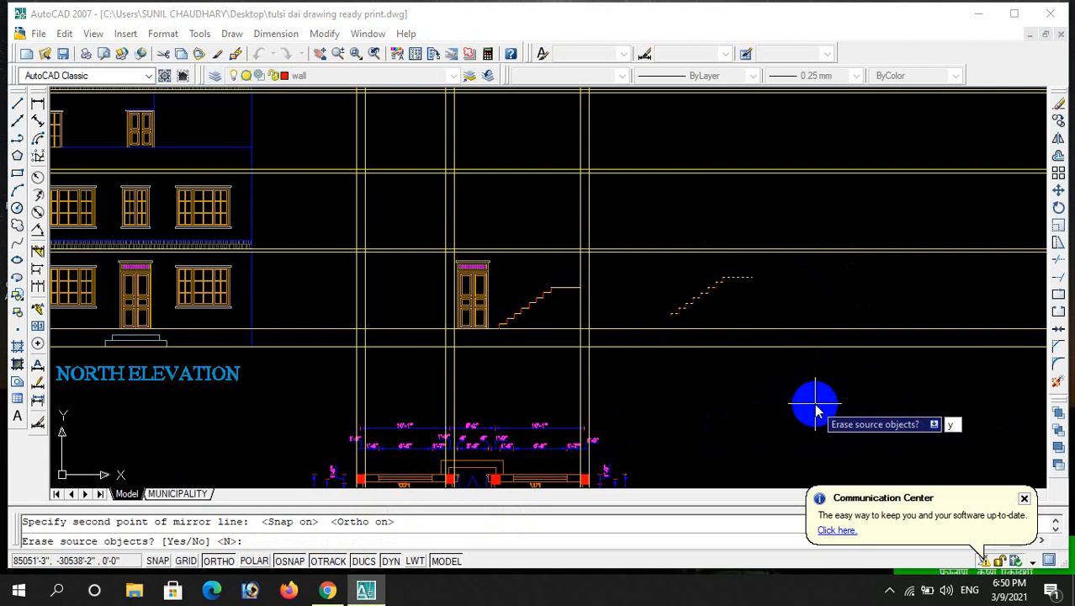
pyautogui.press('Return')
# - Copy the mirrored flight from the foot of its lowest riser to the top of the first flight's last riser
pyautogui.scroll(2, 873, 322)
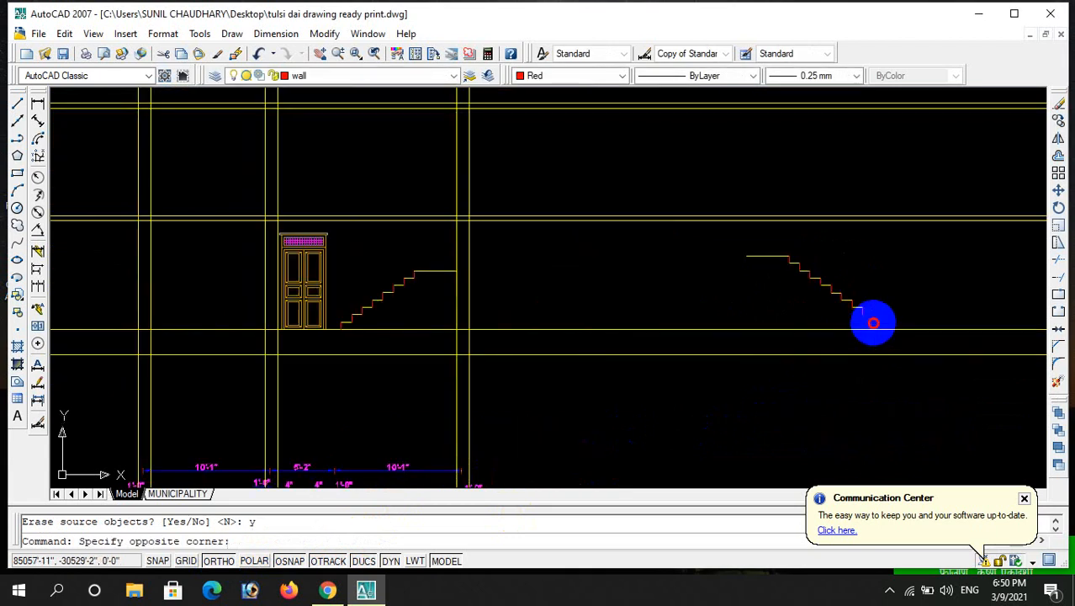
pyautogui.click(727, 242)
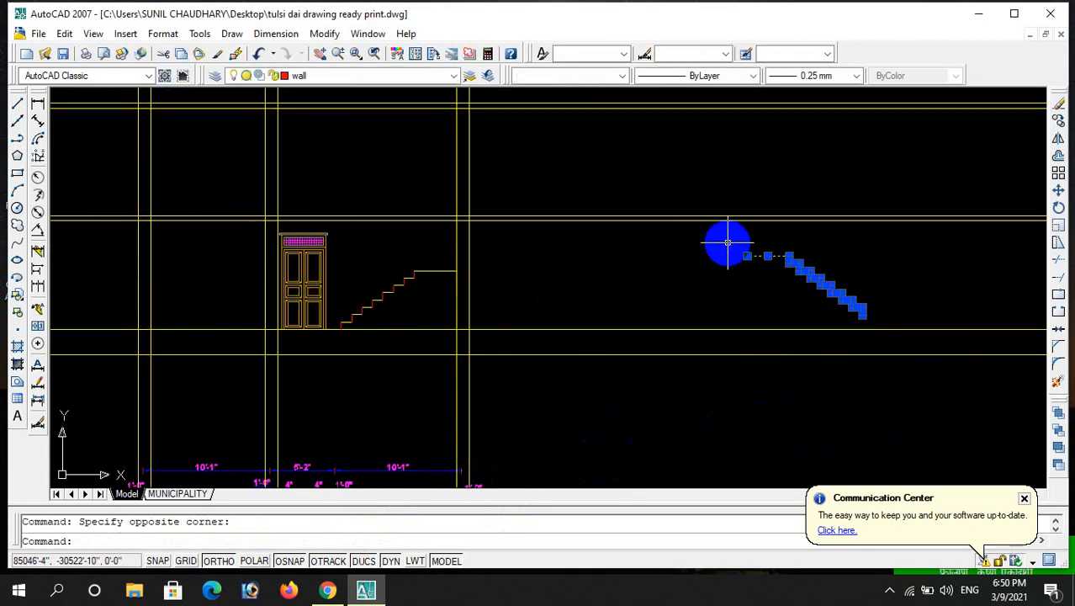
pyautogui.write('co')
pyautogui.press('Return')
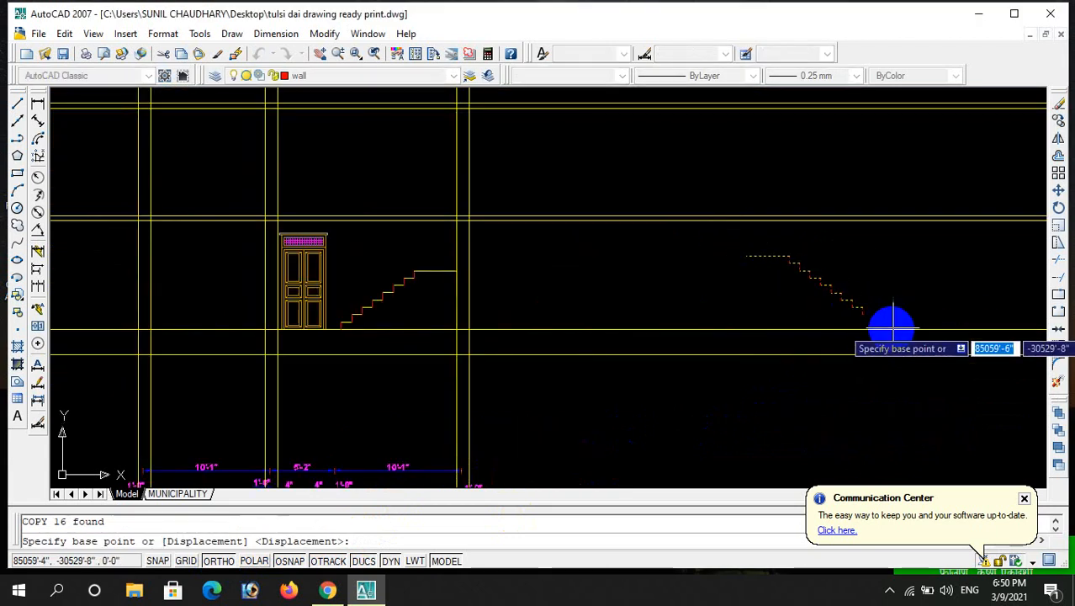
pyautogui.click(862, 315)
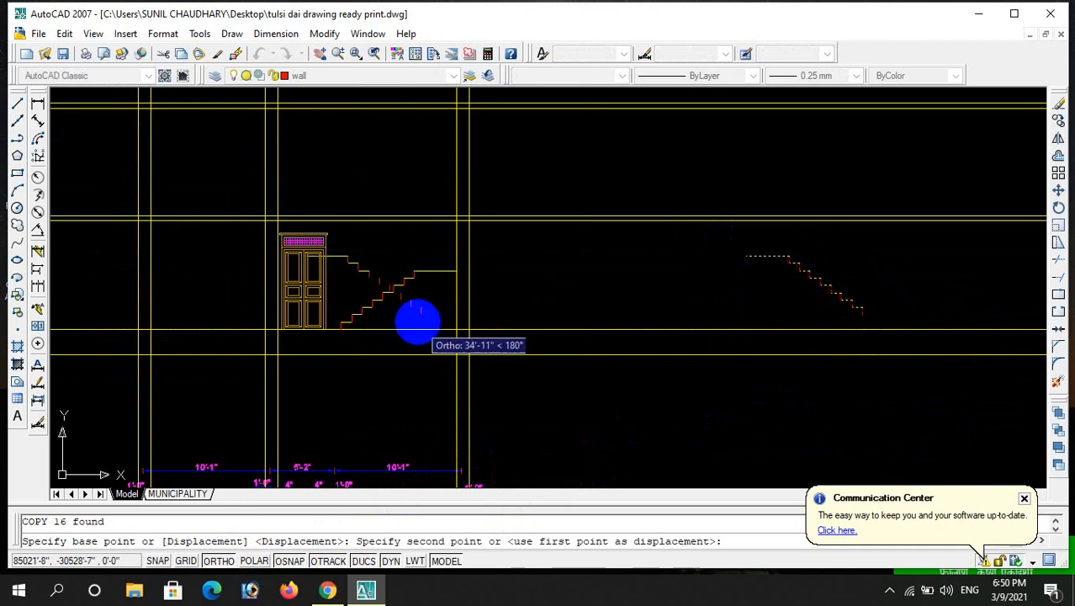
pyautogui.scroll(3, 416, 313)
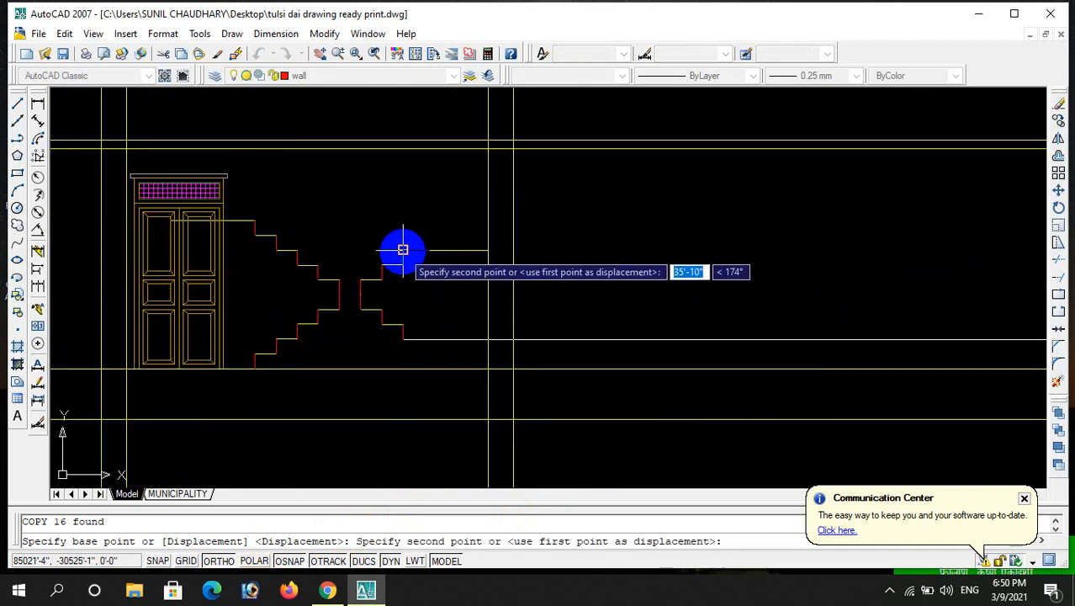
pyautogui.click(402, 250)
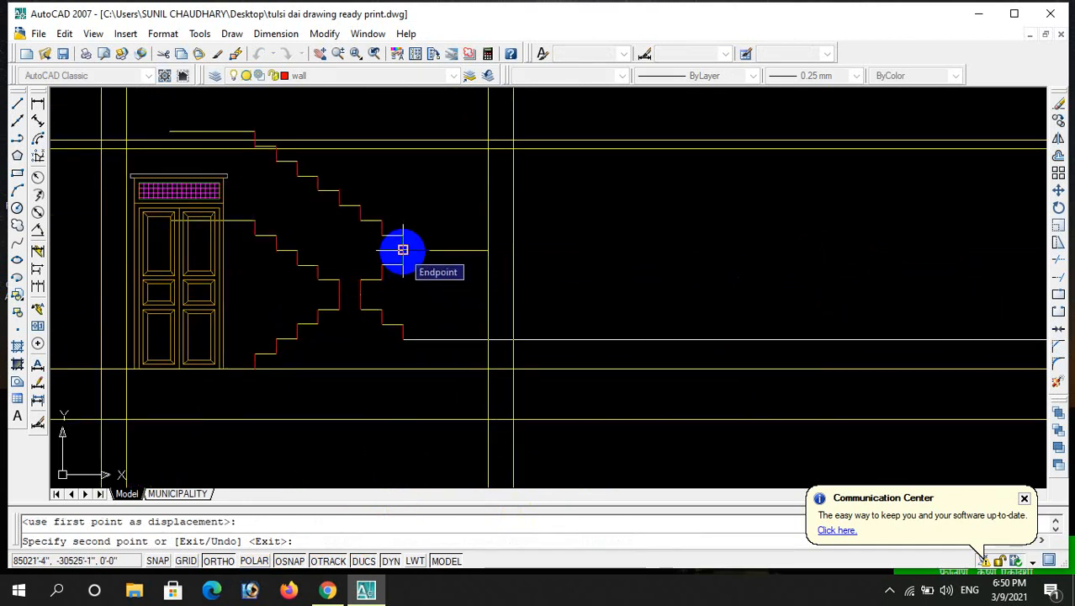
# - Erase the leftover mirrored stair flight with its landing from the empty area right of the section
pyautogui.press('Escape')
pyautogui.scroll(-4, 513, 257)
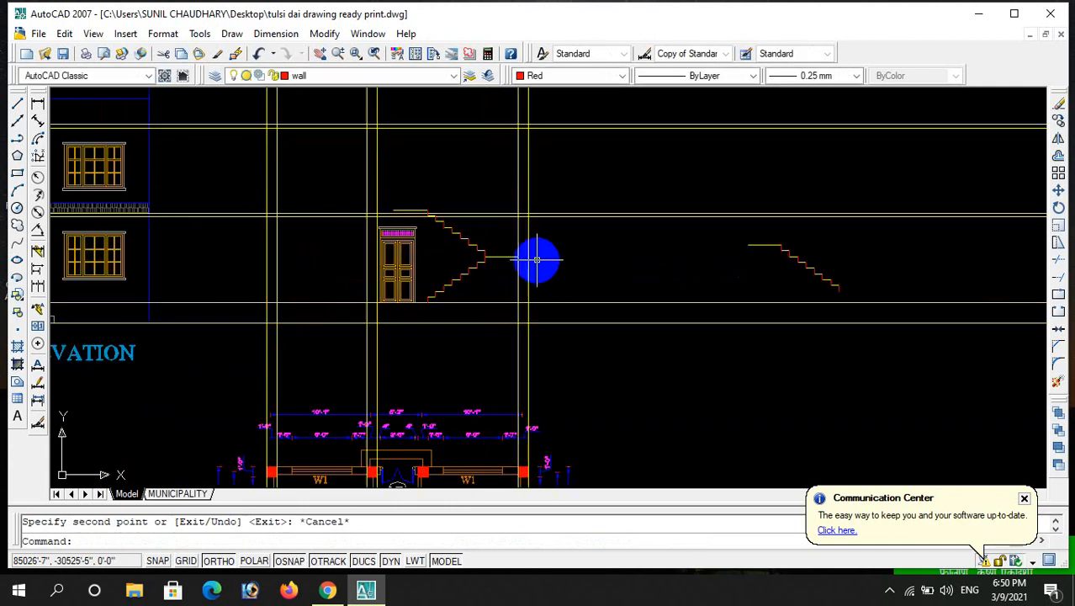
pyautogui.scroll(3, 826, 296)
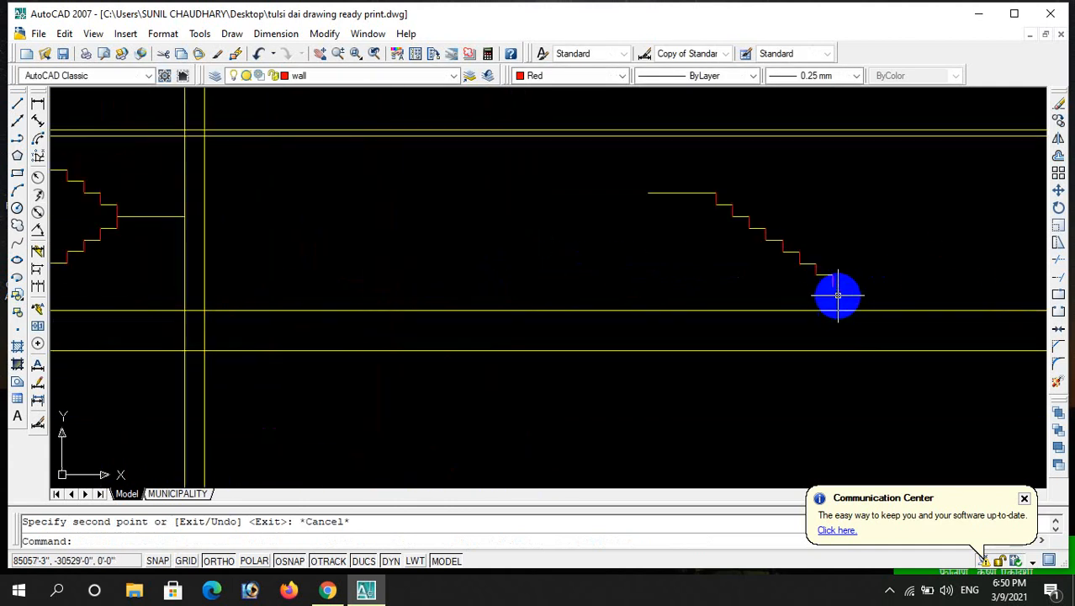
pyautogui.click(838, 292)
pyautogui.click(613, 179)
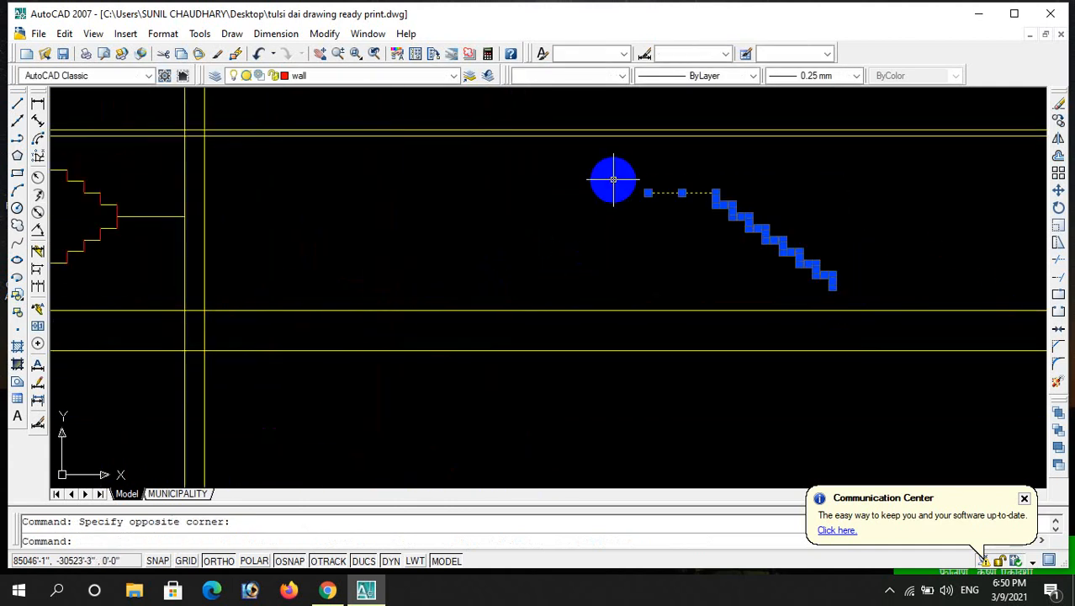
pyautogui.press('Delete')
pyautogui.scroll(-4, 797, 239)
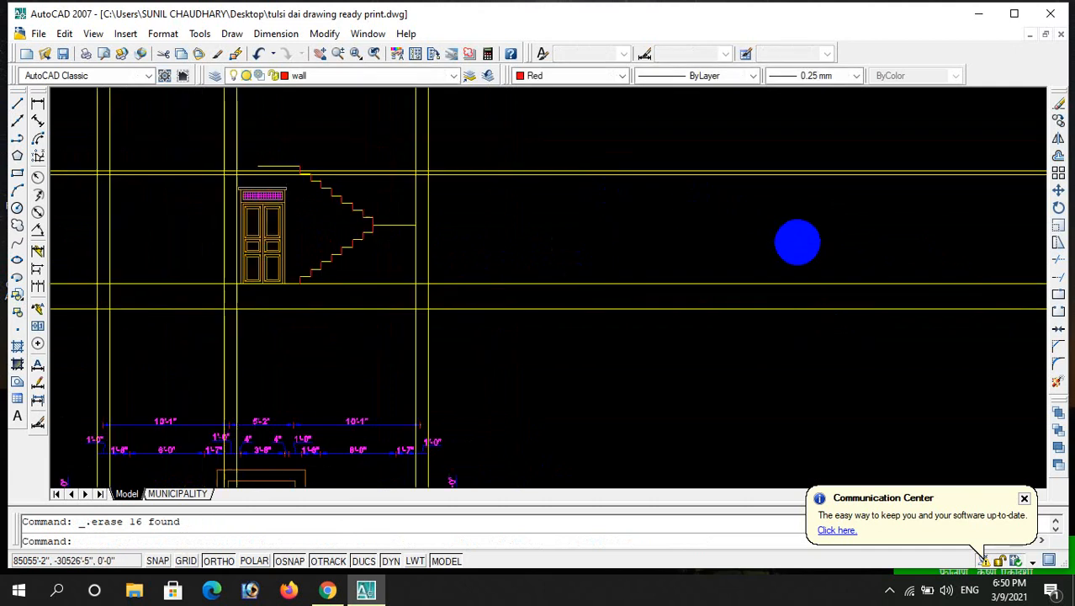
# - Erase the horizontal floor and roof projection lines above the ground level, running from the north elevation across the section
pyautogui.scroll(-3, 355, 211)
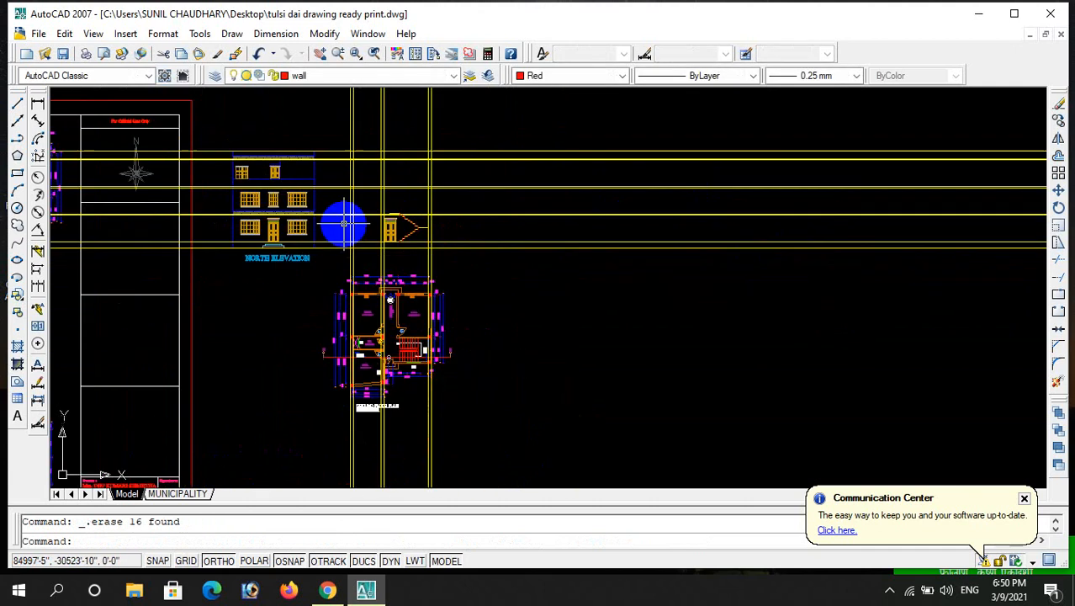
pyautogui.scroll(3, 339, 209)
pyautogui.scroll(4, 417, 217)
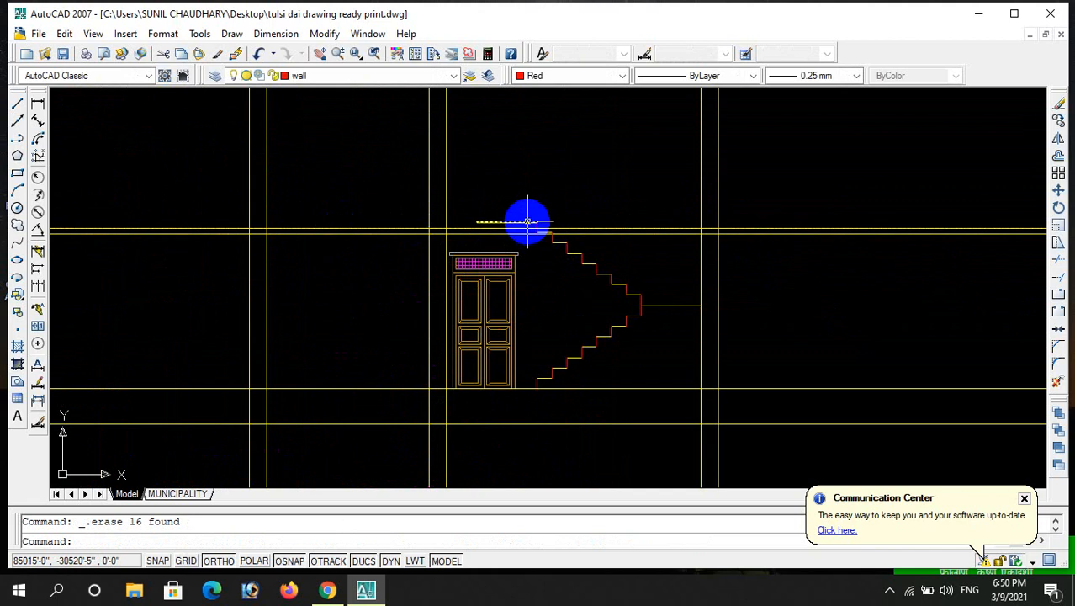
pyautogui.scroll(-4, 423, 242)
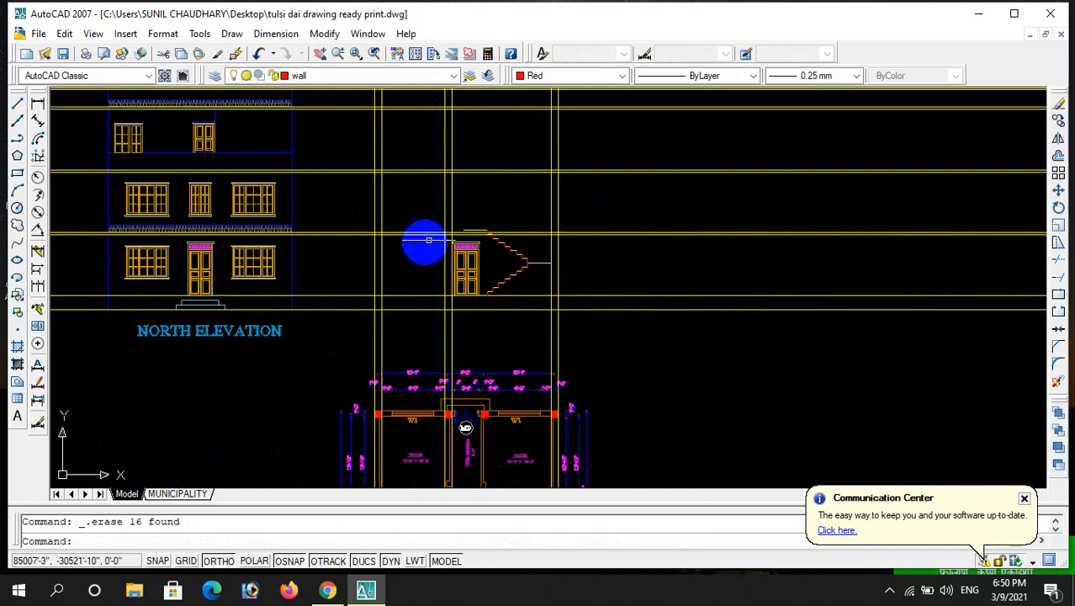
pyautogui.scroll(-2, 242, 196)
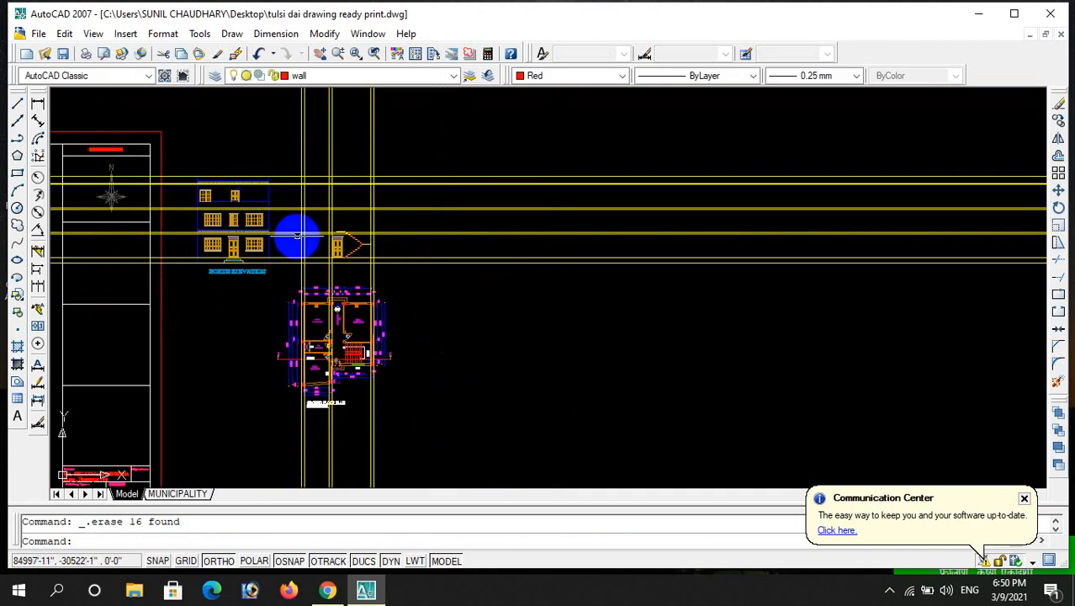
pyautogui.scroll(2, 297, 227)
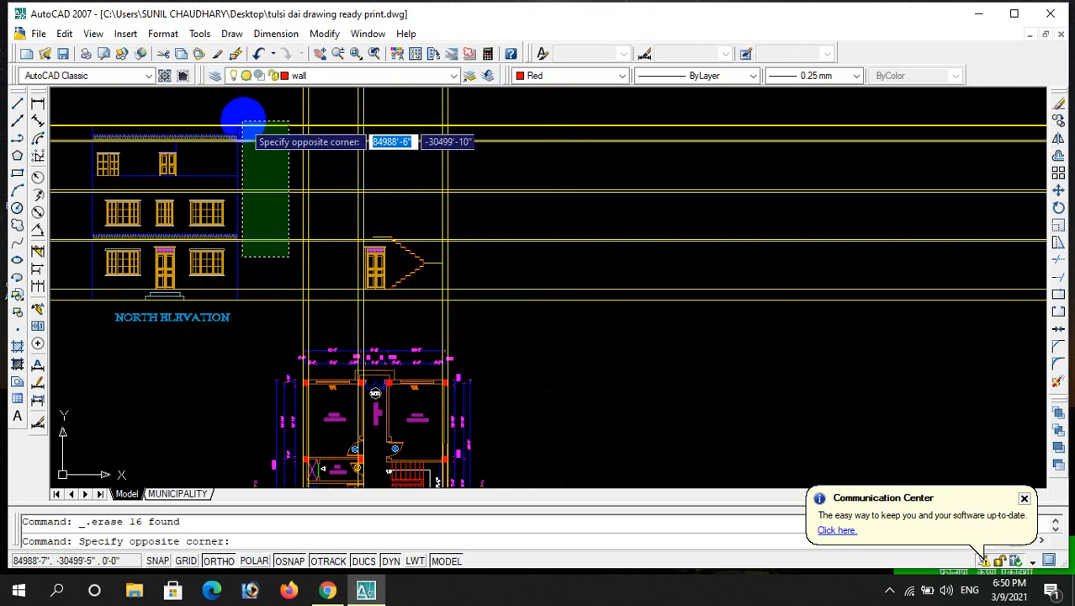
pyautogui.click(248, 111)
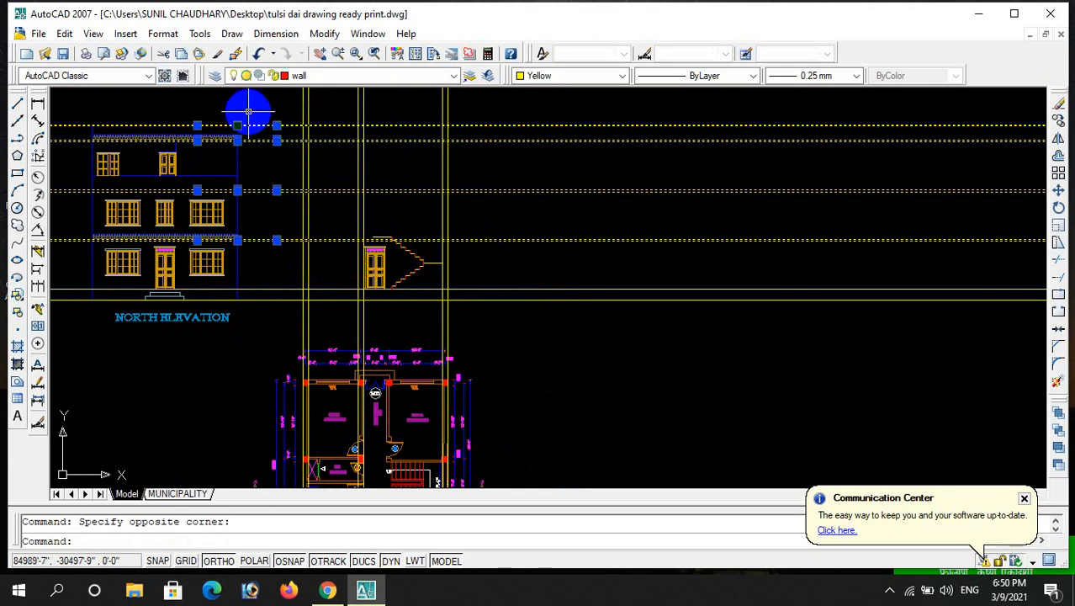
pyautogui.press('Delete')
# - Draw a horizontal construction line through the landing line at the top of the second stair flight
pyautogui.scroll(2, 380, 242)
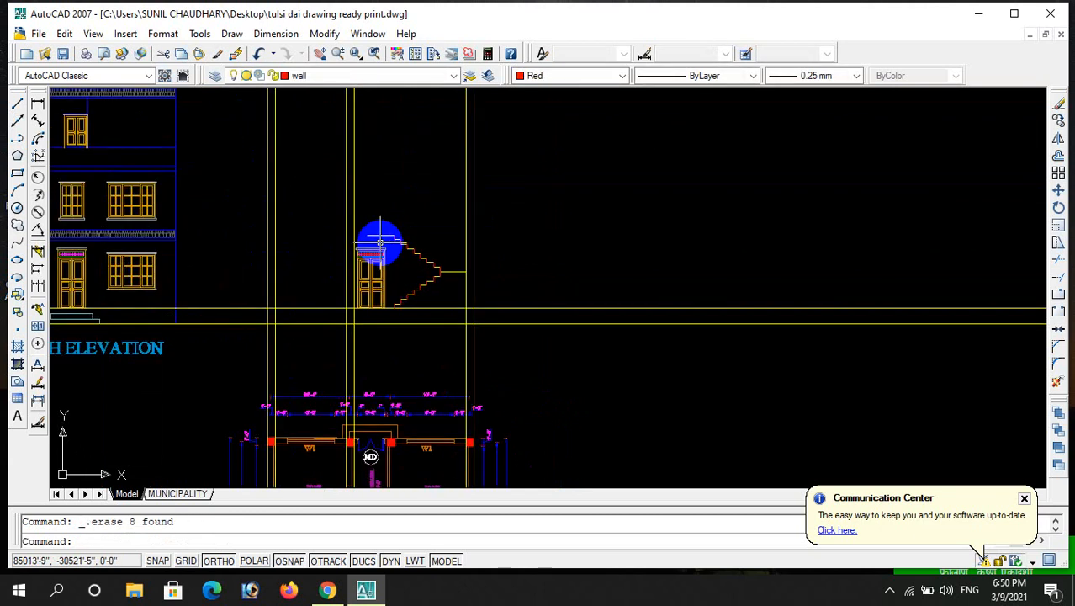
pyautogui.scroll(2, 380, 242)
pyautogui.write('xl')
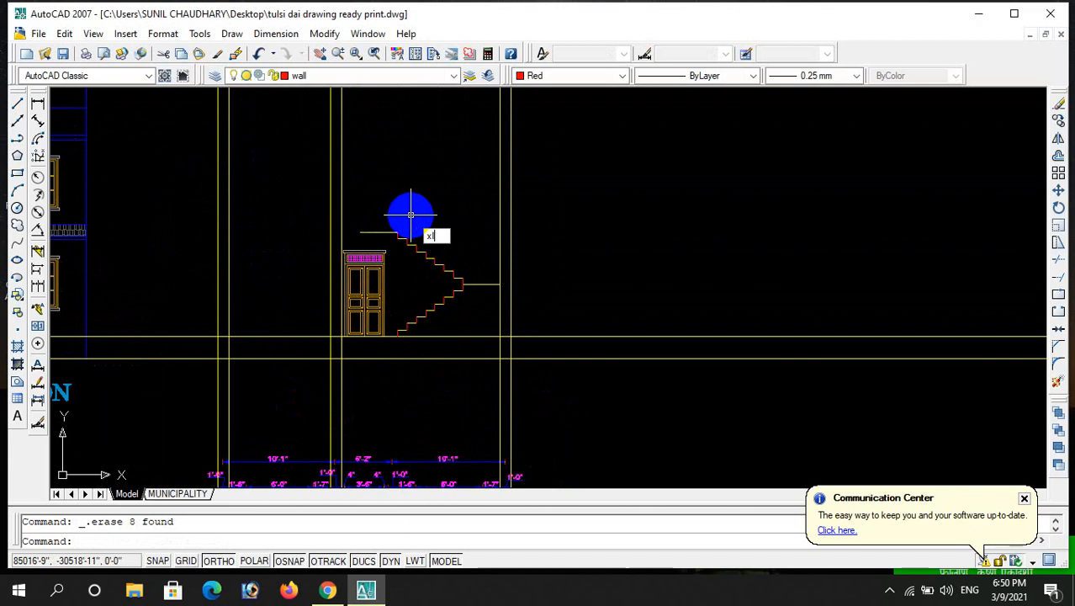
pyautogui.press('Return')
pyautogui.write('h')
pyautogui.press('Return')
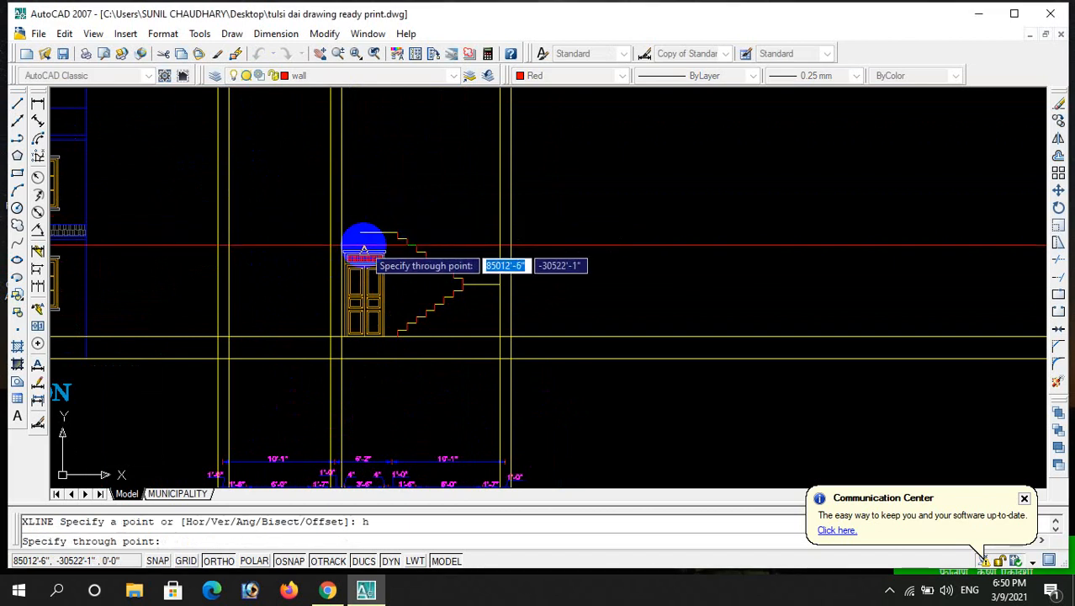
pyautogui.scroll(3, 360, 240)
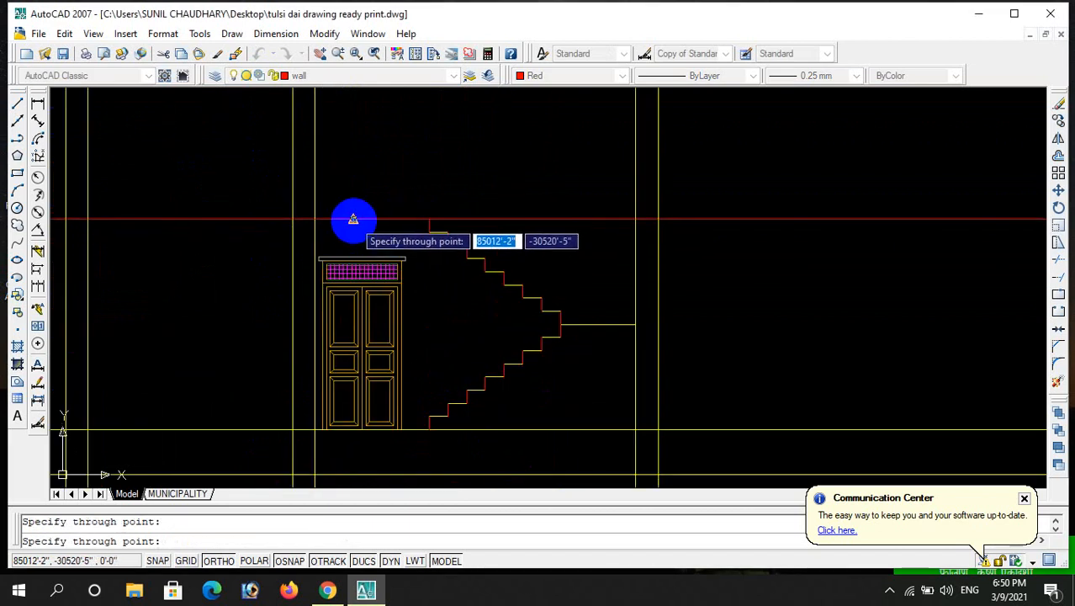
pyautogui.click(354, 219)
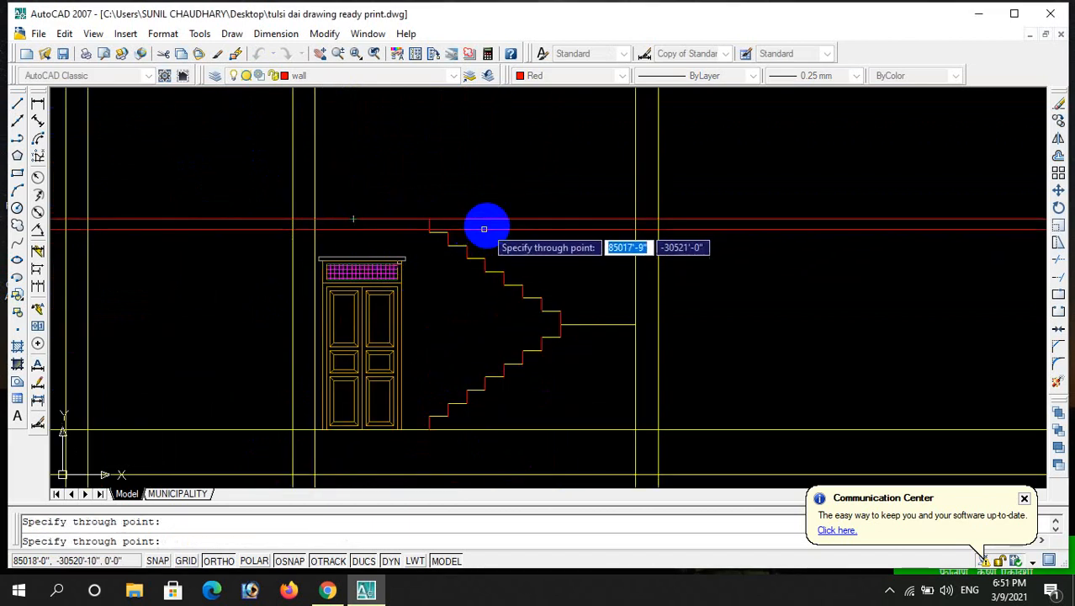
pyautogui.scroll(-2, 483, 228)
pyautogui.scroll(-2, 509, 197)
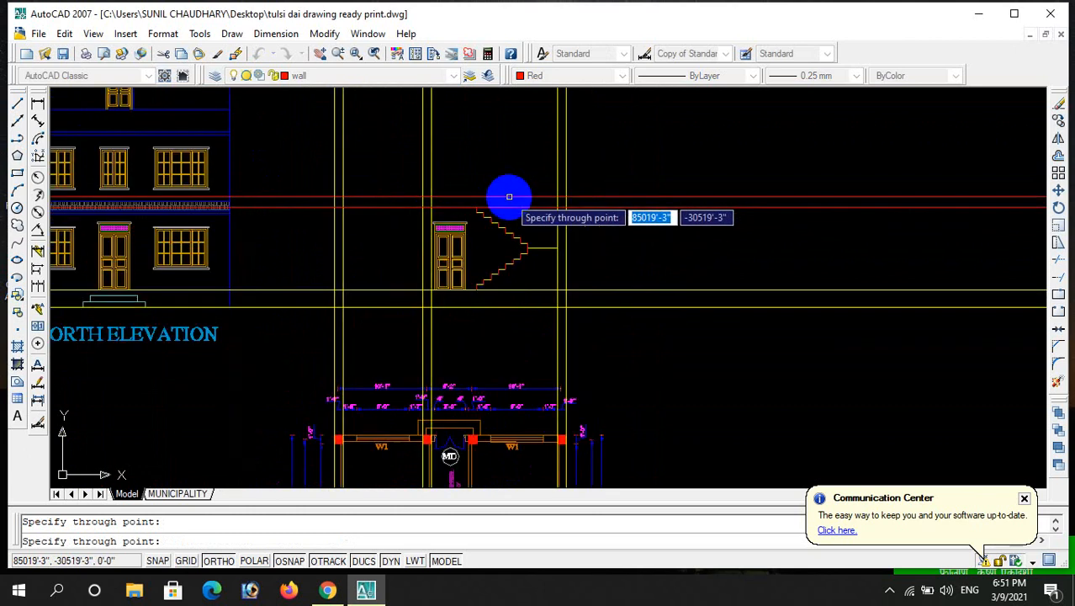
pyautogui.scroll(4, 509, 196)
pyautogui.press('Escape')
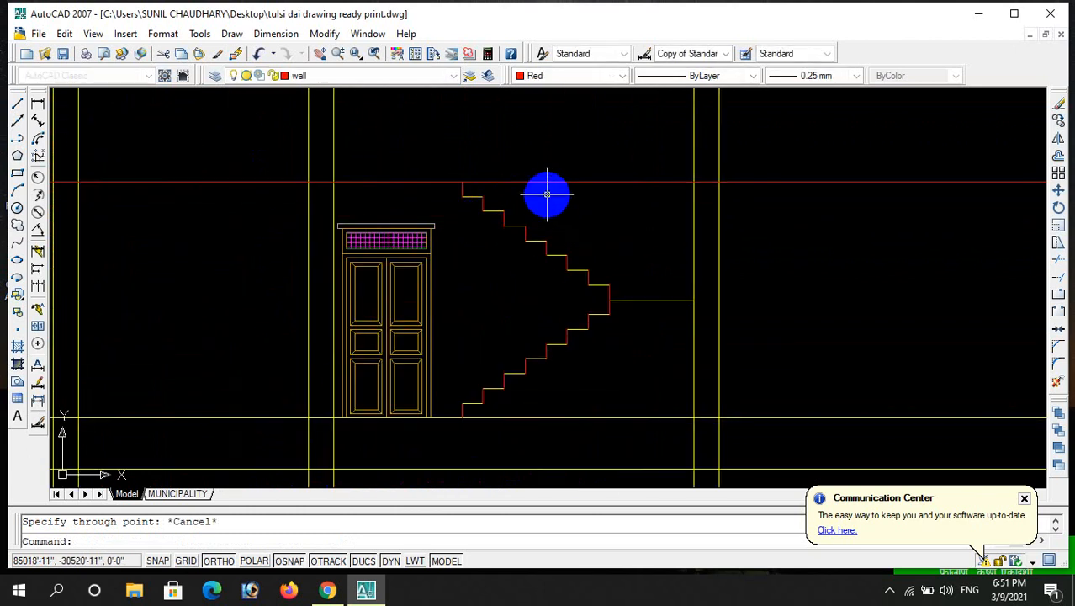
# - Trim the red floor line between the second flight's top riser and the inner face of the section's right wall
pyautogui.write('tr')
pyautogui.press('Return')
pyautogui.press('Return')
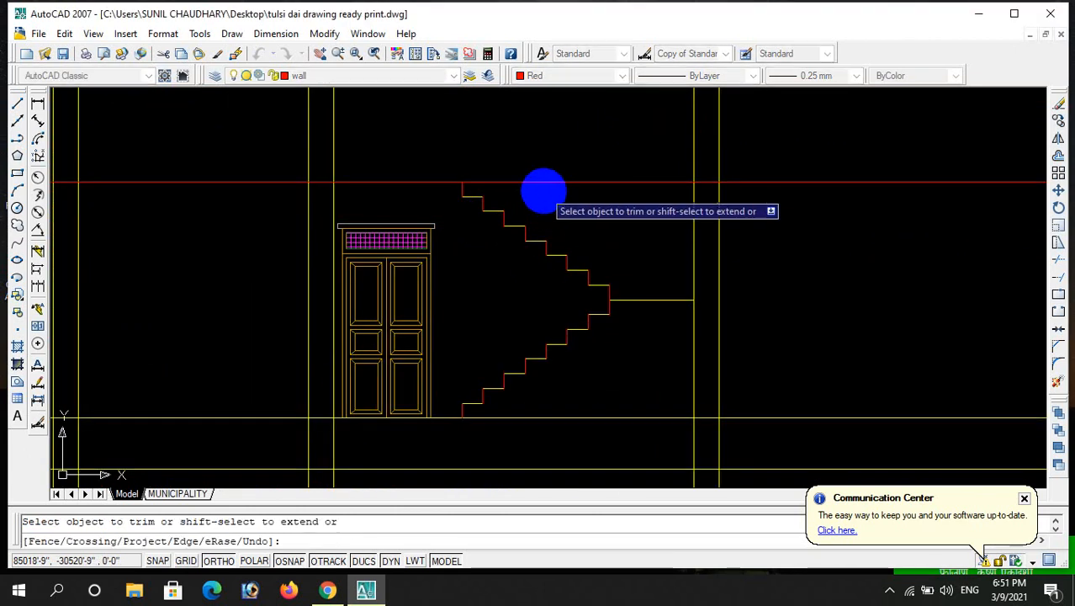
pyautogui.click(543, 182)
pyautogui.press('Escape')
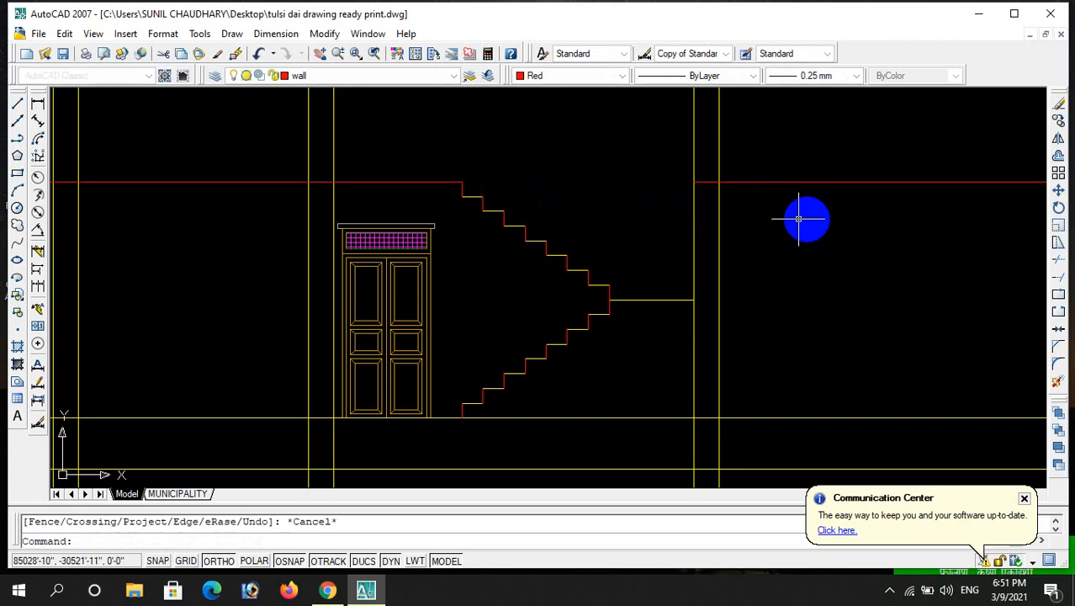
# - Trim the red floor line beyond the right wall's outer face and between the north elevation and the section's left wall
pyautogui.click(874, 206)
pyautogui.click(829, 159)
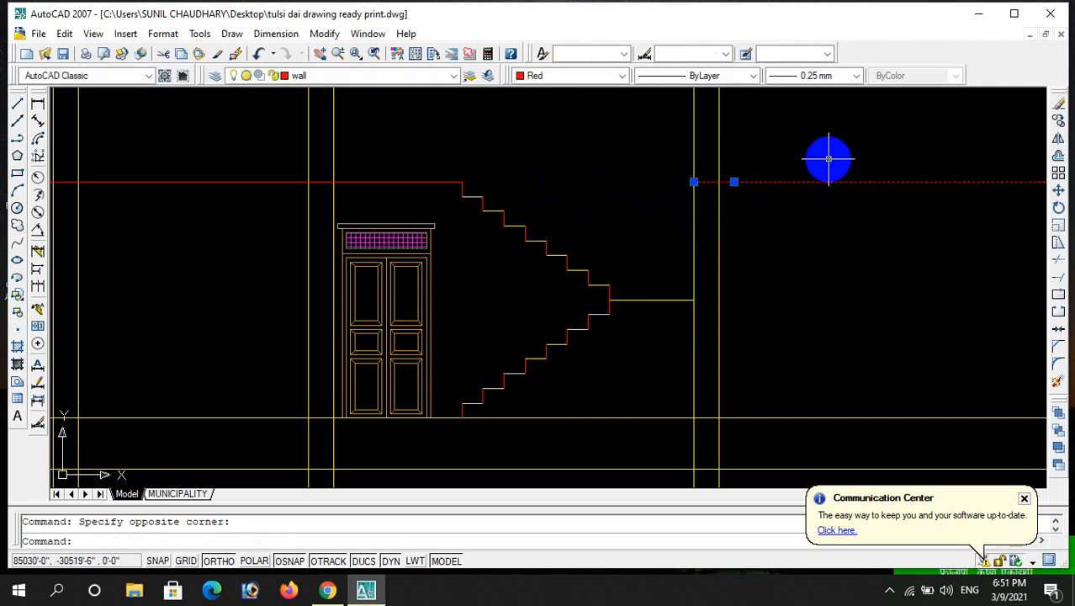
pyautogui.write('tr')
pyautogui.press('Return')
pyautogui.press('Return')
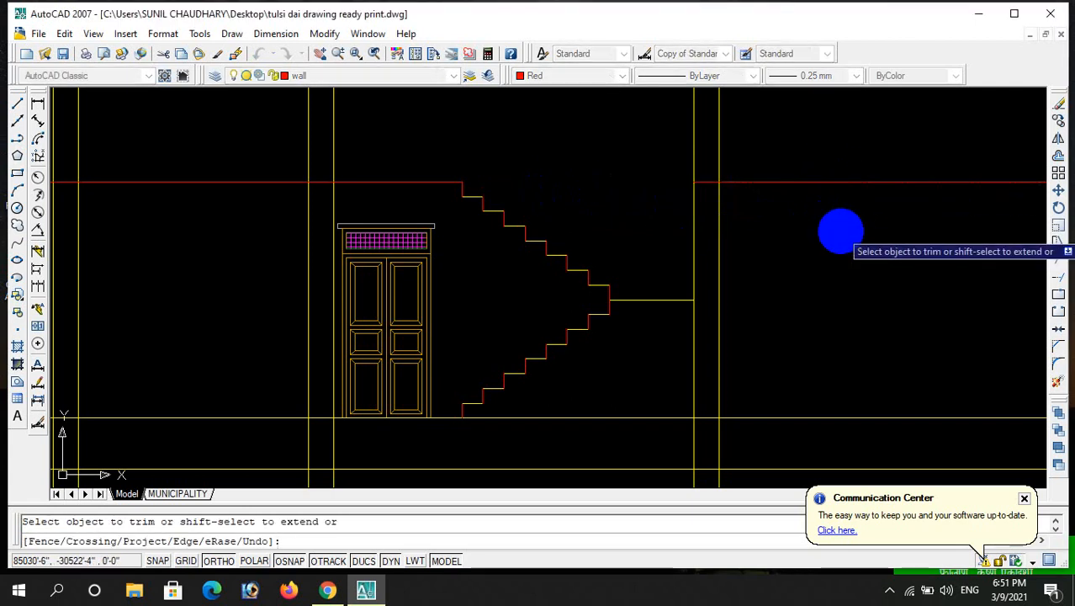
pyautogui.scroll(-1, 782, 172)
pyautogui.scroll(-3, 464, 209)
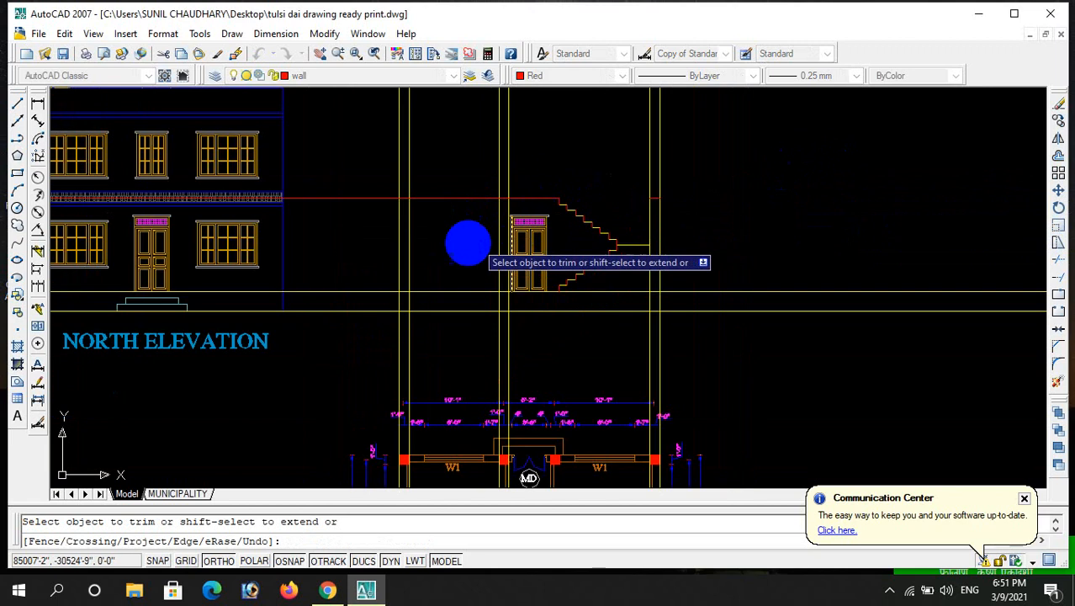
pyautogui.click(367, 211)
pyautogui.click(343, 164)
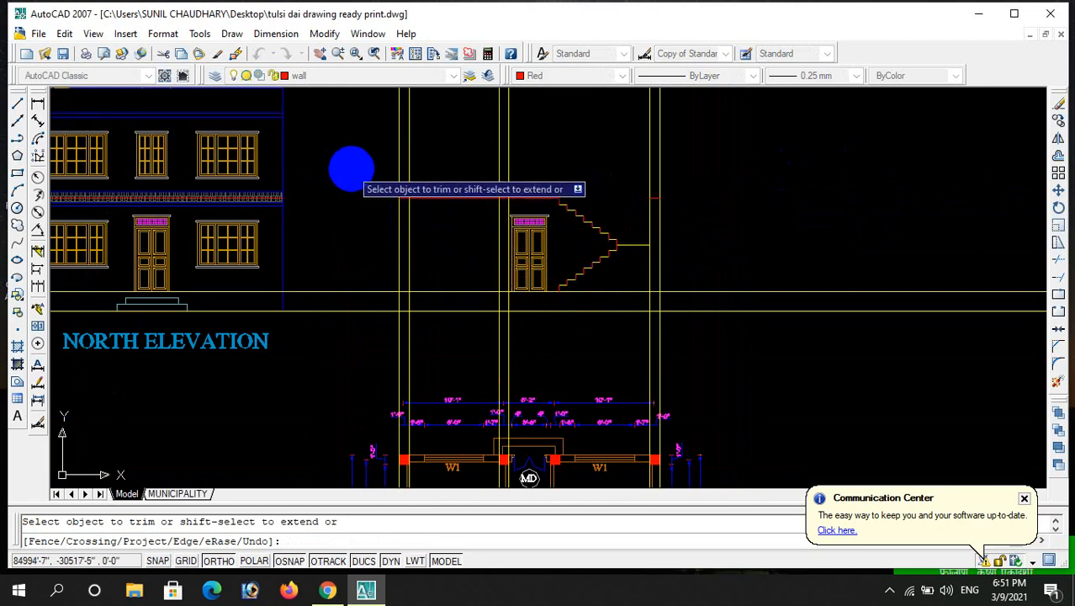
pyautogui.press('Escape')
# - Offset the section's red floor line 5" downward to form the slab thickness
pyautogui.scroll(-3, 388, 206)
pyautogui.scroll(1, 376, 217)
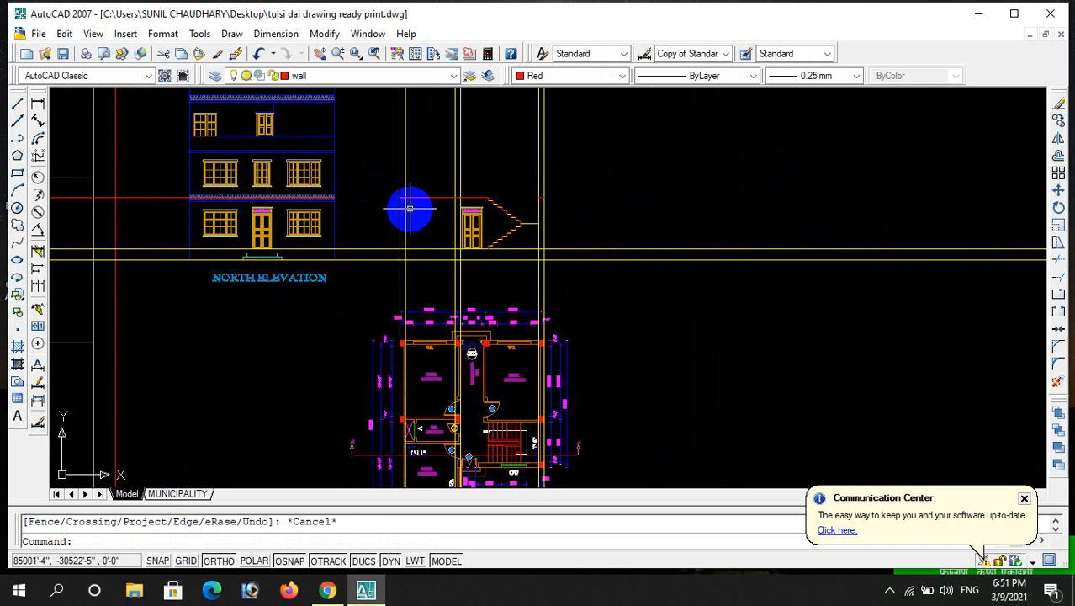
pyautogui.scroll(3, 425, 206)
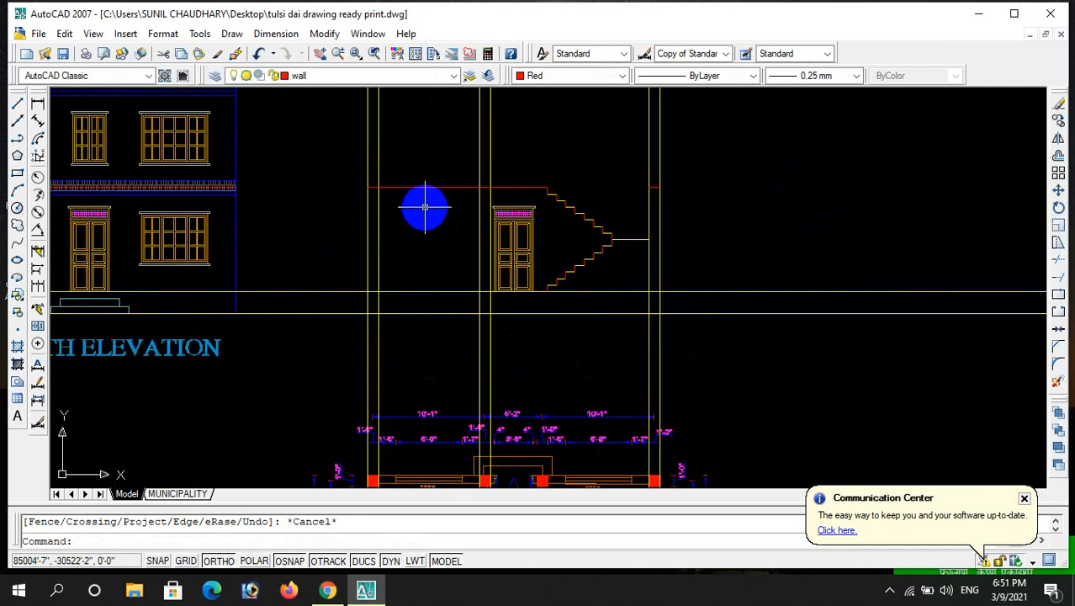
pyautogui.write('o')
pyautogui.press('Return')
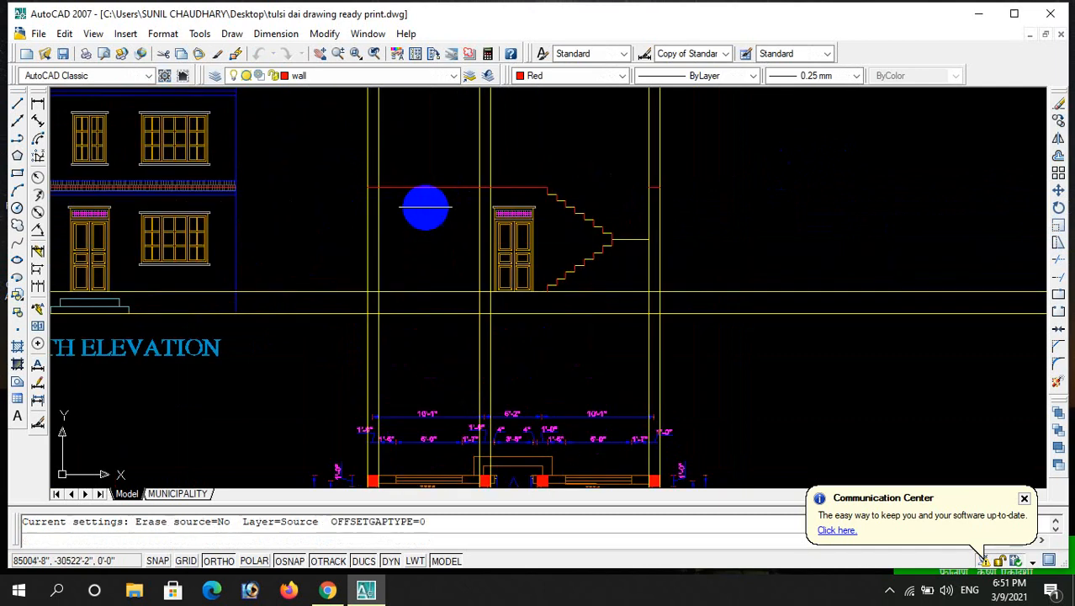
pyautogui.write('5')
pyautogui.press('Return')
pyautogui.scroll(2, 425, 201)
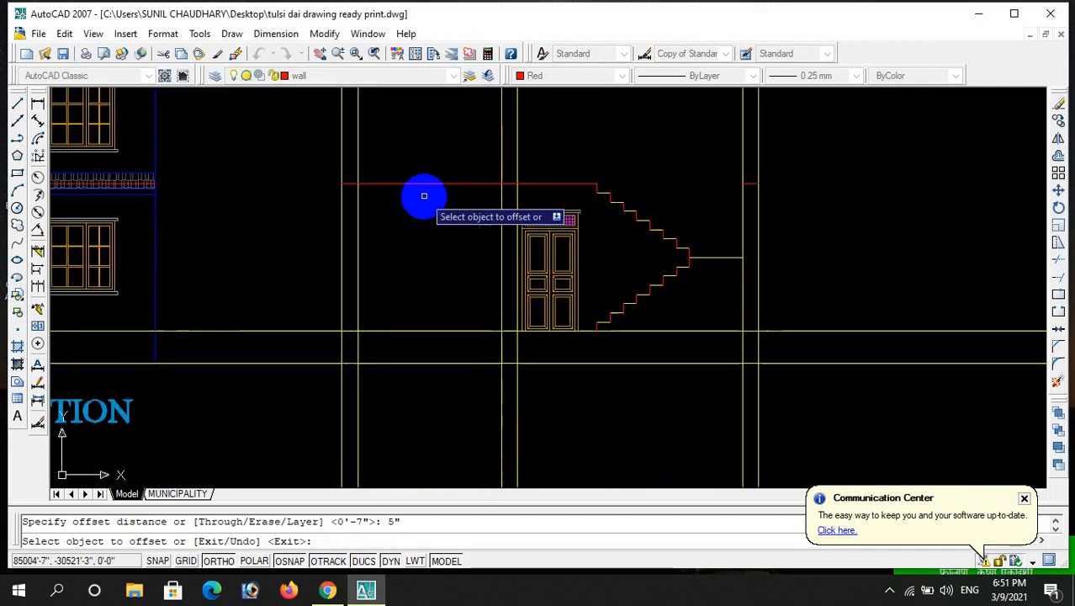
pyautogui.click(424, 183)
pyautogui.click(426, 200)
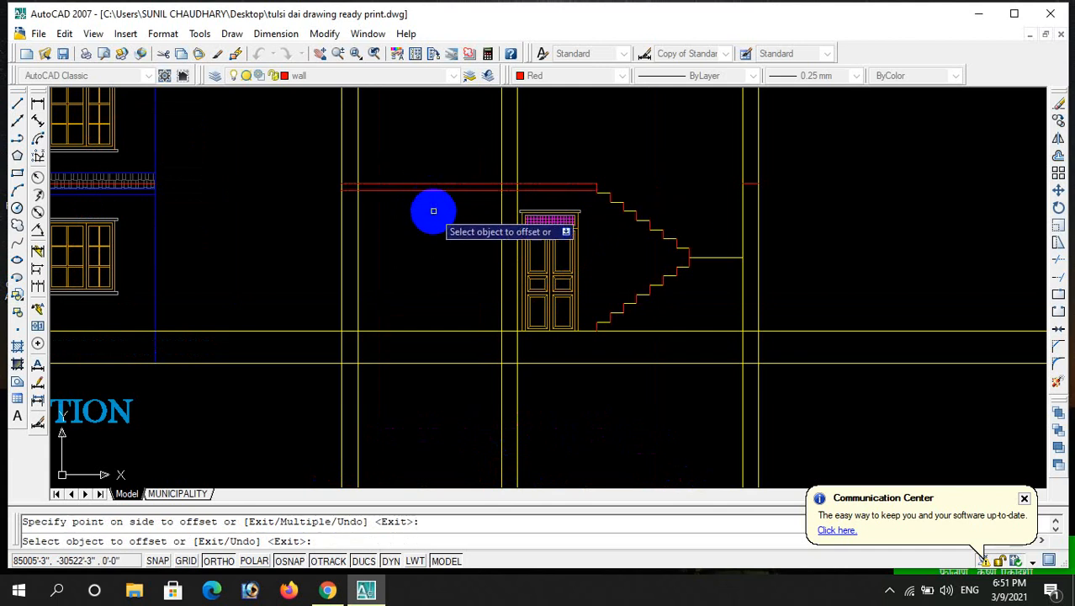
pyautogui.press('Escape')
# - Erase the leftover red line segment running through the north elevation and the drawing sheet
pyautogui.scroll(-3, 630, 207)
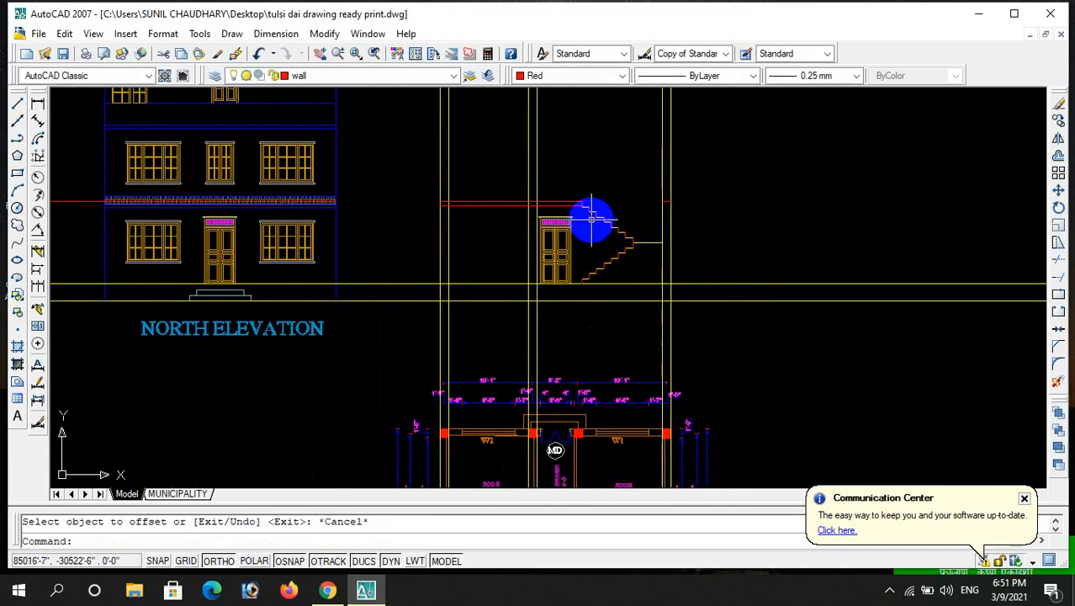
pyautogui.scroll(-7, 588, 236)
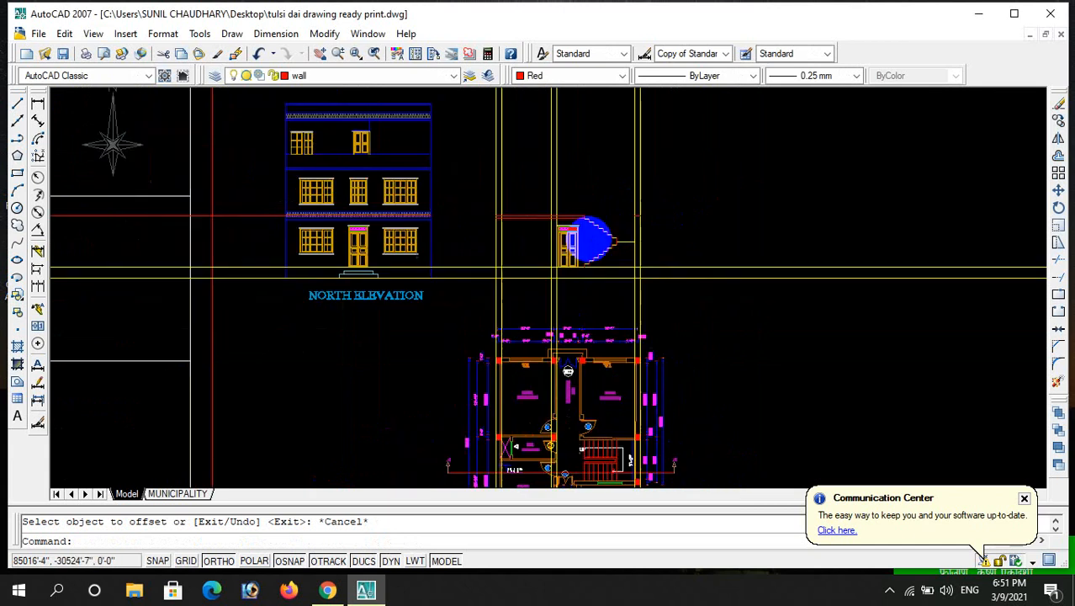
pyautogui.scroll(5, 583, 329)
pyautogui.scroll(-4, 596, 252)
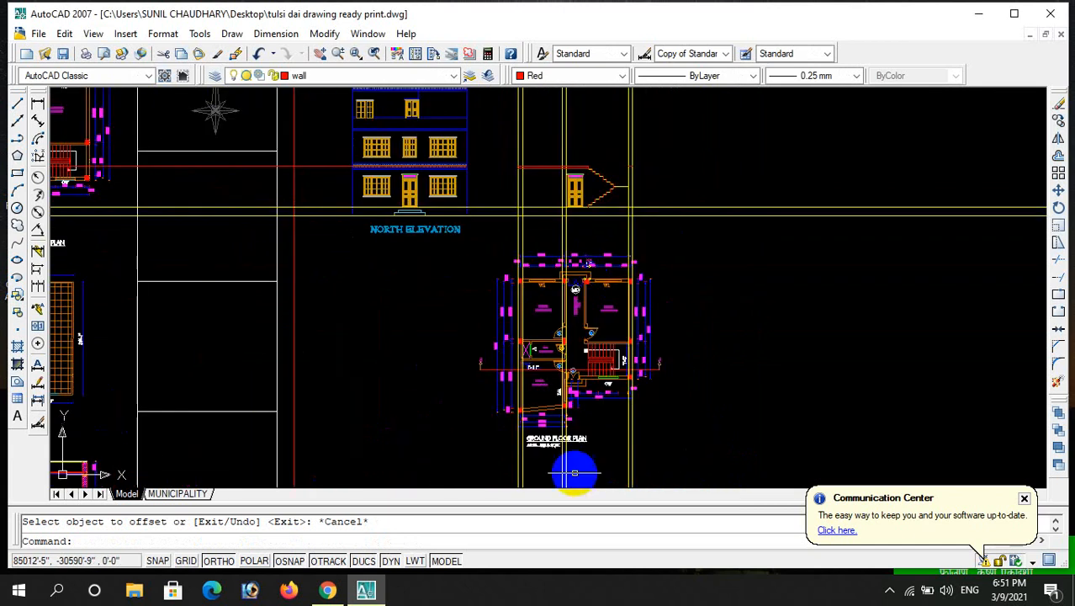
pyautogui.scroll(2, 524, 199)
pyautogui.scroll(-2, 555, 183)
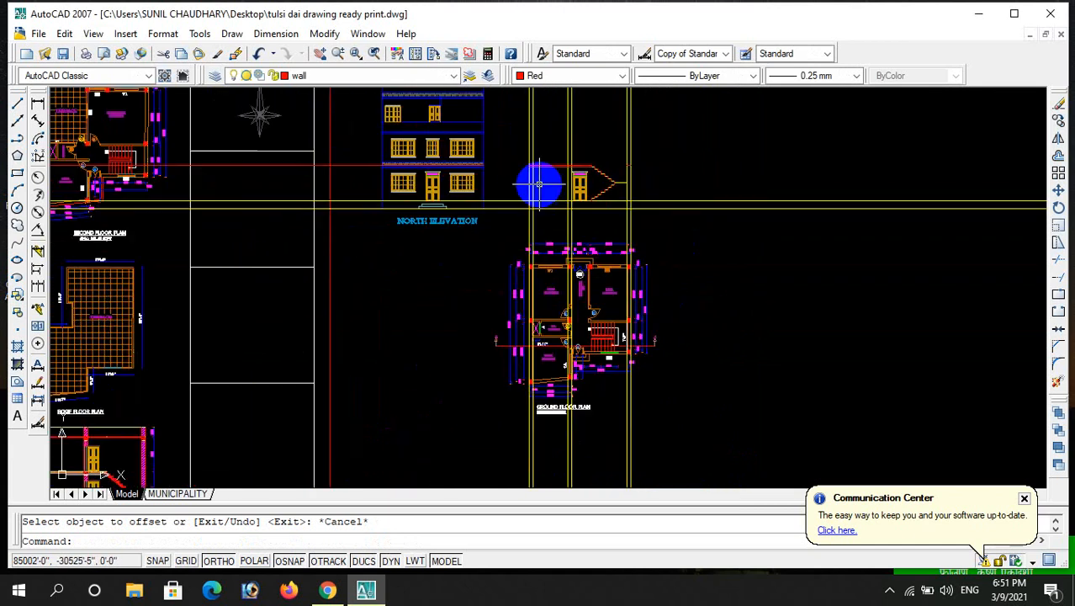
pyautogui.scroll(2, 526, 168)
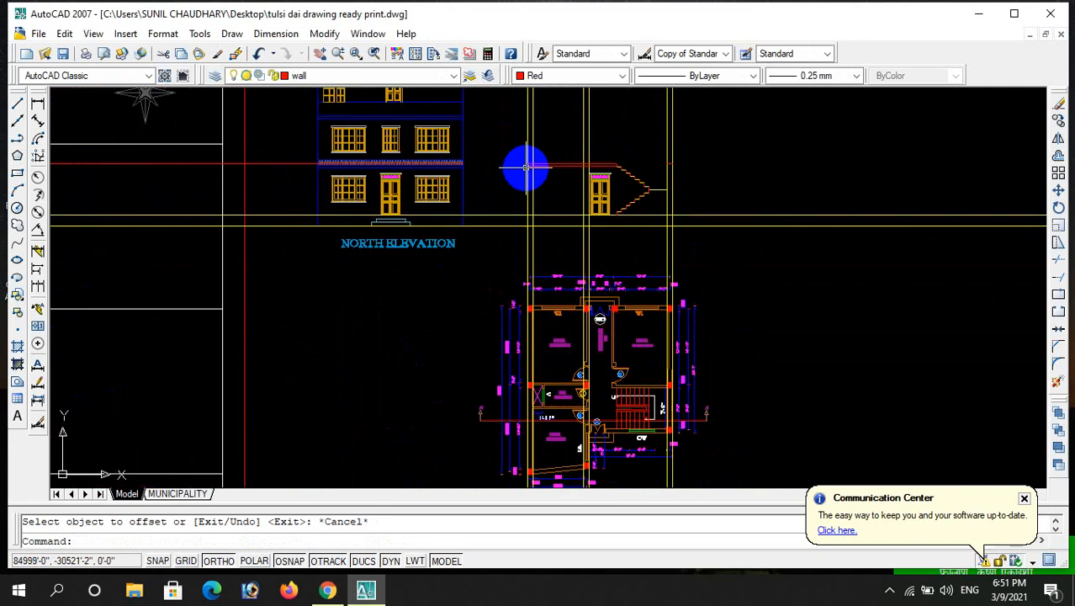
pyautogui.scroll(-3, 559, 182)
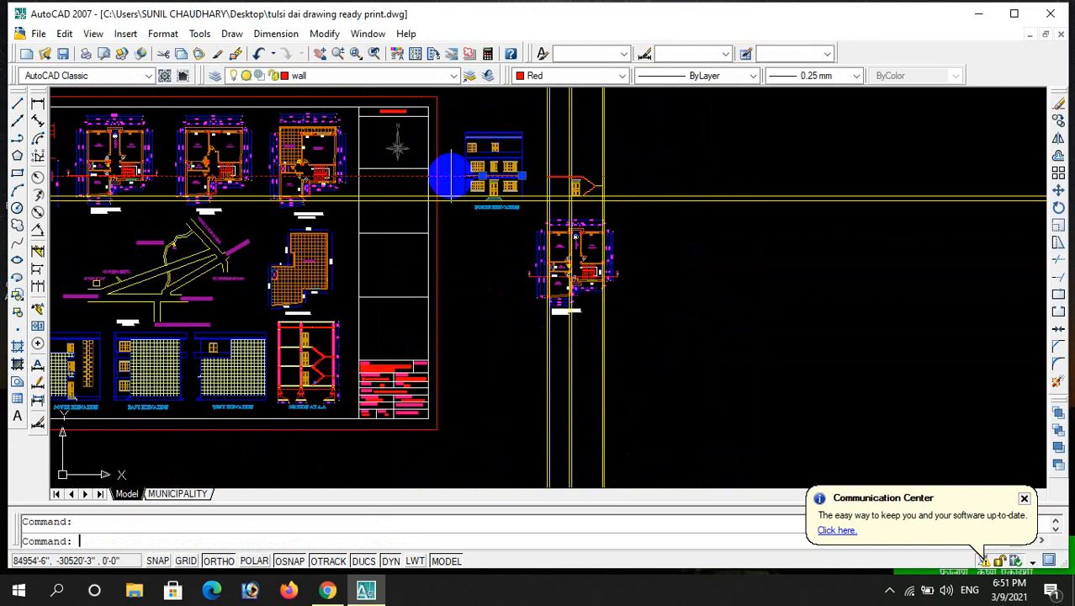
pyautogui.press('Delete')
# - Trim the yellow ground lines between the north elevation and the section and beyond the right wall, and erase the red floor-line stub within that wall
pyautogui.scroll(2, 526, 177)
pyautogui.write('tr')
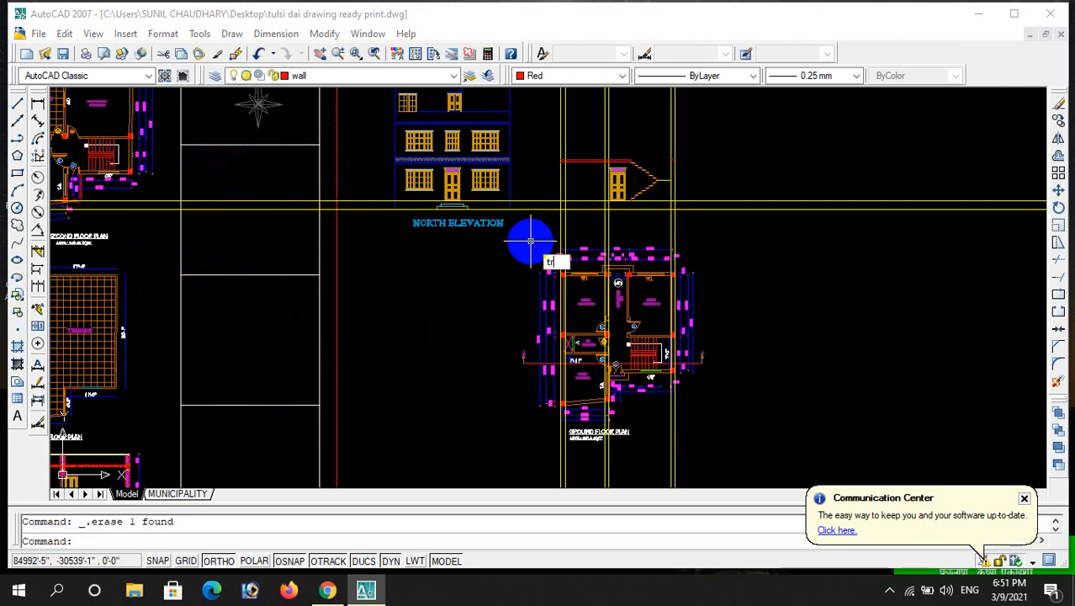
pyautogui.press('Return')
pyautogui.press('Return')
pyautogui.click(525, 200)
pyautogui.click(607, 179)
pyautogui.click(801, 227)
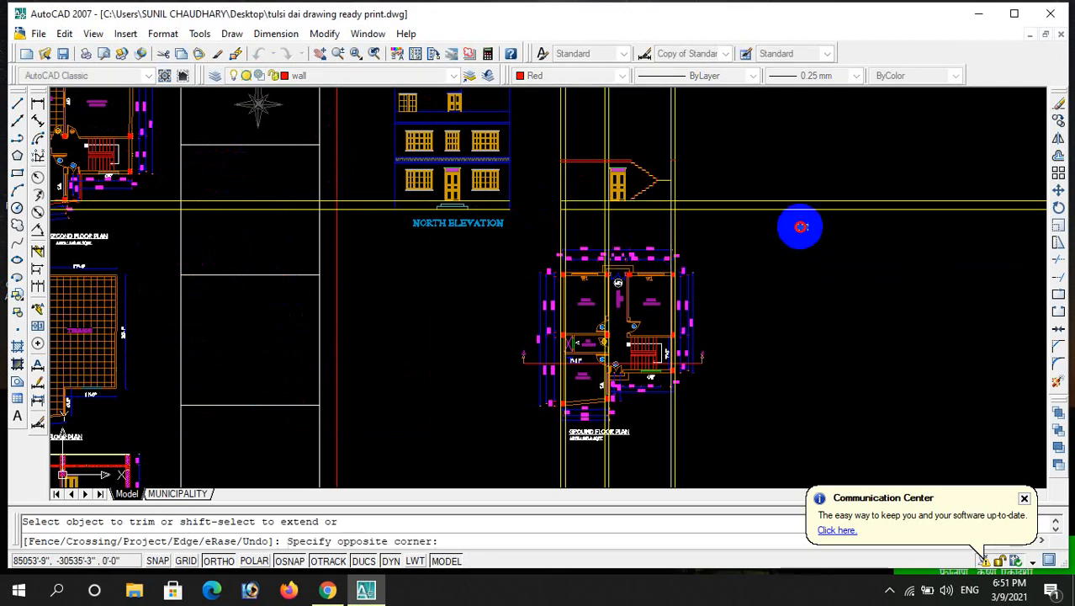
pyautogui.click(725, 149)
pyautogui.scroll(3, 691, 151)
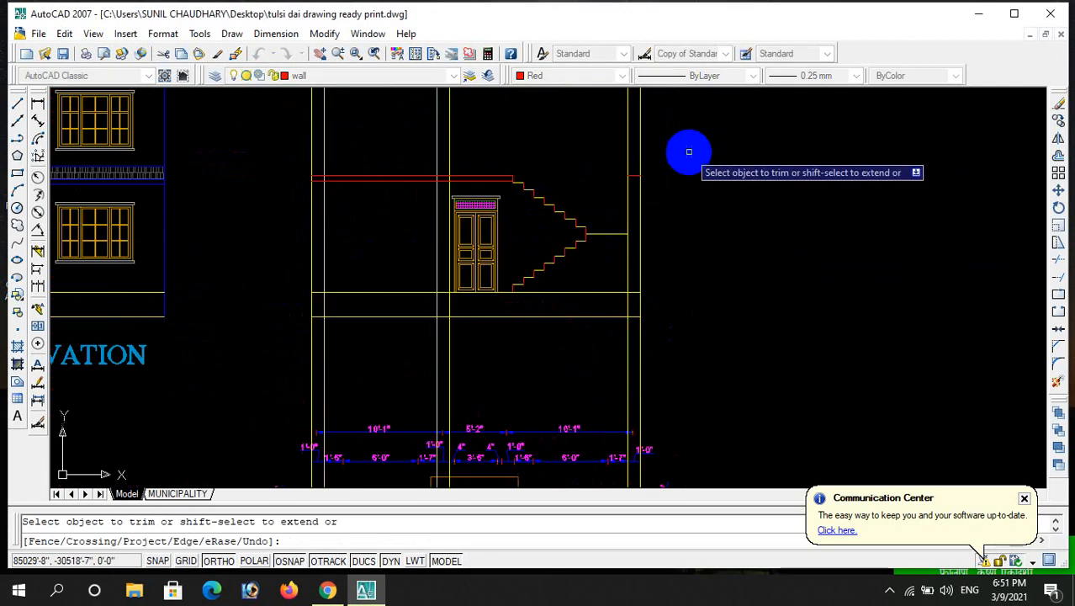
pyautogui.press('Escape')
pyautogui.scroll(3, 664, 175)
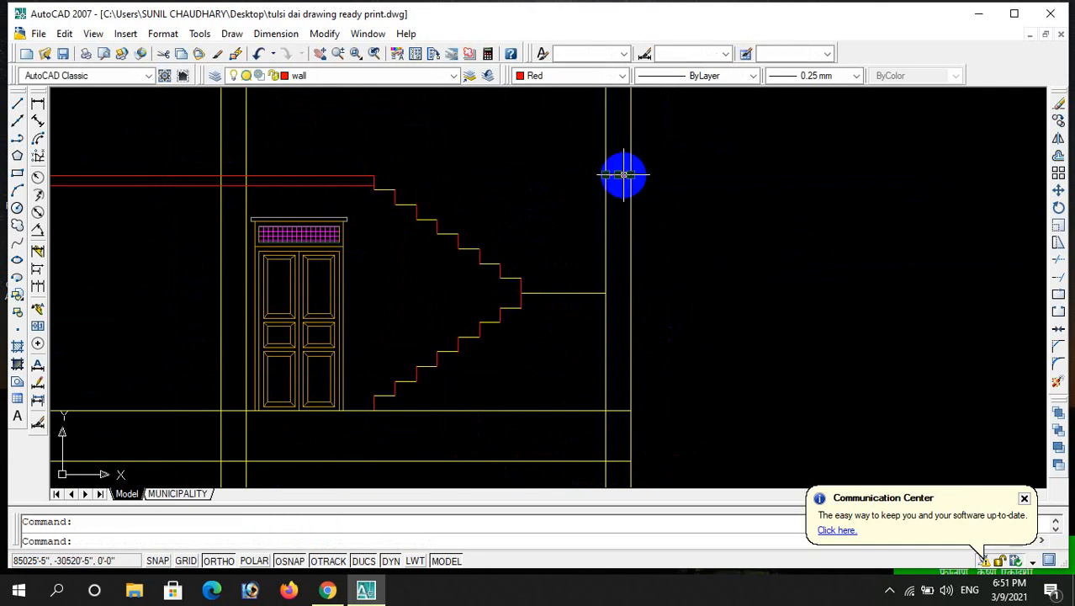
pyautogui.press('Delete')
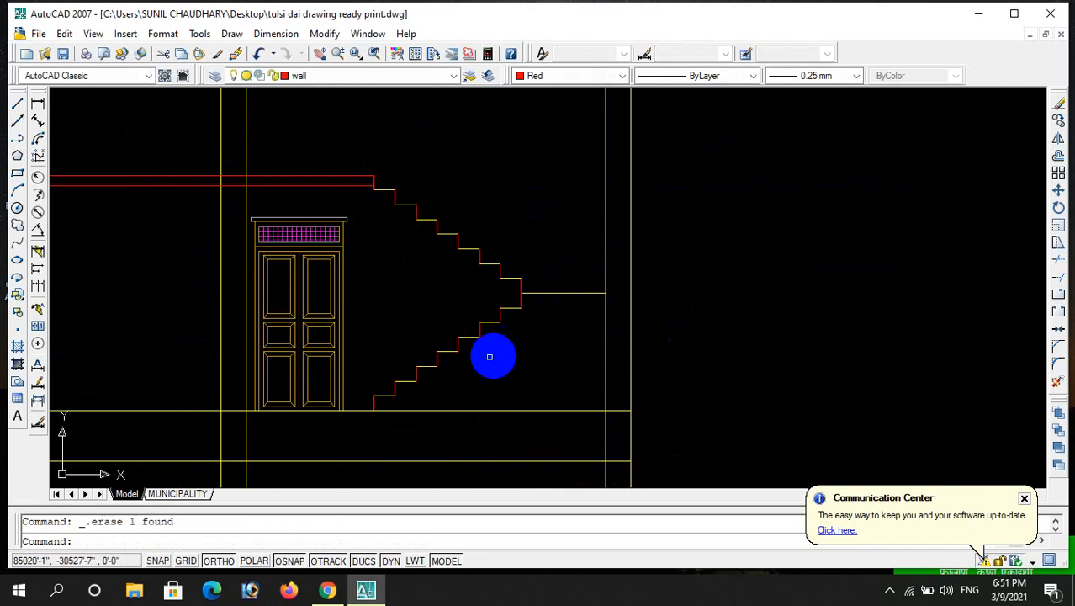
# - Draw a sloping line under the lower flight from the first riser's base to the bottom of the top riser at the landing
pyautogui.click(16, 105)
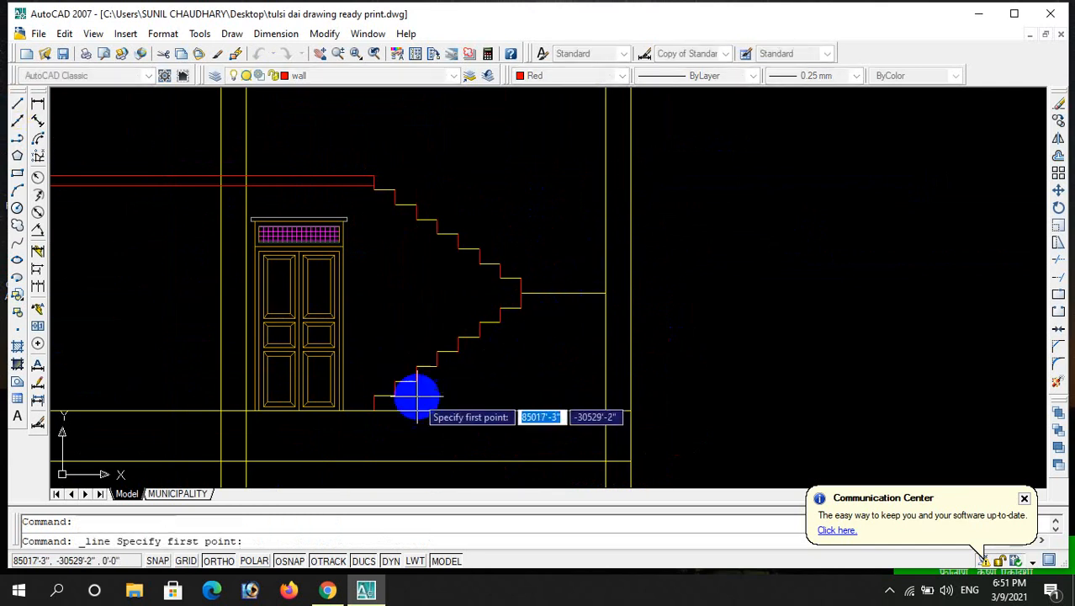
pyautogui.click(375, 409)
pyautogui.click(522, 320)
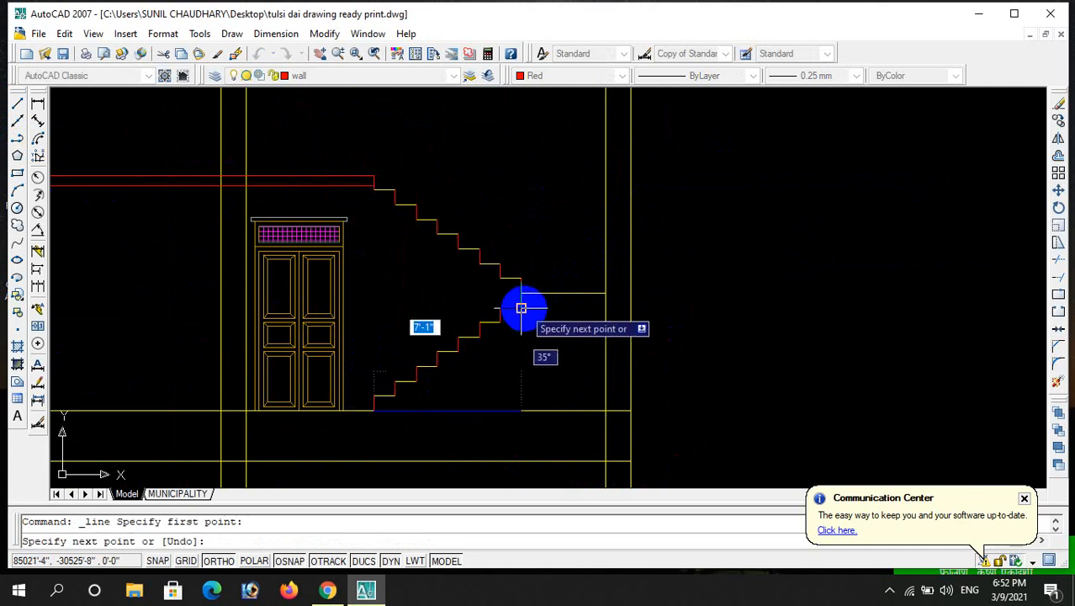
pyautogui.click(522, 308)
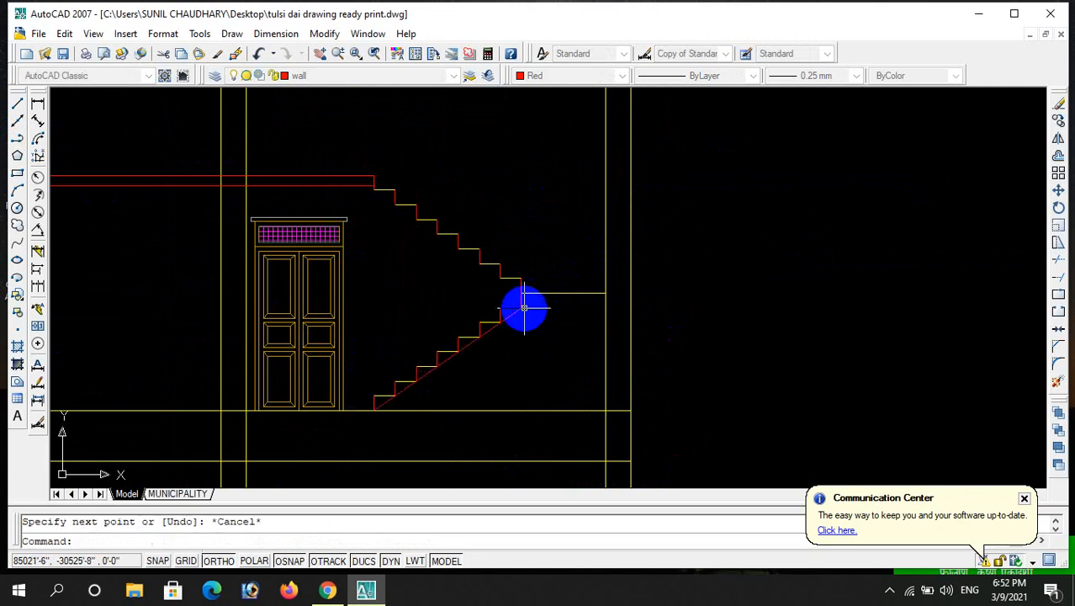
pyautogui.scroll(2, 524, 308)
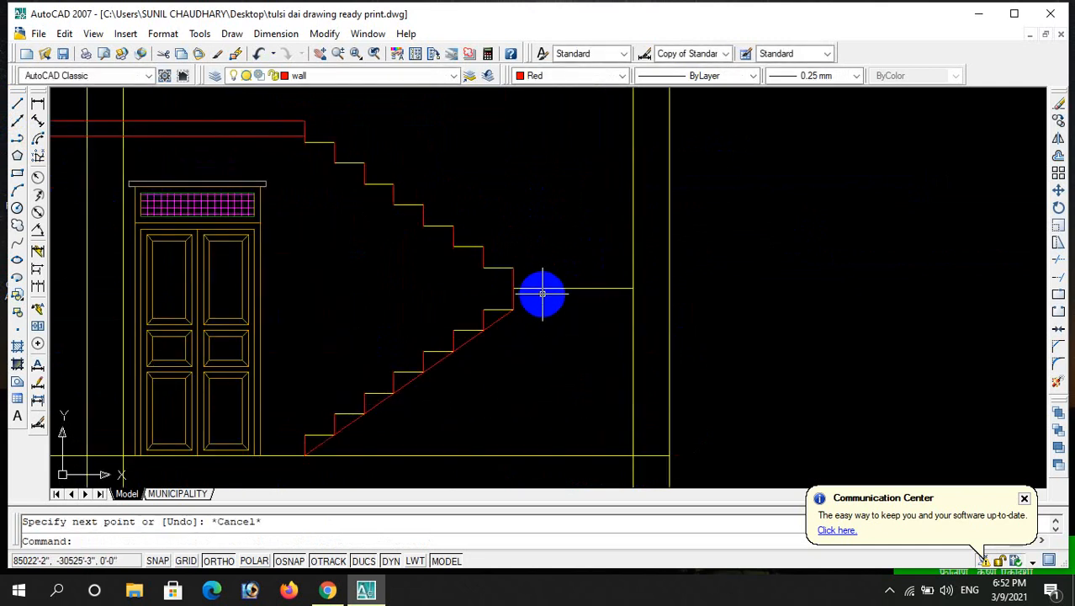
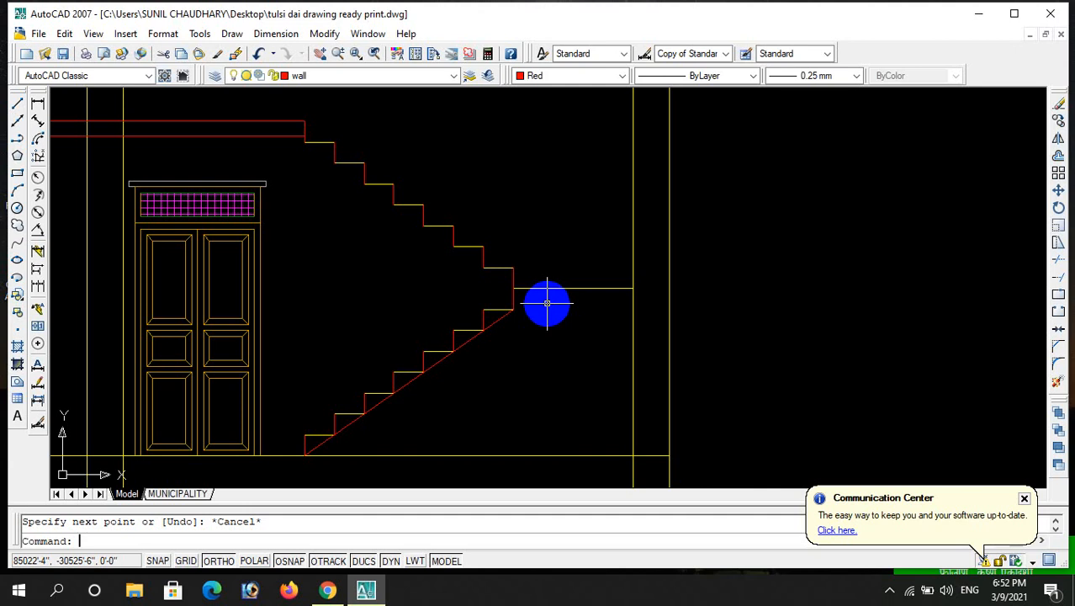
# - Offset the landing line and the lower flight's sloping line 5" downward to form the landing and waist slab thickness
pyautogui.write('o')
pyautogui.press('Return')
pyautogui.press('Return')
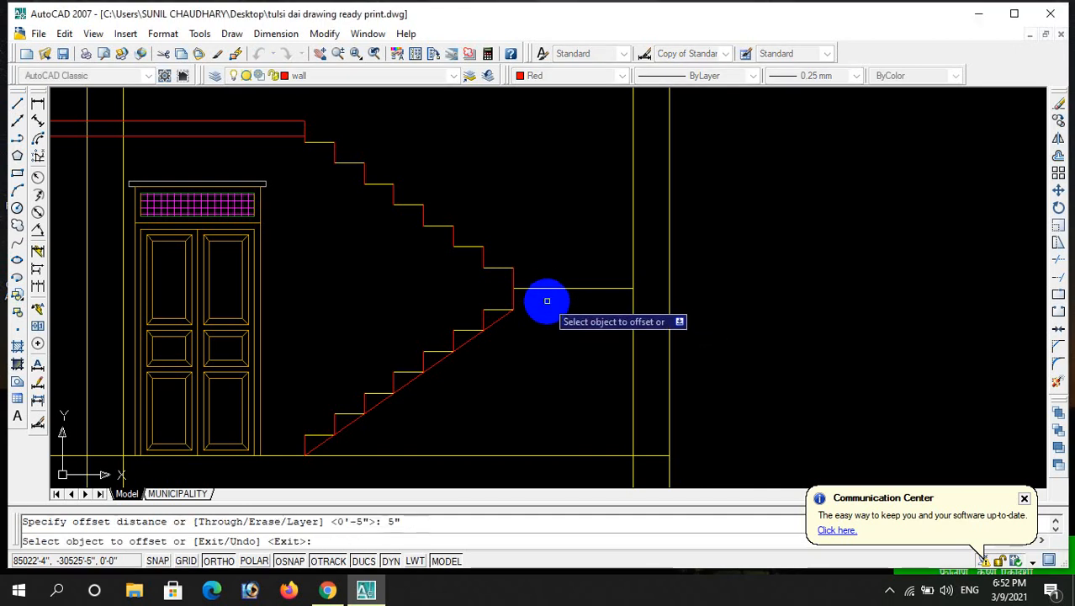
pyautogui.click(547, 289)
pyautogui.click(547, 316)
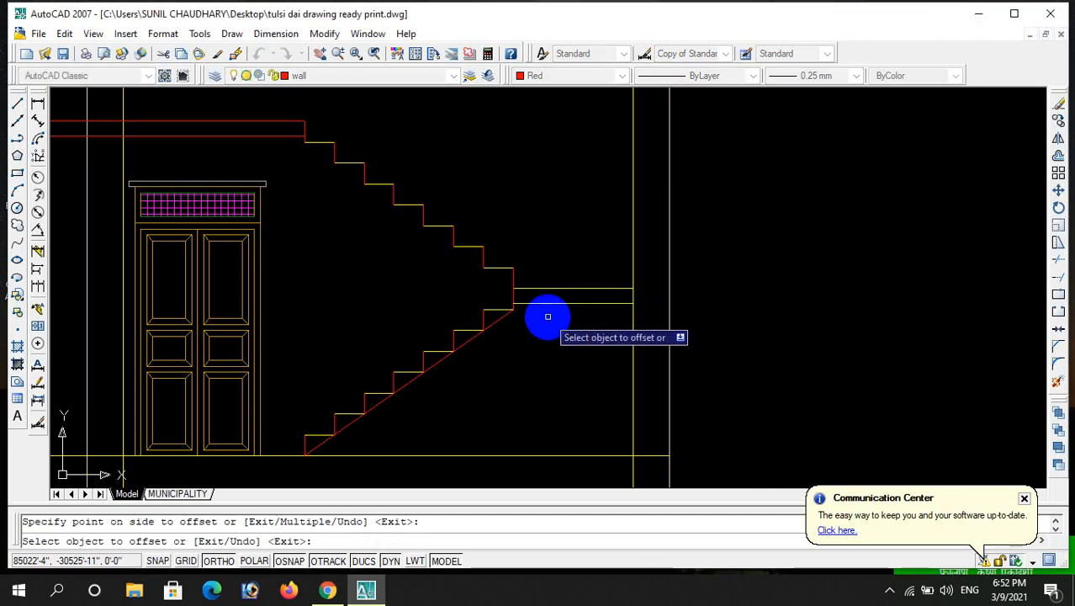
pyautogui.click(497, 321)
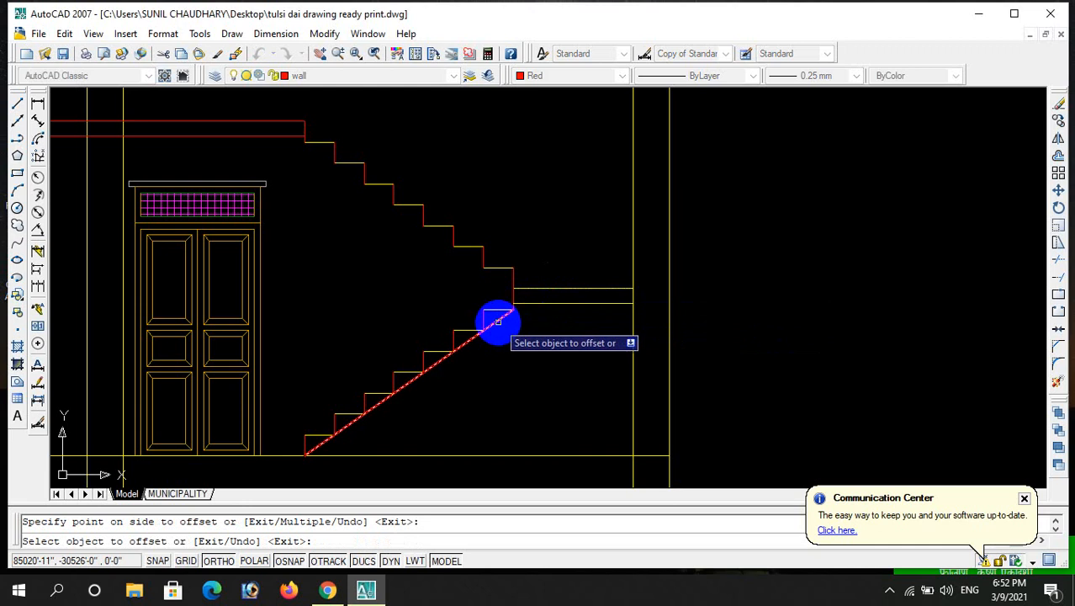
pyautogui.click(539, 340)
pyautogui.press('Escape')
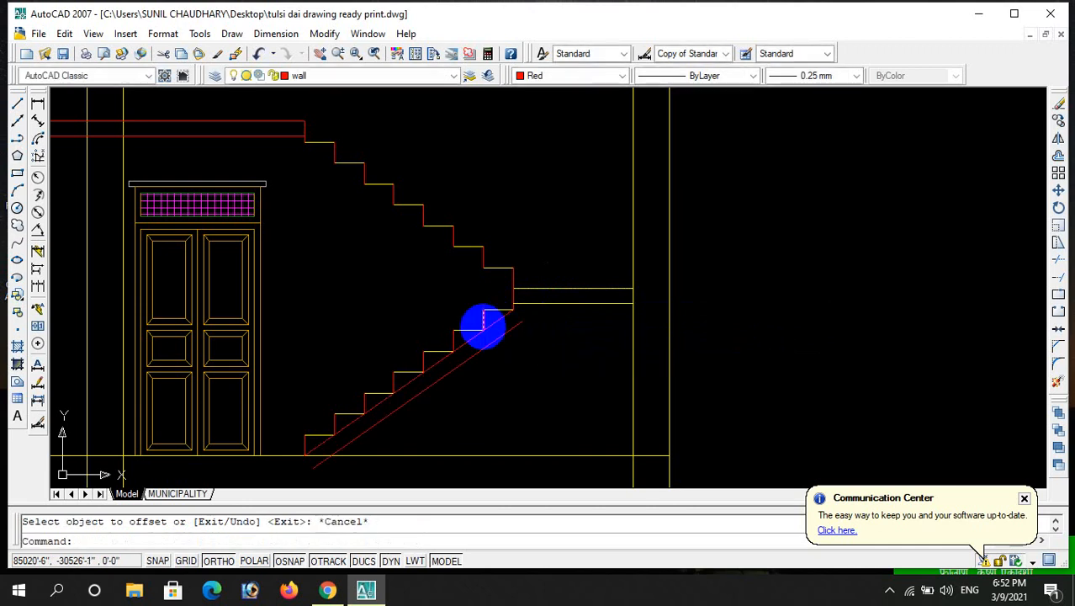
# - Erase the lower flight's original sloping line and extend the offset soffit line up to the landing's underside
pyautogui.click(496, 324)
pyautogui.press('Delete')
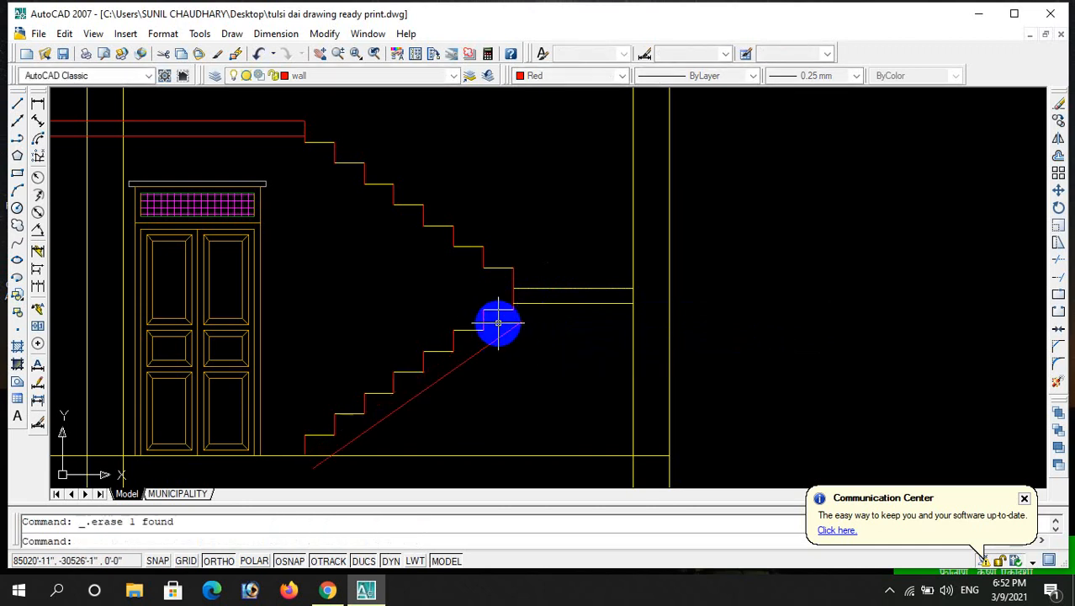
pyautogui.write('ex')
pyautogui.press('Return')
pyautogui.press('Return')
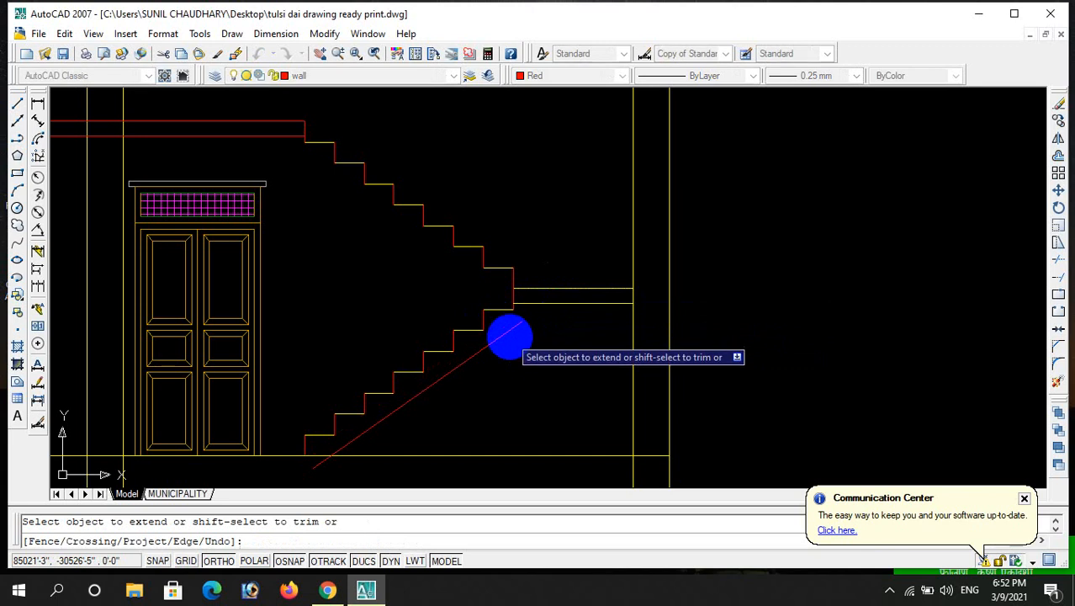
pyautogui.press('Escape')
# - Trim the landing's underside between the riser and the soffit line, and the soffit's end below the ground line
pyautogui.write('tr')
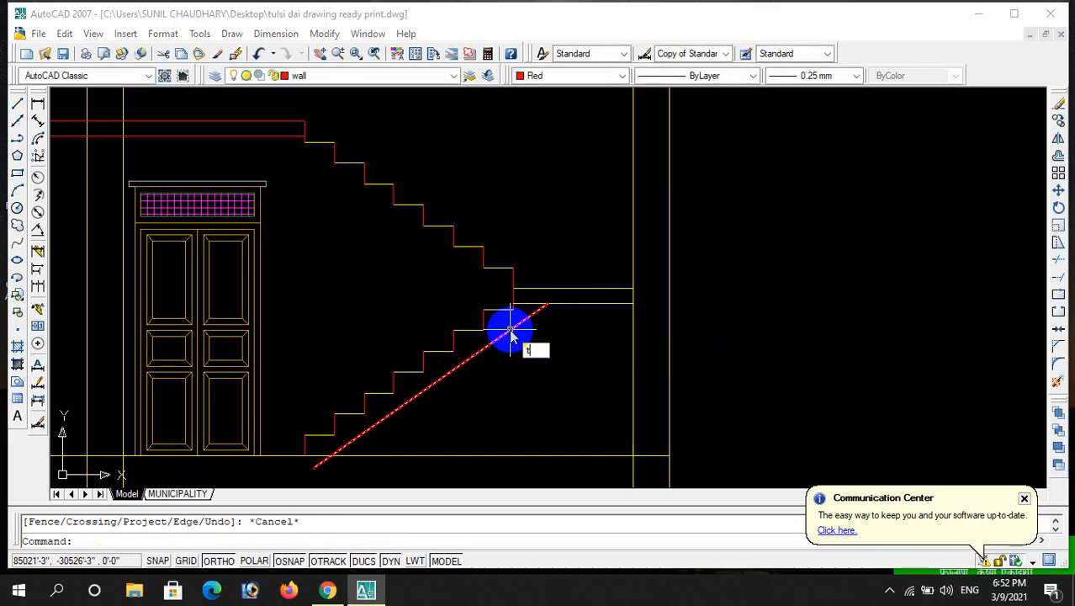
pyautogui.press('Return')
pyautogui.press('Return')
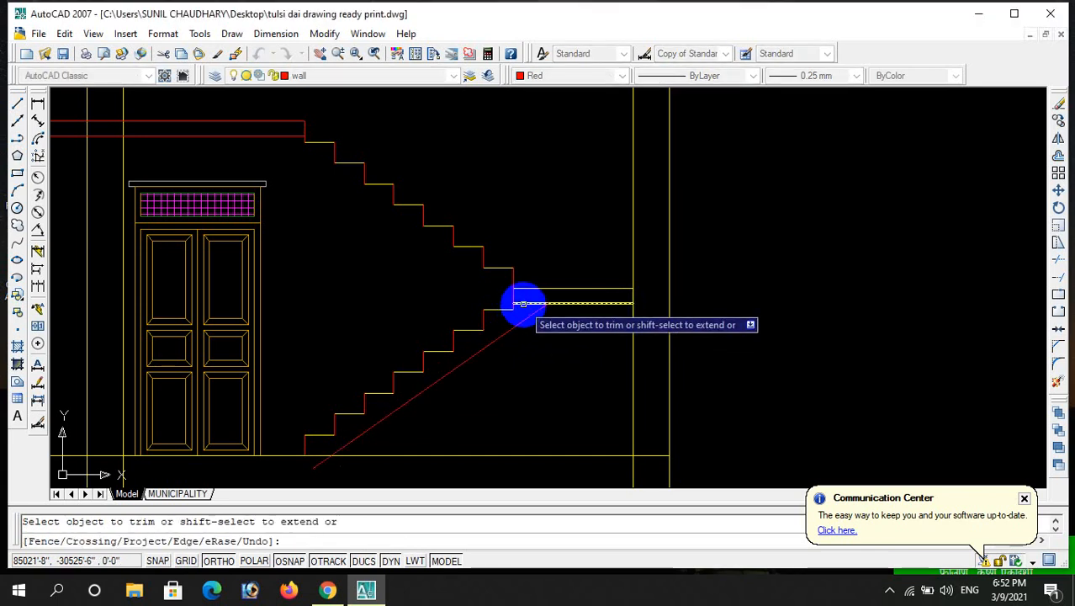
pyautogui.click(527, 303)
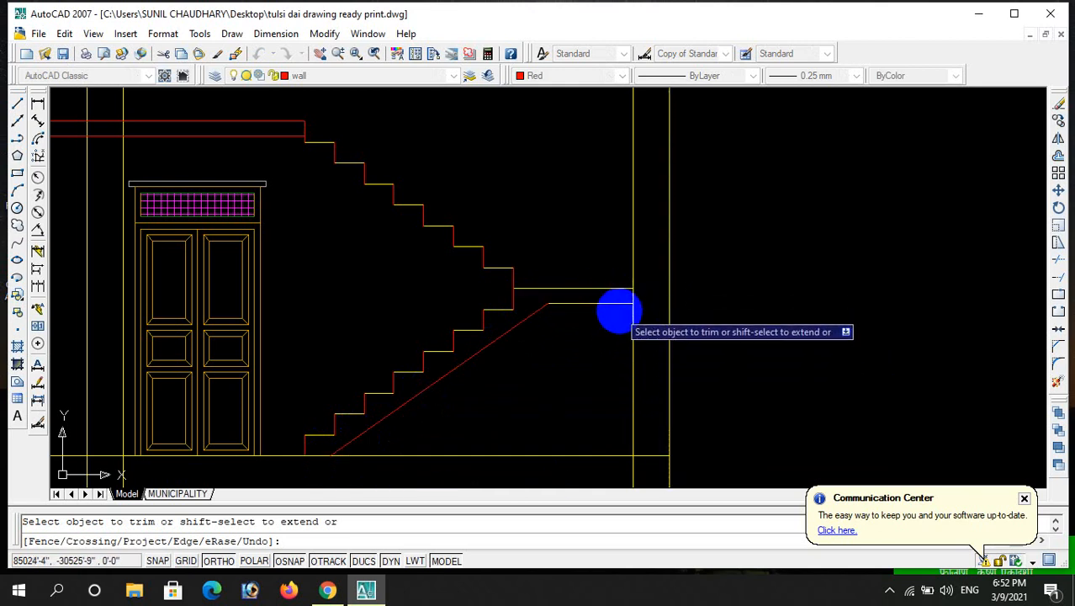
# - Extend the landing's top and underside lines through the right wall to its outer face
pyautogui.keyDown('shift'); pyautogui.click(622, 303); pyautogui.keyUp('shift')
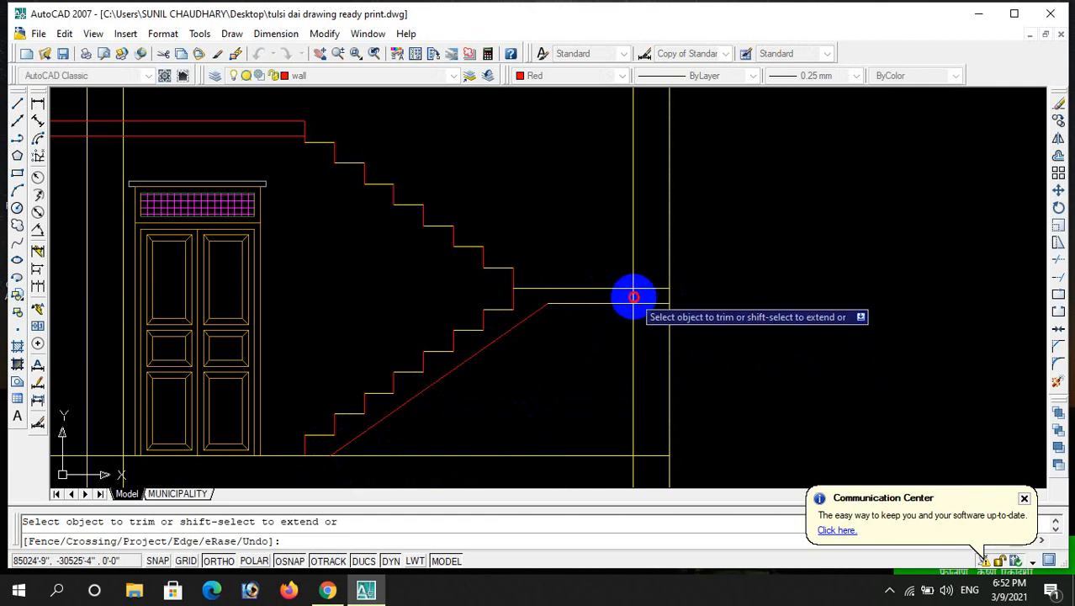
pyautogui.scroll(-3, 692, 304)
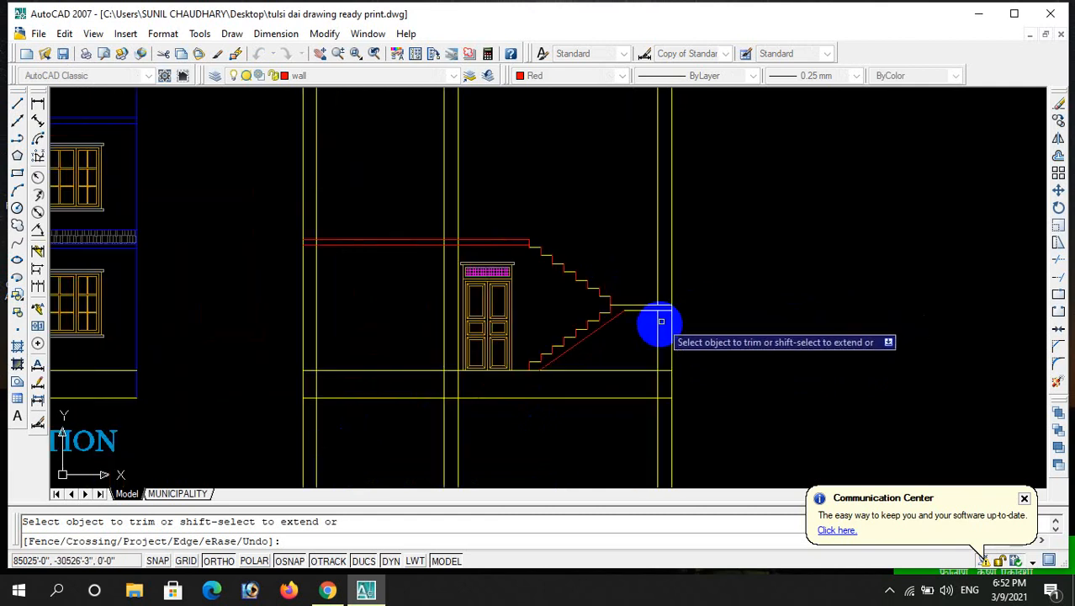
pyautogui.scroll(3, 457, 273)
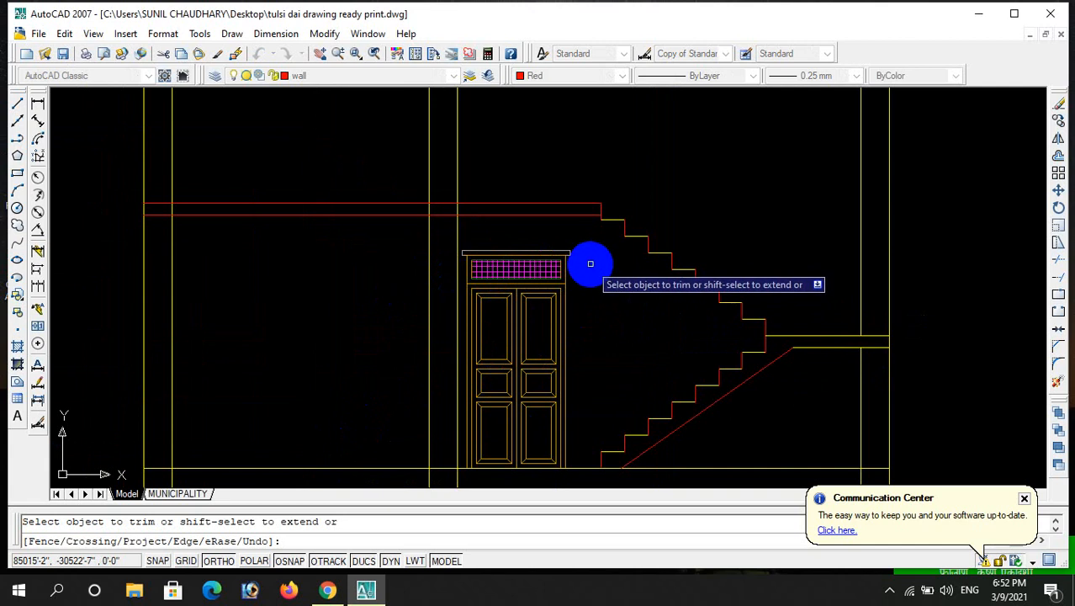
pyautogui.press('Escape')
# - Draw a sloping line under the upper flight from the top riser's base to the landing's inner end
pyautogui.click(22, 107)
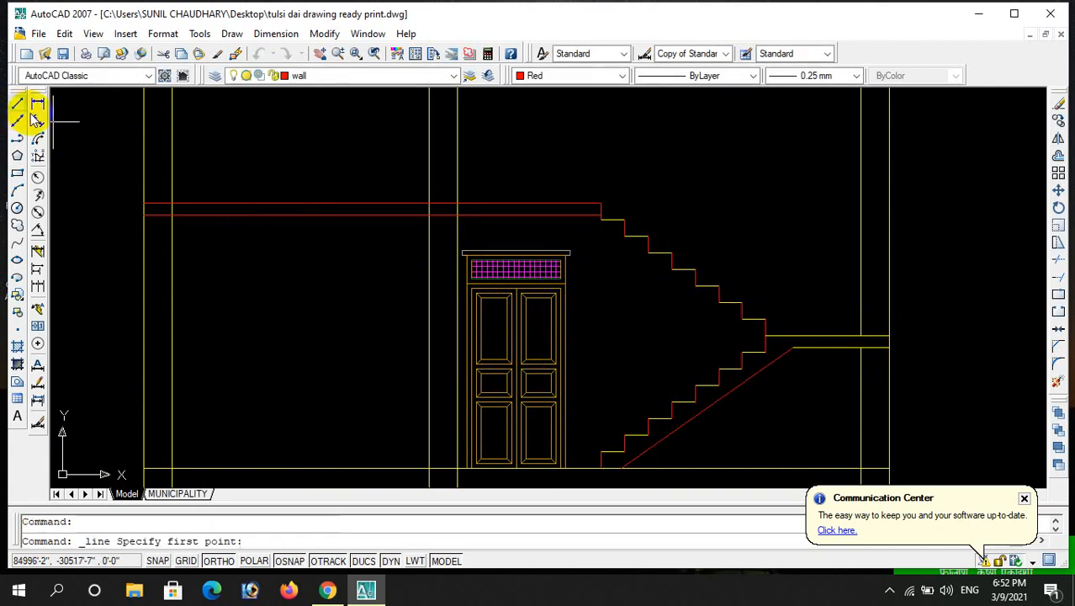
pyautogui.click(599, 220)
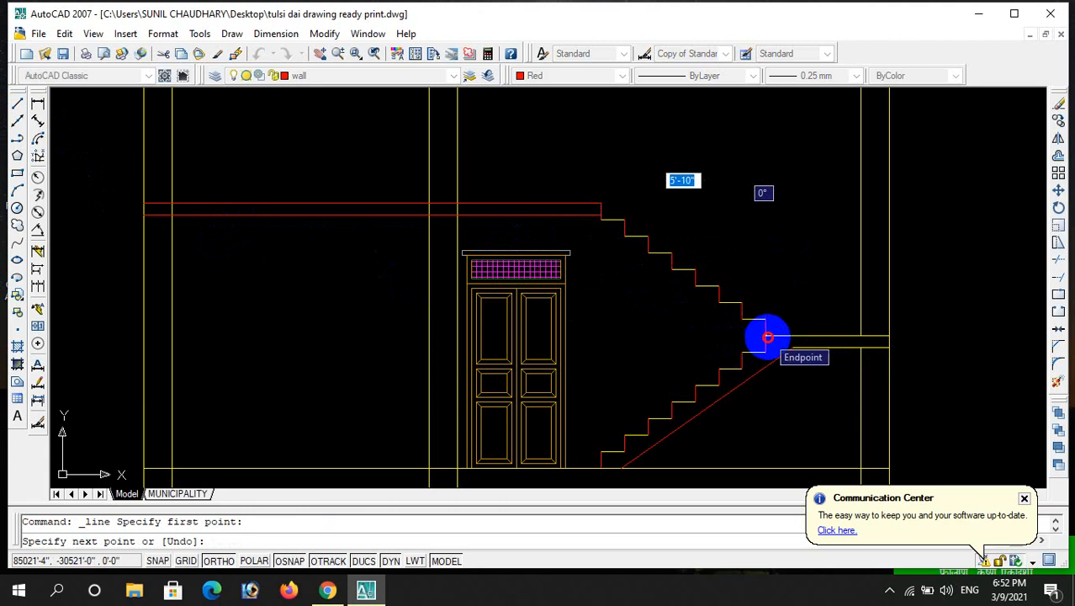
pyautogui.click(767, 337)
pyautogui.press('Escape')
# - Offset the upper flight's sloping line 5" downward to form its waist slab
pyautogui.write('o')
pyautogui.press('Return')
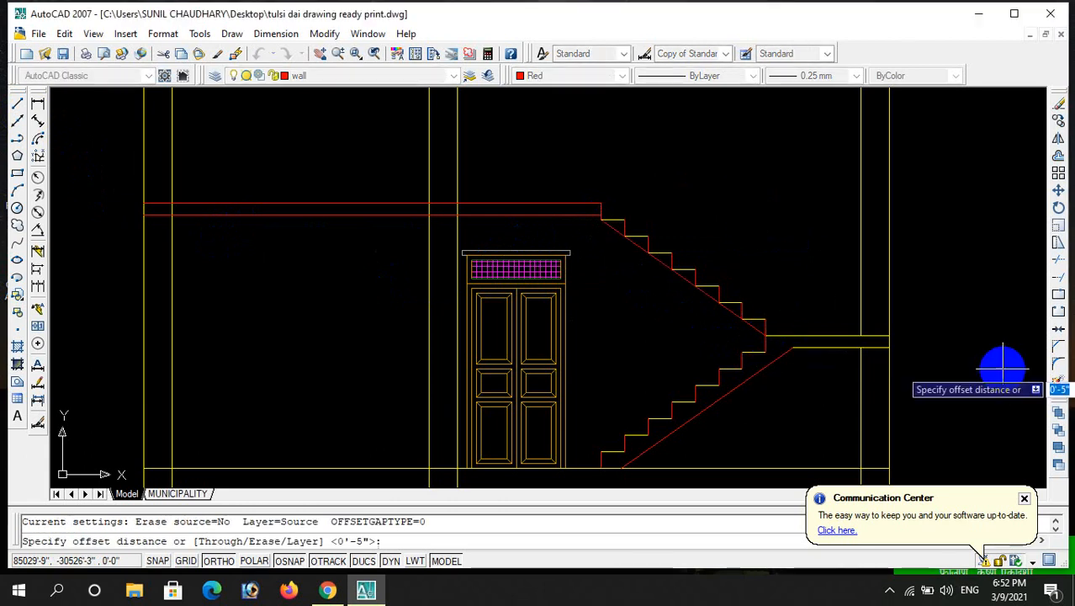
pyautogui.write('5"')
pyautogui.press('Return')
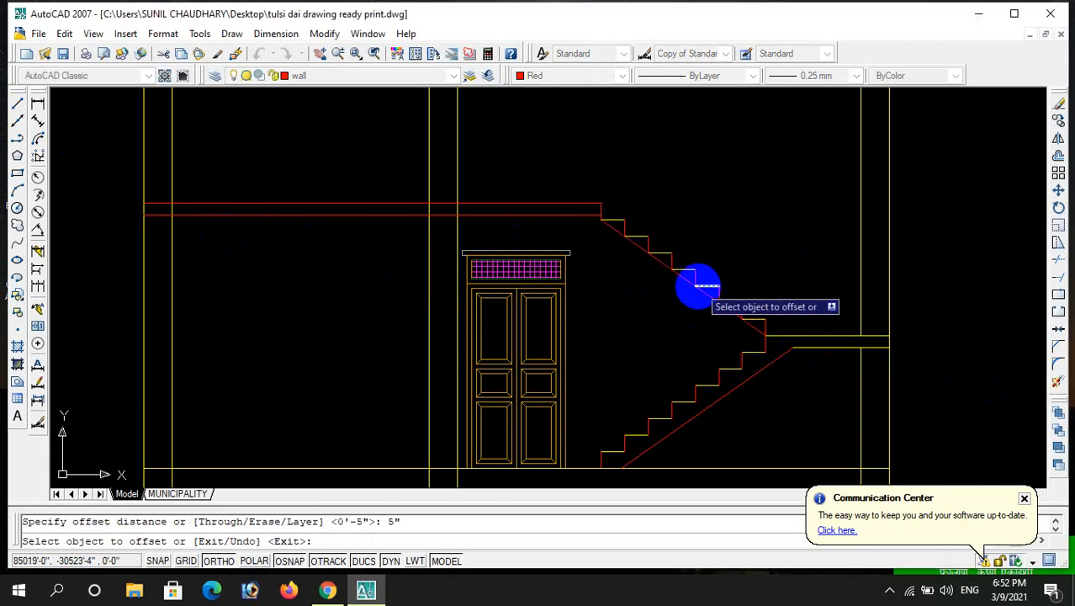
pyautogui.click(693, 287)
pyautogui.press('Escape')
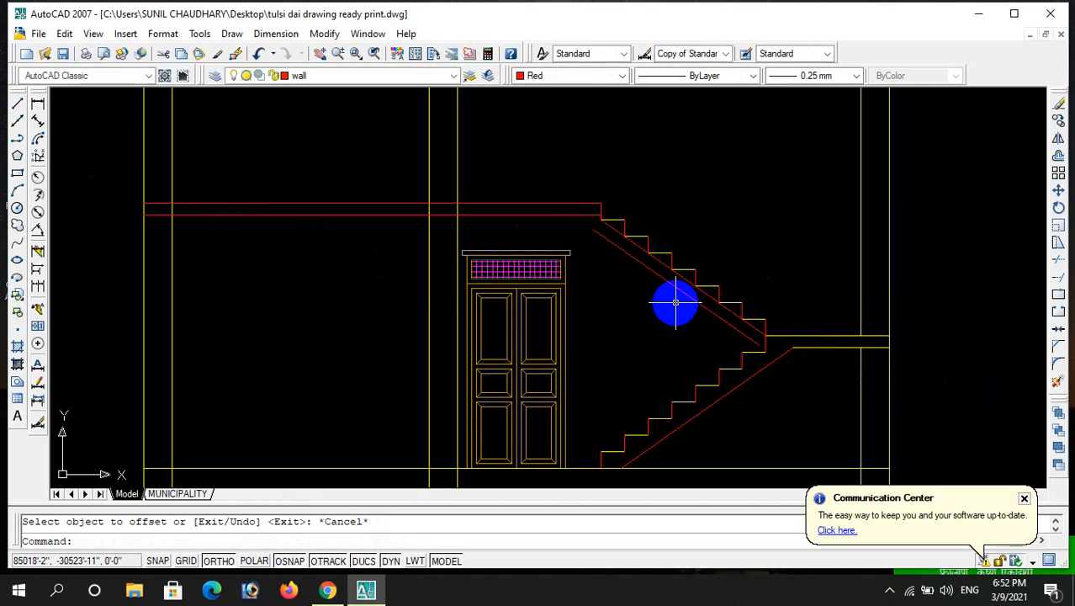
# - Extend the upper flight's soffit line to the floor slab's underside and erase the original sloping line
pyautogui.write('ex')
pyautogui.press('Return')
pyautogui.press('Return')
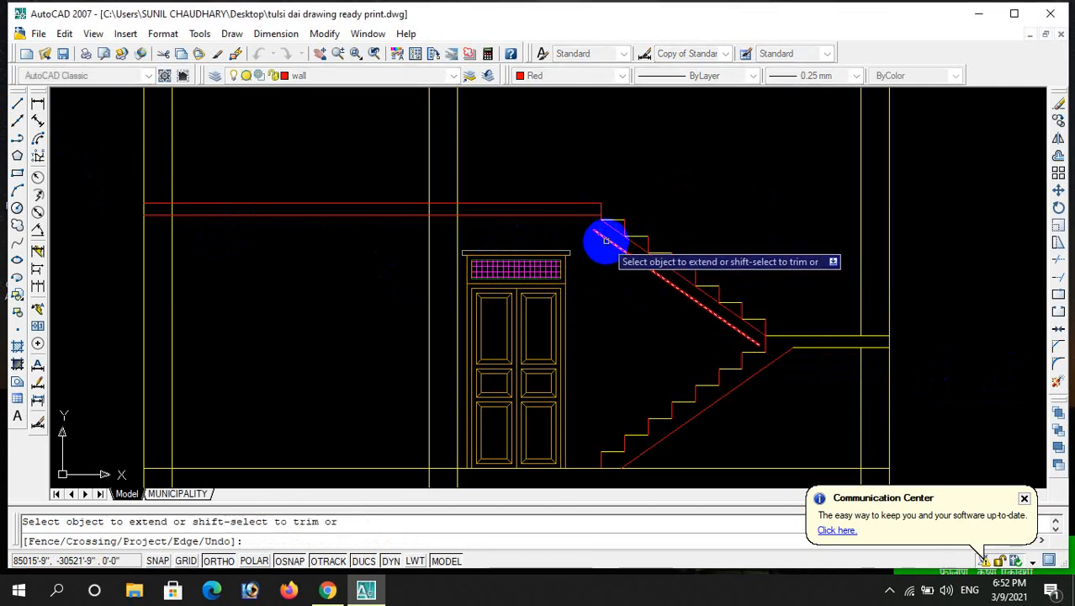
pyautogui.press('Escape')
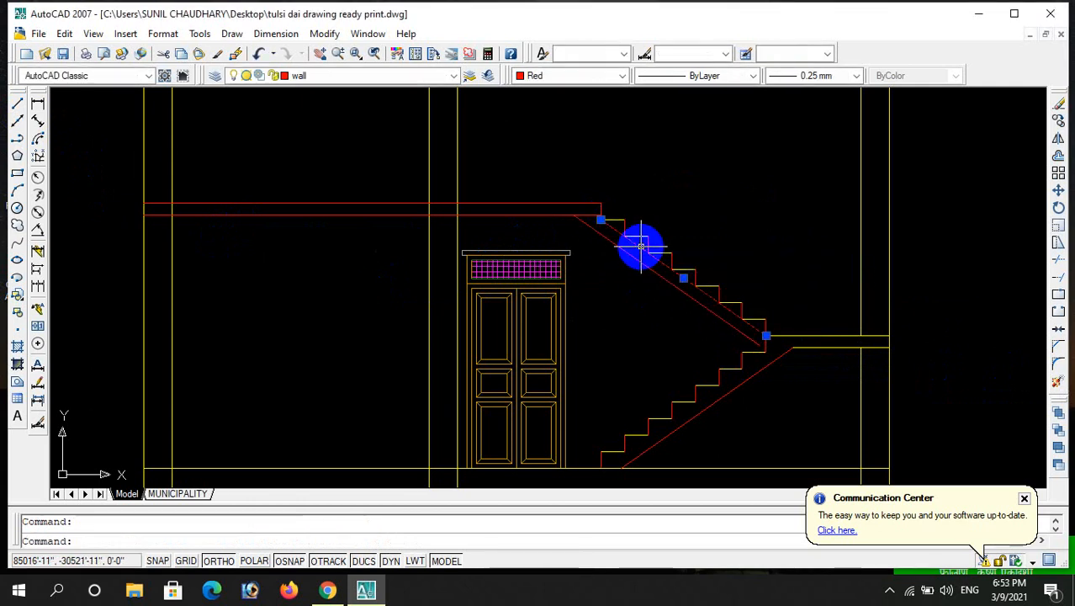
pyautogui.press('Delete')
pyautogui.write('tr')
pyautogui.press('Return')
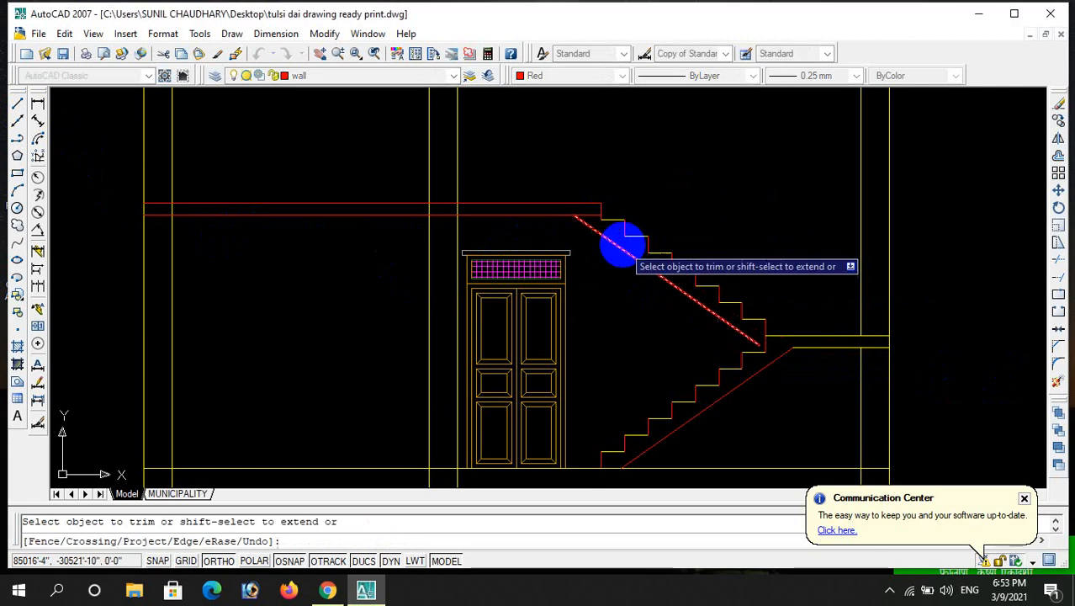
pyautogui.scroll(-4, 665, 257)
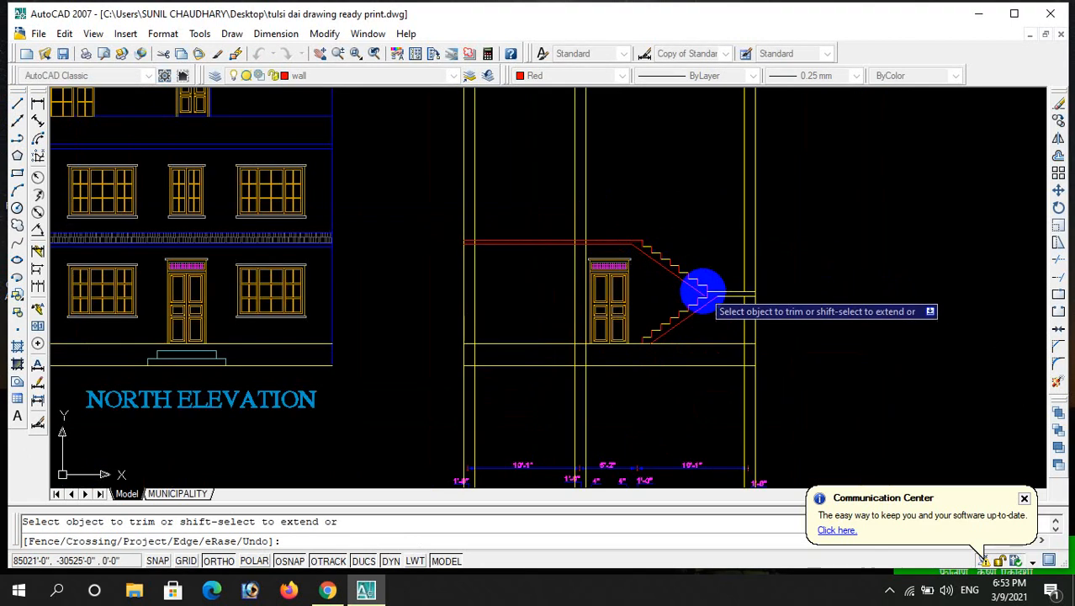
pyautogui.scroll(-4, 725, 280)
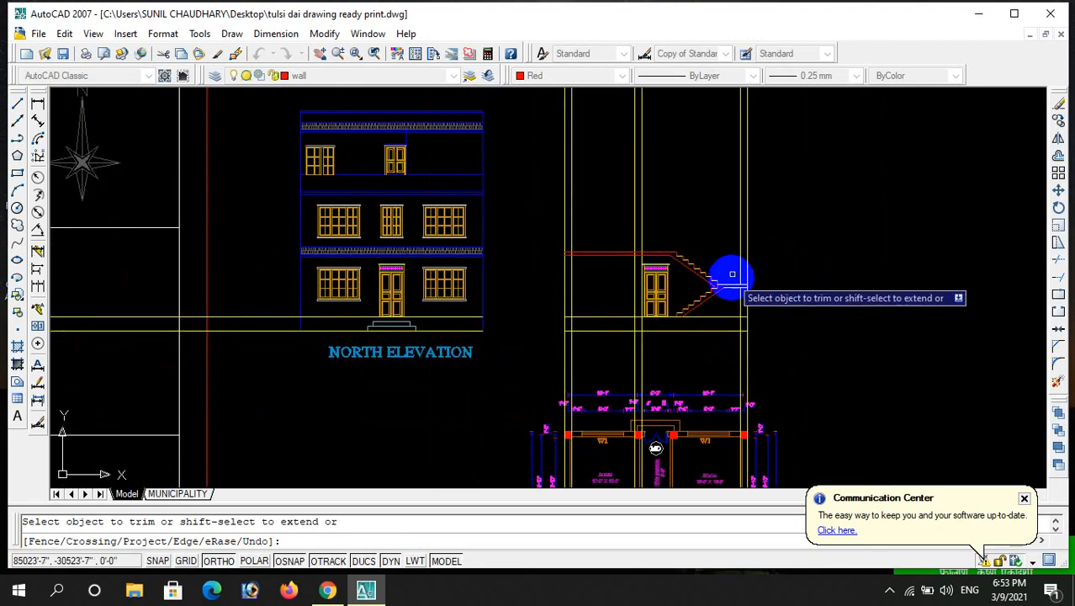
pyautogui.scroll(1, 714, 296)
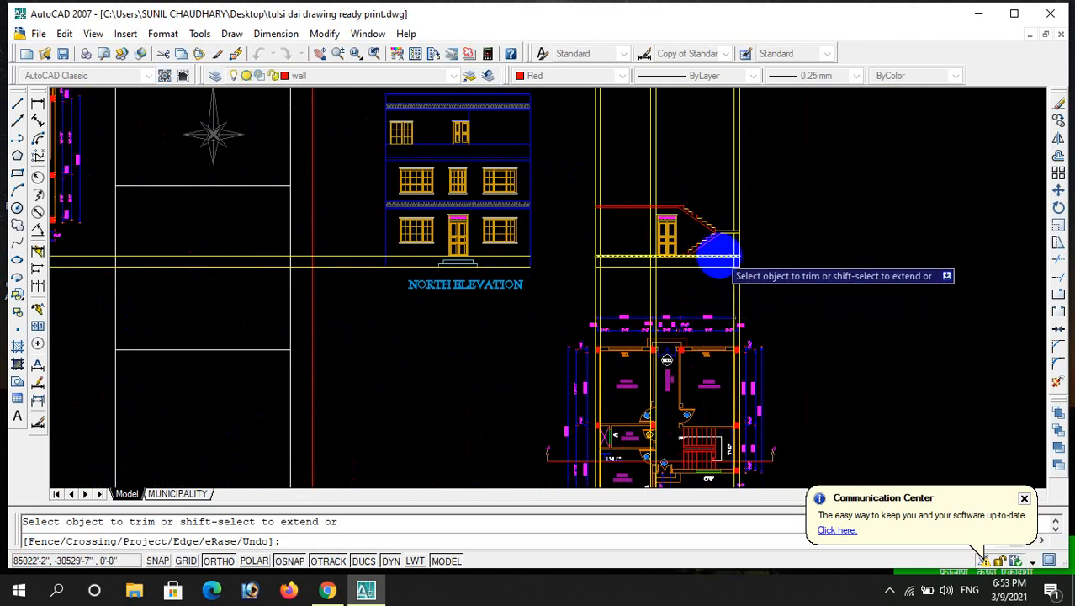
pyautogui.scroll(-2, 712, 247)
pyautogui.scroll(-2, 754, 239)
pyautogui.scroll(2, 713, 303)
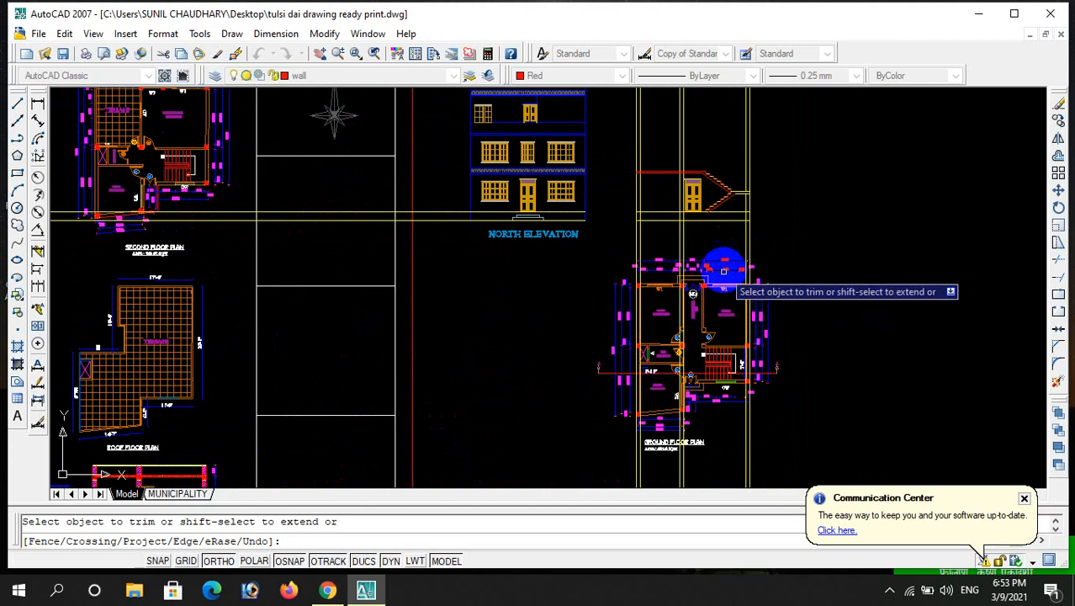
pyautogui.press('Escape')
pyautogui.scroll(-1, 713, 250)
pyautogui.scroll(3, 691, 216)
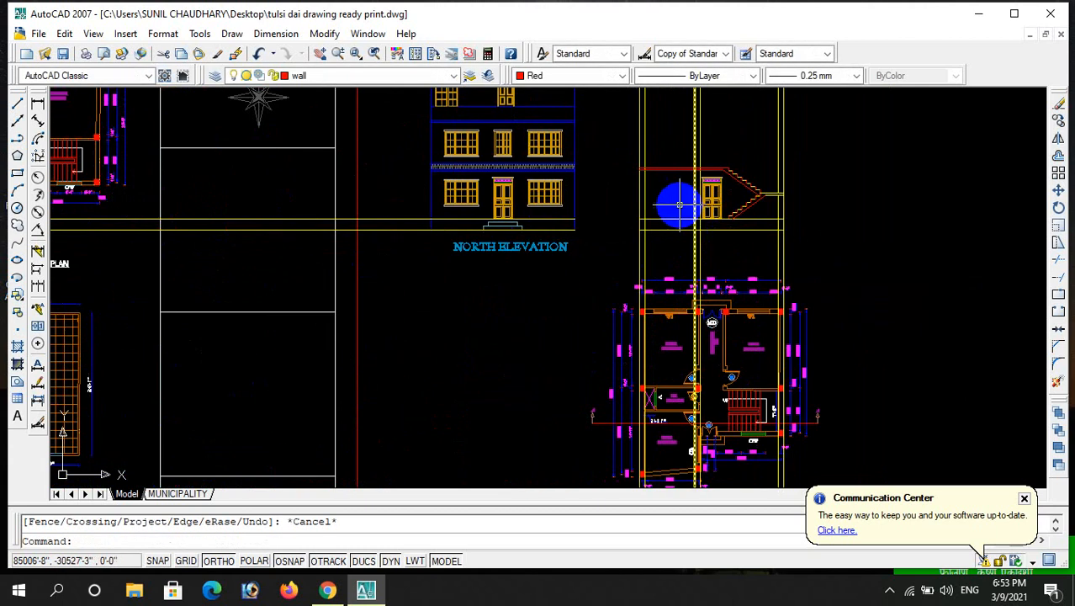
# - Delete the ground floor plan copy from below the section
pyautogui.click(585, 258)
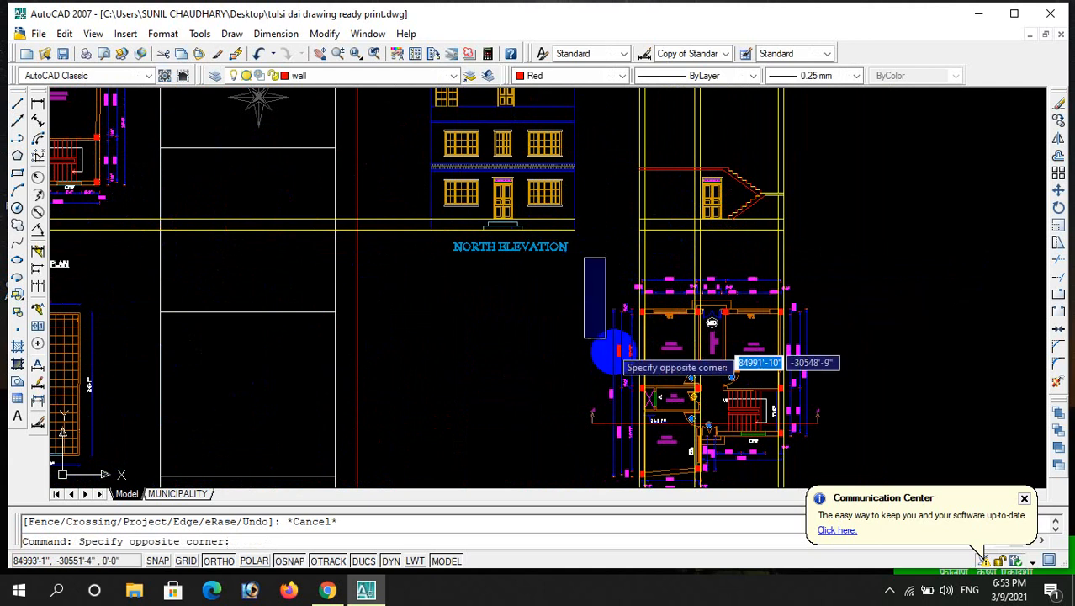
pyautogui.scroll(-4, 678, 349)
pyautogui.click(777, 420)
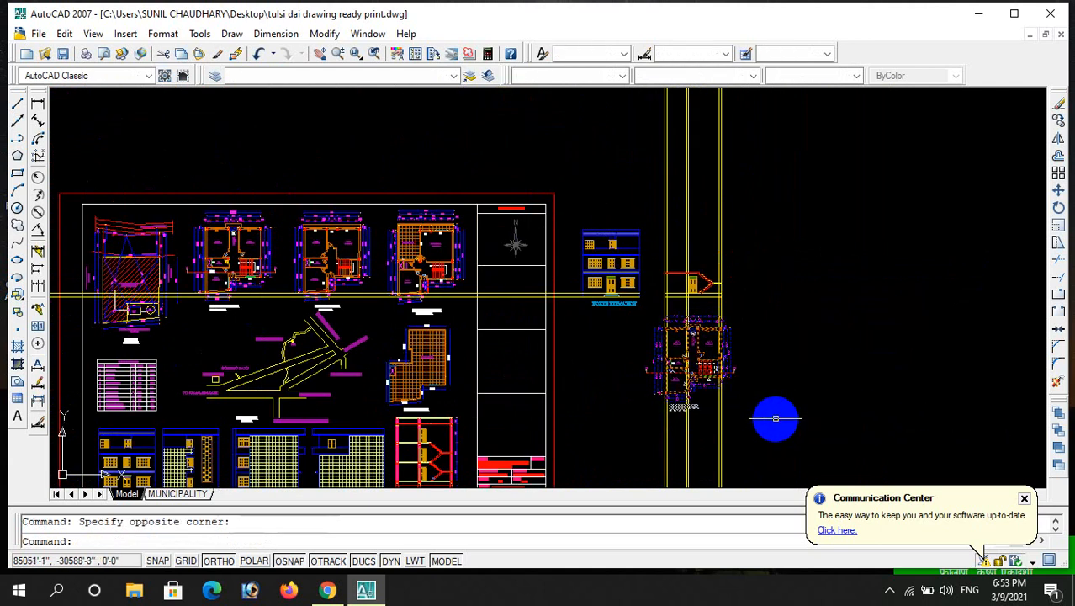
pyautogui.press('Delete')
pyautogui.scroll(-2, 773, 387)
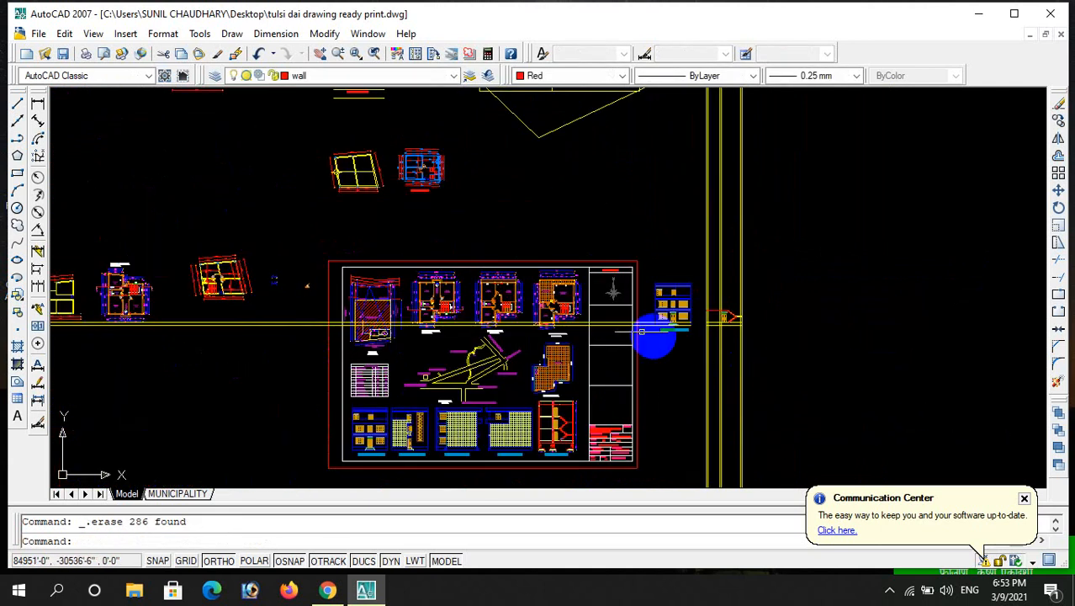
# - Copy the first floor plan from its upper-left outer wall corner onto the leftmost projection line below the section, with Ortho off
pyautogui.scroll(4, 515, 316)
pyautogui.scroll(2, 425, 262)
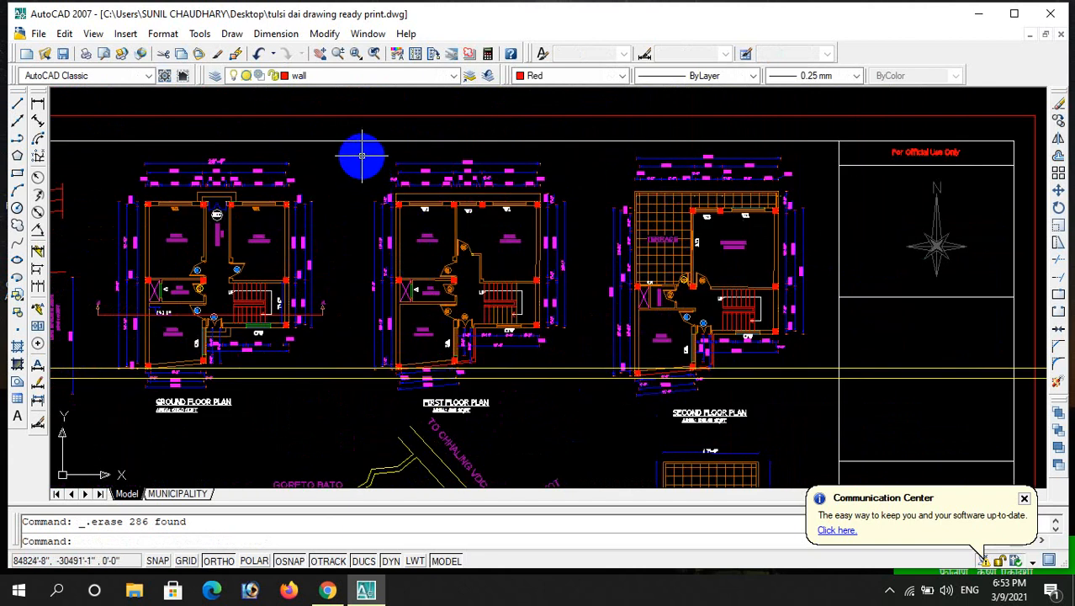
pyautogui.scroll(-2, 420, 178)
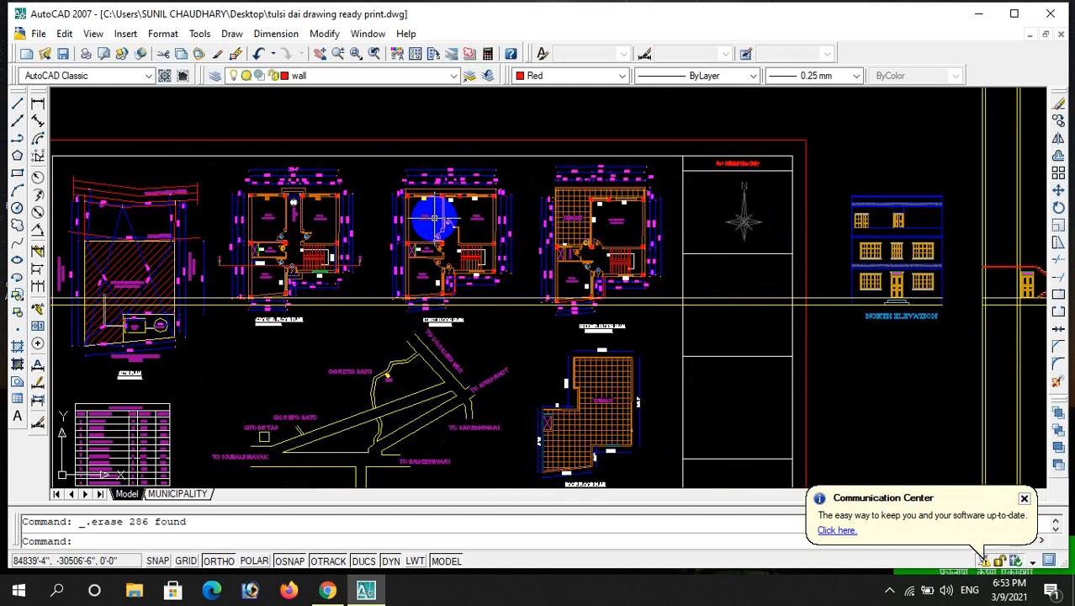
pyautogui.click(376, 162)
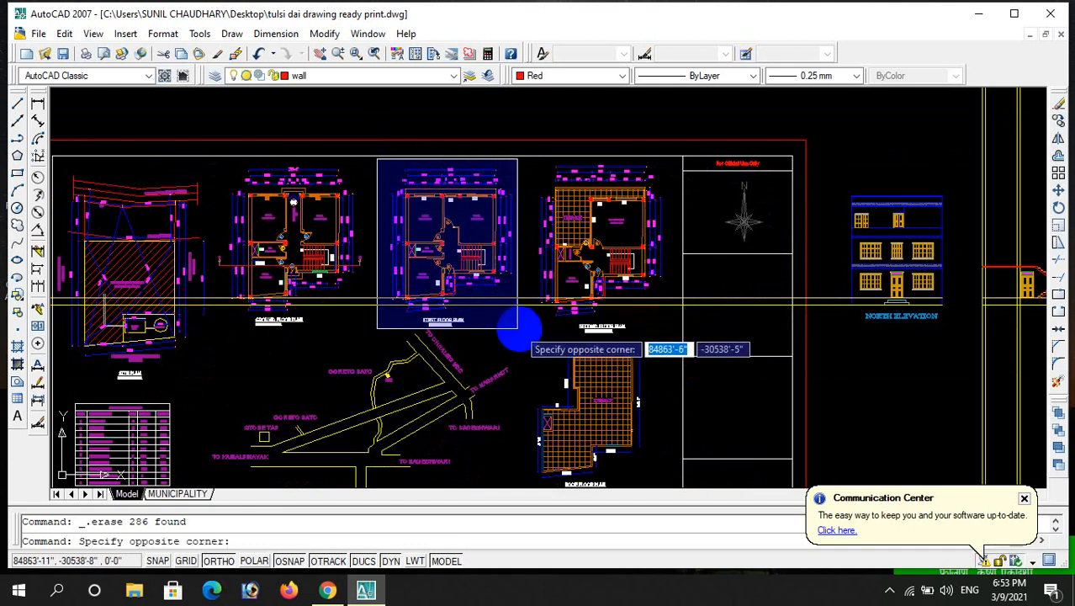
pyautogui.click(527, 329)
pyautogui.write('co')
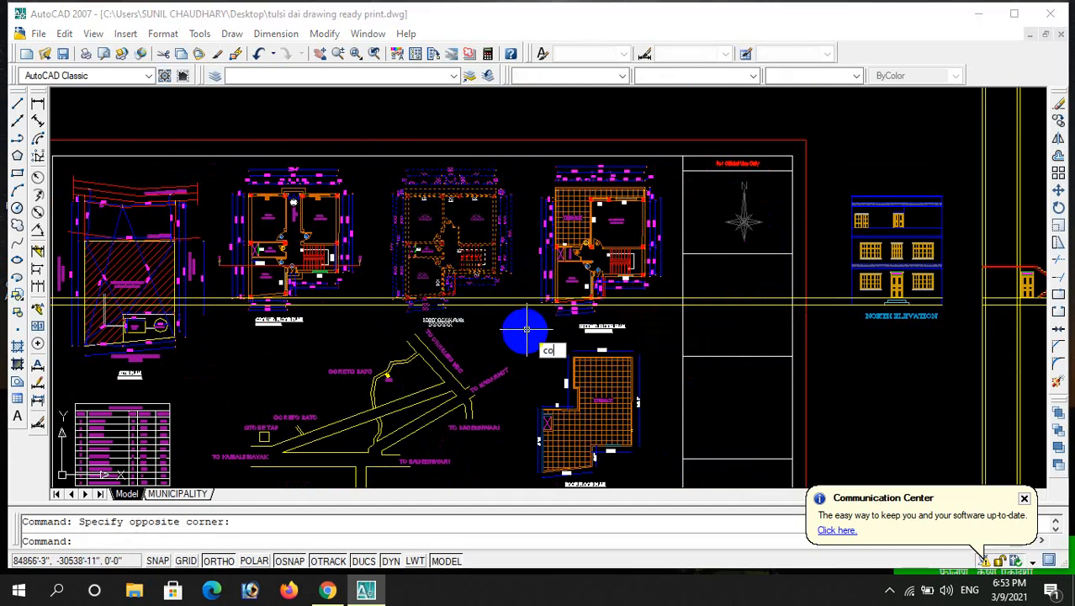
pyautogui.press('Return')
pyautogui.scroll(6, 396, 194)
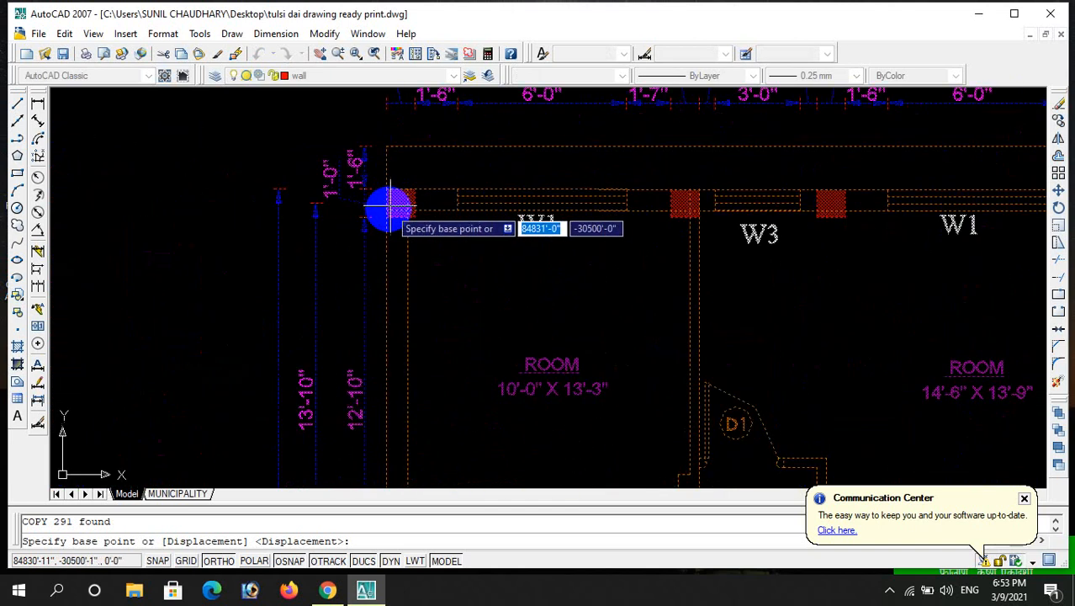
pyautogui.click(384, 192)
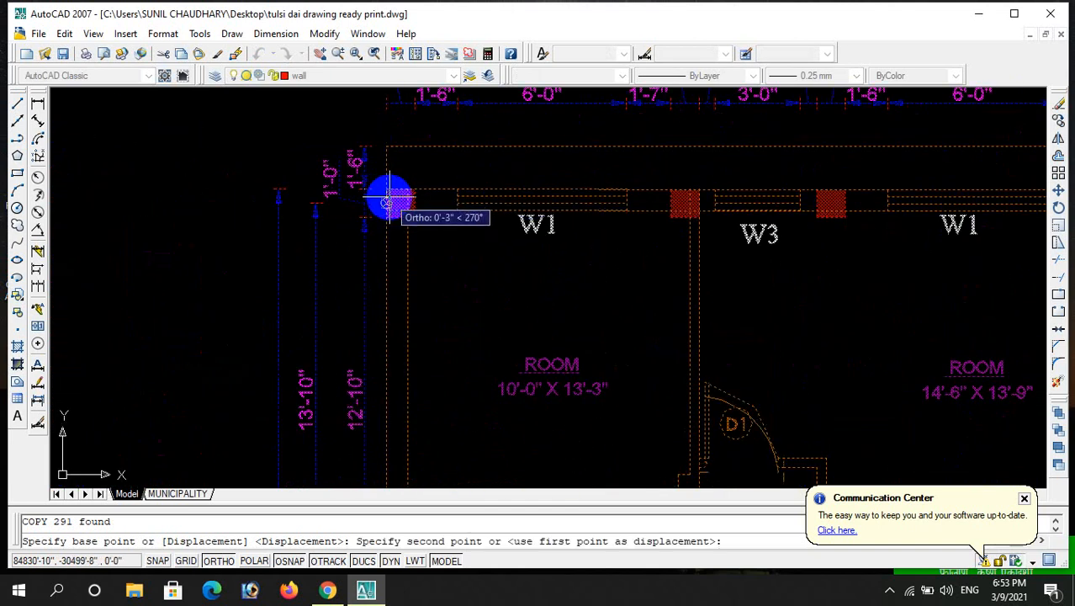
pyautogui.scroll(-5, 392, 211)
pyautogui.scroll(-3, 627, 271)
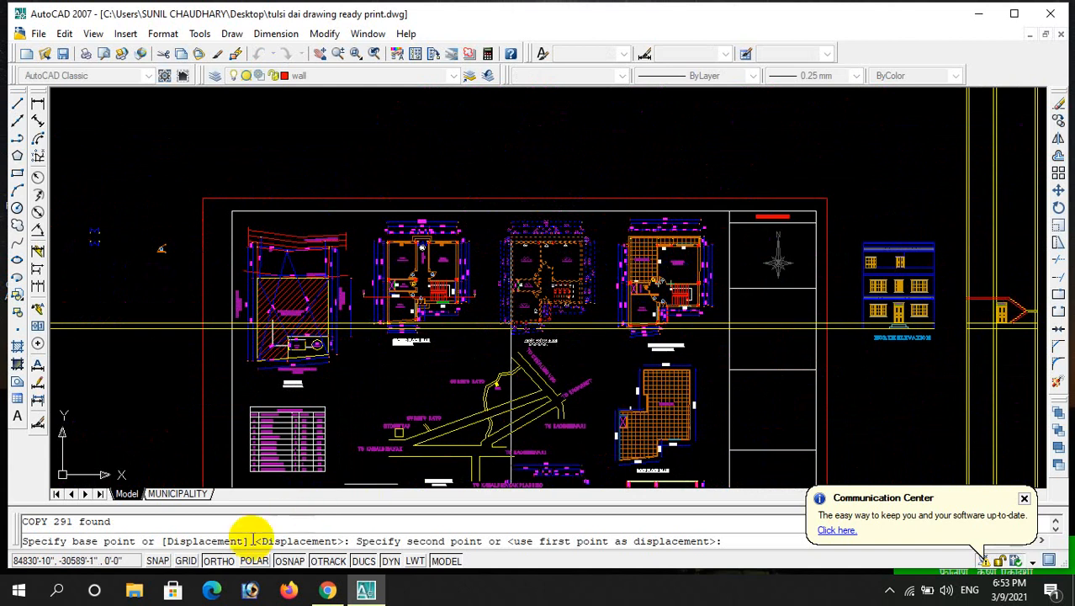
pyautogui.click(223, 562)
pyautogui.scroll(-4, 492, 294)
pyautogui.scroll(6, 672, 315)
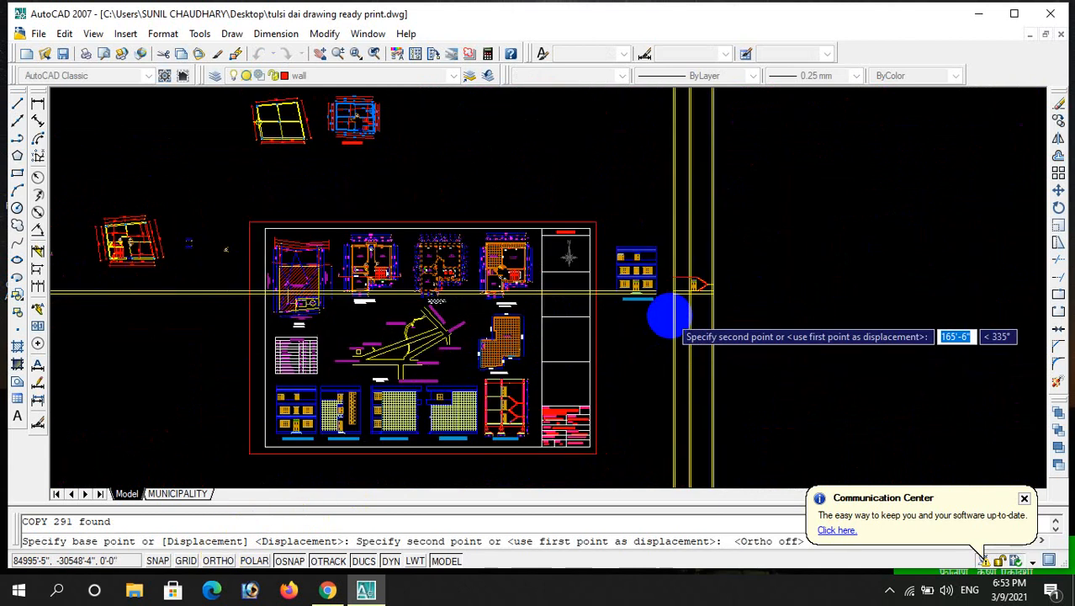
pyautogui.scroll(3, 685, 296)
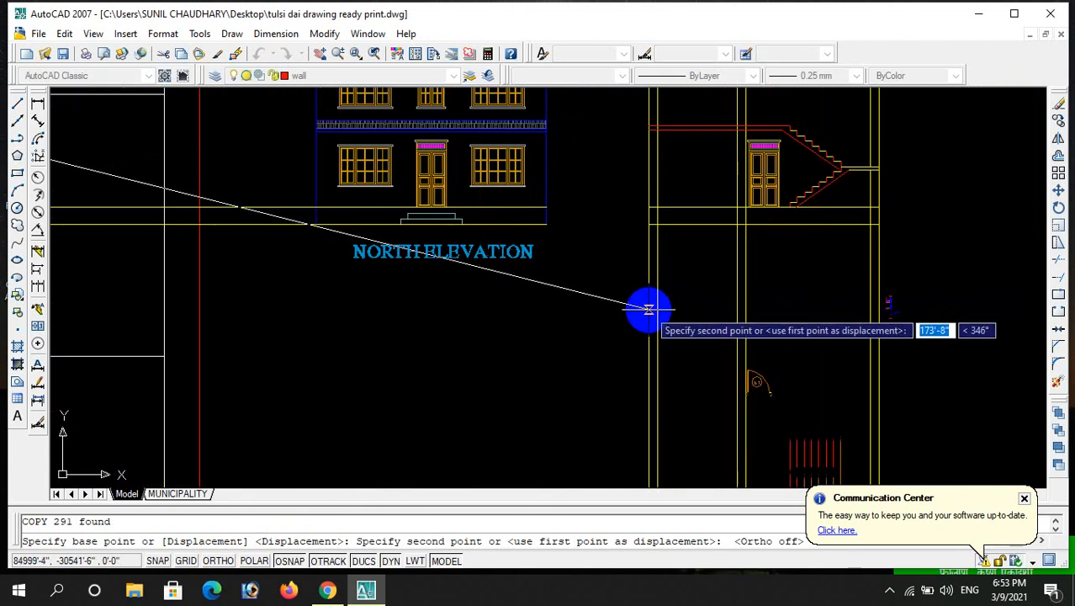
pyautogui.click(648, 309)
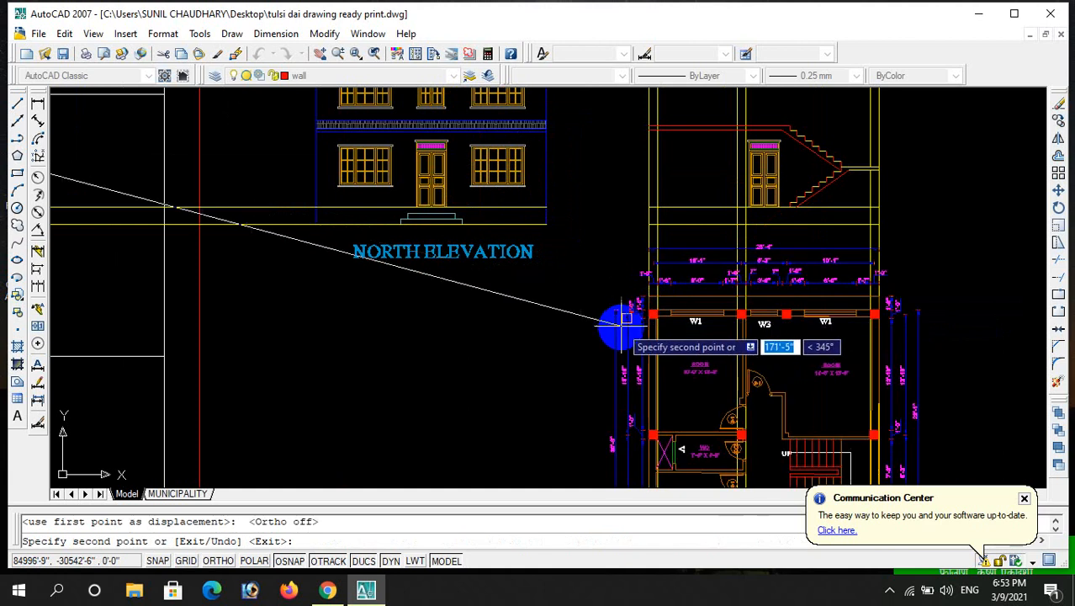
pyautogui.press('Escape')
# - Copy the floor slab, both stair flights and the landing up one storey, from the ground floor line to the slab's top on the left wall
pyautogui.scroll(-3, 690, 244)
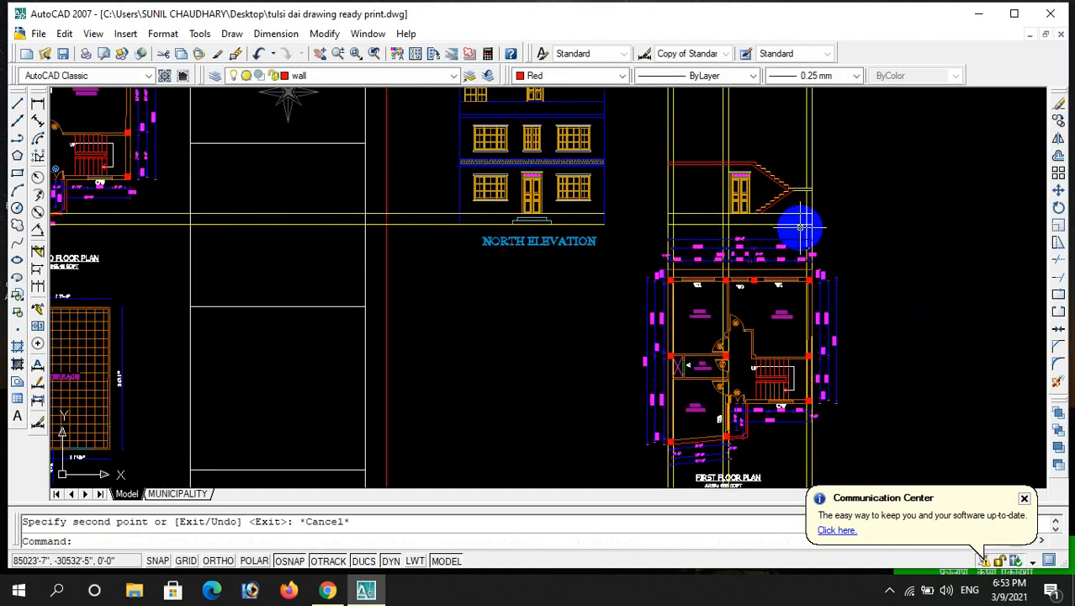
pyautogui.scroll(3, 805, 221)
pyautogui.scroll(-2, 739, 229)
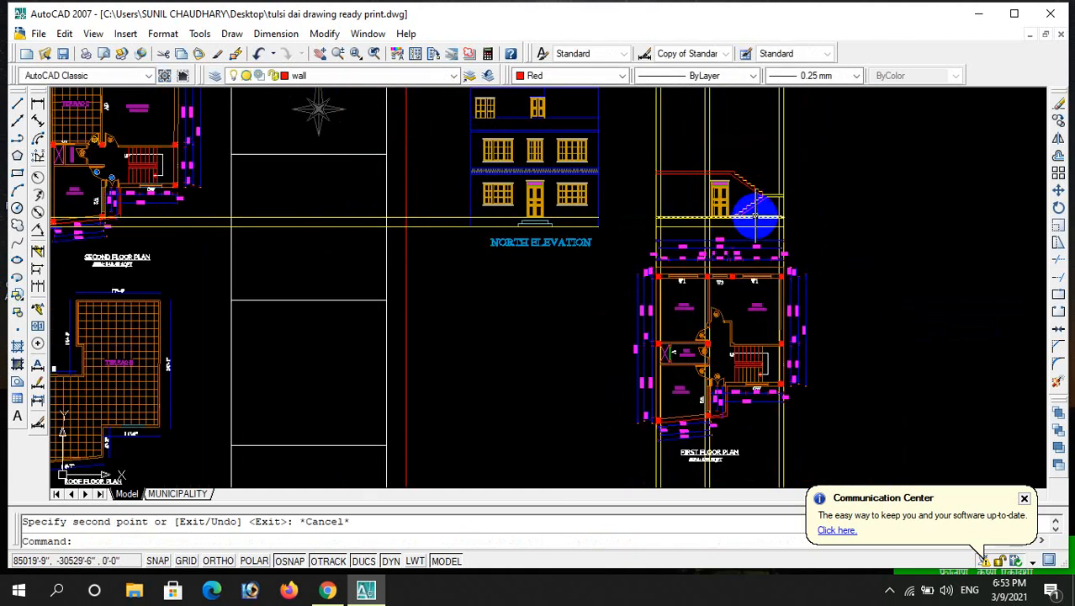
pyautogui.scroll(2, 689, 185)
pyautogui.click(687, 181)
pyautogui.click(667, 147)
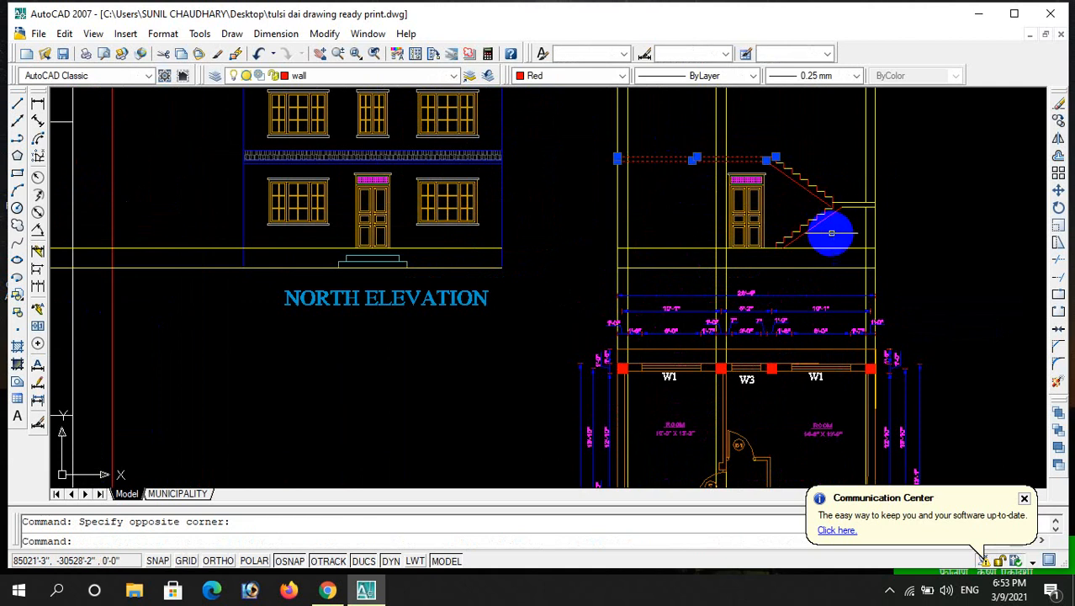
pyautogui.scroll(1, 829, 235)
pyautogui.click(783, 251)
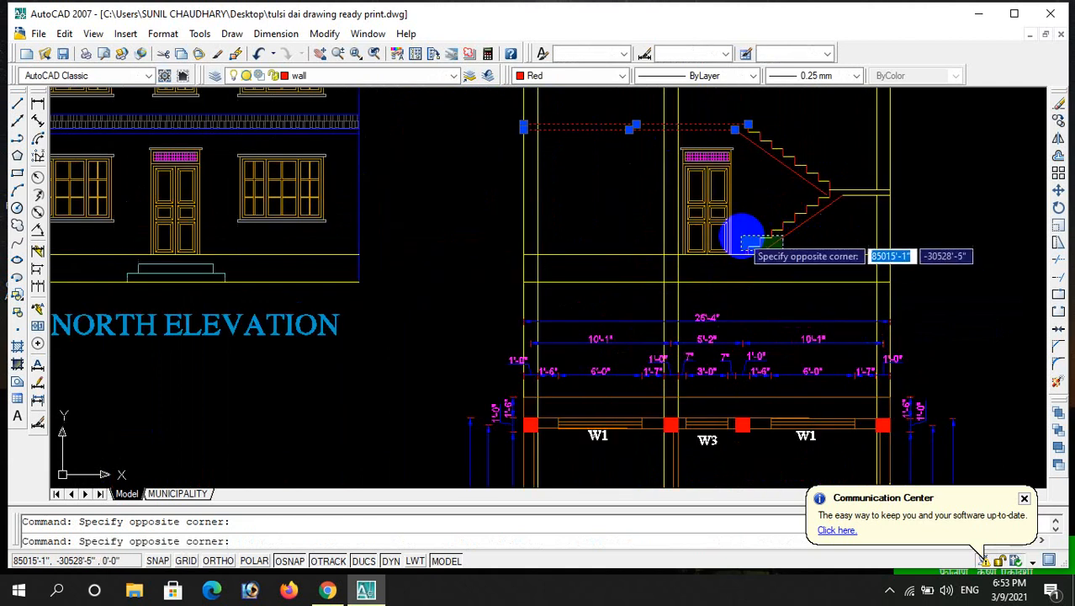
pyautogui.click(738, 233)
pyautogui.click(824, 244)
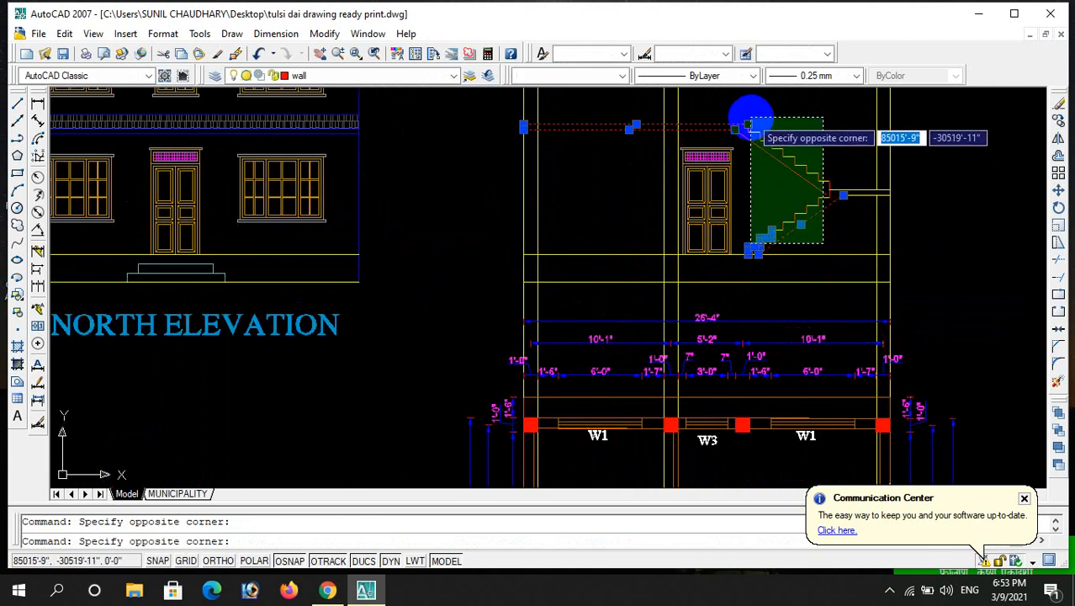
pyautogui.click(725, 94)
pyautogui.scroll(3, 833, 202)
pyautogui.click(851, 211)
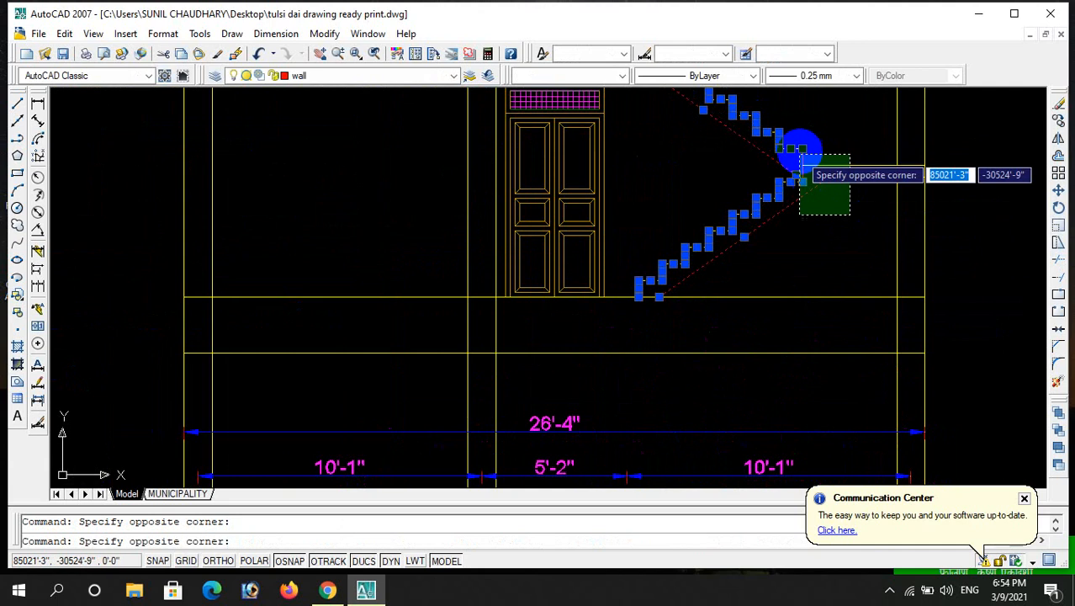
pyautogui.click(795, 158)
pyautogui.scroll(-4, 840, 217)
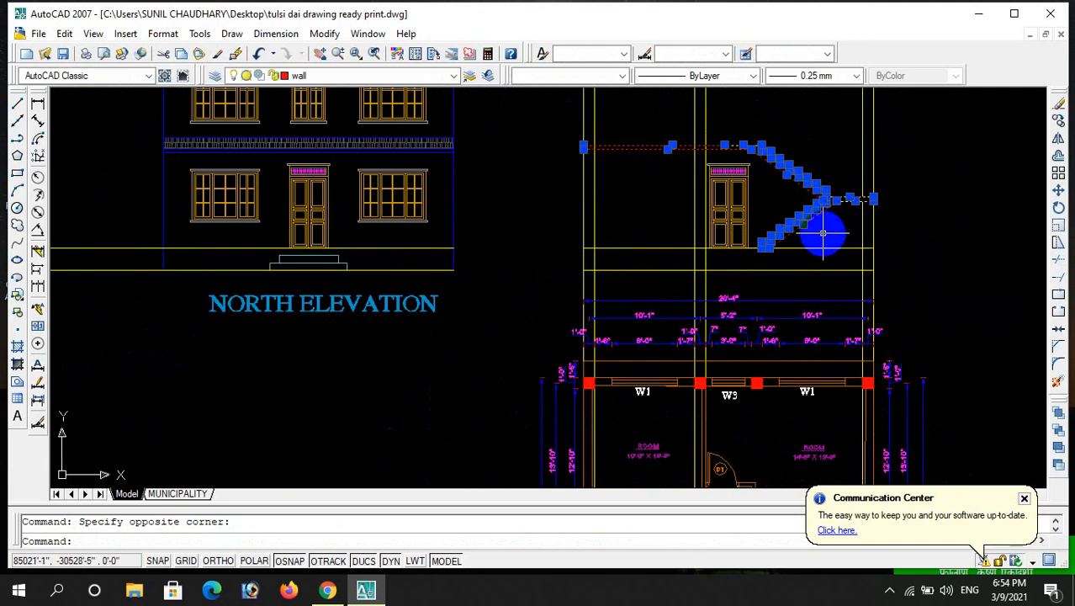
pyautogui.write('cp')
pyautogui.press('Return')
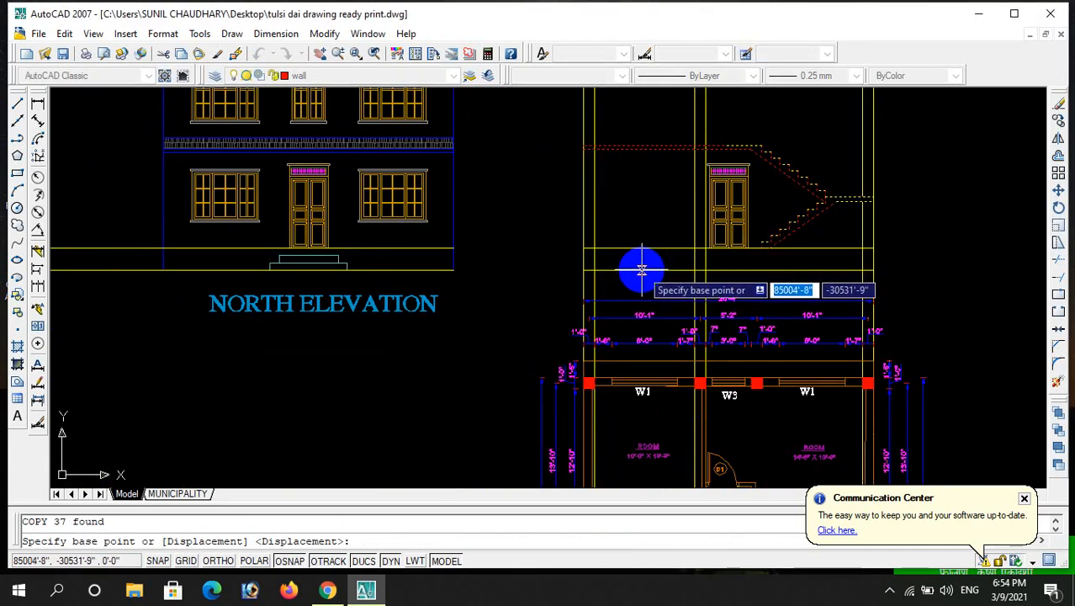
pyautogui.click(593, 247)
pyautogui.scroll(-3, 593, 237)
pyautogui.scroll(5, 593, 197)
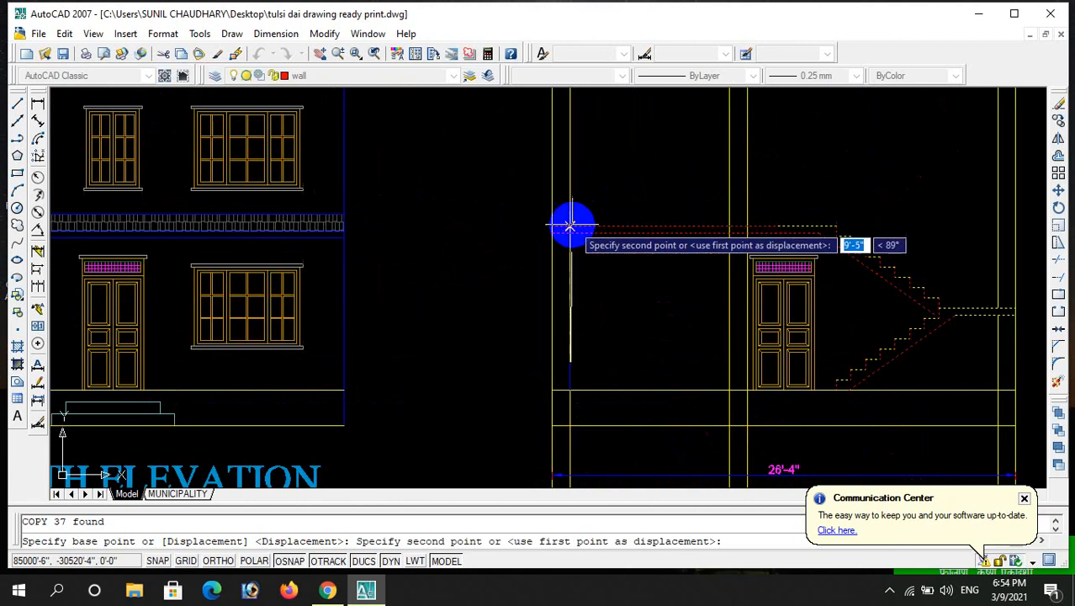
pyautogui.click(571, 225)
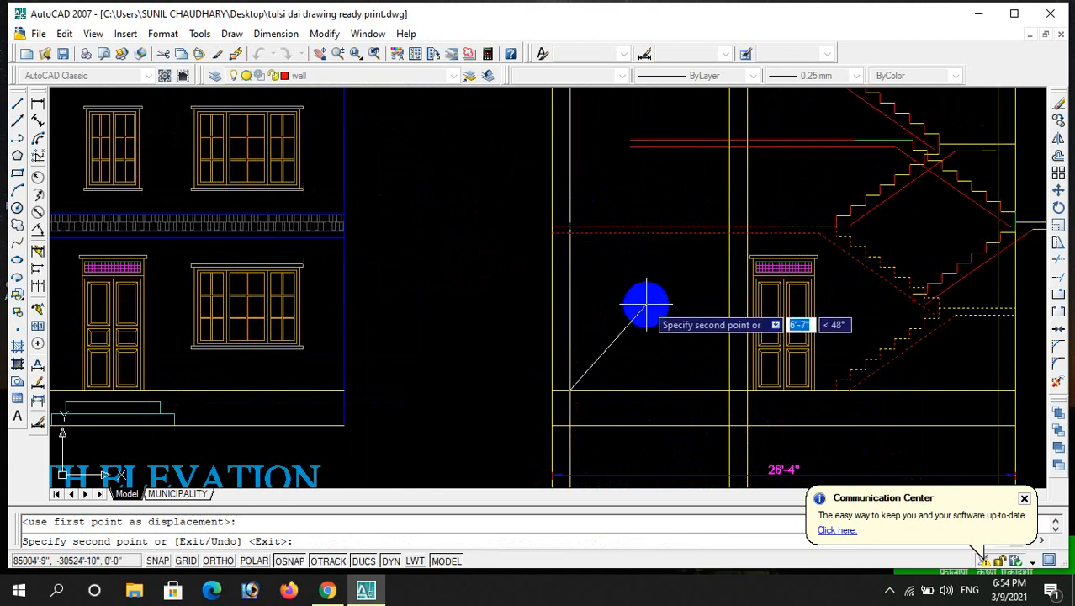
pyautogui.press('Escape')
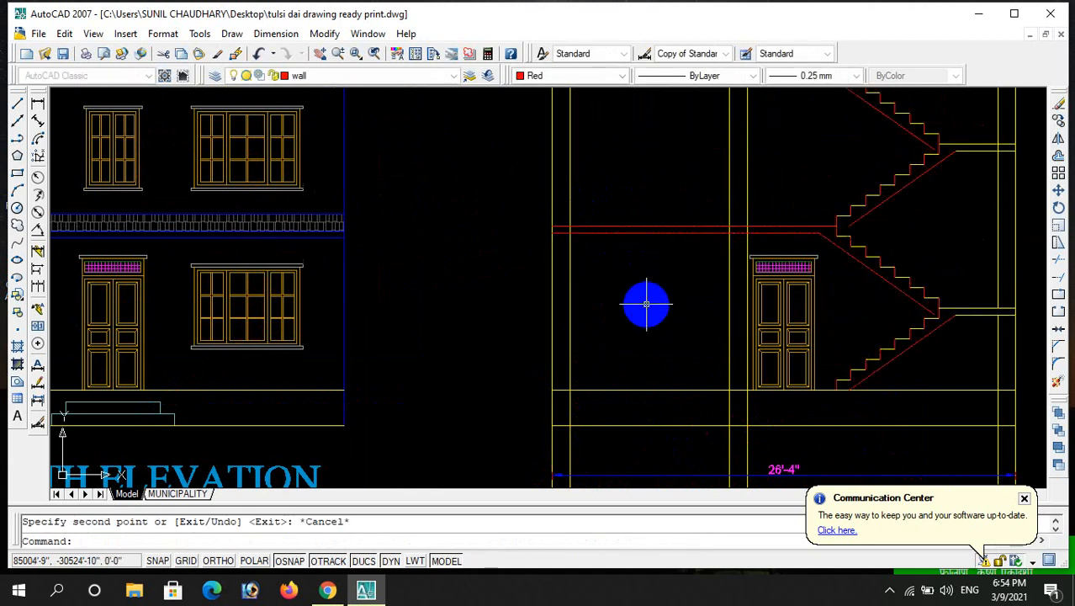
# - Extend the soffit line of the second storey's lower flight down to the first floor slab's stair edge
pyautogui.scroll(-3, 682, 301)
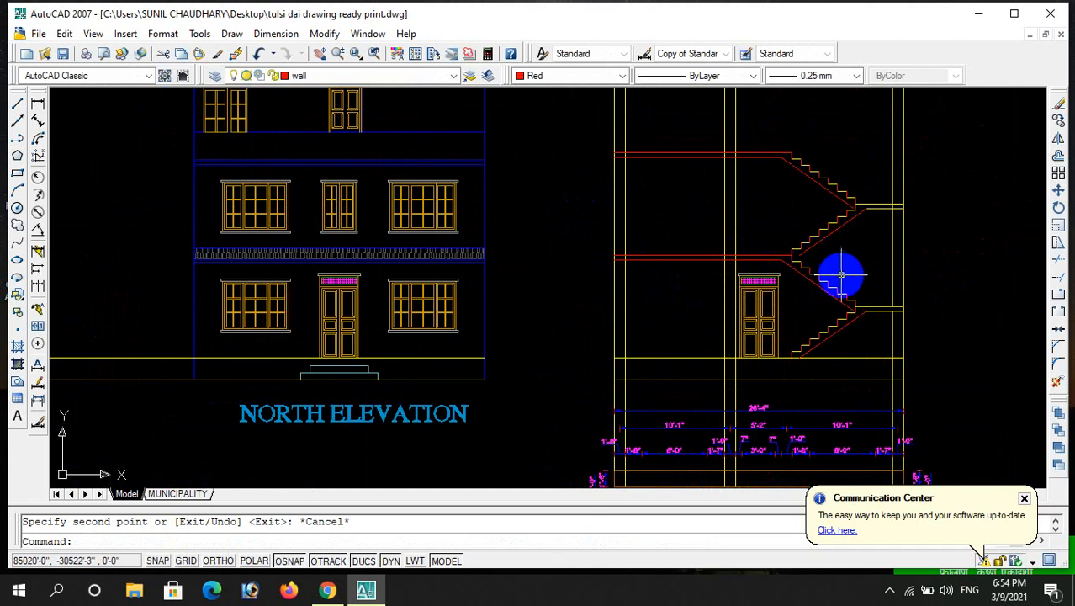
pyautogui.write('ex')
pyautogui.press('Return')
pyautogui.press('Return')
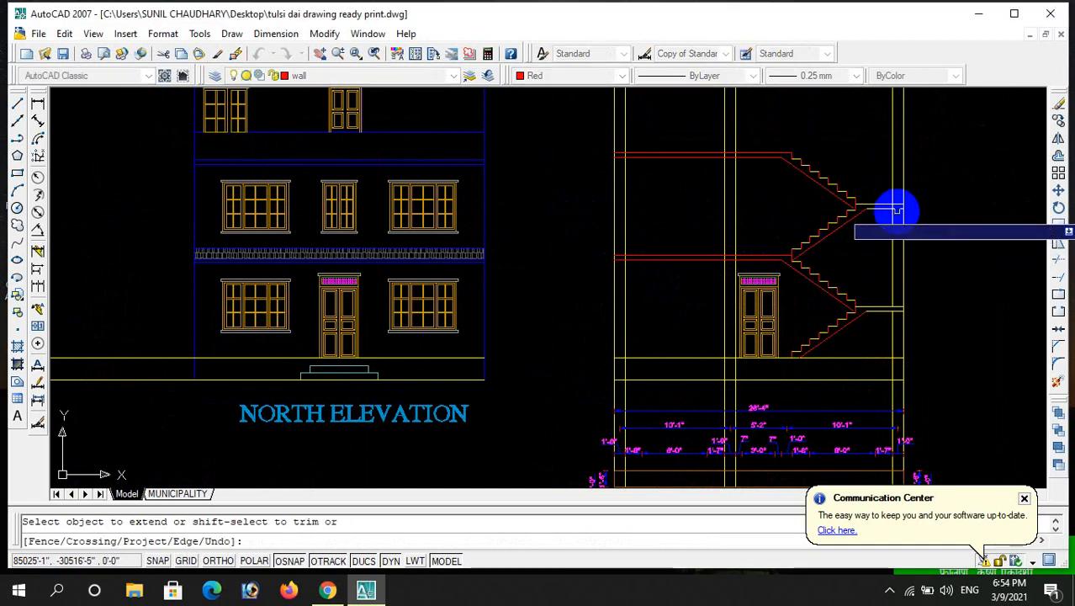
pyautogui.scroll(3, 895, 211)
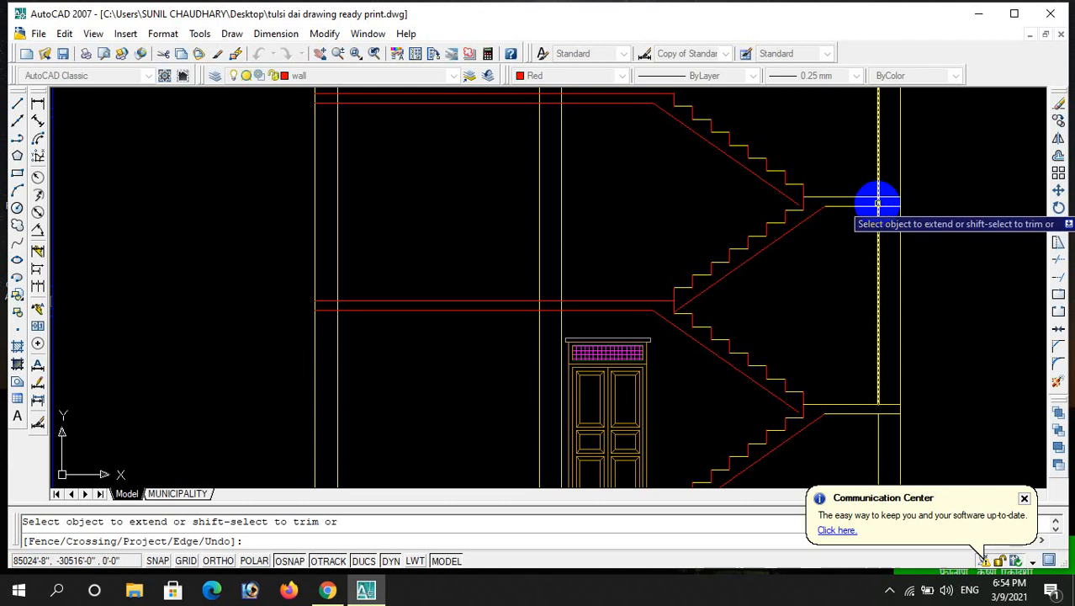
pyautogui.scroll(-3, 854, 231)
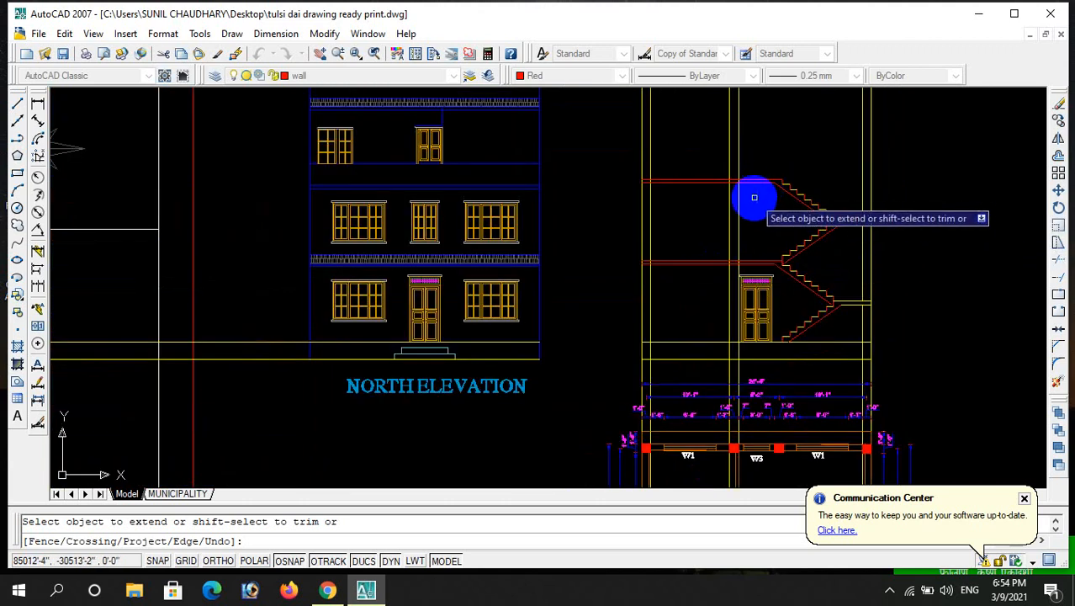
pyautogui.press('Escape')
# - Examine the staircase and room layout around the section cut in the ground, first and second floor plans
pyautogui.scroll(-5, 755, 219)
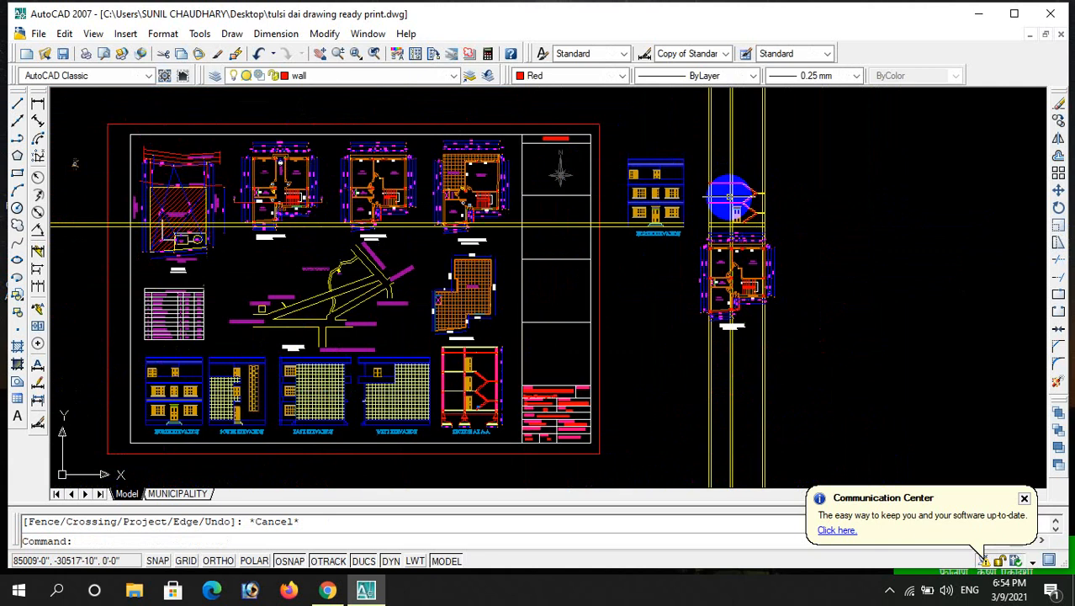
pyautogui.scroll(5, 740, 286)
pyautogui.scroll(-4, 689, 283)
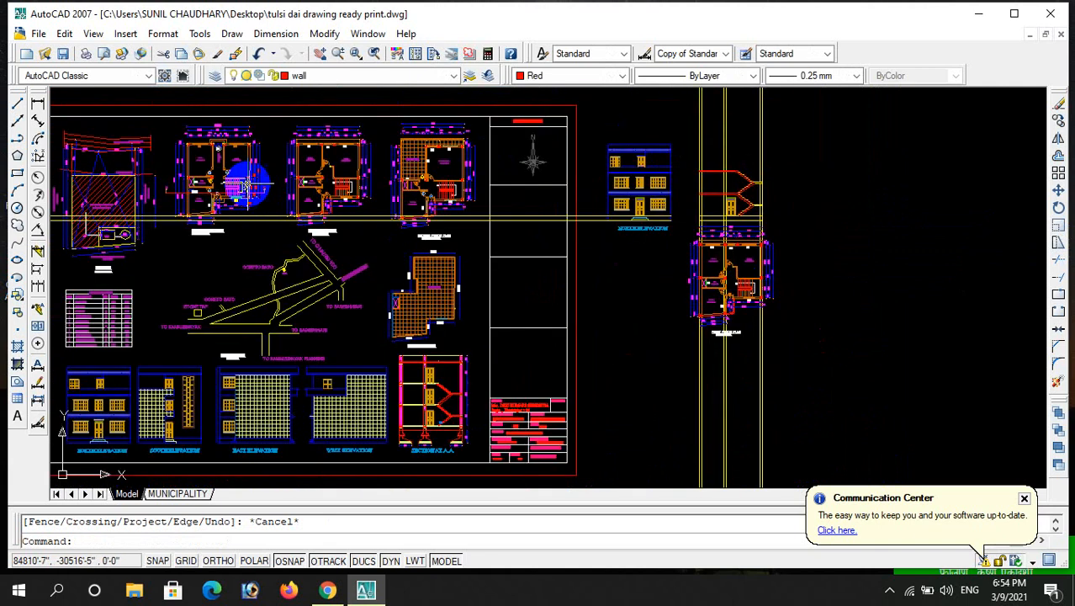
pyautogui.scroll(4, 246, 185)
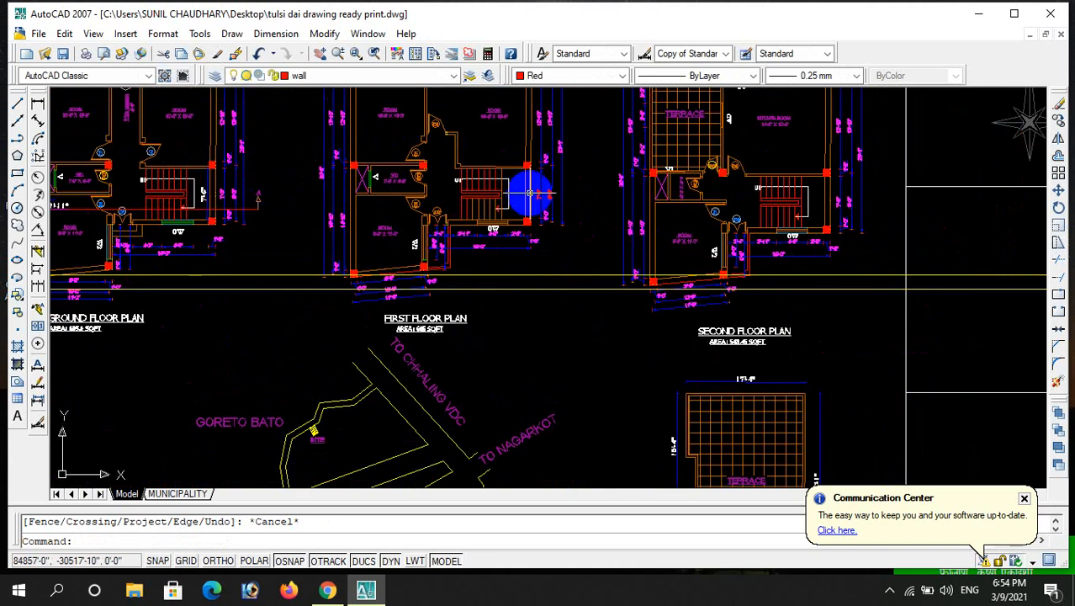
pyautogui.scroll(-5, 542, 220)
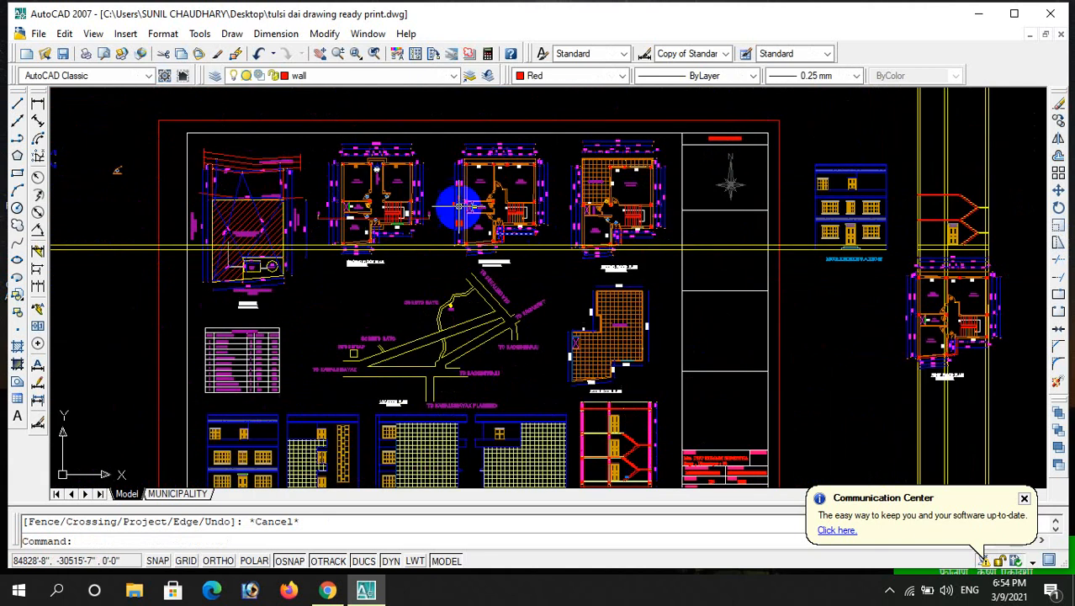
pyautogui.scroll(6, 498, 196)
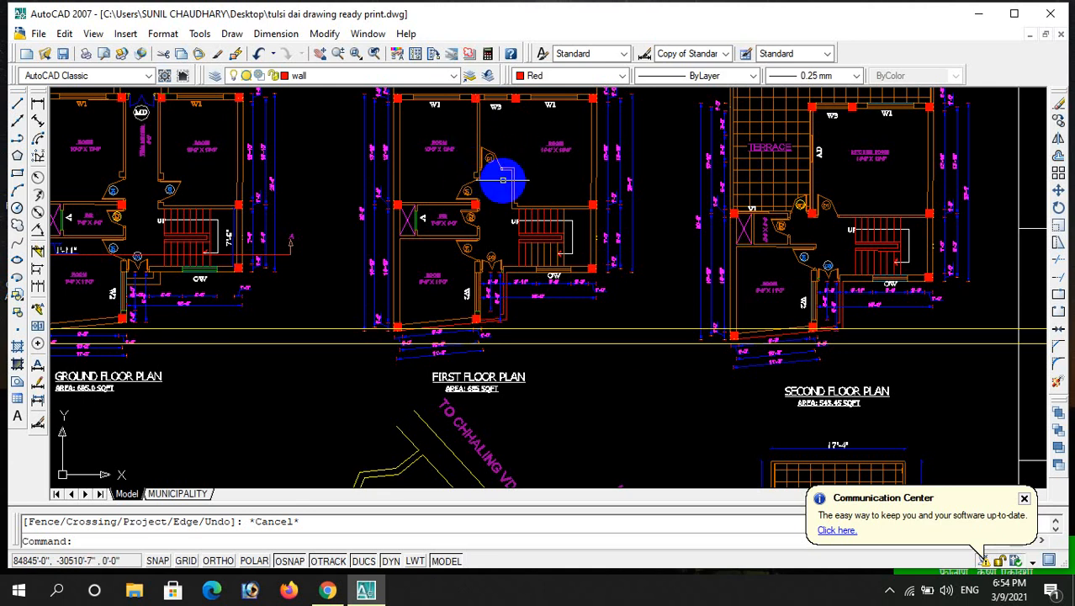
pyautogui.scroll(-4, 515, 162)
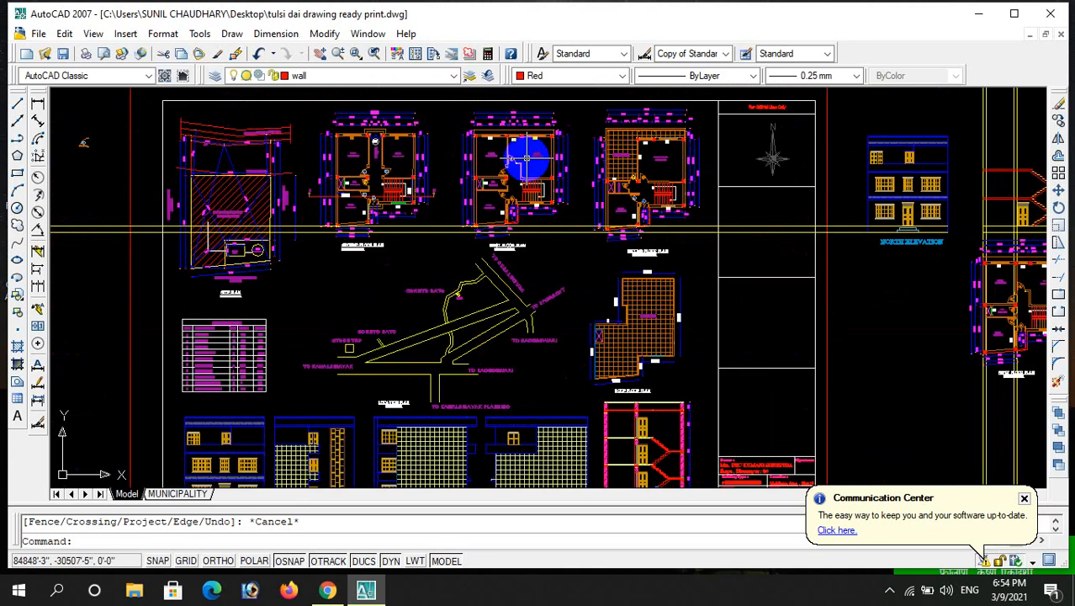
pyautogui.scroll(-2, 526, 158)
pyautogui.scroll(3, 816, 253)
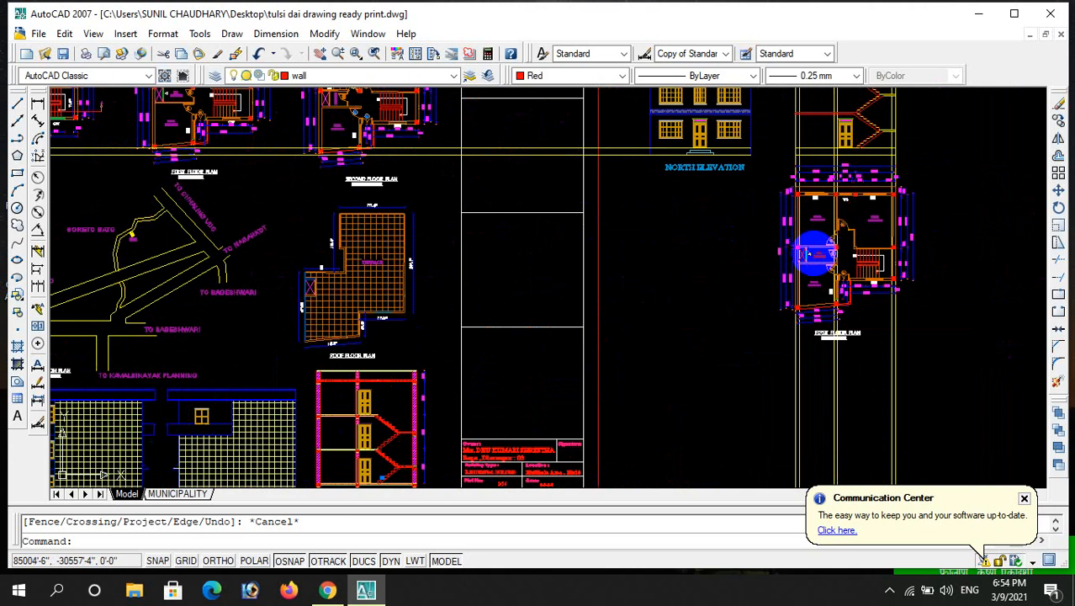
# - Draw a vertical construction line through the right jamb of the upper D1 door opening, beside the stair hall, in the copied first floor plan
pyautogui.scroll(-3, 832, 248)
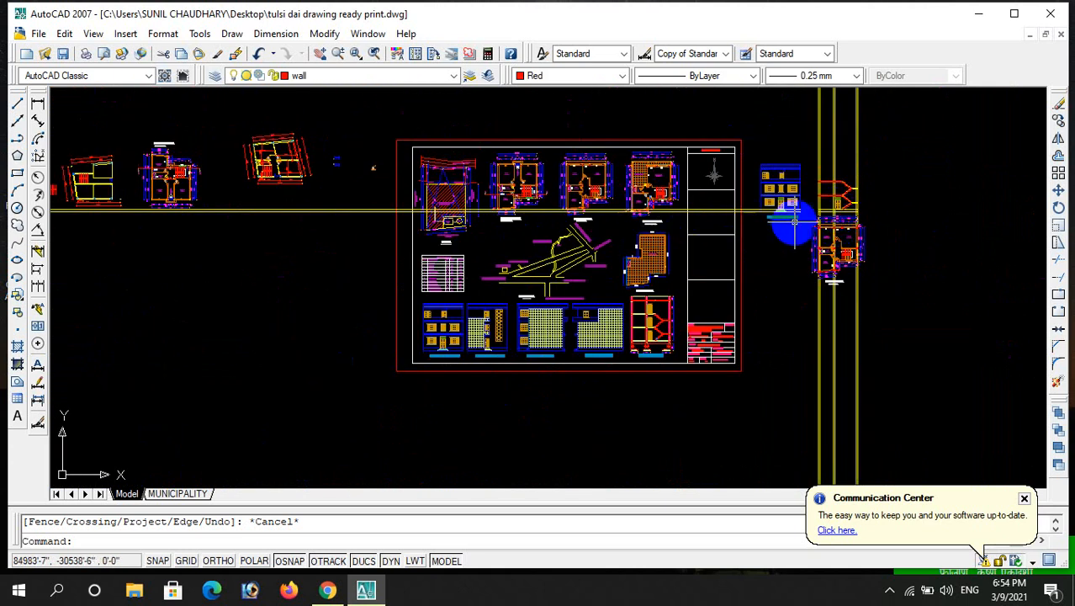
pyautogui.scroll(4, 815, 226)
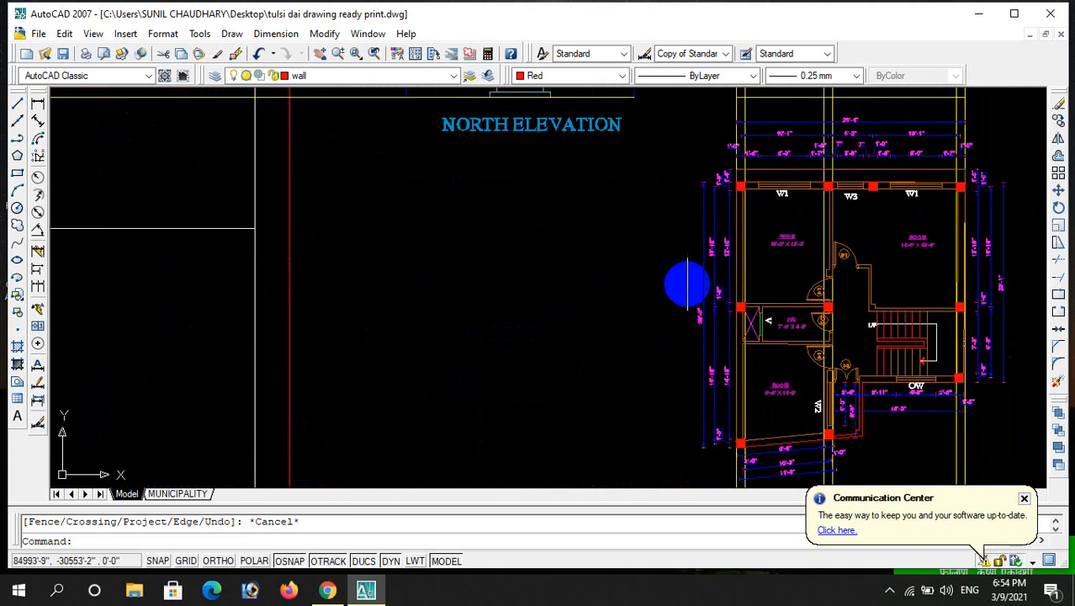
pyautogui.press('Escape')
pyautogui.scroll(3, 882, 268)
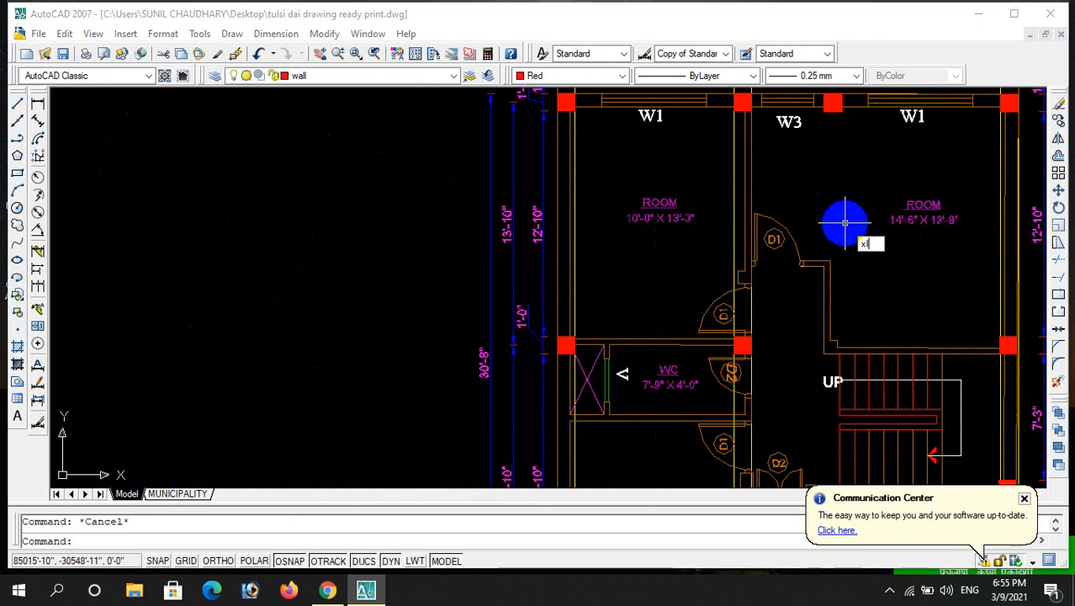
pyautogui.press('Return')
pyautogui.write('v')
pyautogui.press('Return')
pyautogui.scroll(5, 828, 233)
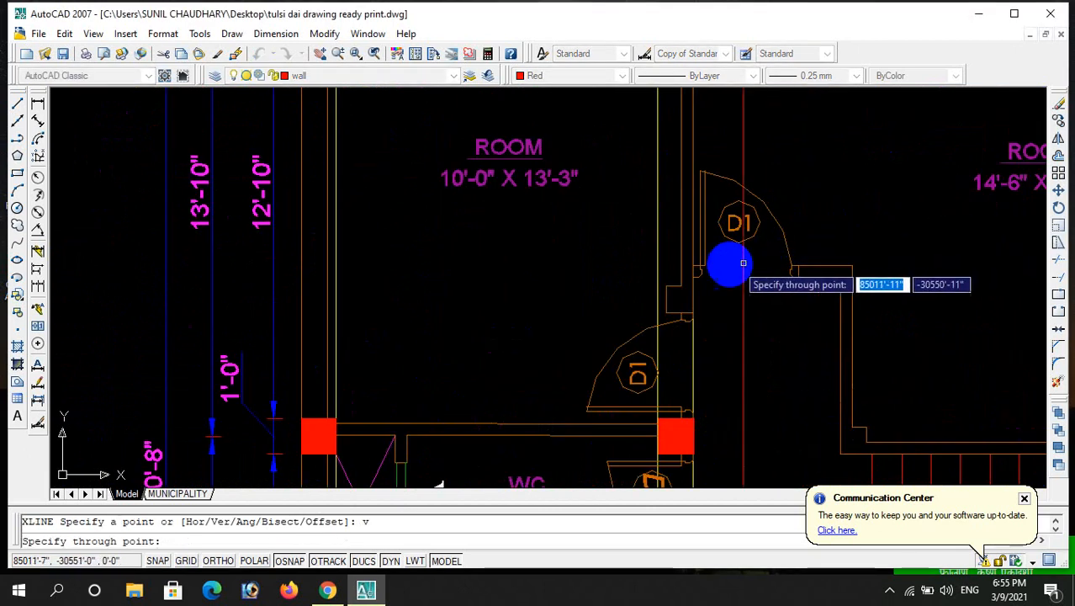
pyautogui.click(792, 277)
pyautogui.scroll(-4, 789, 299)
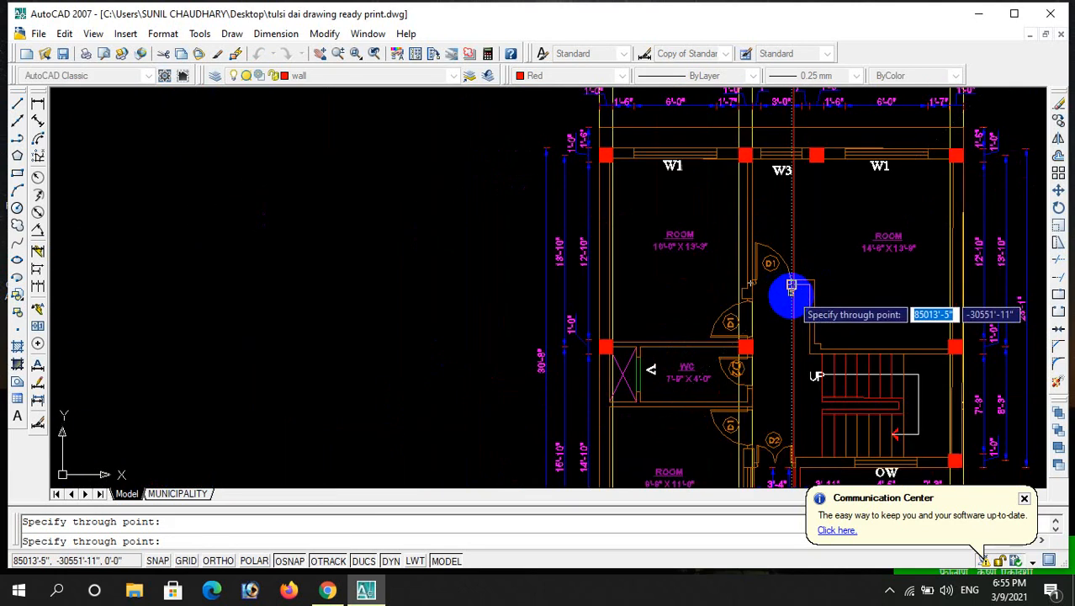
pyautogui.scroll(-5, 826, 299)
pyautogui.press('Escape')
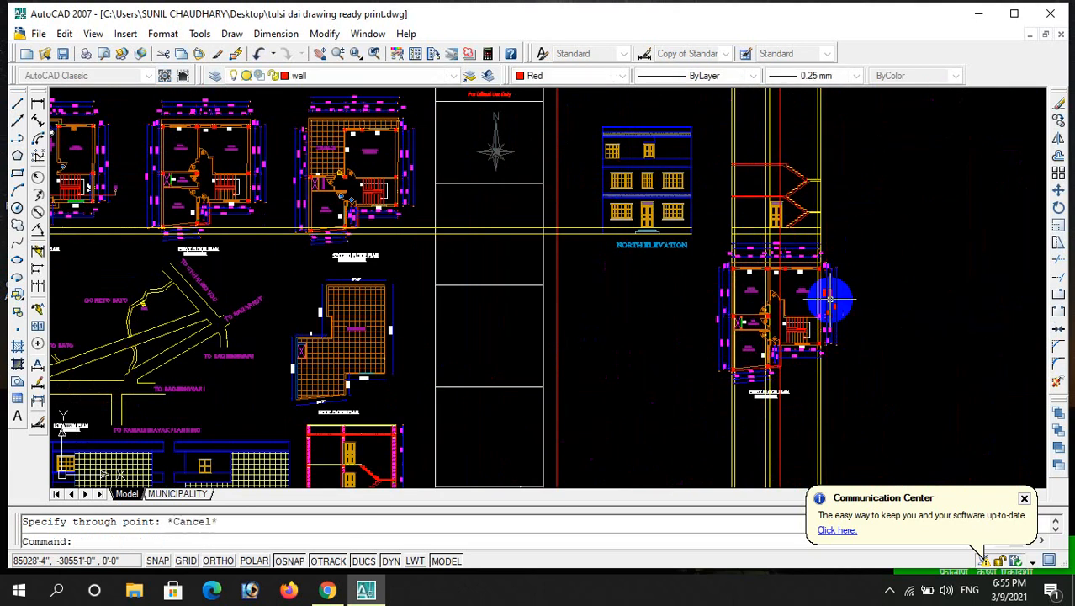
# - Copy the south elevation's ground floor door from its lower-left corner to the section's first floor slab top, at the inner wall's right face
pyautogui.scroll(-3, 681, 235)
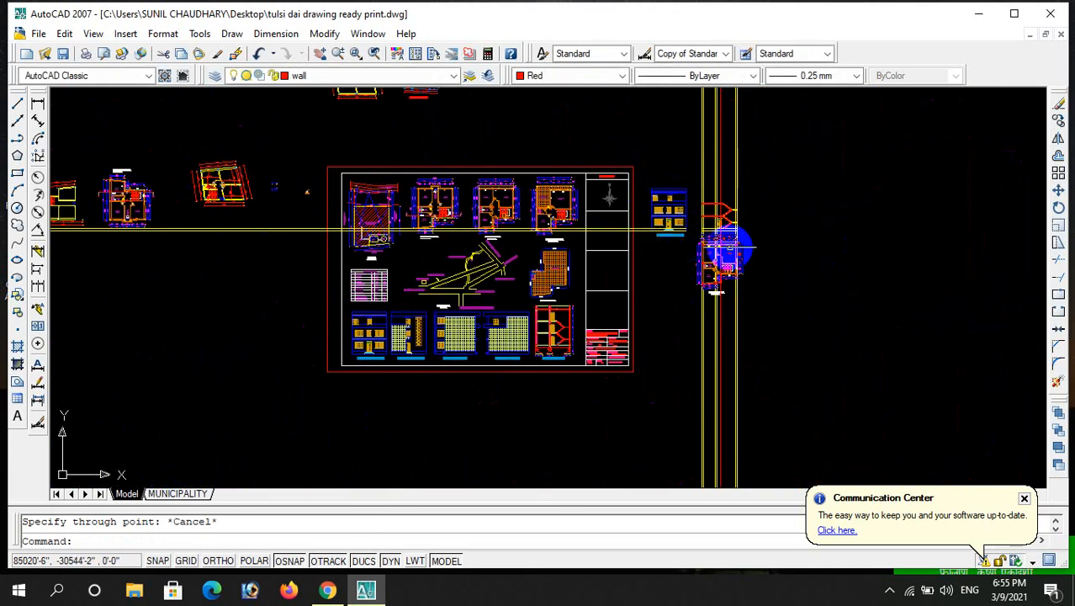
pyautogui.scroll(4, 404, 364)
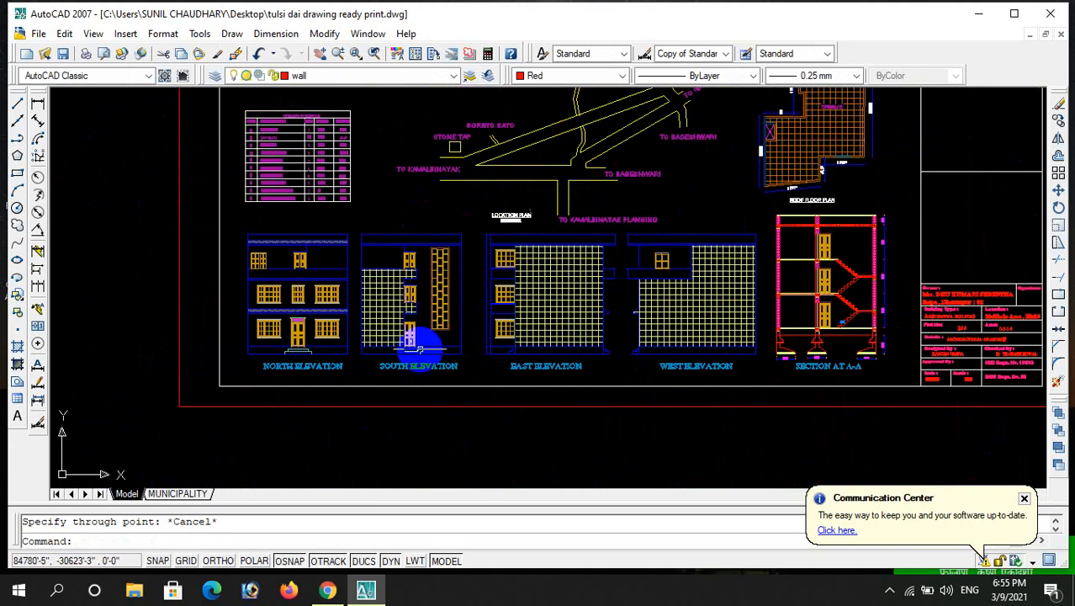
pyautogui.scroll(2, 385, 349)
pyautogui.scroll(3, 386, 349)
pyautogui.scroll(-2, 523, 309)
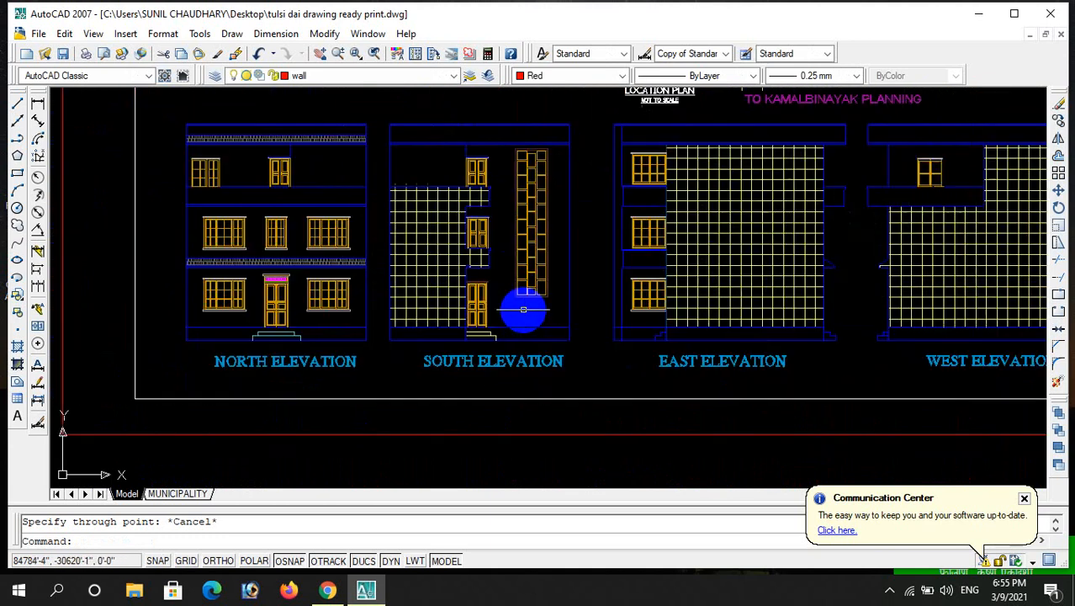
pyautogui.scroll(4, 463, 307)
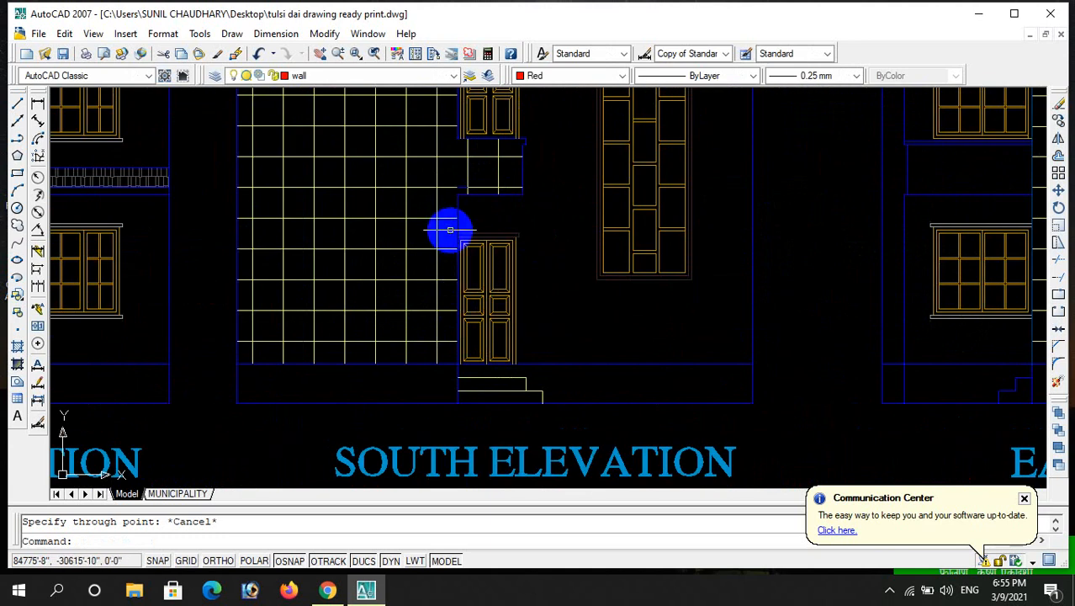
pyautogui.click(550, 372)
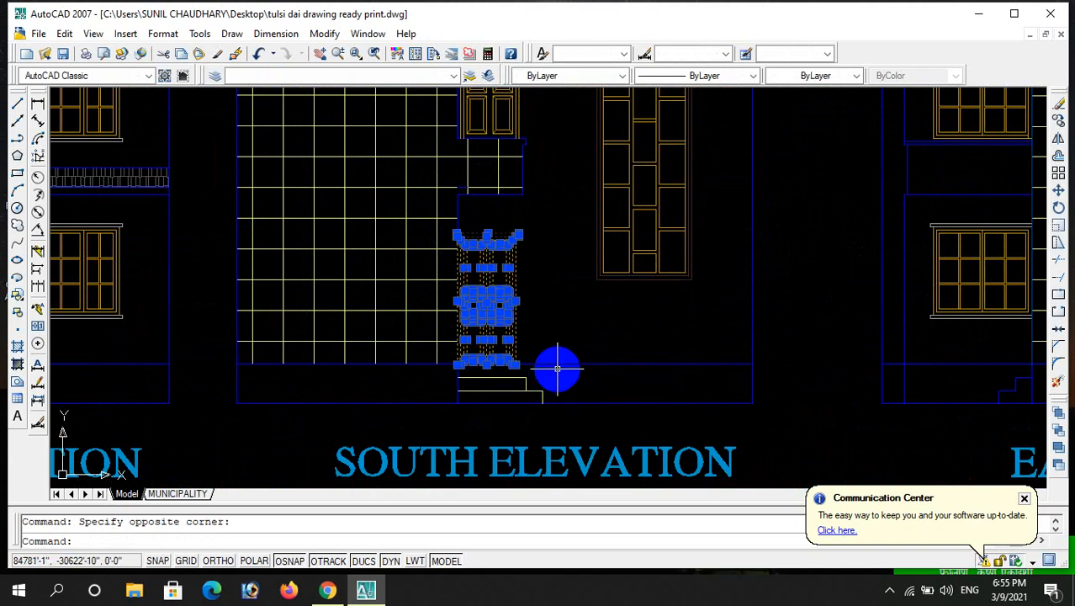
pyautogui.write('co')
pyautogui.press('Return')
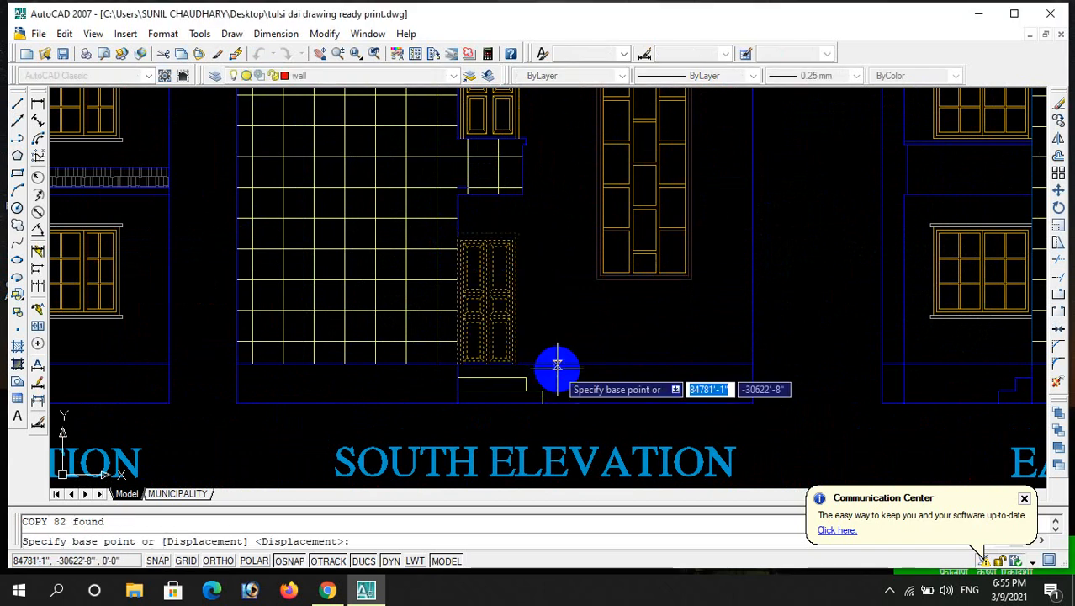
pyautogui.scroll(3, 465, 374)
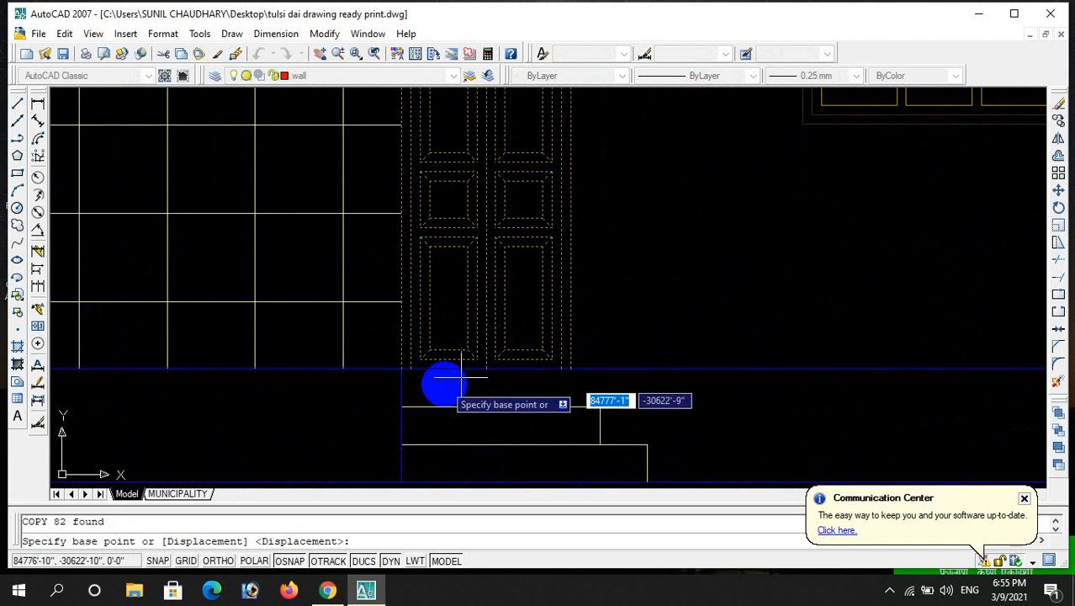
pyautogui.click(401, 368)
pyautogui.scroll(-5, 375, 383)
pyautogui.scroll(-3, 387, 374)
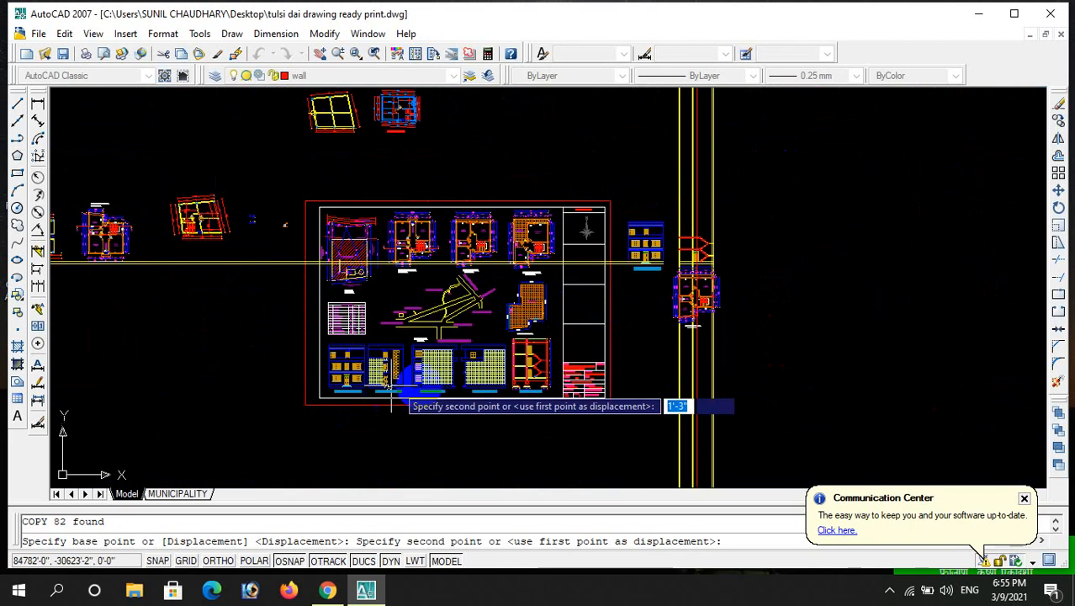
pyautogui.scroll(5, 684, 252)
pyautogui.scroll(5, 784, 290)
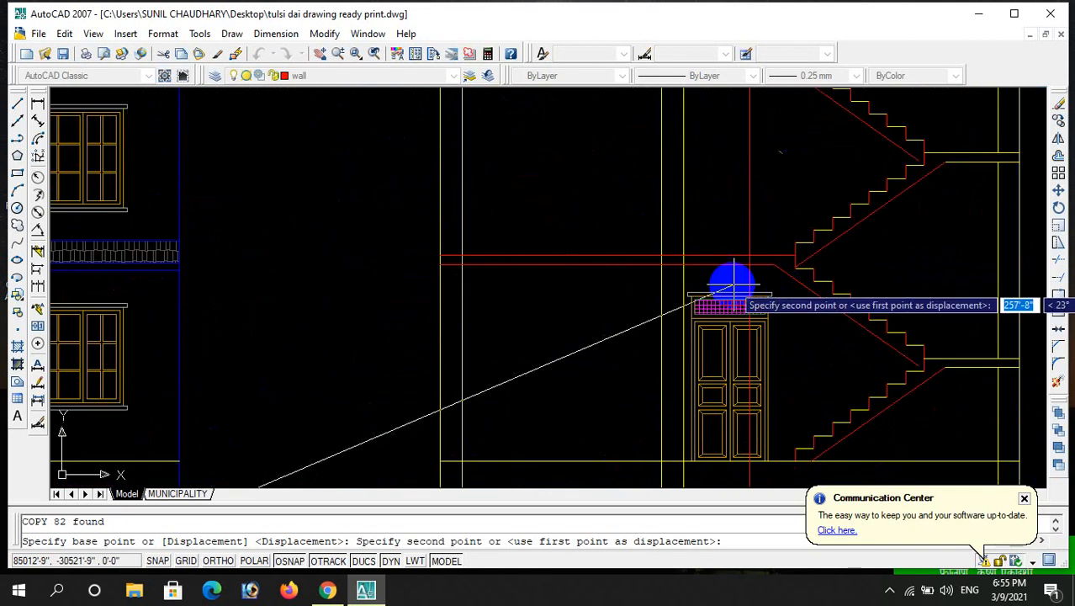
pyautogui.click(683, 254)
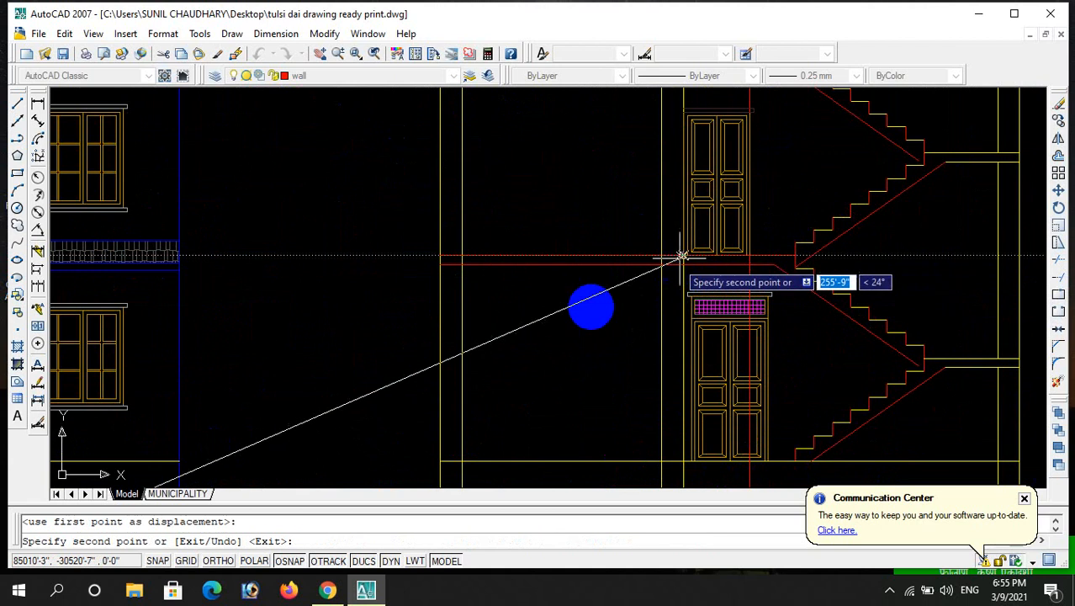
pyautogui.press('Escape')
# - Examine the doors, terrace and staircase in the first and second floor plans against the section beside the sheet
pyautogui.scroll(-3, 676, 282)
pyautogui.scroll(-3, 660, 286)
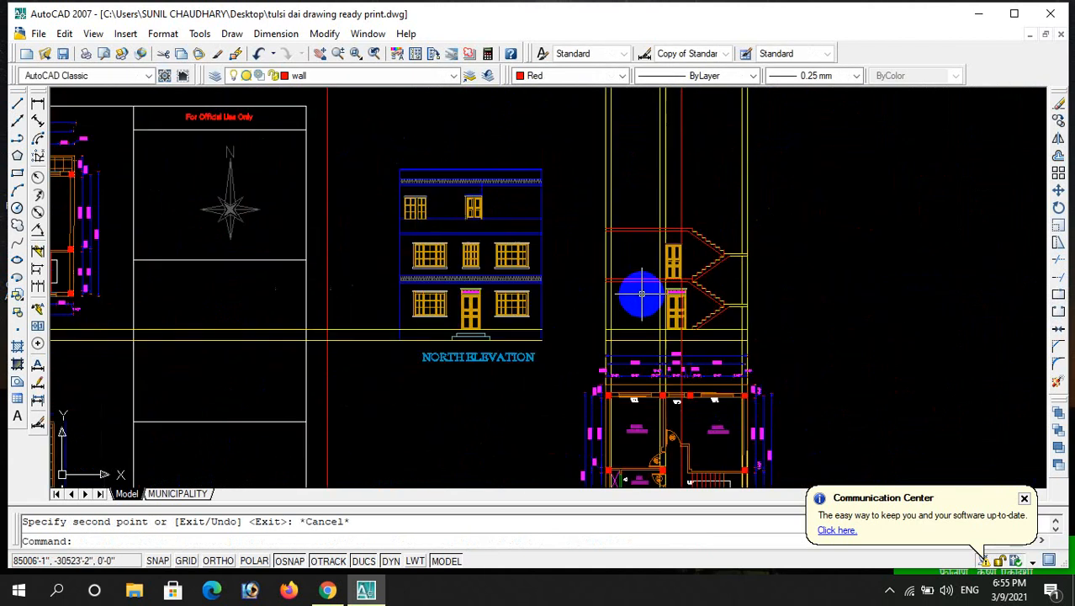
pyautogui.scroll(-3, 681, 320)
pyautogui.scroll(4, 669, 347)
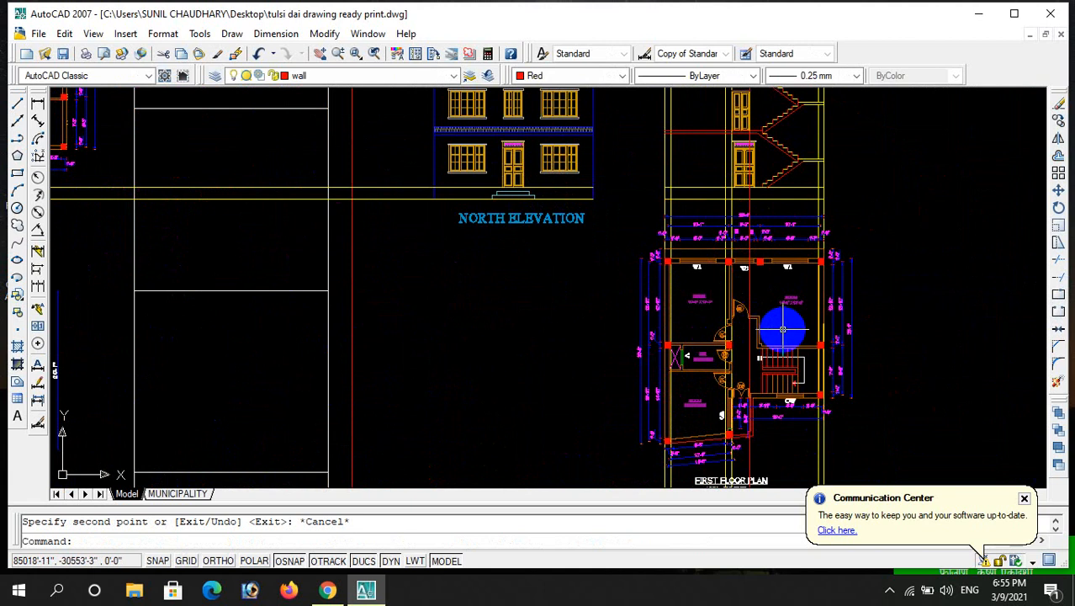
pyautogui.scroll(-3, 492, 264)
pyautogui.scroll(4, 348, 241)
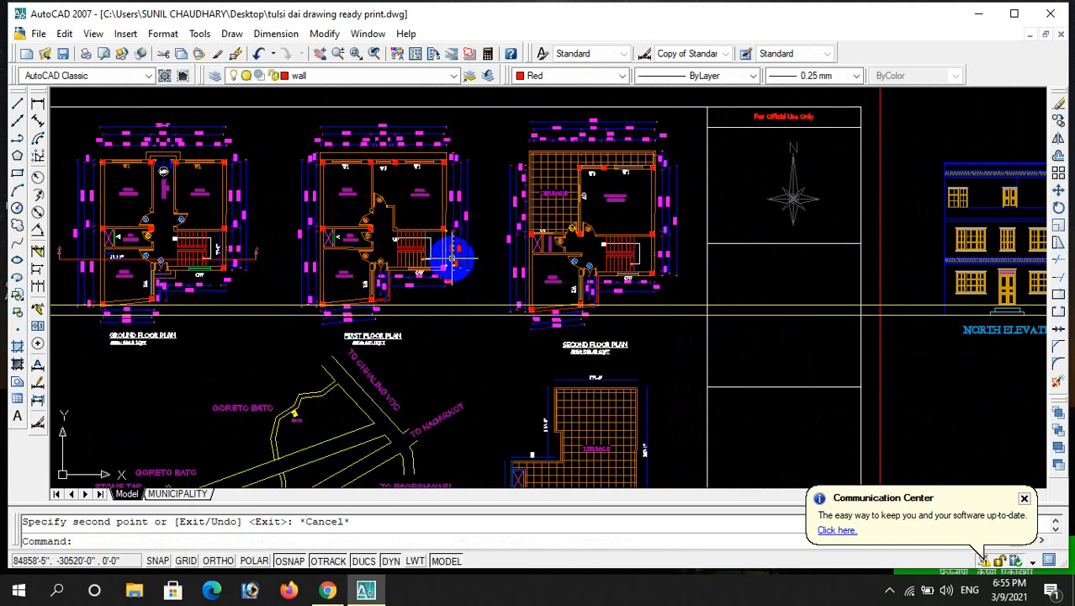
pyautogui.scroll(-2, 466, 260)
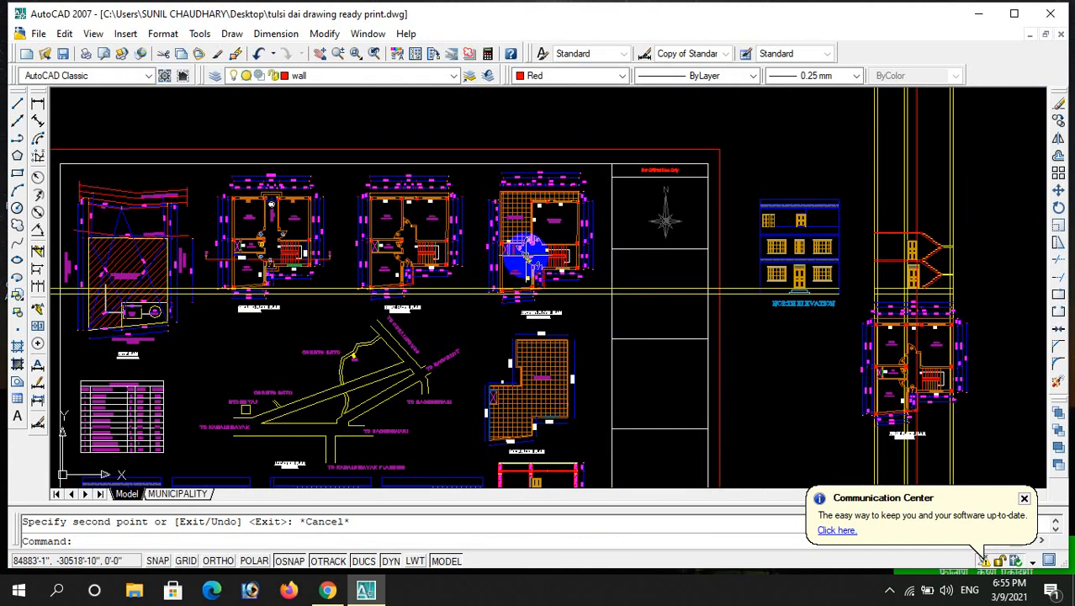
pyautogui.scroll(-1, 531, 252)
pyautogui.scroll(3, 715, 269)
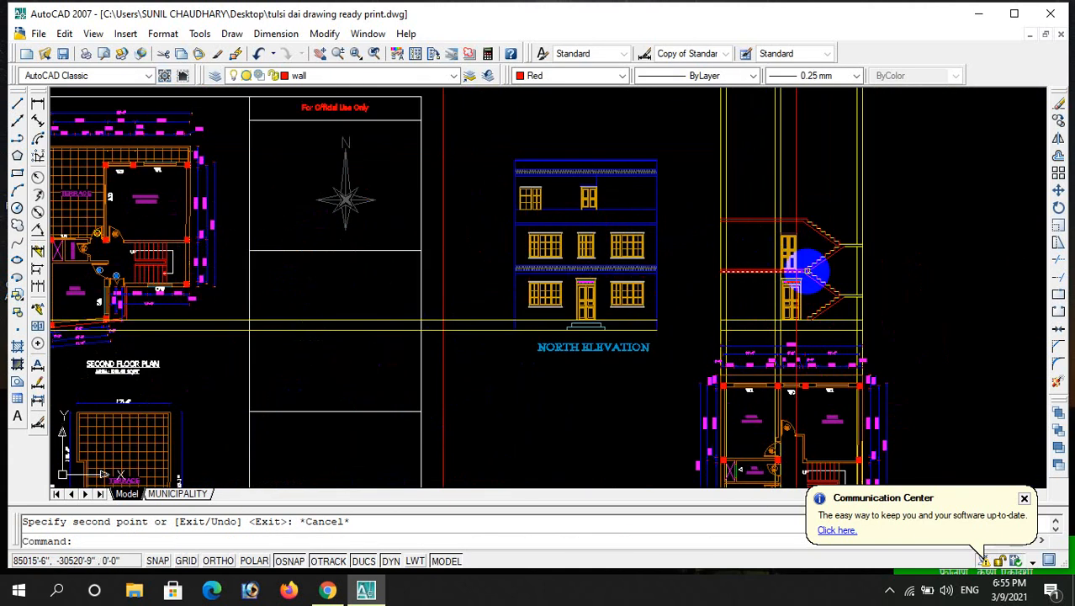
pyautogui.scroll(-1, 538, 230)
pyautogui.scroll(2, 316, 230)
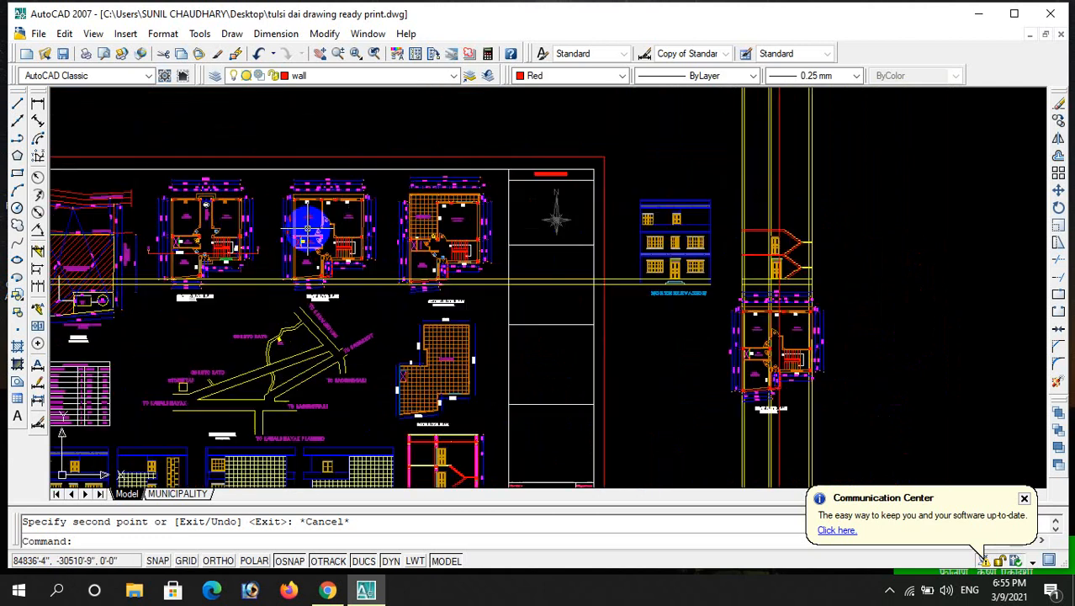
pyautogui.scroll(3, 335, 365)
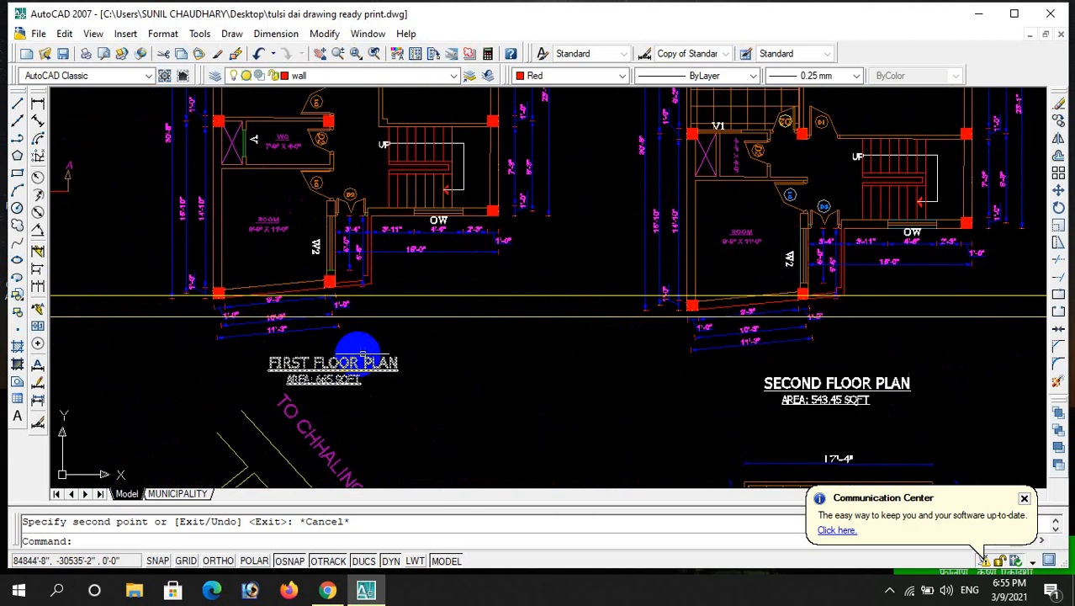
pyautogui.scroll(-2, 402, 353)
pyautogui.scroll(2, 735, 389)
pyautogui.scroll(-3, 593, 365)
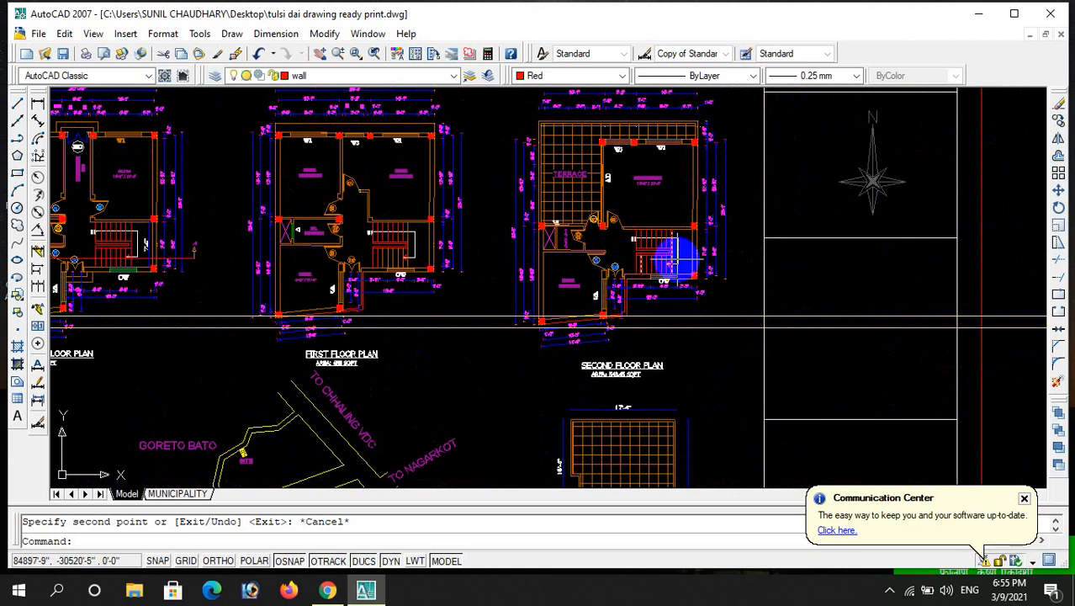
pyautogui.scroll(1, 596, 224)
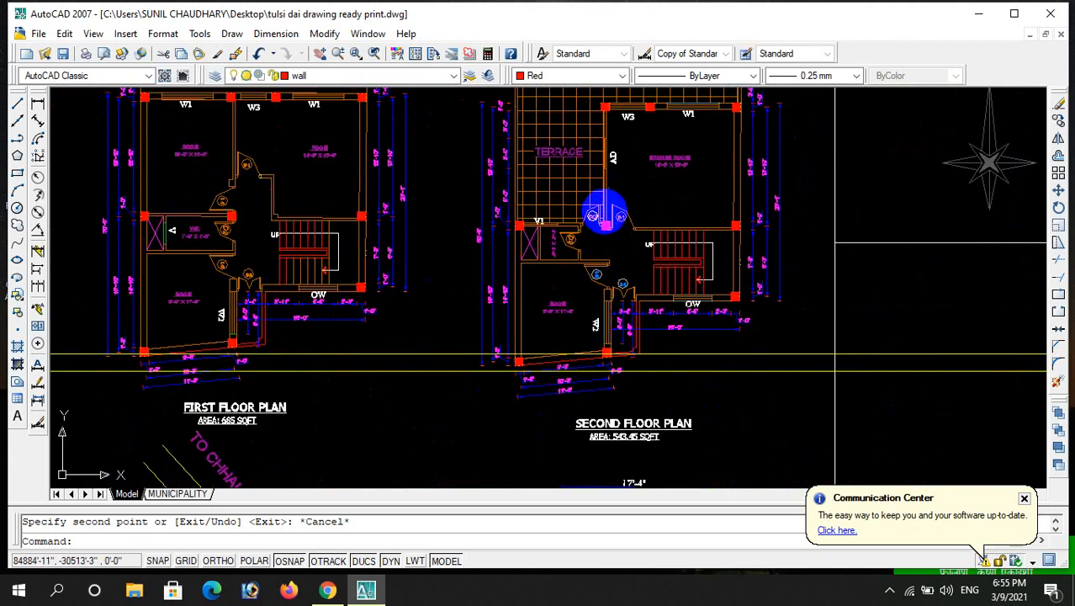
pyautogui.scroll(-5, 579, 229)
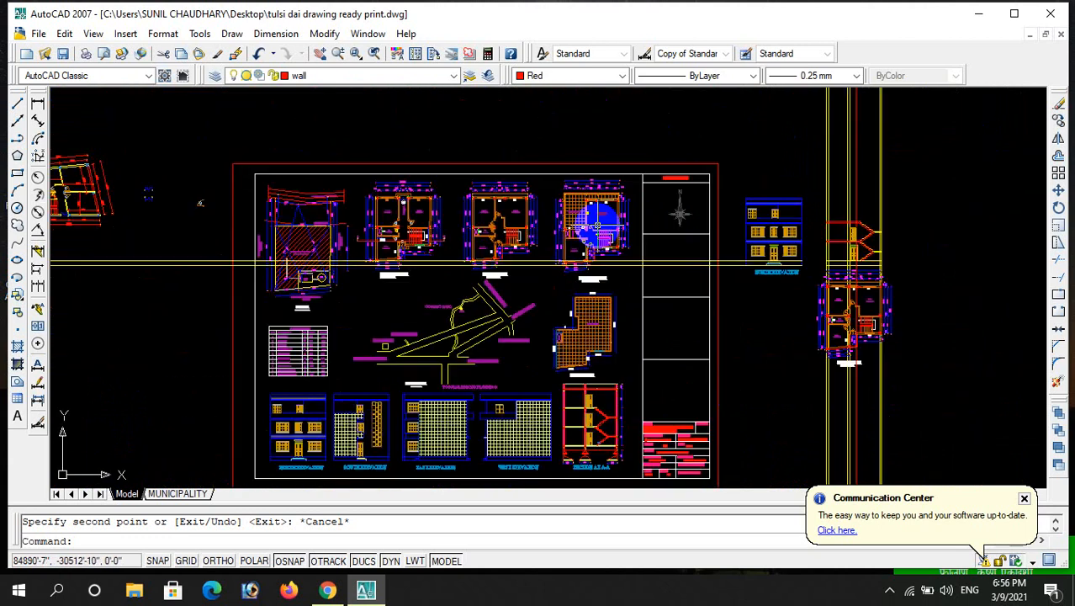
pyautogui.scroll(5, 882, 252)
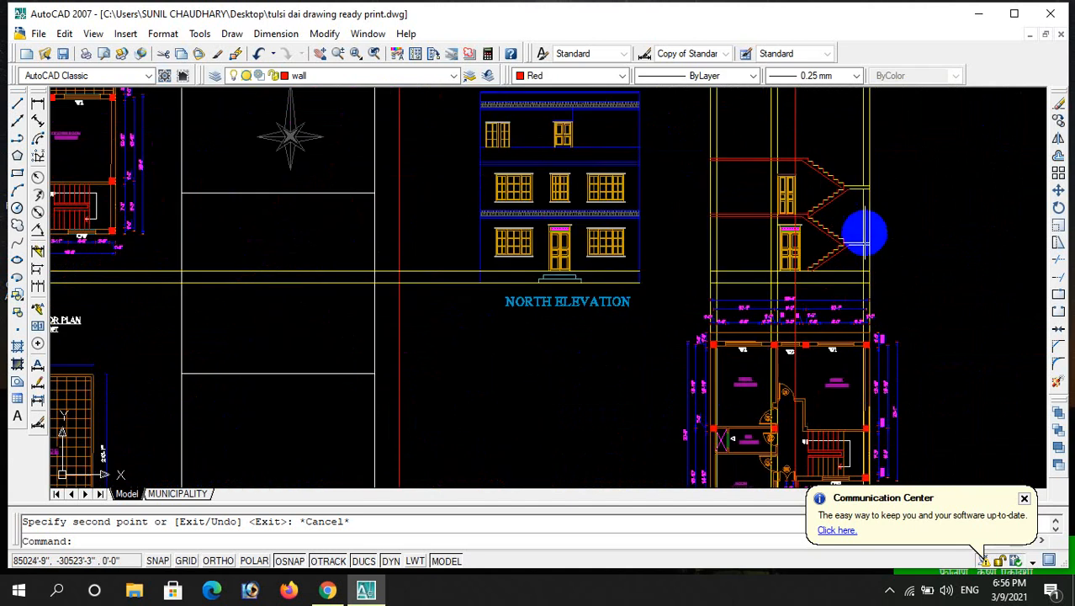
# - Copy the first-floor slab, door and staircase of the section straight up 9'-4" to form the next storey
pyautogui.click(692, 138)
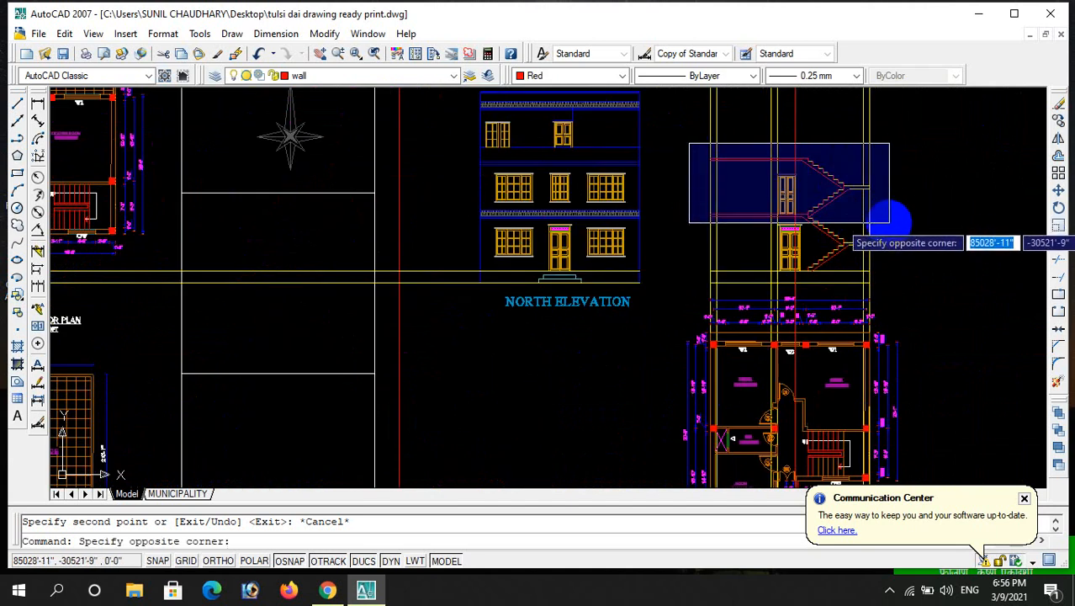
pyautogui.scroll(3, 887, 214)
pyautogui.click(892, 210)
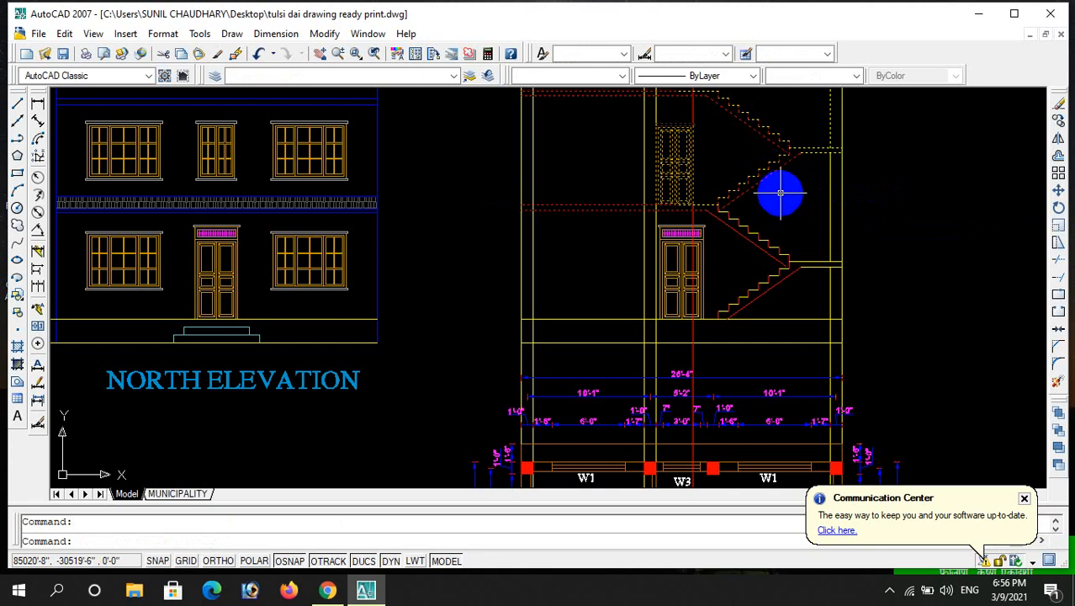
pyautogui.write('co')
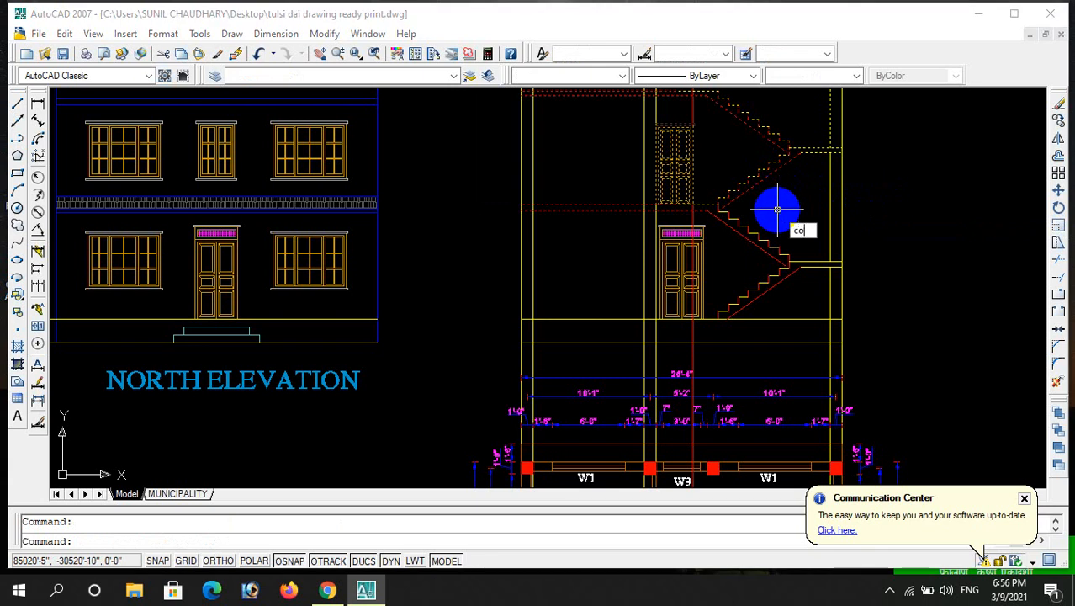
pyautogui.press('Return')
pyautogui.scroll(-3, 696, 263)
pyautogui.scroll(5, 646, 277)
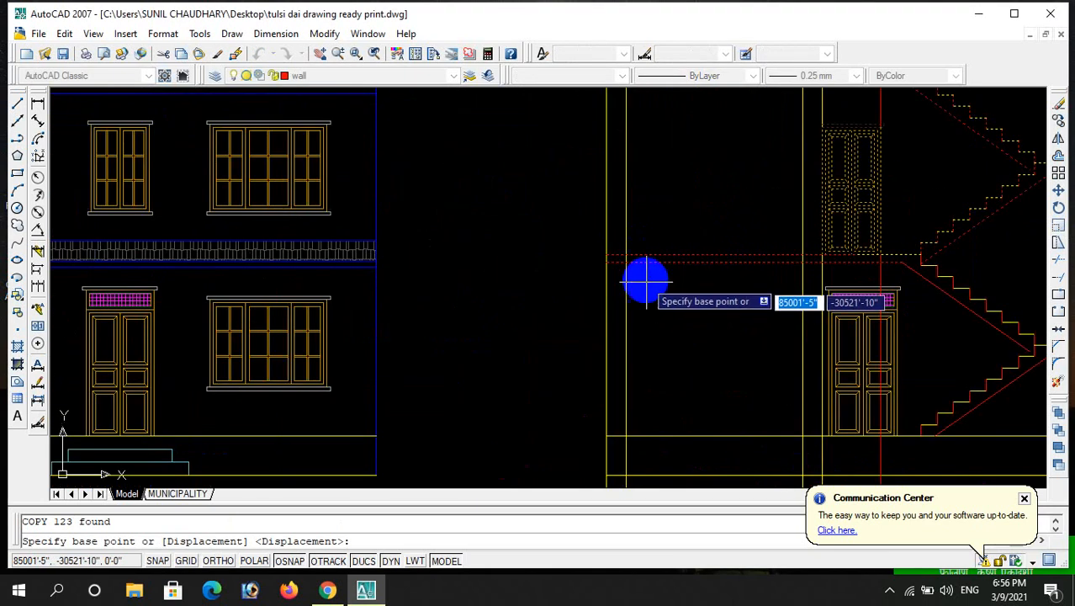
pyautogui.click(629, 269)
pyautogui.scroll(-2, 631, 276)
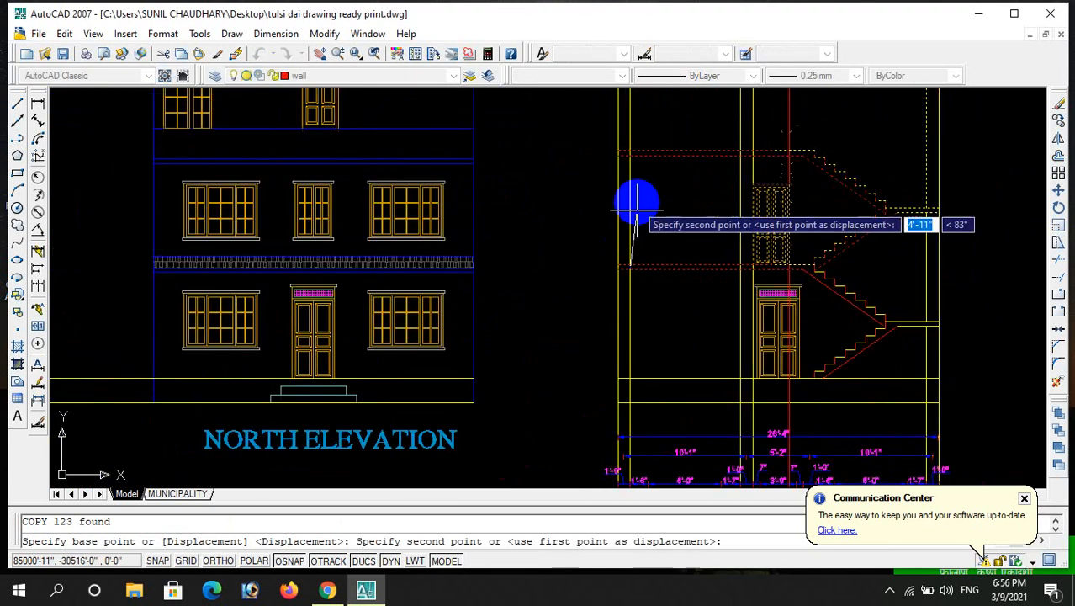
pyautogui.scroll(3, 636, 202)
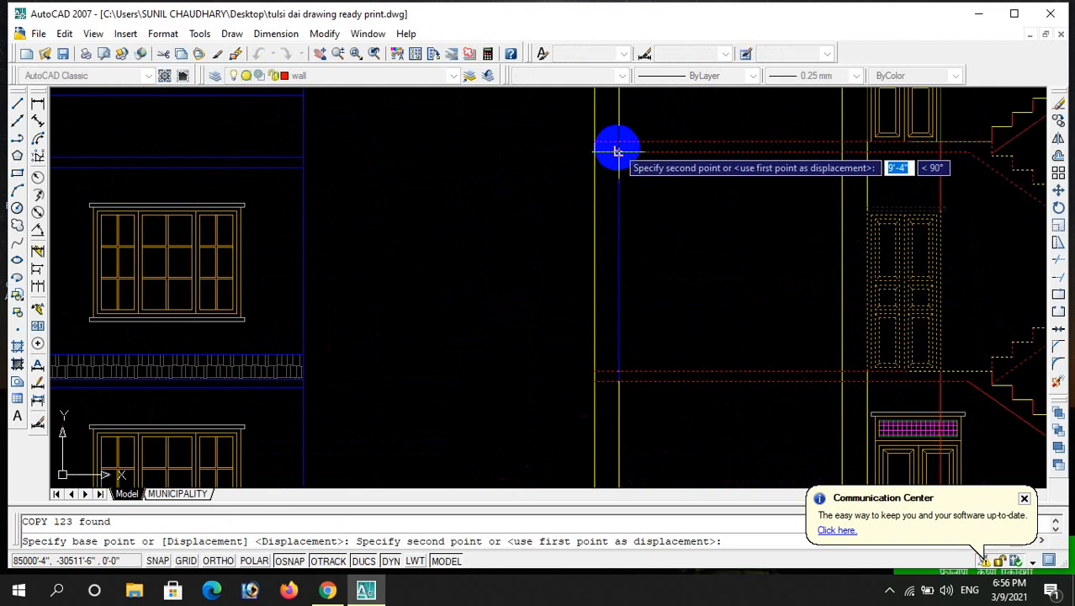
pyautogui.click(618, 151)
pyautogui.press('Escape')
# - Erase the red vertical construction line running through the stair section and the floor plan below it
pyautogui.scroll(-4, 633, 197)
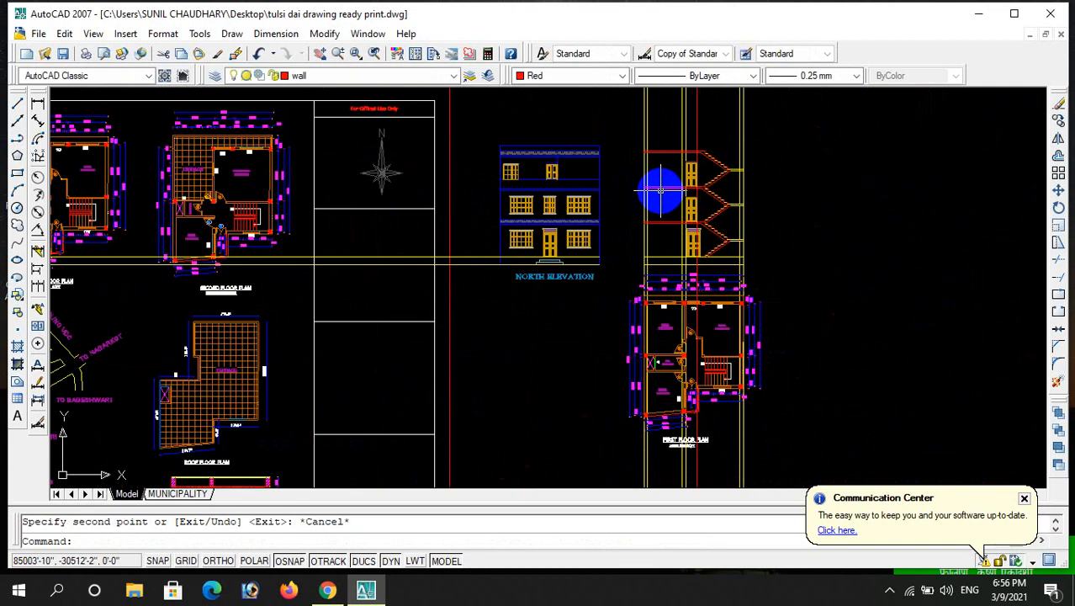
pyautogui.scroll(-2, 661, 192)
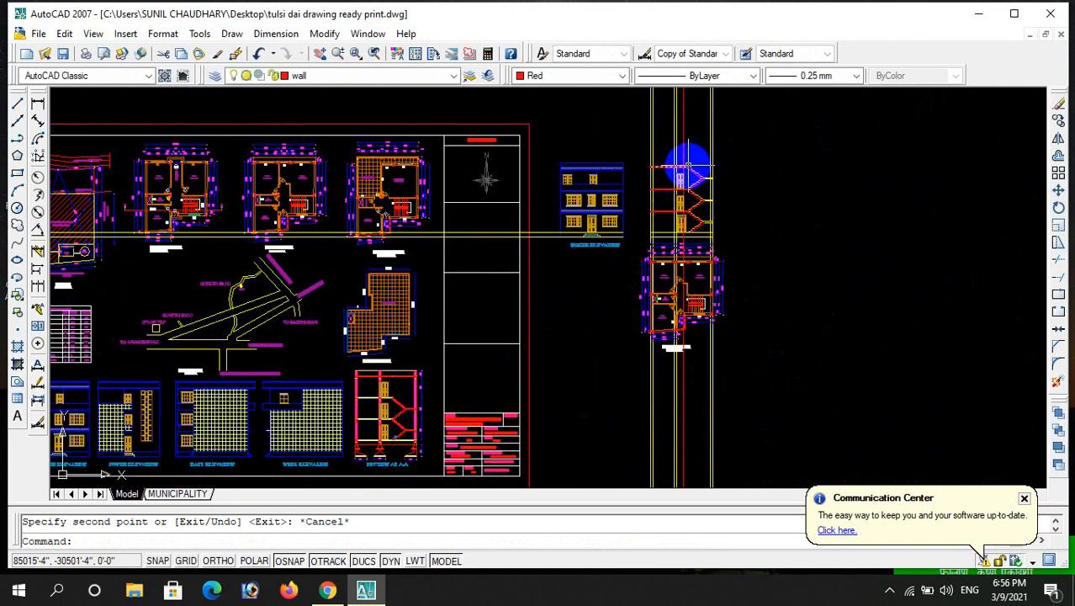
pyautogui.scroll(3, 688, 166)
pyautogui.scroll(-3, 709, 142)
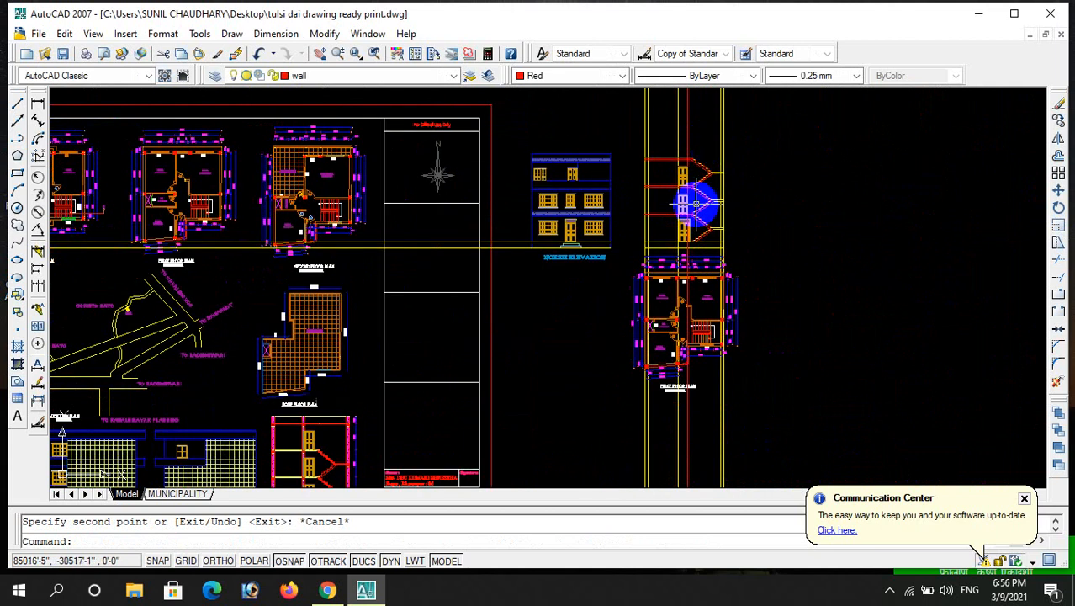
pyautogui.scroll(3, 691, 214)
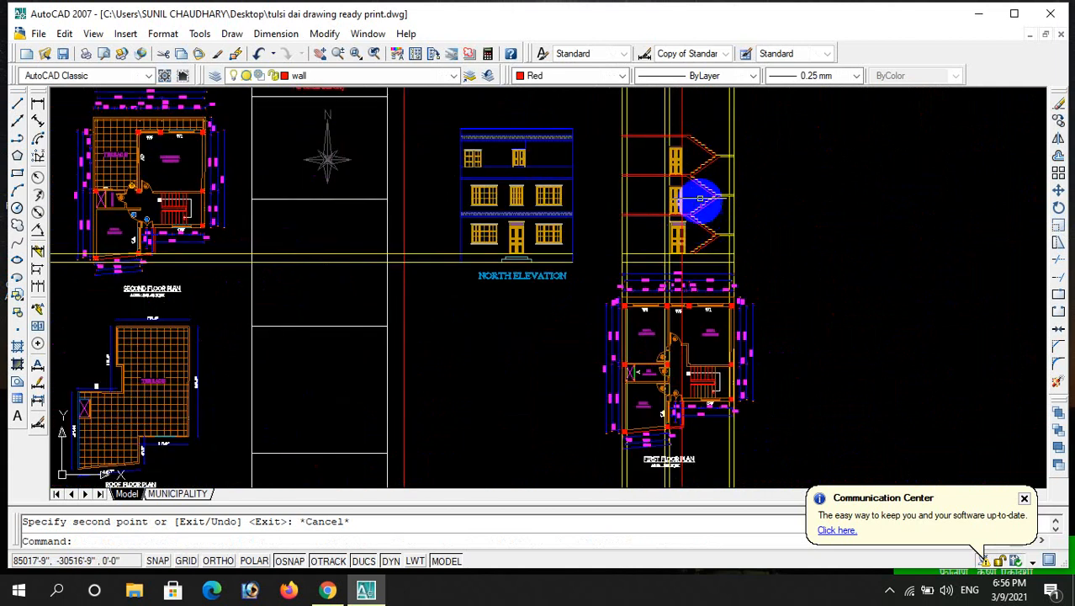
pyautogui.scroll(3, 699, 189)
pyautogui.scroll(-4, 695, 178)
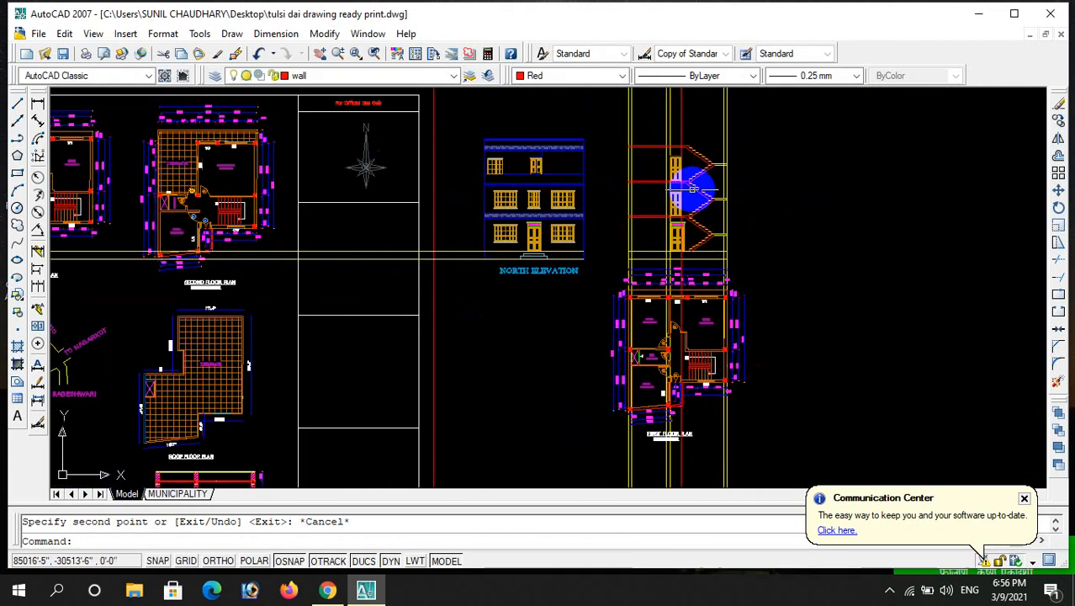
pyautogui.click(681, 129)
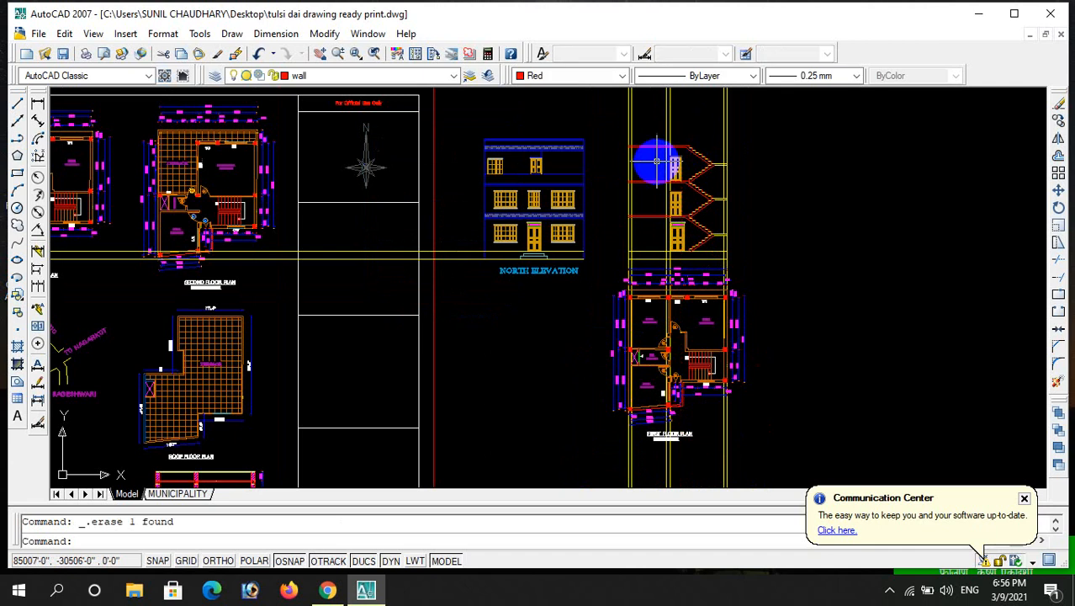
# - Examine the staircase in the second floor plan and compare it with the top storey of the stair section
pyautogui.scroll(1, 664, 152)
pyautogui.scroll(-3, 673, 144)
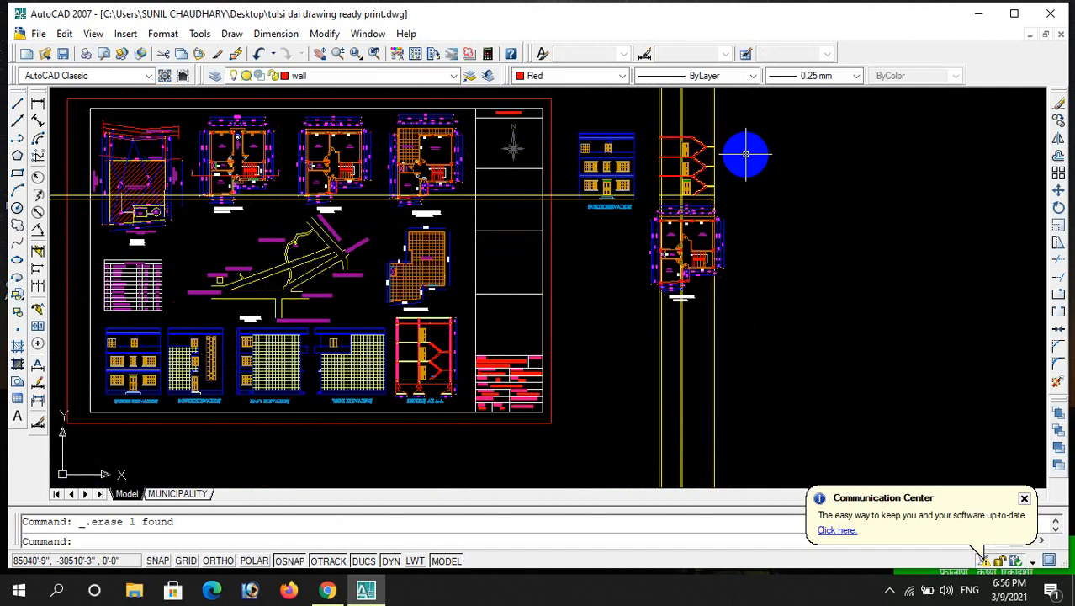
pyautogui.scroll(8, 441, 160)
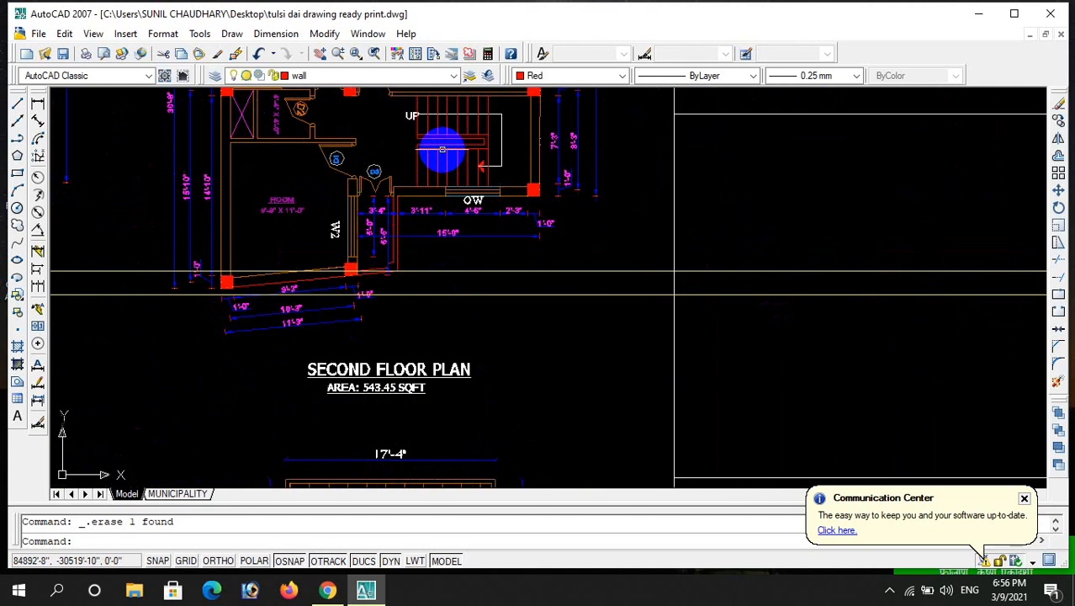
pyautogui.scroll(-4, 442, 149)
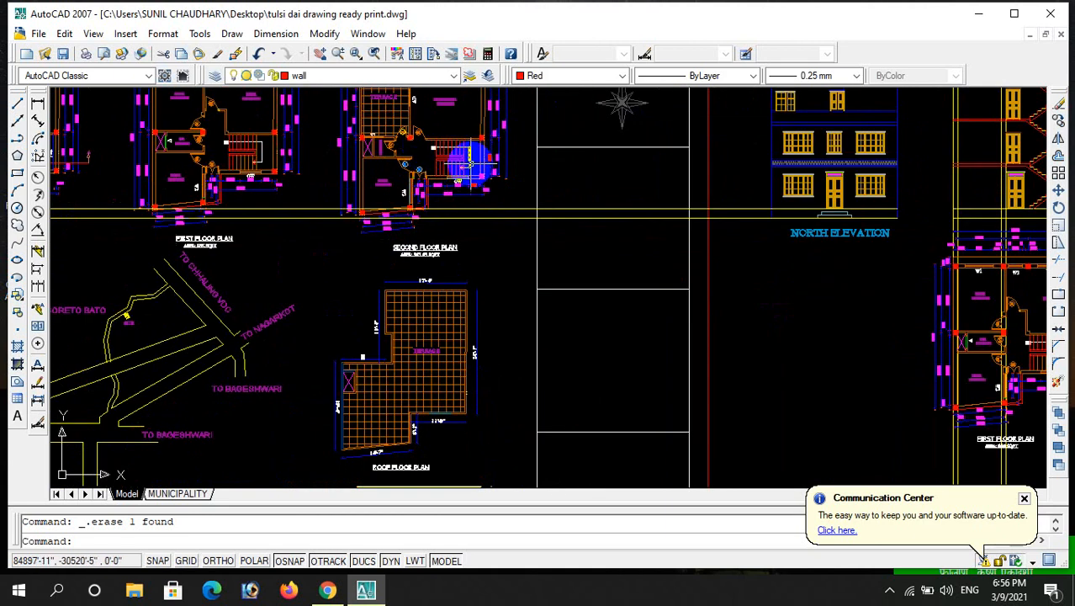
pyautogui.scroll(-2, 455, 168)
pyautogui.scroll(1, 816, 112)
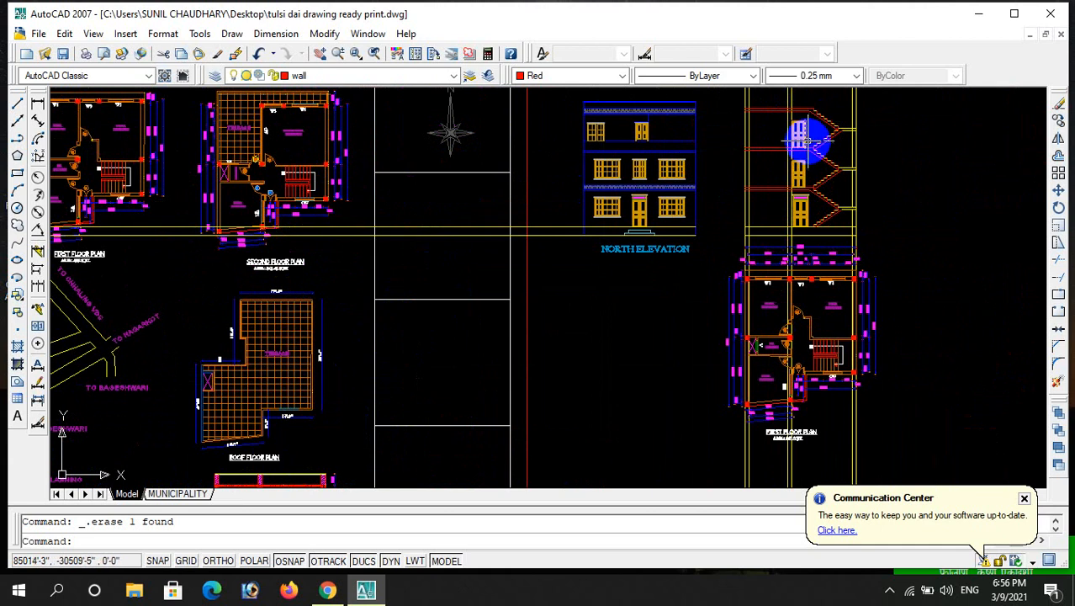
pyautogui.scroll(4, 824, 126)
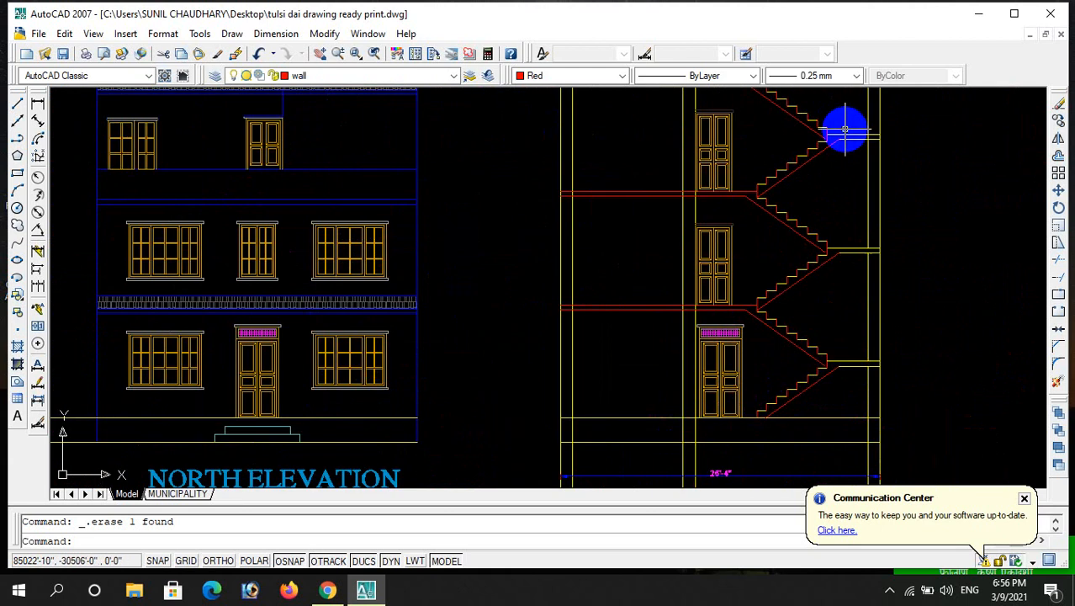
pyautogui.scroll(-1, 831, 132)
pyautogui.scroll(-3, 816, 120)
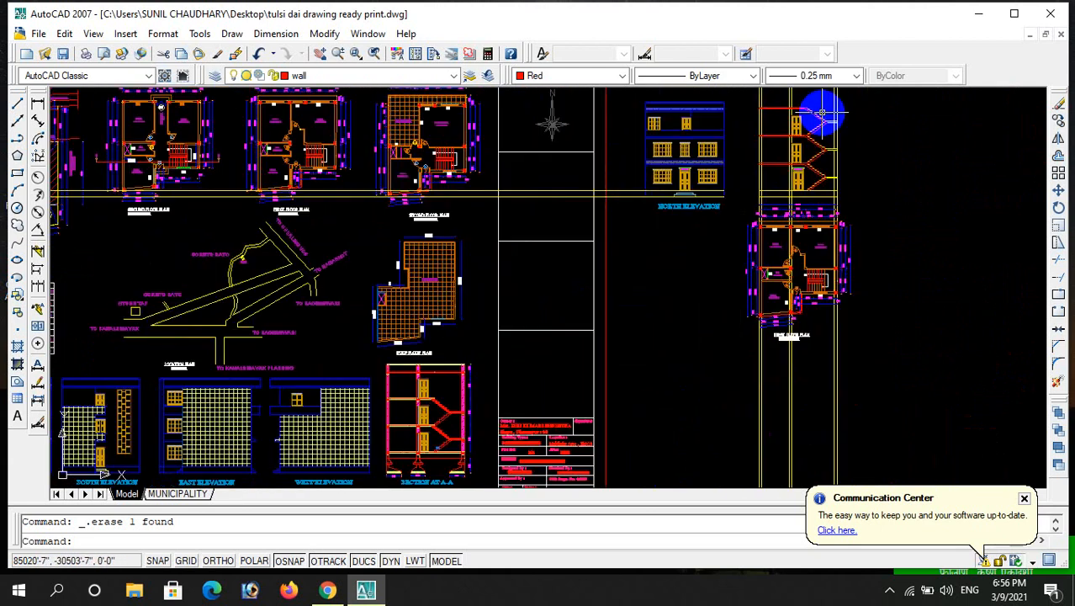
pyautogui.scroll(1, 821, 112)
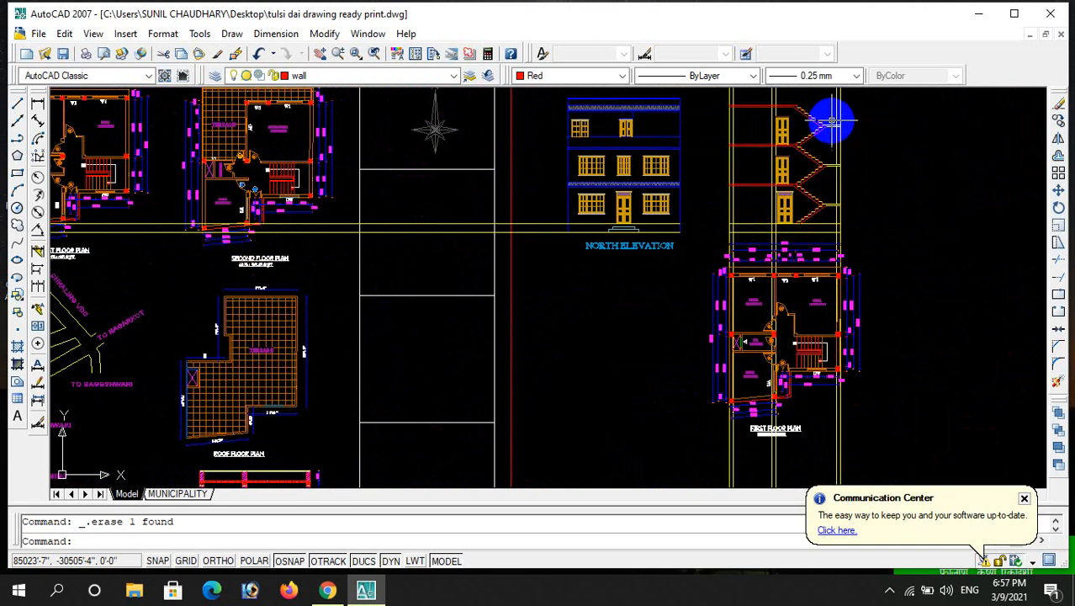
# - Erase a line of the top storey's stair landing and the upper flight rising from it to the top slab
pyautogui.scroll(4, 831, 122)
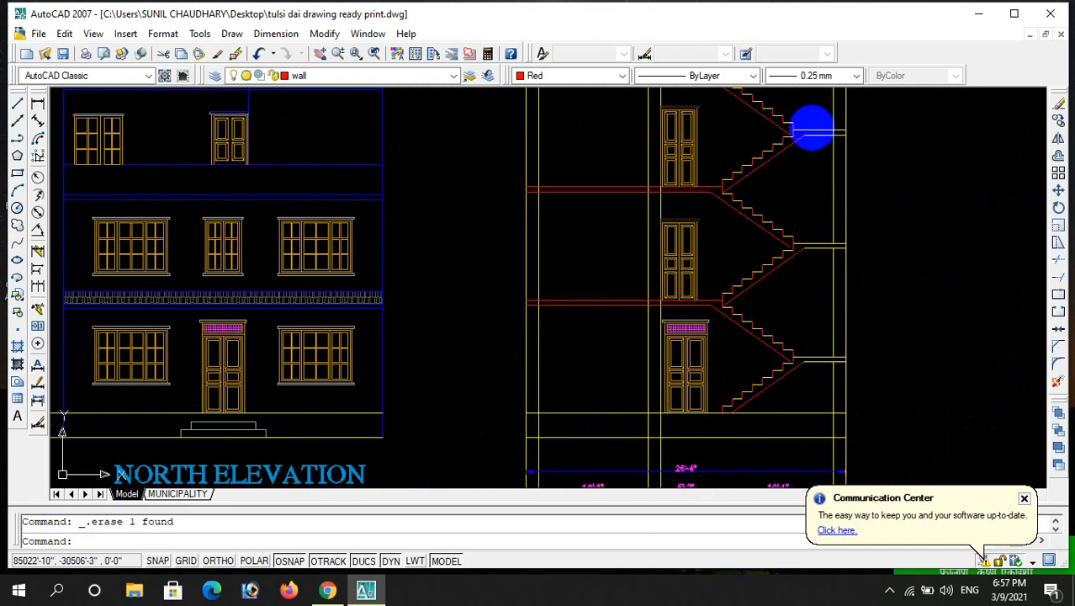
pyautogui.scroll(-2, 805, 128)
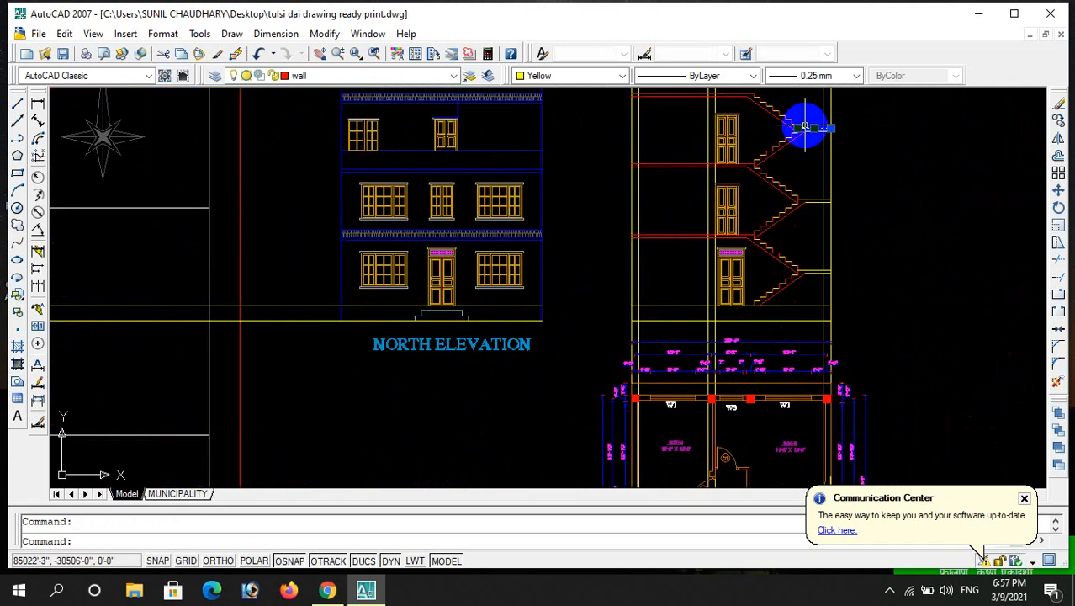
pyautogui.press('Delete')
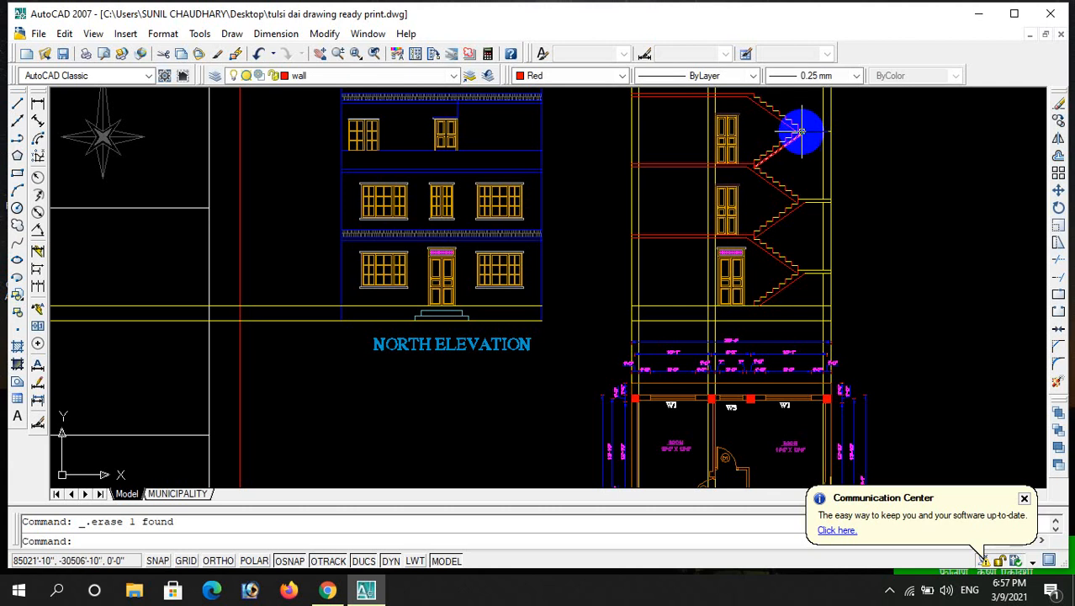
pyautogui.scroll(3, 802, 130)
pyautogui.scroll(-3, 801, 126)
pyautogui.click(800, 126)
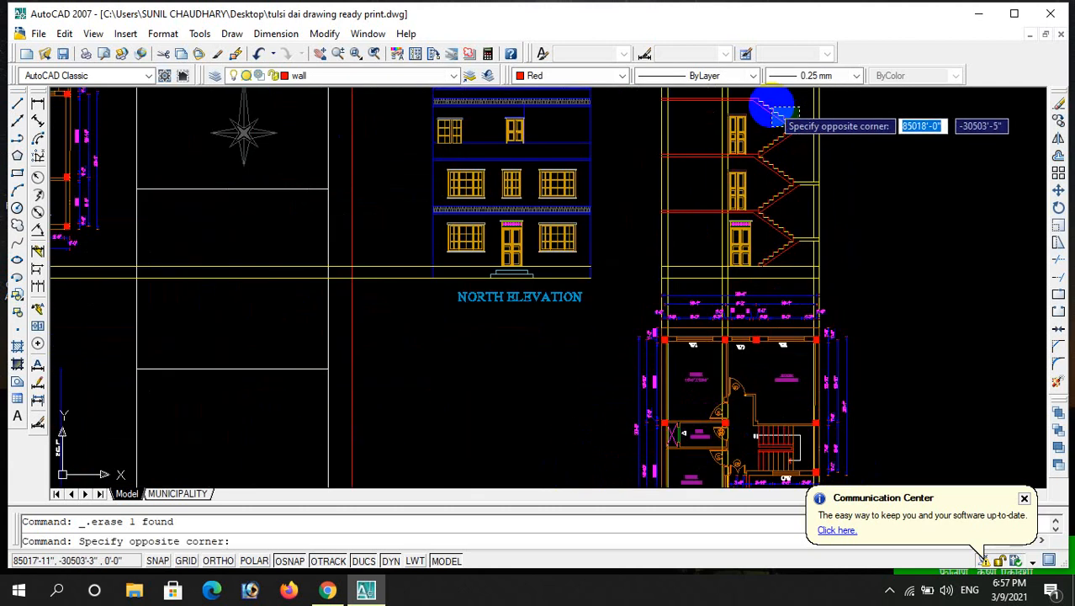
pyautogui.click(763, 102)
pyautogui.press('Delete')
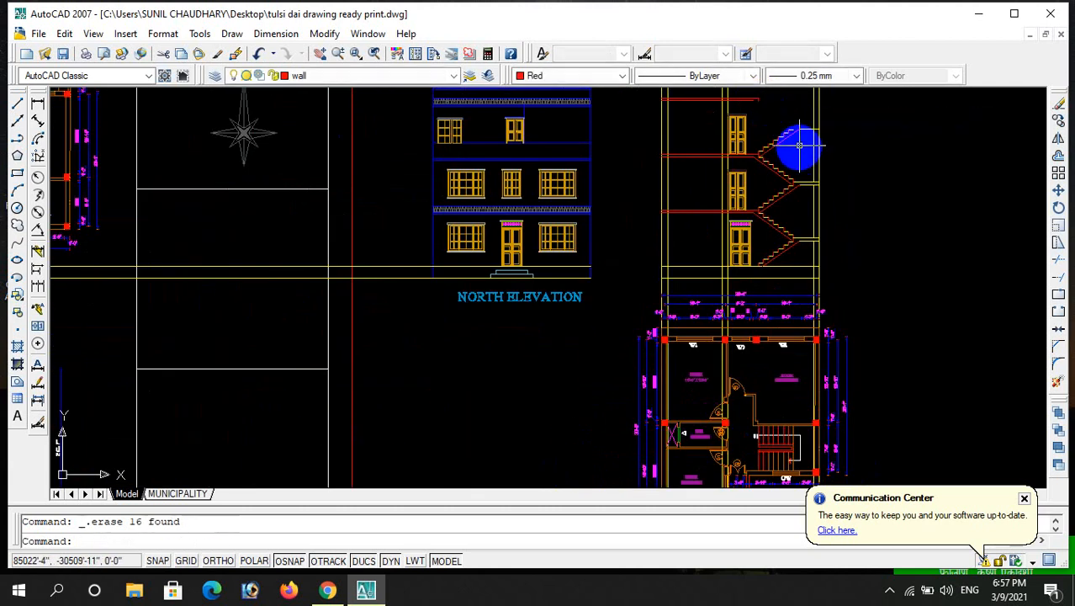
# - Erase the remaining top landing line and the upper steps of the top storey's lower stair flight
pyautogui.scroll(2, 792, 141)
pyautogui.click(791, 149)
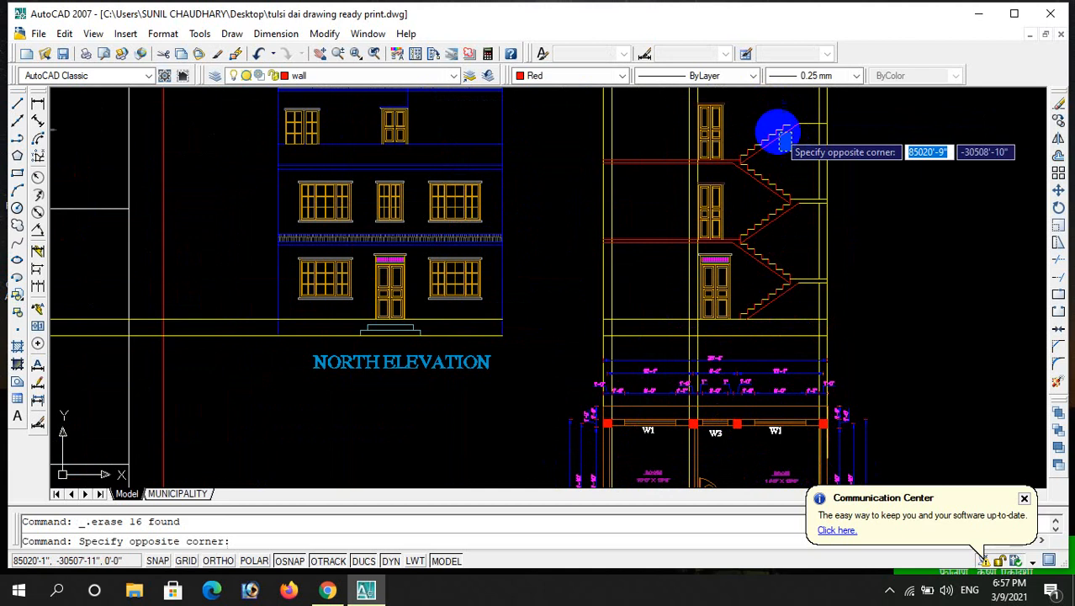
pyautogui.click(773, 125)
pyautogui.press('Delete')
pyautogui.click(803, 135)
pyautogui.click(777, 152)
pyautogui.press('Delete')
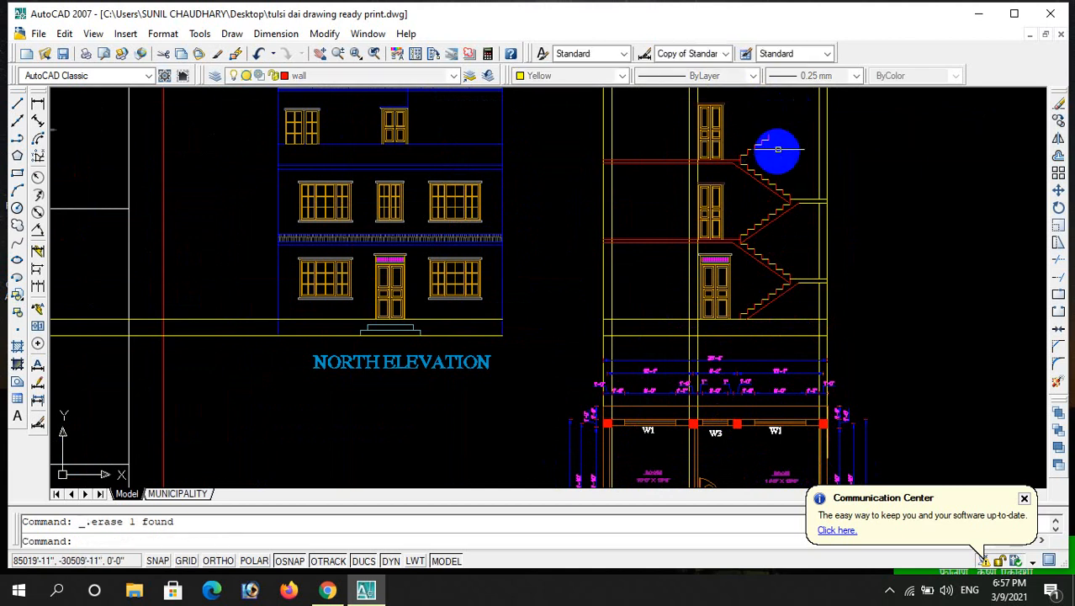
# - Erase the leftover treads and risers of the top storey's lower stair flight down to the floor slab
pyautogui.scroll(3, 765, 154)
pyautogui.click(715, 110)
pyautogui.click(791, 137)
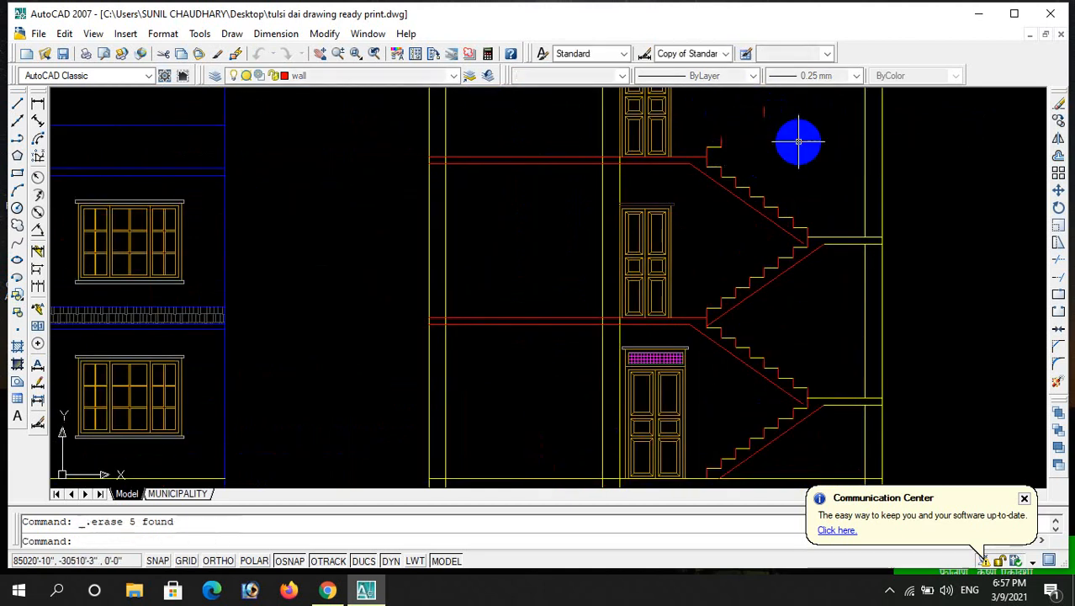
pyautogui.click(763, 120)
pyautogui.click(755, 104)
pyautogui.press('Delete')
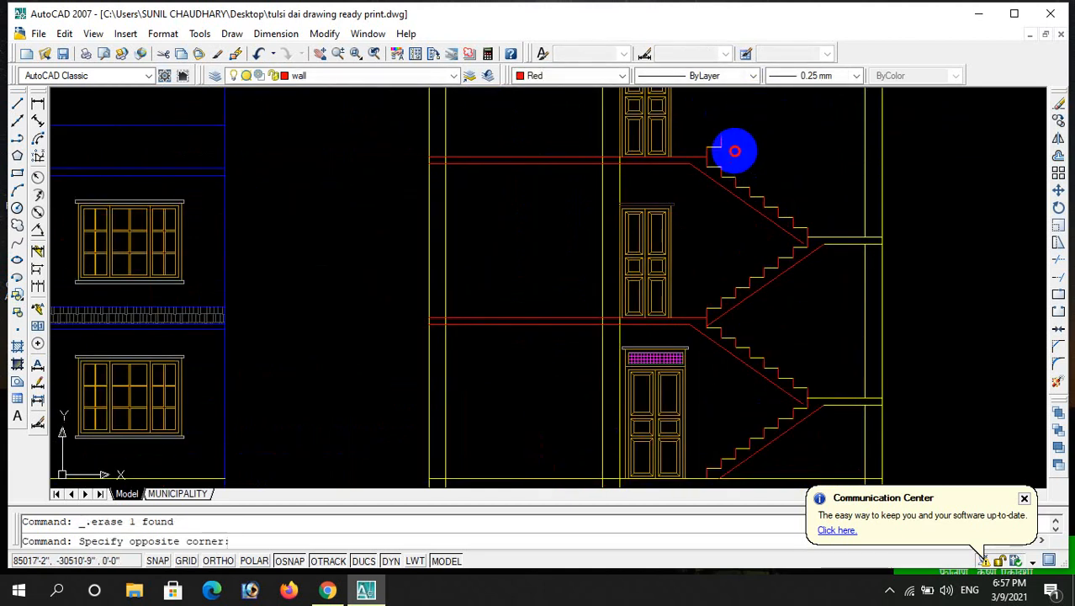
pyautogui.click(720, 129)
pyautogui.press('Delete')
# - Erase the short riser line left at the stair end of the top slab
pyautogui.scroll(-5, 712, 164)
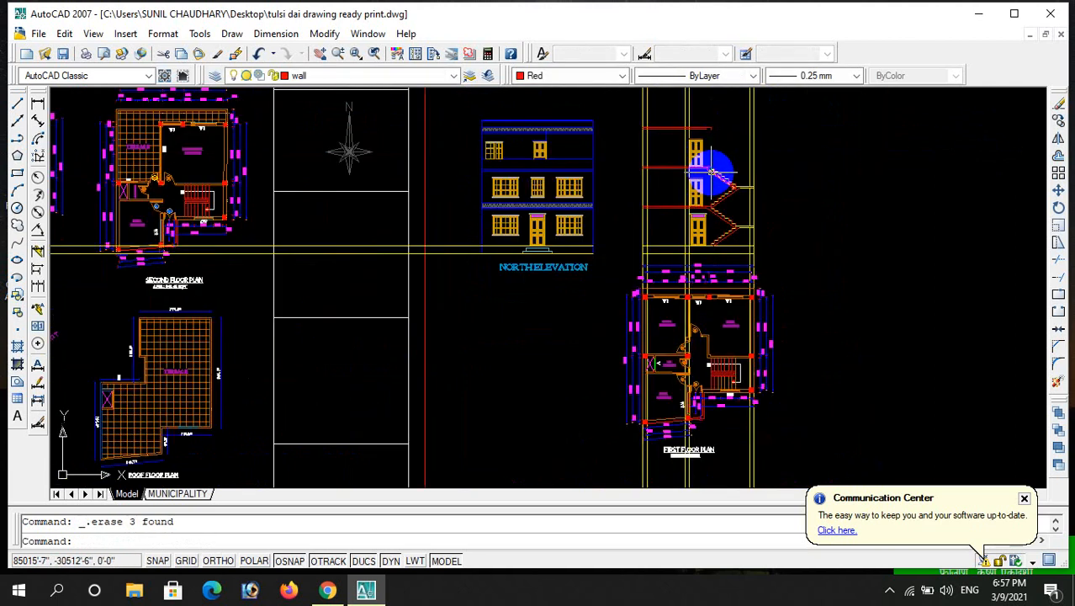
pyautogui.scroll(5, 718, 137)
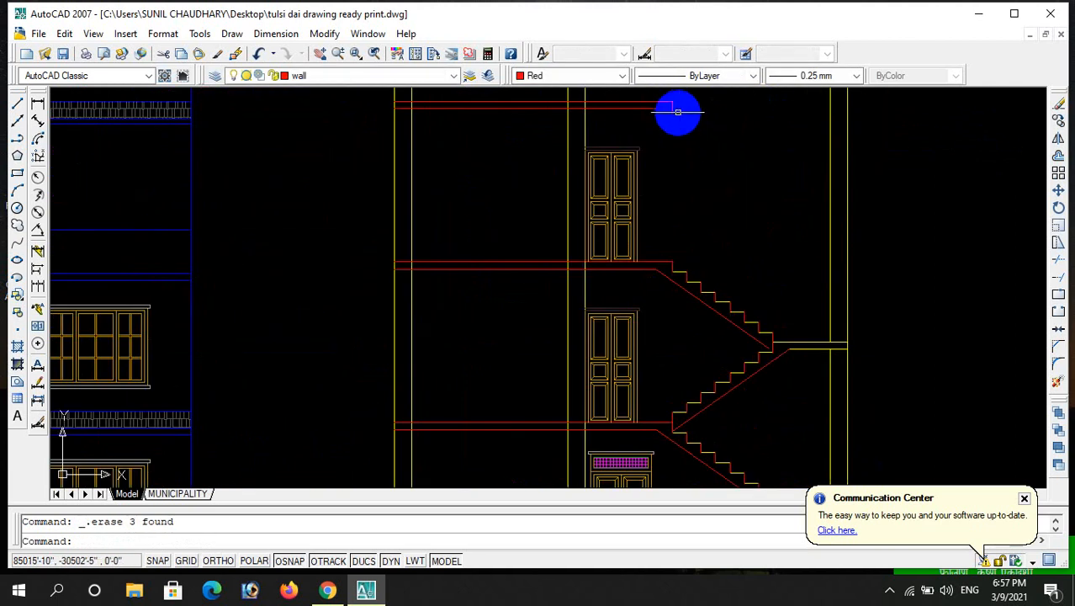
pyautogui.click(672, 106)
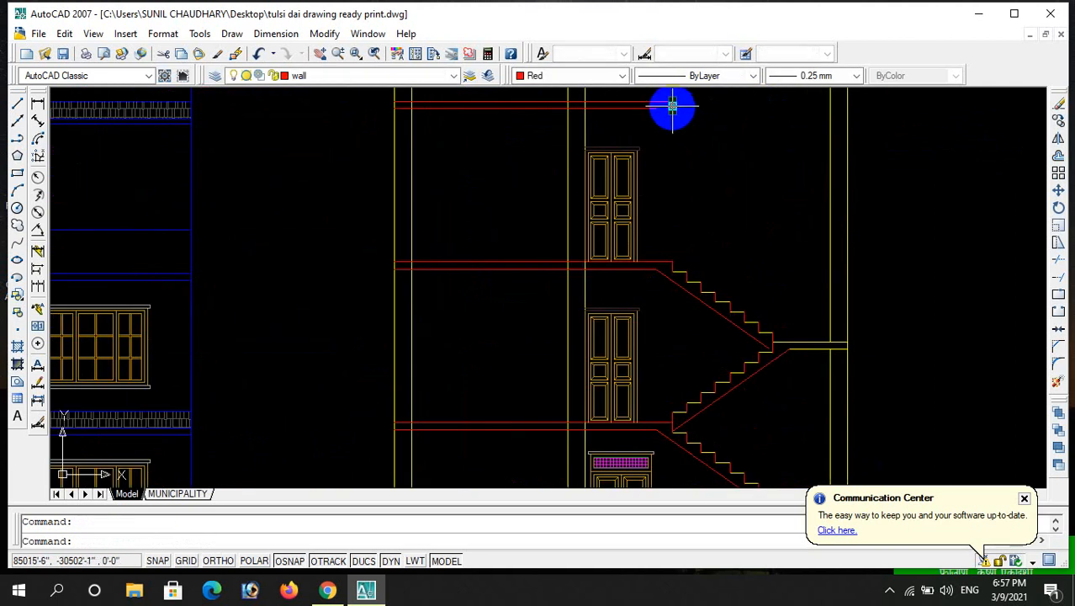
pyautogui.press('Delete')
# - Extend both top slab lines across the former stair opening to the section's outer wall
pyautogui.scroll(-2, 696, 155)
pyautogui.write('ex')
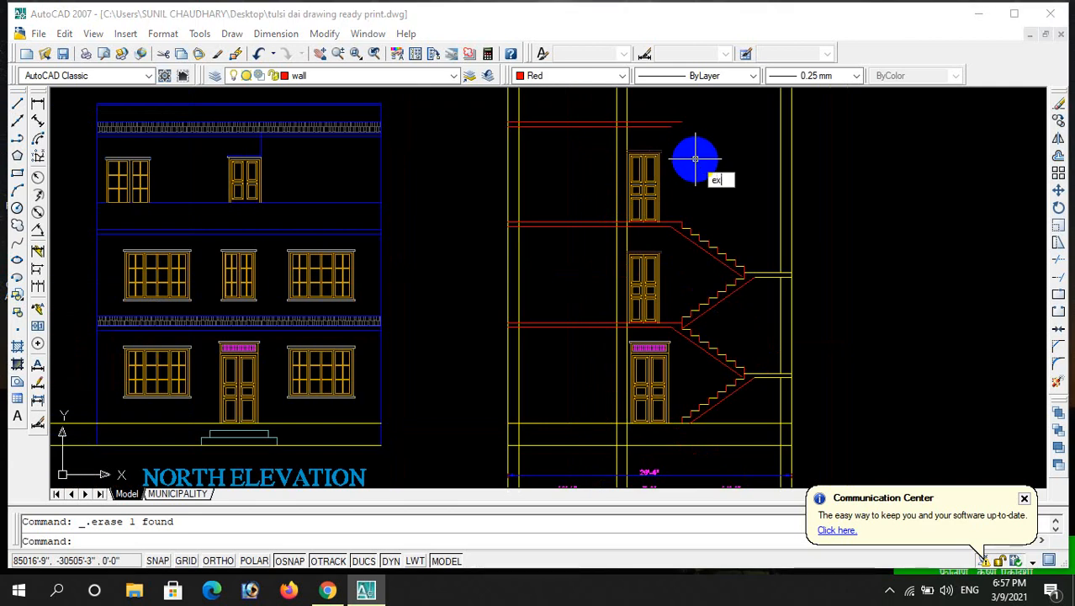
pyautogui.press('space')
pyautogui.press('space')
pyautogui.click(657, 134)
pyautogui.click(653, 123)
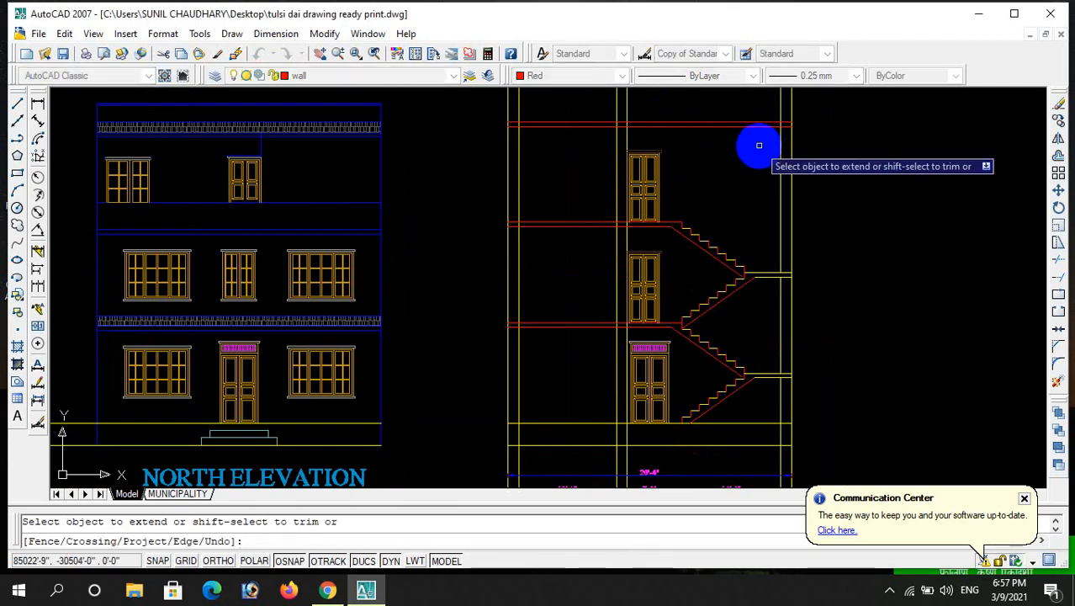
pyautogui.press('Escape')
# - Offset the top line of the roof slab upward by 3.281' to form the parapet height
pyautogui.scroll(-4, 725, 149)
pyautogui.scroll(3, 723, 140)
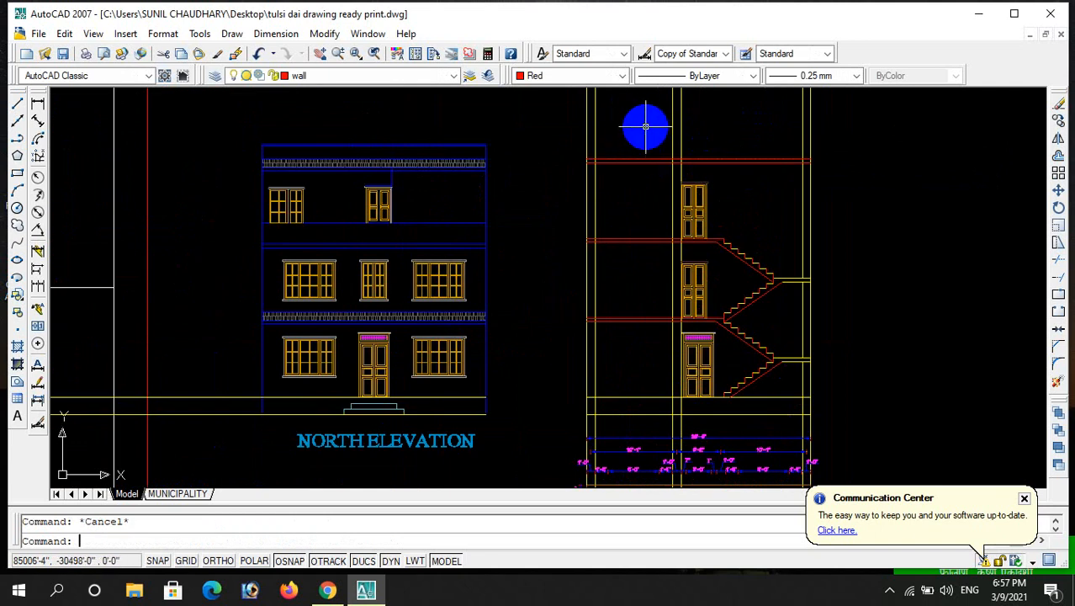
pyautogui.write('o')
pyautogui.press('Return')
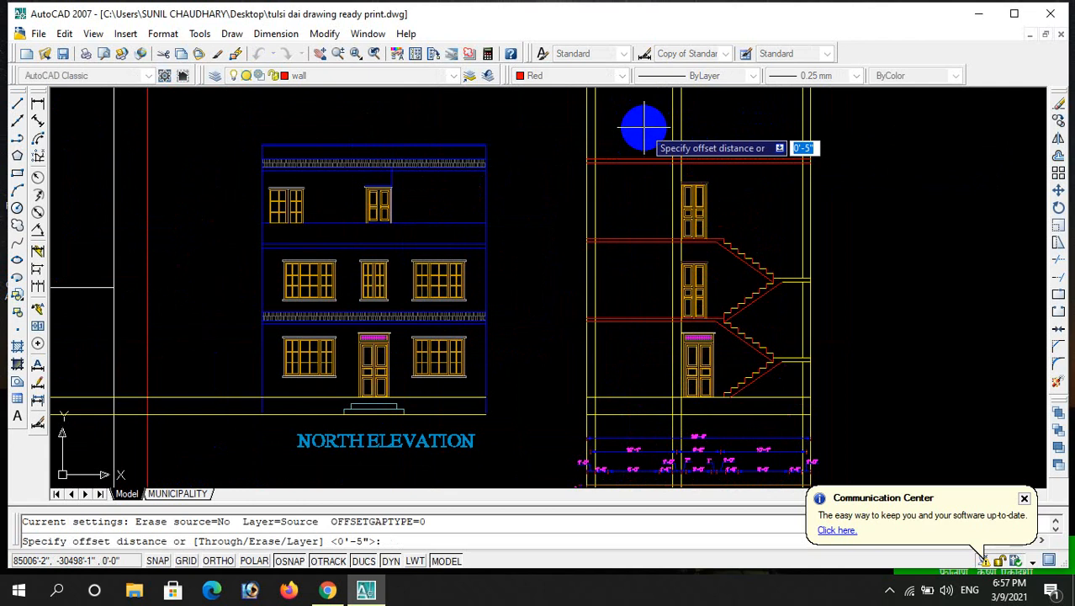
pyautogui.write('3')
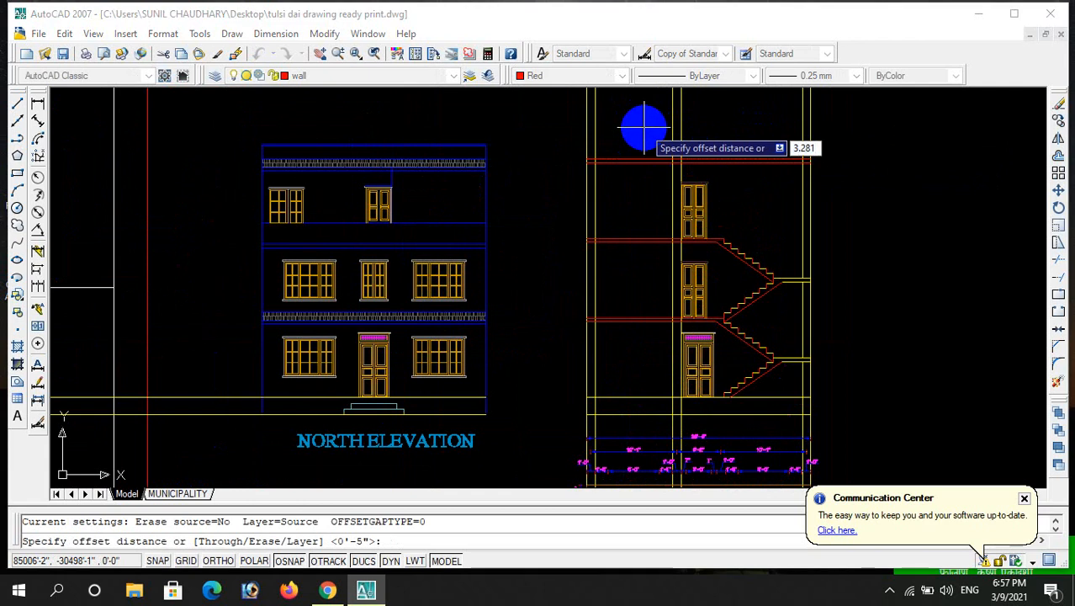
pyautogui.write(".281'")
pyautogui.press('Return')
pyautogui.scroll(-2, 636, 174)
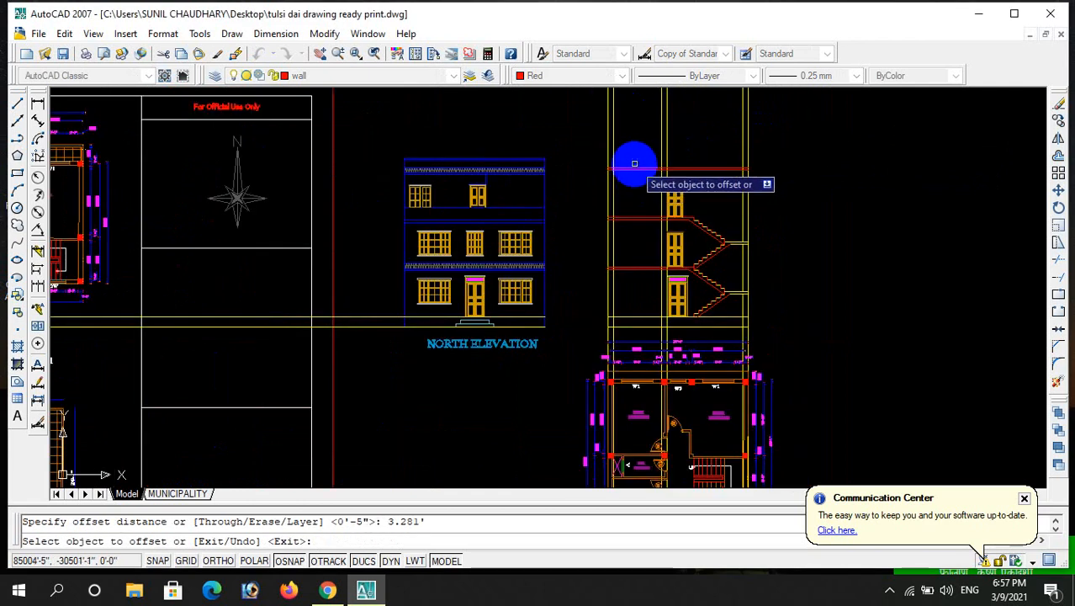
pyautogui.scroll(3, 632, 175)
pyautogui.click(632, 175)
pyautogui.click(636, 149)
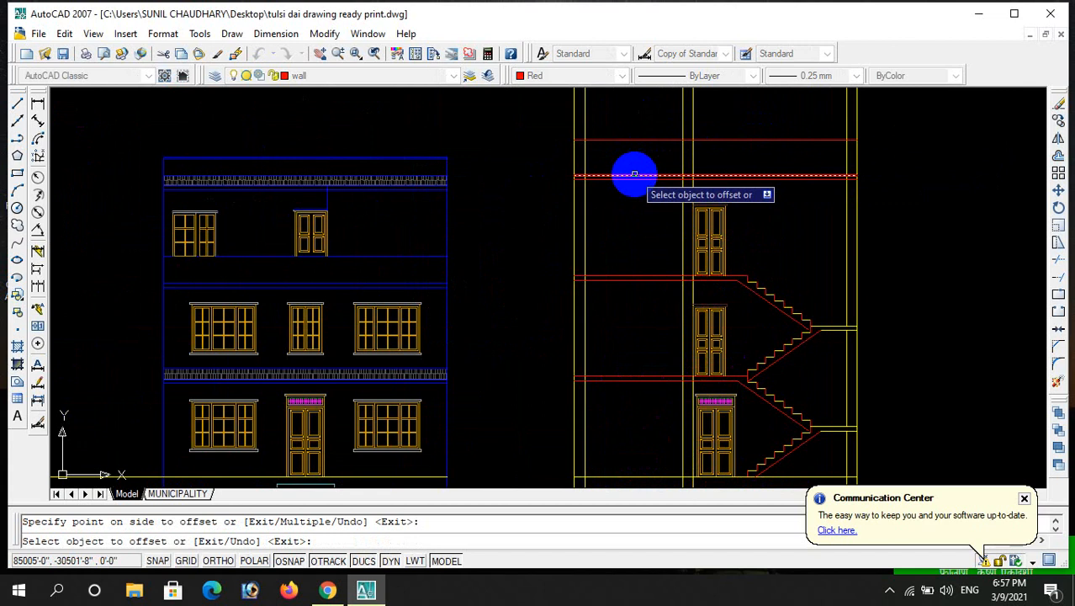
# - Offset the parapet's top line downward by 2" to give the coping its thickness
pyautogui.press('Escape')
pyautogui.press('Return')
pyautogui.write('2')
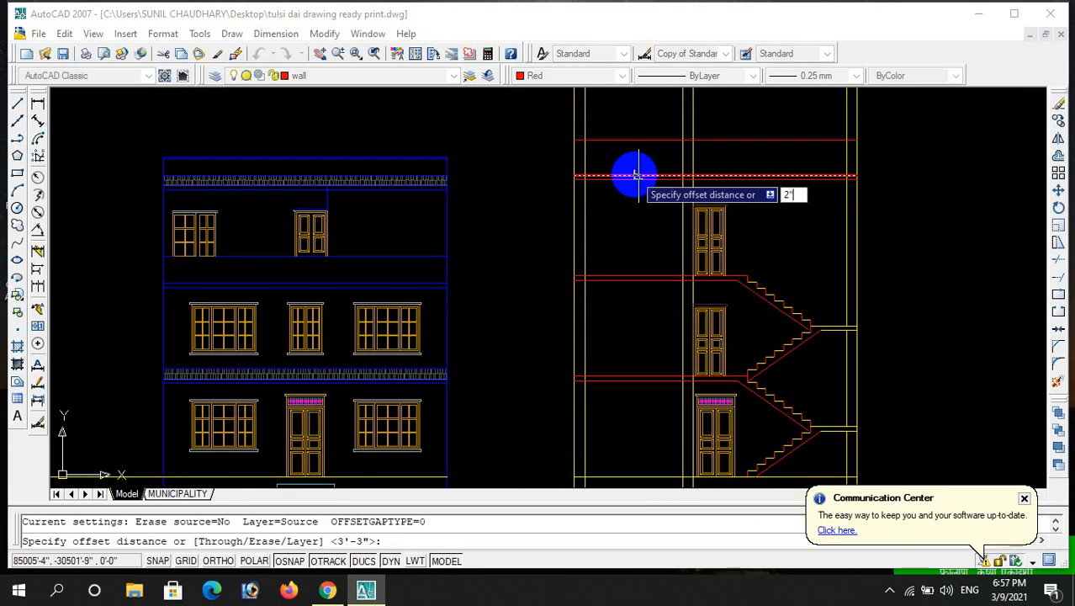
pyautogui.press('Return')
pyautogui.click(631, 138)
pyautogui.click(628, 153)
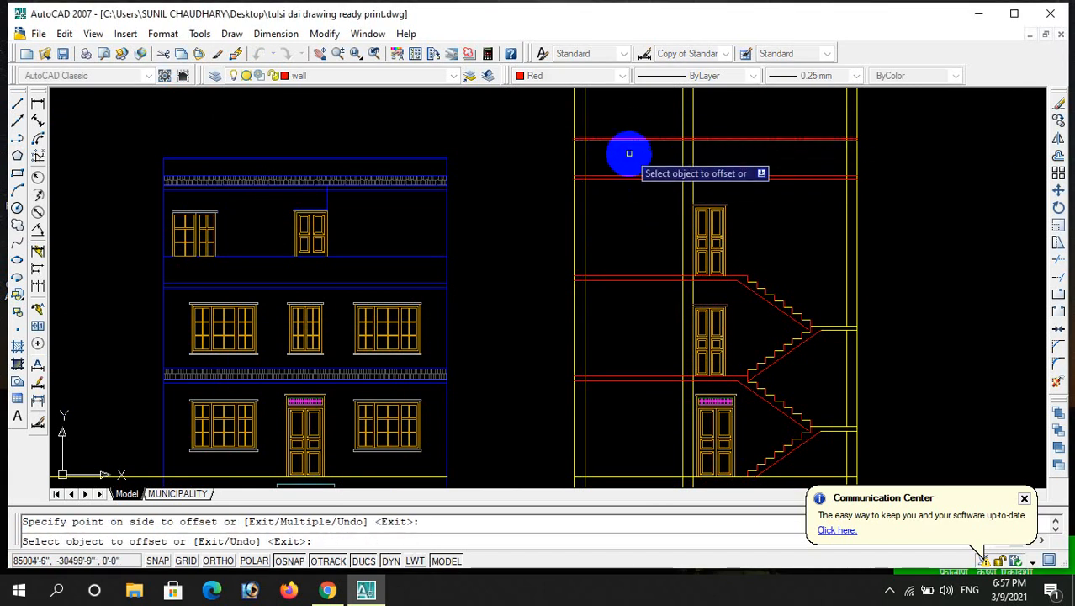
# - Trim off all vertical wall lines that project above the parapet's top line
pyautogui.scroll(1, 628, 153)
pyautogui.press('Escape')
pyautogui.write('tr')
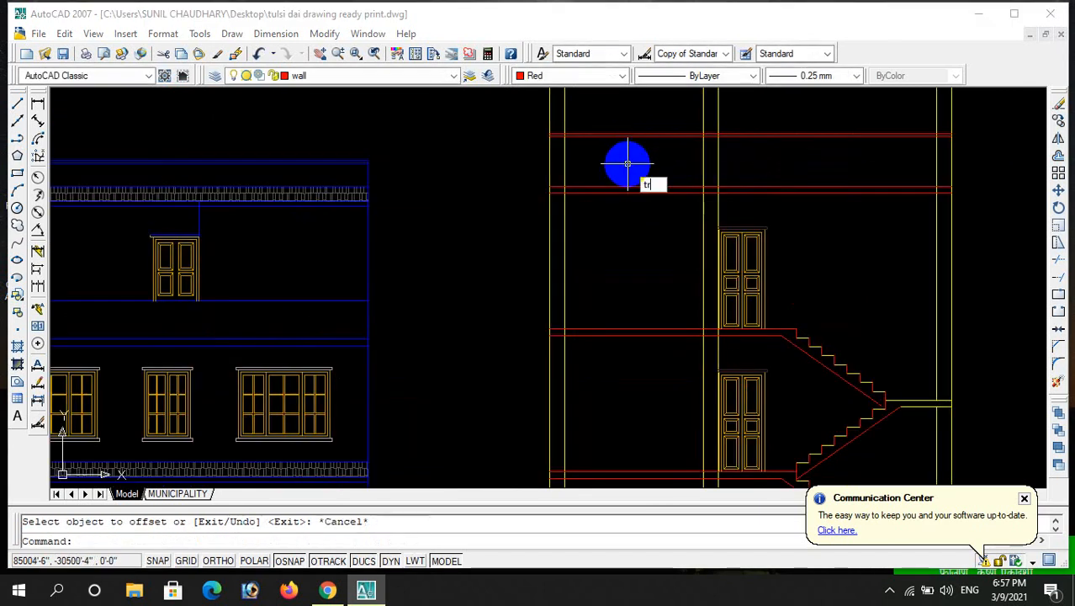
pyautogui.press('Return')
pyautogui.press('Return')
pyautogui.scroll(-3, 673, 168)
pyautogui.click(781, 144)
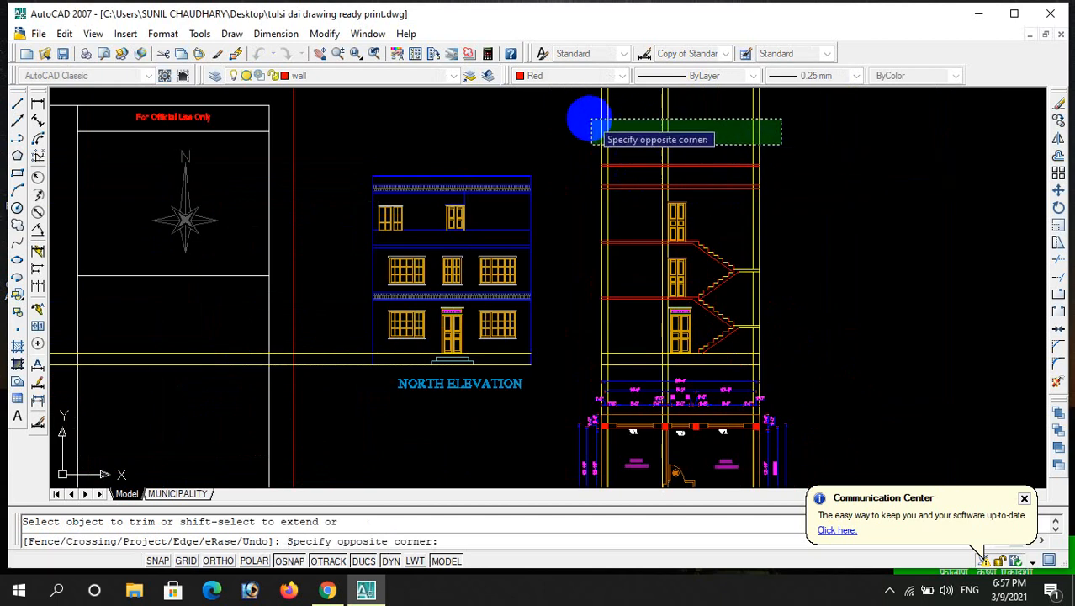
pyautogui.click(591, 120)
pyautogui.scroll(-2, 708, 153)
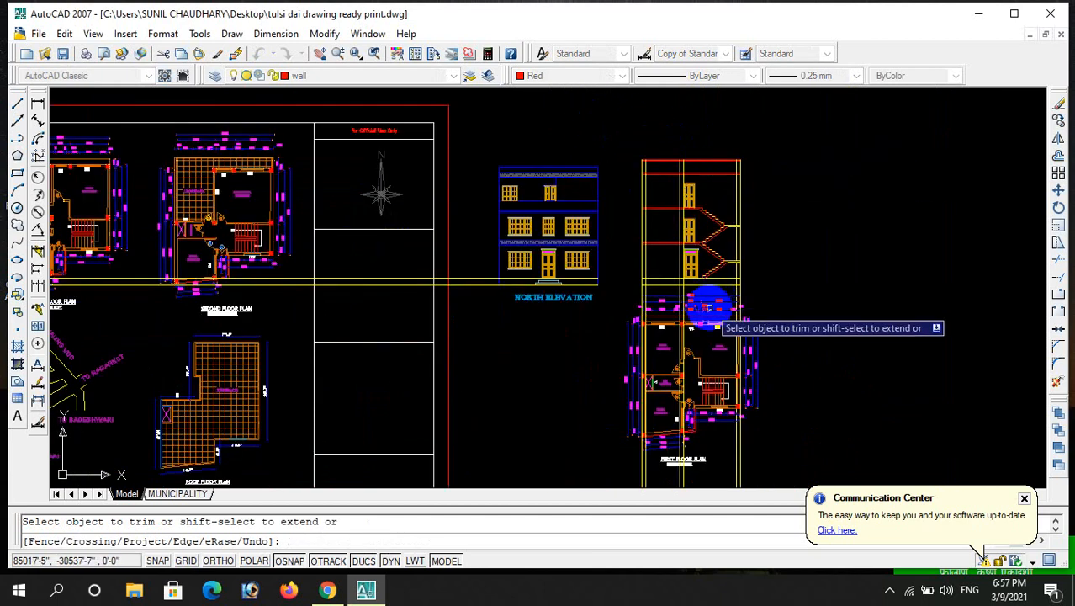
pyautogui.scroll(3, 709, 307)
pyautogui.scroll(-2, 713, 284)
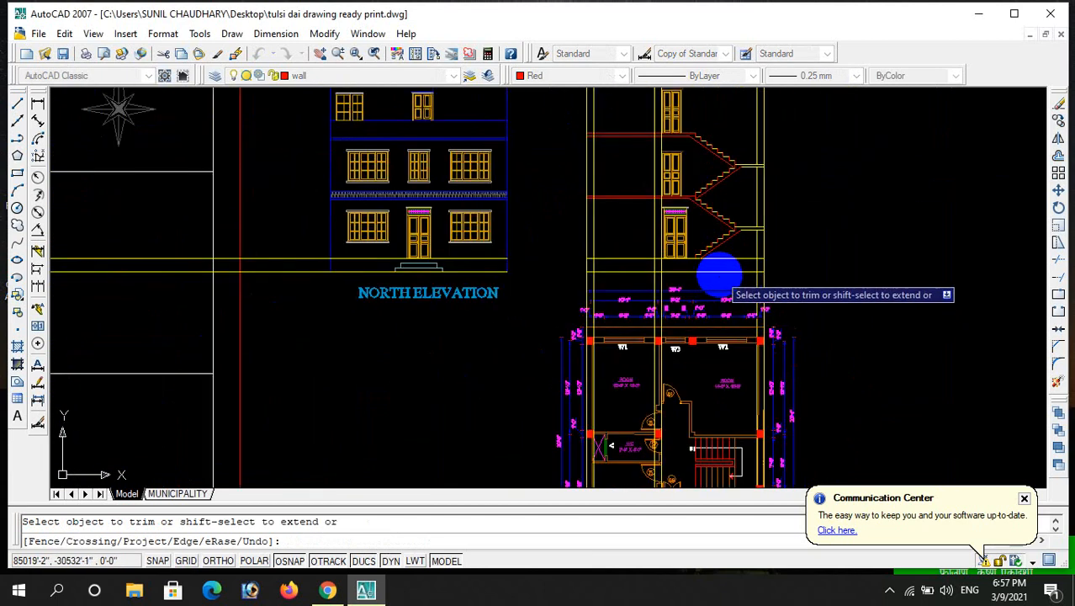
pyautogui.scroll(-2, 713, 231)
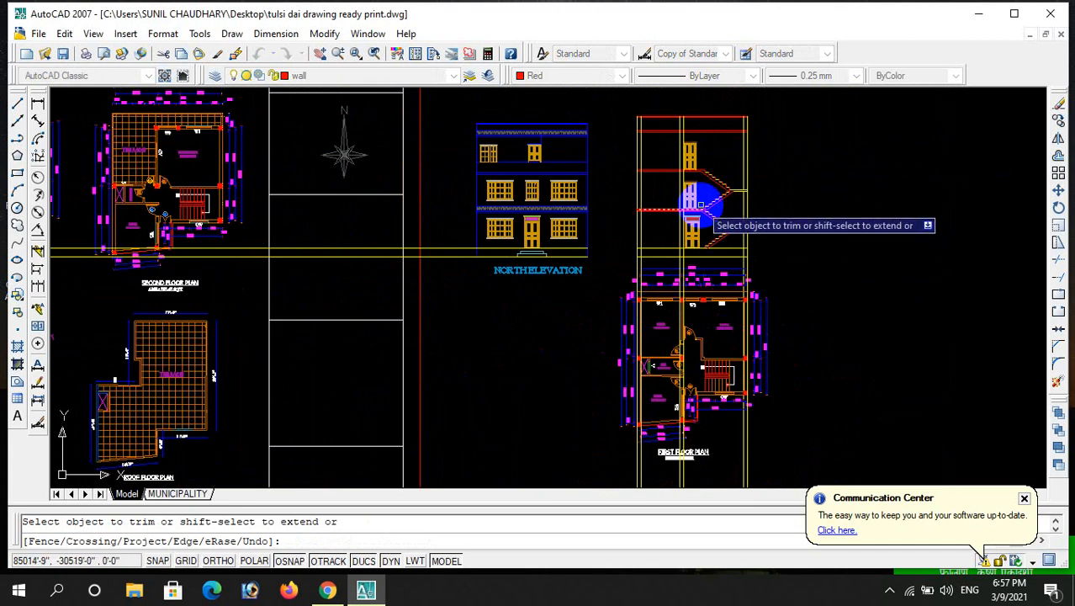
pyautogui.scroll(-3, 715, 172)
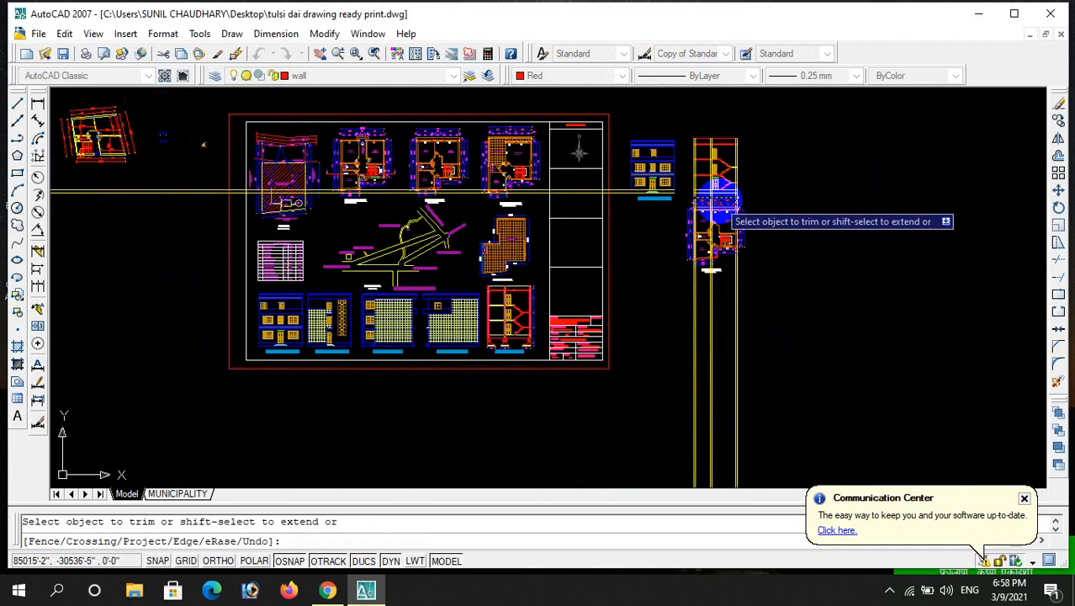
pyautogui.scroll(3, 698, 211)
pyautogui.press('Escape')
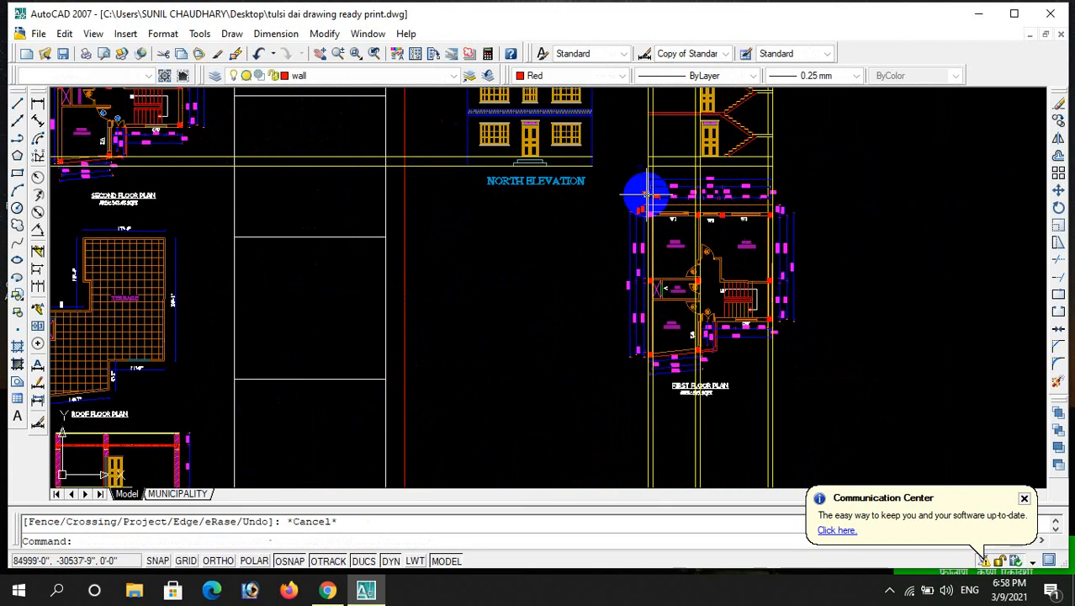
# - Erase the first floor plan copy, including its dimensions and title, below the section
pyautogui.click(616, 175)
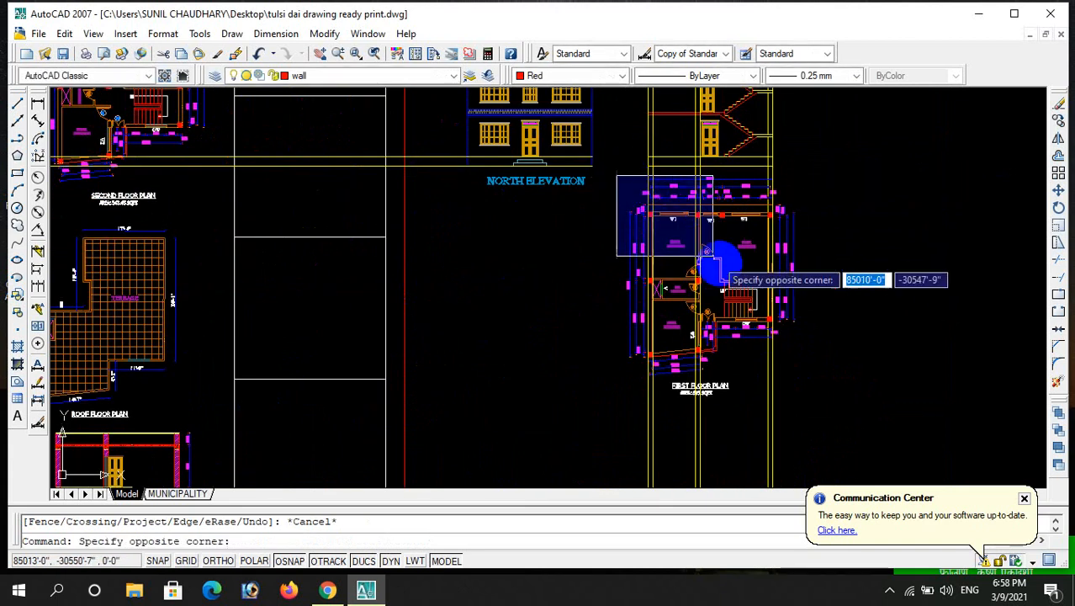
pyautogui.click(844, 407)
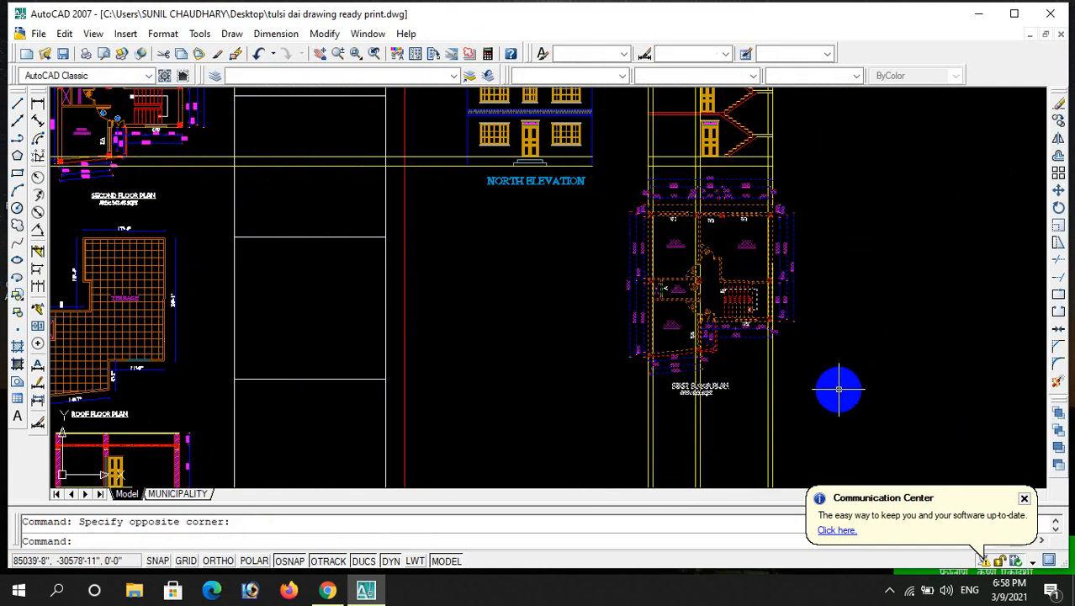
pyautogui.press('Delete')
# - Erase the north elevation copy beside the section together with the long ground lines running across the drawing sheet
pyautogui.scroll(-2, 731, 269)
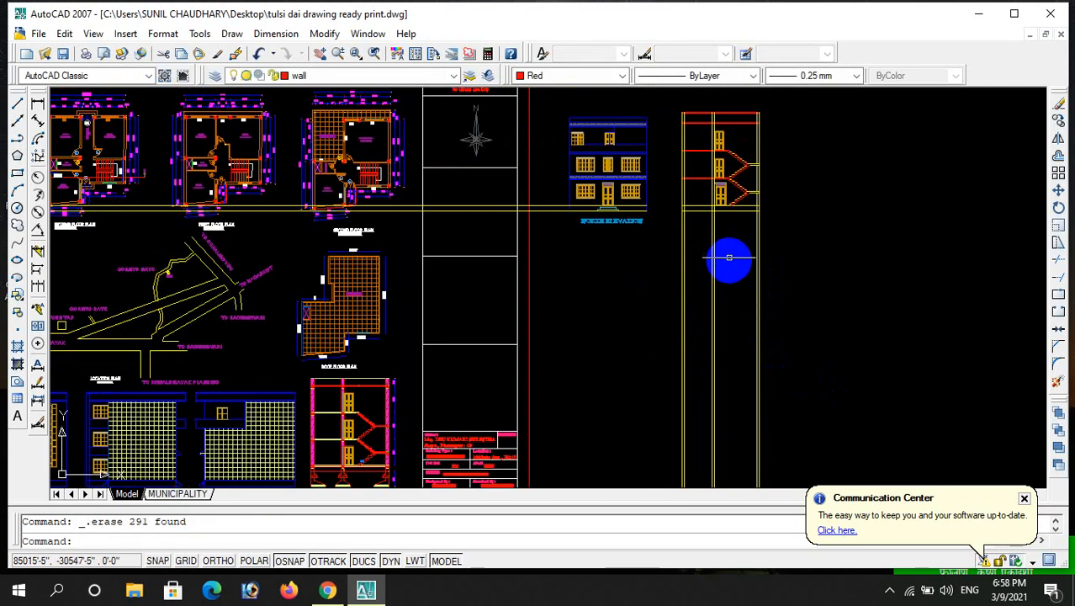
pyautogui.scroll(1, 705, 138)
pyautogui.scroll(-1, 681, 206)
pyautogui.scroll(2, 665, 210)
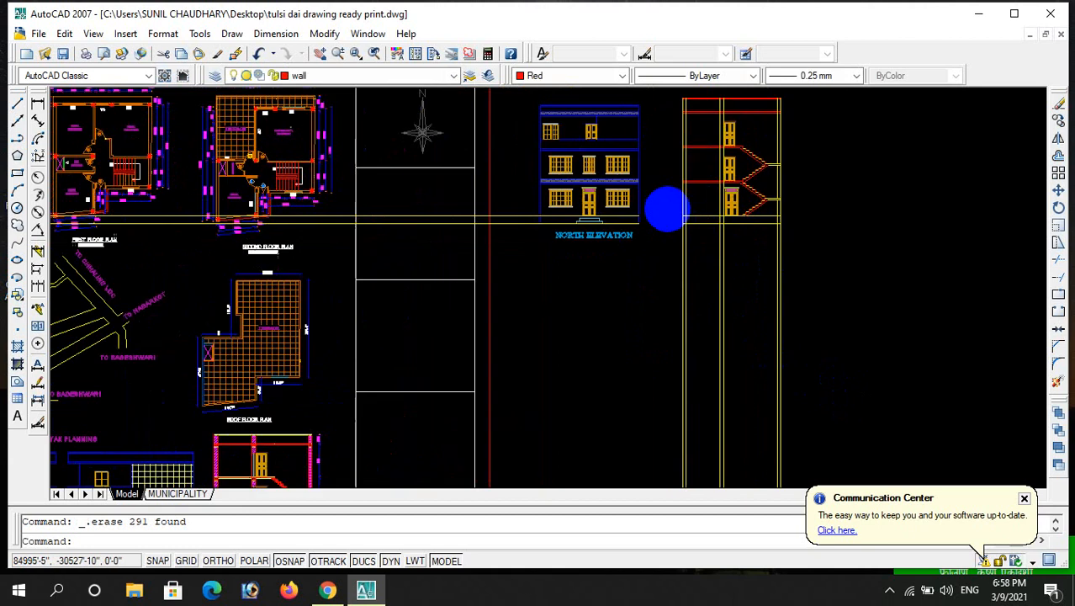
pyautogui.scroll(-3, 662, 263)
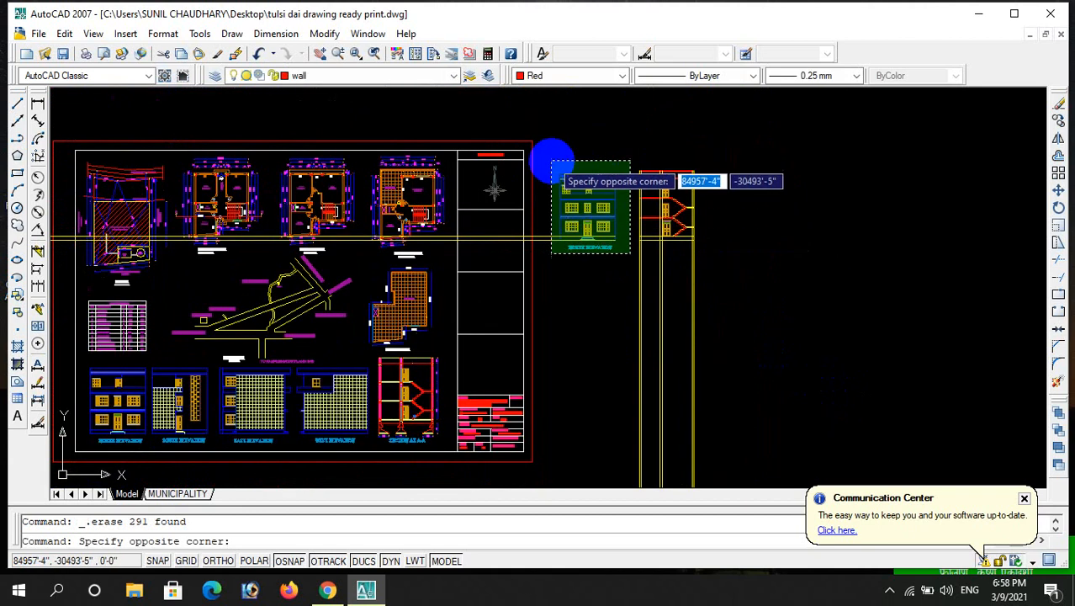
pyautogui.click(551, 160)
pyautogui.press('Delete')
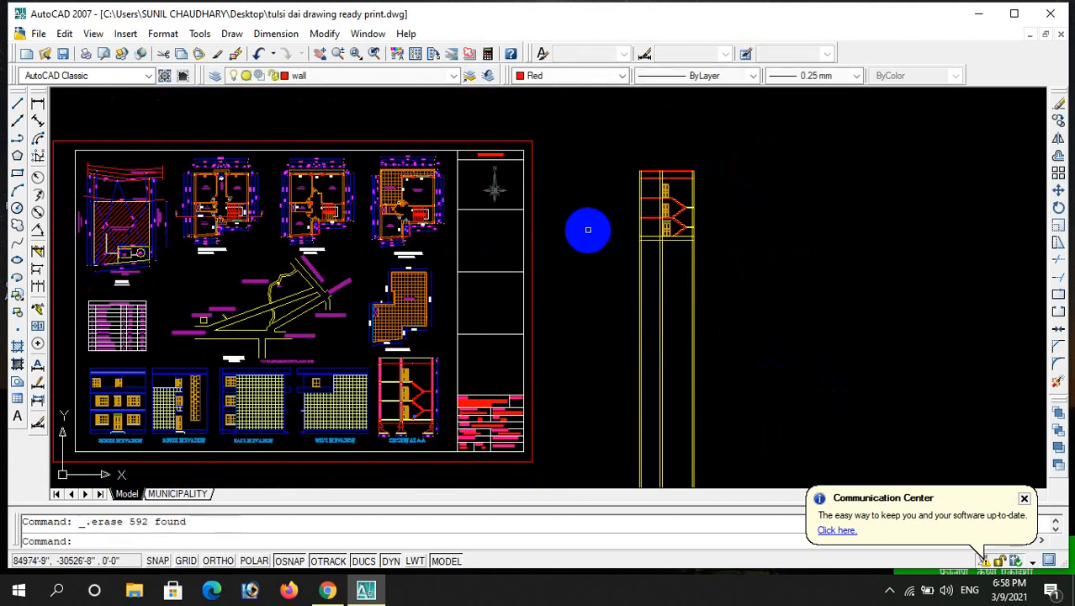
# - Copy the ground floor plan from the sheet to below the section, aligning its upper-left wall corner with the section's outer wall line
pyautogui.scroll(2, 629, 237)
pyautogui.scroll(-1, 686, 249)
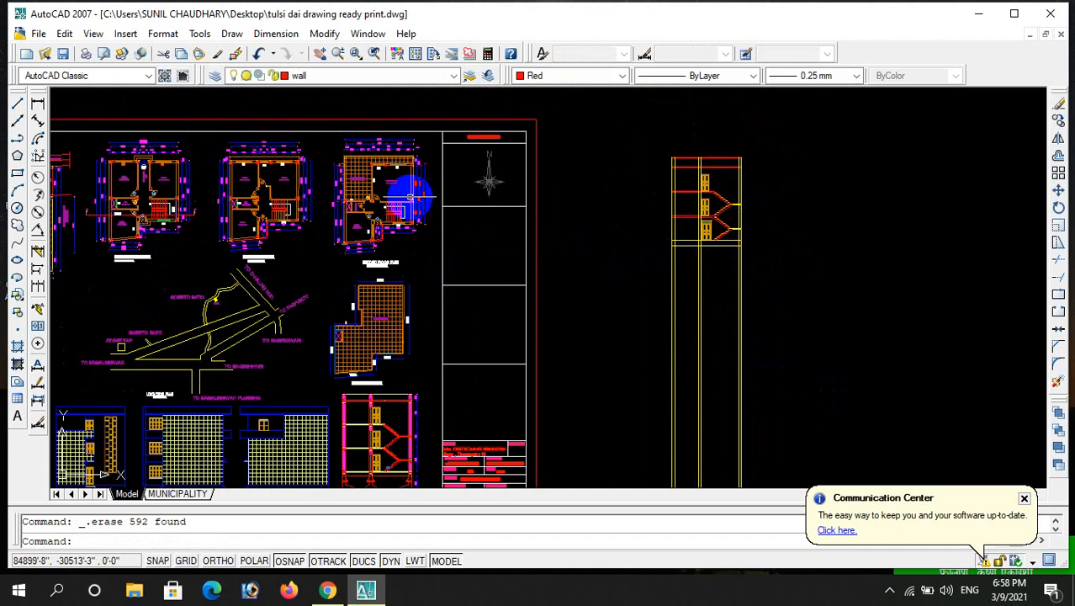
pyautogui.scroll(-2, 529, 214)
pyautogui.scroll(4, 240, 217)
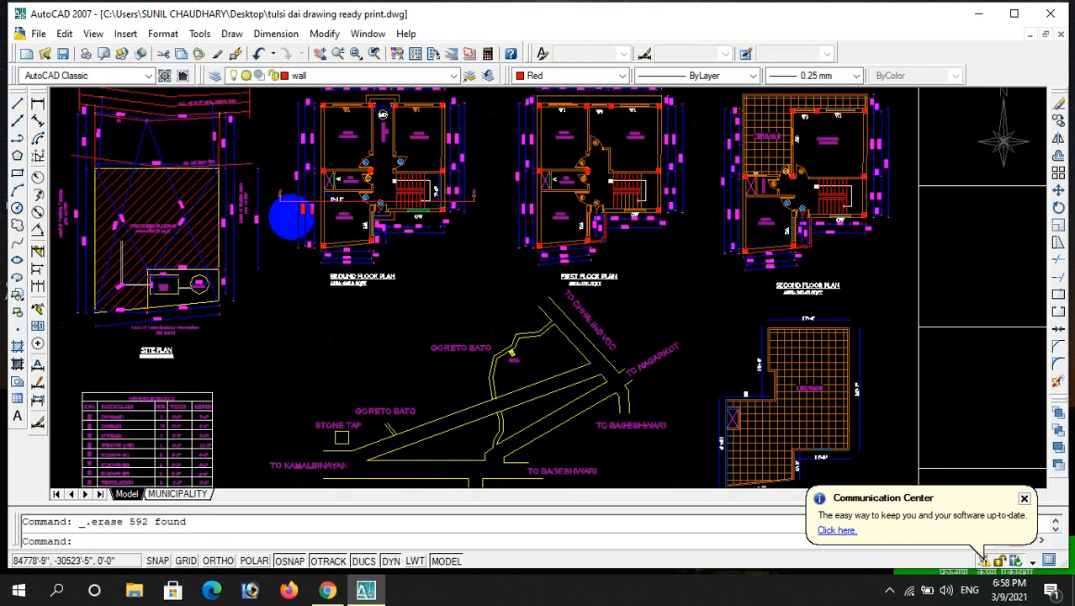
pyautogui.scroll(-2, 363, 210)
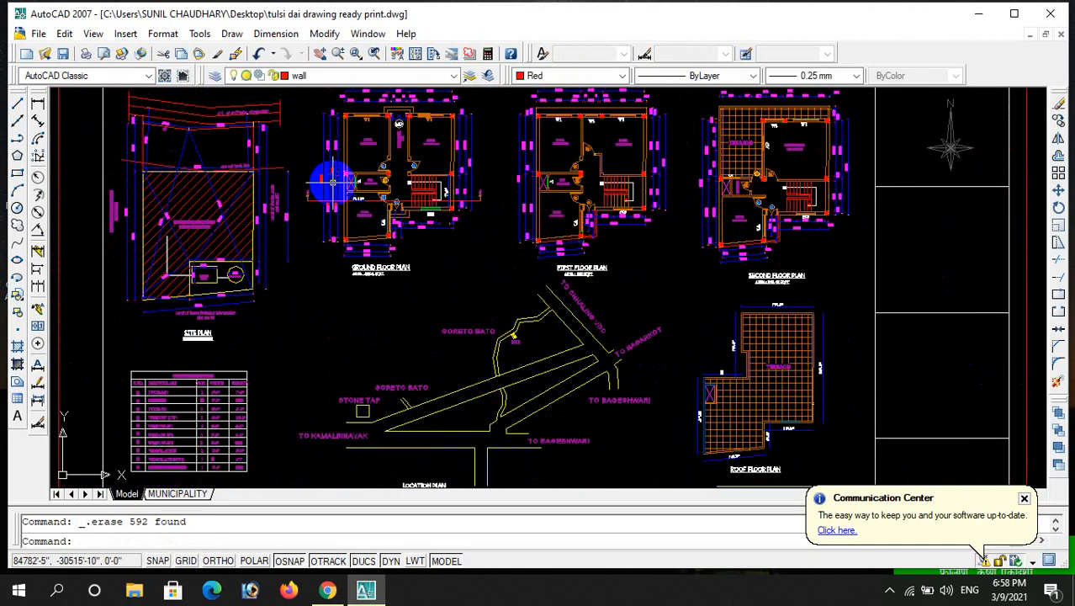
pyautogui.scroll(-2, 334, 181)
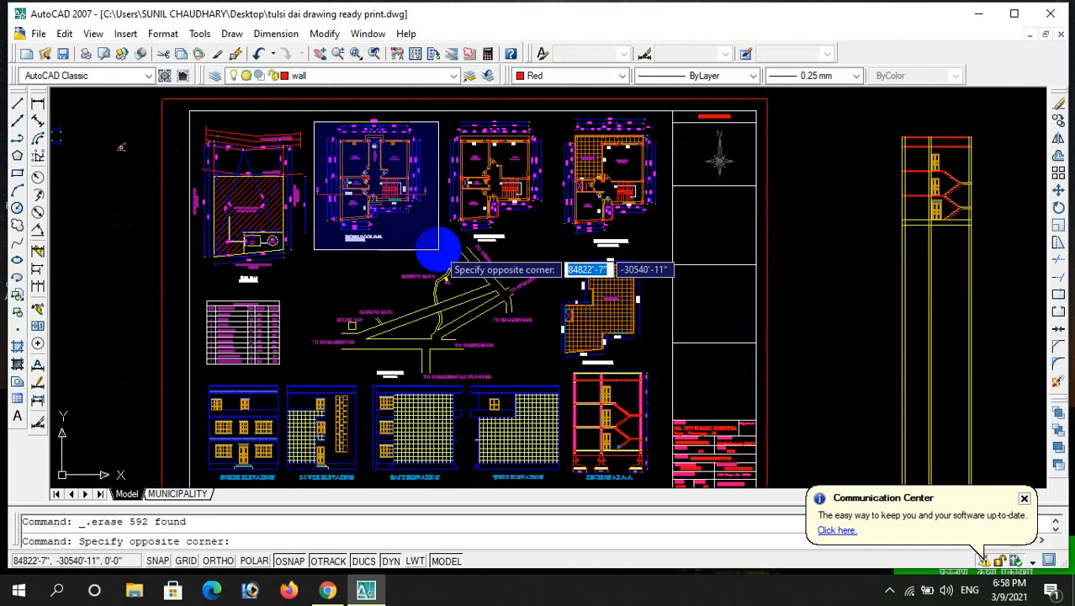
pyautogui.click(437, 249)
pyautogui.write('co')
pyautogui.press('Return')
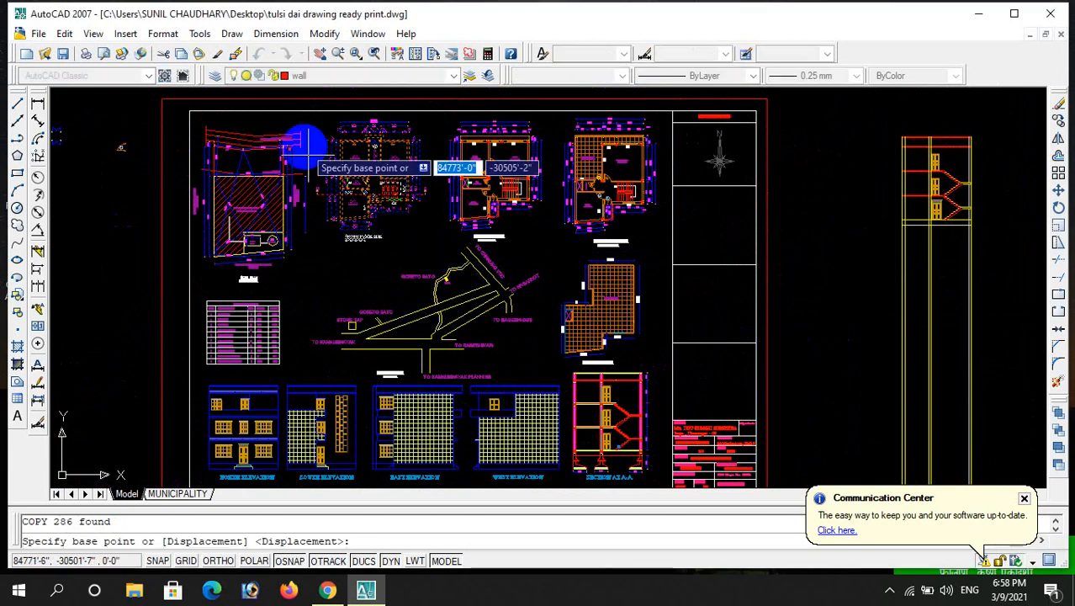
pyautogui.scroll(5, 370, 148)
pyautogui.scroll(2, 378, 153)
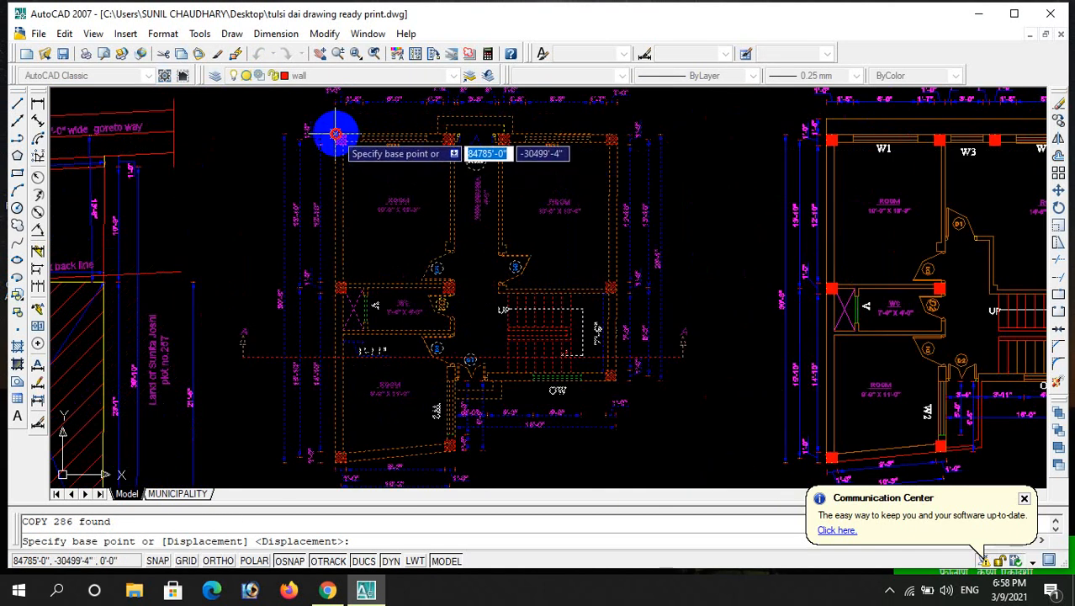
pyautogui.click(337, 160)
pyautogui.scroll(-5, 362, 164)
pyautogui.scroll(-4, 404, 185)
pyautogui.scroll(10, 475, 206)
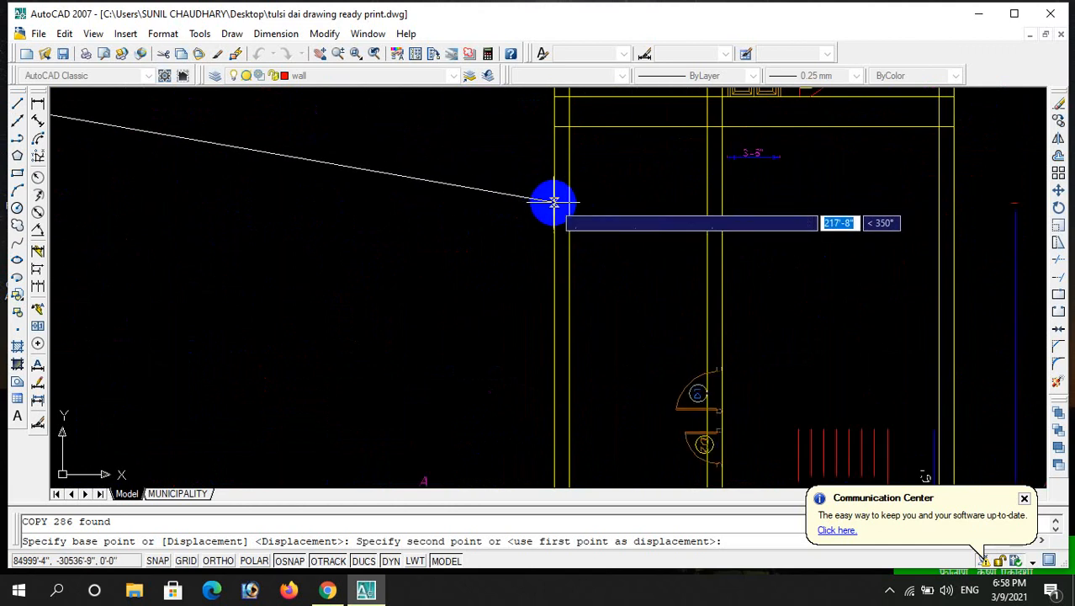
pyautogui.click(566, 204)
pyautogui.press('Escape')
# - Examine where section line A-A cuts the walls, doors and staircase on the copied ground floor plan
pyautogui.scroll(-5, 576, 199)
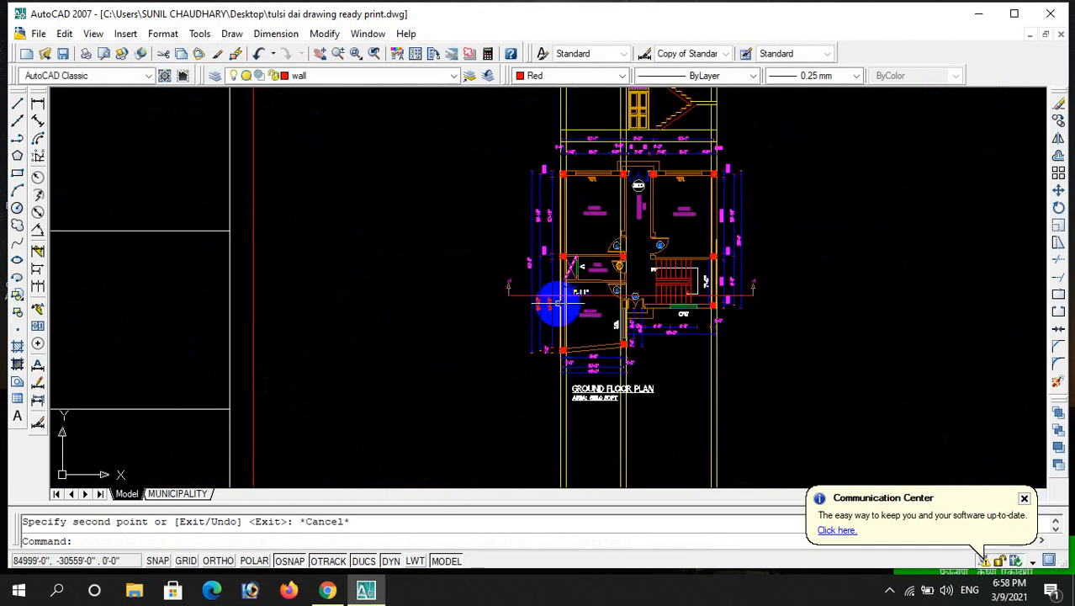
pyautogui.scroll(3, 557, 303)
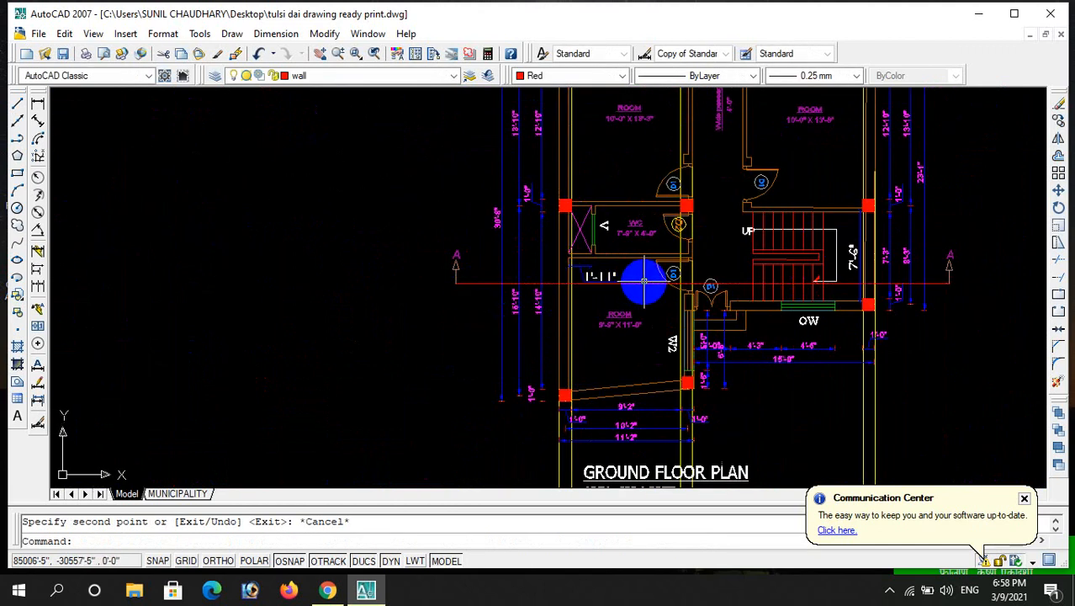
pyautogui.scroll(-2, 619, 311)
pyautogui.scroll(1, 622, 315)
pyautogui.scroll(-2, 617, 293)
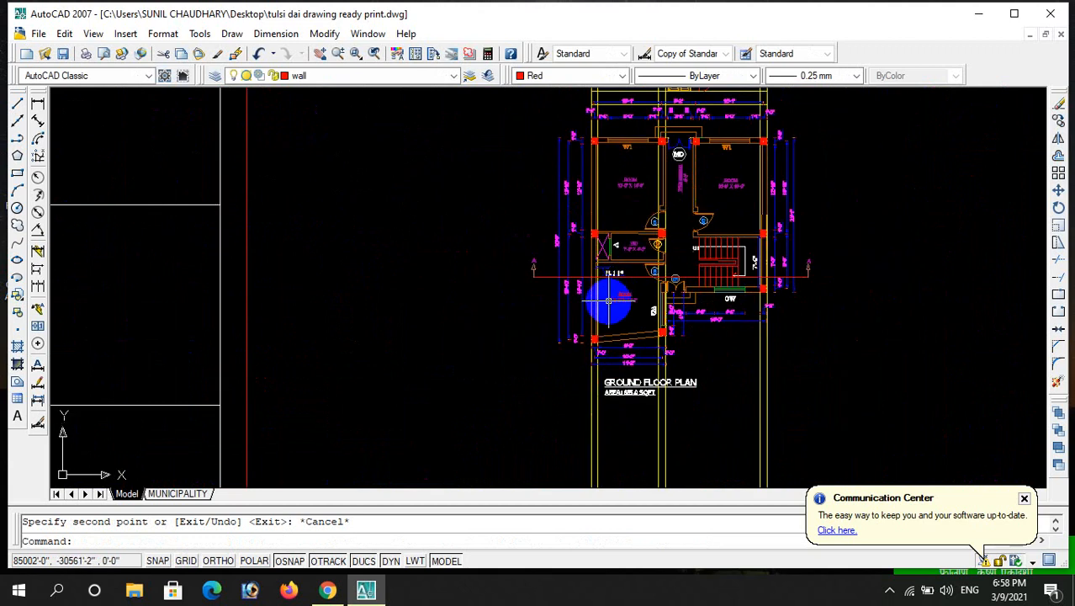
pyautogui.scroll(3, 641, 298)
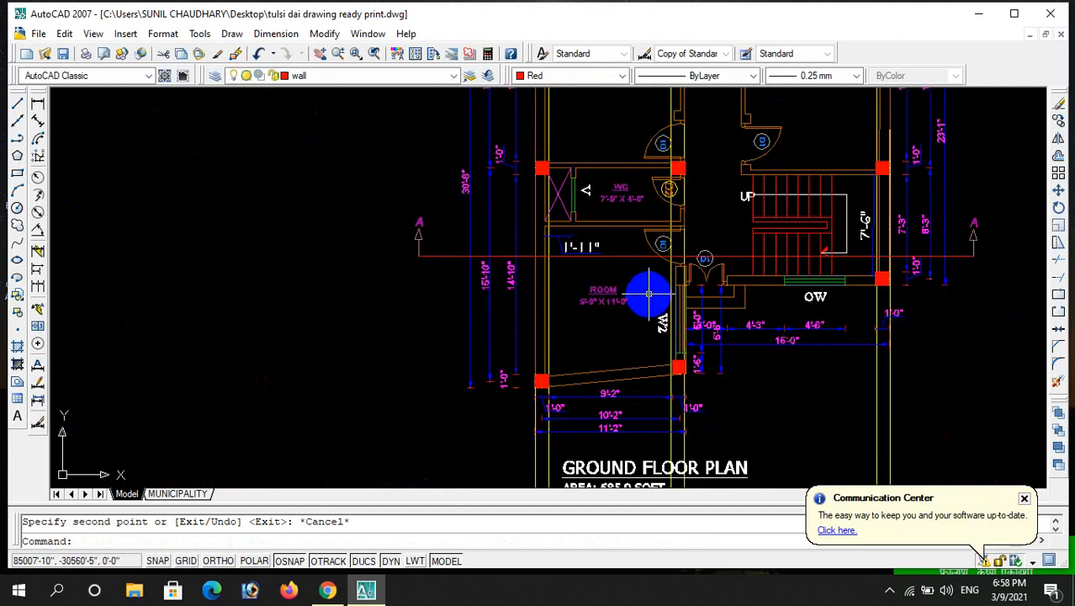
pyautogui.scroll(-6, 648, 293)
pyautogui.scroll(5, 761, 294)
pyautogui.scroll(2, 367, 280)
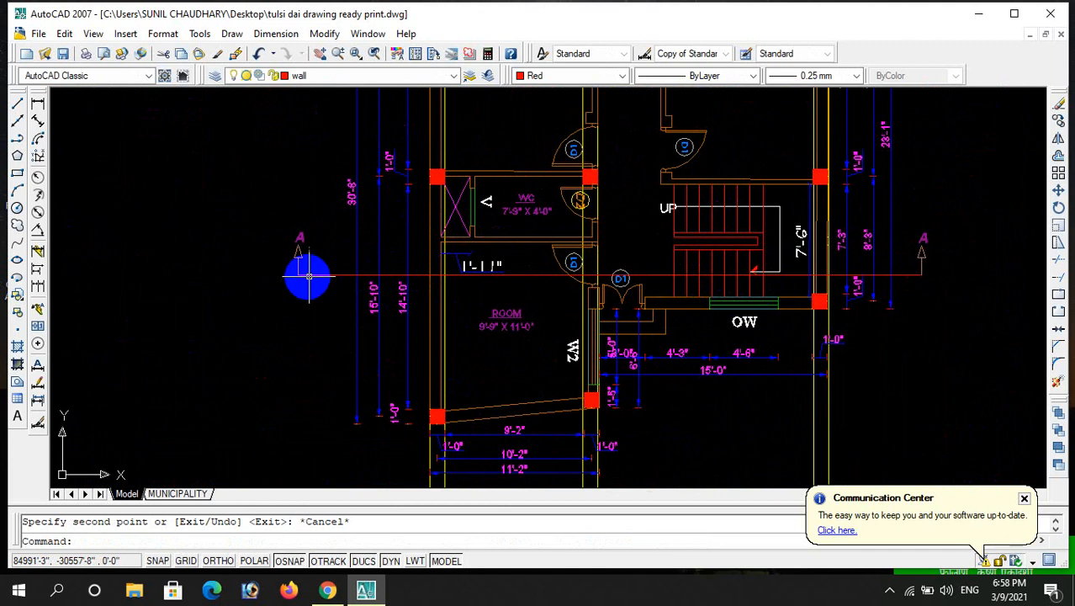
pyautogui.scroll(2, 379, 271)
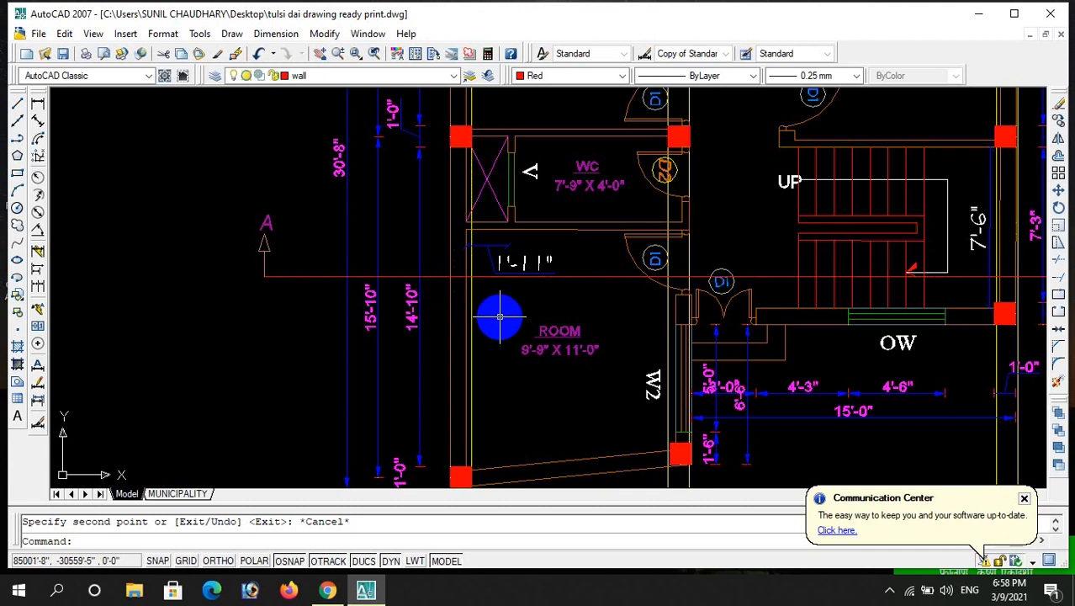
pyautogui.press('Escape')
pyautogui.scroll(-5, 500, 317)
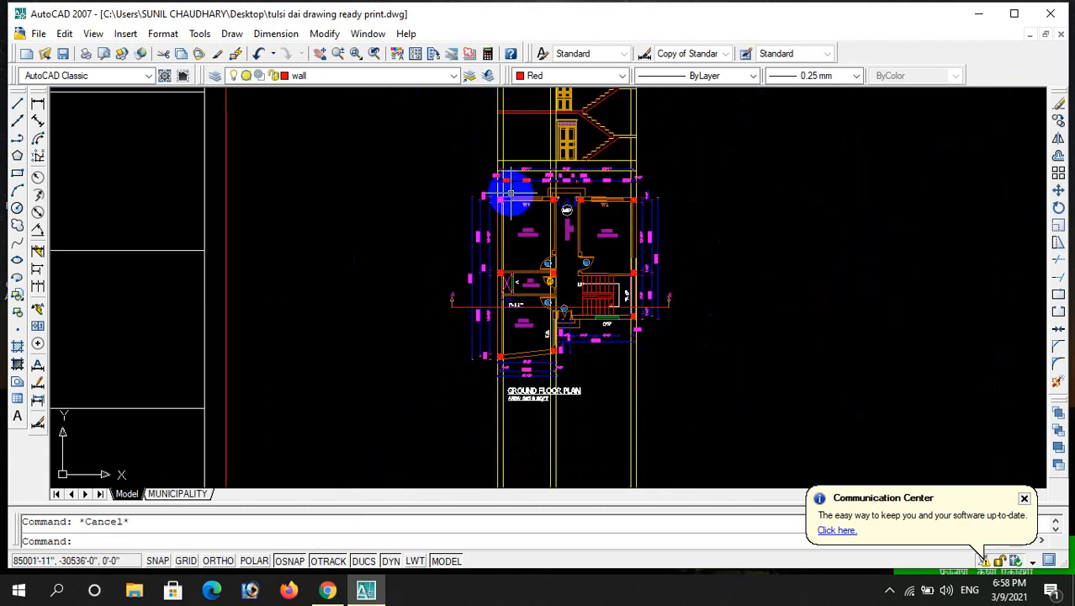
pyautogui.scroll(2, 504, 145)
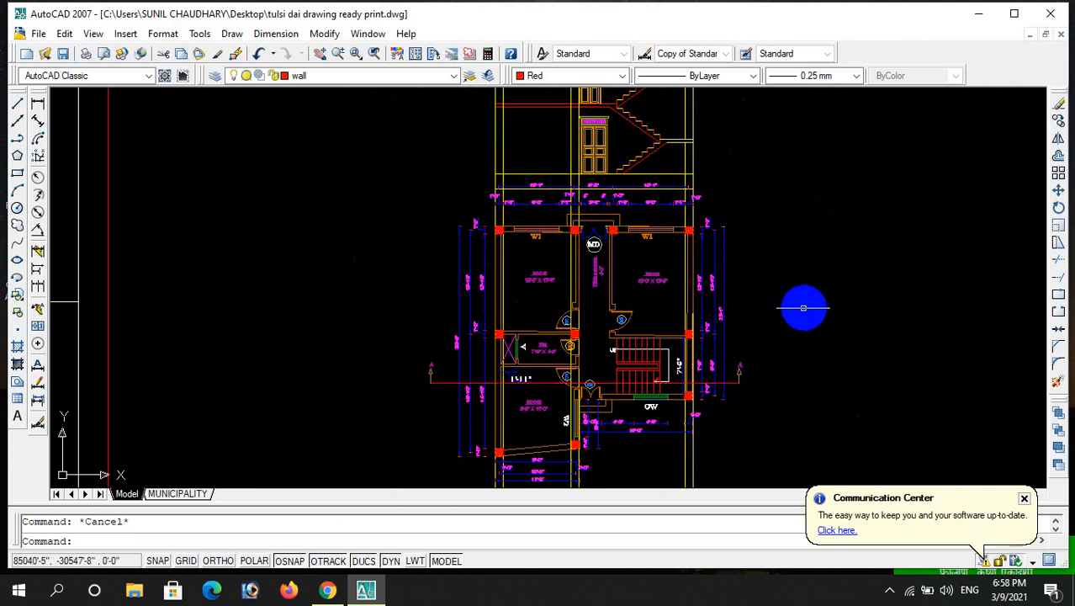
# - Place a vertical construction line through the inner face of the copied ground floor plan's left outer wall
pyautogui.write('xl')
pyautogui.press('Return')
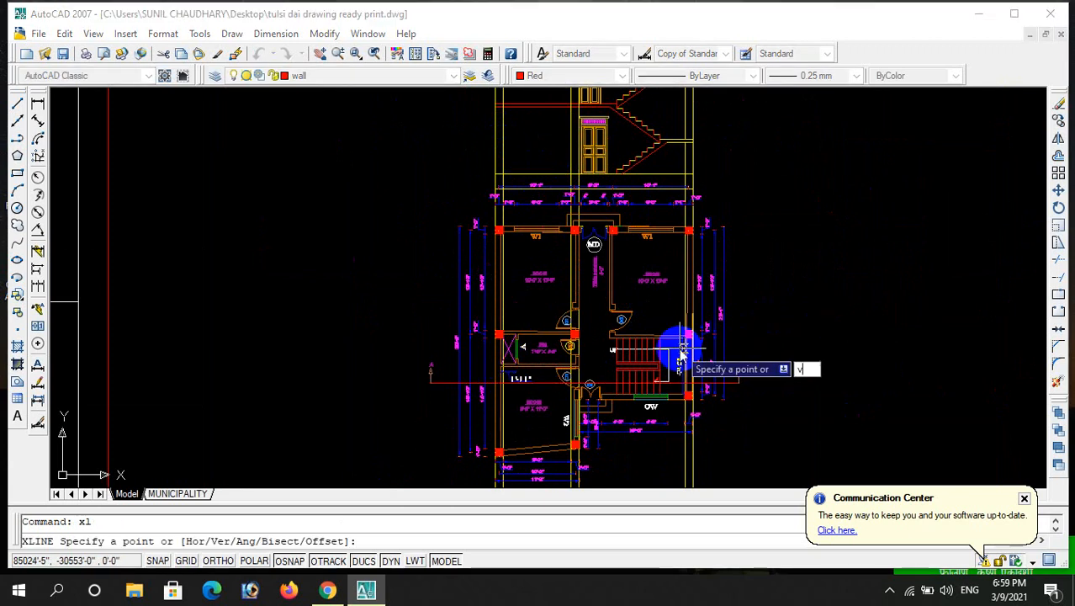
pyautogui.write('v')
pyautogui.press('Return')
pyautogui.scroll(3, 506, 334)
pyautogui.scroll(2, 505, 334)
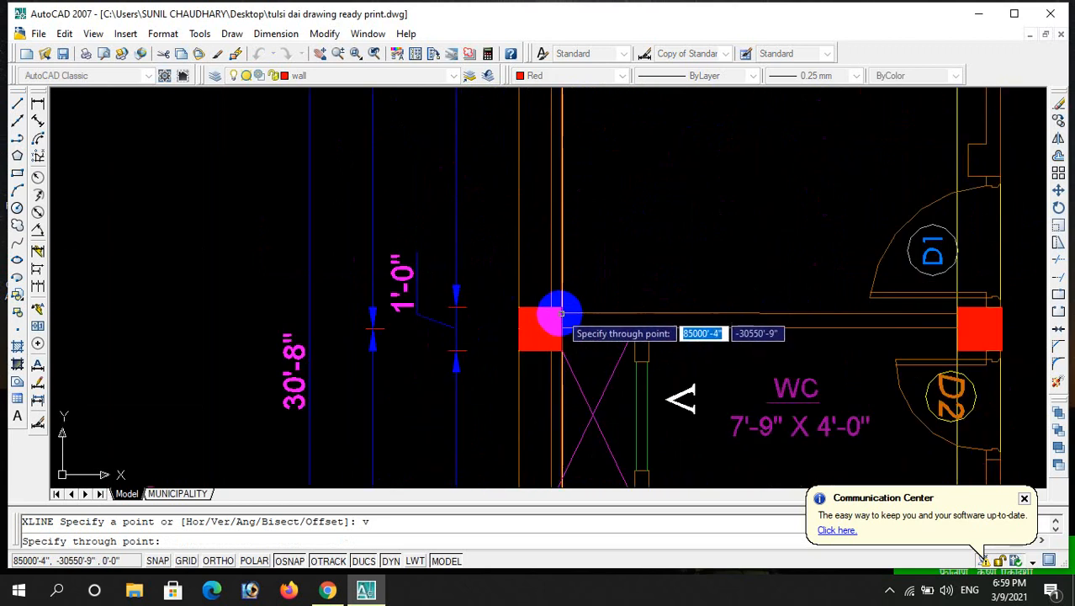
pyautogui.click(539, 312)
pyautogui.scroll(-6, 539, 311)
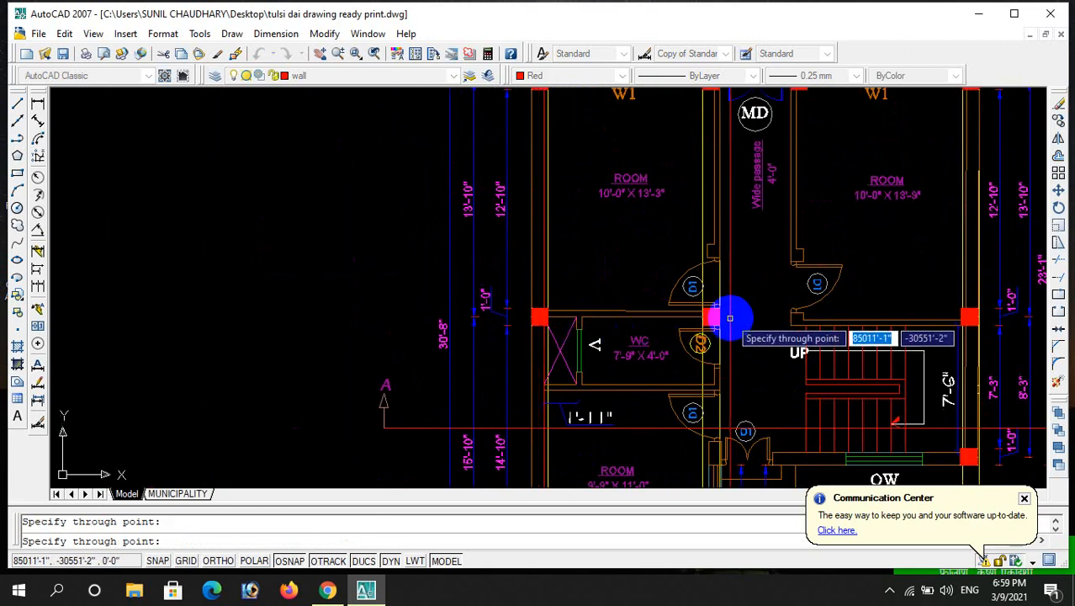
# - Place a vertical construction line along the inner face of the right outer wall beside the staircase, where section line A-A crosses it
pyautogui.scroll(-2, 727, 313)
pyautogui.scroll(-4, 726, 313)
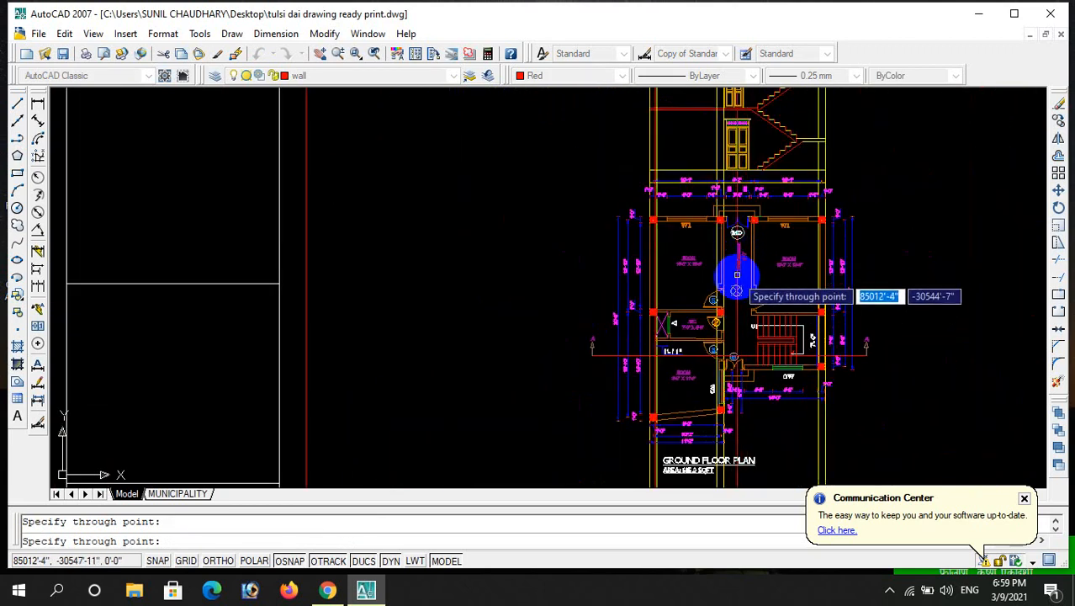
pyautogui.scroll(3, 732, 281)
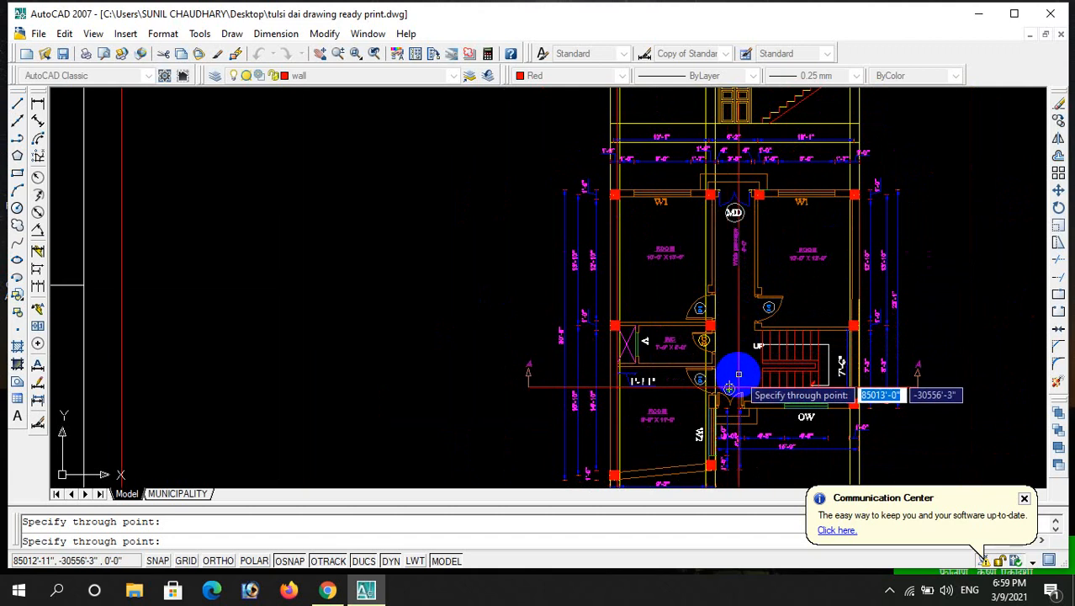
pyautogui.scroll(3, 731, 371)
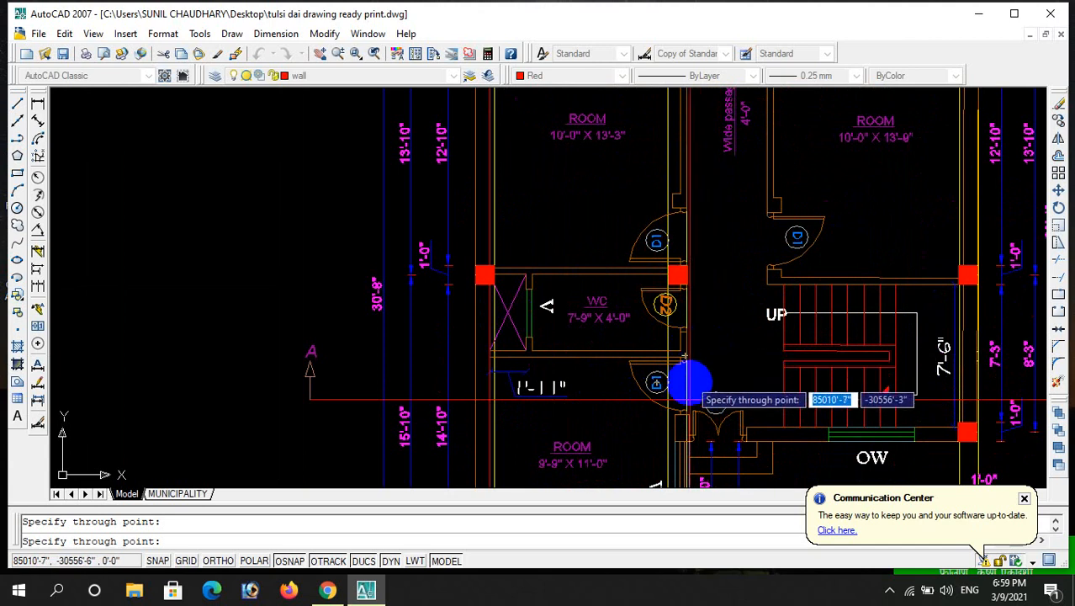
pyautogui.scroll(-4, 687, 358)
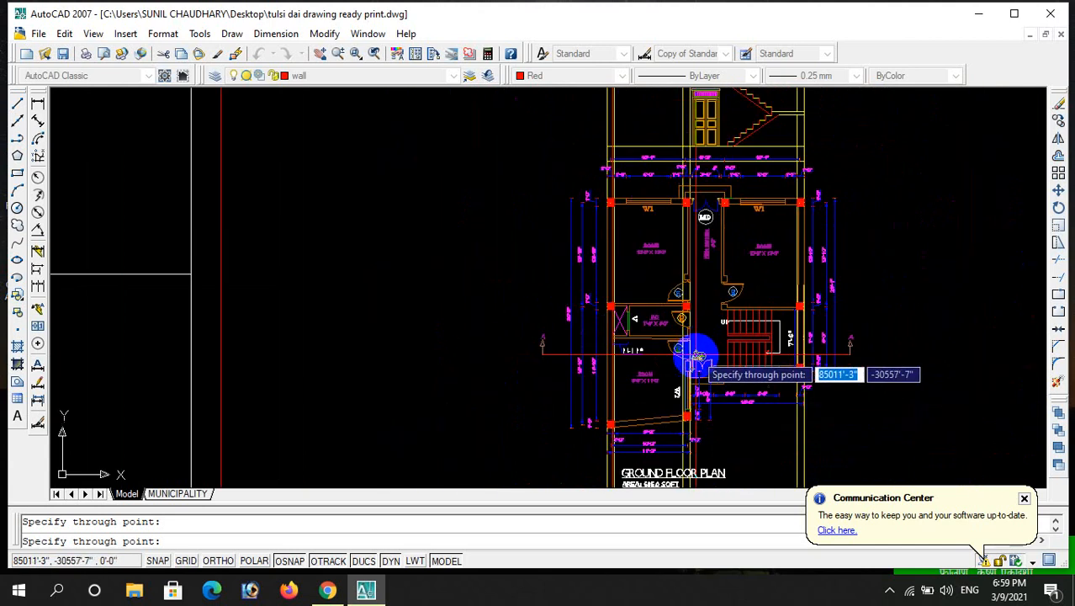
pyautogui.scroll(4, 684, 360)
pyautogui.scroll(-2, 677, 303)
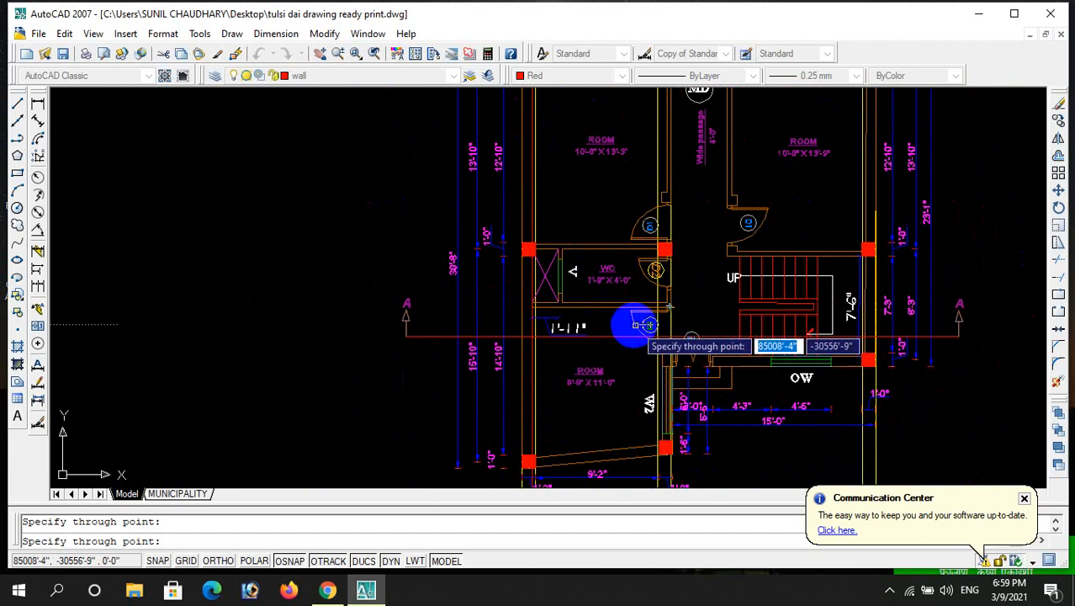
pyautogui.scroll(-2, 791, 324)
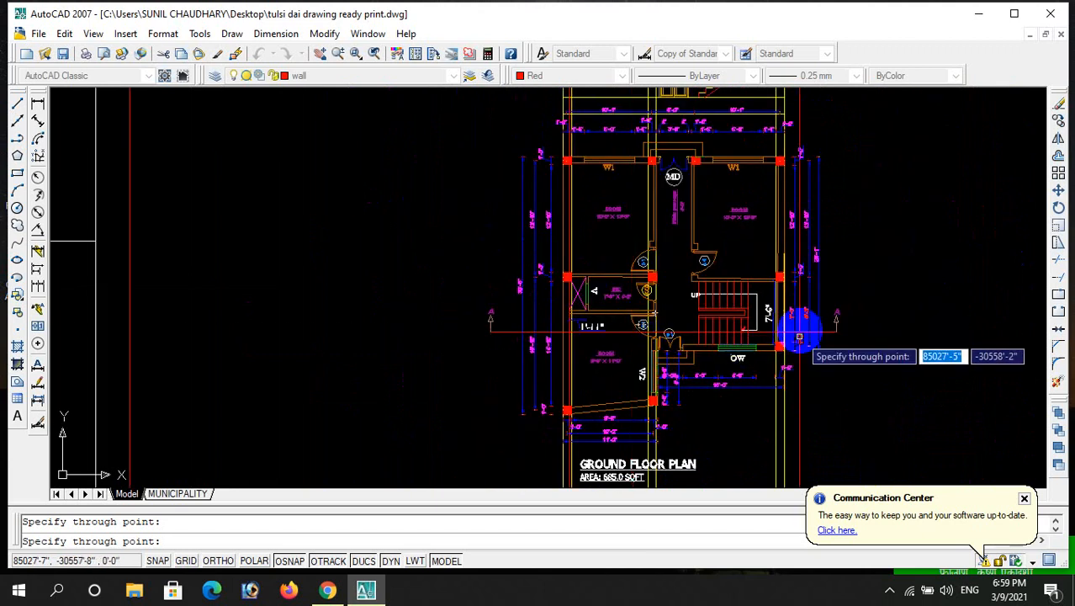
pyautogui.scroll(3, 792, 348)
pyautogui.scroll(3, 778, 319)
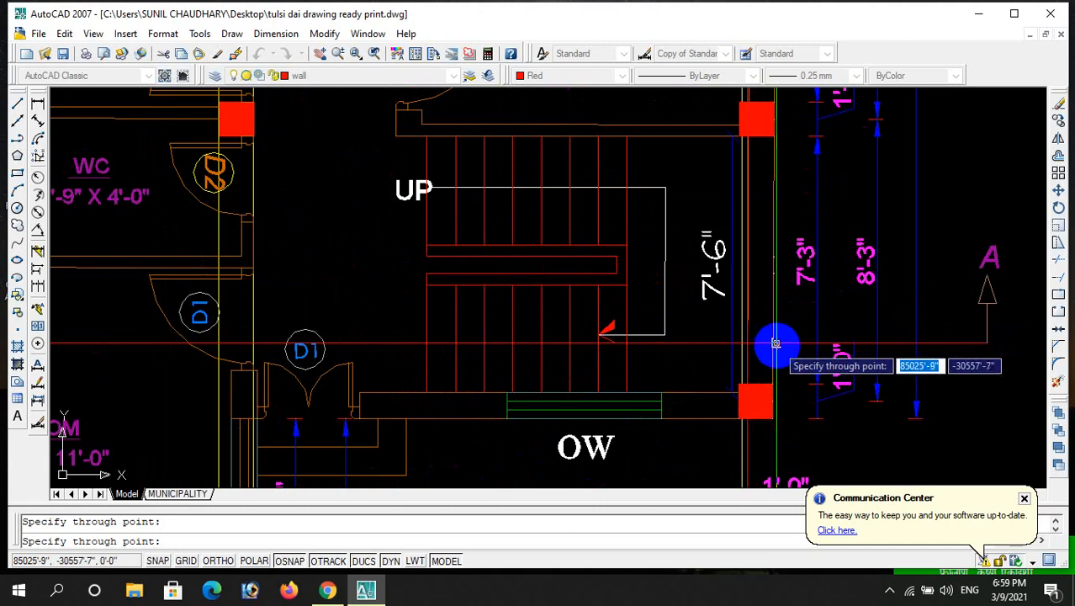
pyautogui.scroll(-2, 760, 343)
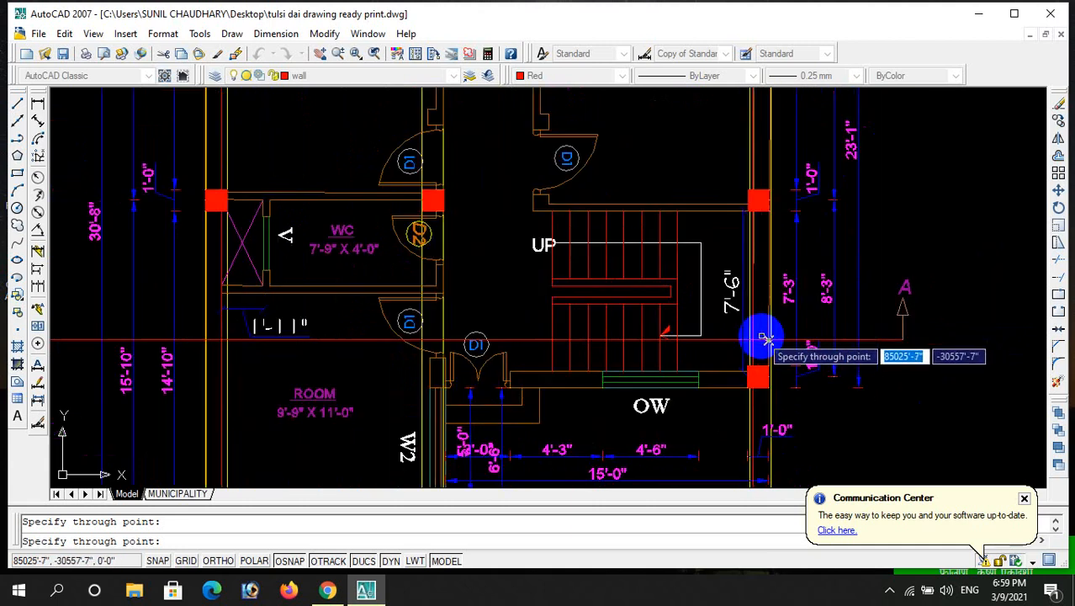
# - Place a vertical construction line on the face of the middle wall beside the passage door D1 and end the construction line command
pyautogui.scroll(-2, 589, 307)
pyautogui.scroll(-2, 509, 216)
pyautogui.scroll(6, 513, 240)
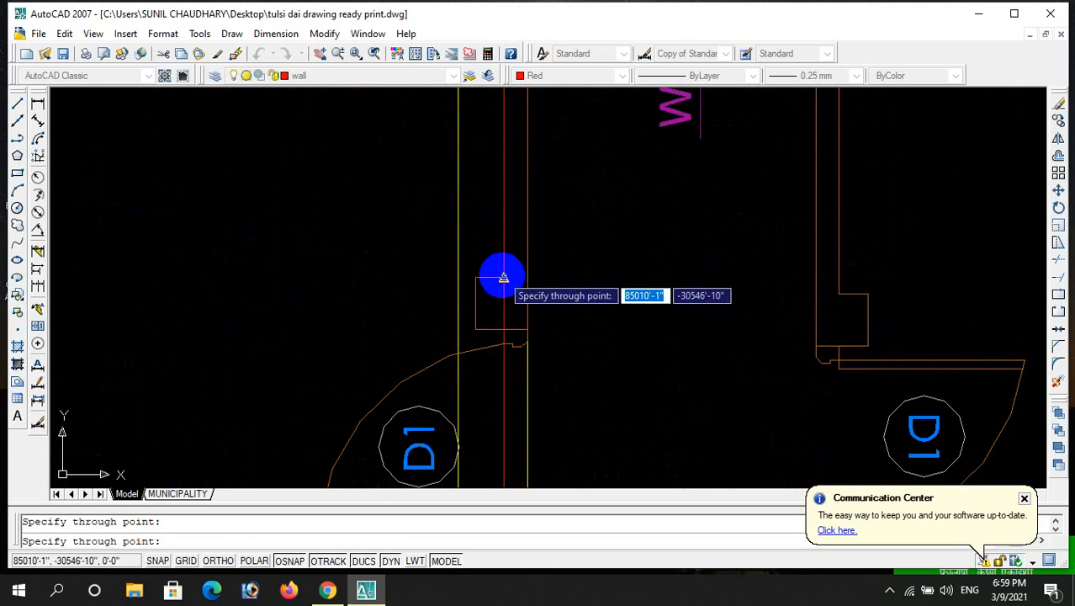
pyautogui.press('Escape')
# - Examine the wall lines and floor slab levels of the section above the copied ground floor plan
pyautogui.scroll(-4, 565, 294)
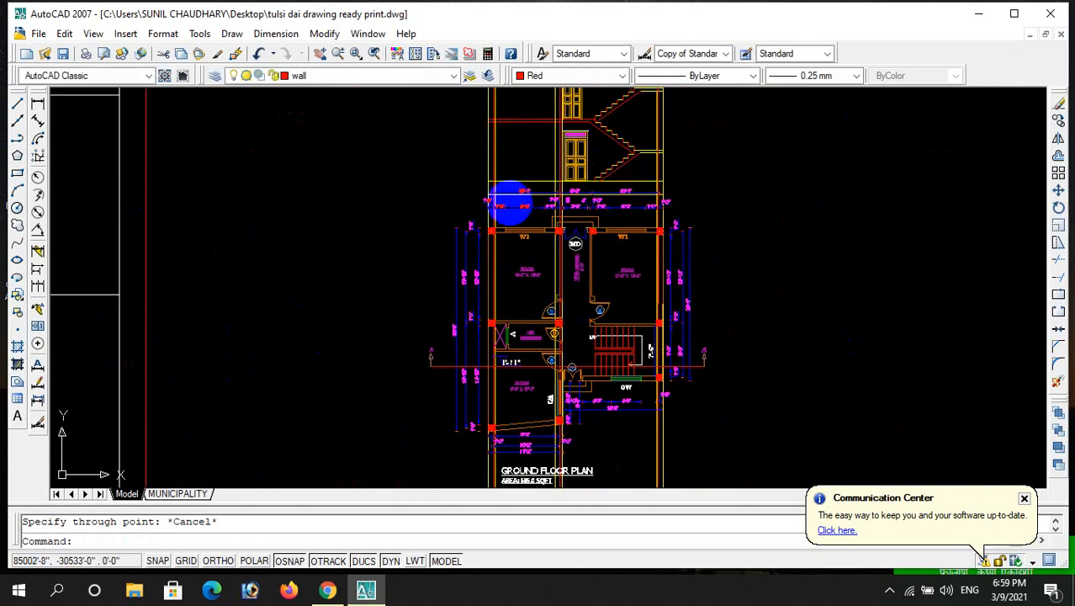
pyautogui.scroll(5, 505, 169)
pyautogui.scroll(-4, 520, 159)
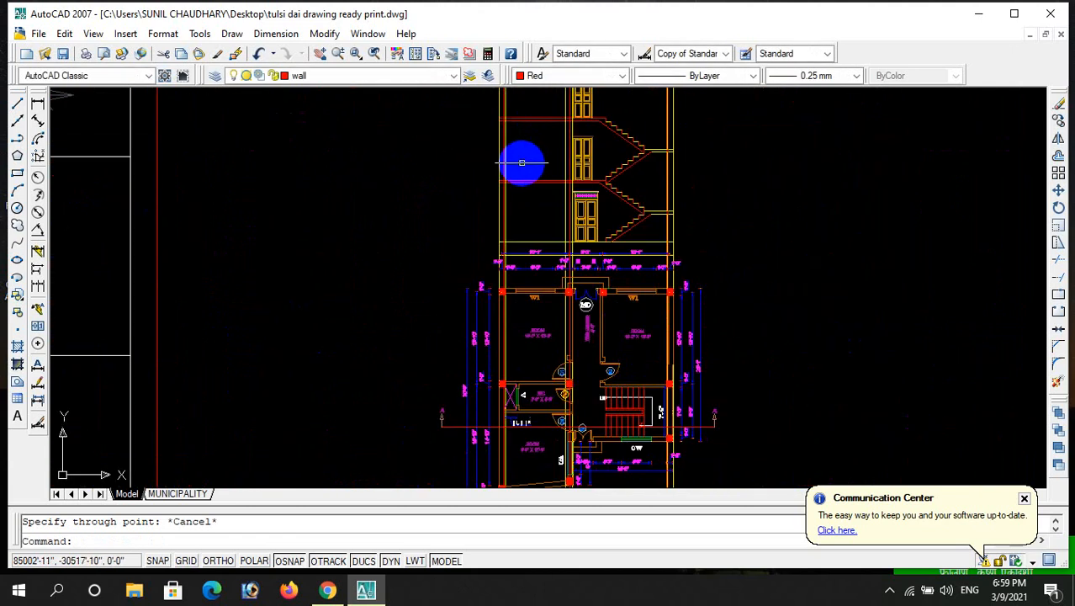
pyautogui.scroll(5, 521, 162)
pyautogui.scroll(-4, 535, 189)
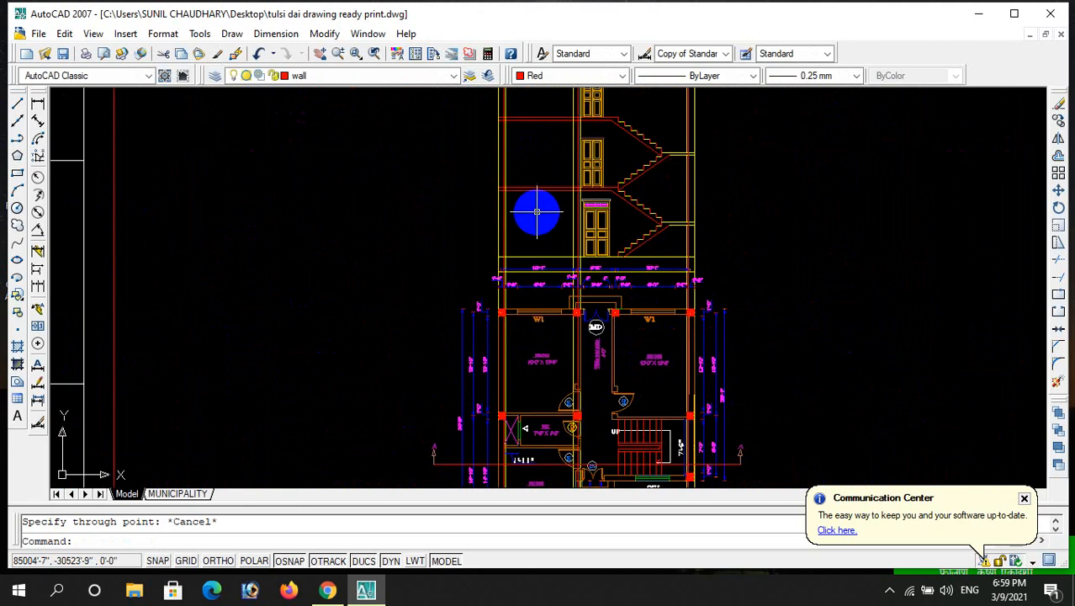
pyautogui.scroll(-3, 537, 212)
pyautogui.scroll(2, 515, 175)
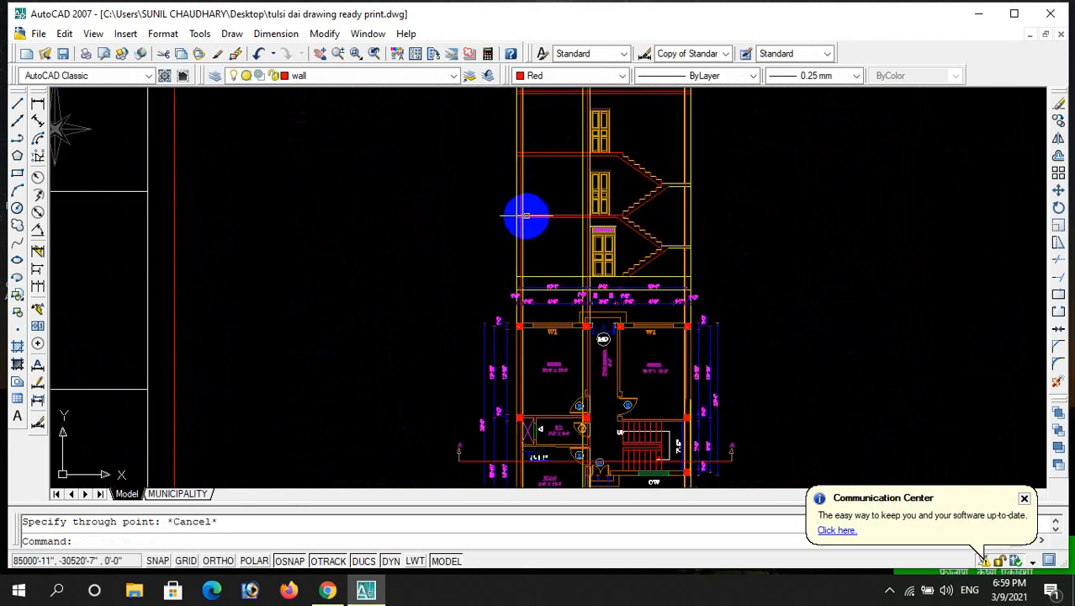
pyautogui.scroll(3, 527, 228)
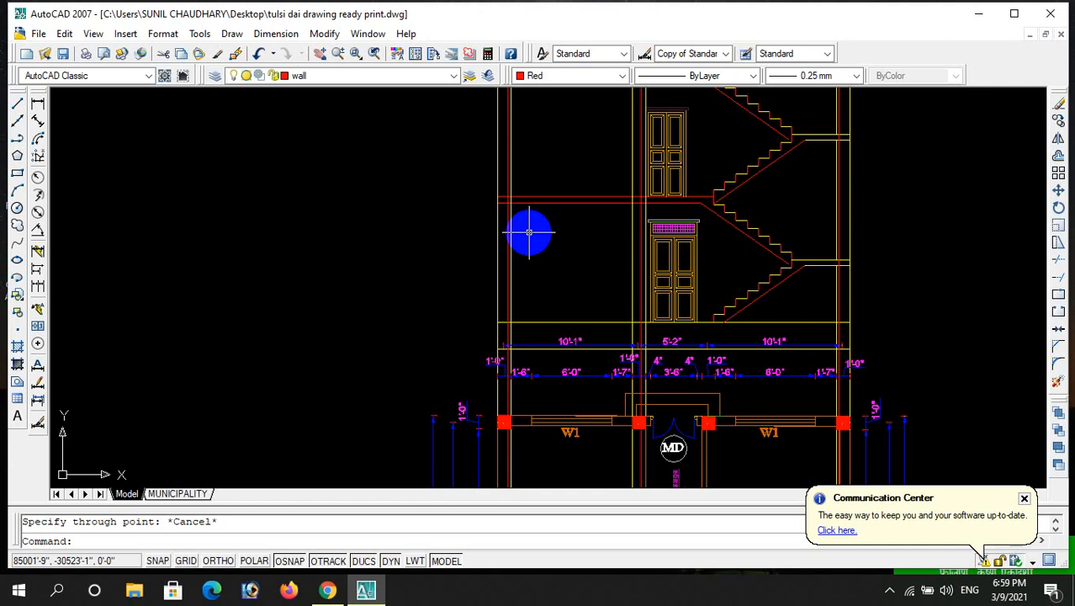
pyautogui.click(643, 211)
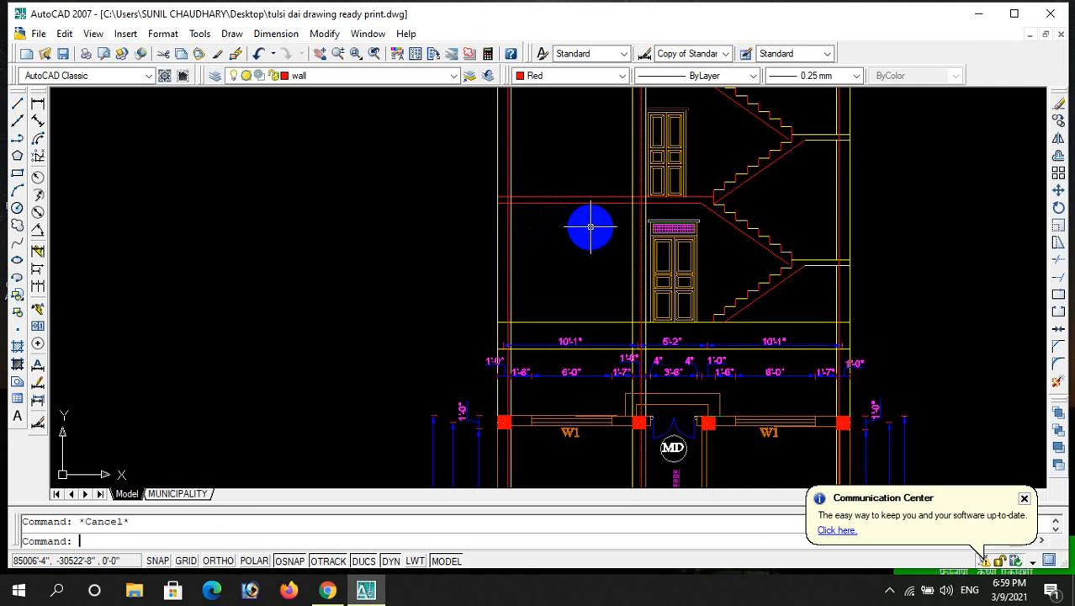
# - Draw horizontal construction lines along the top of each of the section's three floor slabs
pyautogui.press('Return')
pyautogui.write('h')
pyautogui.press('Return')
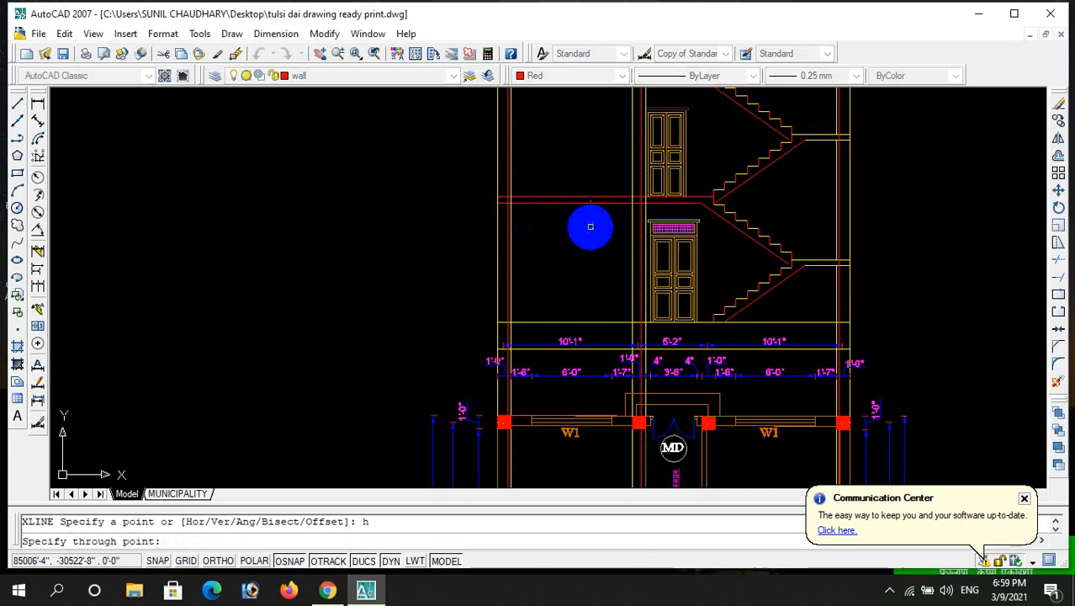
pyautogui.scroll(3, 517, 210)
pyautogui.click(499, 180)
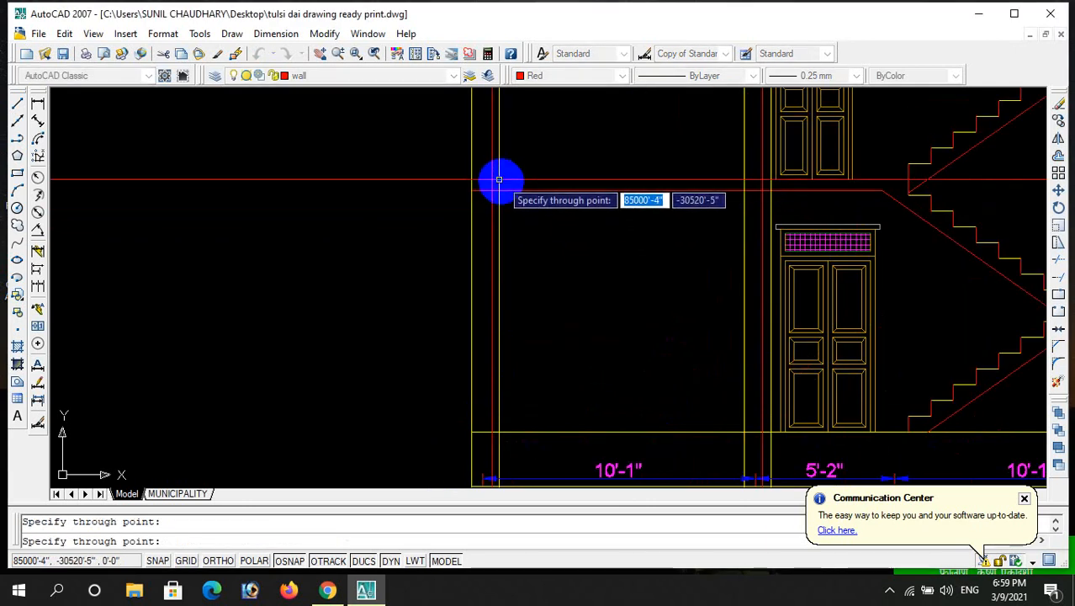
pyautogui.scroll(-5, 521, 251)
pyautogui.scroll(5, 521, 250)
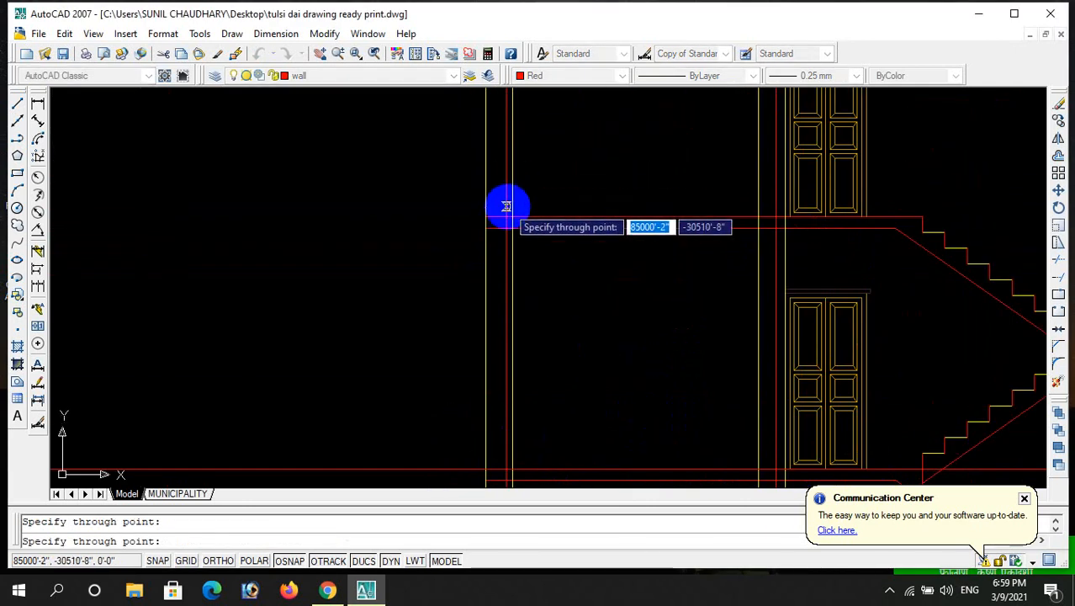
pyautogui.scroll(-3, 506, 217)
pyautogui.scroll(5, 523, 281)
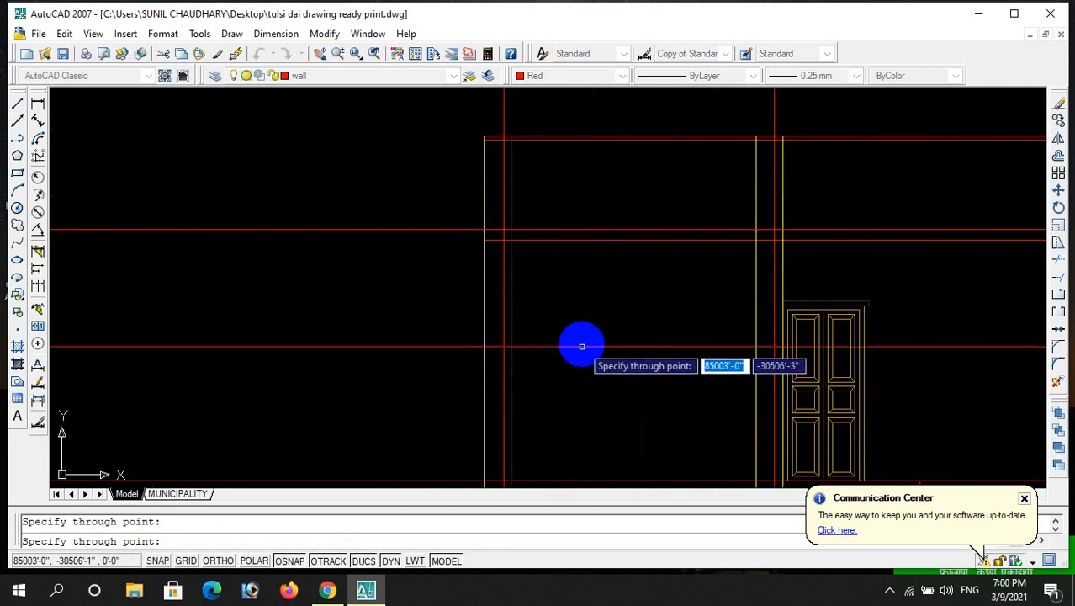
pyautogui.press('Escape')
pyautogui.scroll(-4, 591, 217)
pyautogui.scroll(5, 605, 299)
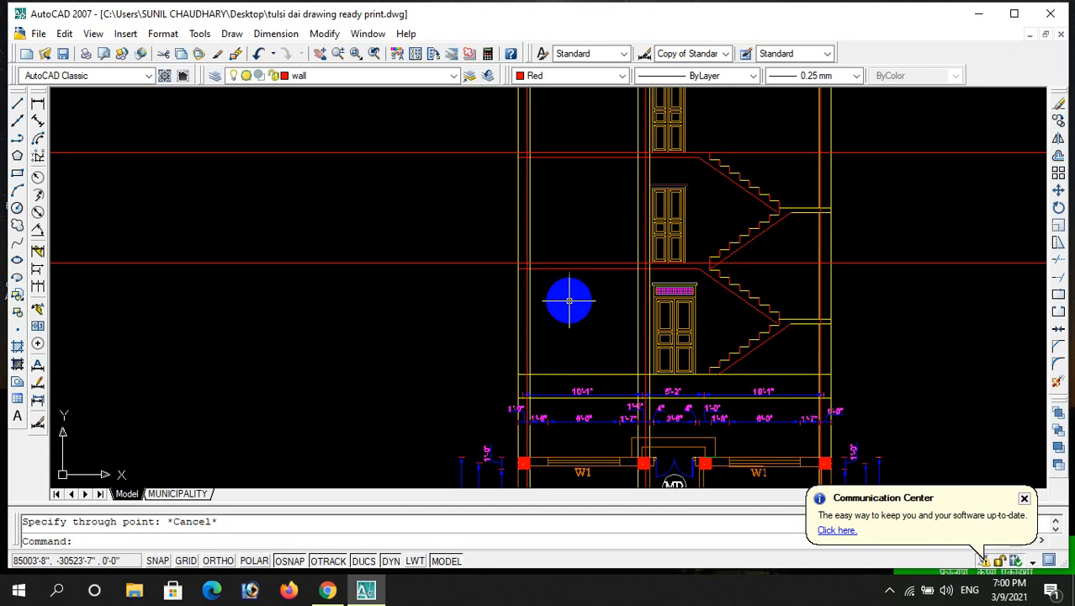
pyautogui.write('14"')
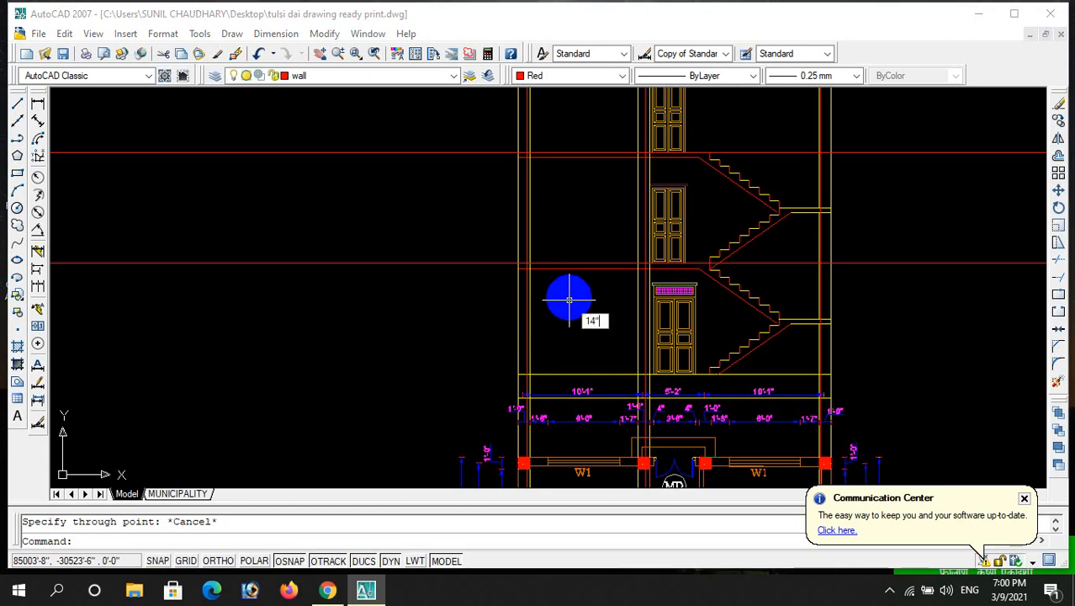
pyautogui.press('Return')
pyautogui.press('Escape')
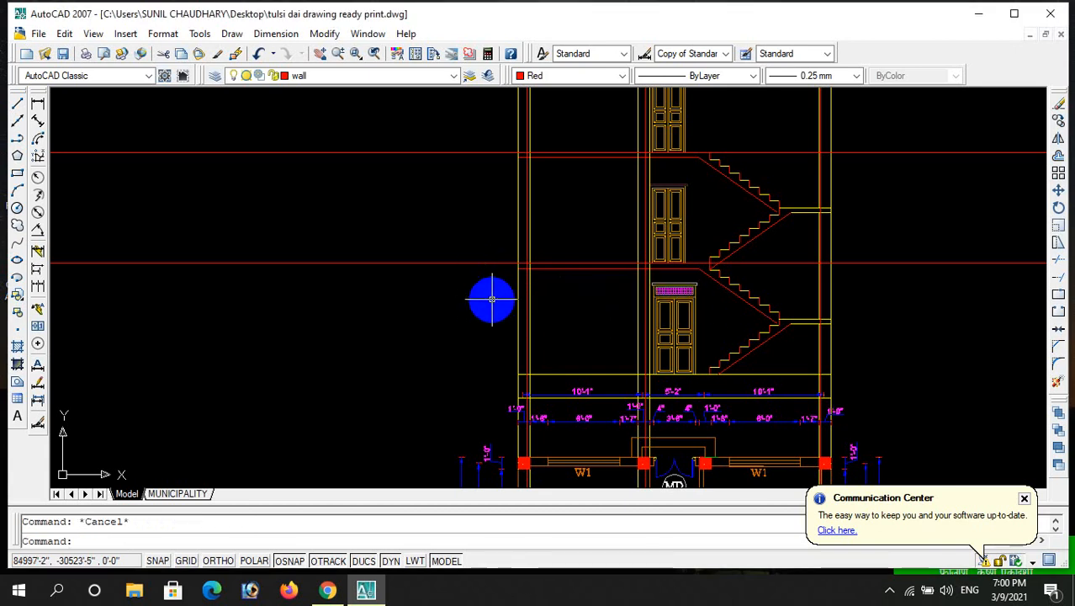
# - Offset the three horizontal construction lines at the slab tops 14" downward to form the beam undersides
pyautogui.write('o')
pyautogui.press('Return')
pyautogui.write('1')
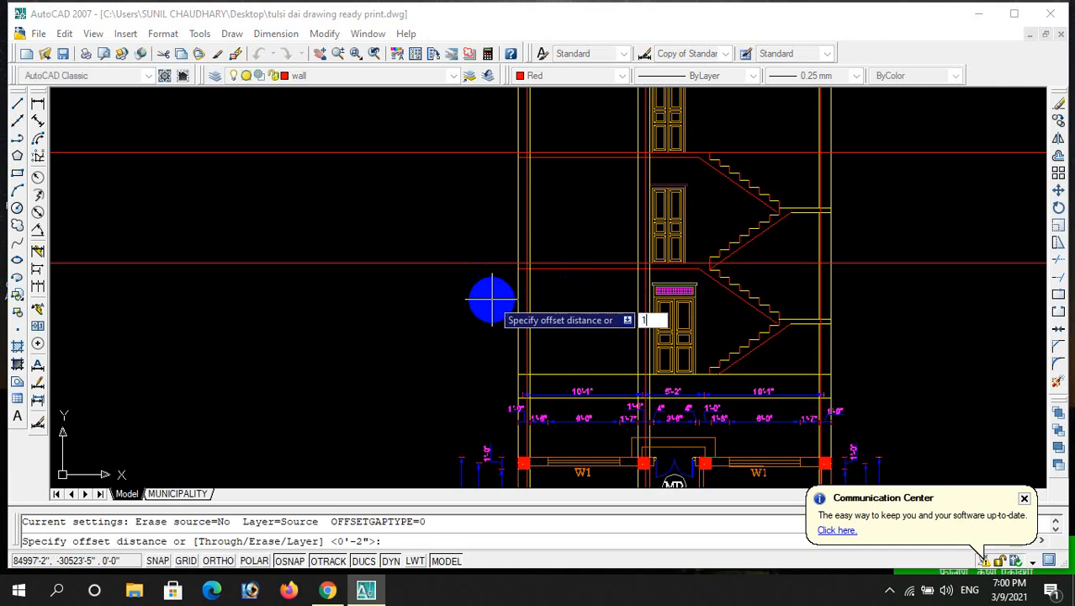
pyautogui.write('4"')
pyautogui.press('Return')
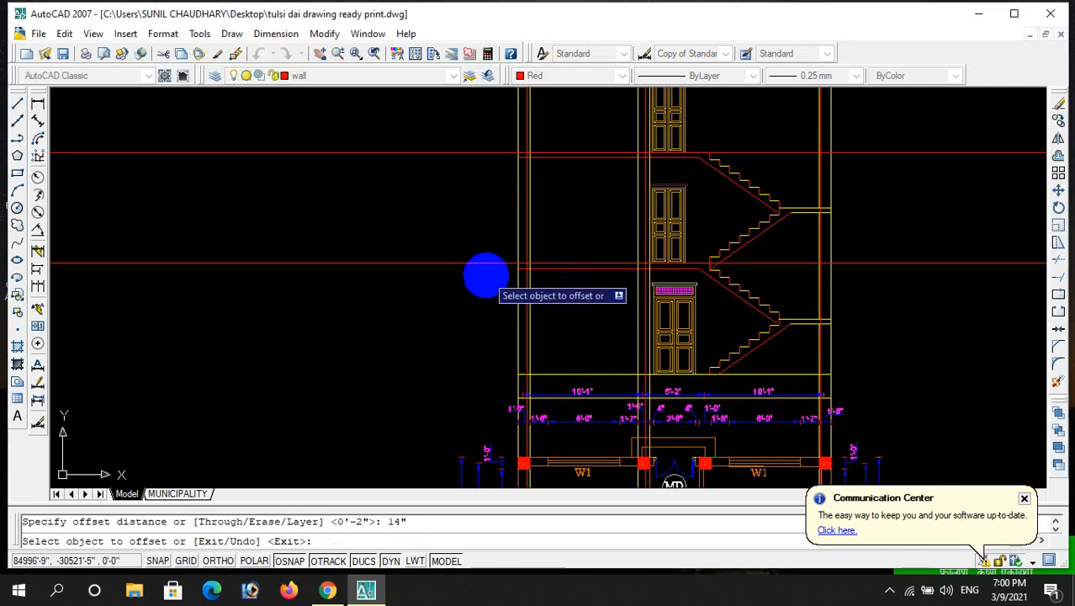
pyautogui.click(486, 265)
pyautogui.click(496, 301)
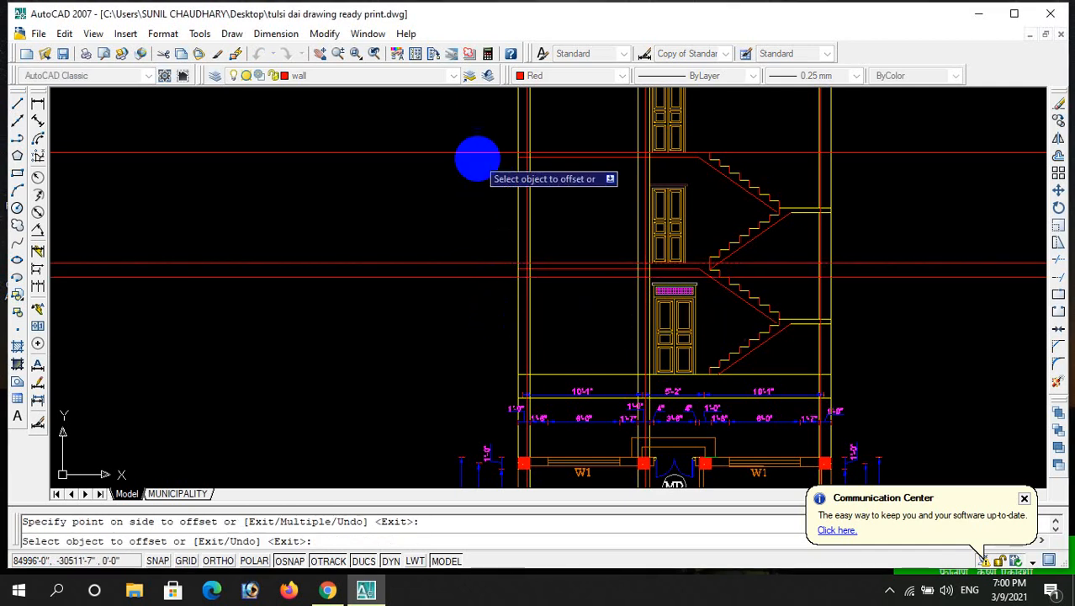
pyautogui.click(477, 152)
pyautogui.click(484, 183)
pyautogui.scroll(-4, 504, 168)
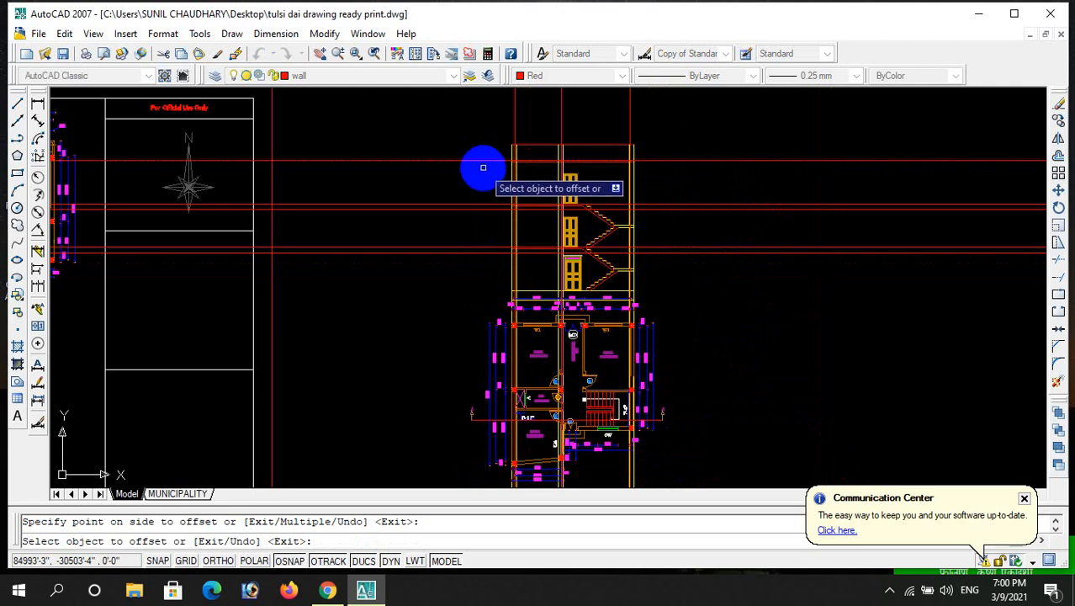
pyautogui.press('Escape')
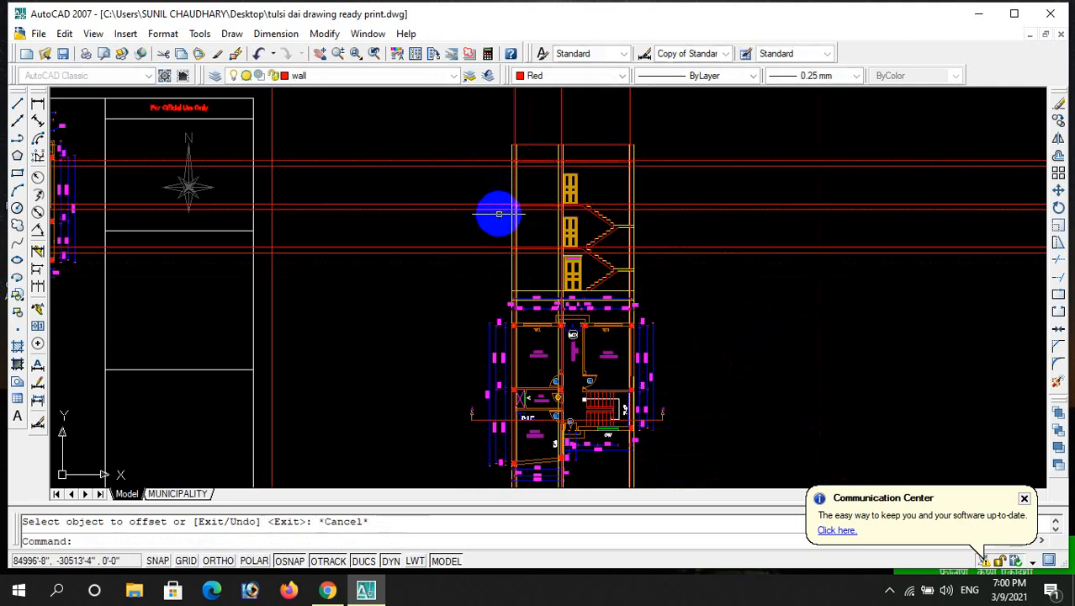
# - Trim the lowest slab's beam underside, slab underside and vertical wall lines where they overlap at the left outer wall of the section
pyautogui.press('Return')
pyautogui.press('Return')
pyautogui.scroll(5, 498, 267)
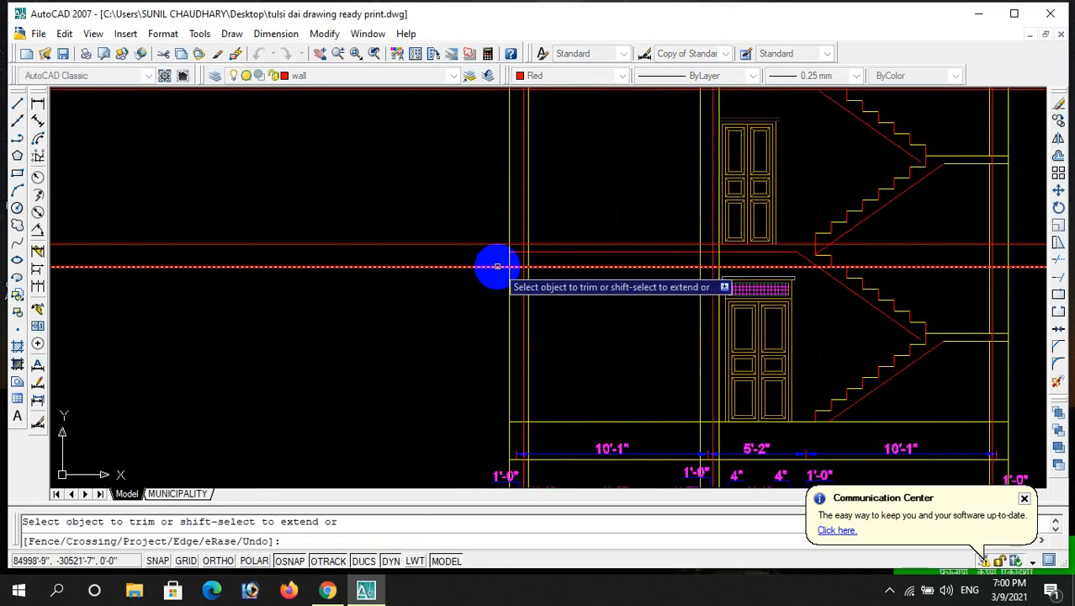
pyautogui.click(495, 266)
pyautogui.scroll(3, 541, 267)
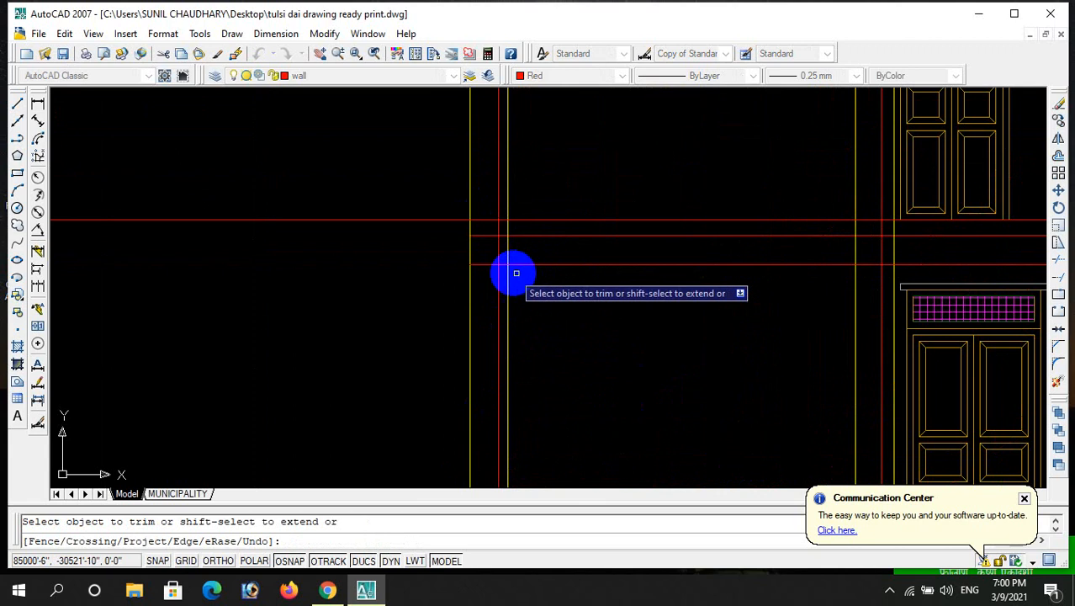
pyautogui.click(501, 263)
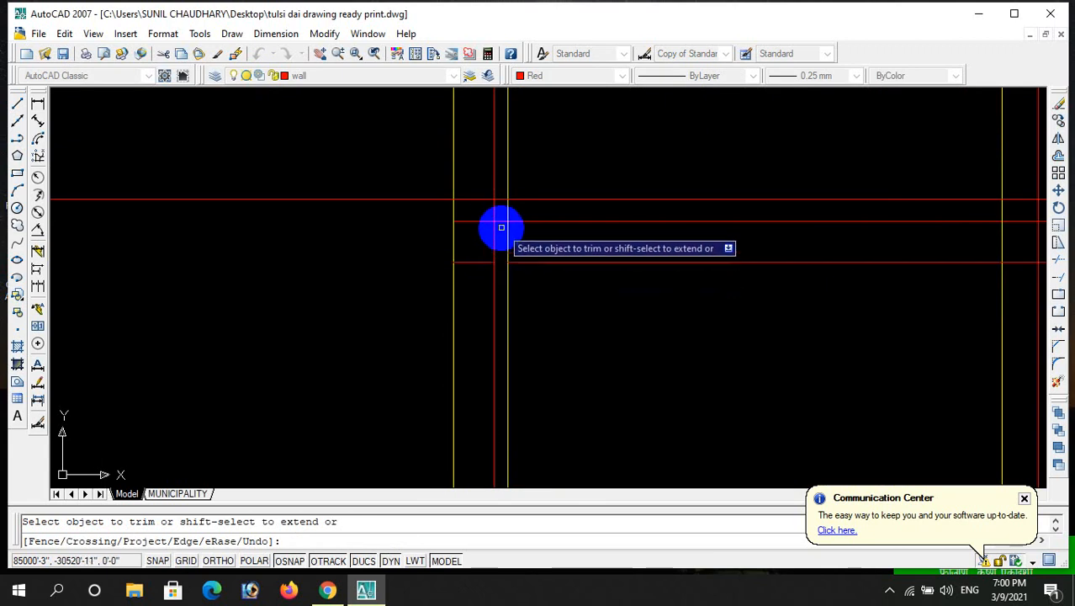
pyautogui.click(483, 220)
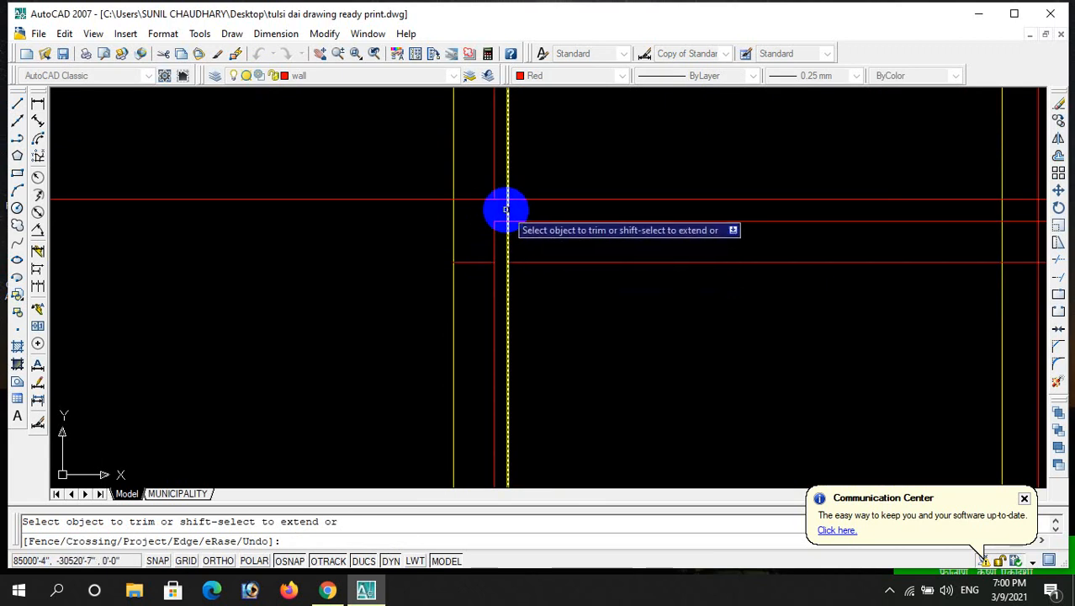
pyautogui.click(507, 209)
pyautogui.scroll(-2, 501, 224)
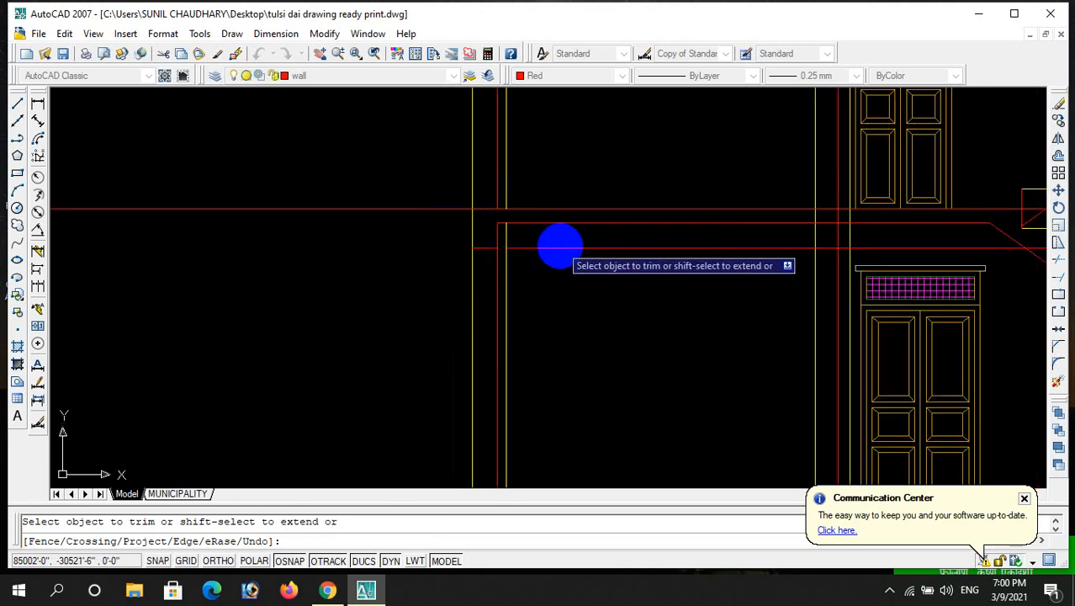
# - Trim the lowest beam underside line between the left and middle walls, plus the lines crossing inside the middle wall
pyautogui.scroll(-2, 487, 257)
pyautogui.scroll(2, 588, 243)
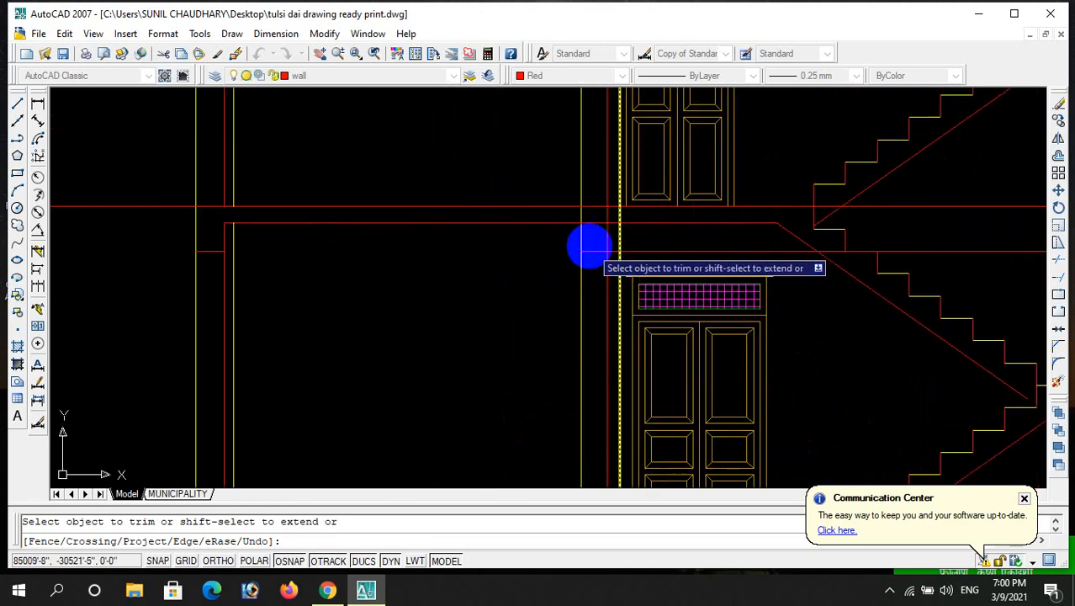
pyautogui.click(581, 215)
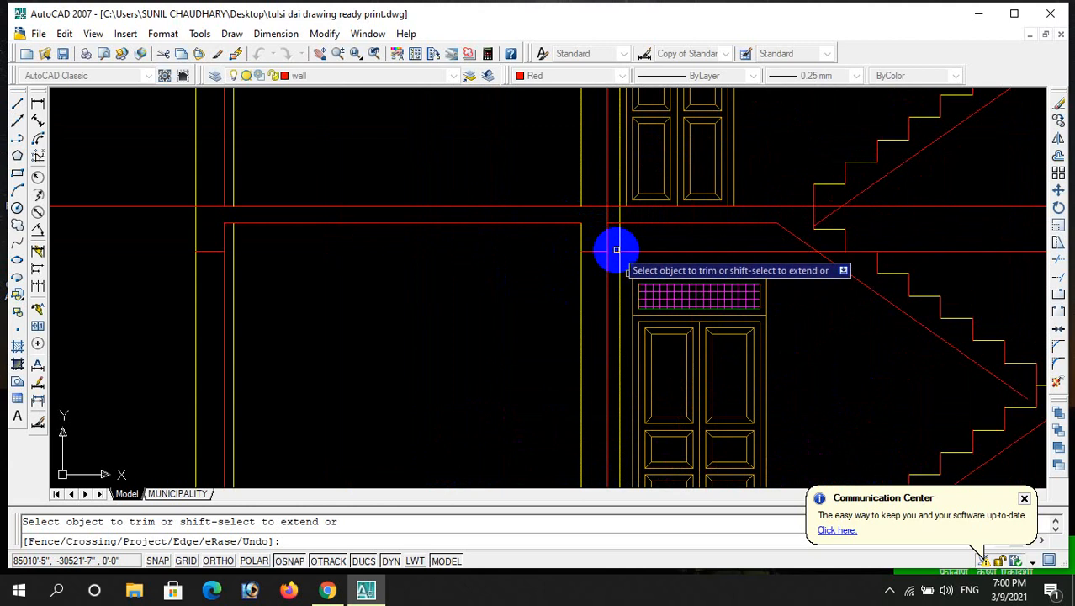
pyautogui.click(617, 250)
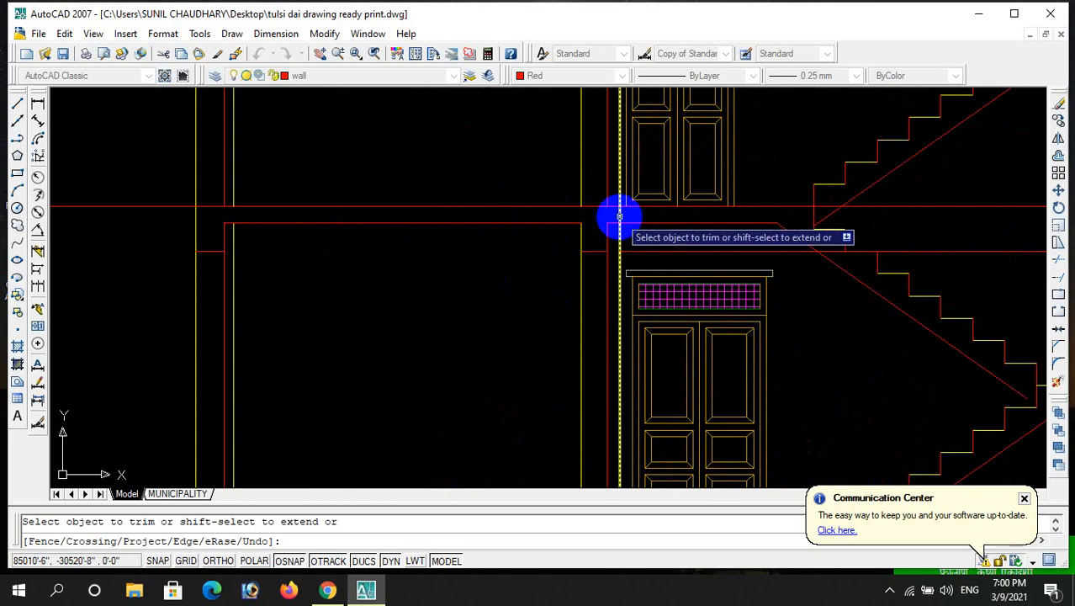
pyautogui.scroll(-2, 593, 239)
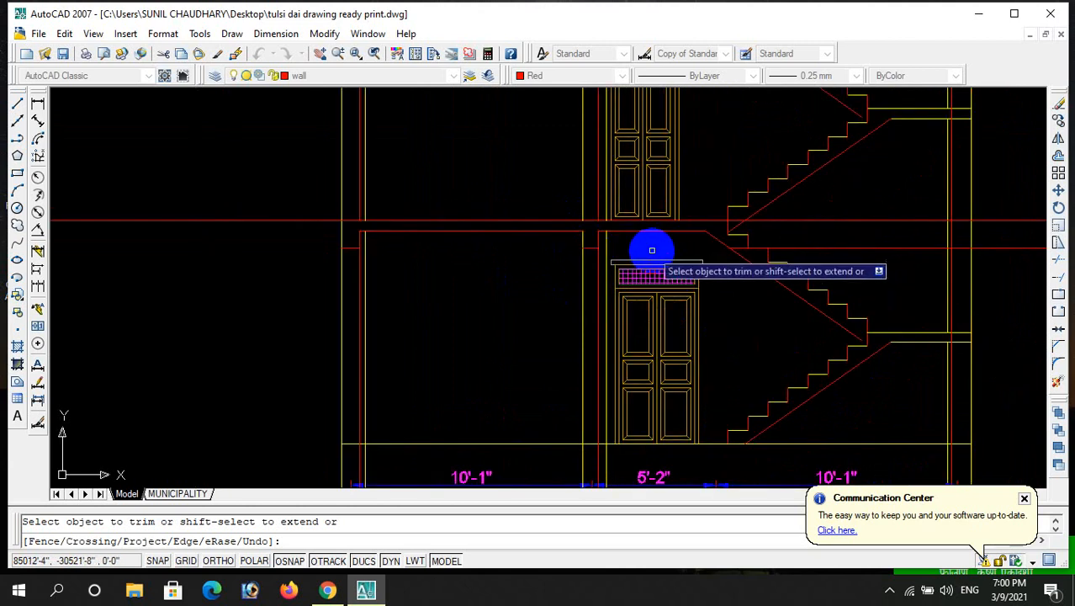
pyautogui.scroll(-2, 651, 248)
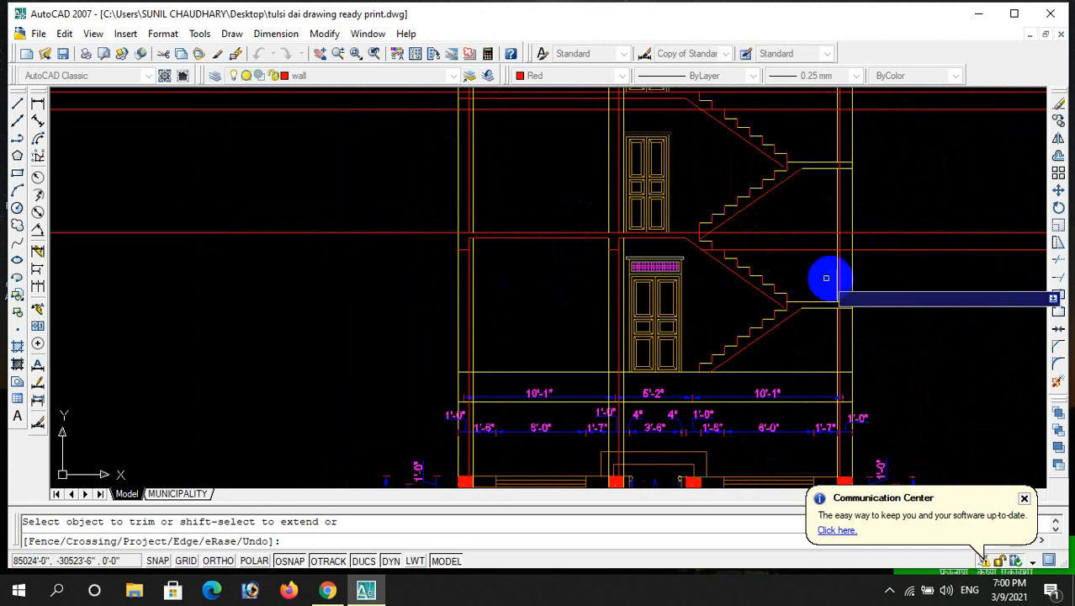
pyautogui.scroll(3, 929, 250)
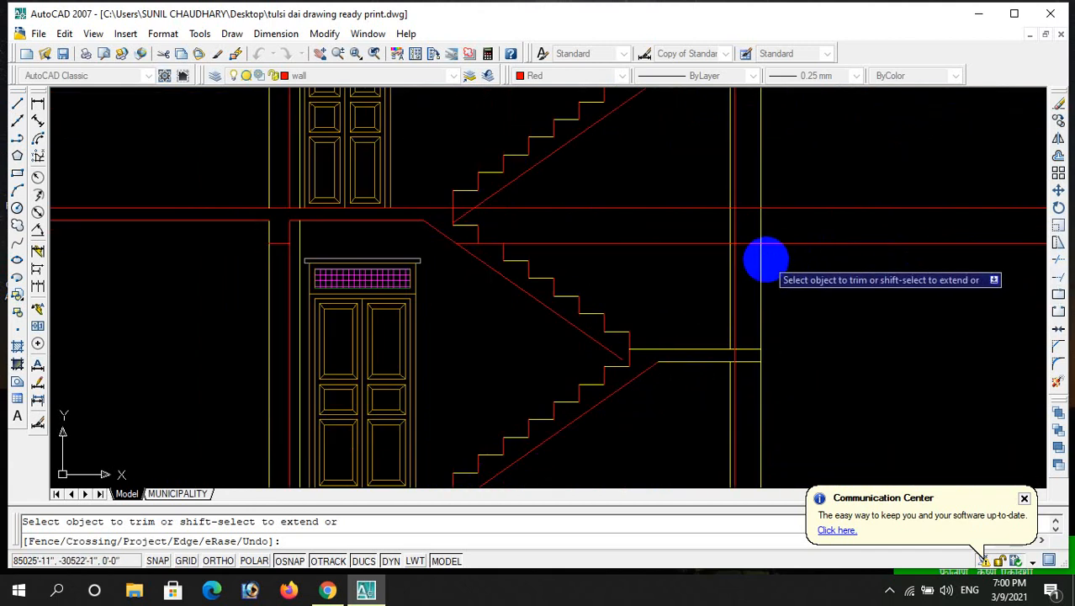
pyautogui.press('Escape')
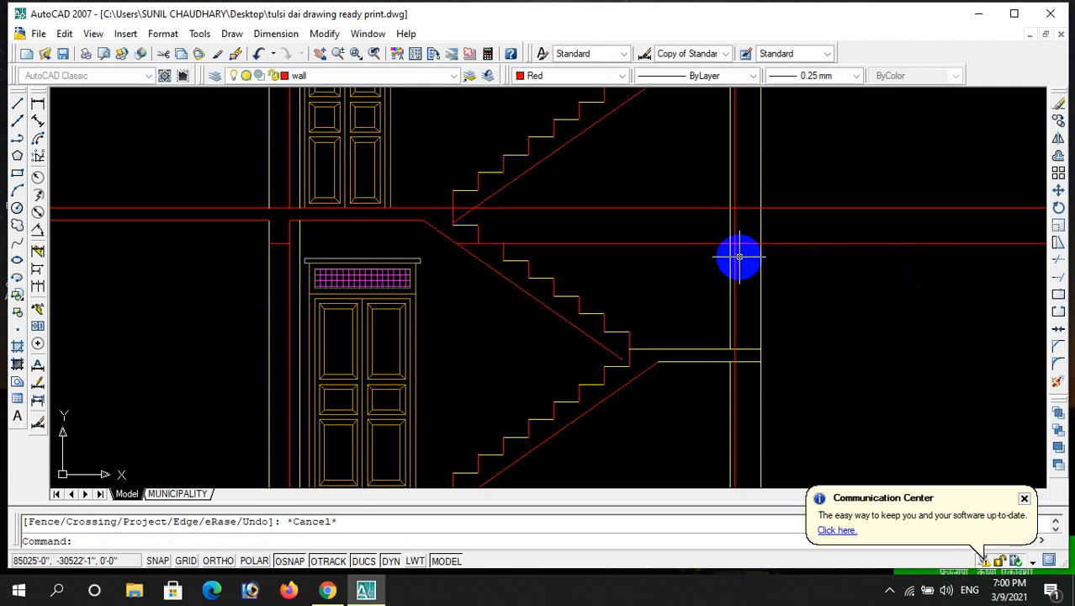
# - Offset the construction line at the top of the lowest floor slab 5" downward
pyautogui.write('o')
pyautogui.press('Return')
pyautogui.write('5"')
pyautogui.press('Return')
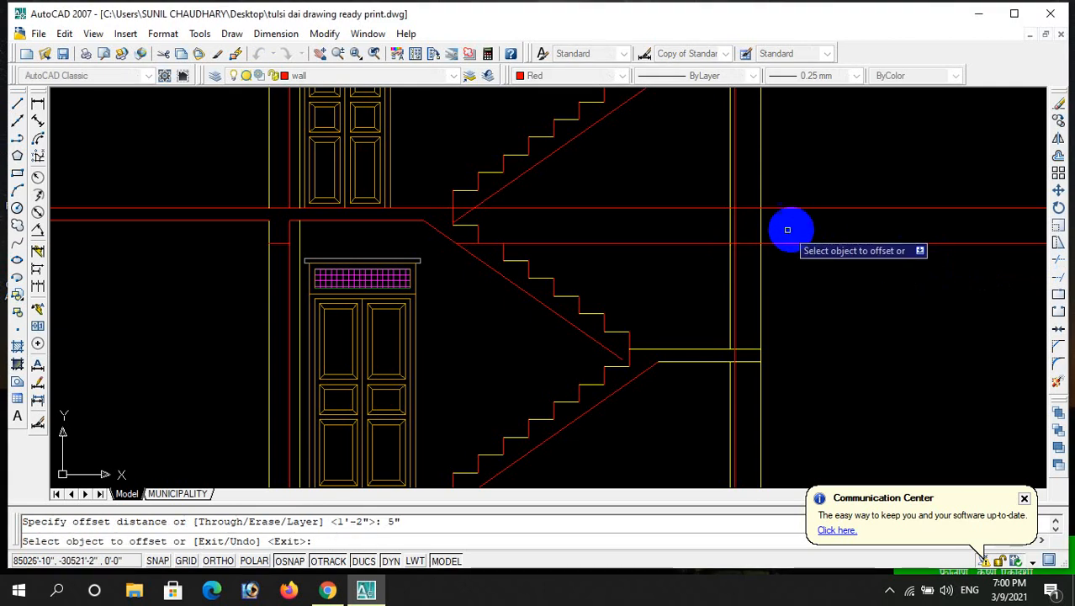
pyautogui.click(794, 208)
pyautogui.click(801, 233)
pyautogui.press('Escape')
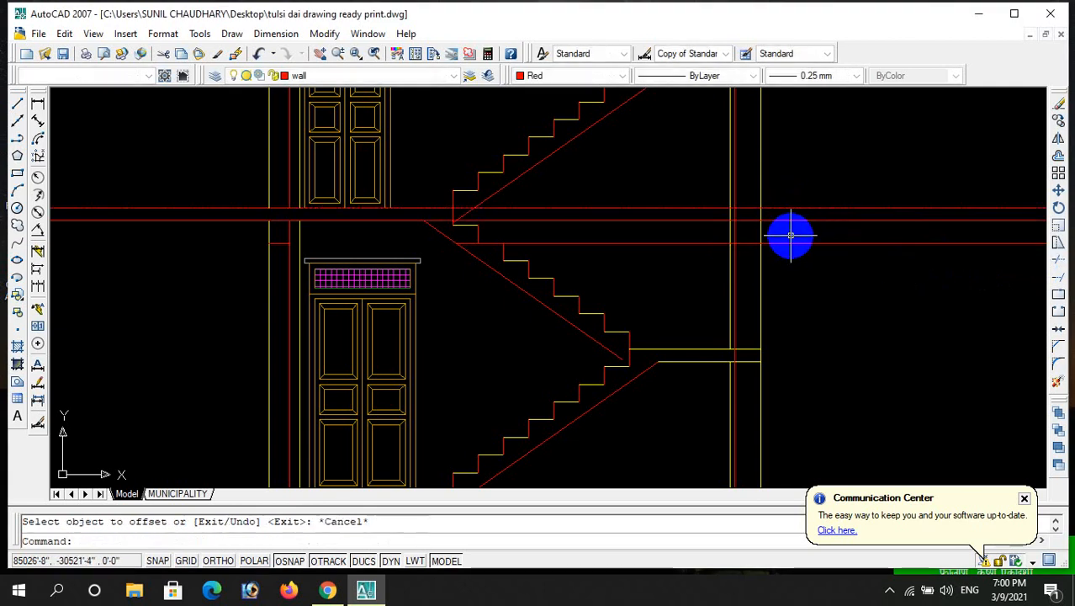
# - Trim the 5" offset line of the lowest slab from the staircase through the right outer wall
pyautogui.write('tr')
pyautogui.press('Return')
pyautogui.press('Return')
pyautogui.scroll(2, 721, 229)
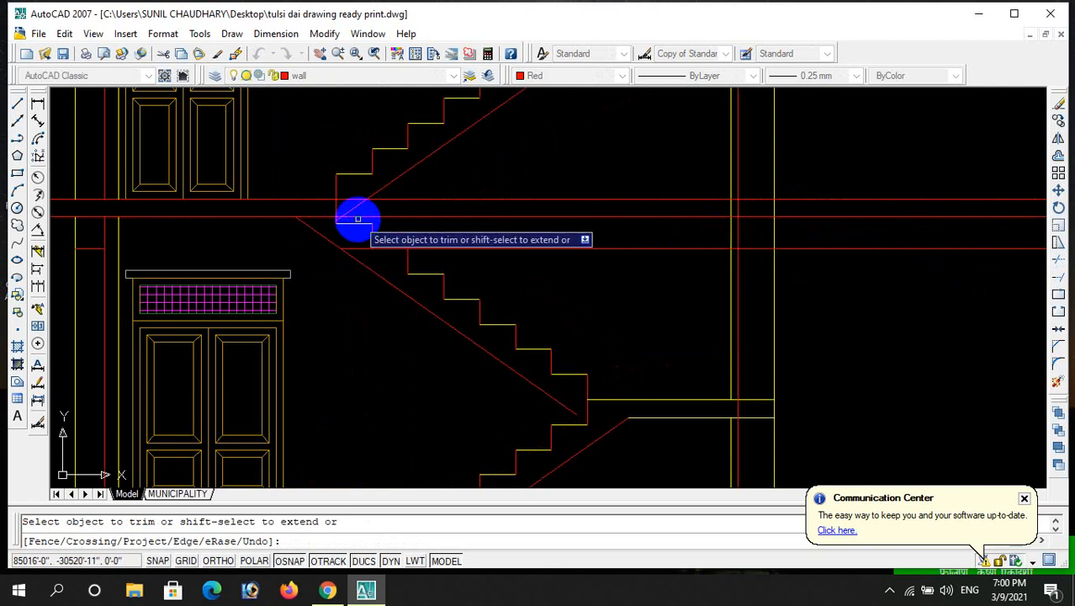
pyautogui.scroll(4, 328, 221)
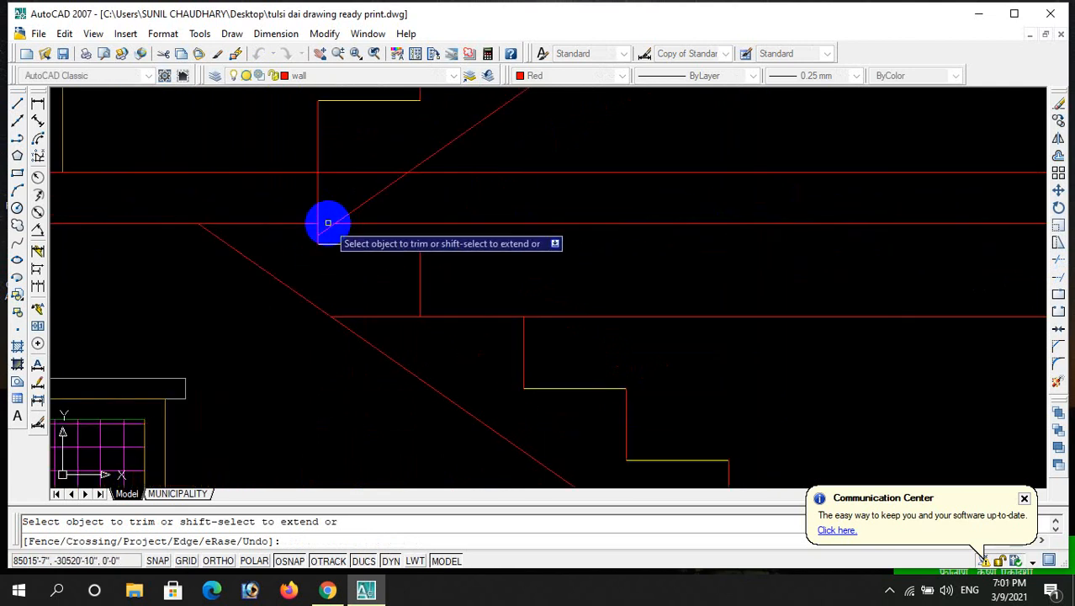
pyautogui.scroll(-4, 528, 223)
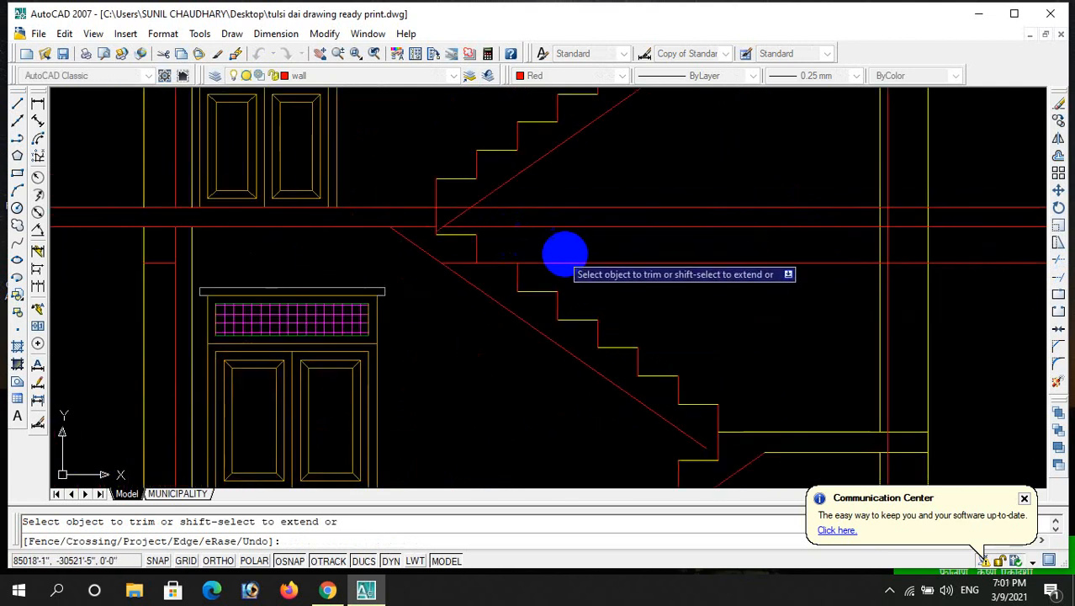
pyautogui.scroll(-3, 745, 238)
pyautogui.scroll(4, 749, 238)
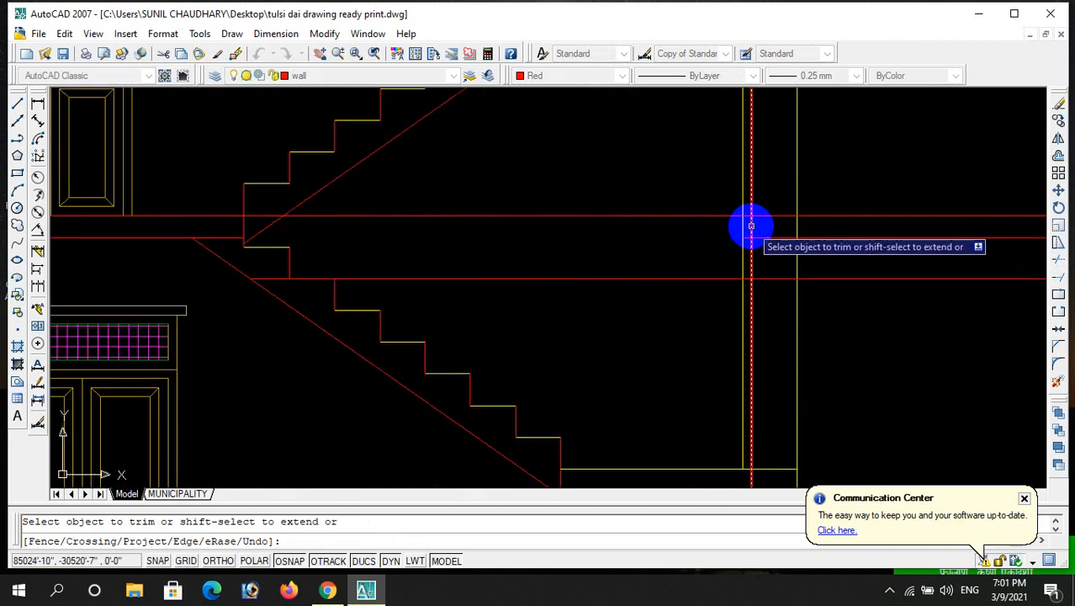
pyautogui.scroll(-1, 768, 228)
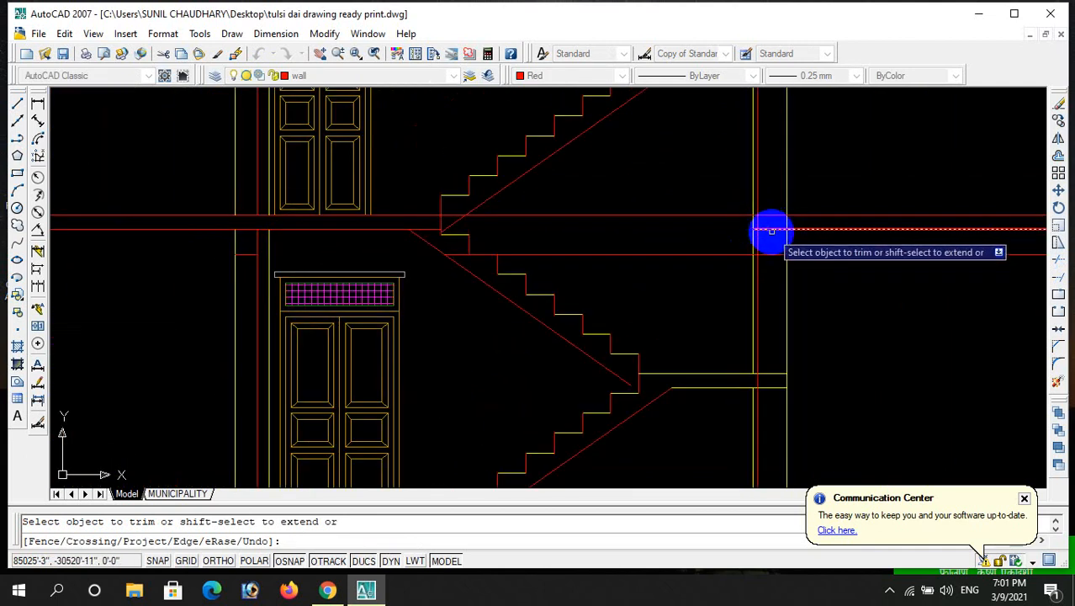
pyautogui.scroll(-2, 760, 223)
pyautogui.scroll(5, 759, 222)
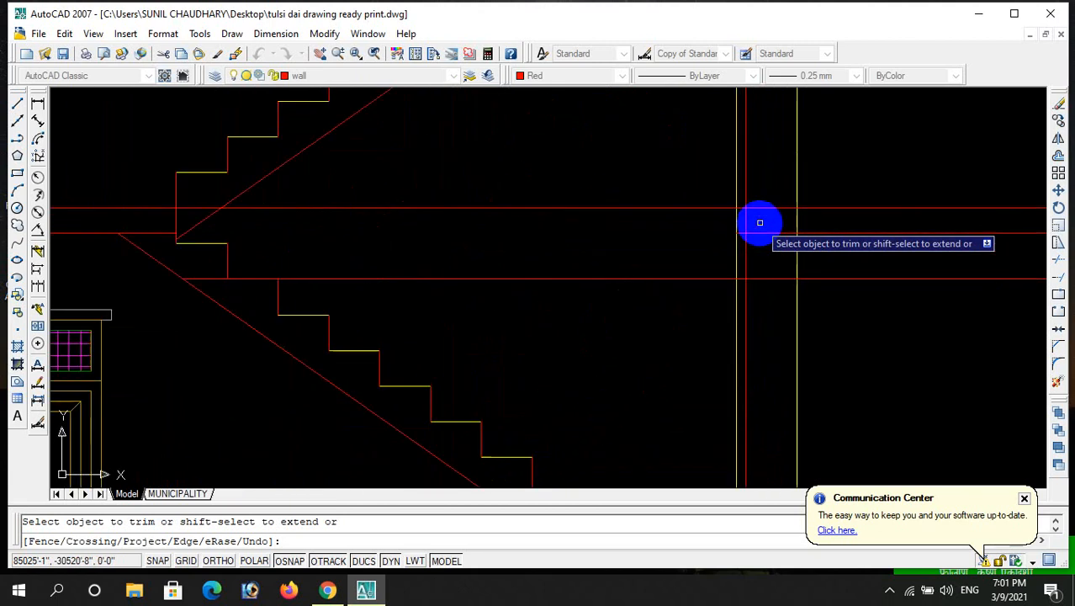
pyautogui.scroll(3, 741, 230)
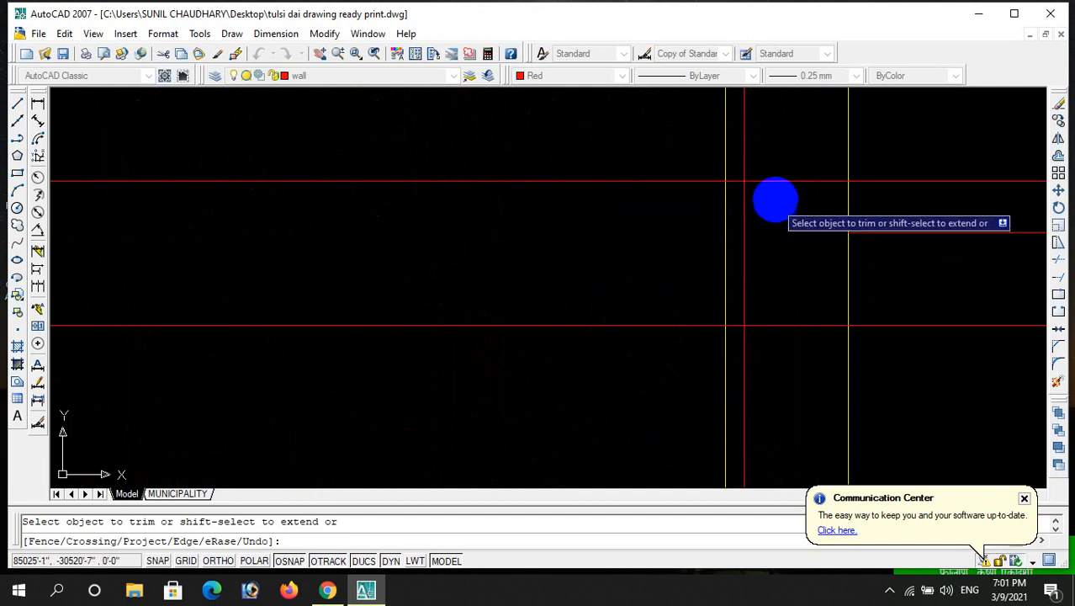
# - Examine the beams and slabs at the walls in the finished Section at A-A, compared with the new section
pyautogui.scroll(-8, 775, 200)
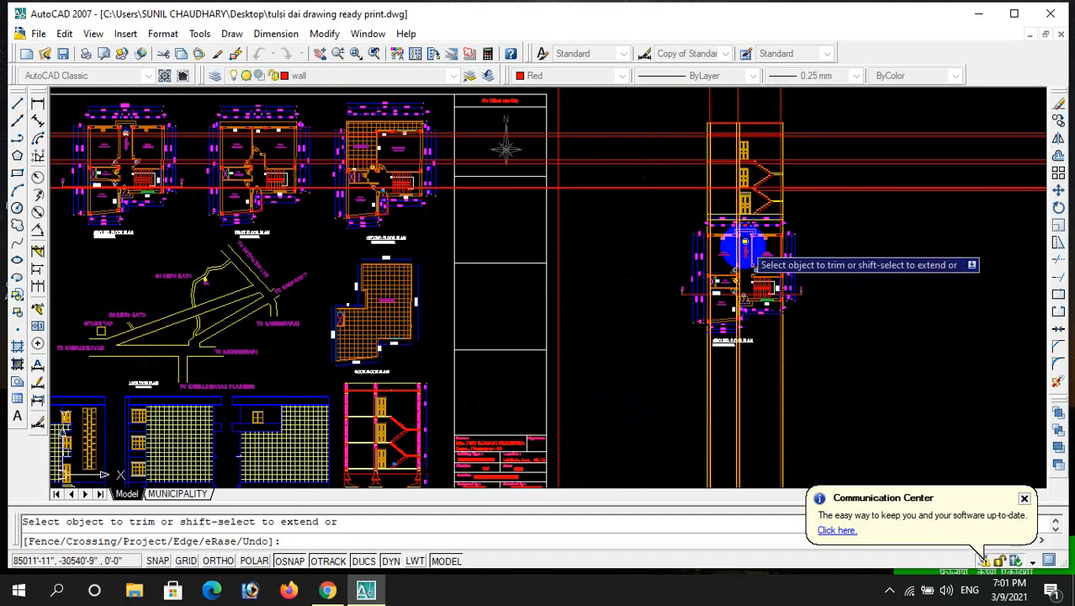
pyautogui.scroll(-2, 617, 360)
pyautogui.scroll(3, 492, 429)
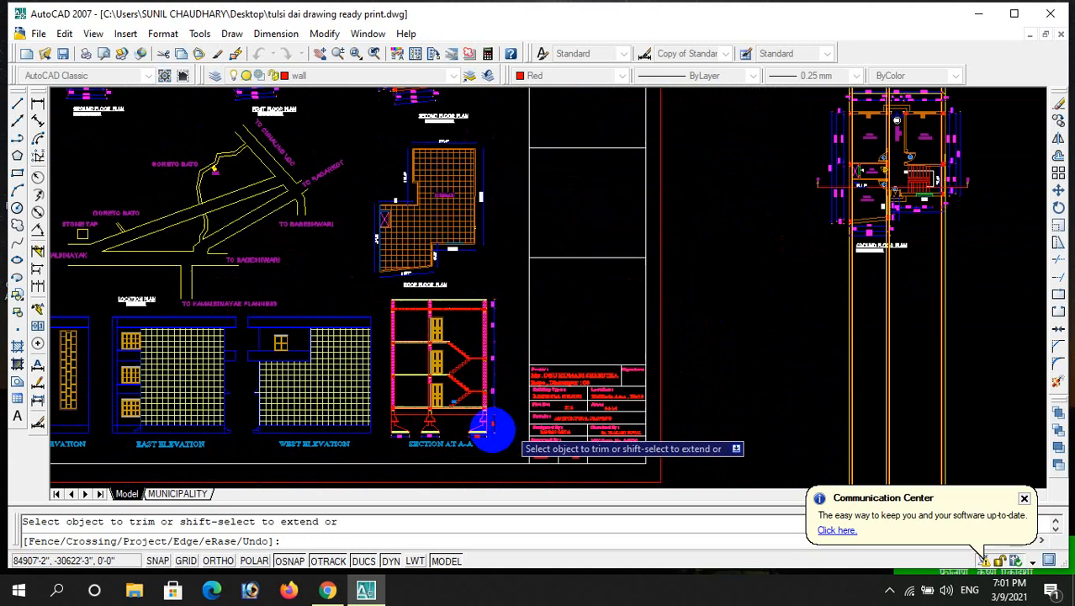
pyautogui.scroll(3, 492, 429)
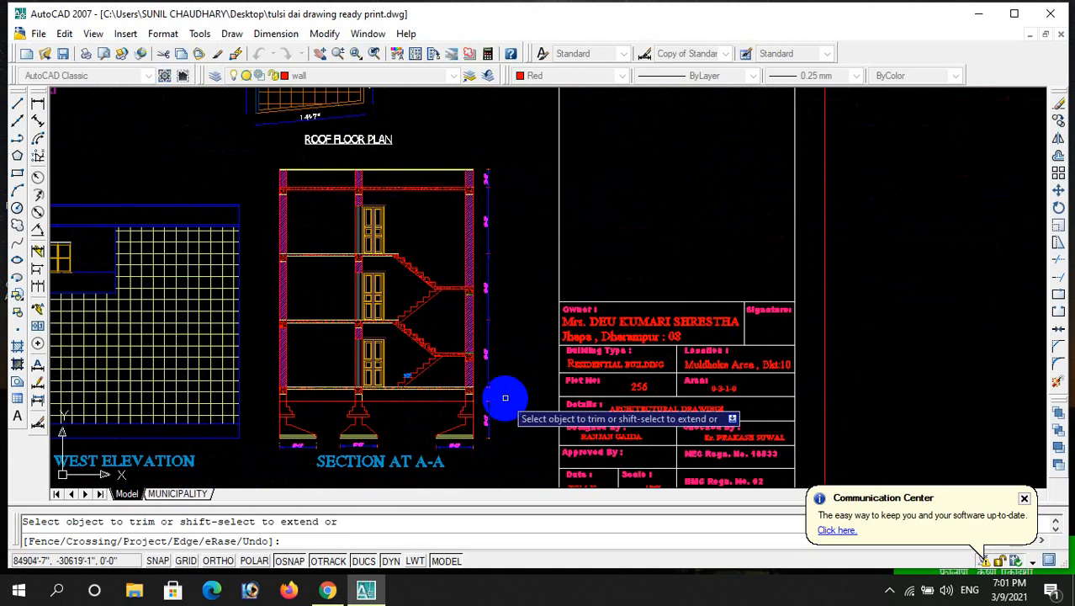
pyautogui.scroll(-4, 506, 396)
pyautogui.scroll(5, 795, 173)
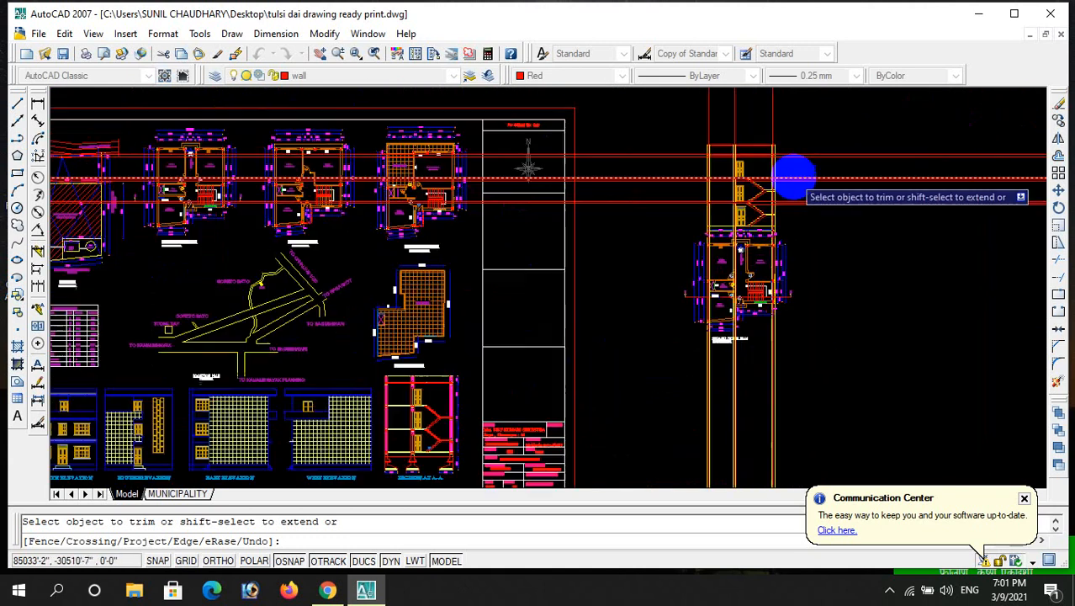
pyautogui.scroll(4, 754, 194)
pyautogui.scroll(1, 731, 159)
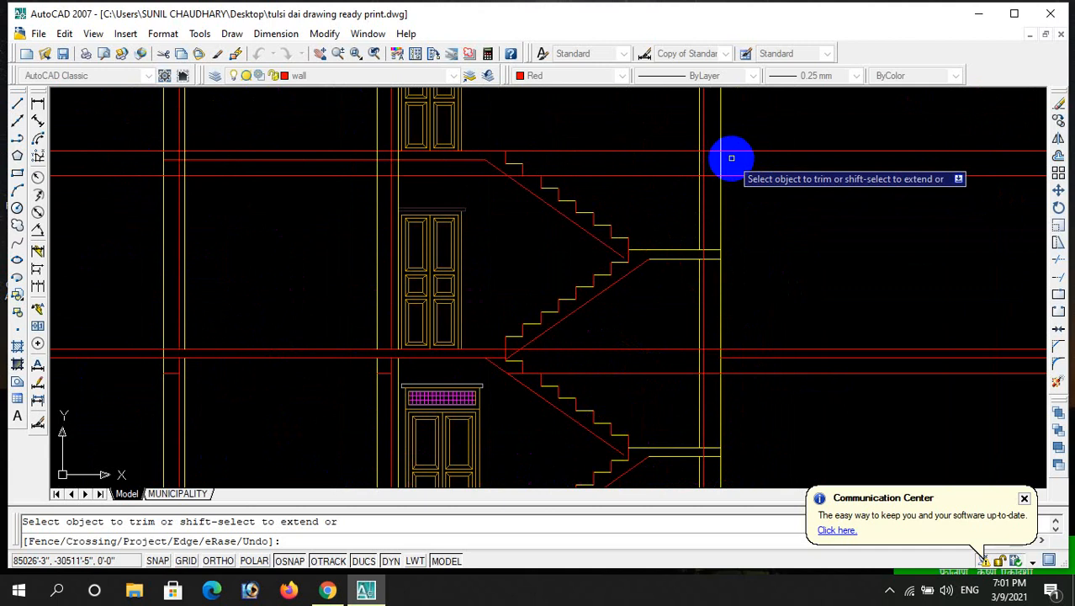
pyautogui.press('Escape')
# - Offset the construction line at the top of the middle floor slab 5" downward
pyautogui.write('o')
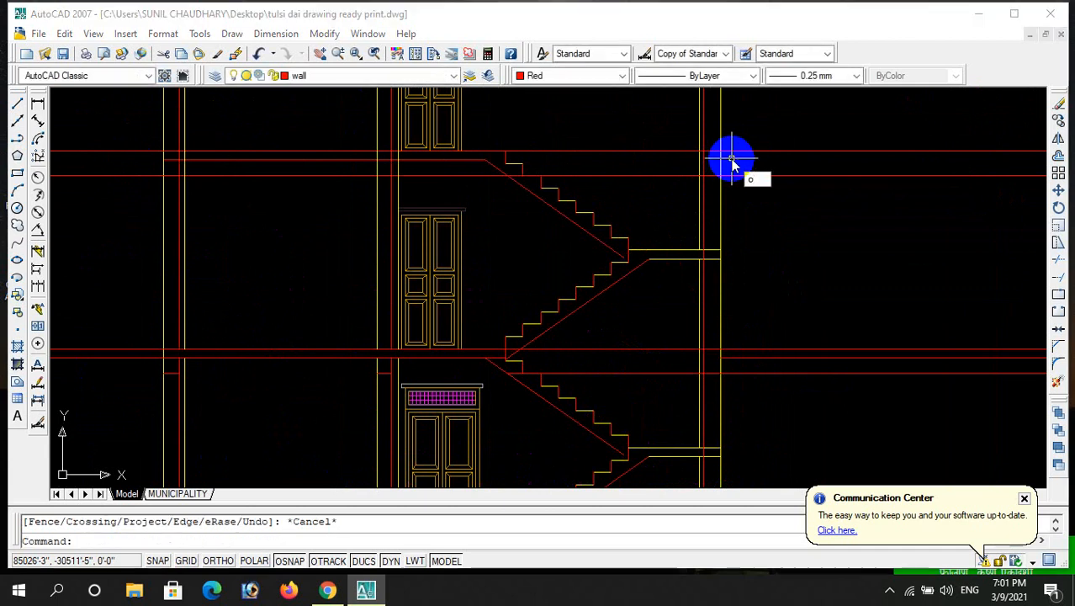
pyautogui.press('Return')
pyautogui.write('5"')
pyautogui.press('Return')
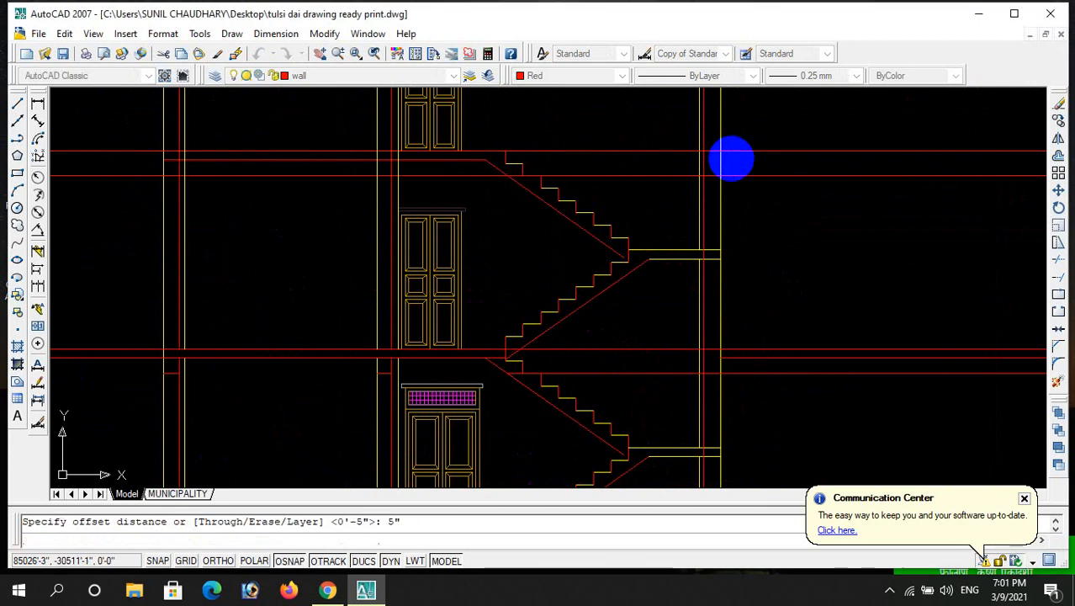
pyautogui.click(736, 151)
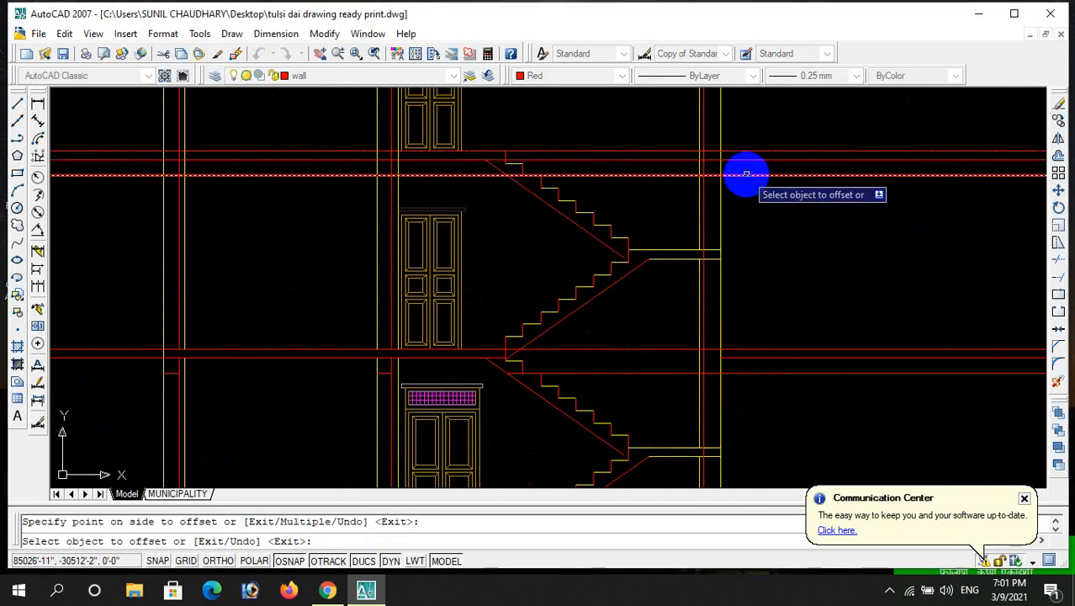
pyautogui.press('Escape')
# - Trim the middle slab's 5" offset line and the vertical line crossing at the right outer wall, and erase the leftover inner piece
pyautogui.write('tr')
pyautogui.press('Return')
pyautogui.press('Return')
pyautogui.scroll(4, 694, 163)
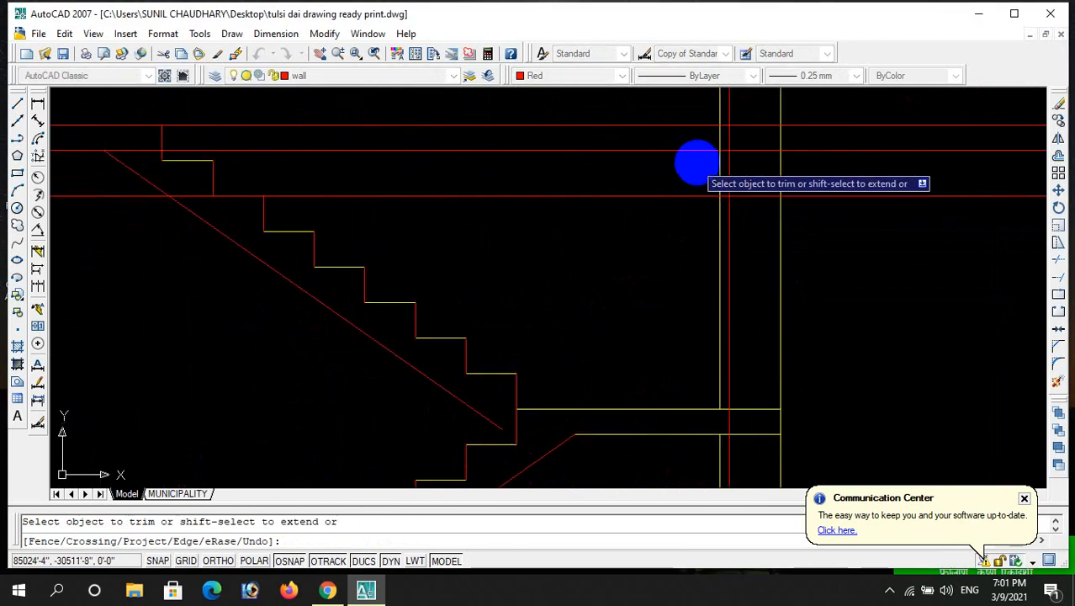
pyautogui.click(757, 151)
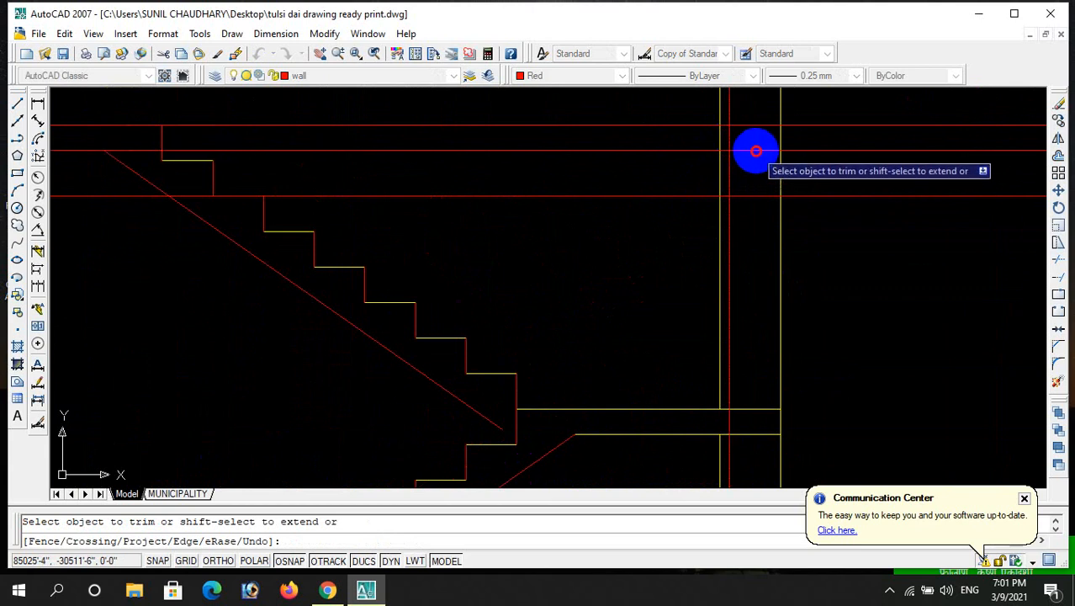
pyautogui.scroll(-2, 755, 151)
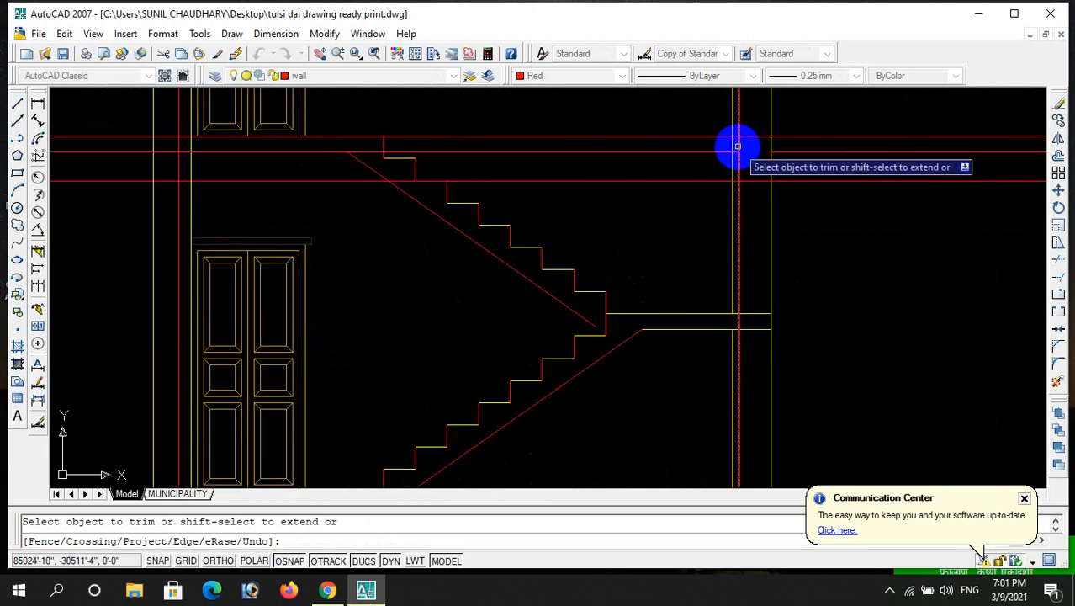
pyautogui.click(738, 148)
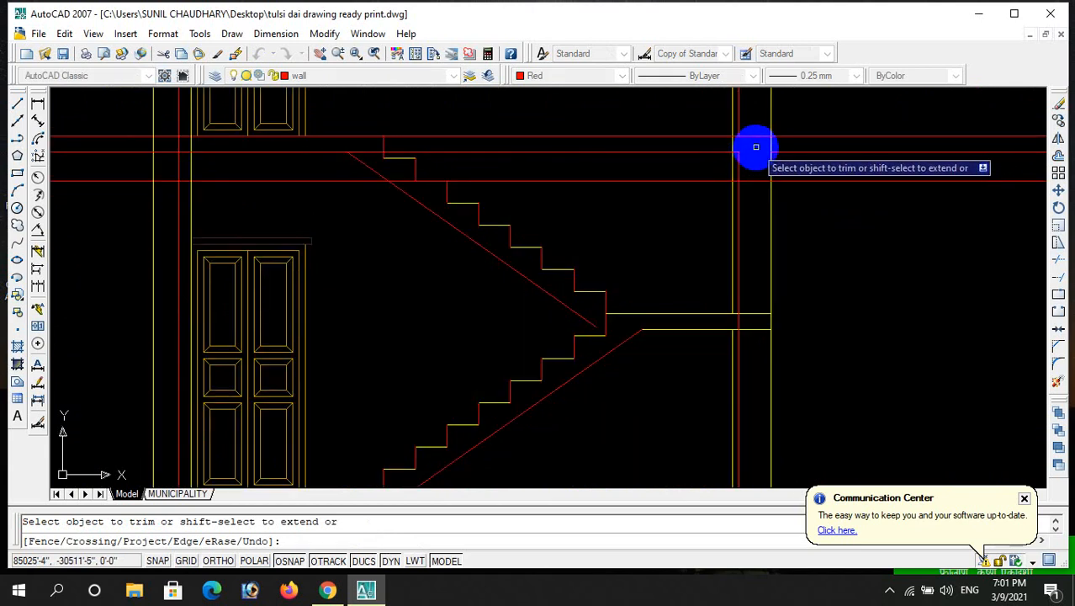
pyautogui.click(755, 149)
pyautogui.press('Escape')
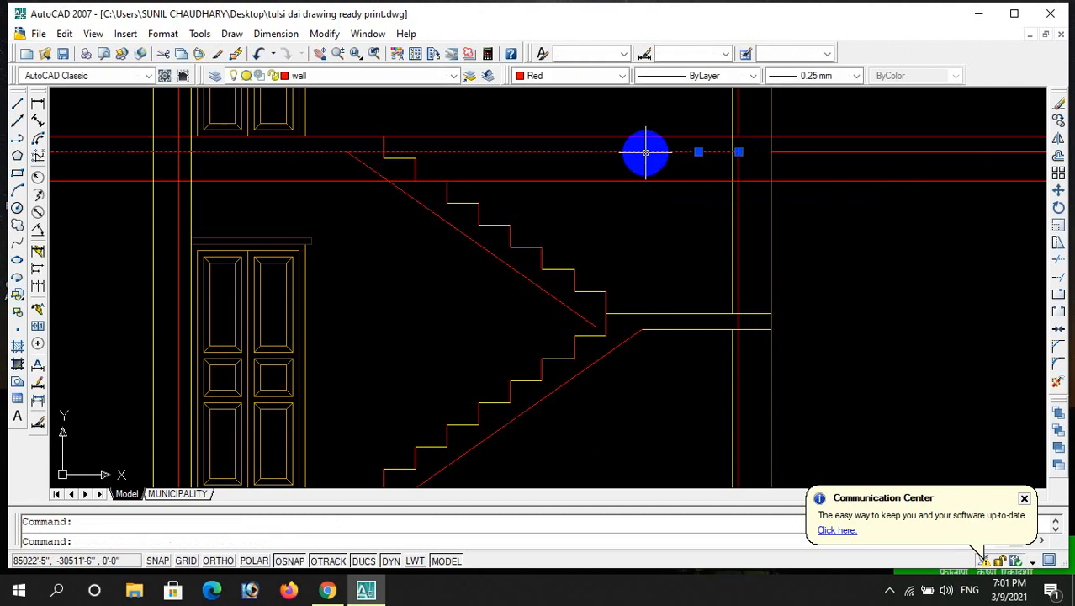
pyautogui.press('Delete')
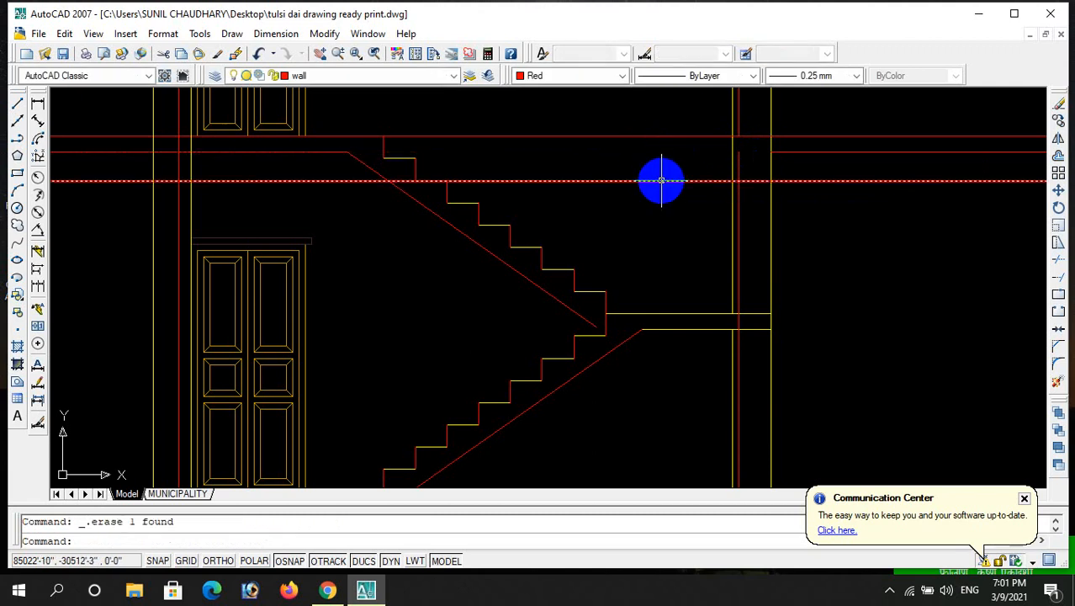
# - Trim the middle slab's beam-bottom line between the staircase and the right wall, outside that wall, and beside the beam's inner edge
pyautogui.write('tr')
pyautogui.press('Return')
pyautogui.press('Return')
pyautogui.click(685, 211)
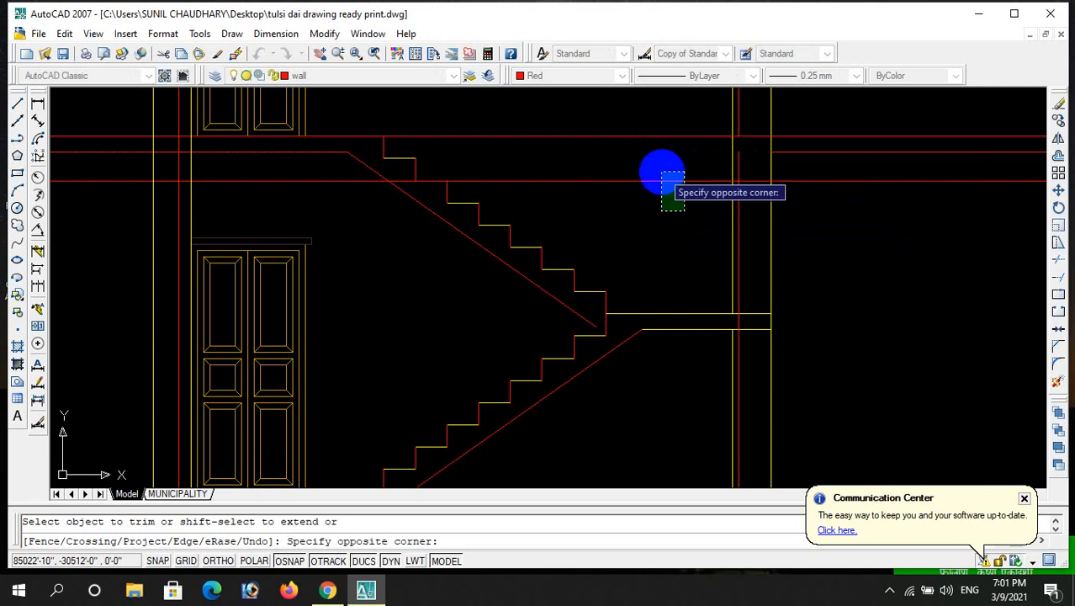
pyautogui.click(664, 173)
pyautogui.click(852, 191)
pyautogui.click(837, 168)
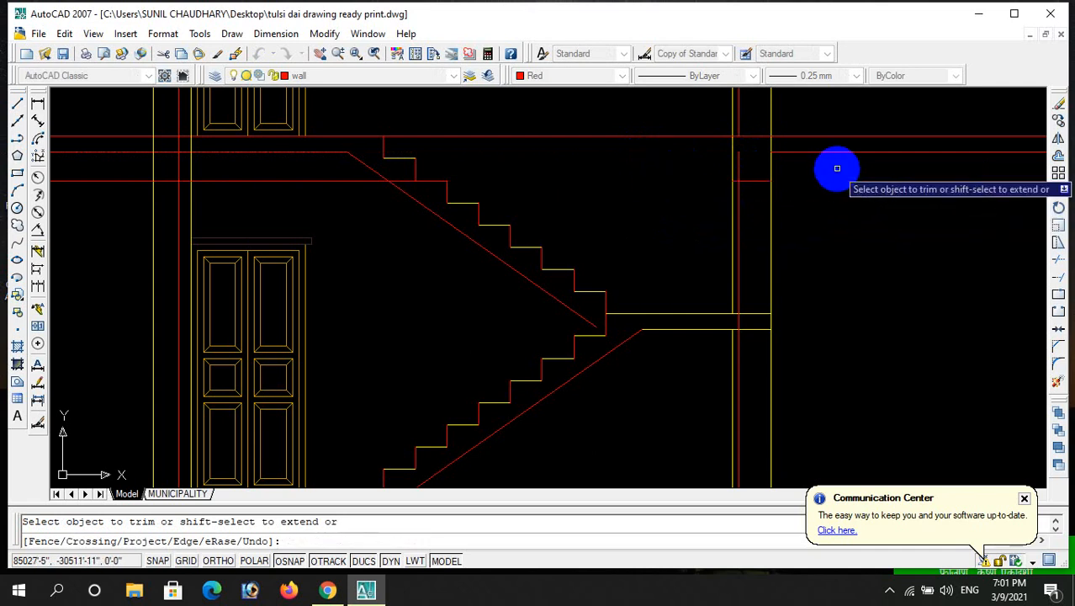
pyautogui.scroll(1, 720, 186)
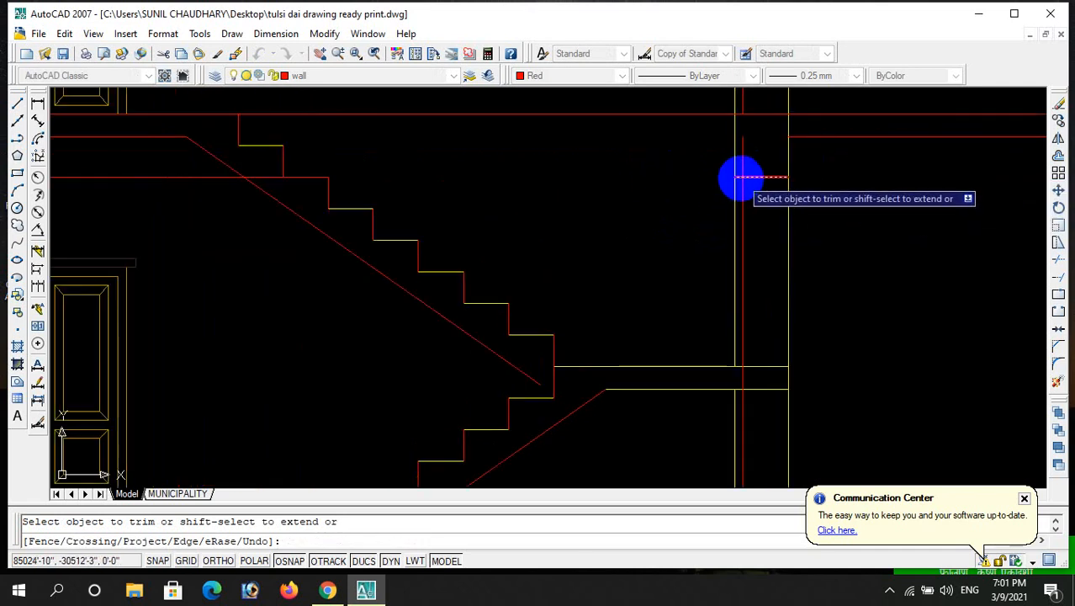
pyautogui.scroll(3, 736, 177)
pyautogui.scroll(1, 737, 176)
pyautogui.press('Escape')
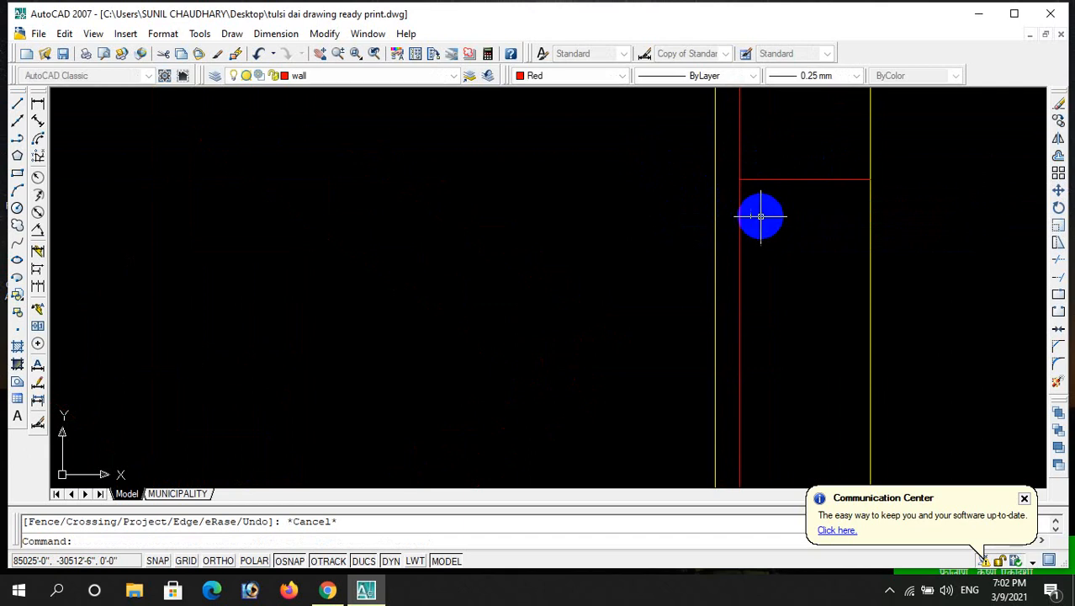
# - Draw a short horizontal line from the top of the middle beam's inner edge to the right wall's inner face
pyautogui.scroll(-3, 760, 204)
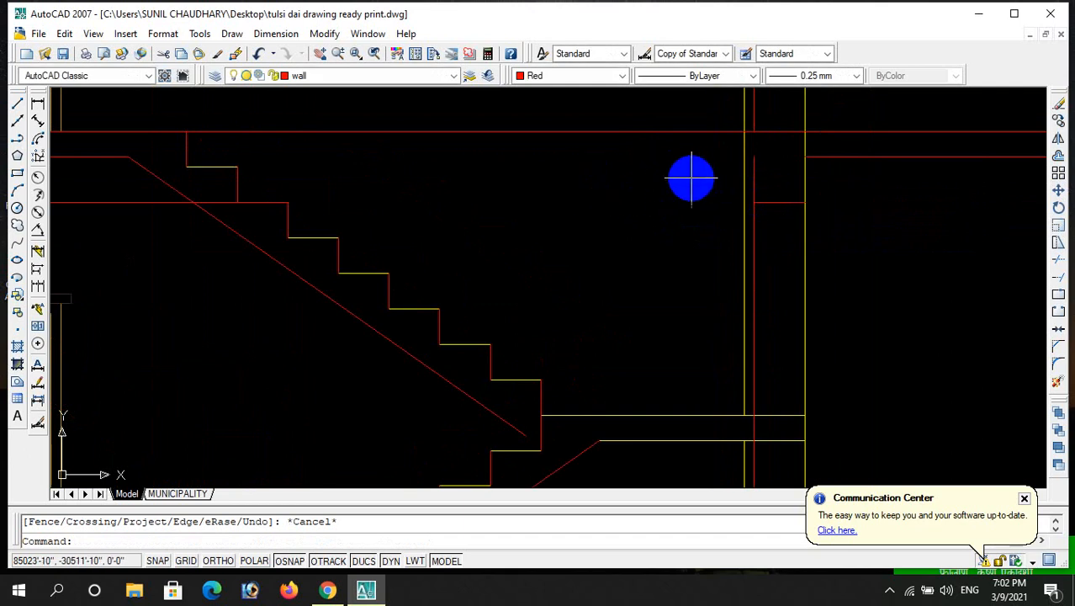
pyautogui.write('l')
pyautogui.press('Return')
pyautogui.scroll(3, 693, 175)
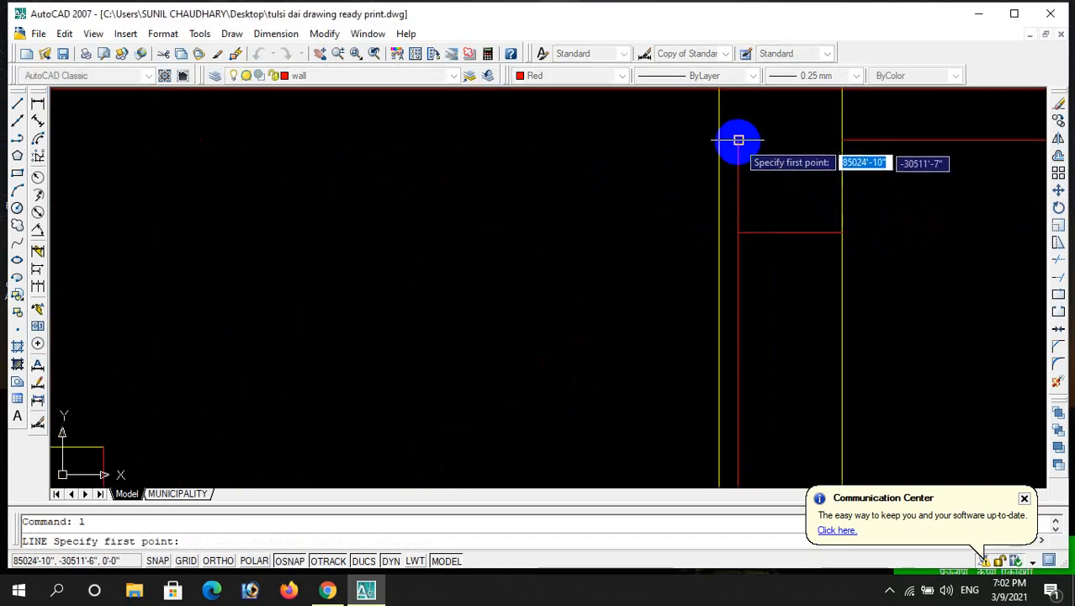
pyautogui.click(738, 140)
pyautogui.click(718, 141)
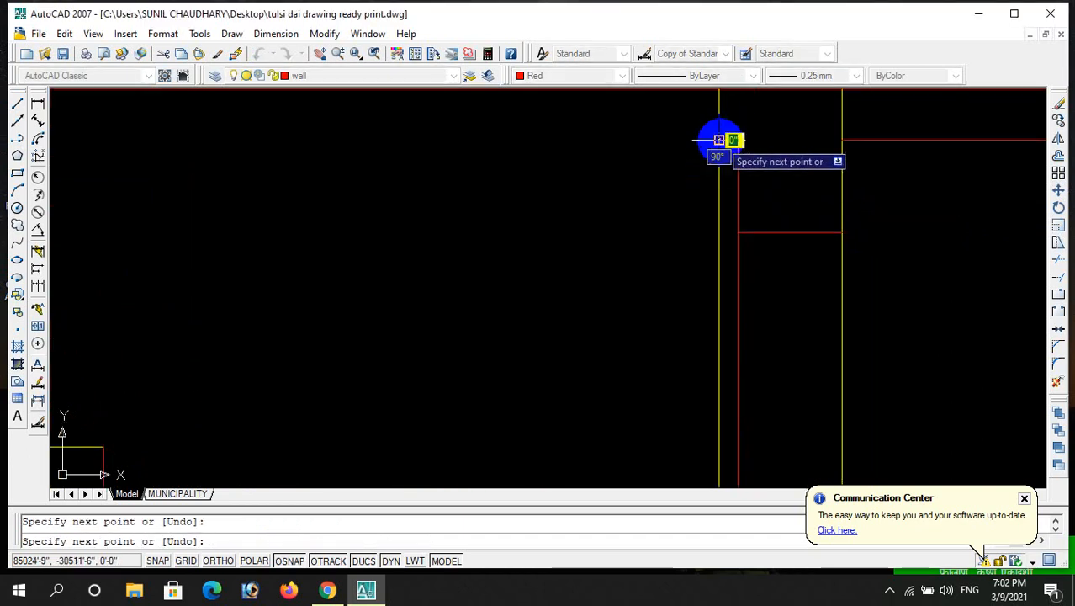
pyautogui.press('Escape')
pyautogui.scroll(-5, 744, 168)
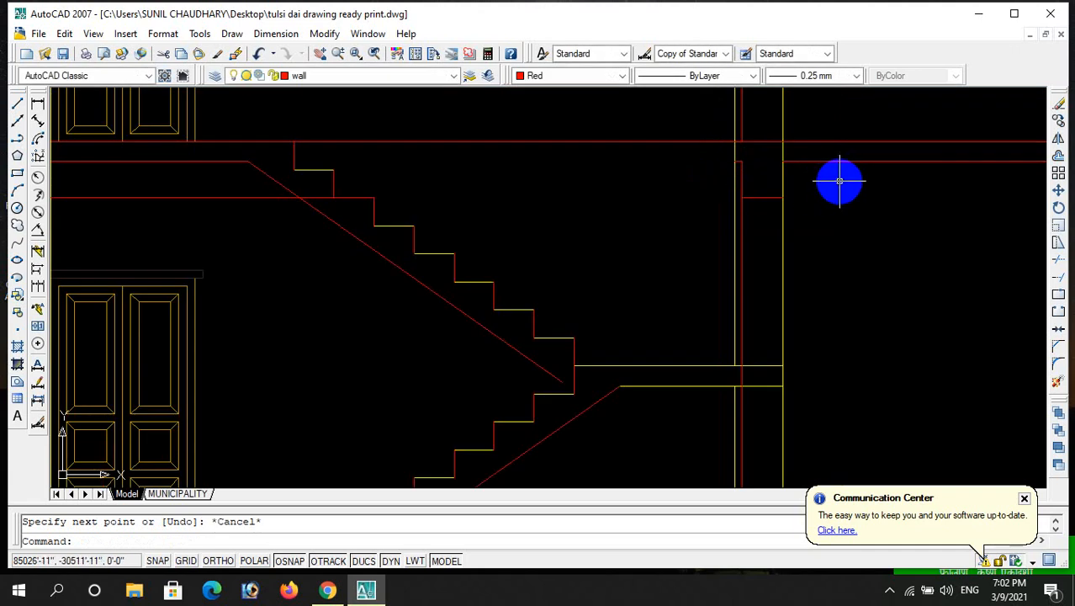
# - Trim the middle slab's top line between staircase and right wall and beyond that wall, and erase the leftover slab-bottom line outside it
pyautogui.write('tr')
pyautogui.press('Return')
pyautogui.press('Return')
pyautogui.scroll(-2, 800, 154)
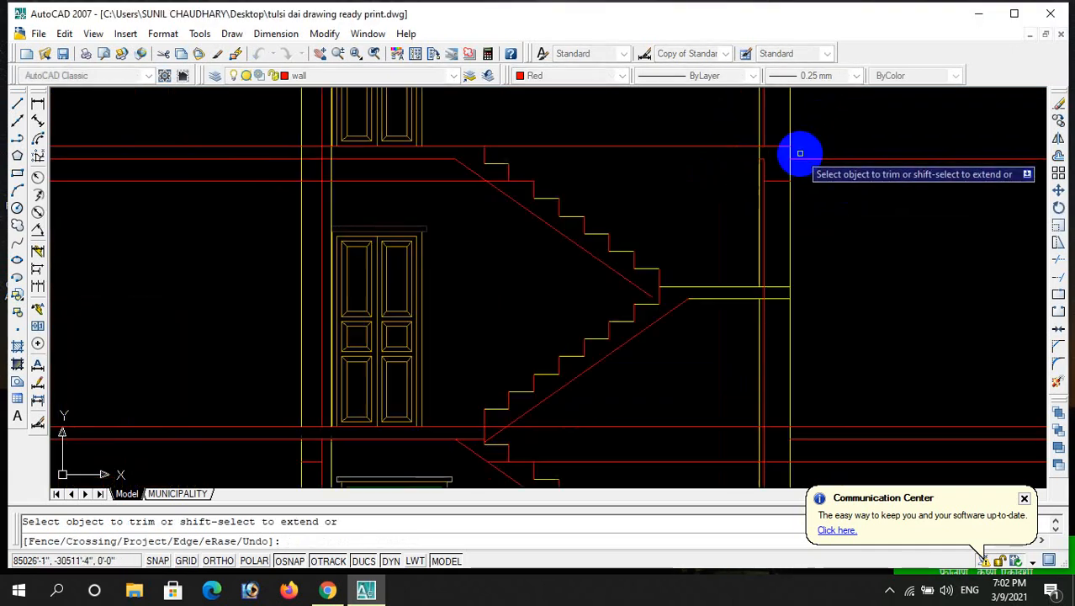
pyautogui.scroll(-2, 800, 153)
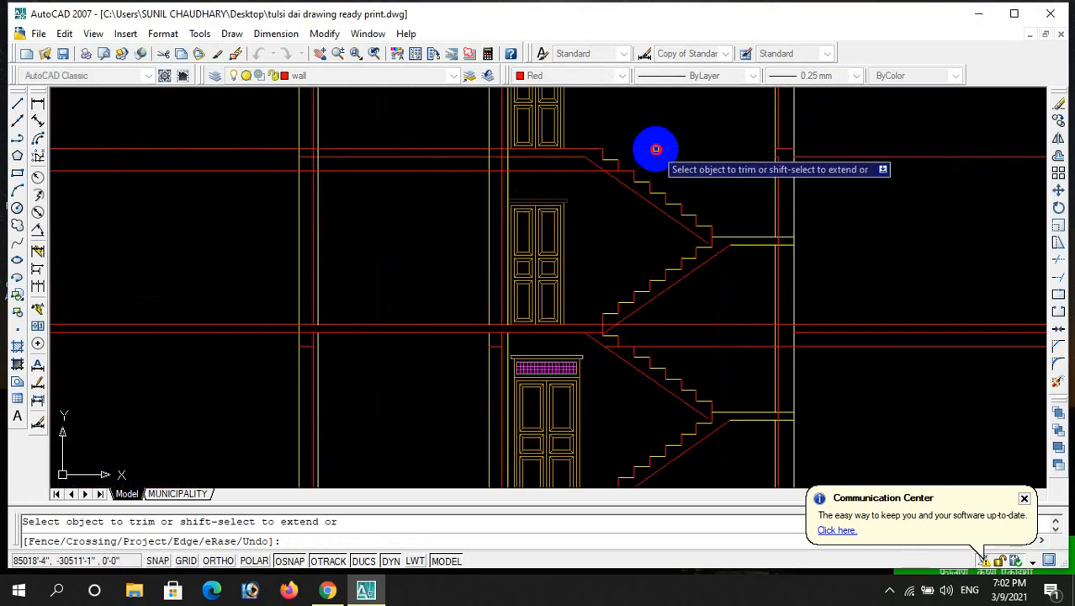
pyautogui.scroll(3, 778, 164)
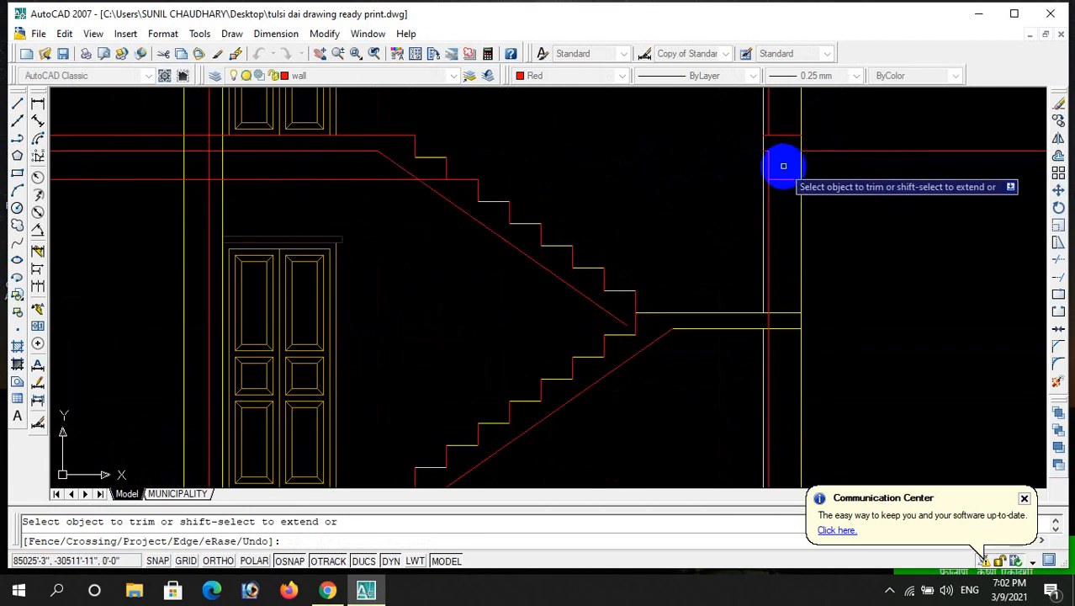
pyautogui.press('Escape')
pyautogui.scroll(-2, 768, 192)
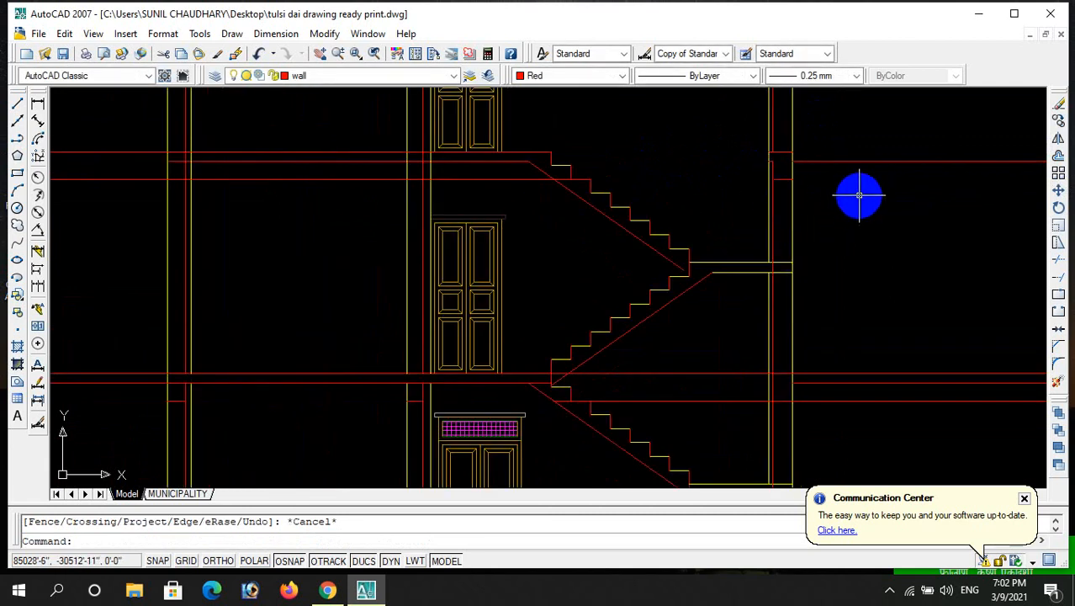
pyautogui.click(859, 195)
pyautogui.click(829, 149)
pyautogui.press('Delete')
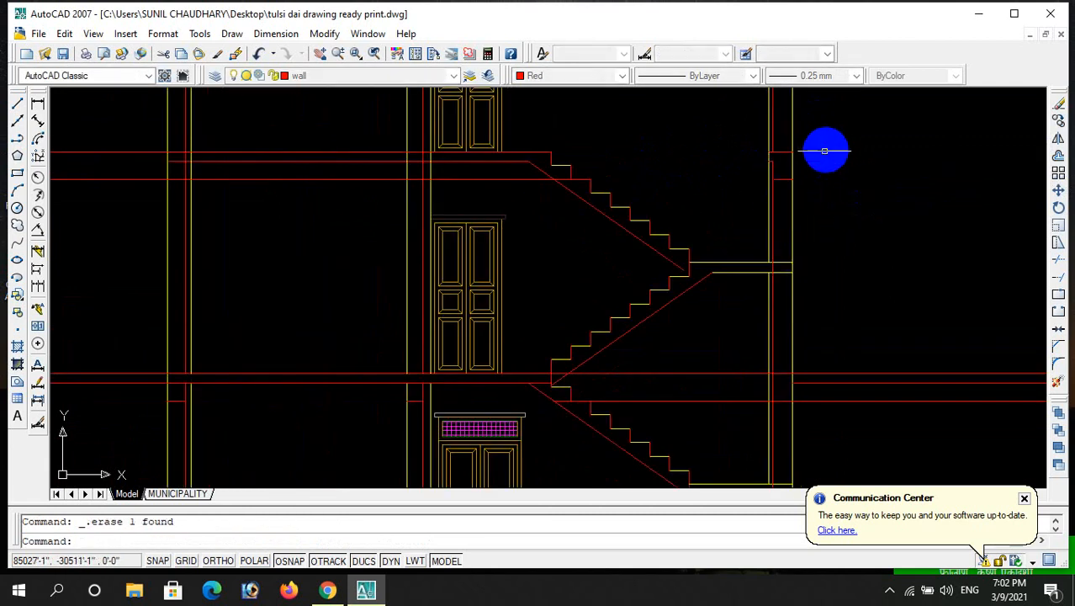
# - Trim the lowest slab's top and bottom lines where they run past the left outer wall
pyautogui.scroll(-2, 823, 160)
pyautogui.scroll(3, 814, 169)
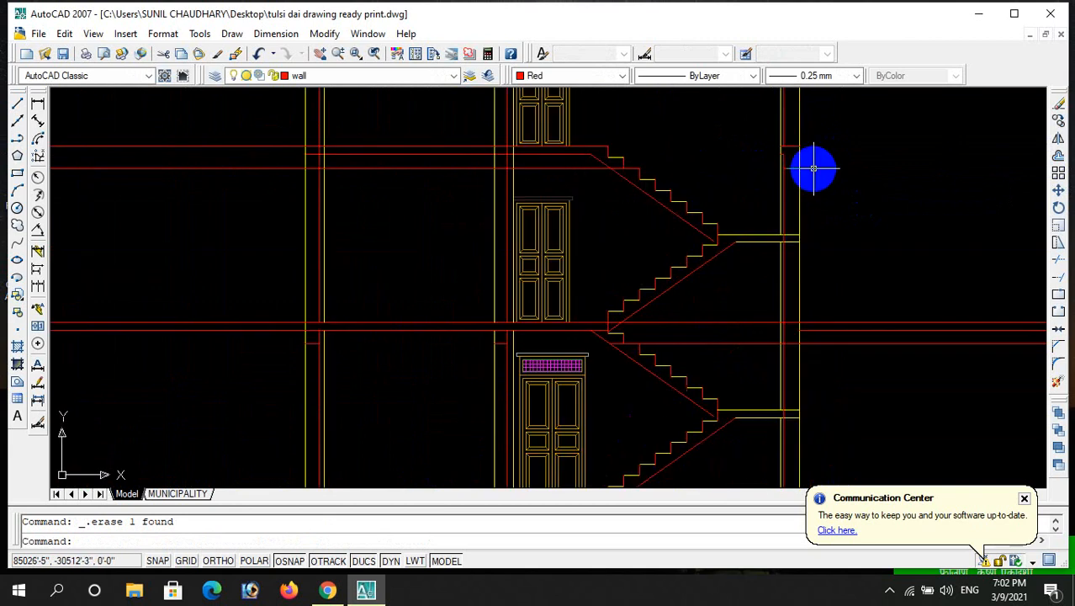
pyautogui.scroll(-2, 814, 166)
pyautogui.scroll(1, 798, 177)
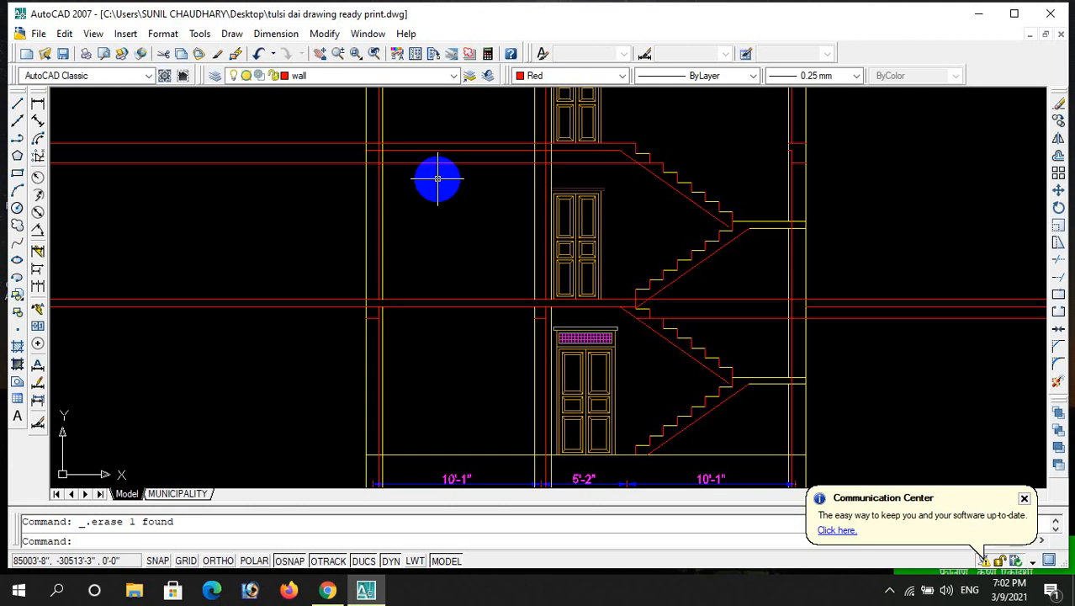
pyautogui.scroll(-2, 703, 203)
pyautogui.scroll(3, 700, 211)
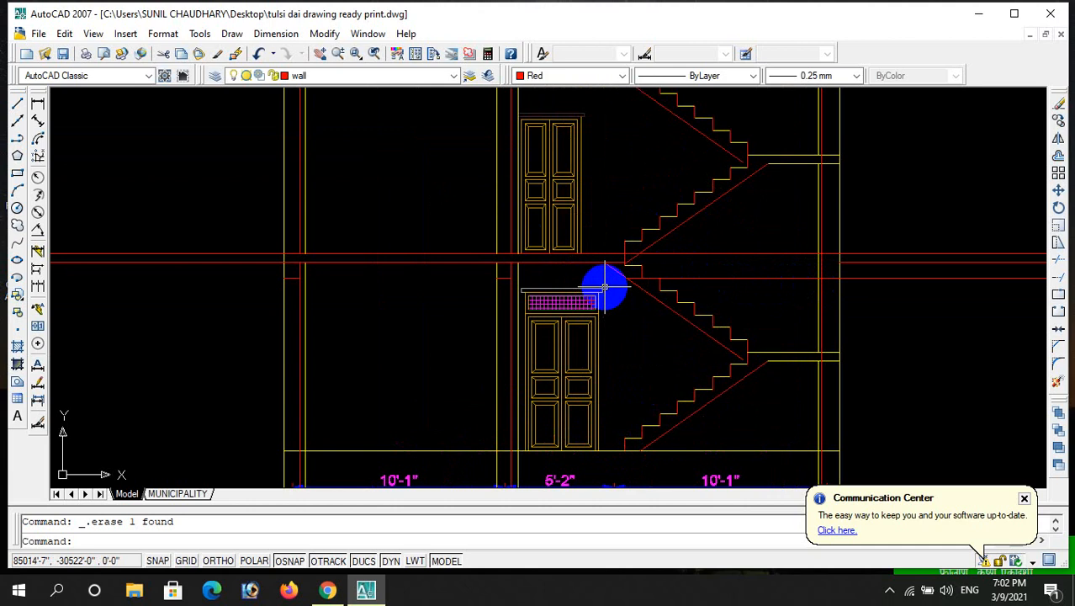
pyautogui.write('tr')
pyautogui.press('Return')
pyautogui.press('Return')
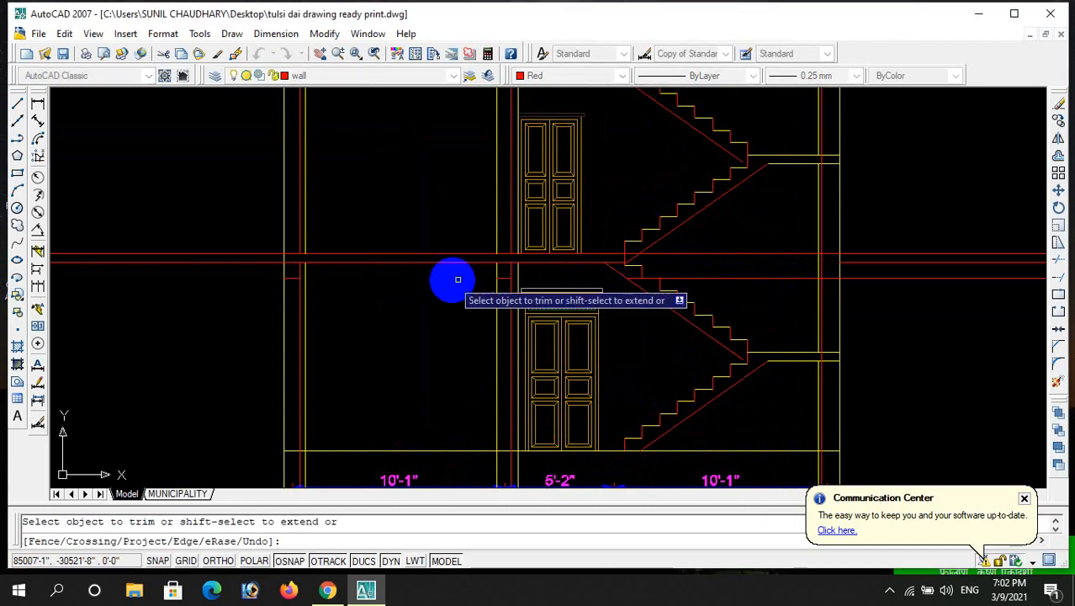
pyautogui.scroll(-2, 528, 228)
pyautogui.scroll(3, 438, 216)
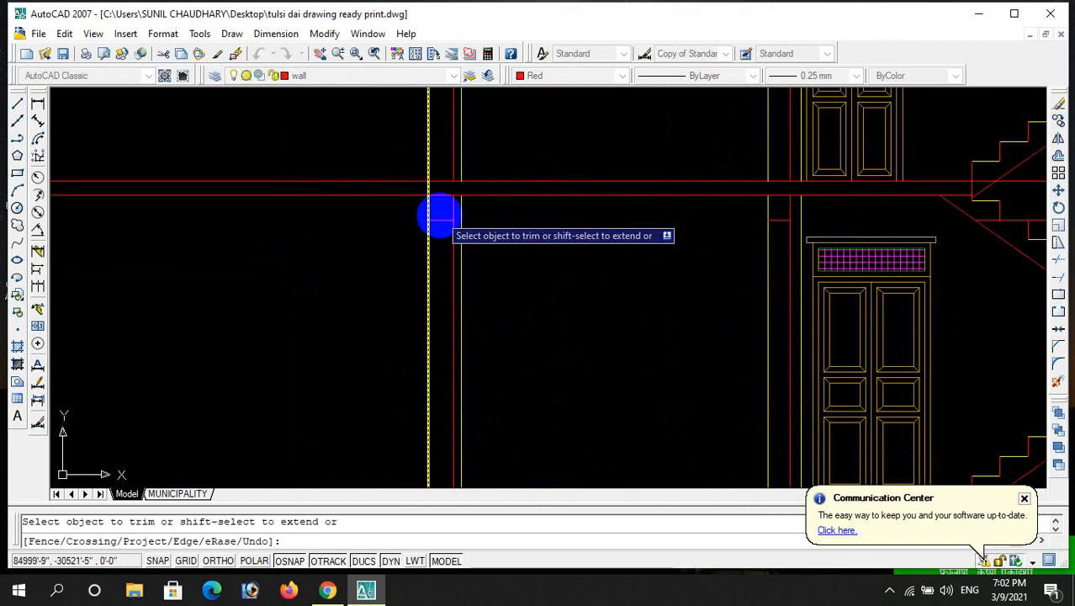
pyautogui.click(413, 211)
pyautogui.click(379, 158)
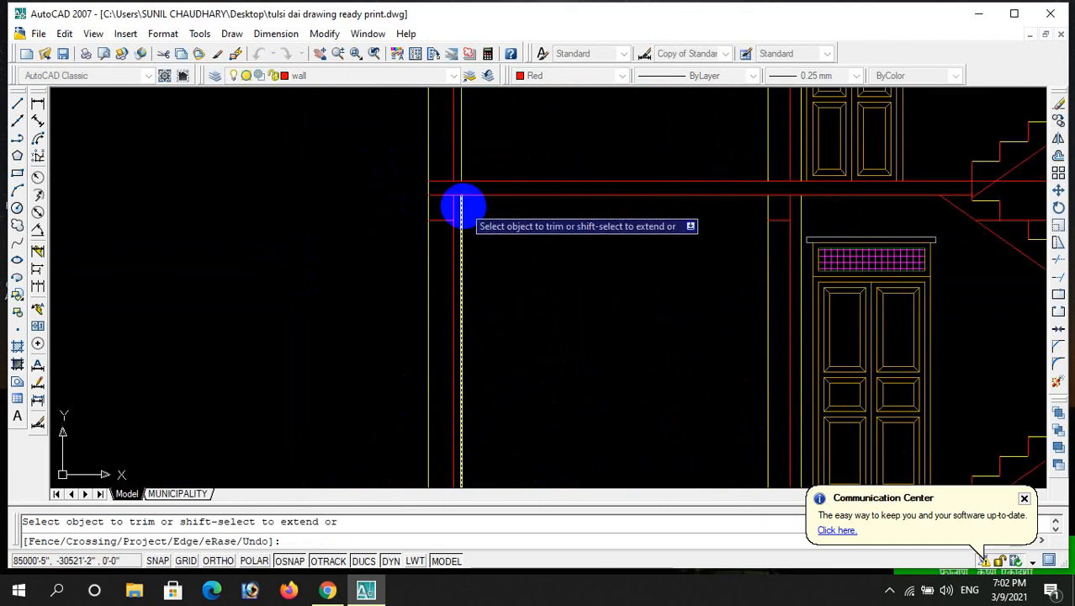
# - Trim the lowest slab's bottom line across the beams at the left outer wall and the inner wall
pyautogui.click(461, 207)
pyautogui.scroll(-2, 661, 223)
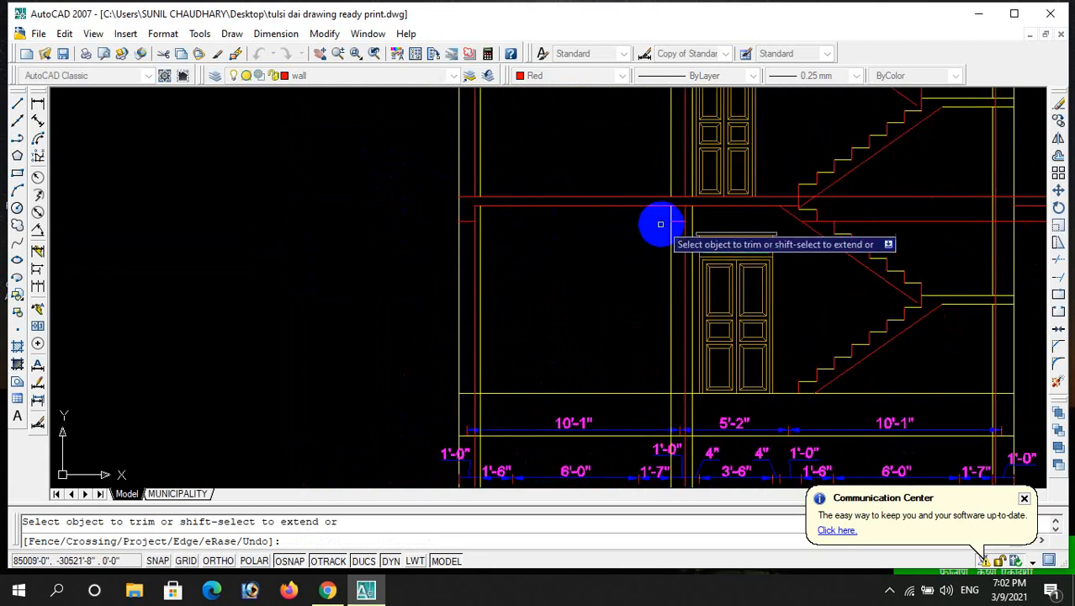
pyautogui.scroll(3, 682, 211)
pyautogui.click(665, 192)
pyautogui.scroll(-2, 643, 223)
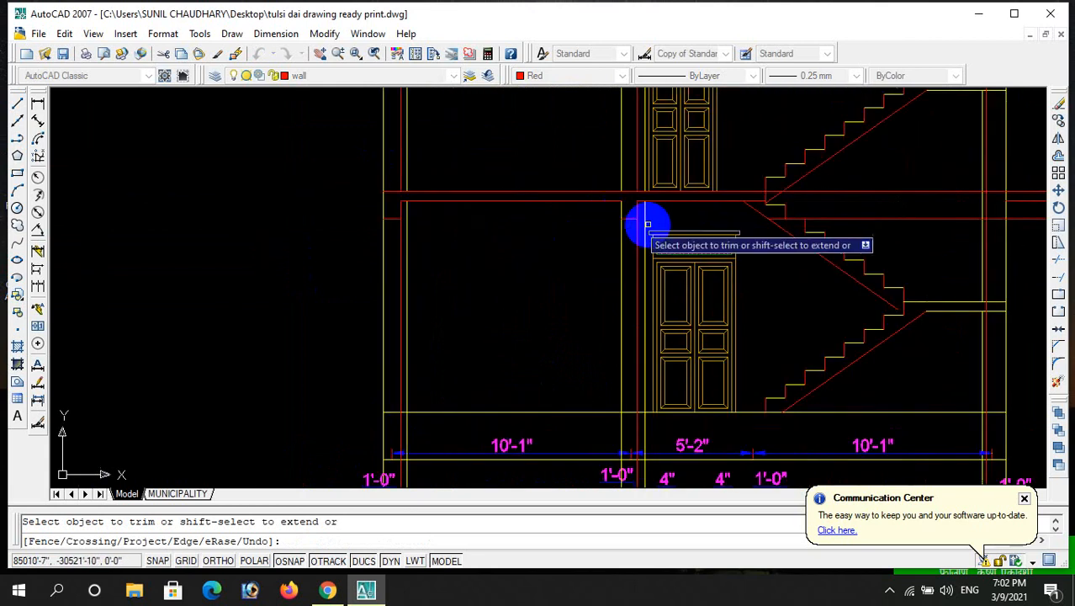
# - Extend the lowest slab's bottom line from outside the right outer wall to that wall's inner face
pyautogui.scroll(3, 787, 202)
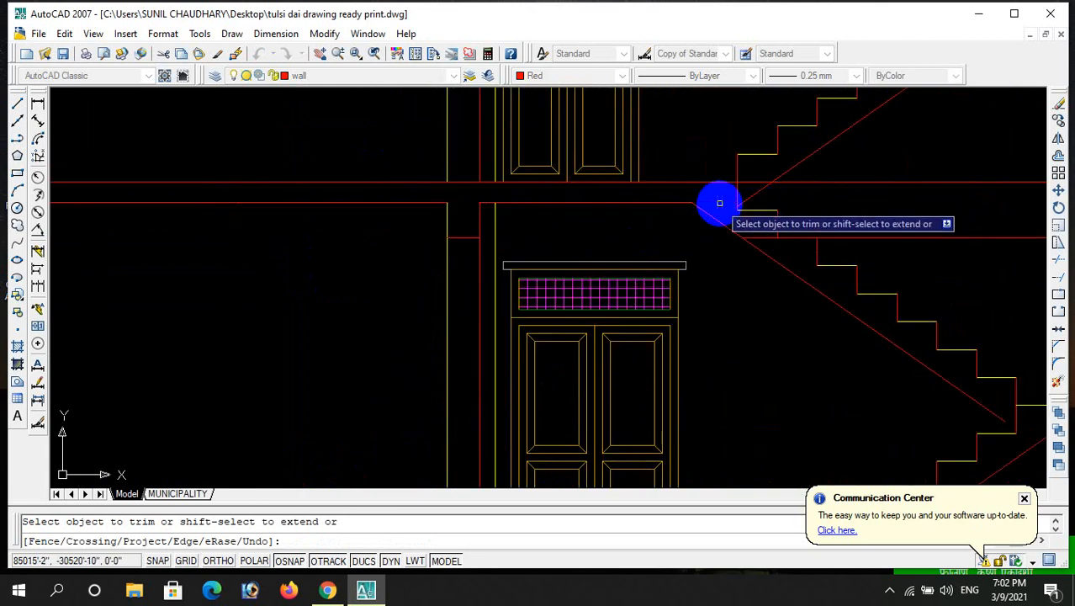
pyautogui.scroll(-2, 660, 215)
pyautogui.scroll(-2, 875, 224)
pyautogui.scroll(3, 906, 223)
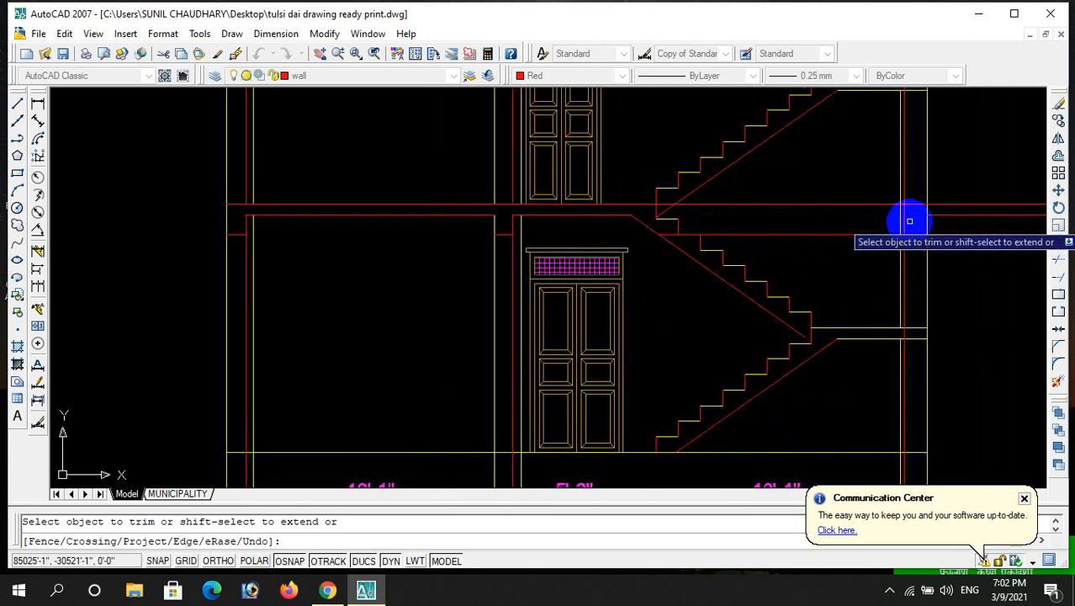
pyautogui.press('Escape')
pyautogui.write('e')
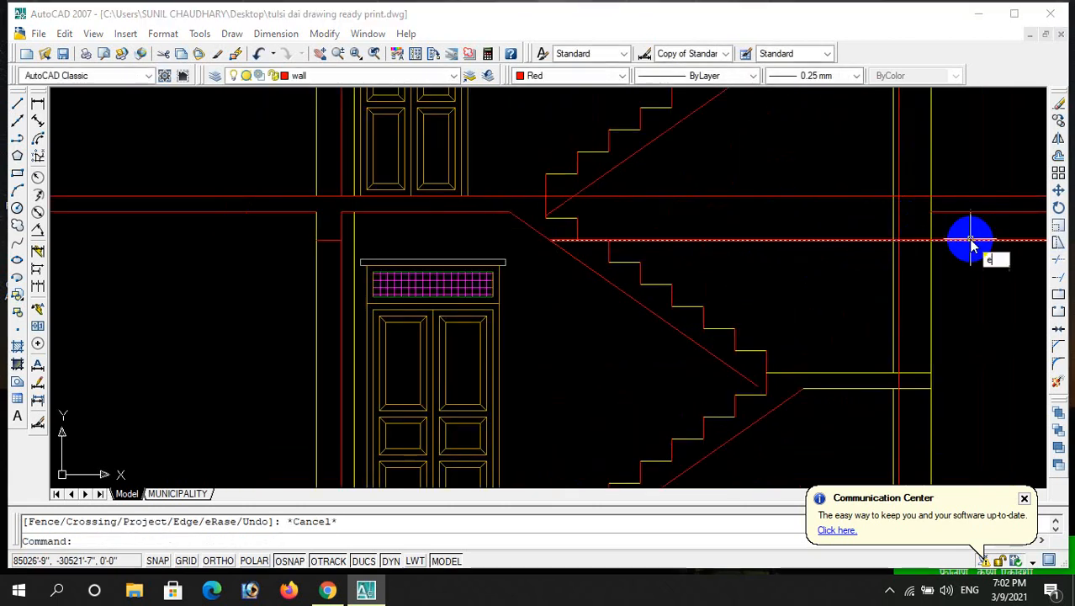
pyautogui.write('x')
pyautogui.press('Return')
pyautogui.press('Return')
pyautogui.click(959, 210)
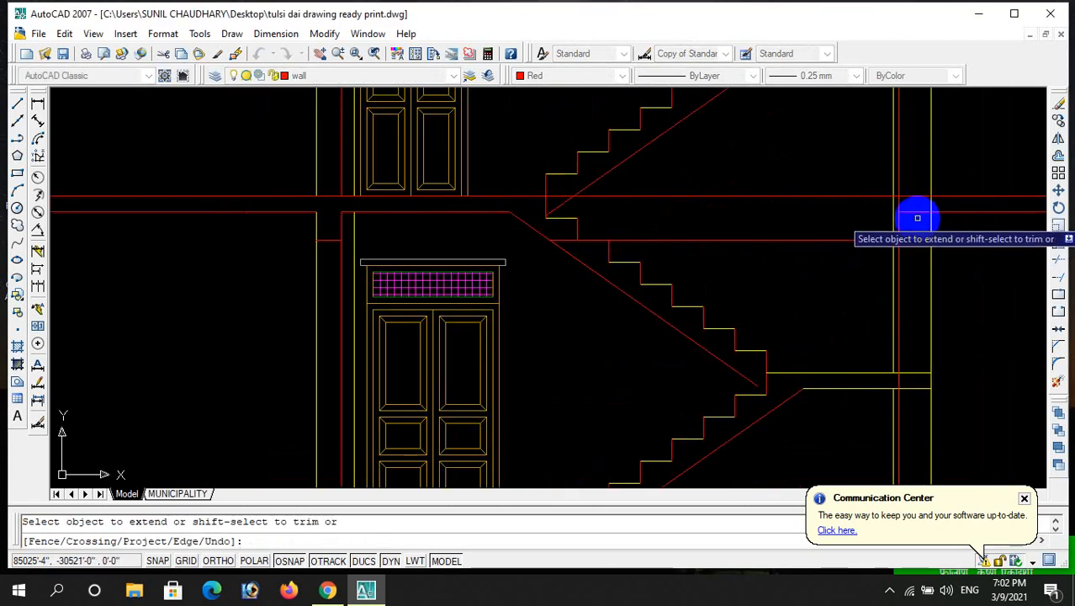
pyautogui.scroll(3, 916, 218)
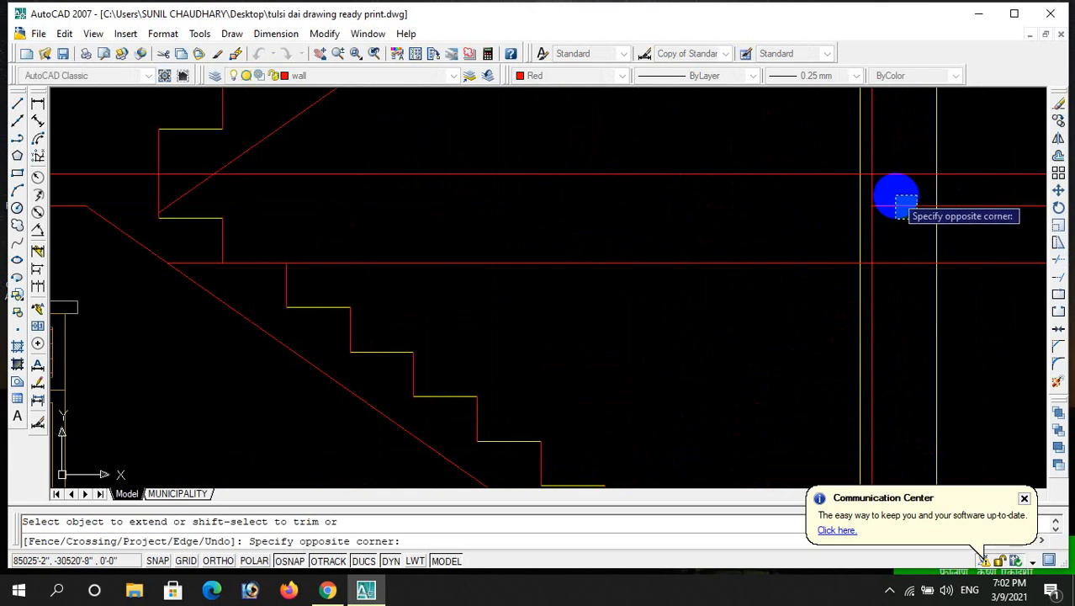
pyautogui.press('Escape')
pyautogui.scroll(-2, 860, 235)
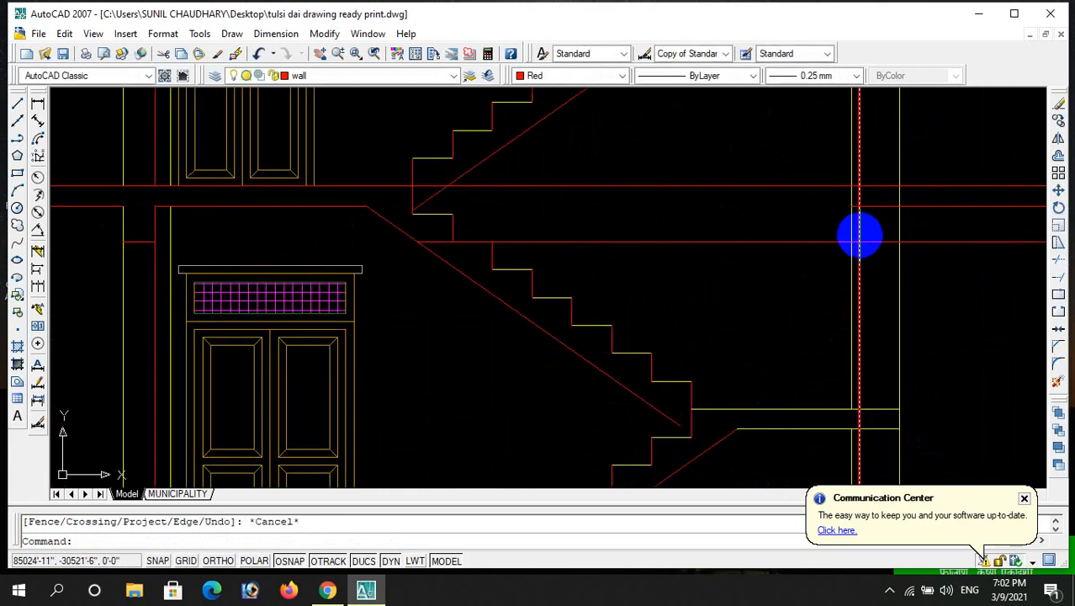
# - Trim the lowest slab's lines around the right wall's beam, cutting the excess toward the staircase and the top and beam-bottom lines outside
pyautogui.write('tr')
pyautogui.press('Return')
pyautogui.press('Return')
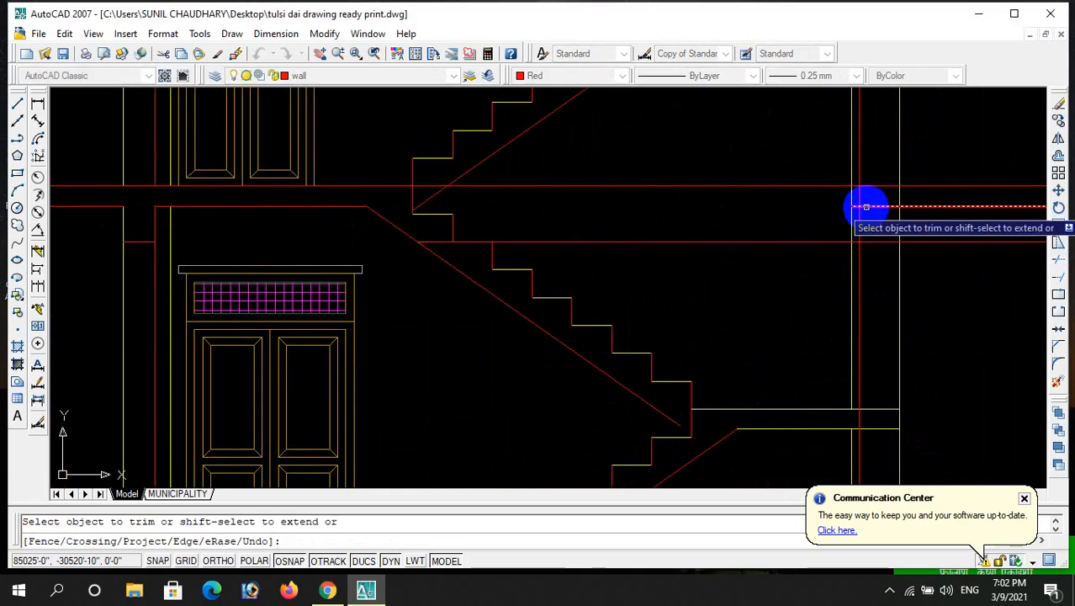
pyautogui.scroll(2, 860, 202)
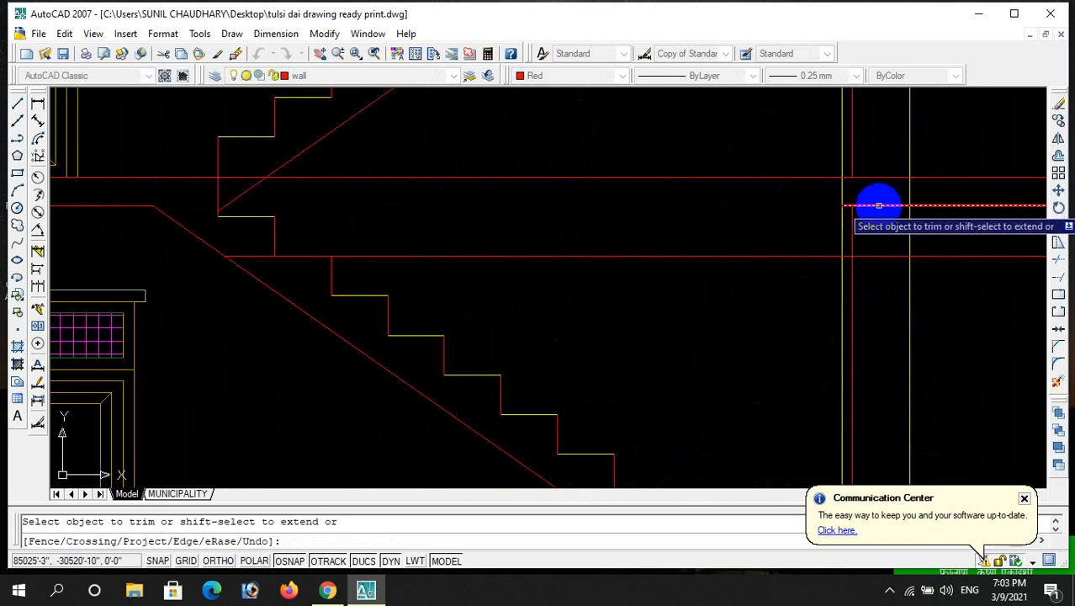
pyautogui.scroll(-2, 865, 211)
pyautogui.scroll(-2, 979, 247)
pyautogui.click(980, 247)
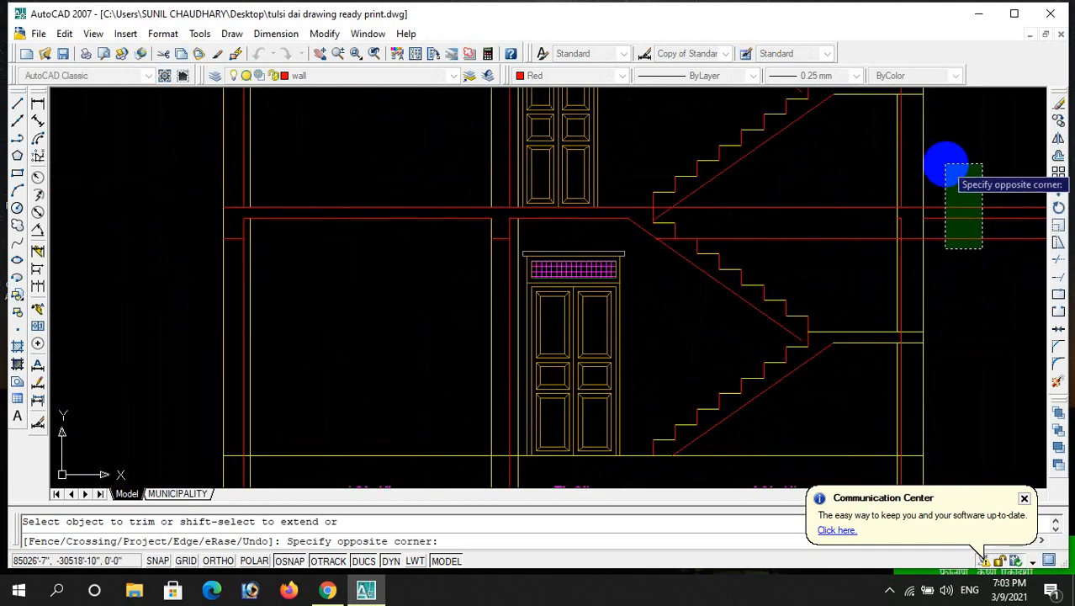
pyautogui.click(945, 166)
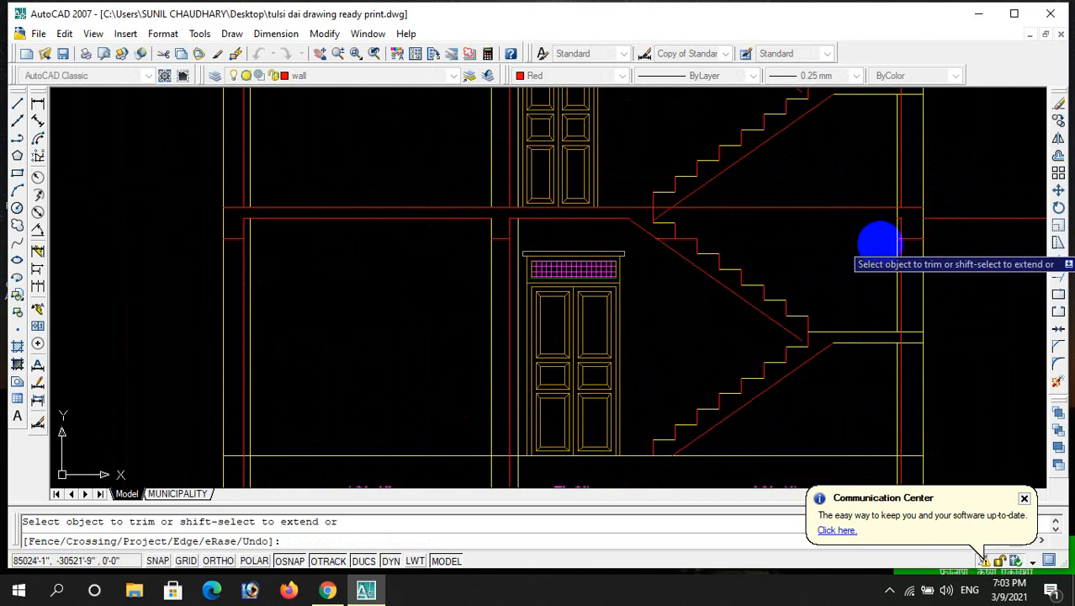
pyautogui.scroll(4, 893, 238)
pyautogui.scroll(-4, 845, 242)
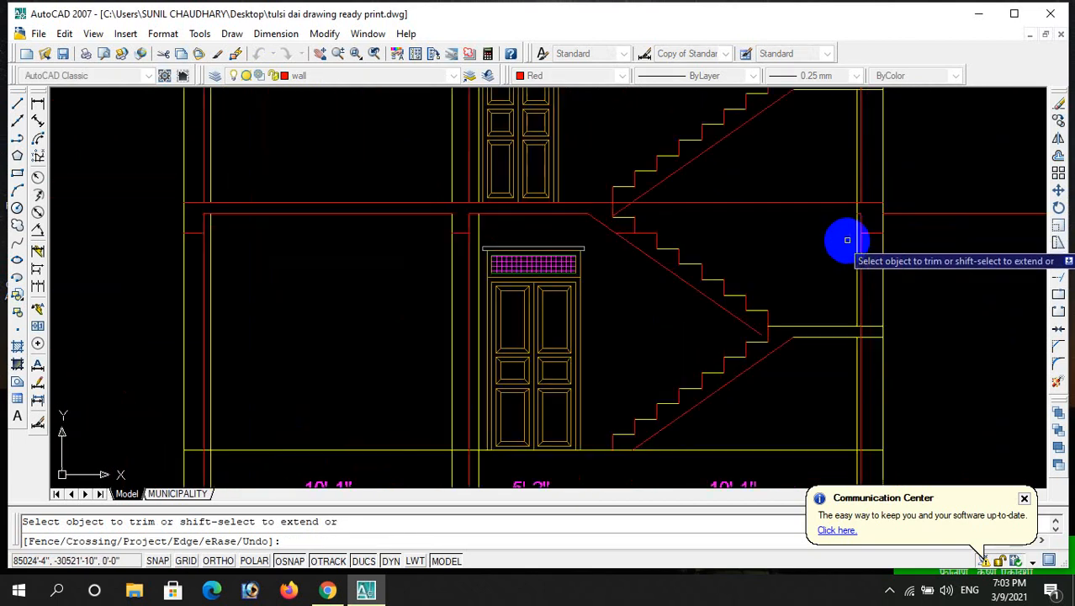
# - Trim the second slab's bottom line and the wall lines within the slab's depth at the left outer wall
pyautogui.scroll(-3, 794, 248)
pyautogui.scroll(4, 747, 187)
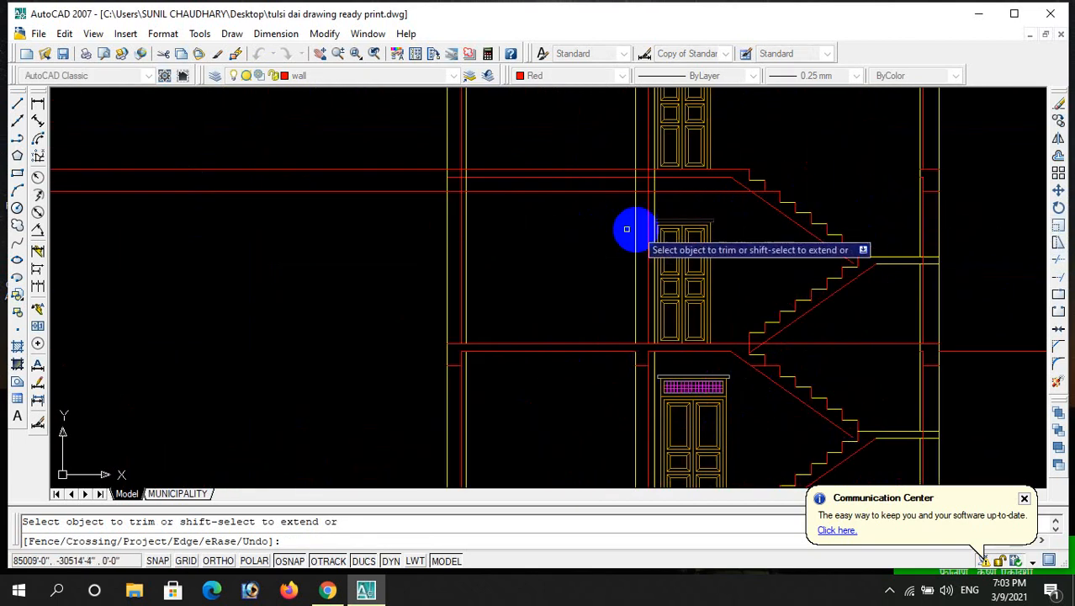
pyautogui.scroll(2, 649, 203)
pyautogui.scroll(-2, 471, 196)
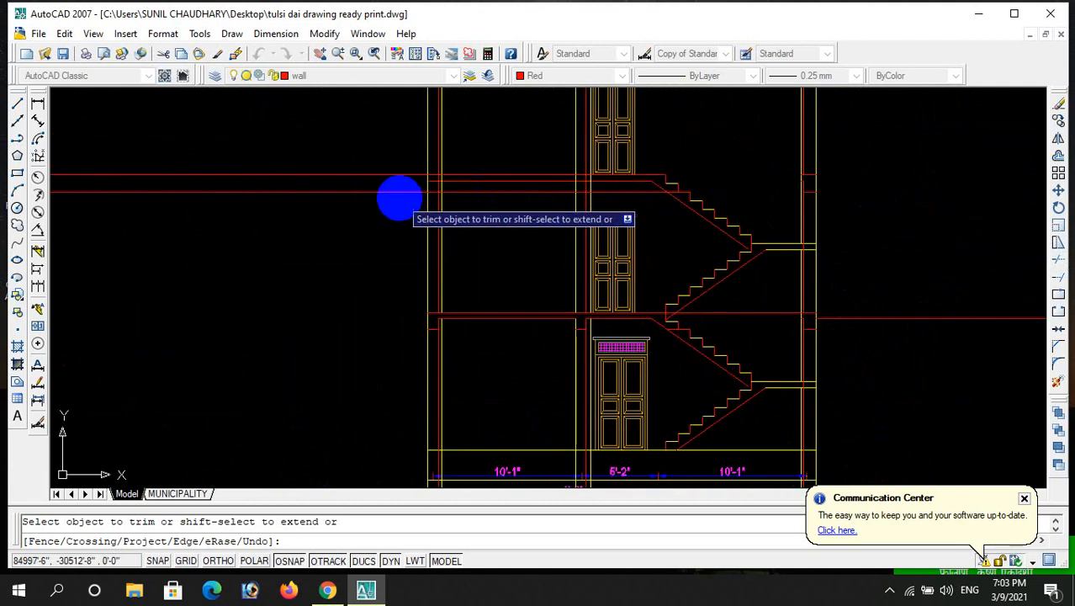
pyautogui.scroll(4, 488, 199)
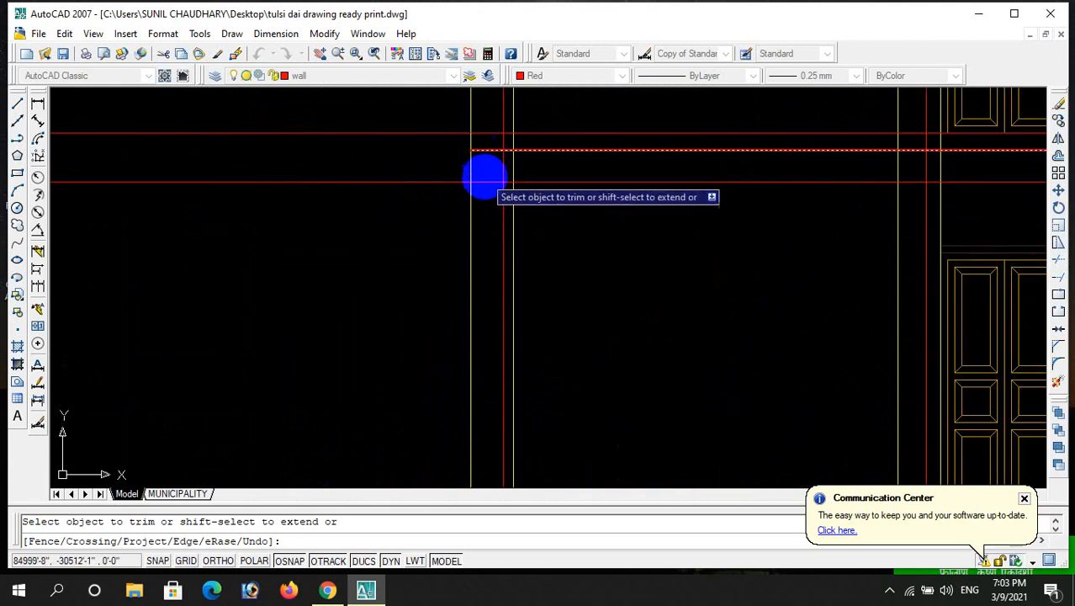
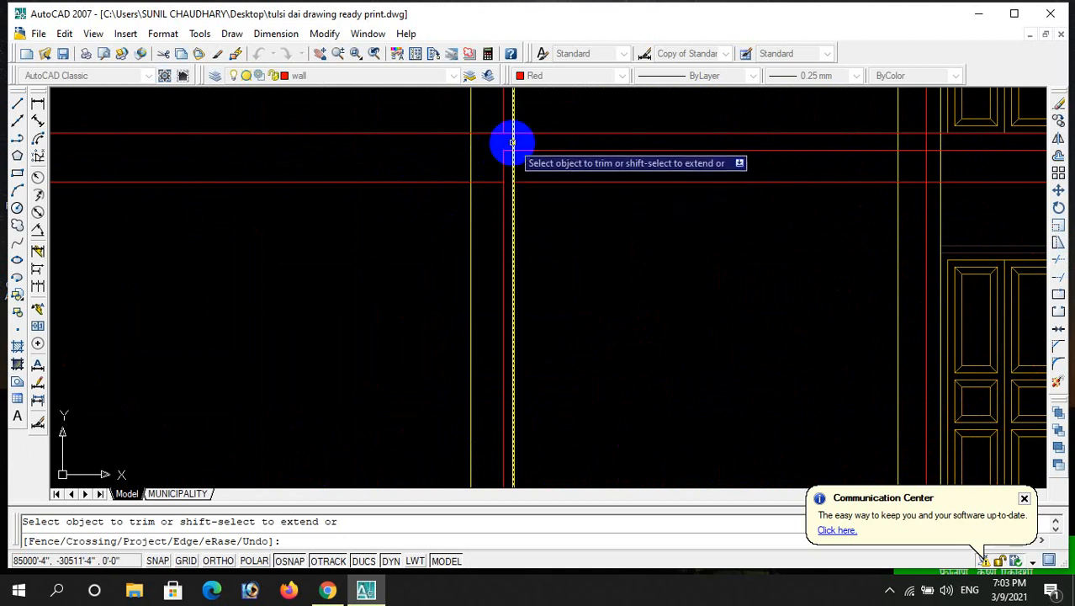
pyautogui.scroll(-2, 510, 164)
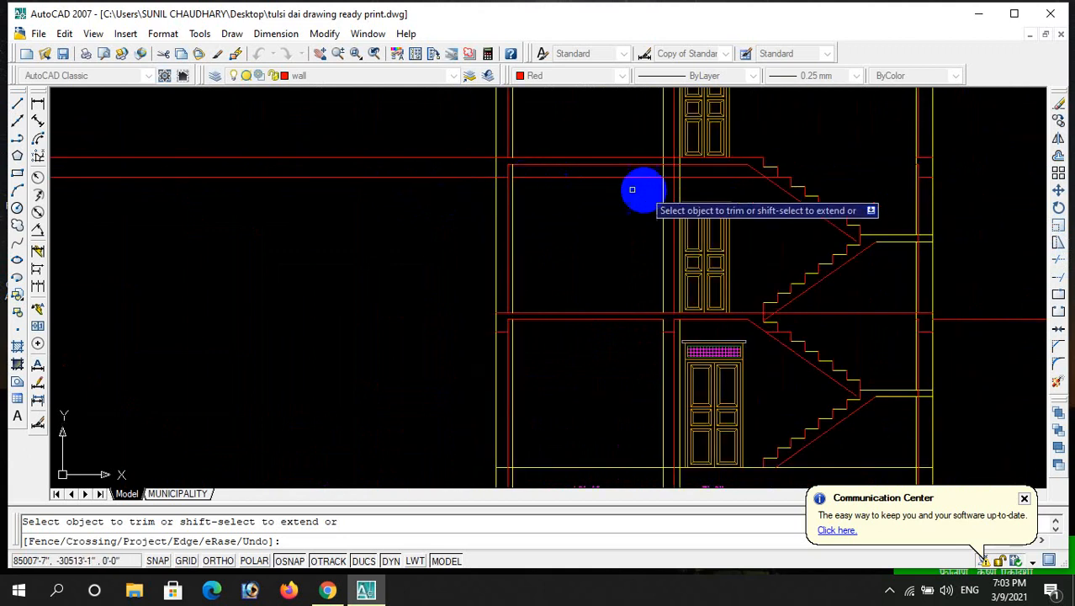
# - Trim the second slab's bottom line, beam-bottom line and wall lines where they cross at the inner wall's beam
pyautogui.scroll(2, 674, 183)
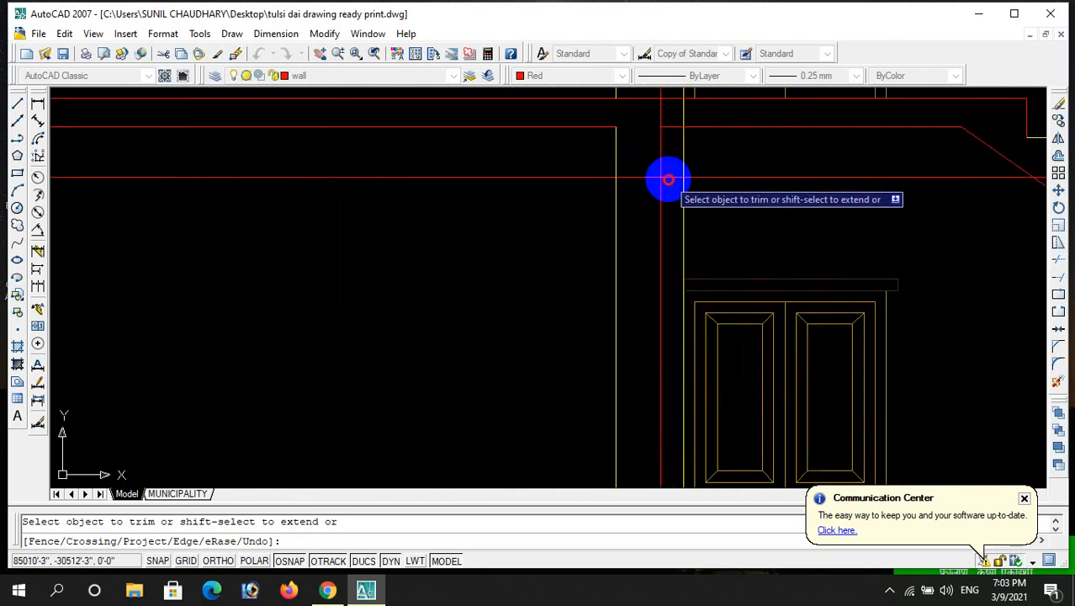
pyautogui.scroll(1, 670, 168)
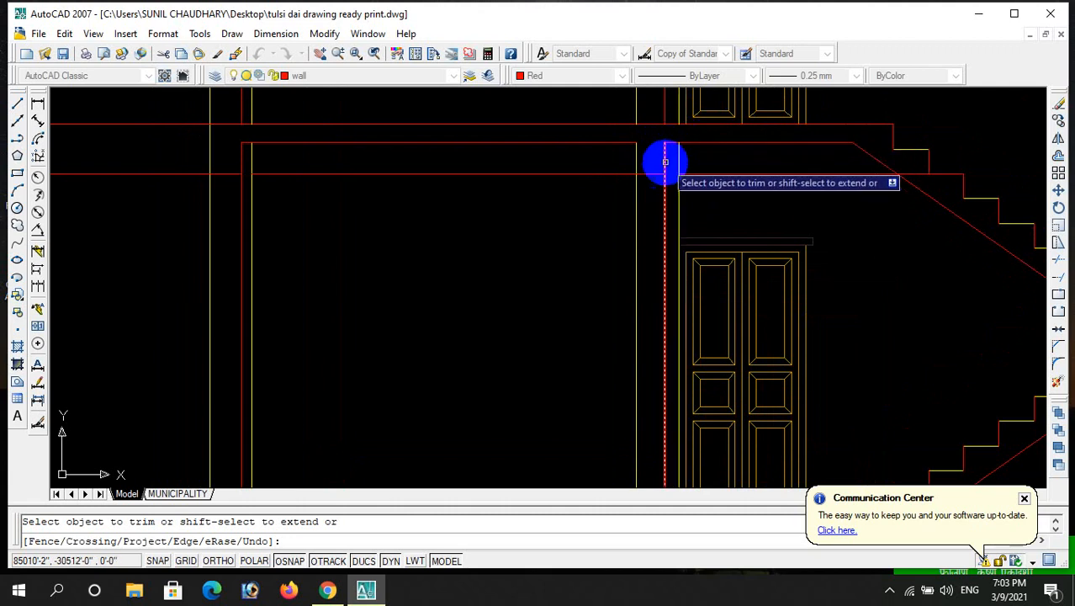
pyautogui.scroll(-3, 661, 173)
pyautogui.scroll(1, 732, 181)
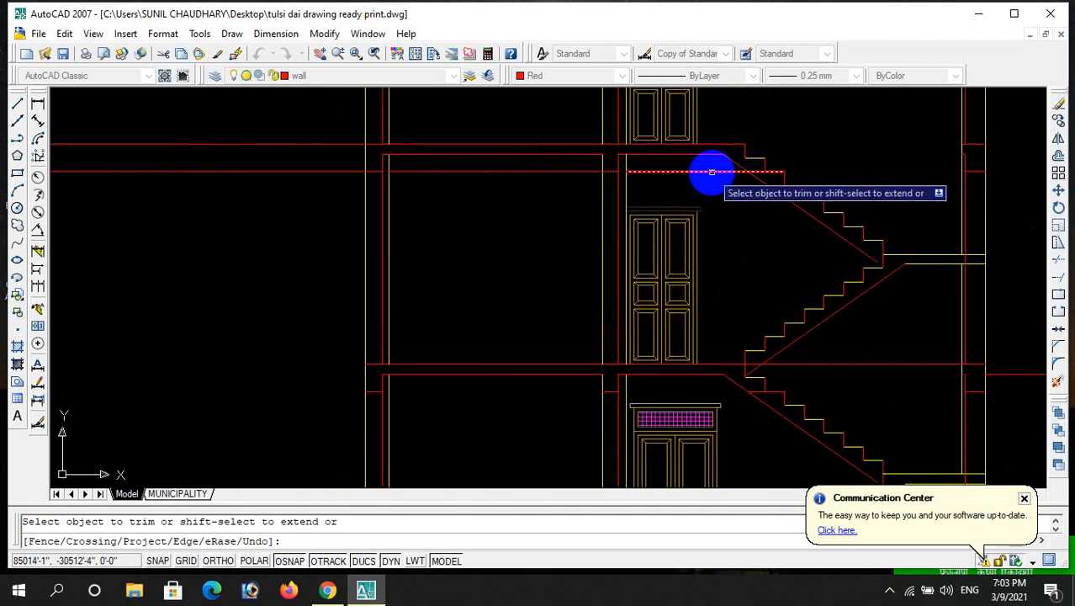
# - Erase the second slab's leftover beam-bottom line between the inner wall and the staircase
pyautogui.scroll(-2, 709, 175)
pyautogui.press('Escape')
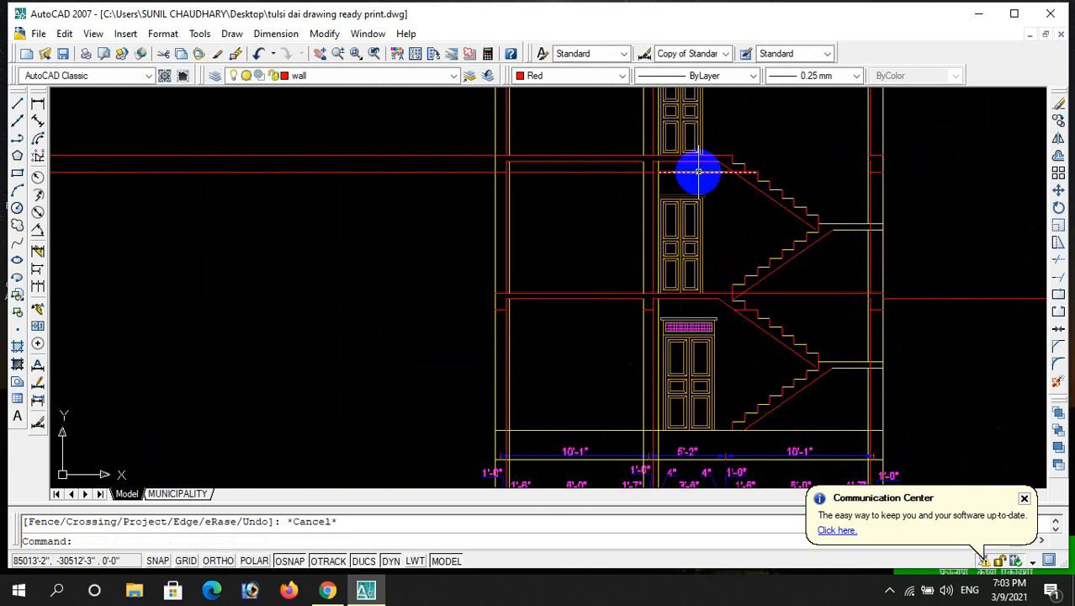
pyautogui.press('Delete')
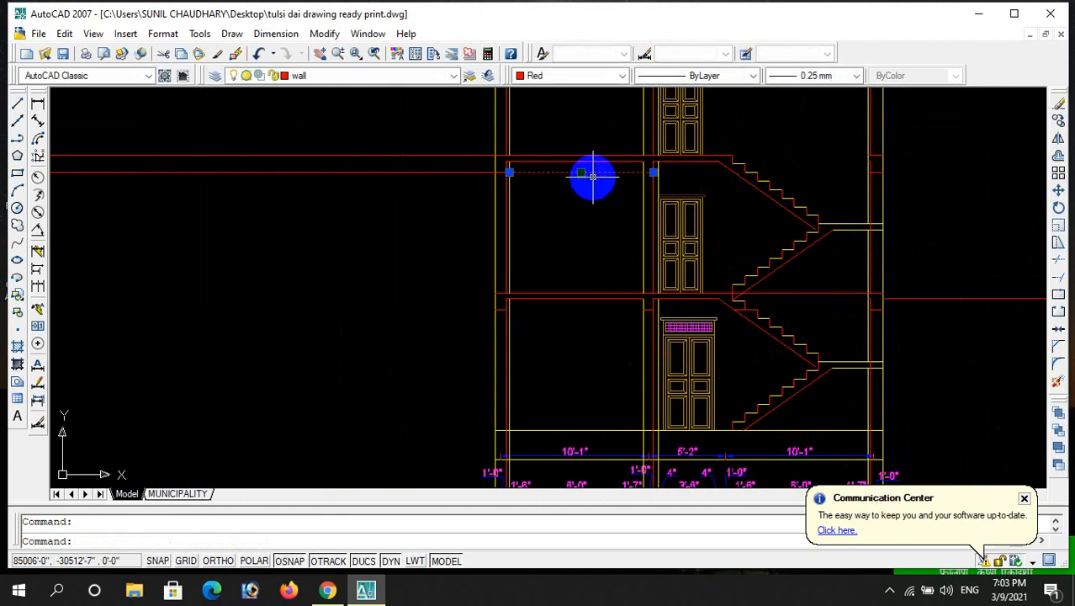
# - Trim the second slab's beam-bottom line across the left room and its excess lines outside the left outer wall
pyautogui.press('Escape')
pyautogui.write('tr')
pyautogui.press('Return')
pyautogui.press('Return')
pyautogui.scroll(3, 618, 176)
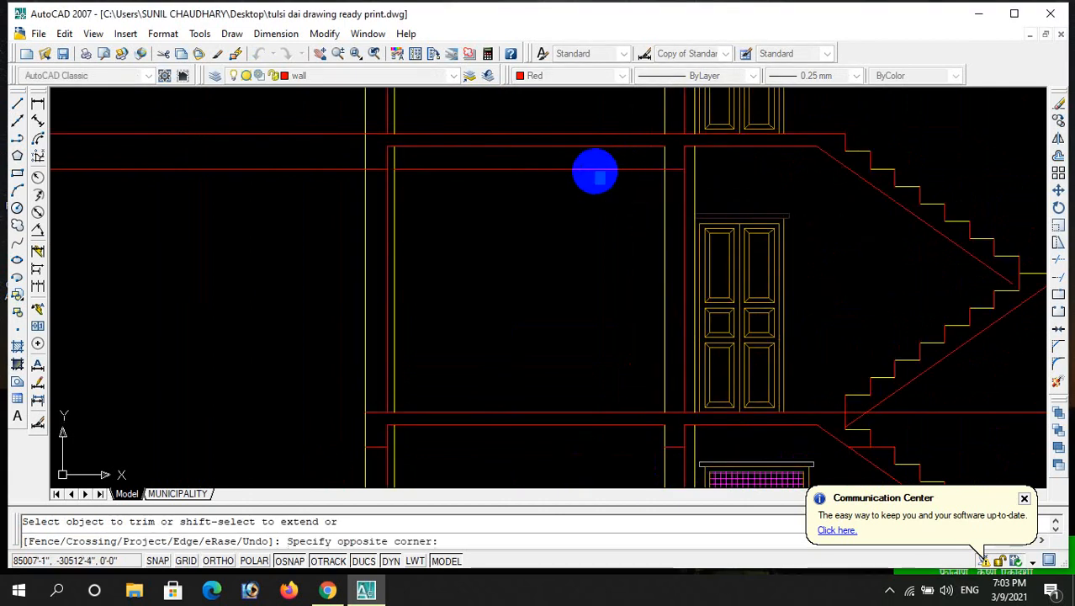
pyautogui.scroll(-2, 589, 168)
pyautogui.click(410, 205)
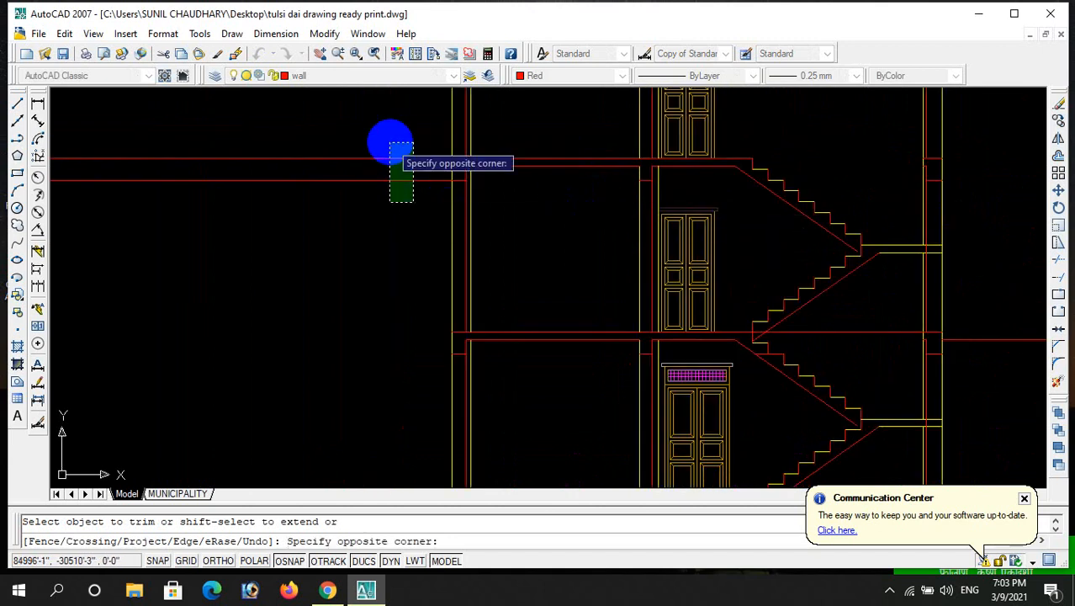
pyautogui.click(389, 142)
# - Trim the third slab's lines outside the left outer wall and clean up the slab-bottom and wall lines around that wall's beam
pyautogui.scroll(-2, 538, 246)
pyautogui.scroll(2, 530, 210)
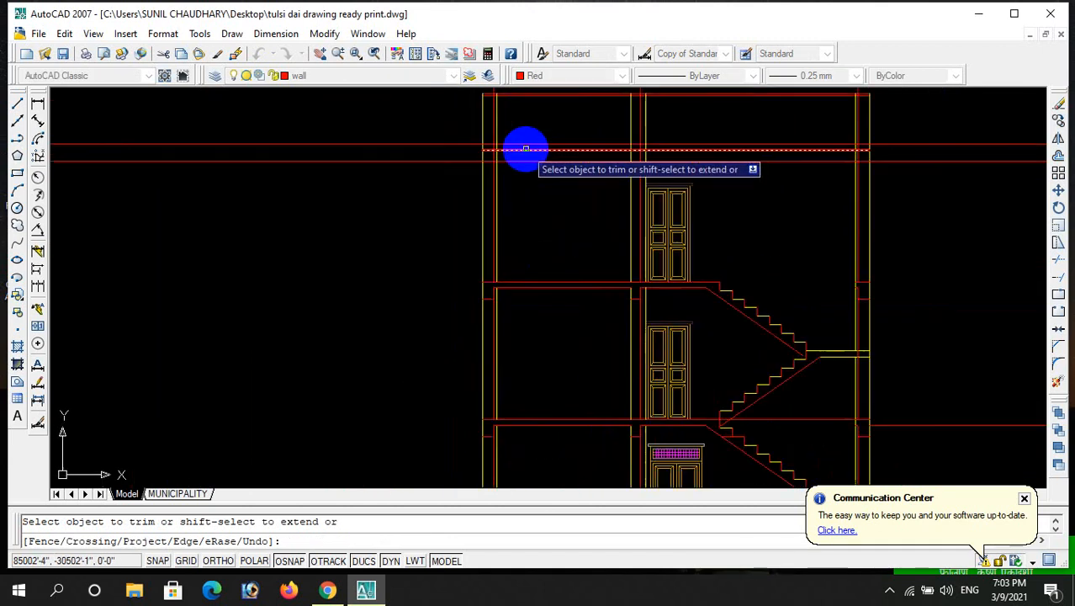
pyautogui.scroll(3, 465, 168)
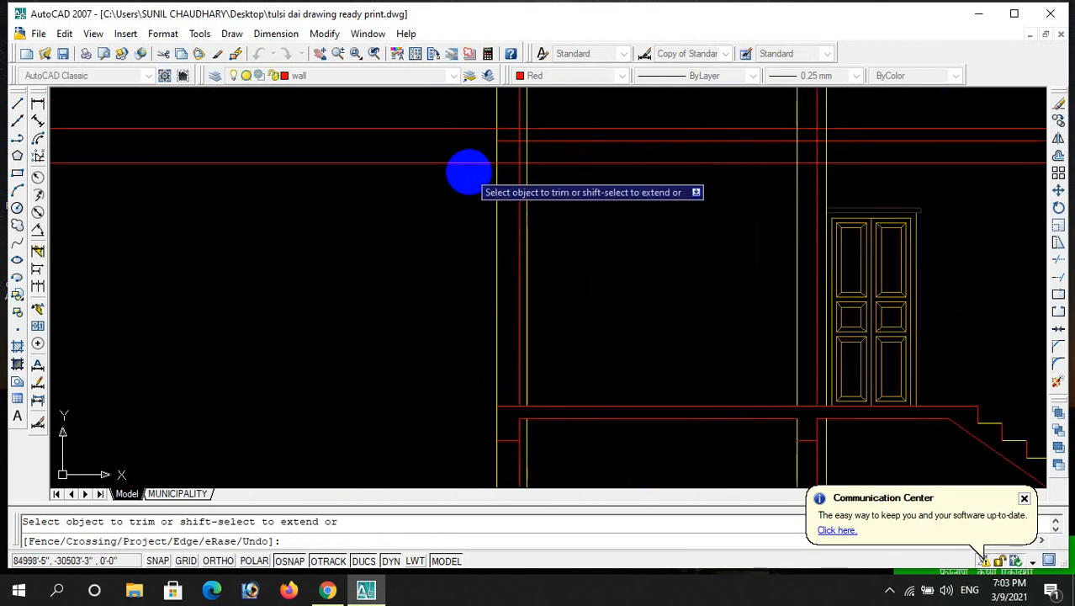
pyautogui.click(468, 168)
pyautogui.click(433, 113)
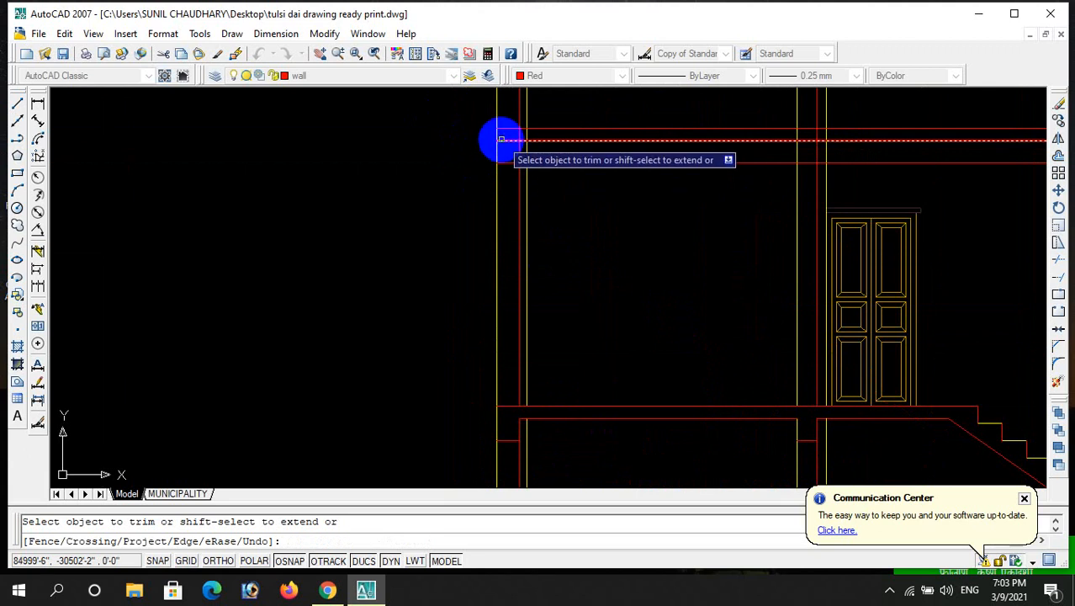
pyautogui.scroll(3, 517, 135)
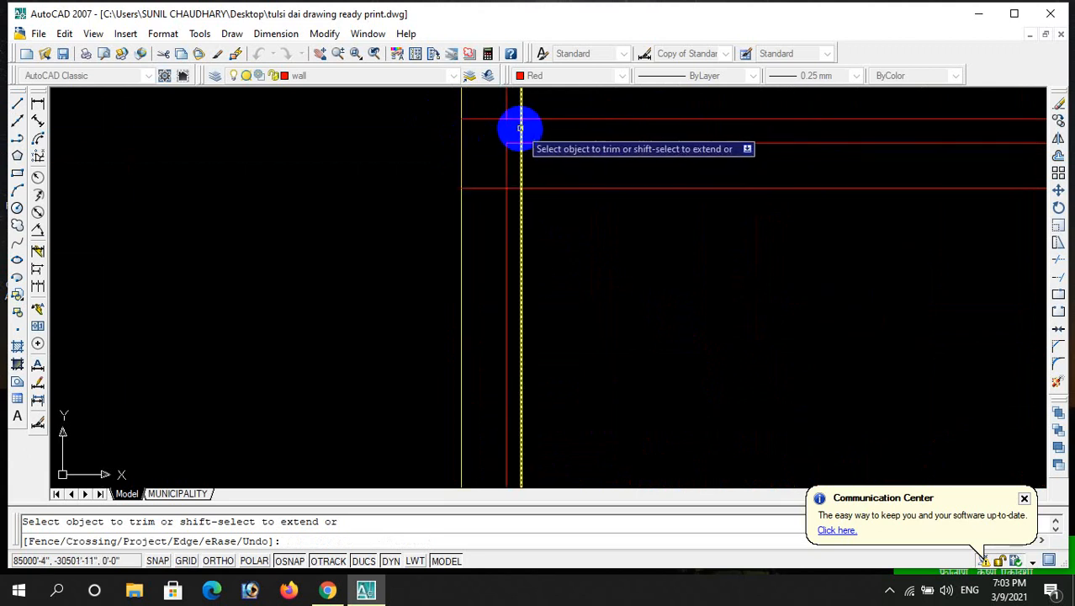
pyautogui.scroll(-2, 512, 160)
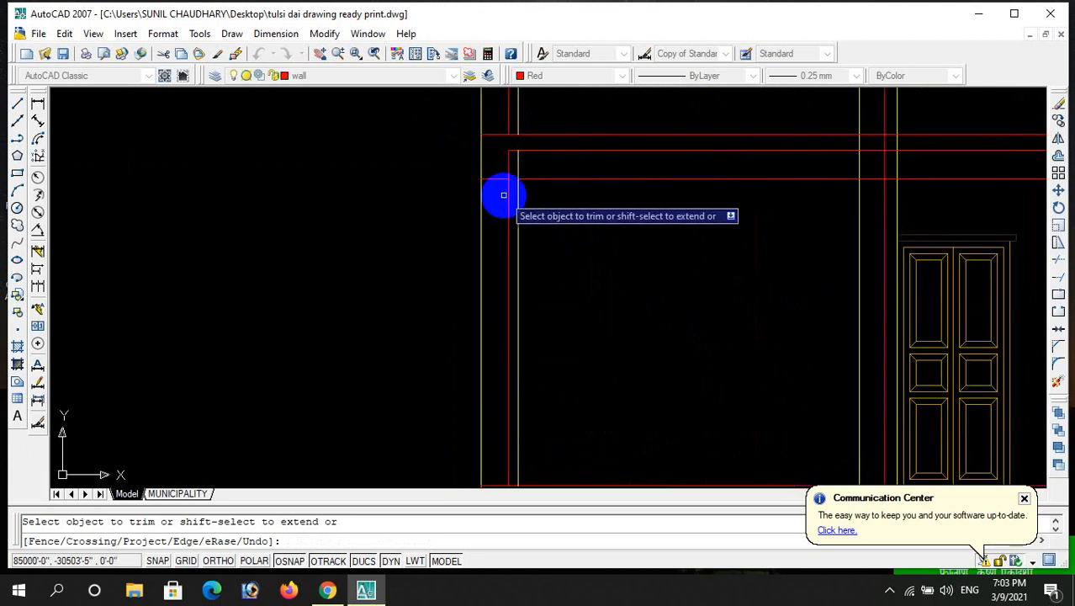
# - Trim the third slab's beam-bottom line across the left room and the crossing lines at the inner wall's beam
pyautogui.scroll(-1, 501, 193)
pyautogui.click(675, 184)
pyautogui.click(672, 180)
pyautogui.scroll(-3, 654, 198)
pyautogui.scroll(4, 702, 193)
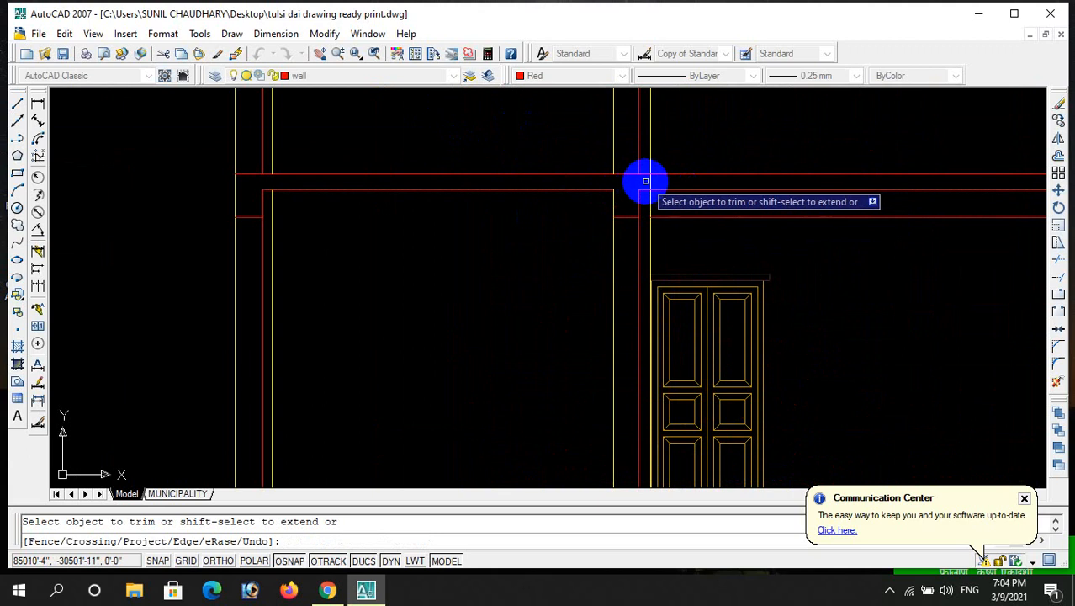
# - Trim the third slab's bottom line and the wall lines within the slab's depth at the right outer wall
pyautogui.scroll(-3, 651, 181)
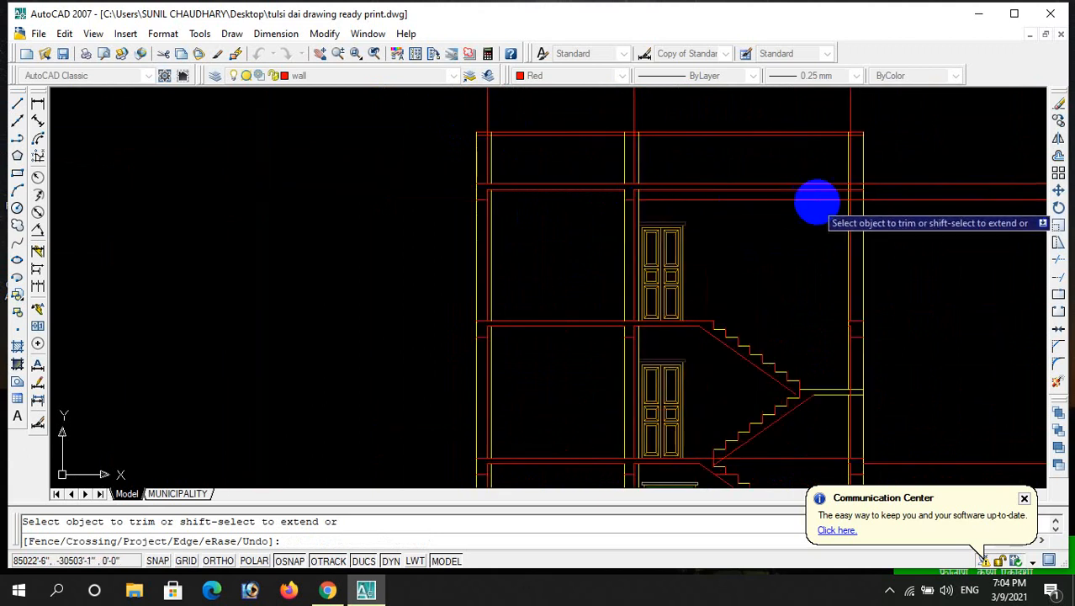
pyautogui.scroll(2, 816, 204)
pyautogui.scroll(3, 835, 178)
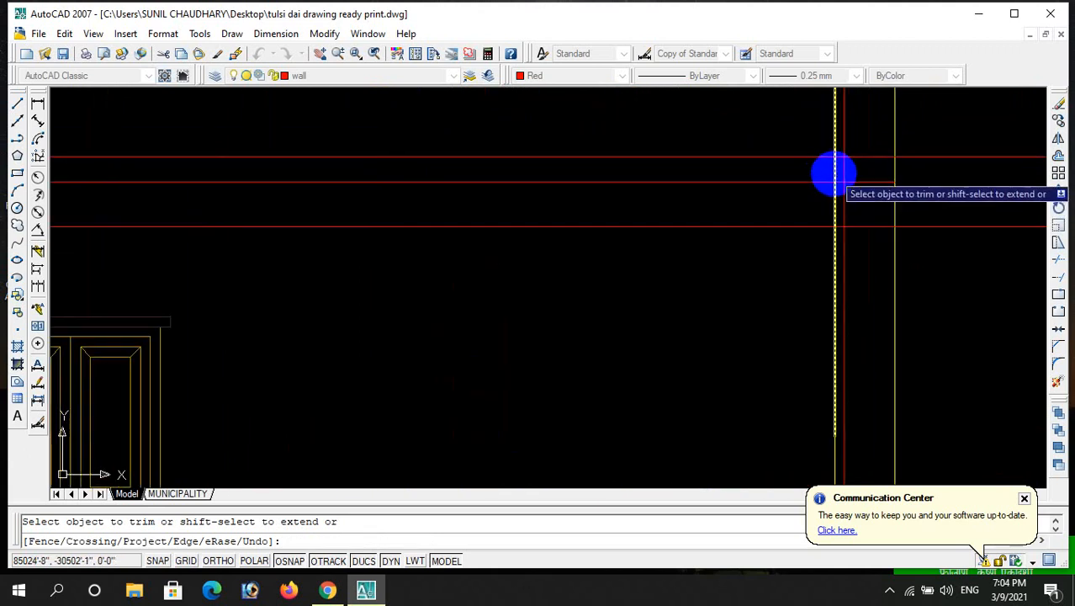
pyautogui.click(851, 175)
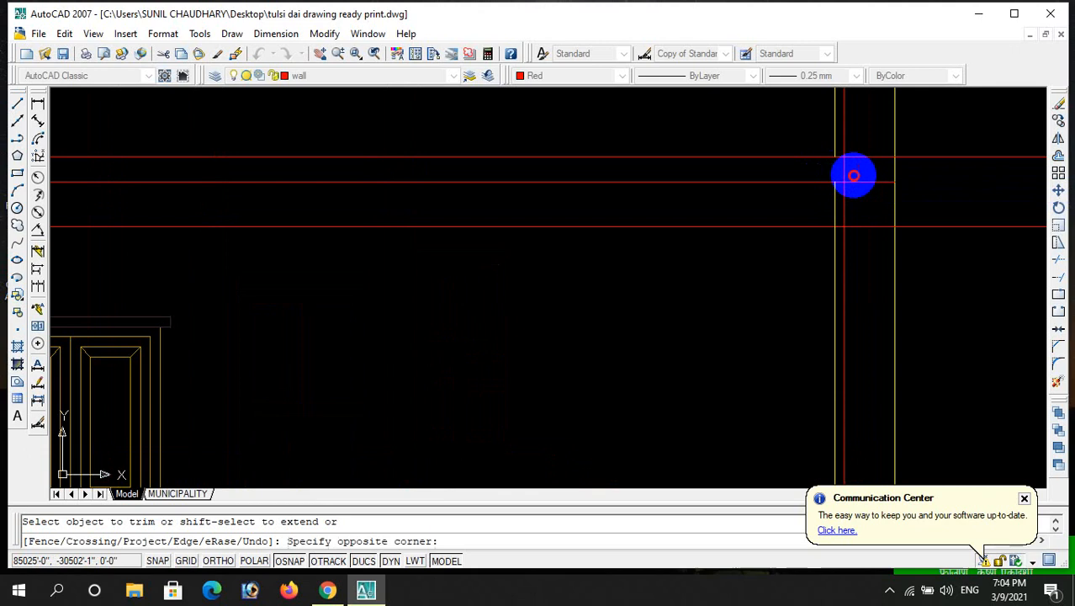
pyautogui.scroll(-2, 840, 182)
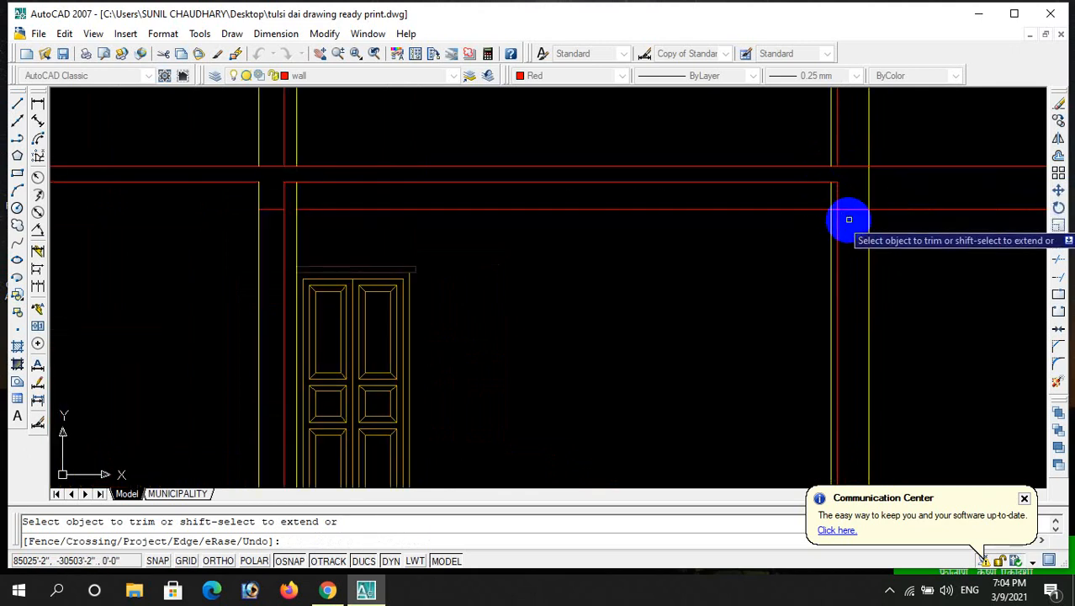
# - Trim the third slab's beam-bottom line between the inner and right walls, and its excess lines outside the right wall
pyautogui.click(782, 208)
pyautogui.scroll(2, 848, 212)
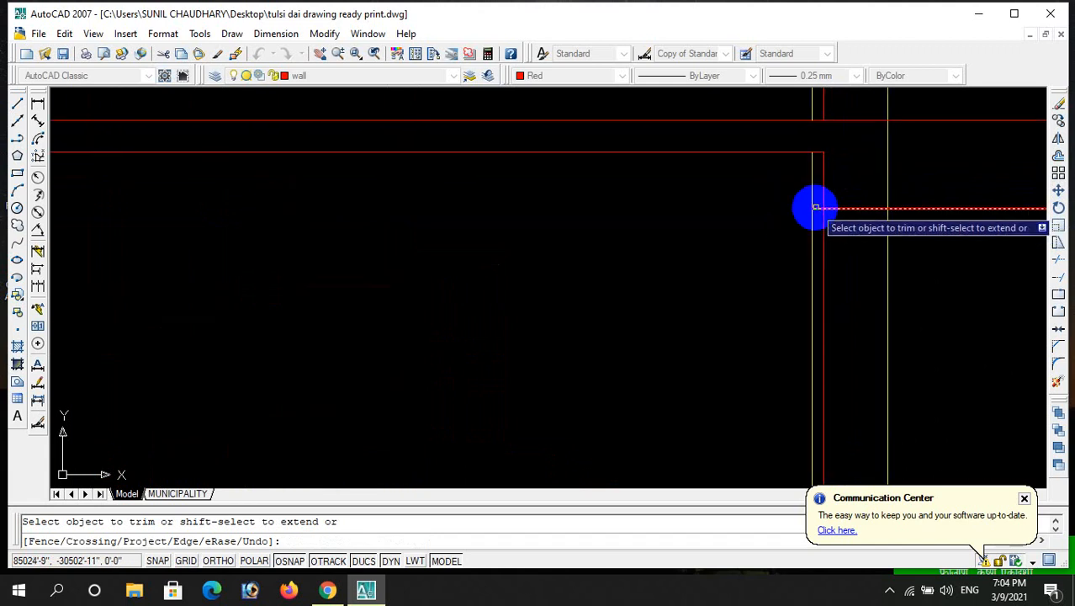
pyautogui.scroll(-2, 696, 216)
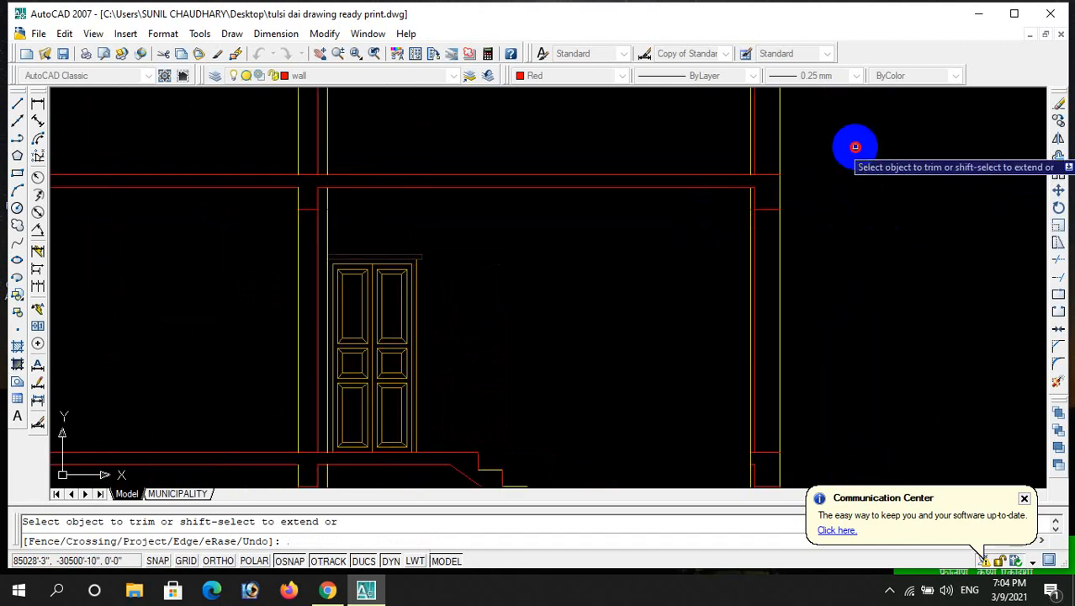
pyautogui.scroll(-5, 828, 192)
pyautogui.press('Escape')
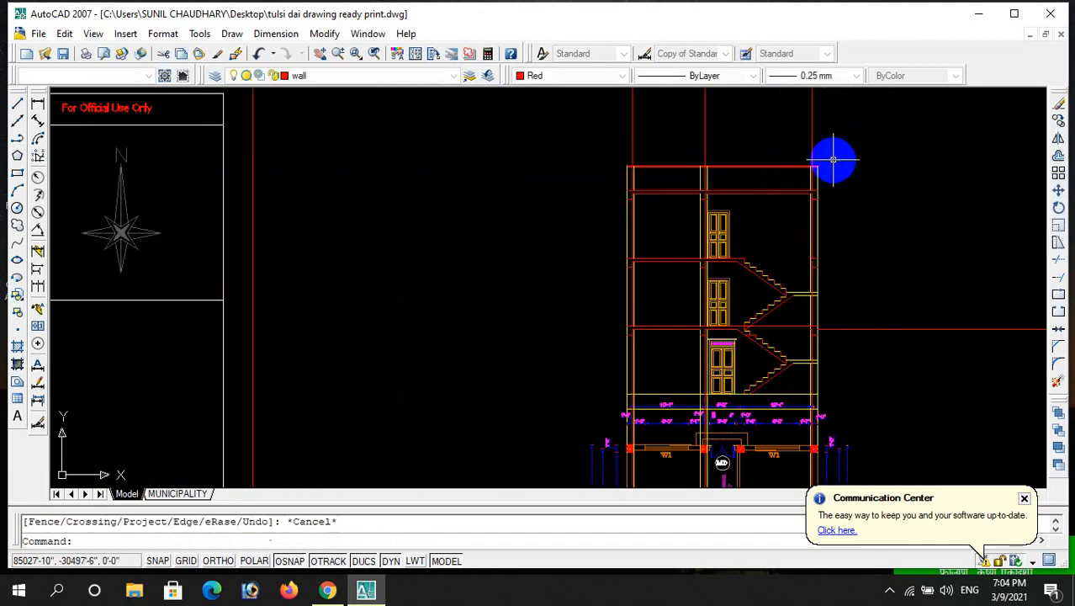
# - Erase the three vertical red guide lines extending above the roof of the section
pyautogui.scroll(-2, 828, 172)
pyautogui.click(838, 158)
pyautogui.click(687, 128)
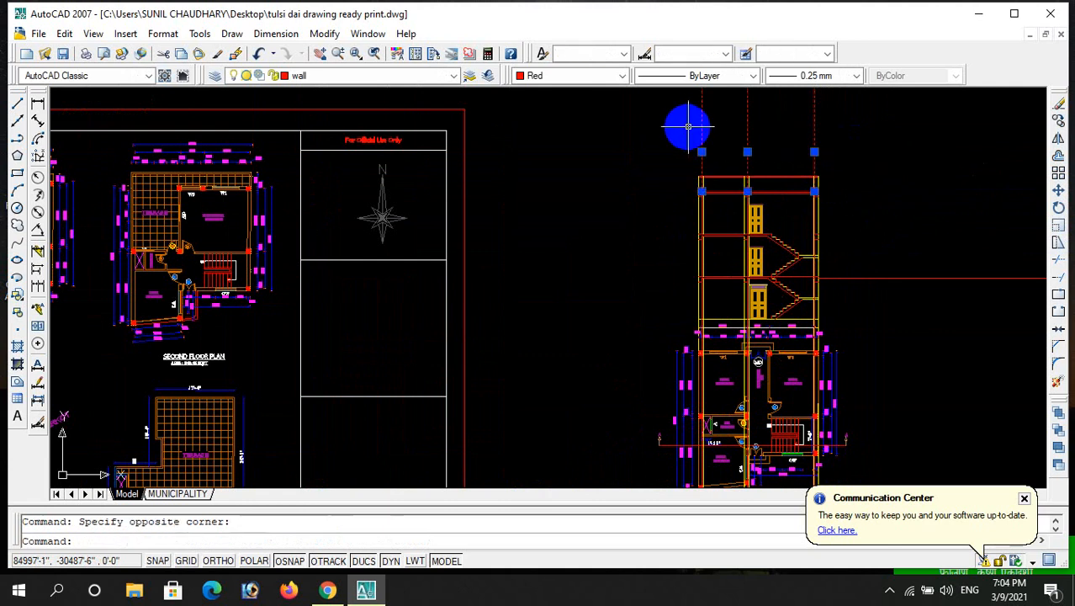
pyautogui.press('Delete')
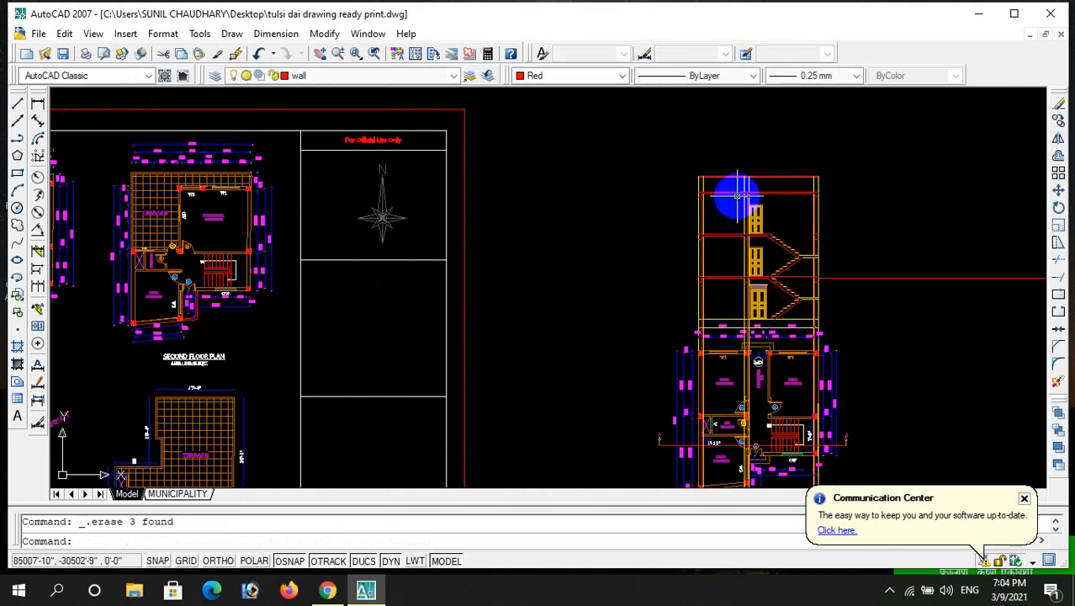
# - Trim the lowest slab's top line across the stair opening between the stair flight and the right wall
pyautogui.scroll(5, 729, 202)
pyautogui.scroll(-2, 700, 156)
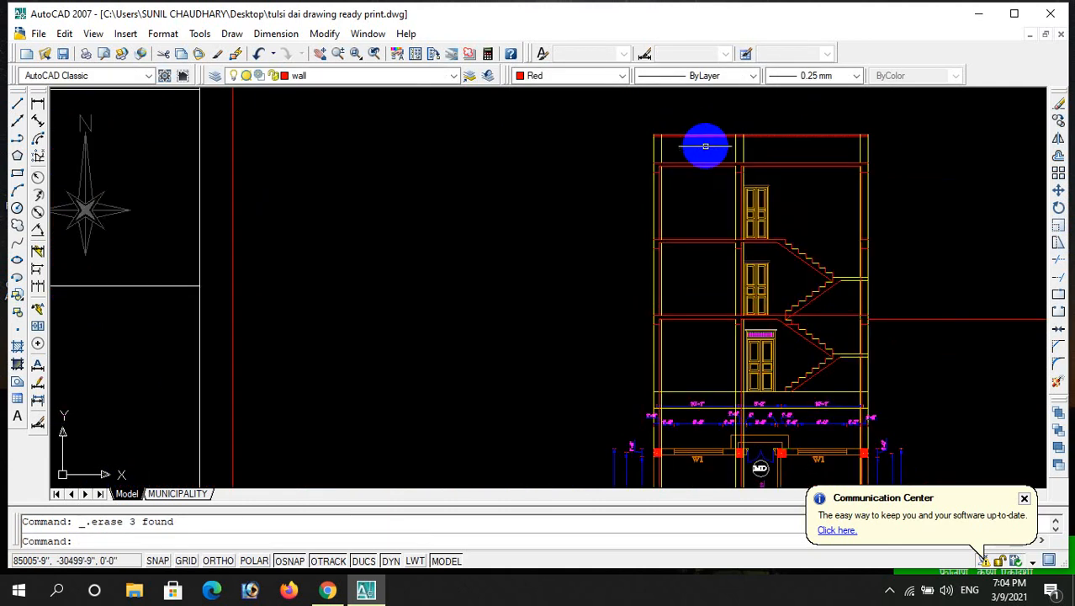
pyautogui.scroll(4, 828, 318)
pyautogui.click(818, 311)
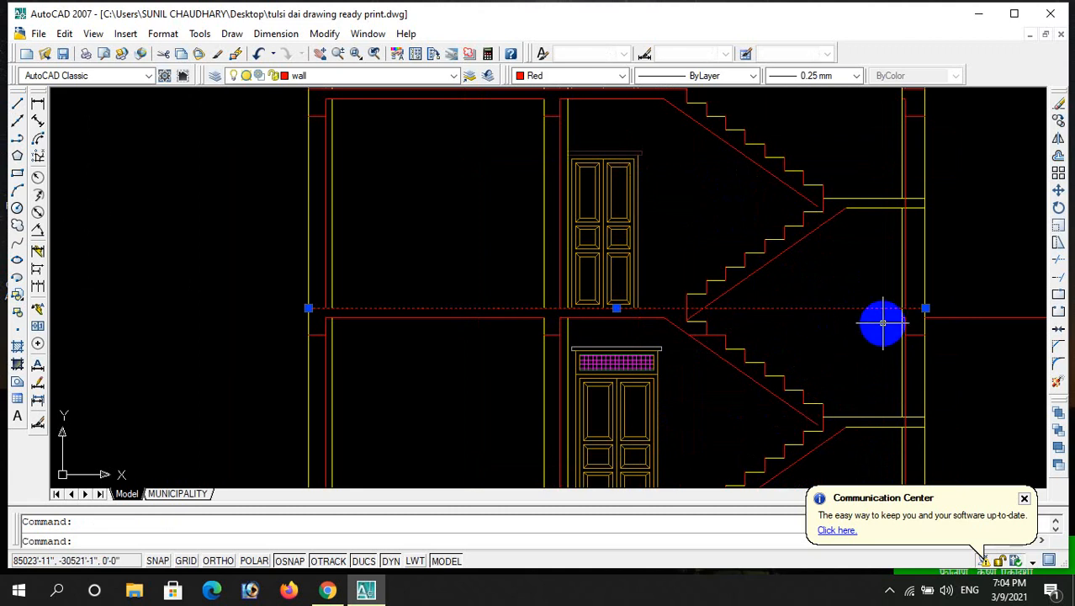
pyautogui.press('Escape')
pyautogui.write('tr')
pyautogui.press('Return')
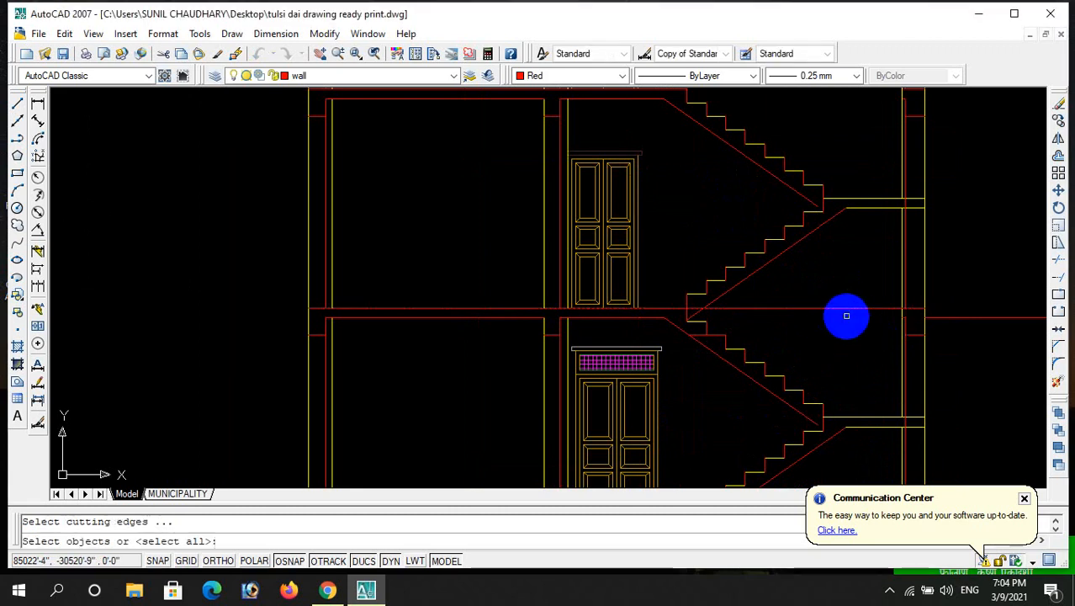
pyautogui.press('Return')
pyautogui.scroll(3, 699, 309)
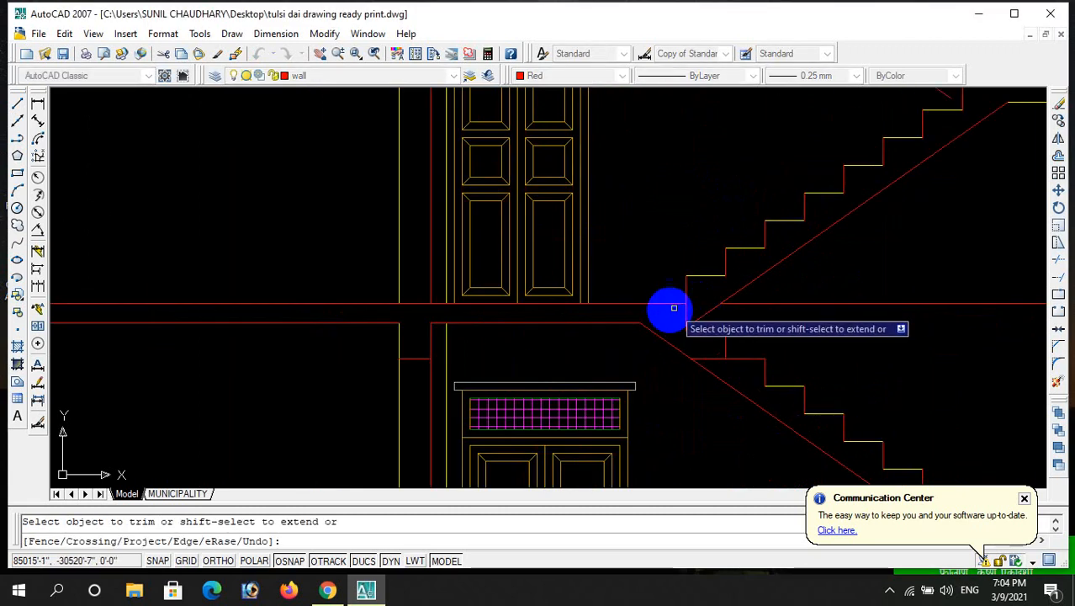
pyautogui.scroll(-3, 686, 311)
pyautogui.click(757, 313)
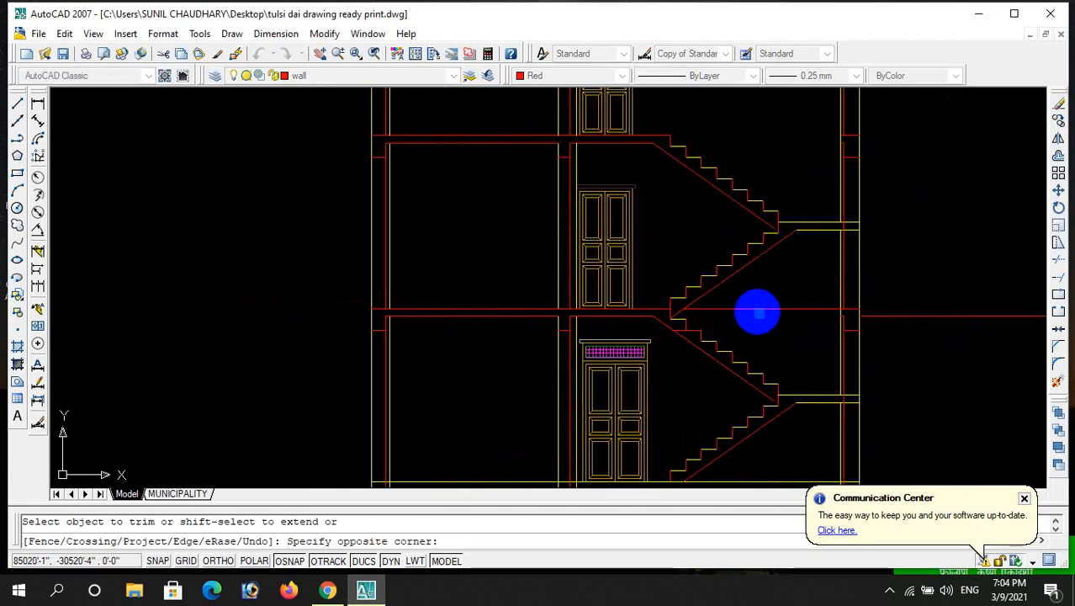
pyautogui.click(792, 339)
pyautogui.press('Escape')
# - Erase the leftover horizontal red line outside the right outer wall at the lowest slab
pyautogui.click(962, 347)
pyautogui.click(923, 285)
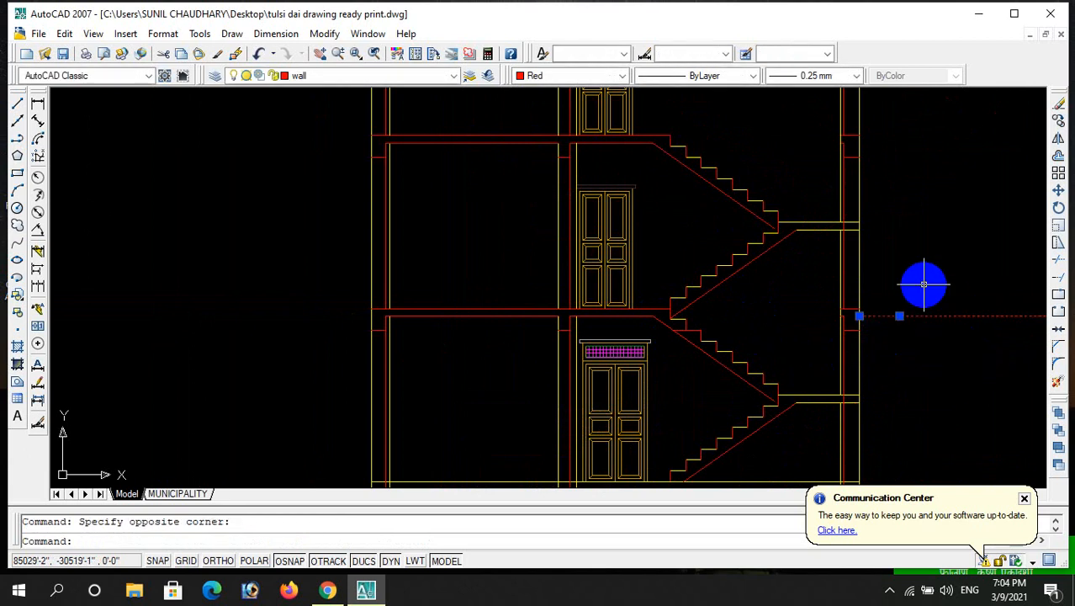
pyautogui.press('Delete')
pyautogui.scroll(-2, 770, 336)
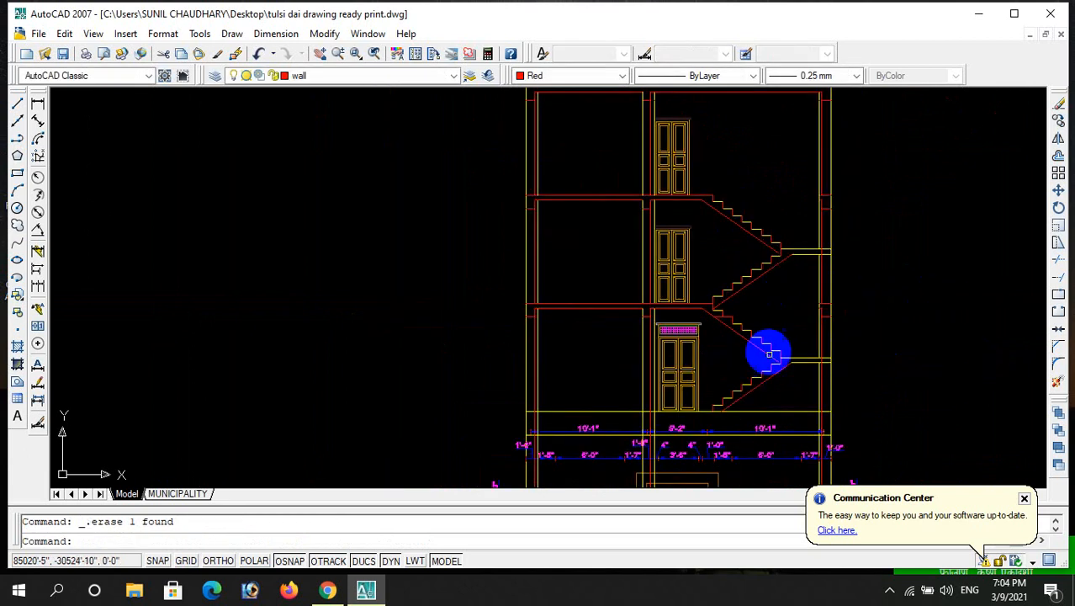
pyautogui.scroll(1, 763, 464)
pyautogui.scroll(2, 766, 399)
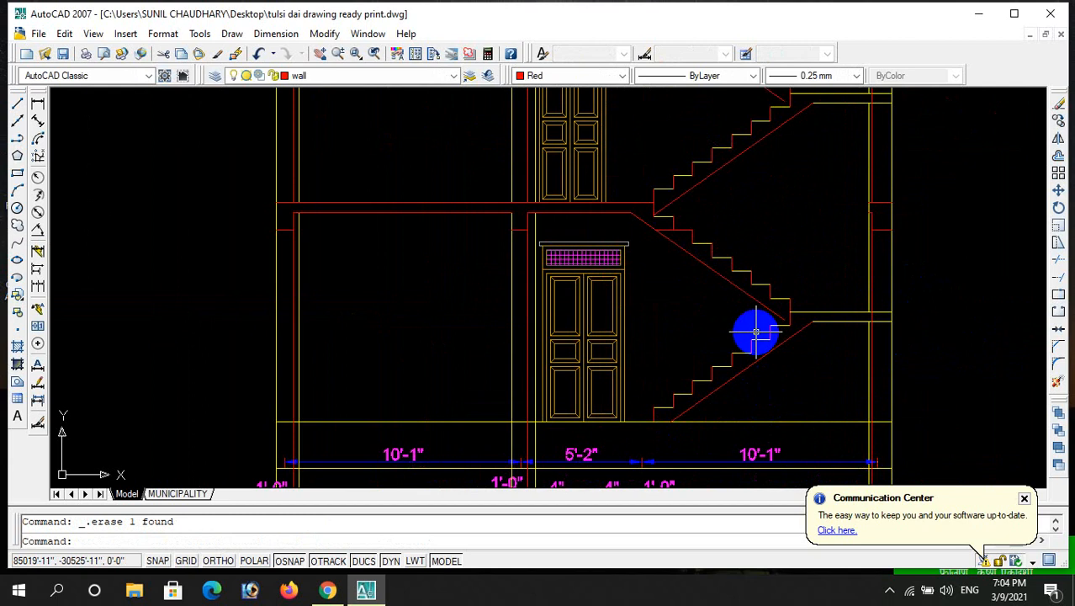
# - Erase the copied floor plan beneath the section view using a window selection
pyautogui.scroll(-1, 775, 249)
pyautogui.scroll(-1, 695, 239)
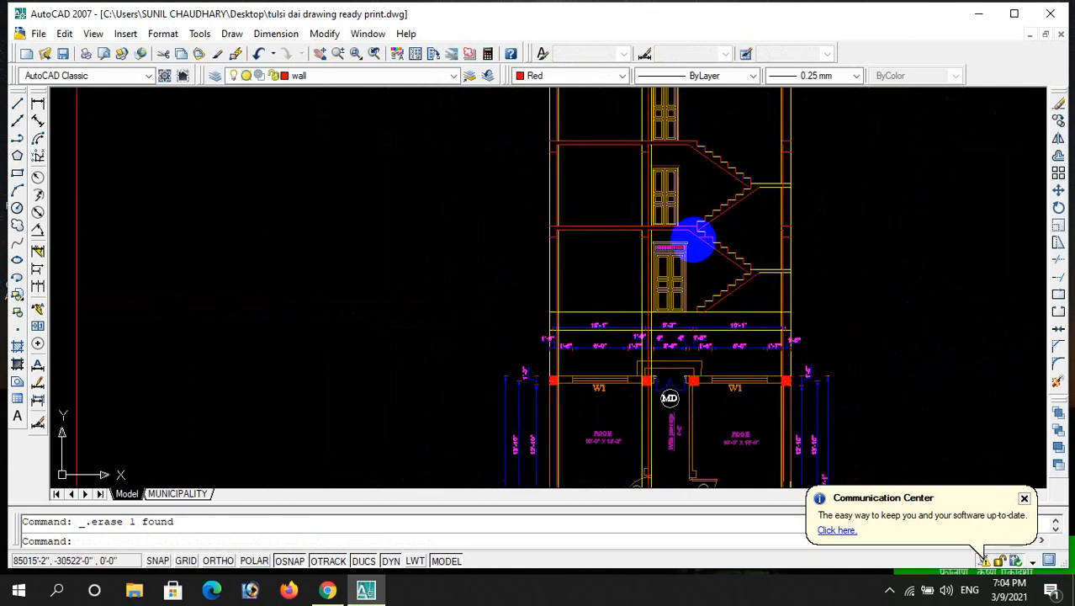
pyautogui.scroll(-1, 638, 292)
pyautogui.scroll(-2, 645, 285)
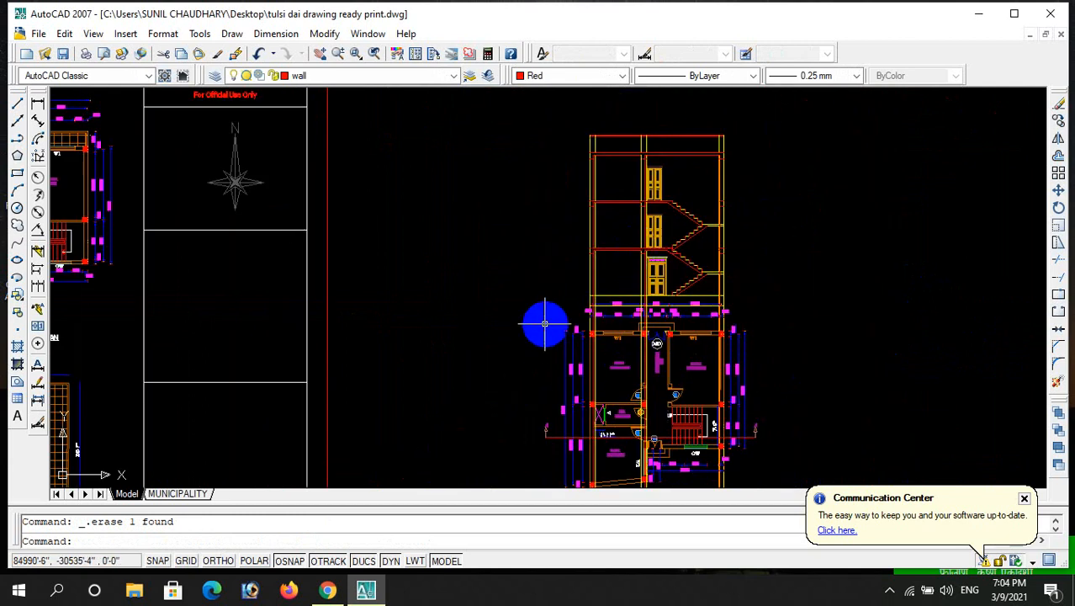
pyautogui.scroll(-2, 532, 315)
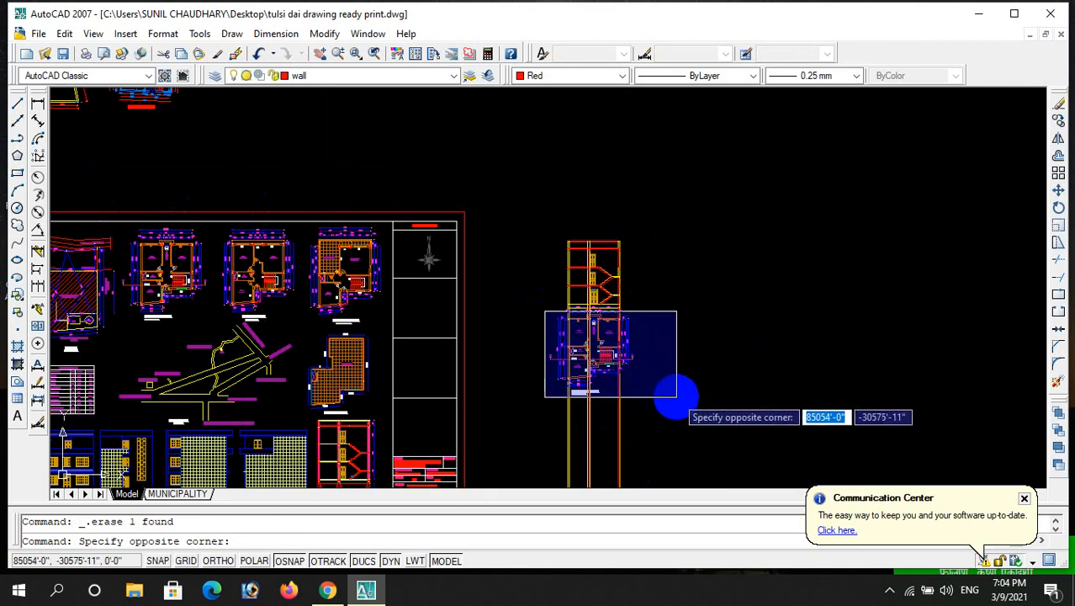
pyautogui.click(676, 396)
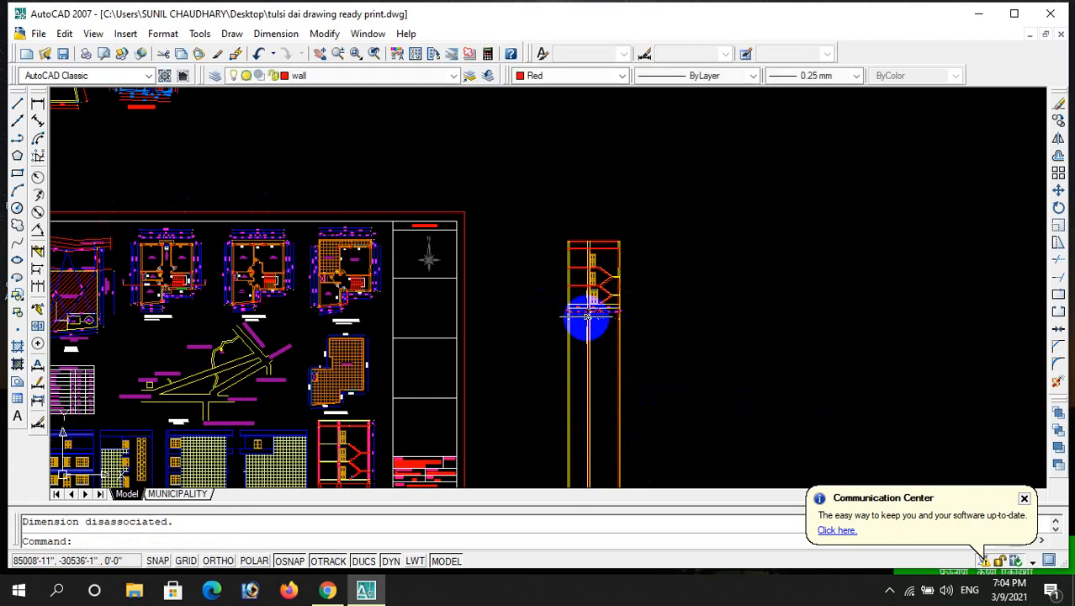
# - Erase the leftover dimensions and the lower horizontal line just below the section's ground line
pyautogui.scroll(5, 589, 311)
pyautogui.click(464, 274)
pyautogui.click(795, 339)
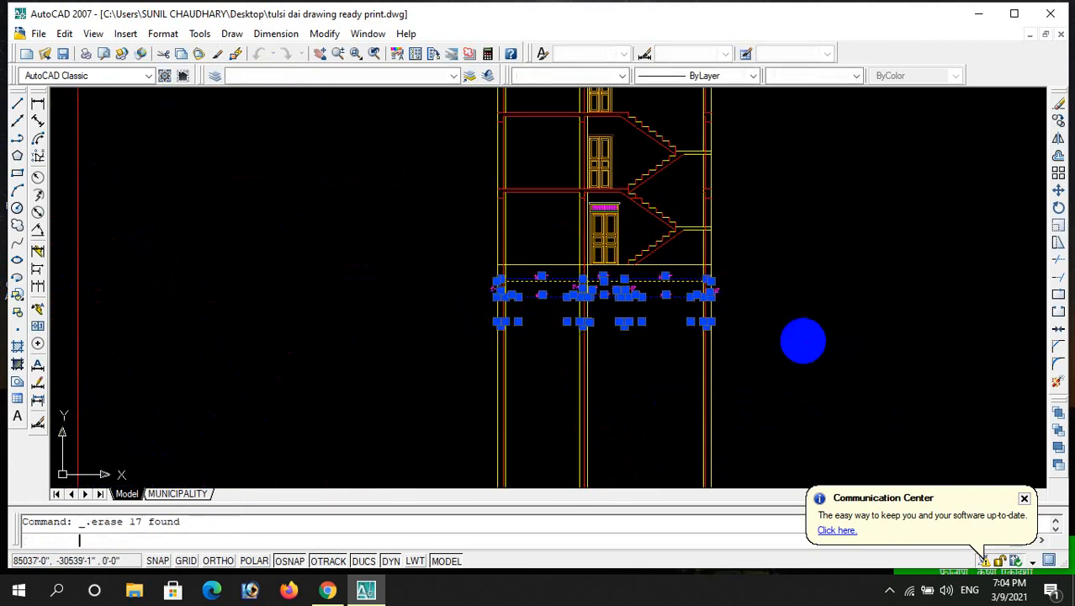
pyautogui.press('Delete')
# - Offset the section's ground line 18" downward
pyautogui.scroll(-1, 648, 348)
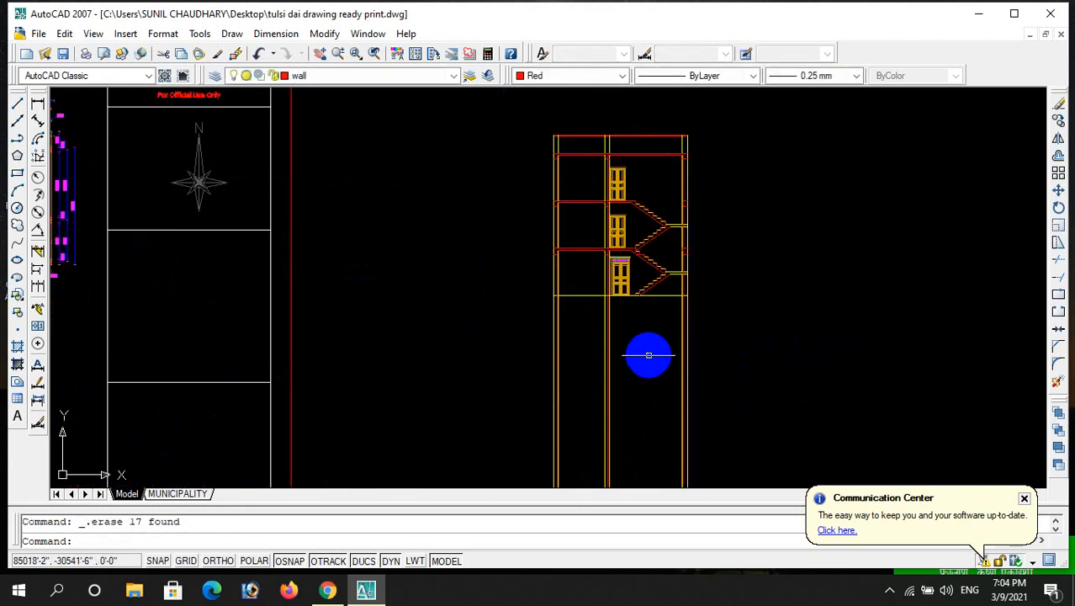
pyautogui.write('o')
pyautogui.press('Return')
pyautogui.write('1')
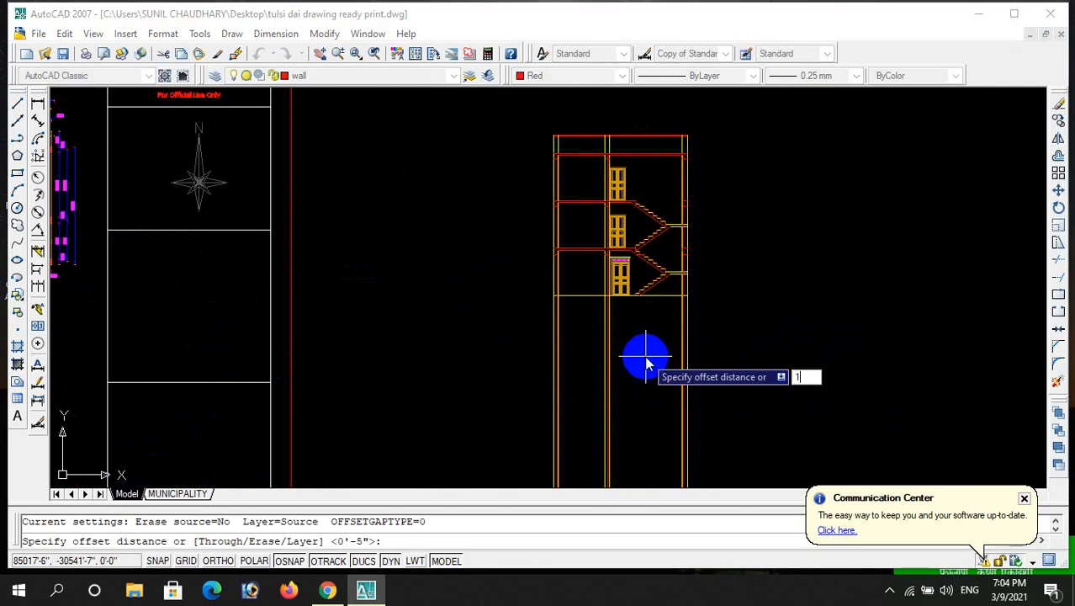
pyautogui.write('8"')
pyautogui.press('Return')
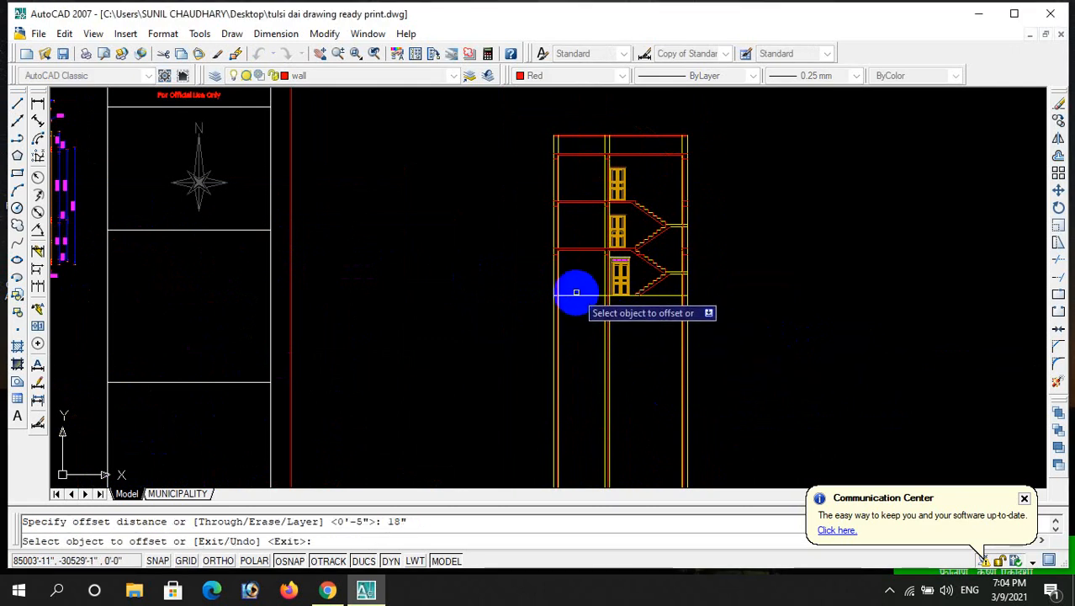
pyautogui.click(579, 297)
pyautogui.click(589, 335)
pyautogui.press('Escape')
pyautogui.scroll(3, 587, 328)
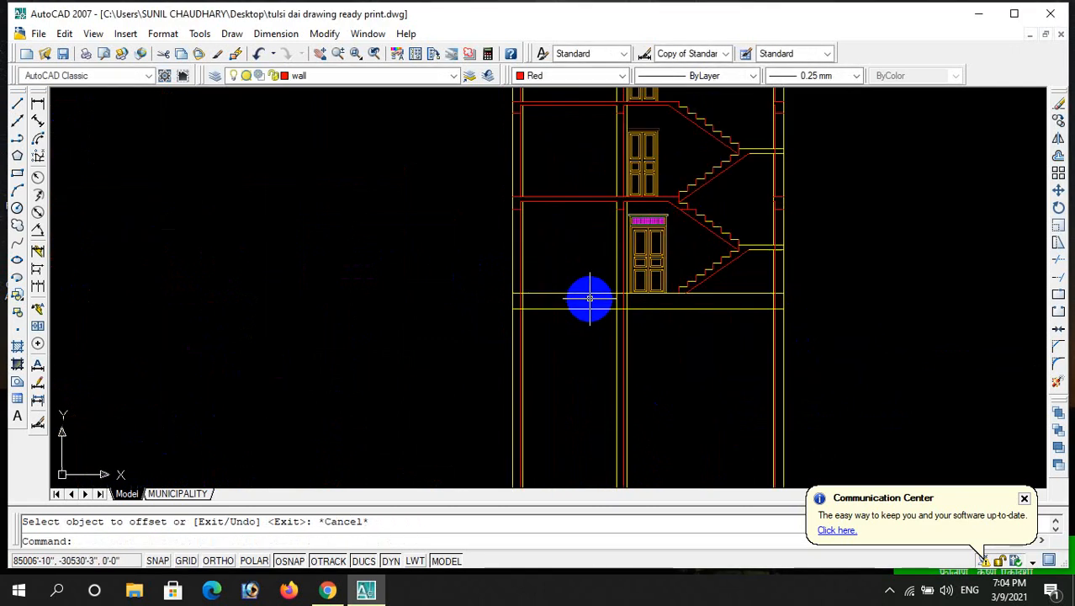
# - Examine the section's storeys and the staircase along section line A on the sheet's floor plan
pyautogui.scroll(-2, 603, 329)
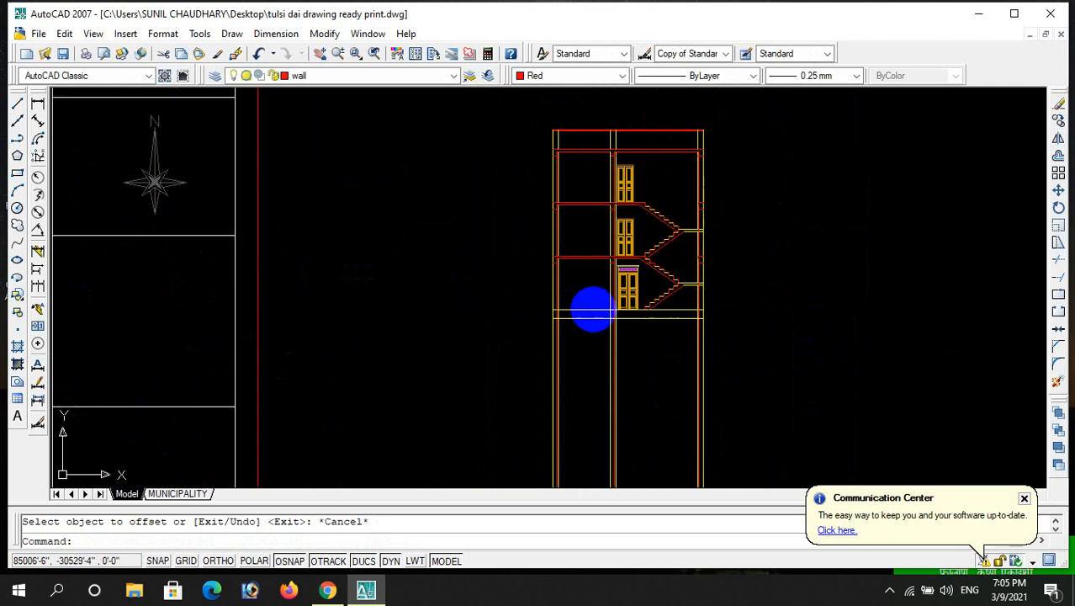
pyautogui.scroll(3, 560, 158)
pyautogui.scroll(-2, 754, 196)
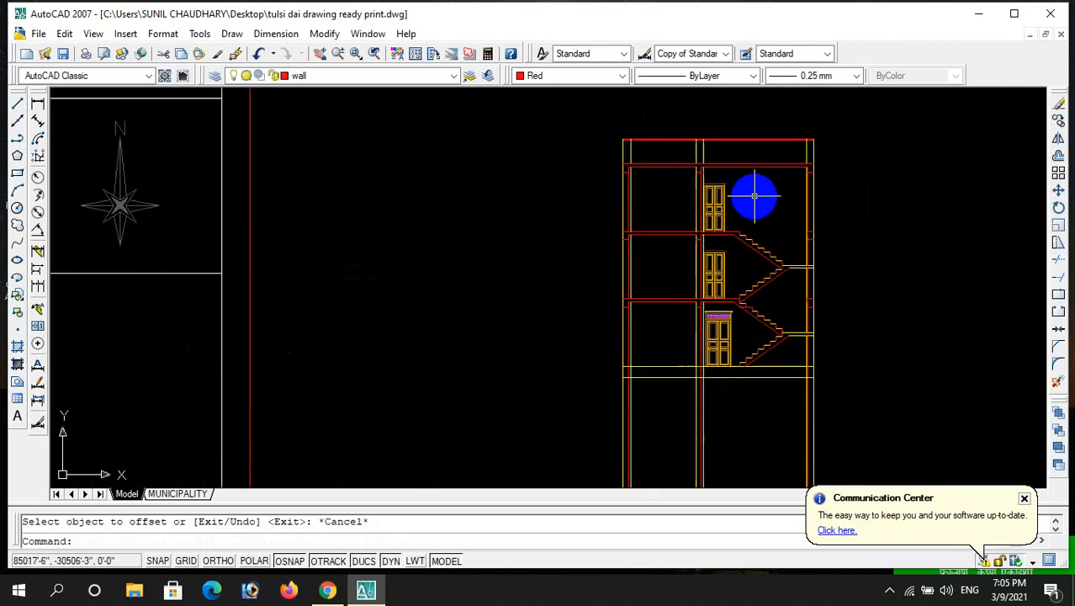
pyautogui.scroll(-4, 782, 233)
pyautogui.scroll(10, 427, 253)
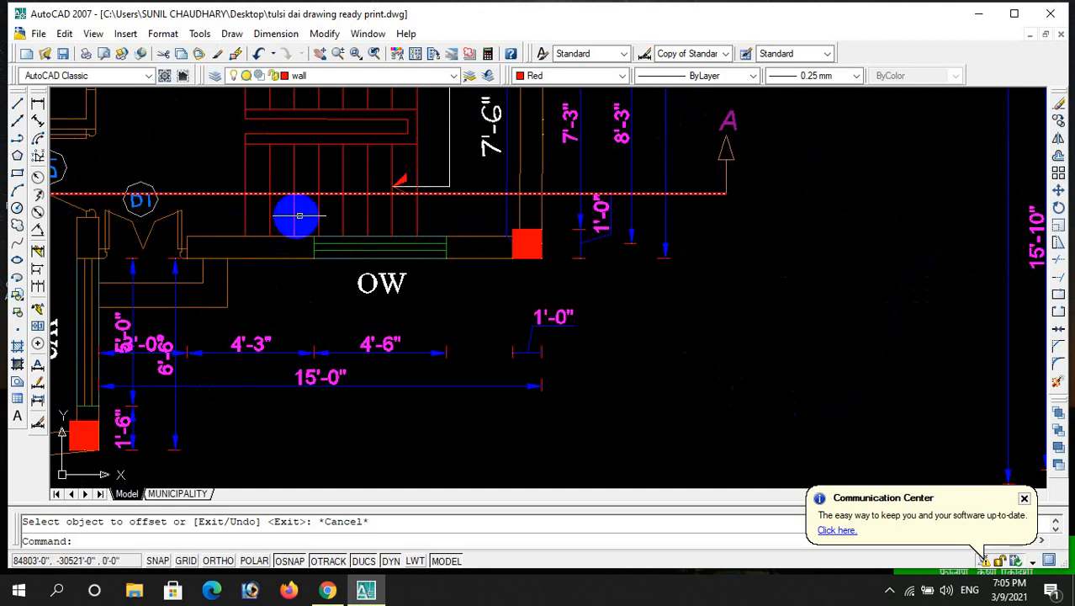
pyautogui.scroll(-5, 377, 209)
pyautogui.scroll(-3, 403, 238)
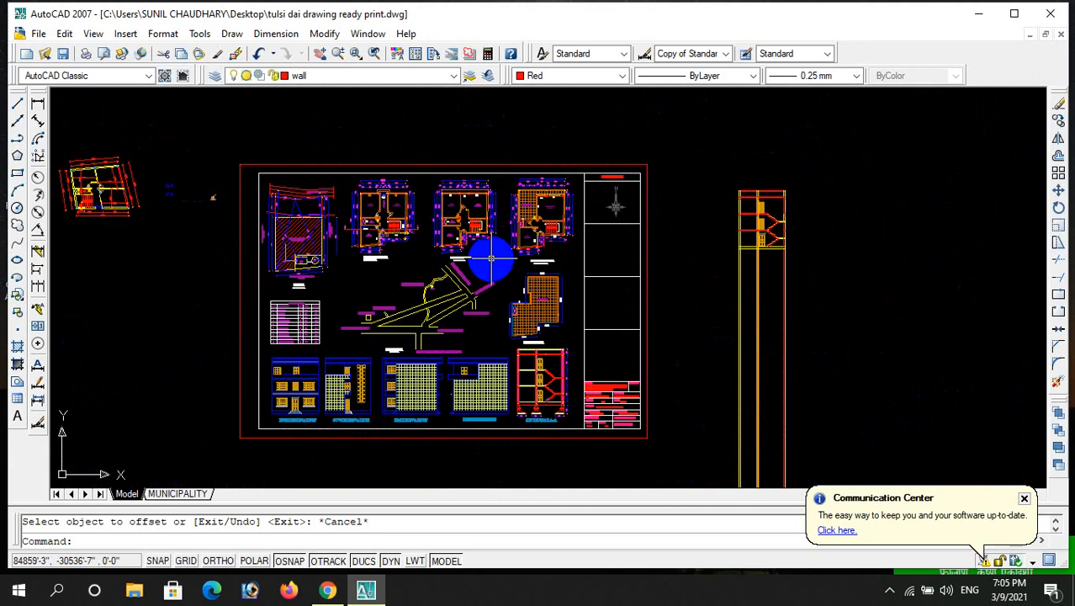
pyautogui.scroll(10, 741, 248)
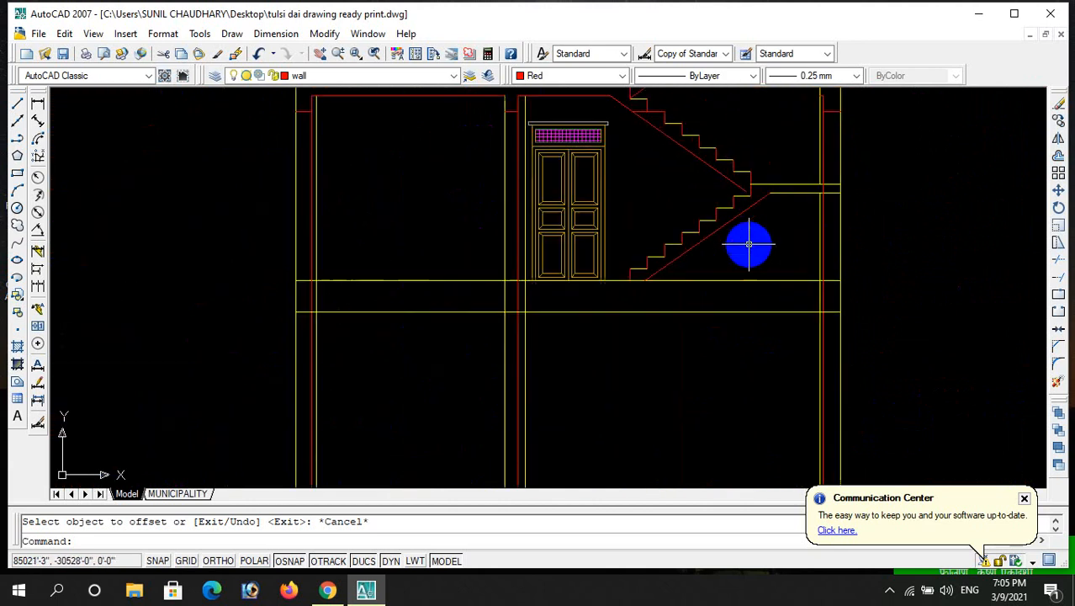
pyautogui.scroll(2, 767, 253)
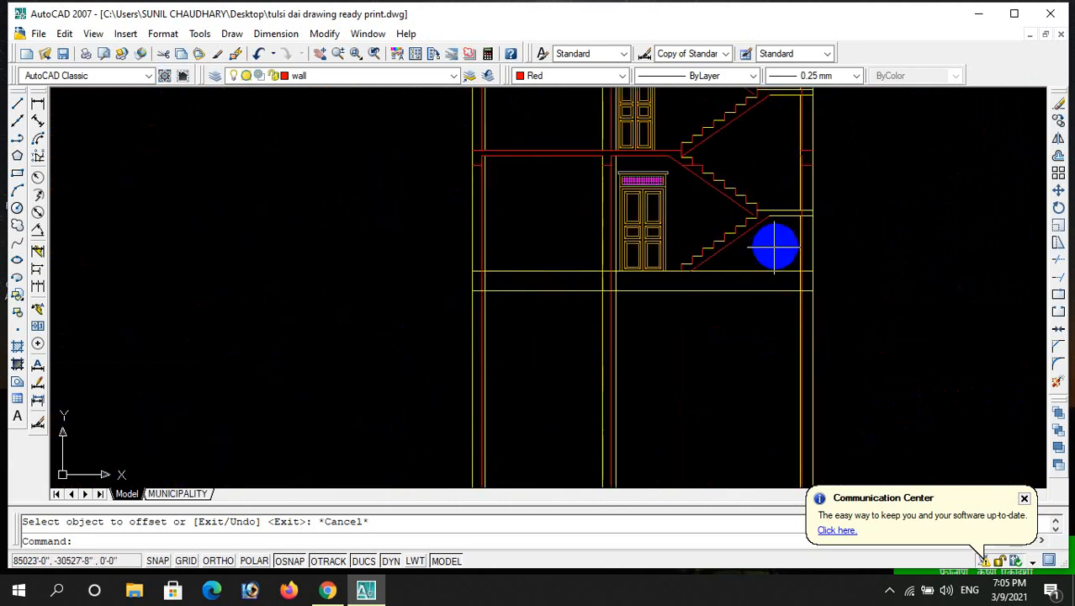
# - Trim the right wall's vertical lines where they cross the stair landing slabs
pyautogui.write('tr')
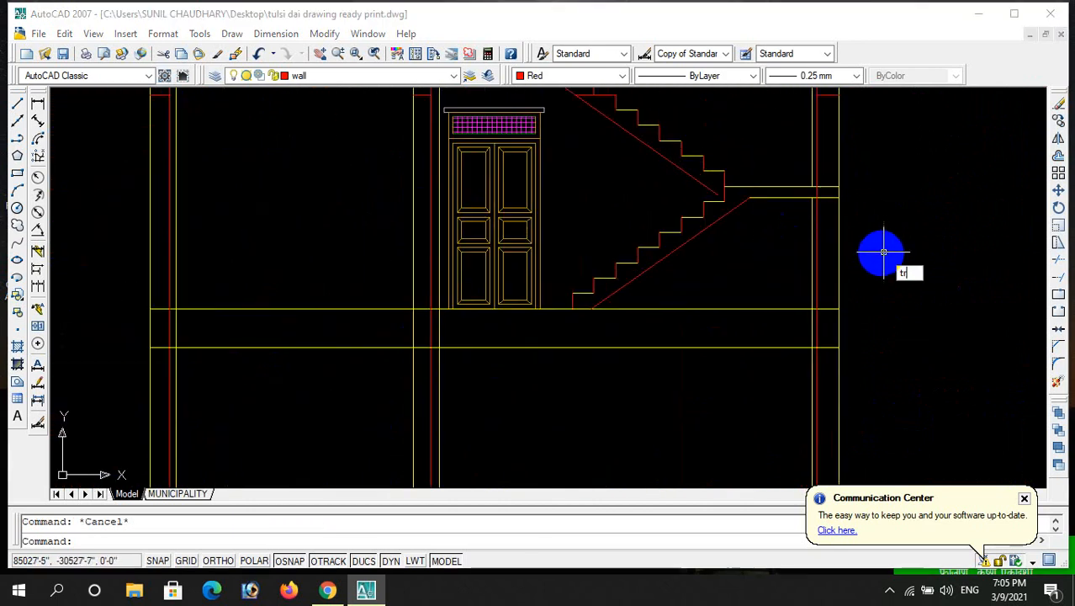
pyautogui.press('Return')
pyautogui.press('Return')
pyautogui.scroll(-3, 813, 219)
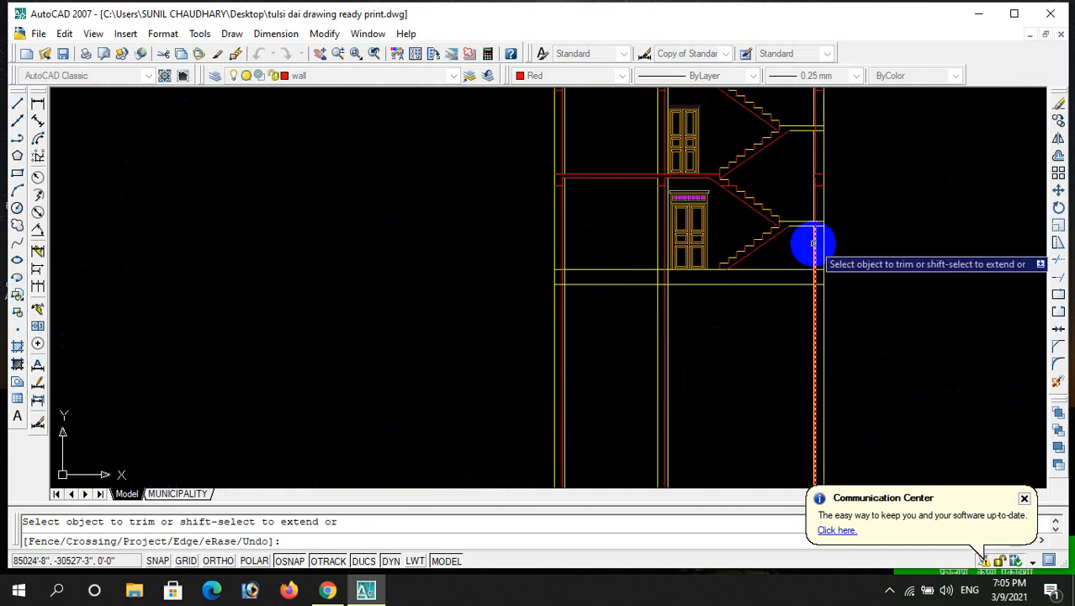
pyautogui.scroll(2, 821, 175)
pyautogui.scroll(-2, 807, 193)
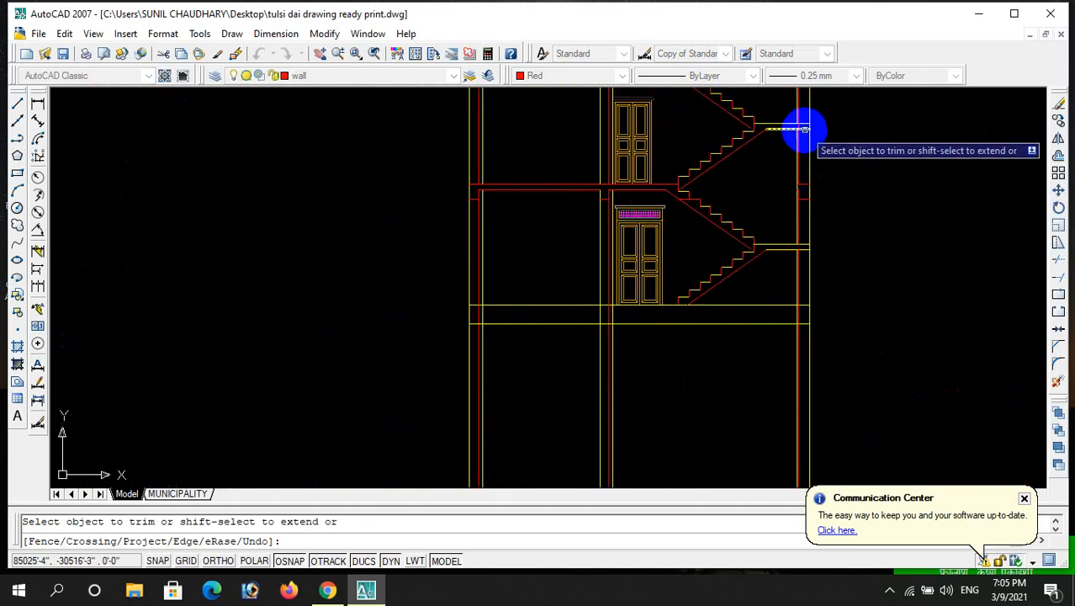
pyautogui.scroll(3, 799, 126)
pyautogui.scroll(-3, 776, 205)
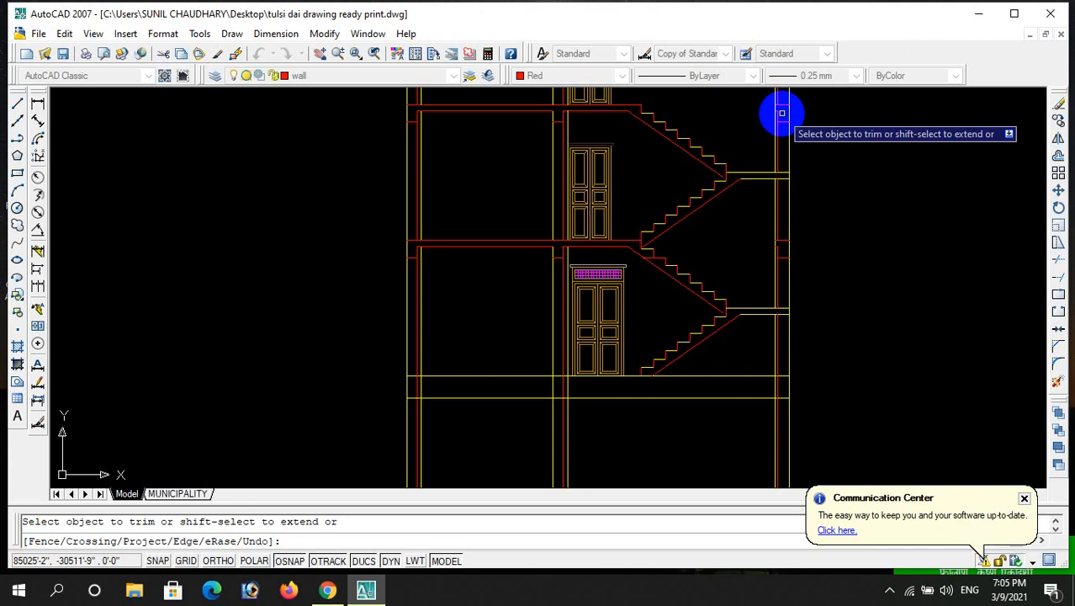
pyautogui.scroll(-3, 787, 173)
pyautogui.scroll(4, 799, 144)
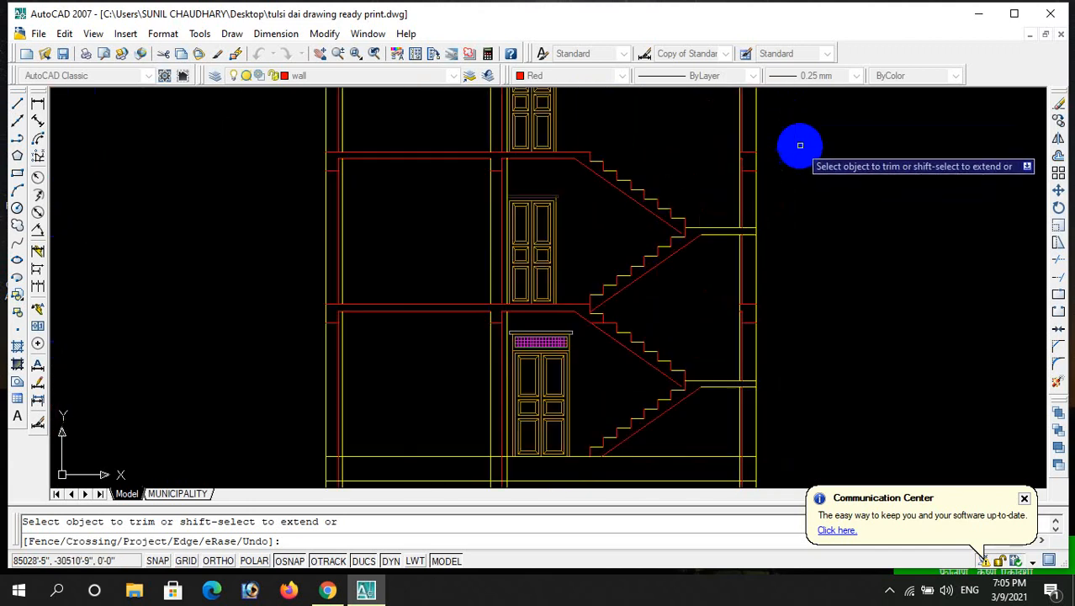
pyautogui.scroll(3, 736, 154)
pyautogui.scroll(-4, 732, 156)
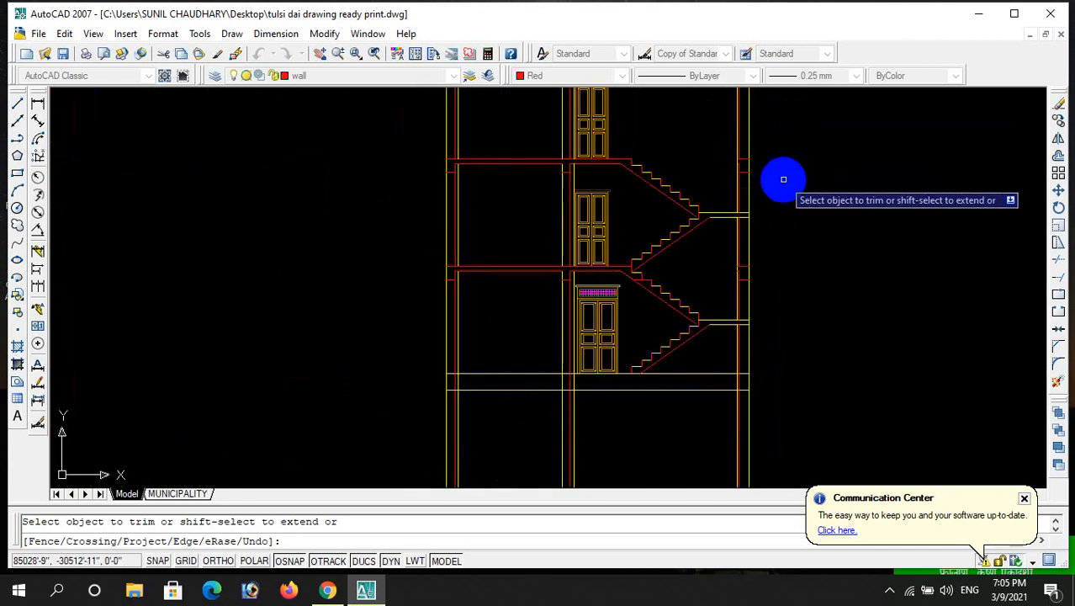
pyautogui.scroll(-3, 770, 182)
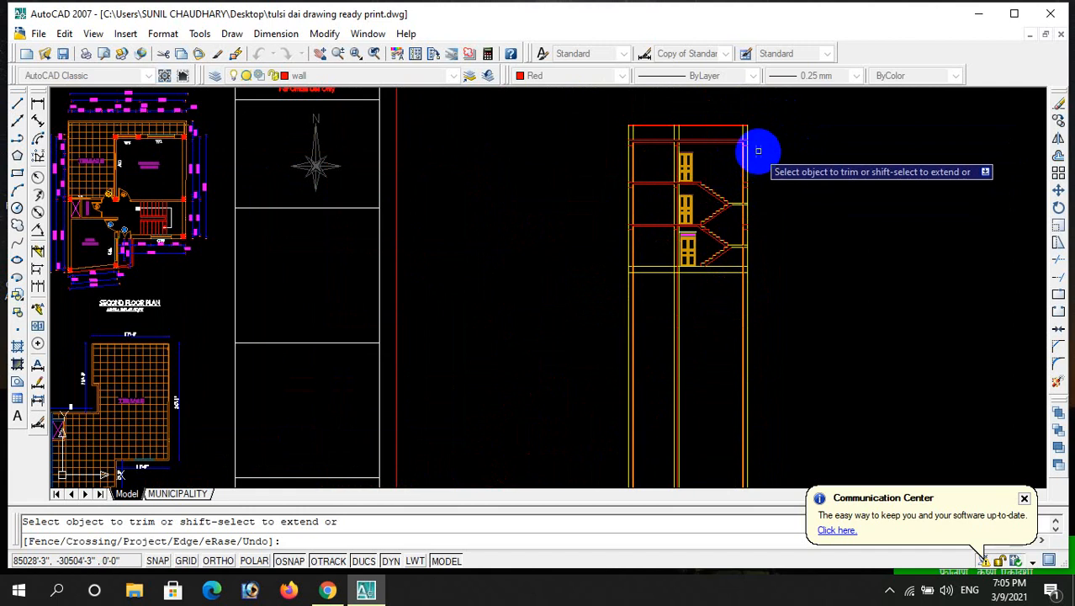
pyautogui.scroll(4, 759, 149)
pyautogui.press('Escape')
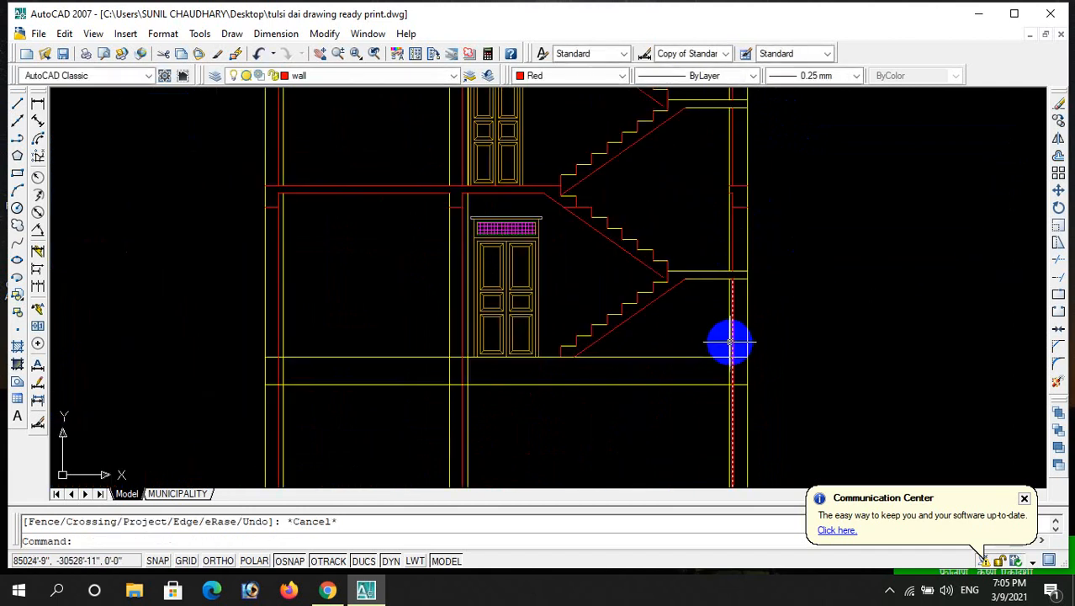
pyautogui.write('h')
pyautogui.press('Return')
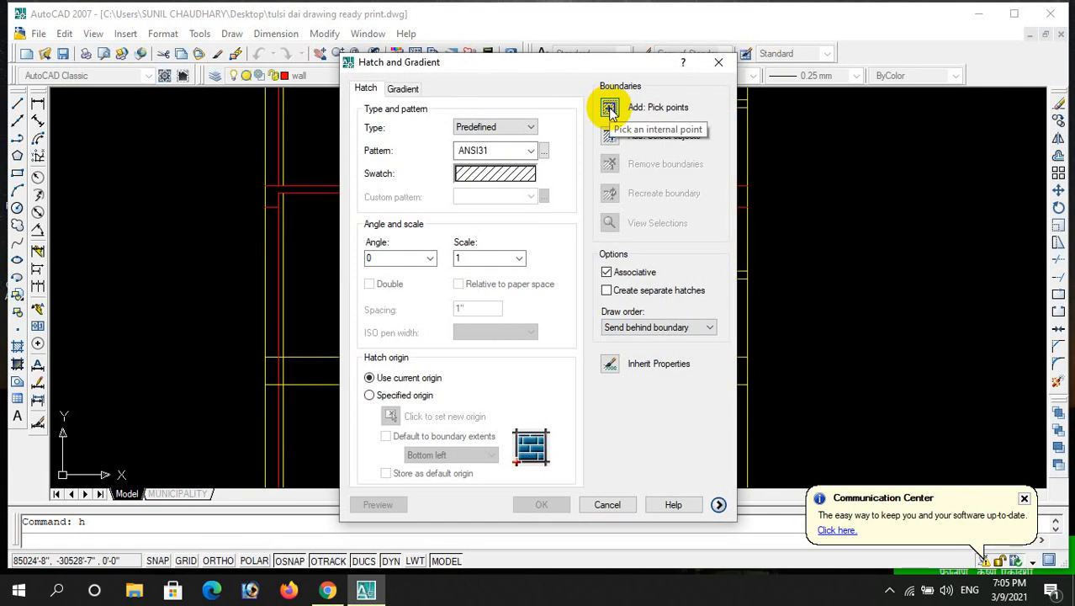
pyautogui.click(610, 109)
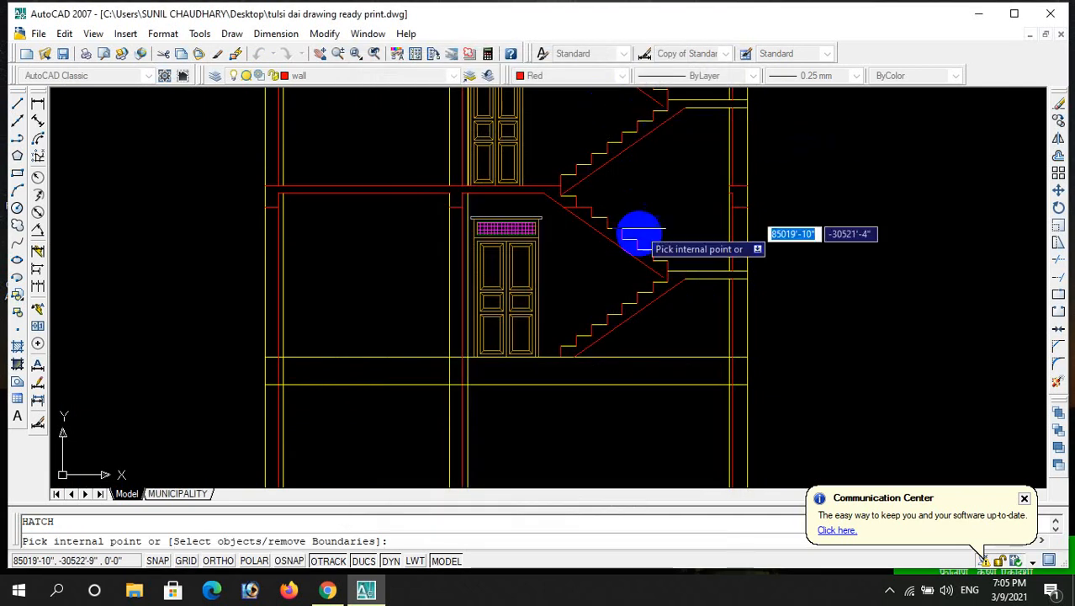
pyautogui.scroll(3, 635, 299)
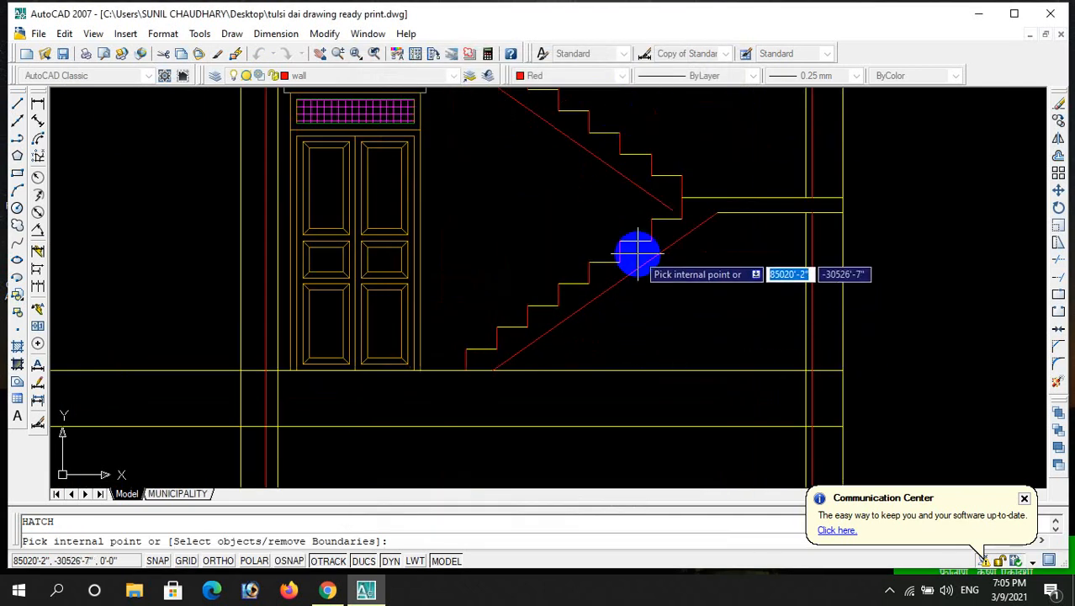
pyautogui.scroll(-4, 644, 278)
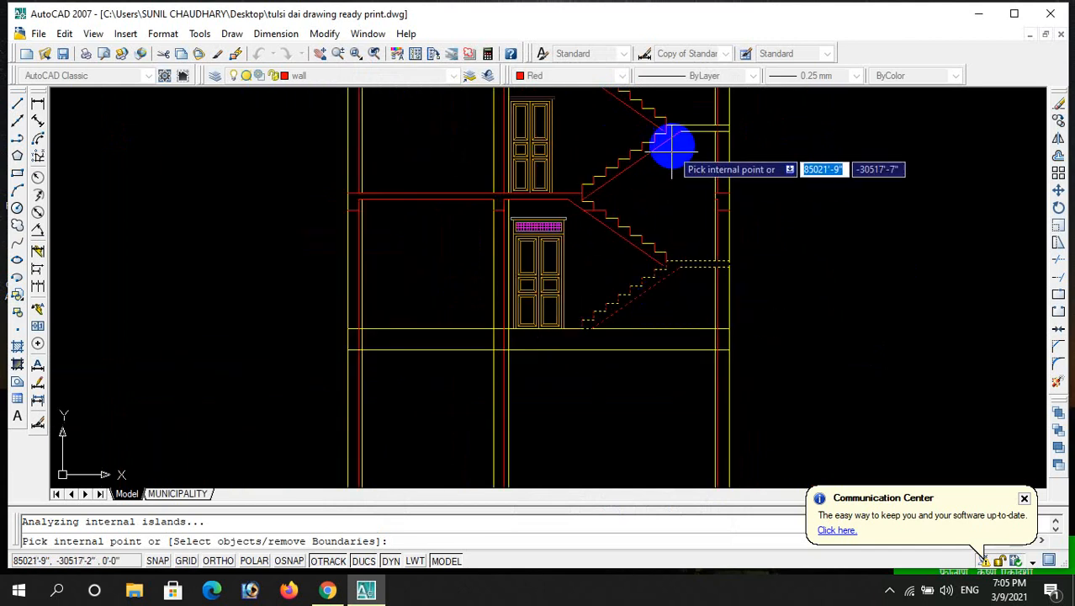
pyautogui.scroll(4, 671, 130)
pyautogui.scroll(-5, 674, 209)
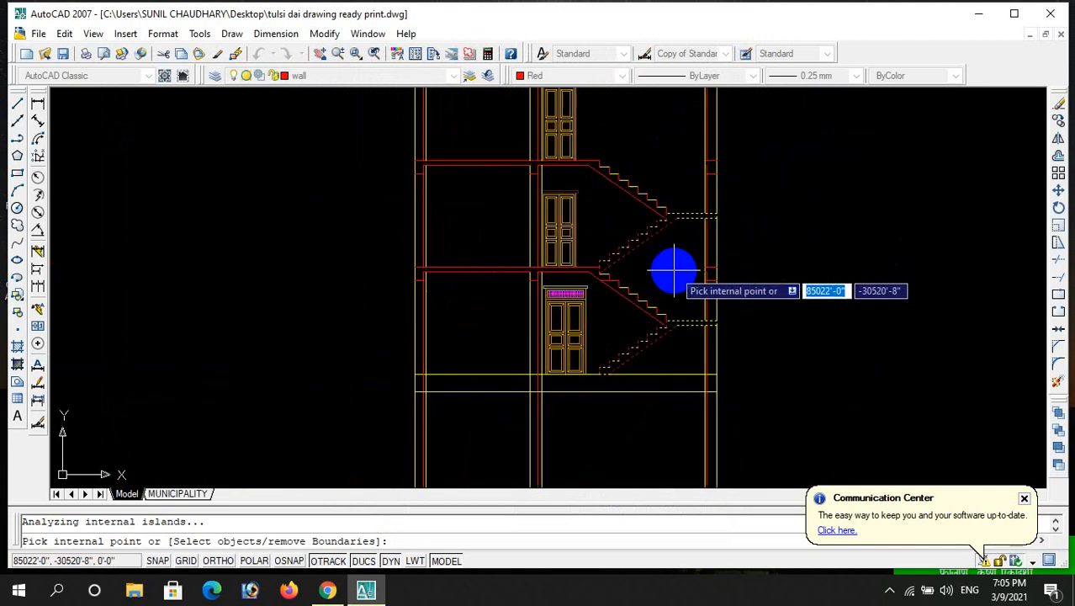
pyautogui.scroll(4, 523, 281)
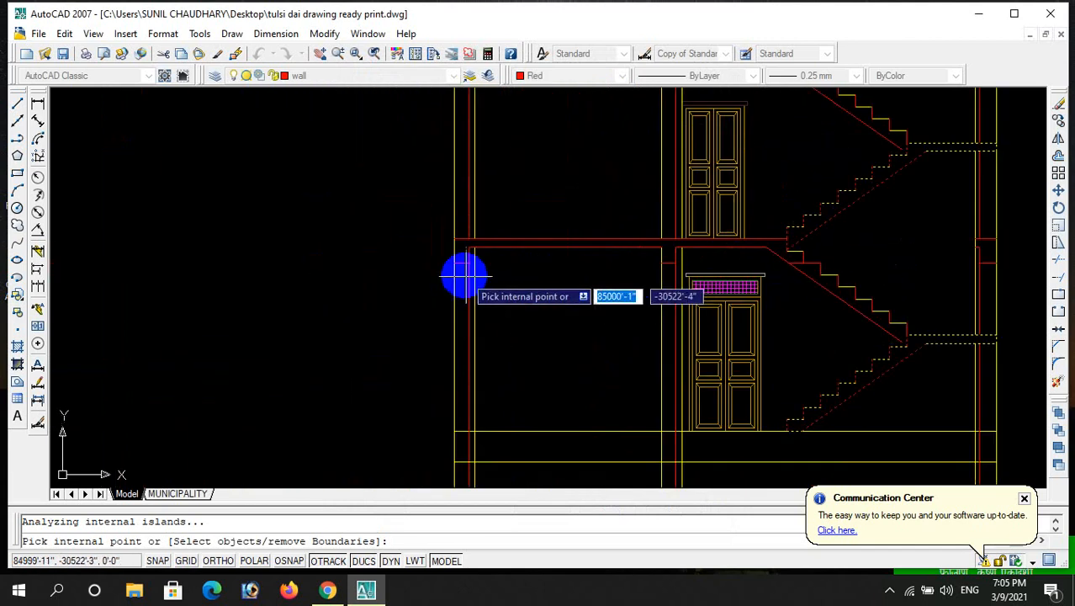
pyautogui.scroll(-1, 571, 318)
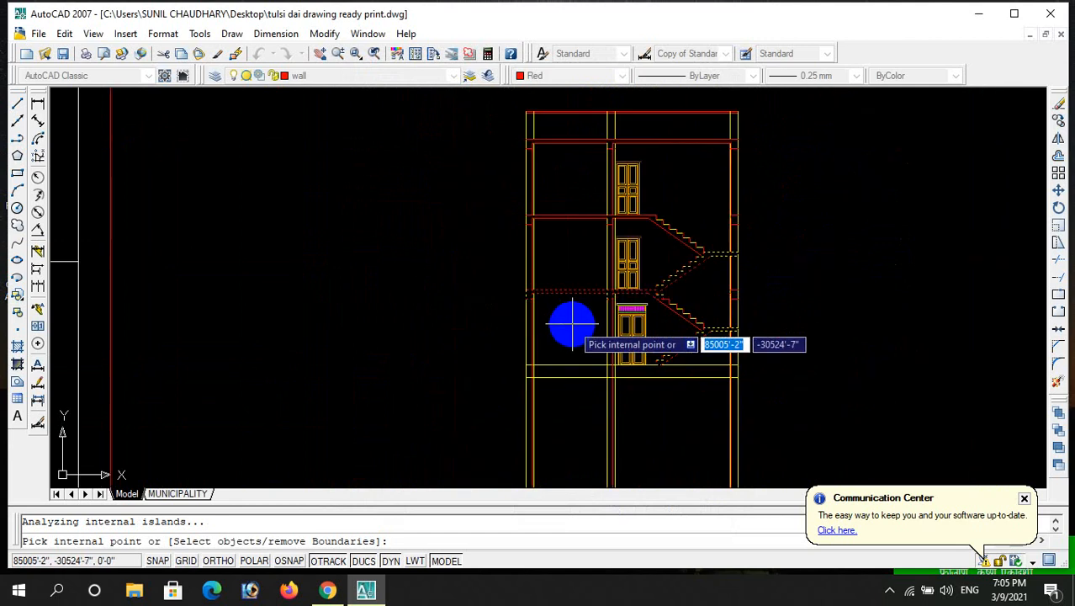
pyautogui.scroll(2, 629, 311)
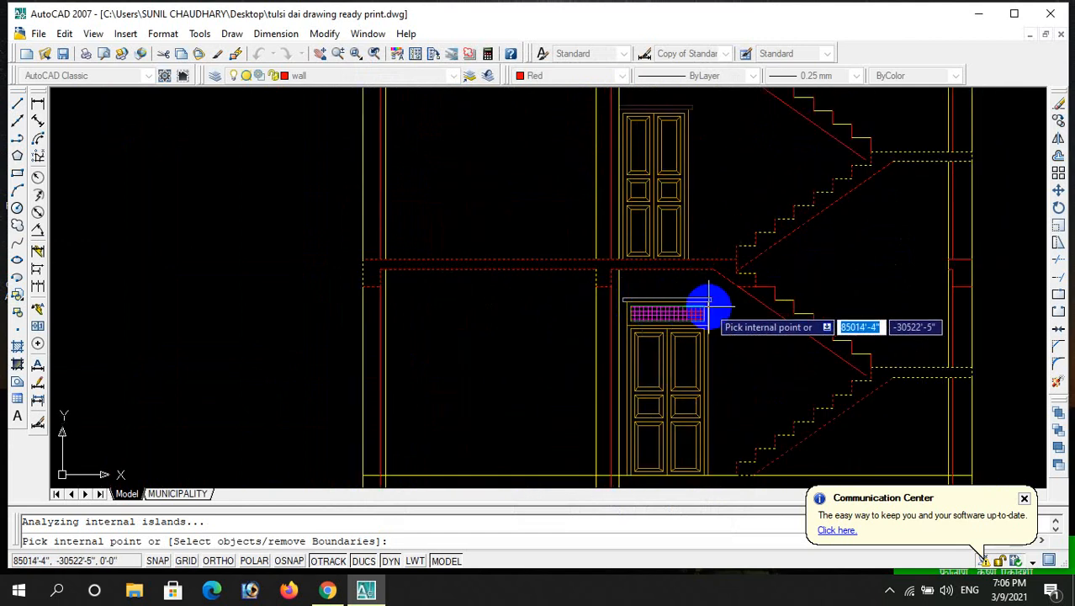
pyautogui.press('Escape')
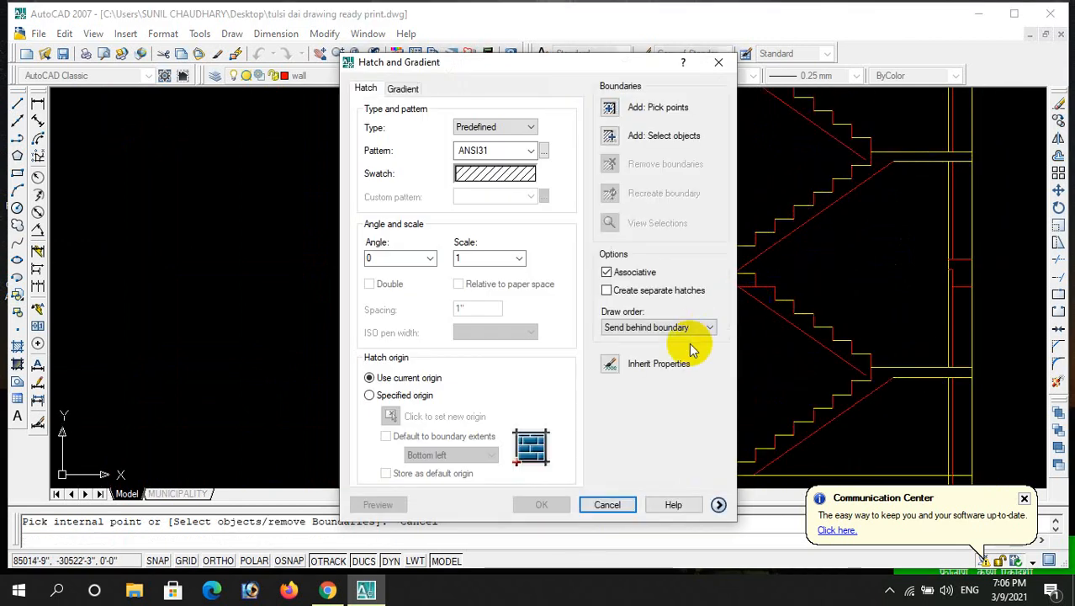
pyautogui.press('Escape')
# - Shorten the red tread line beside the lowest floor slab so it ends at the riser instead of the stair's sloping underside
pyautogui.scroll(3, 720, 324)
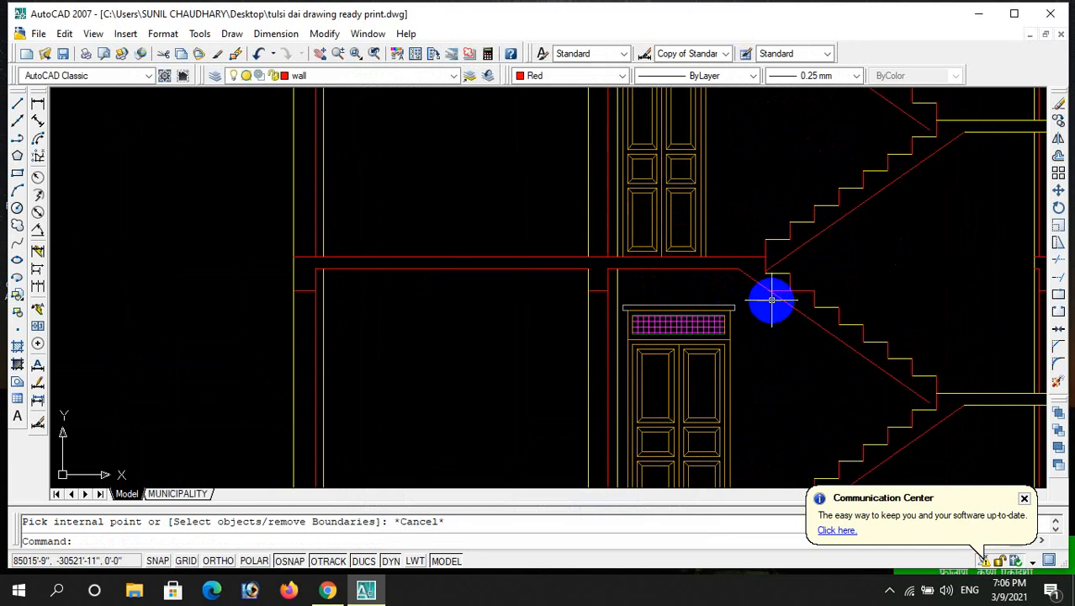
pyautogui.scroll(5, 773, 294)
pyautogui.click(775, 286)
pyautogui.click(737, 283)
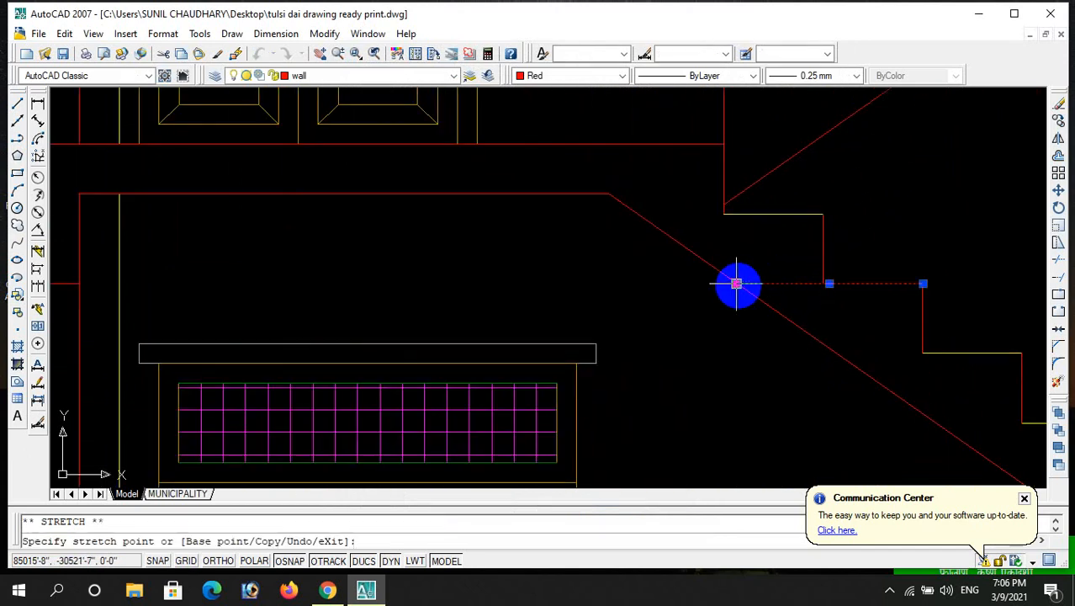
pyautogui.press('Escape')
pyautogui.press('Escape')
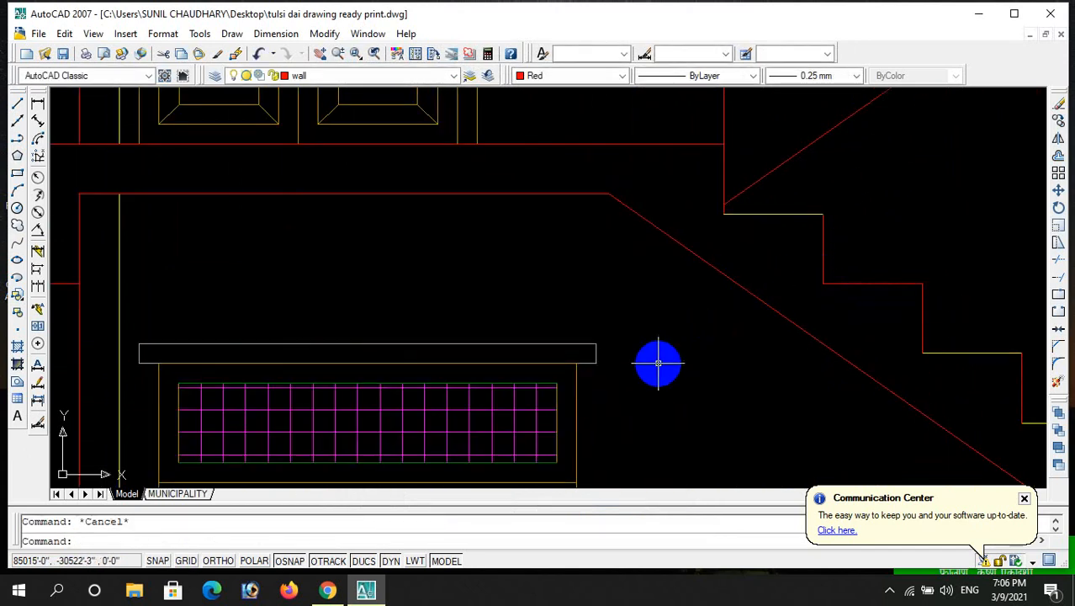
# - Extend the underside line of the lowest floor slab to the vertical riser line at the top of the stair
pyautogui.write('ex')
pyautogui.press('Return')
pyautogui.press('Return')
pyautogui.click(577, 194)
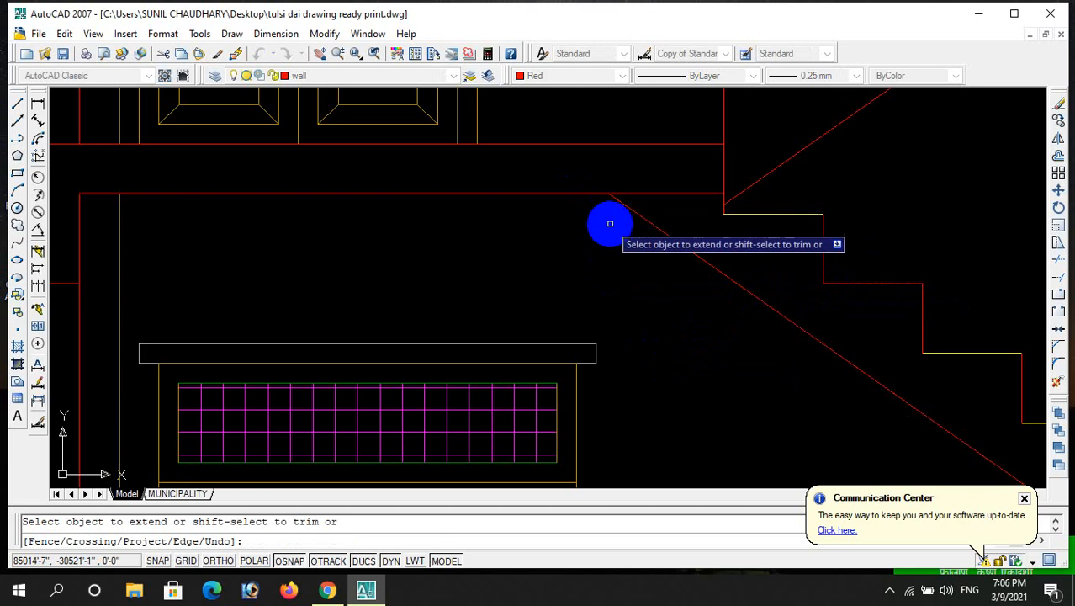
pyautogui.scroll(-5, 610, 223)
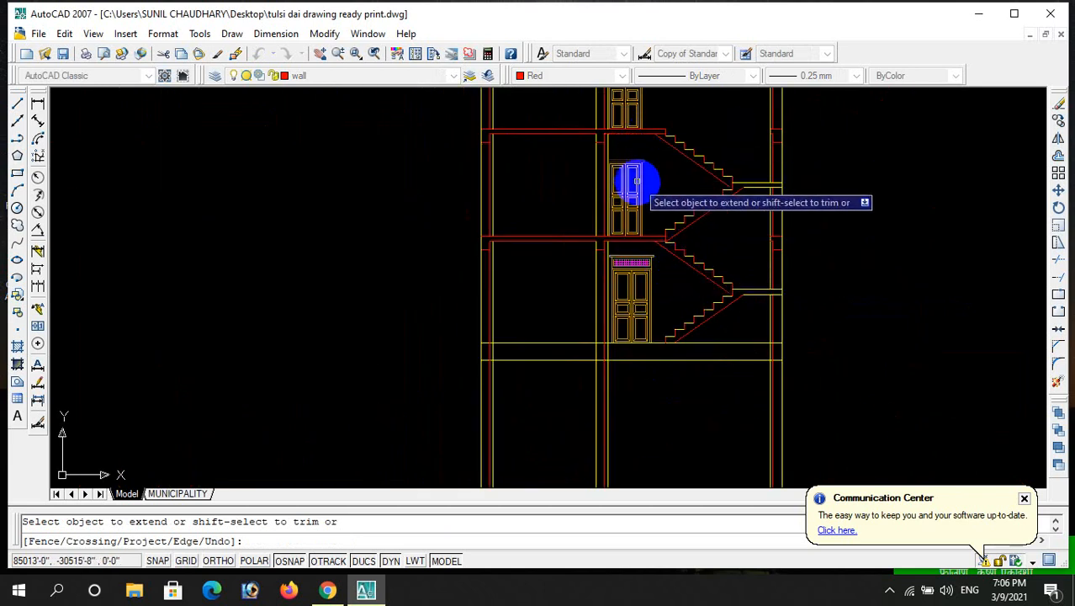
pyautogui.press('Escape')
# - Start a hatch and pick the areas inside the two lower cut stair flights and their landing slabs
pyautogui.write('h')
pyautogui.press('Return')
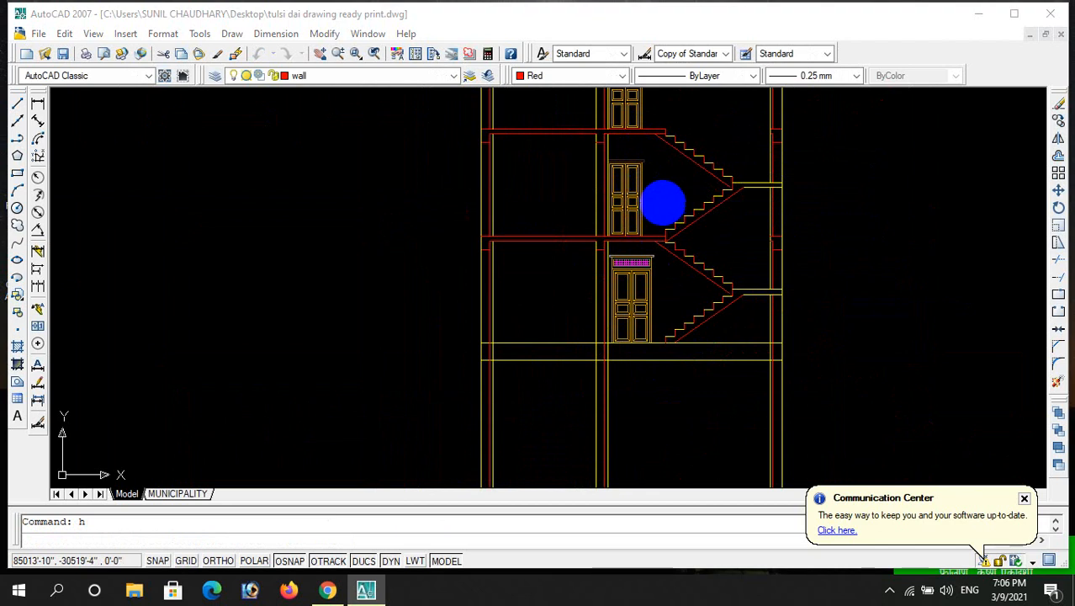
pyautogui.click(609, 112)
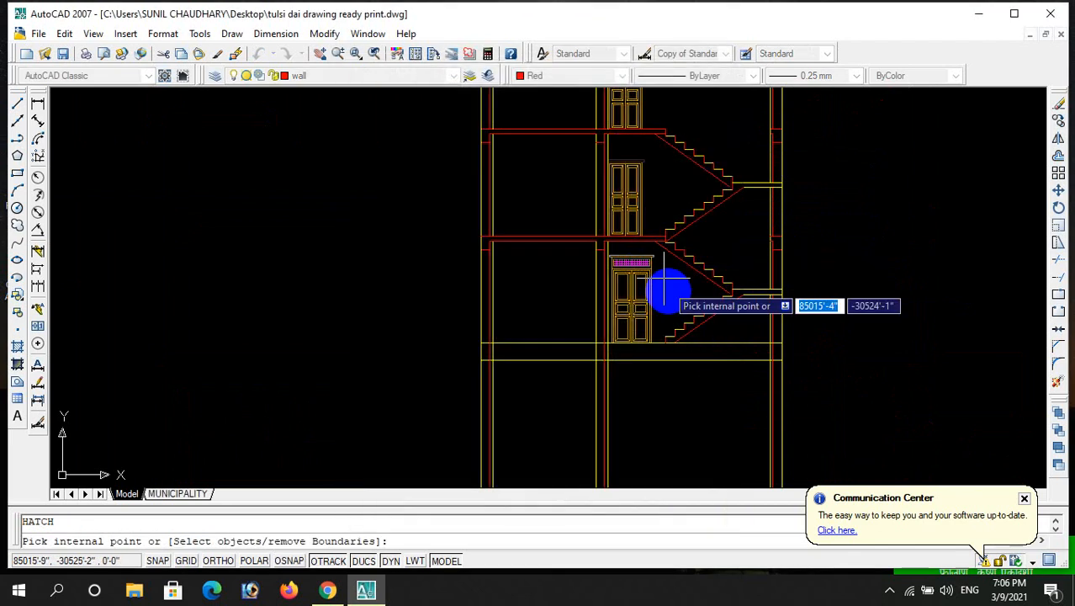
pyautogui.scroll(2, 677, 341)
pyautogui.click(691, 319)
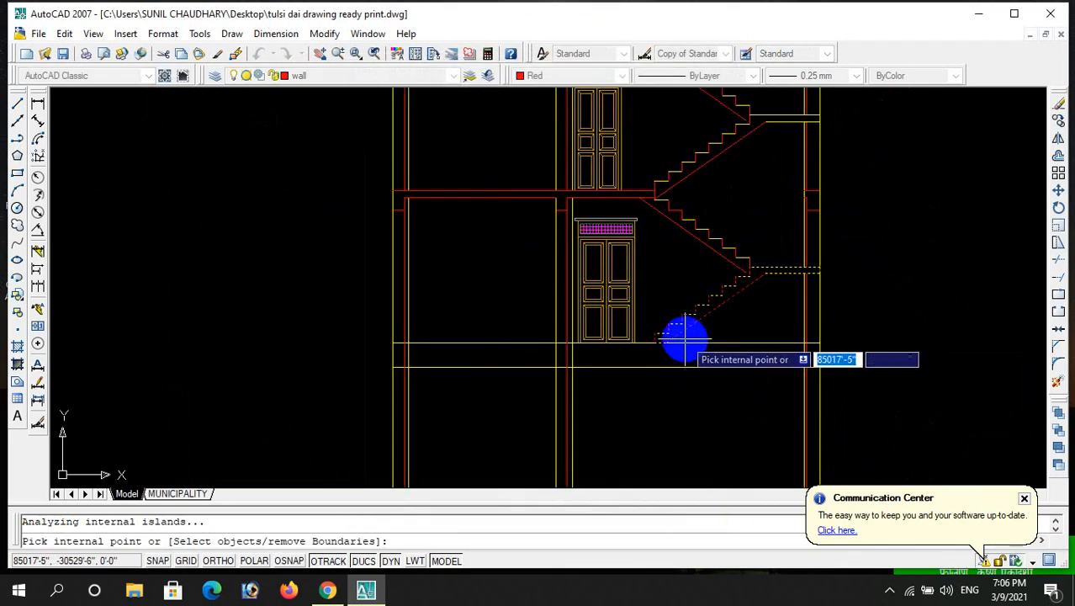
pyautogui.scroll(3, 696, 337)
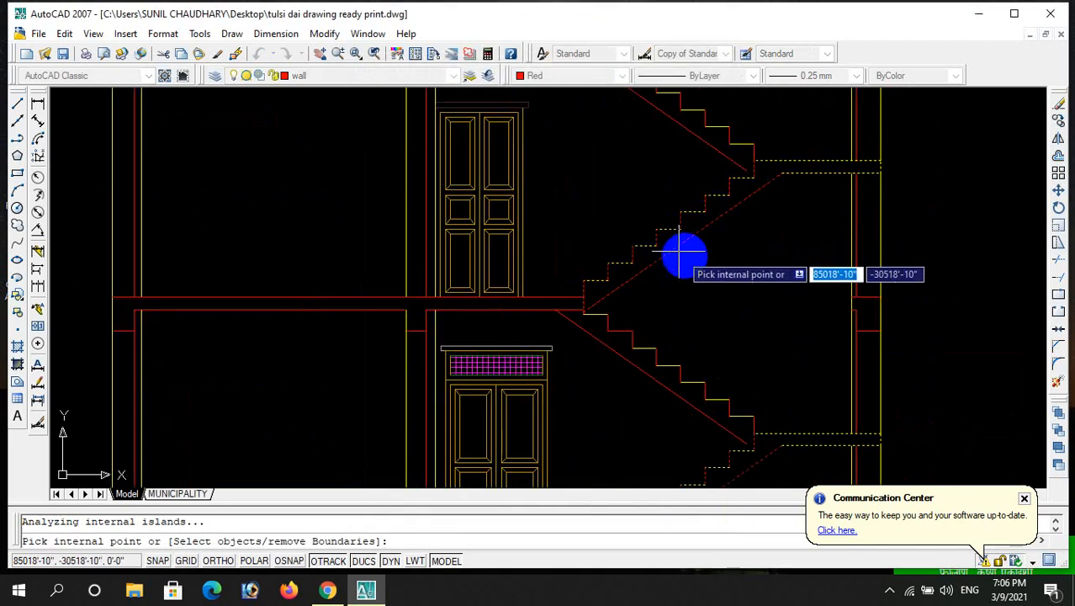
pyautogui.scroll(-2, 757, 278)
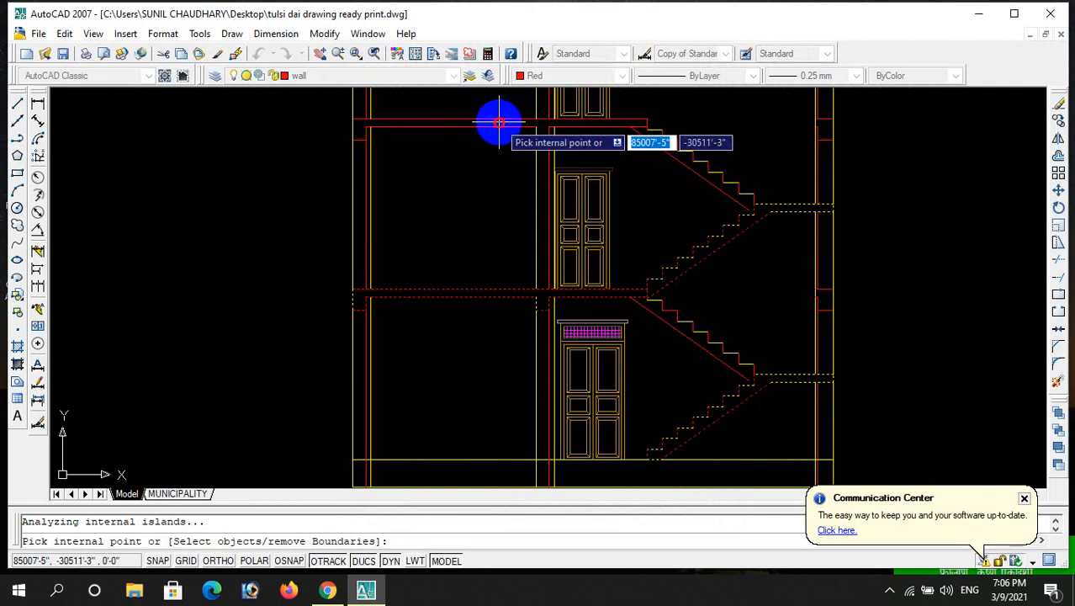
# - Add the floor slabs, roof slab and beam ends to the hatch areas and apply the ANSI31 pattern at scale 1
pyautogui.click(545, 200)
pyautogui.click(823, 130)
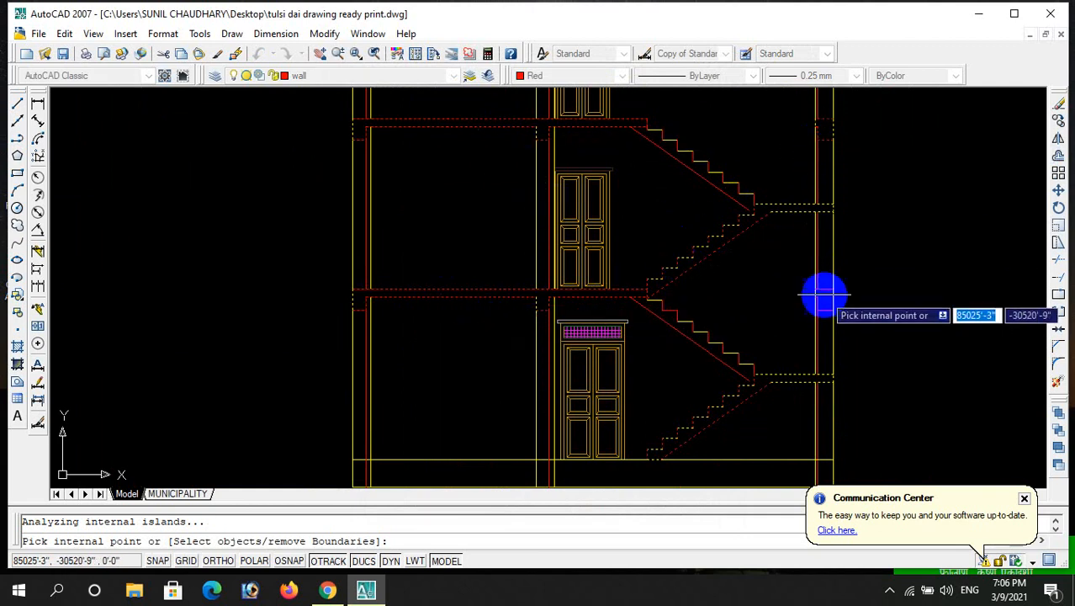
pyautogui.scroll(-3, 824, 296)
pyautogui.scroll(4, 720, 144)
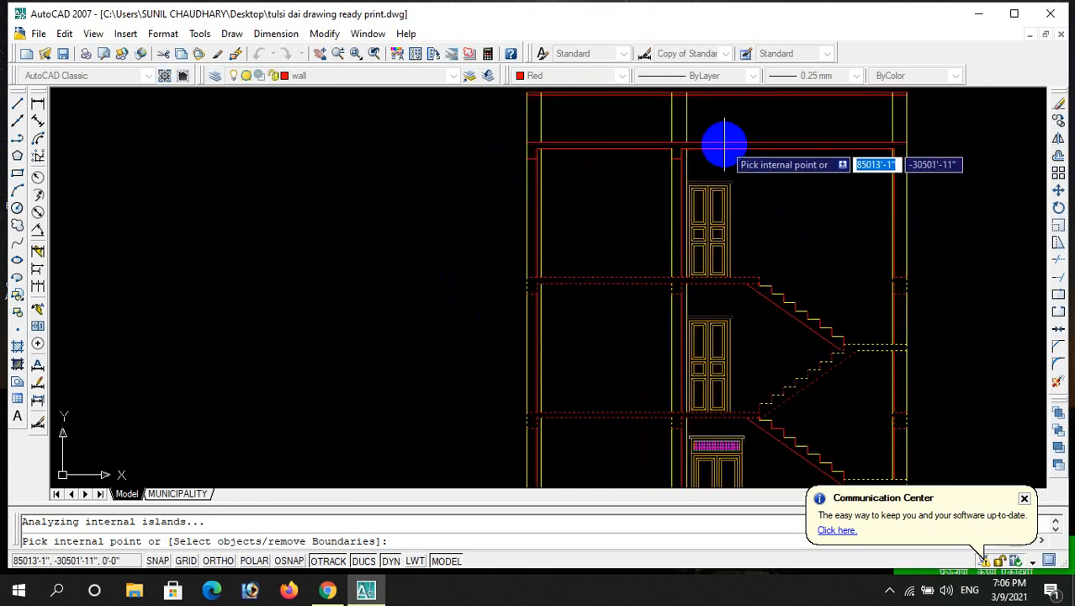
pyautogui.scroll(-3, 639, 178)
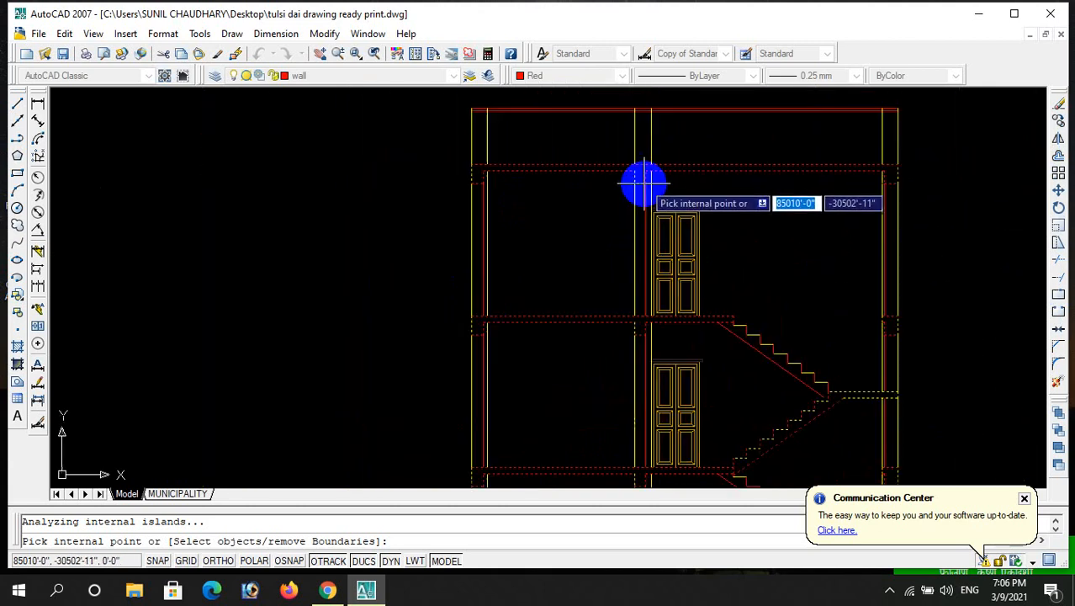
pyautogui.press('Return')
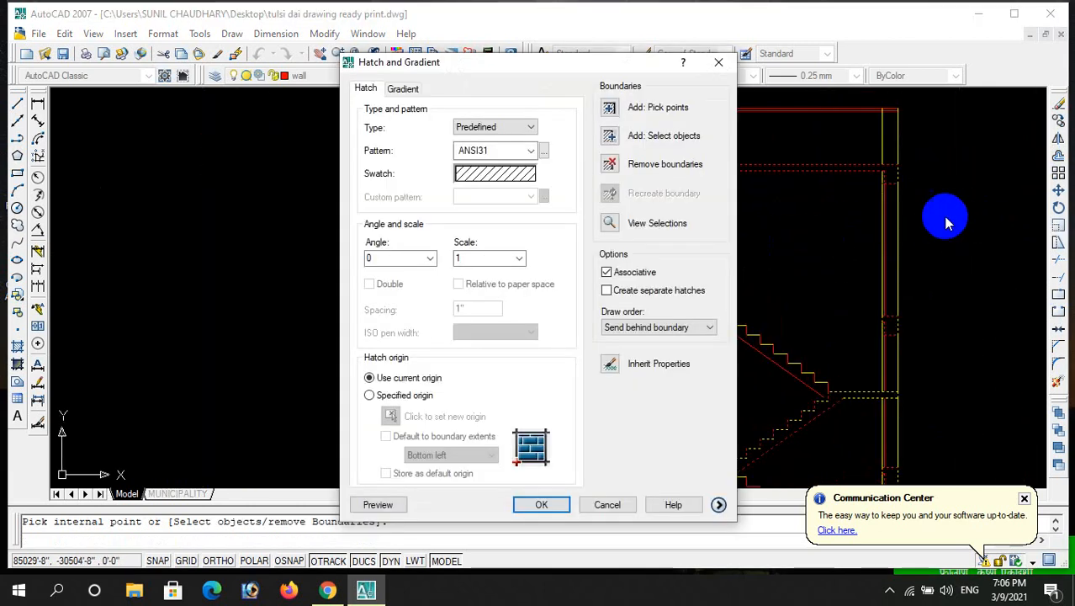
pyautogui.press('Return')
# - Examine the hatched slabs and stair flights of the section and the long wall lines running below the ground lines
pyautogui.scroll(-2, 790, 228)
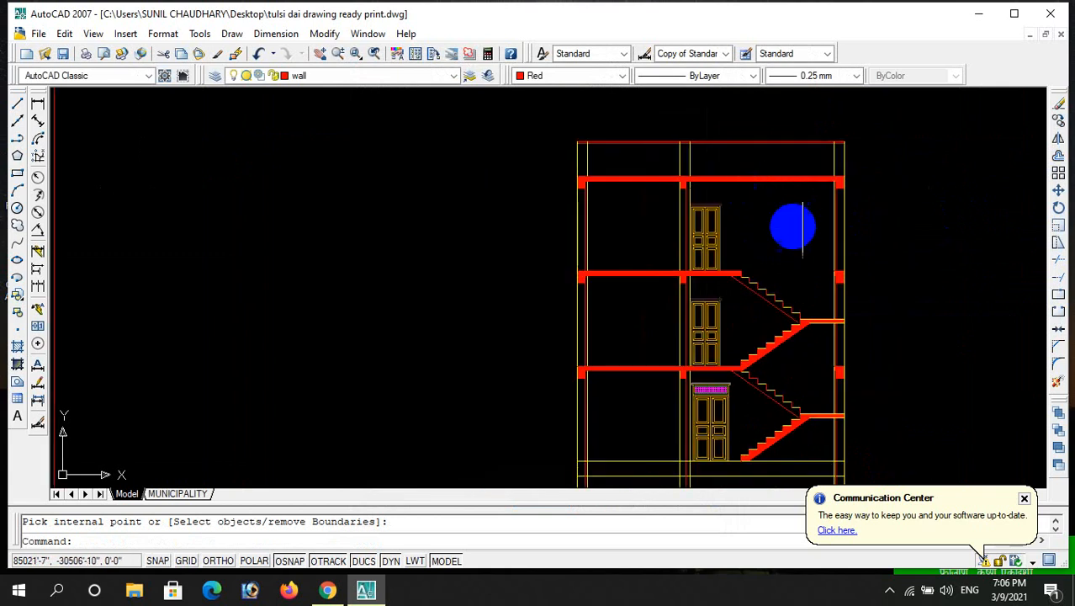
pyautogui.scroll(2, 779, 322)
pyautogui.scroll(1, 779, 322)
pyautogui.scroll(-3, 644, 230)
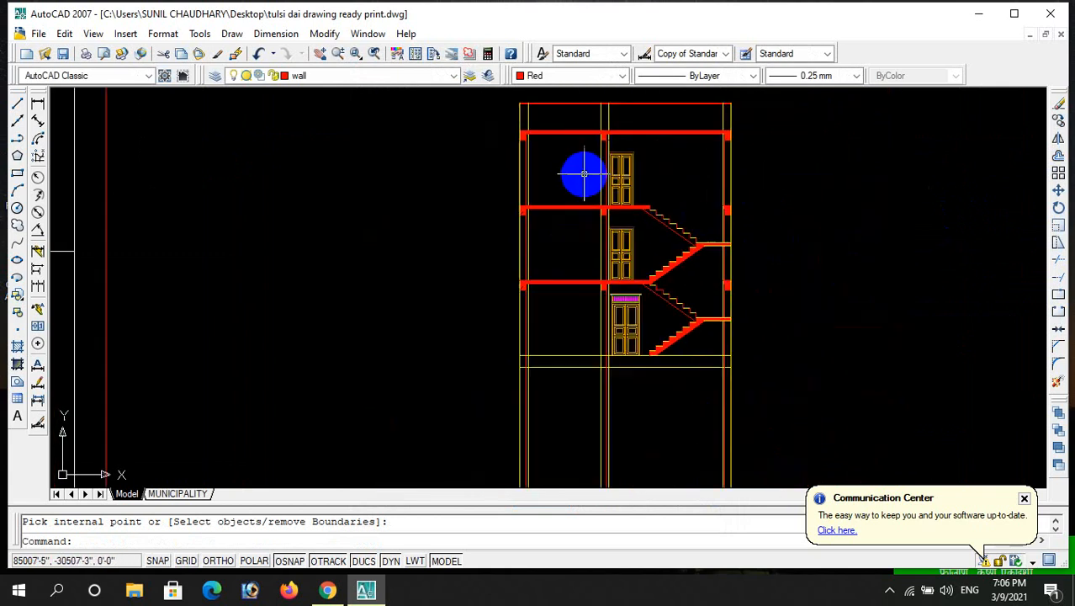
pyautogui.scroll(1, 589, 266)
pyautogui.scroll(-2, 588, 209)
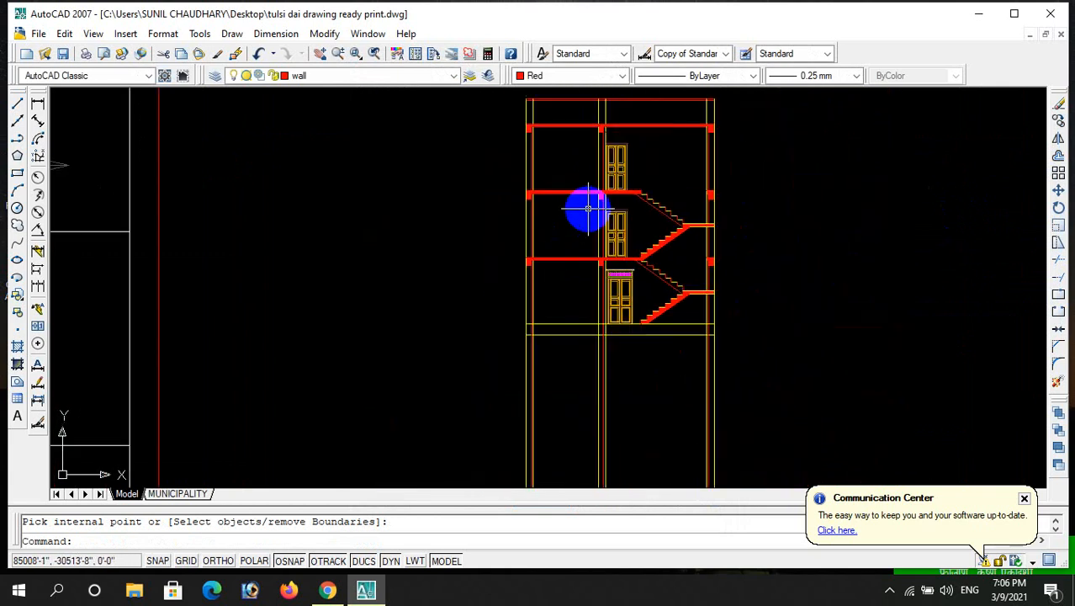
pyautogui.scroll(-2, 588, 251)
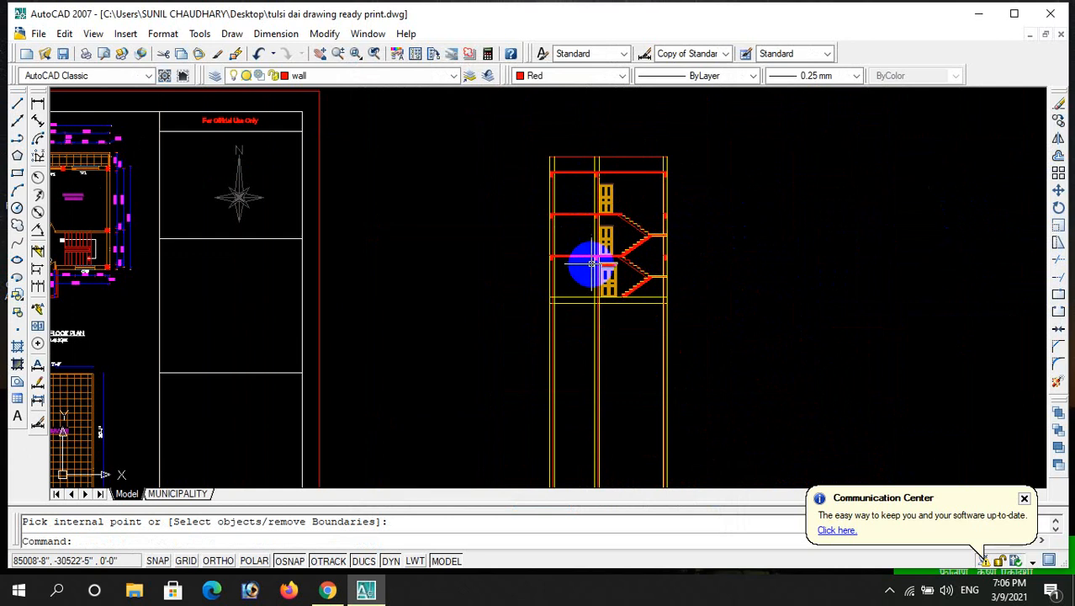
pyautogui.scroll(-3, 689, 220)
pyautogui.scroll(2, 688, 222)
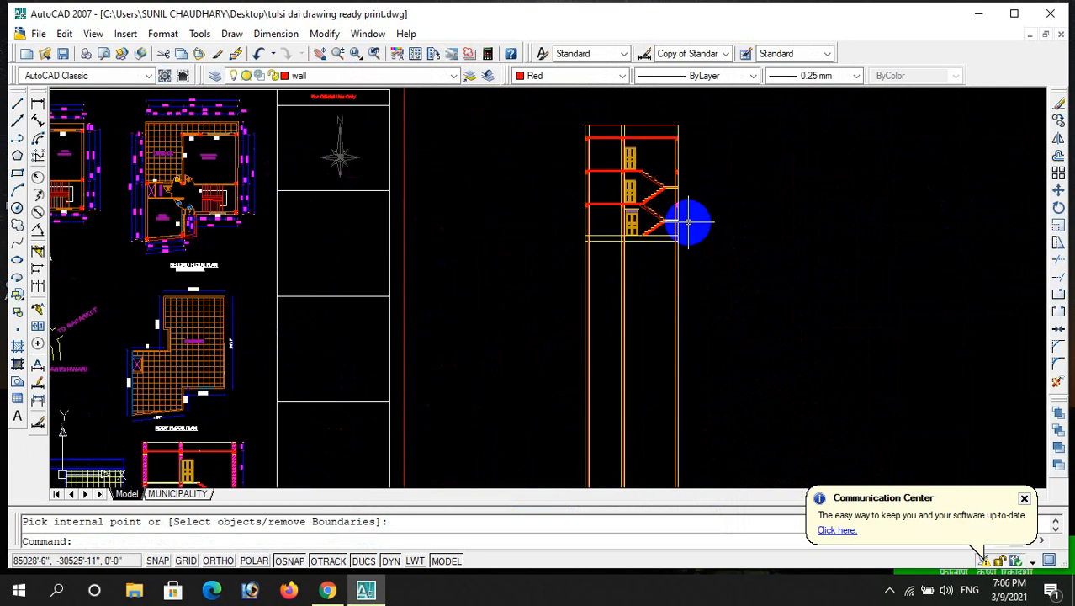
# - Trim all the vertical wall lines that run below the section's lower ground line
pyautogui.write('tr')
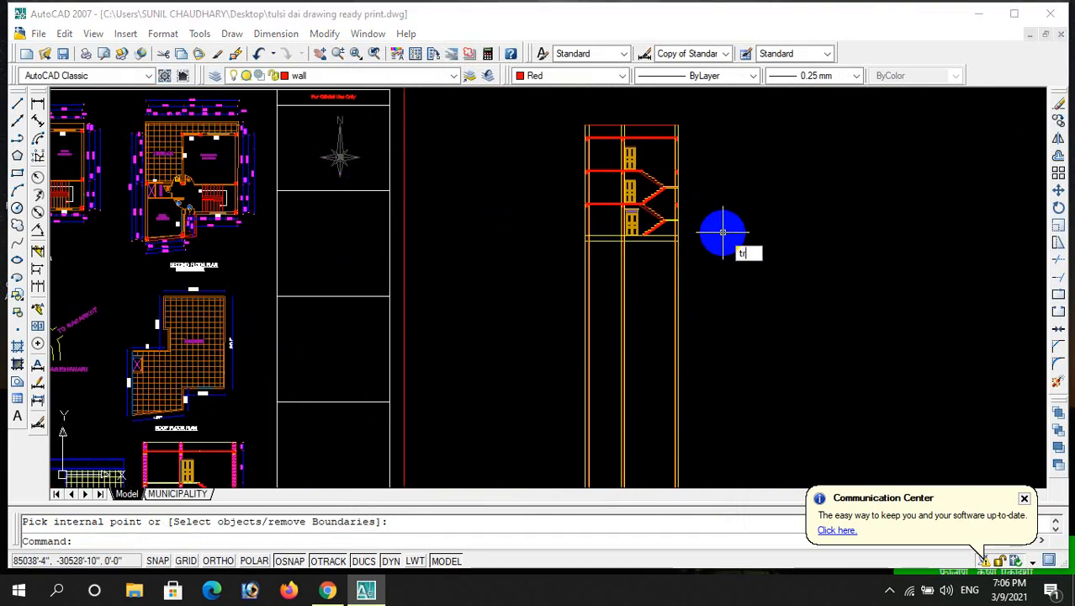
pyautogui.press('space')
pyautogui.press('space')
pyautogui.click(719, 289)
pyautogui.click(541, 263)
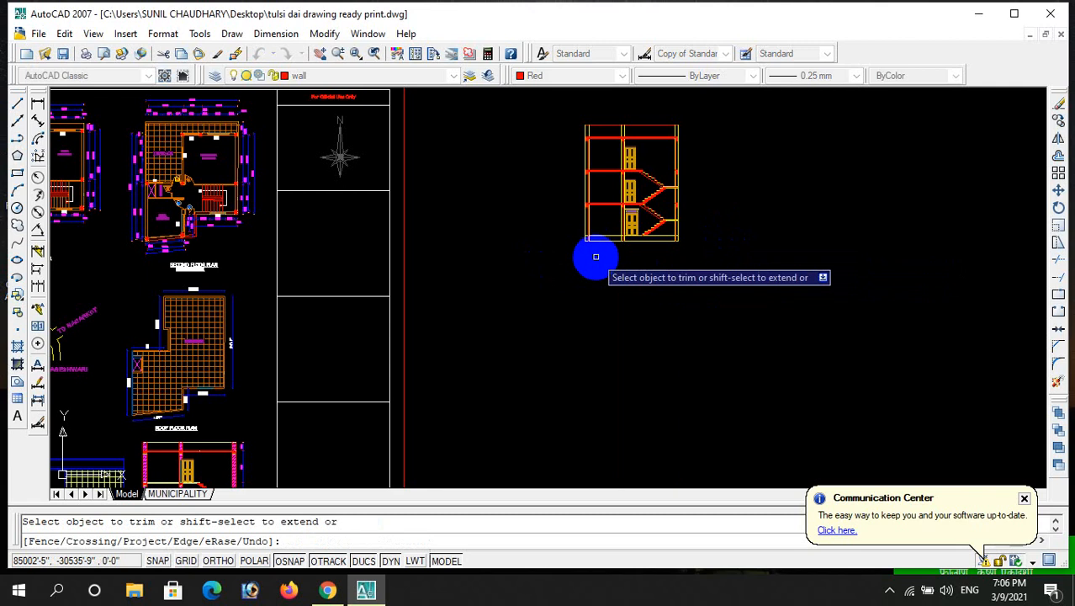
pyautogui.scroll(5, 594, 252)
pyautogui.scroll(-1, 593, 211)
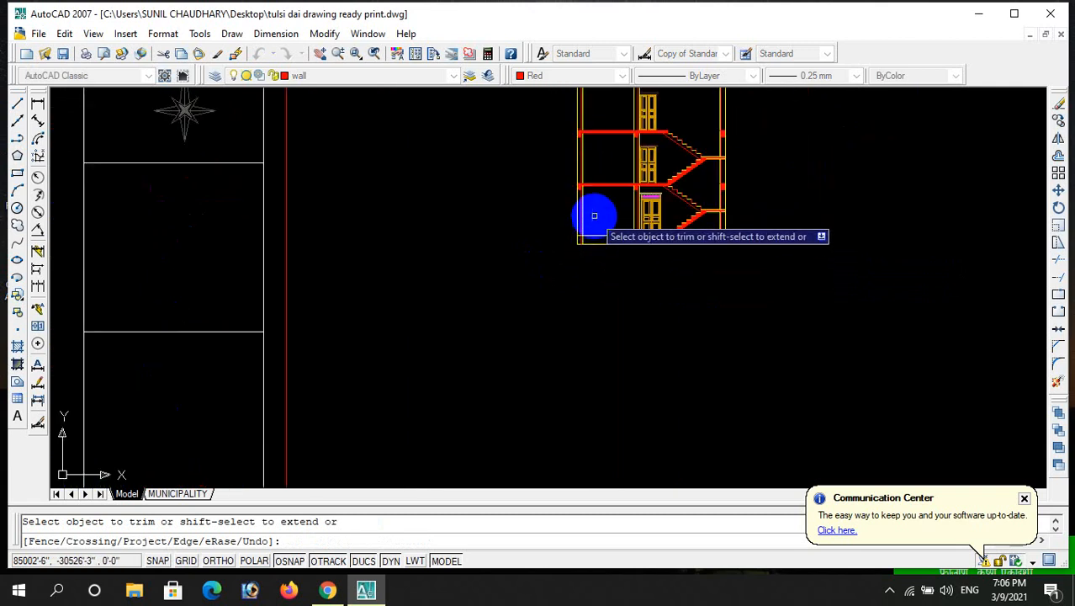
pyautogui.press('Escape')
# - Start another ANSI31 hatch and pick the areas between the left wall's outer line and red line on each storey
pyautogui.scroll(4, 576, 174)
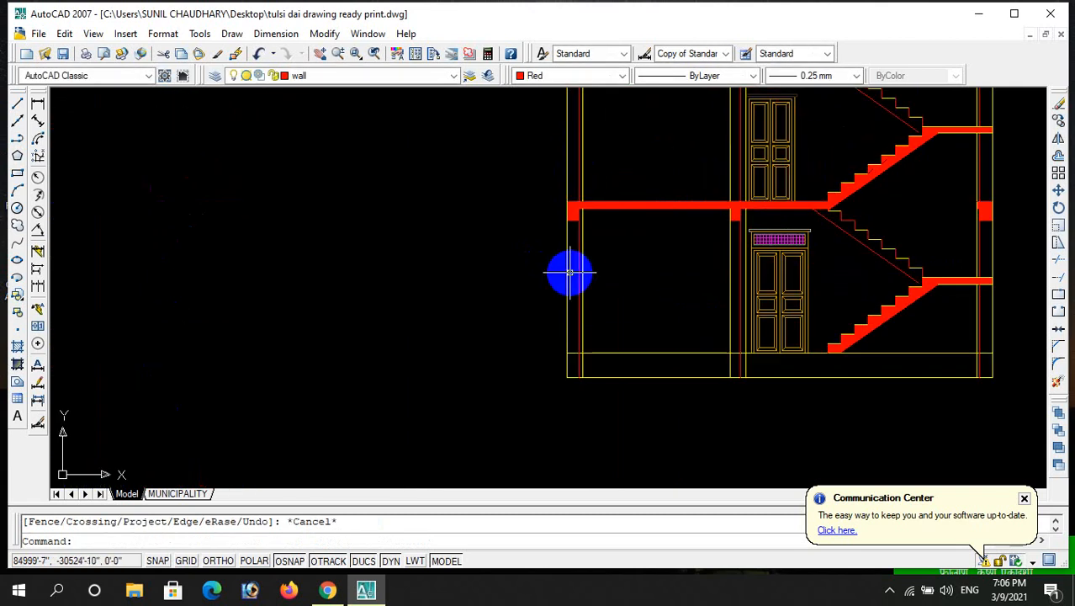
pyautogui.scroll(-4, 648, 202)
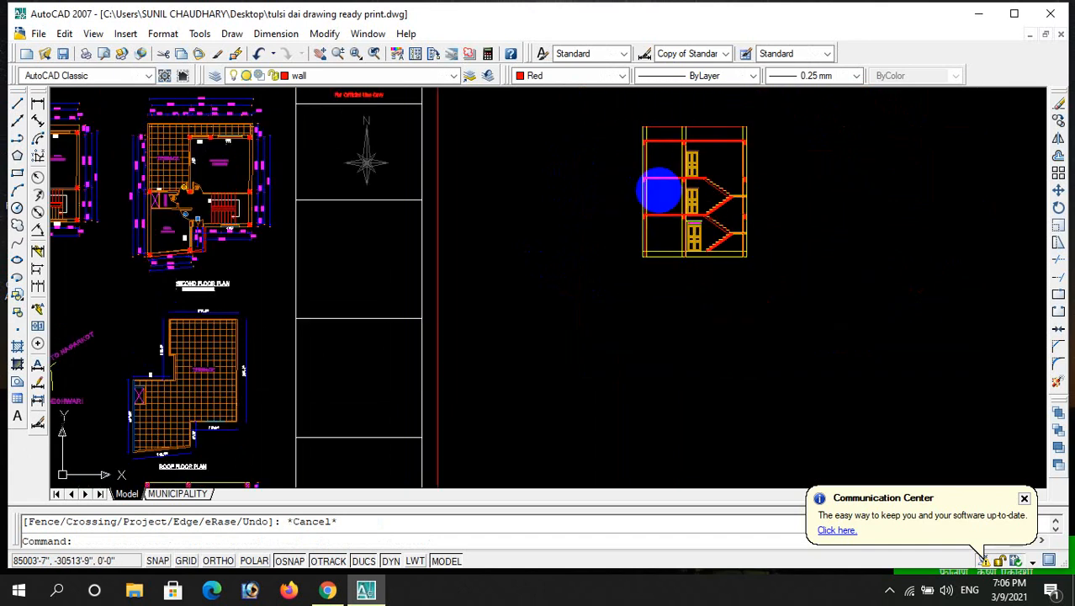
pyautogui.scroll(4, 656, 168)
pyautogui.write('h')
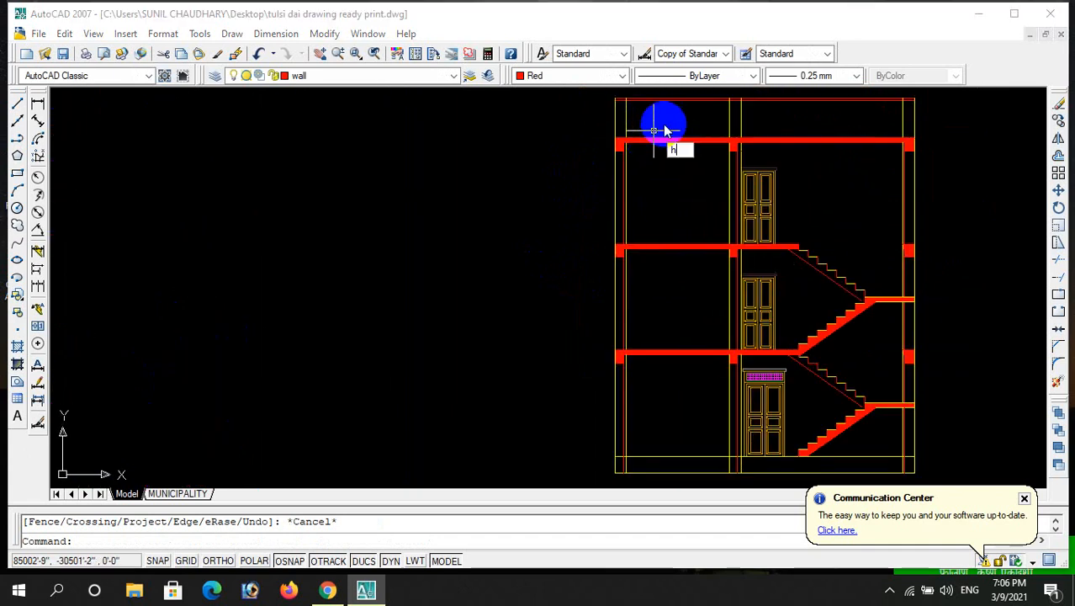
pyautogui.press('Return')
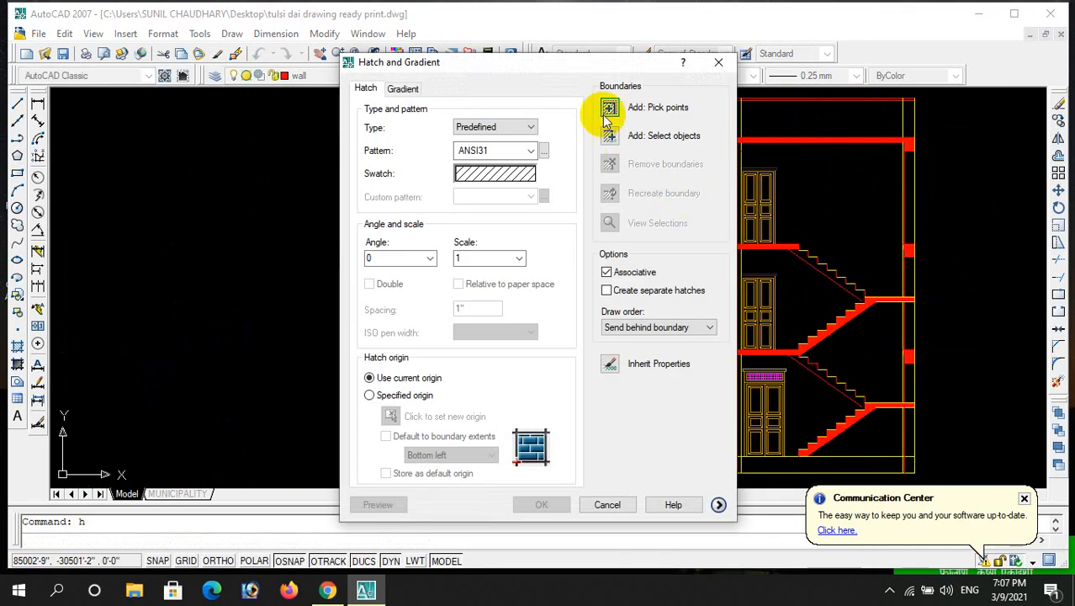
pyautogui.click(606, 111)
pyautogui.scroll(2, 619, 442)
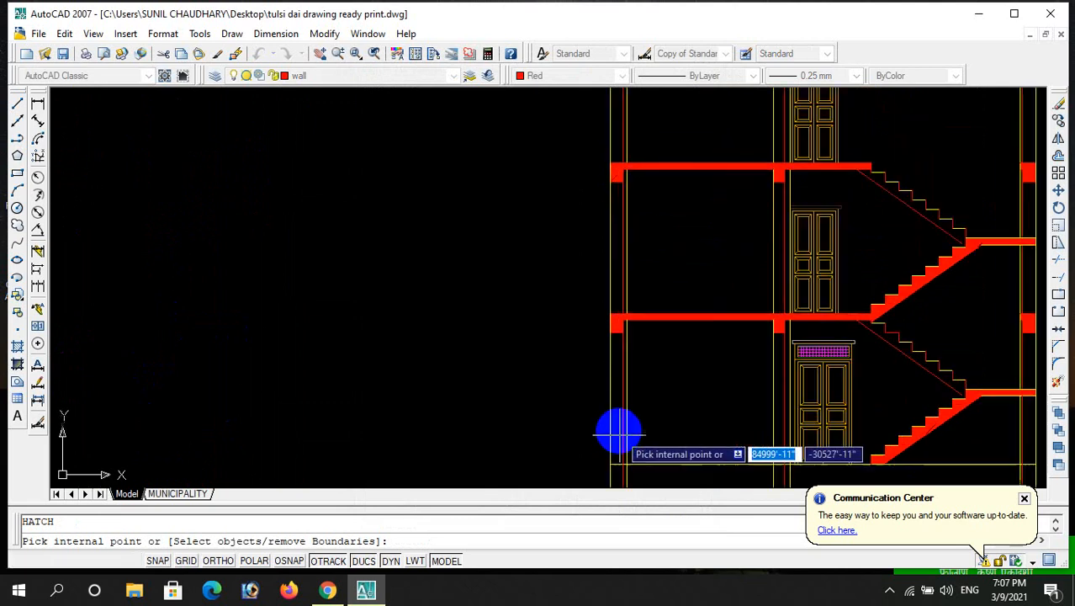
pyautogui.scroll(3, 619, 429)
pyautogui.click(616, 410)
pyautogui.scroll(-7, 617, 409)
pyautogui.scroll(5, 615, 334)
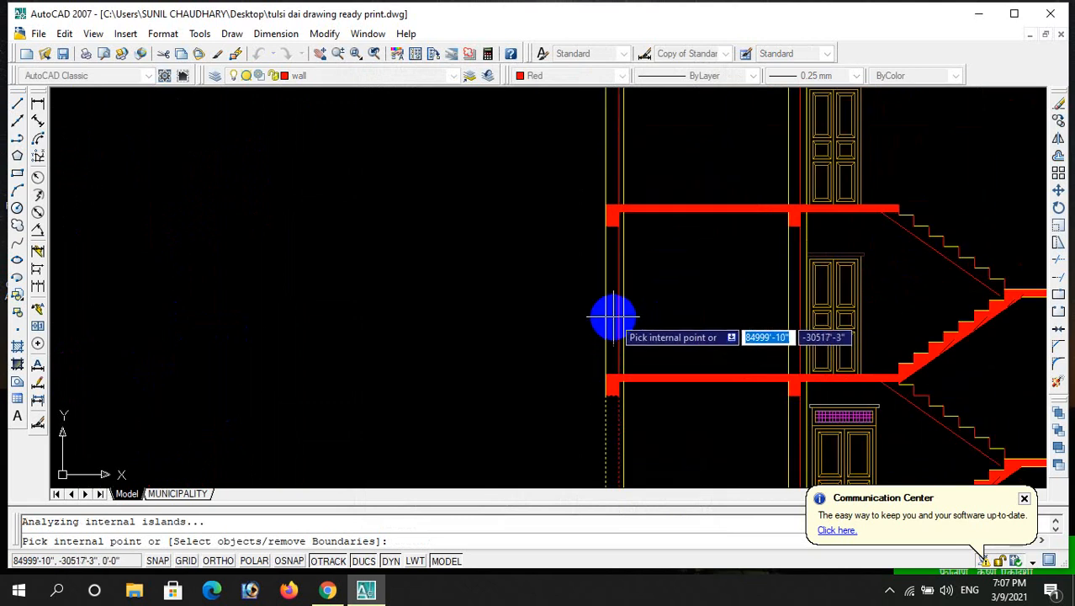
pyautogui.scroll(-3, 614, 353)
pyautogui.scroll(4, 594, 252)
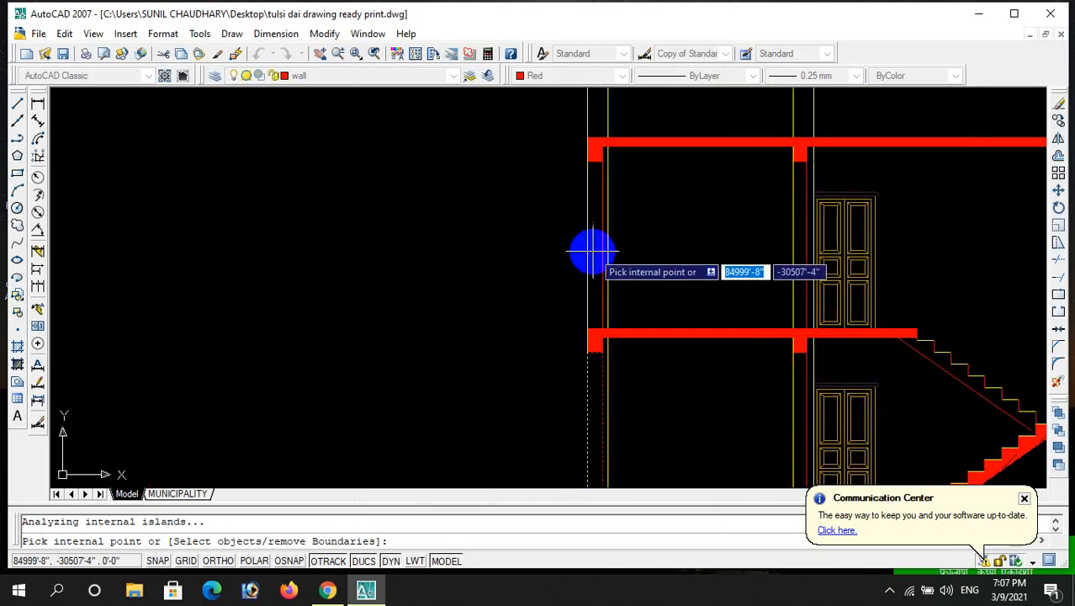
pyautogui.scroll(-2, 598, 275)
pyautogui.scroll(3, 954, 248)
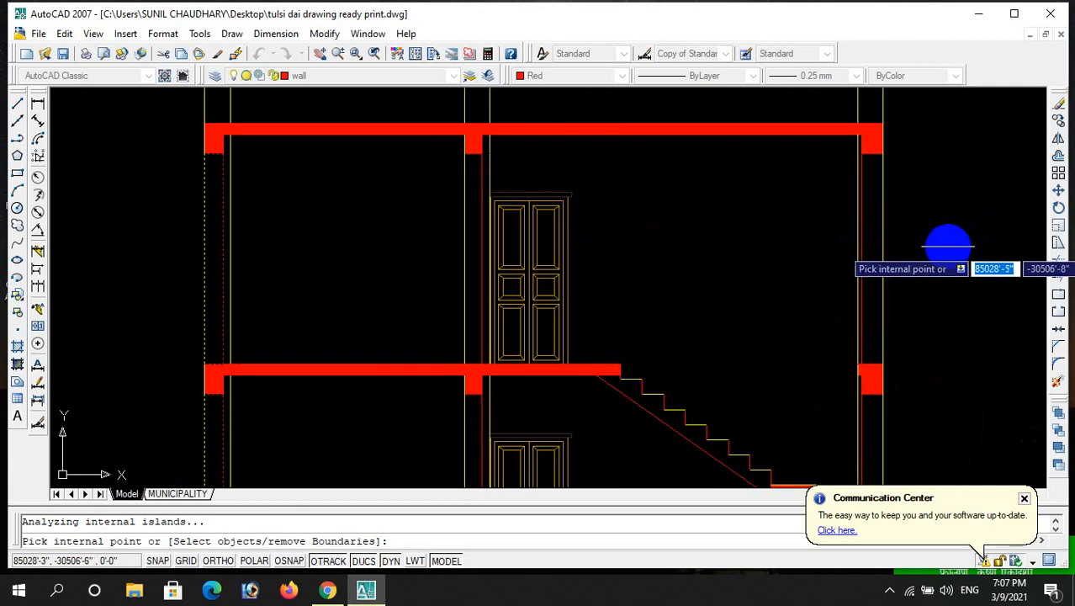
# - Add the right wall's outer strips and both wall bases between the ground lines to the hatch areas and apply the hatch
pyautogui.scroll(-4, 864, 281)
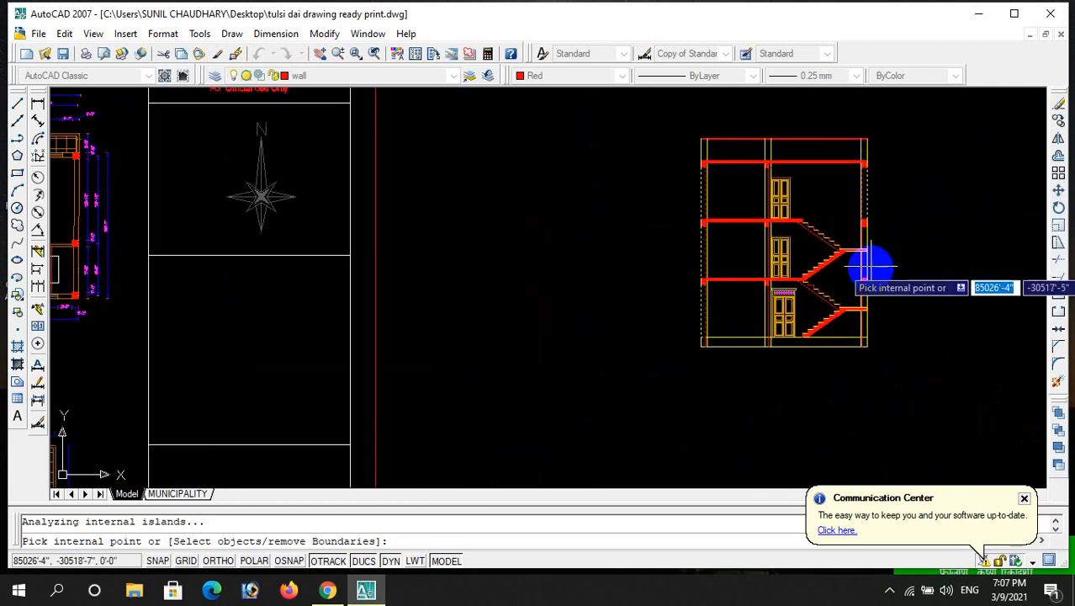
pyautogui.scroll(2, 864, 240)
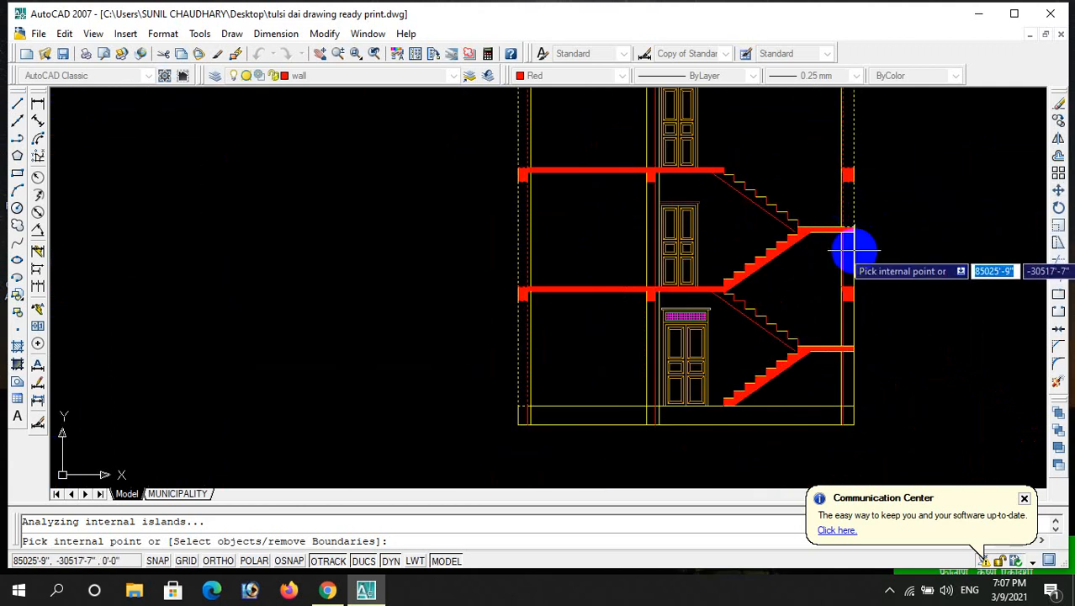
pyautogui.scroll(3, 859, 351)
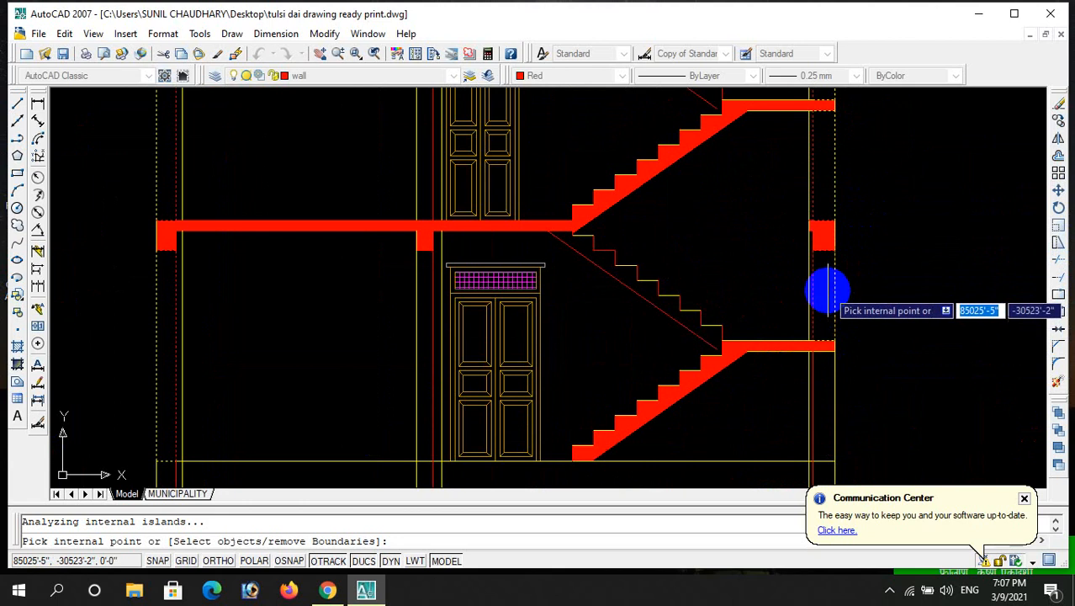
pyautogui.scroll(-2, 828, 288)
pyautogui.scroll(3, 823, 337)
pyautogui.scroll(-4, 804, 360)
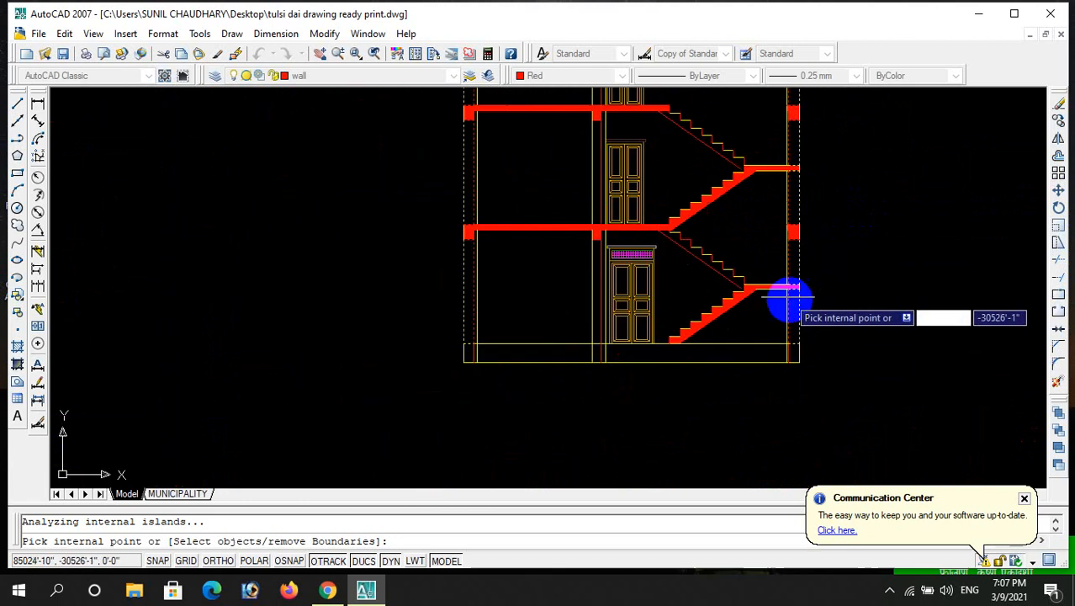
pyautogui.scroll(3, 449, 361)
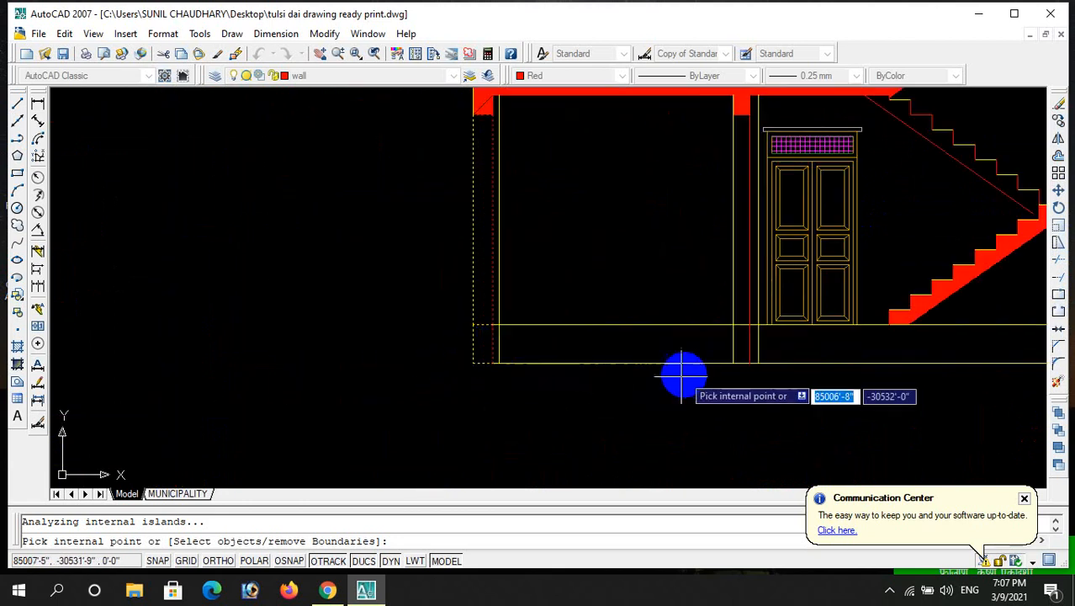
pyautogui.scroll(-2, 706, 357)
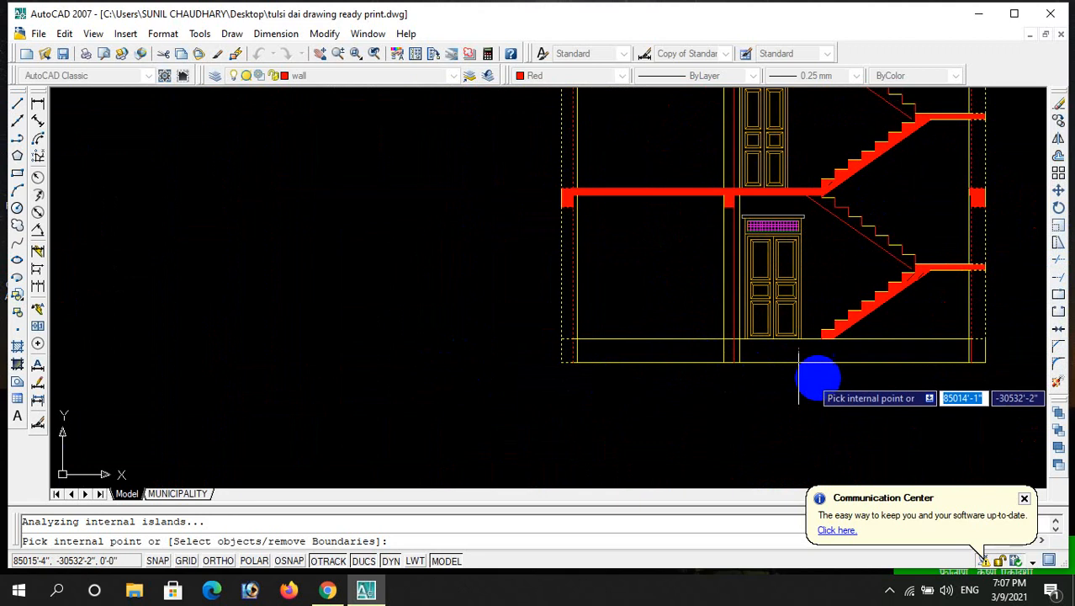
pyautogui.scroll(-2, 804, 377)
pyautogui.scroll(3, 884, 370)
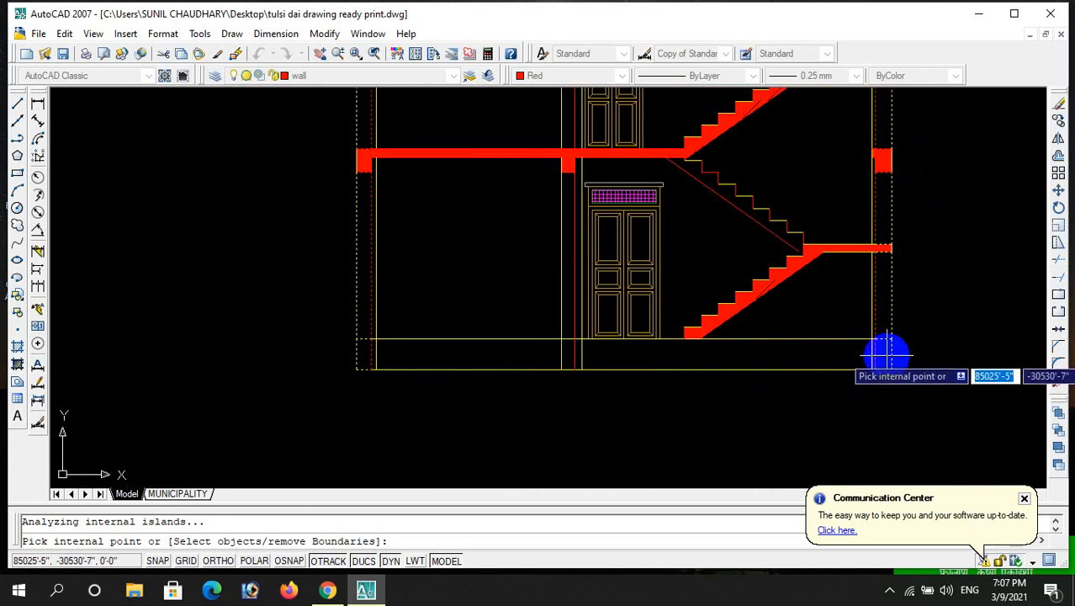
pyautogui.press('Return')
pyautogui.press('Return')
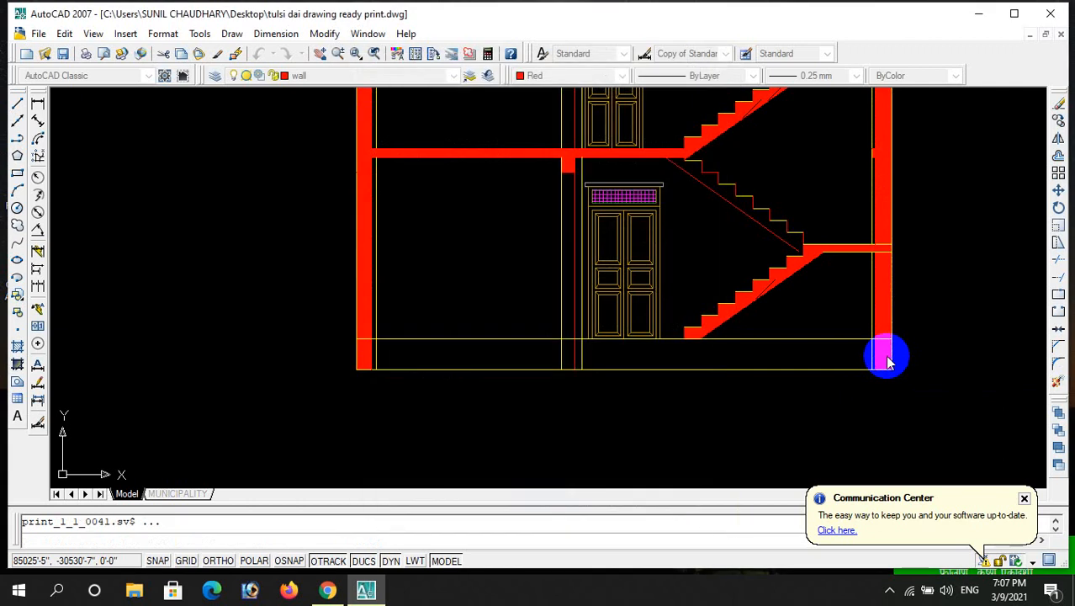
# - Match the new section's wall hatch to the properties of the outer wall hatch in the sheet's finished SECTION AT A-A
pyautogui.scroll(-4, 623, 426)
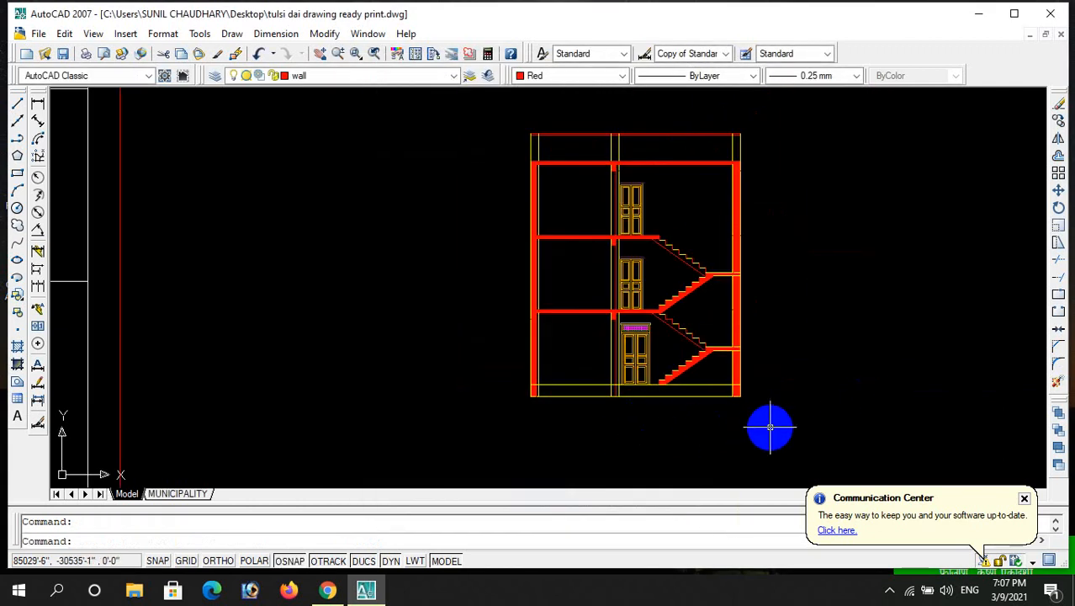
pyautogui.write('ma')
pyautogui.press('Return')
pyautogui.scroll(-6, 751, 368)
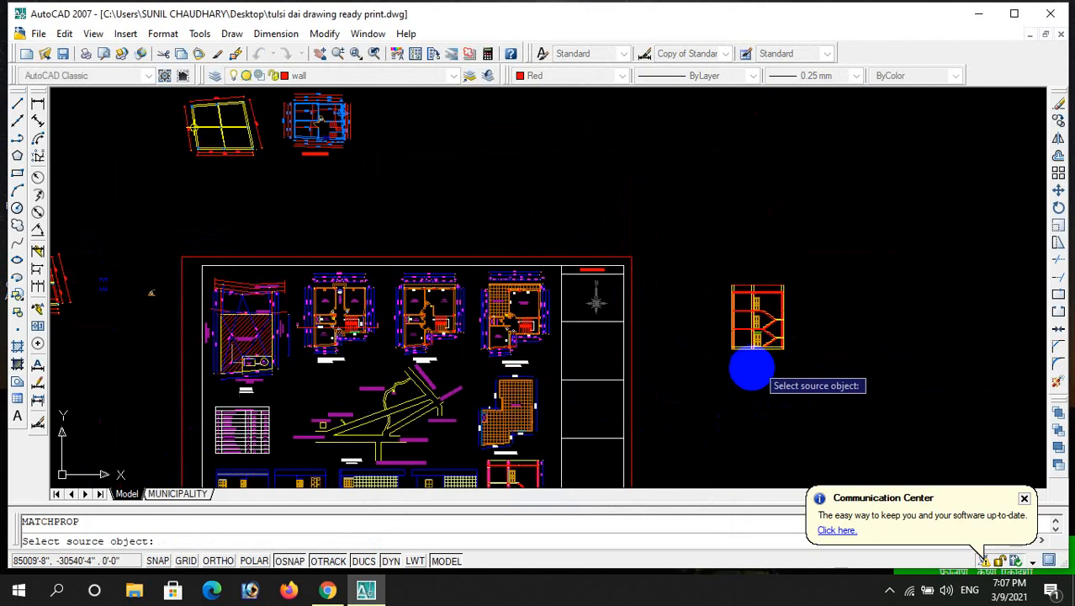
pyautogui.scroll(8, 637, 398)
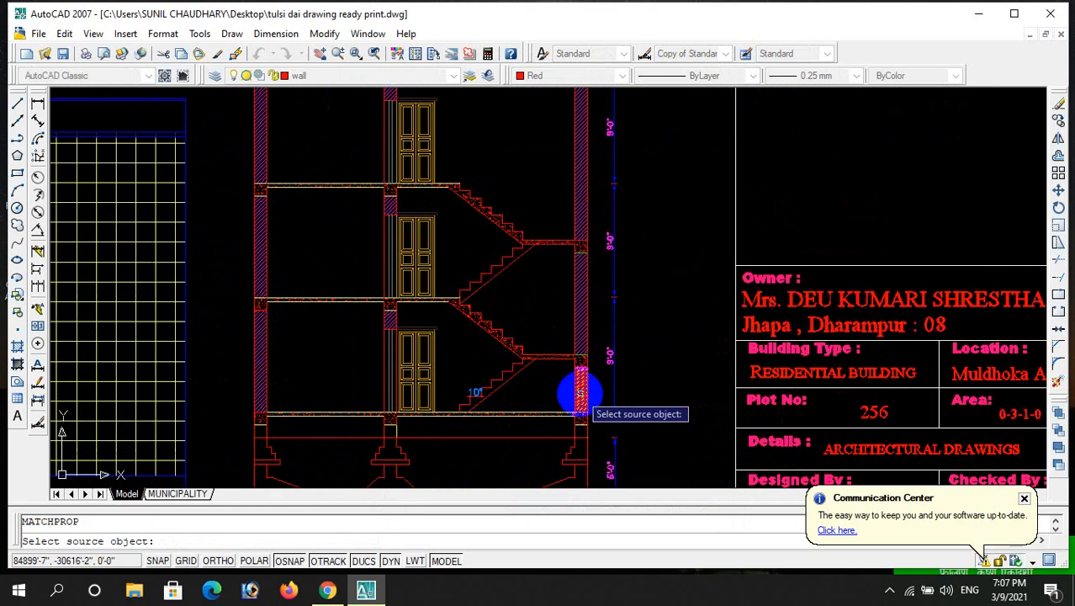
pyautogui.click(572, 385)
pyautogui.scroll(-8, 565, 395)
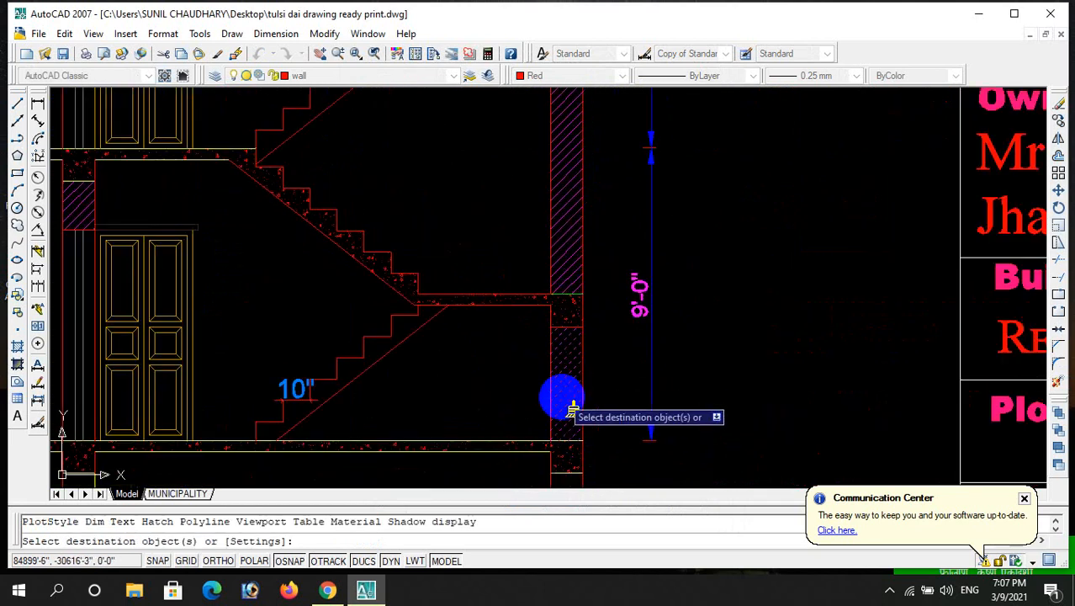
pyautogui.scroll(-2, 571, 408)
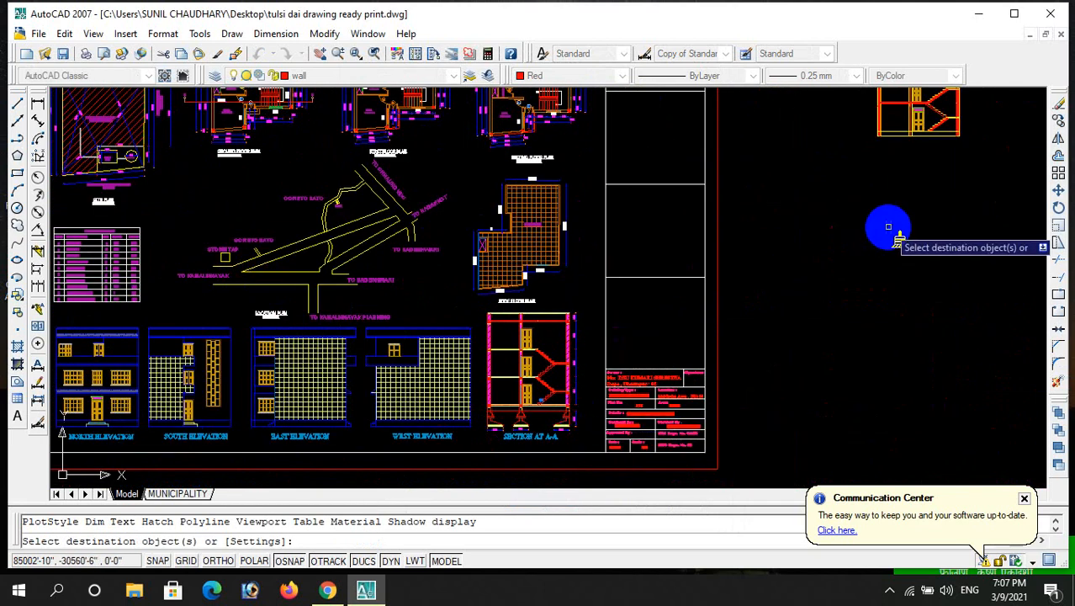
pyautogui.scroll(-3, 883, 225)
pyautogui.scroll(5, 920, 177)
pyautogui.scroll(5, 920, 177)
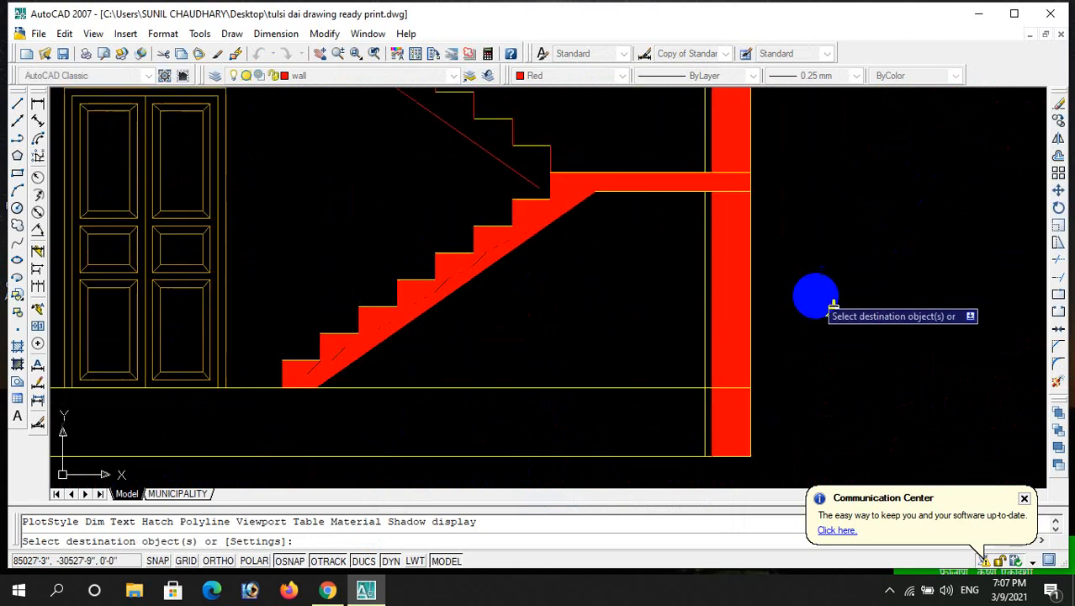
pyautogui.click(742, 301)
pyautogui.scroll(-5, 768, 283)
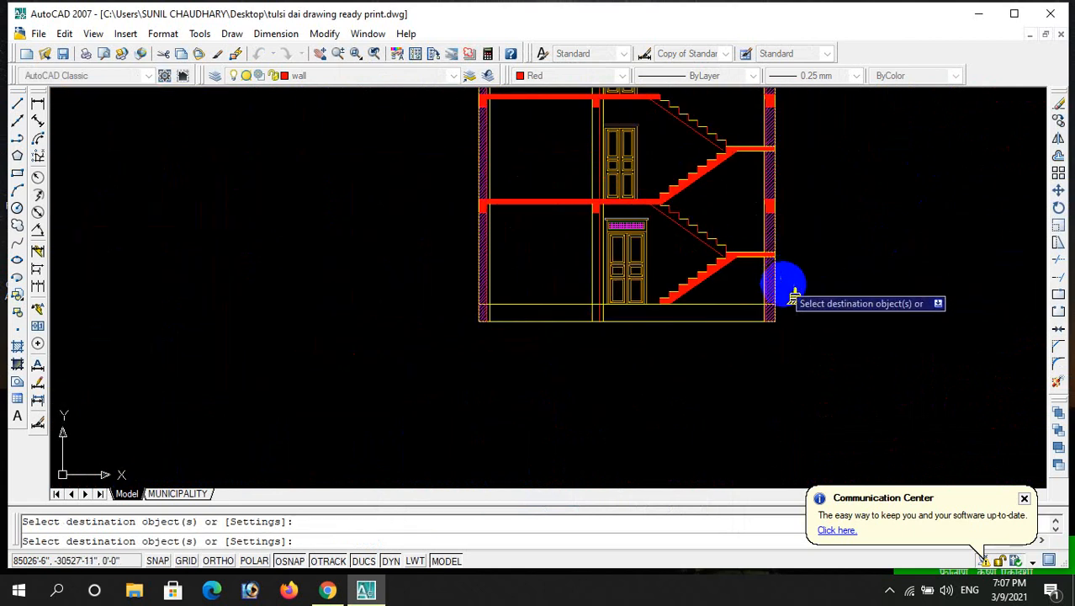
pyautogui.press('Return')
# - Examine where the A-A line cuts the walls and doors on the ground floor plan and compare it with the new section's middle wall
pyautogui.scroll(-4, 628, 276)
pyautogui.scroll(3, 611, 245)
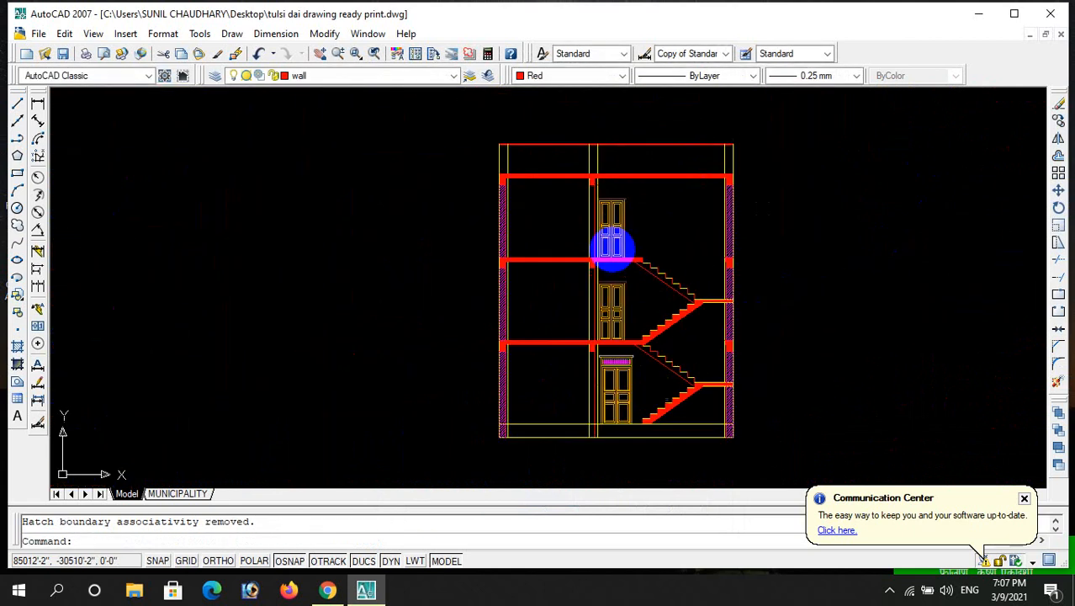
pyautogui.scroll(-2, 679, 288)
pyautogui.scroll(3, 583, 320)
pyautogui.scroll(-4, 645, 269)
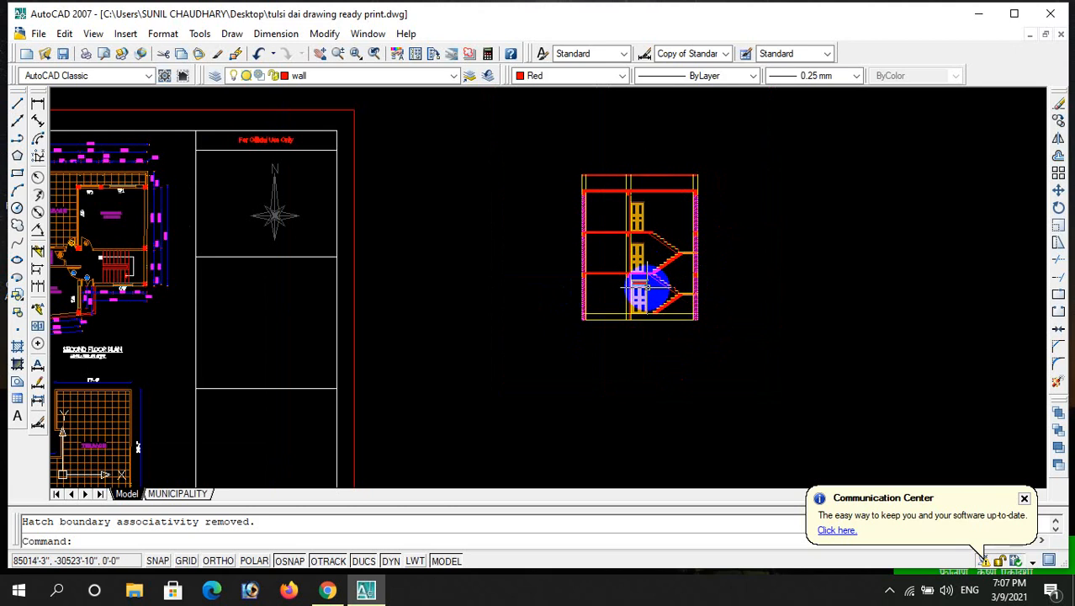
pyautogui.scroll(-4, 613, 312)
pyautogui.scroll(8, 240, 302)
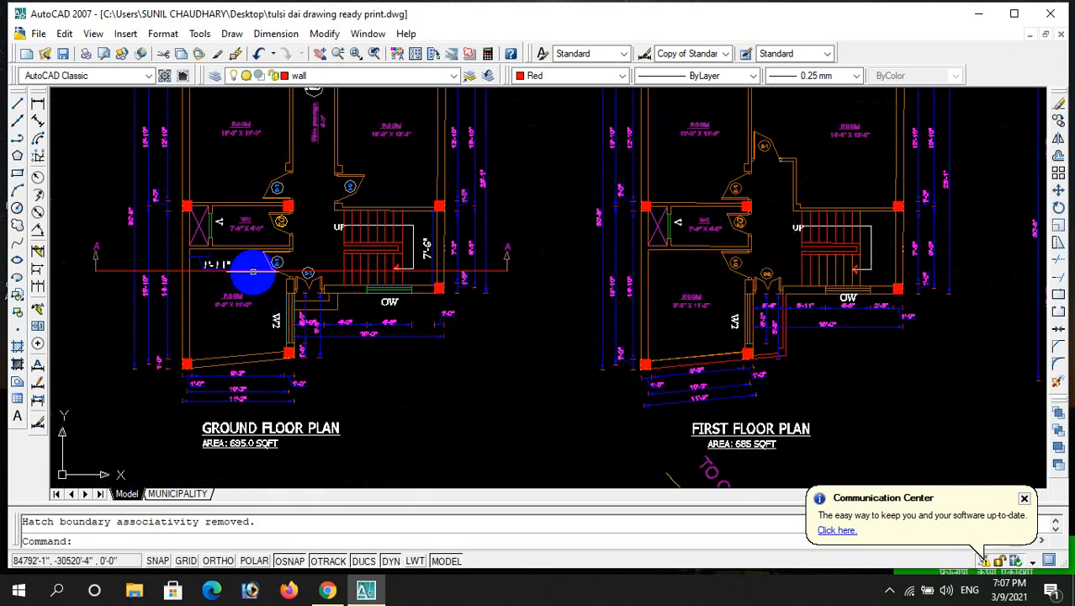
pyautogui.scroll(-6, 311, 277)
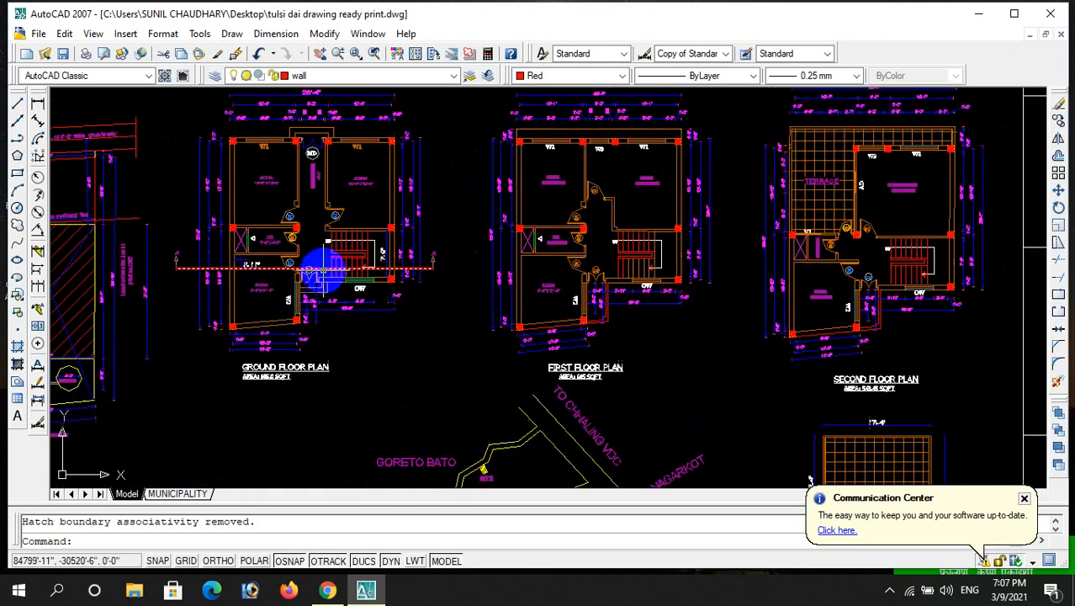
pyautogui.scroll(2, 883, 282)
pyautogui.scroll(5, 884, 282)
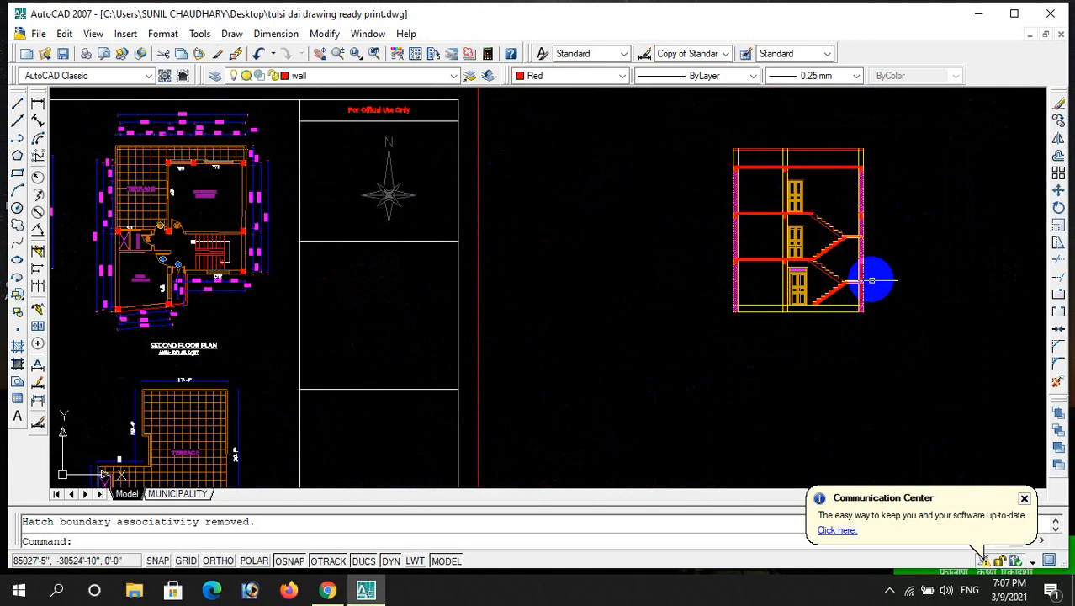
pyautogui.scroll(-4, 854, 254)
pyautogui.scroll(6, 812, 271)
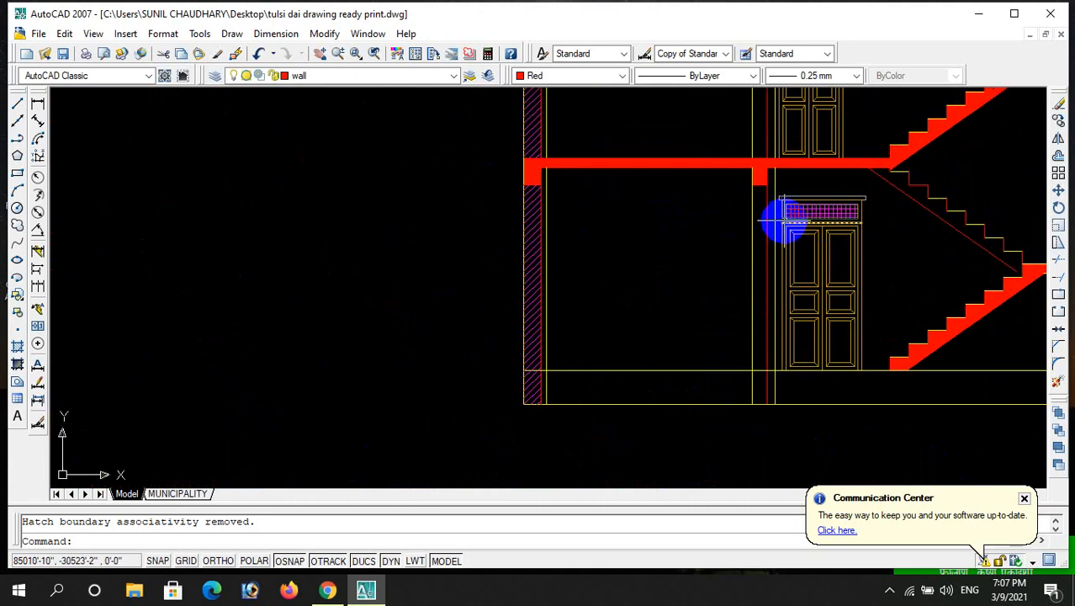
pyautogui.scroll(-8, 784, 220)
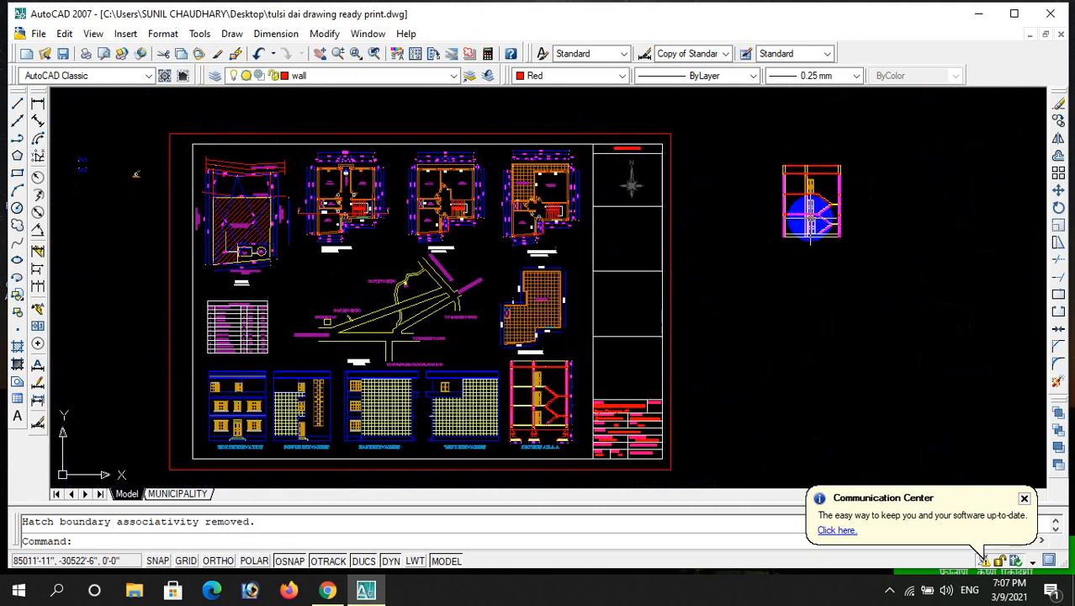
pyautogui.scroll(8, 455, 234)
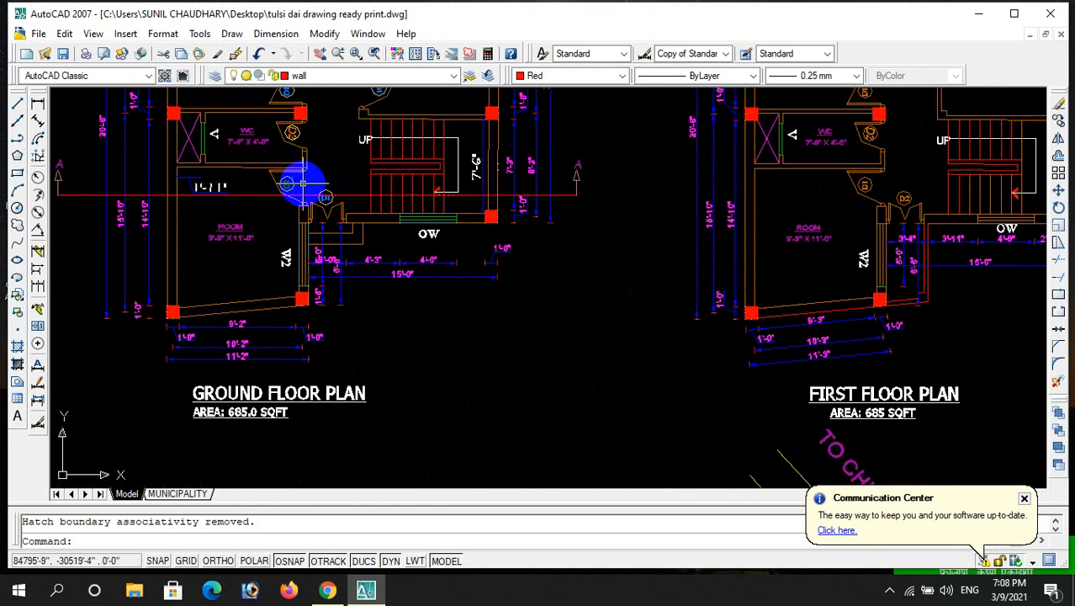
pyautogui.scroll(-10, 302, 183)
pyautogui.scroll(5, 595, 197)
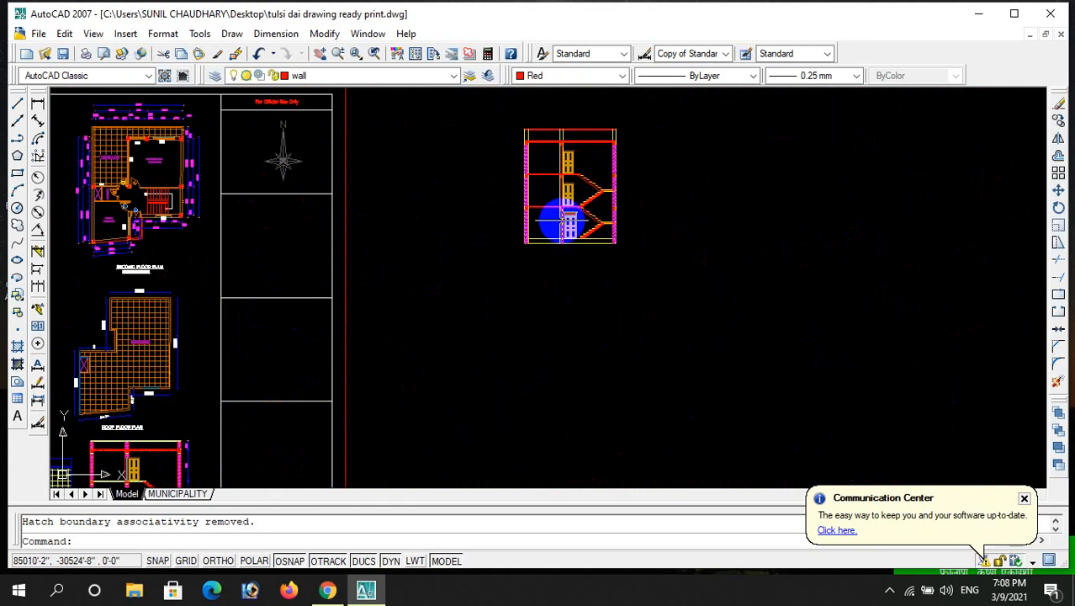
pyautogui.scroll(3, 561, 220)
pyautogui.scroll(3, 532, 256)
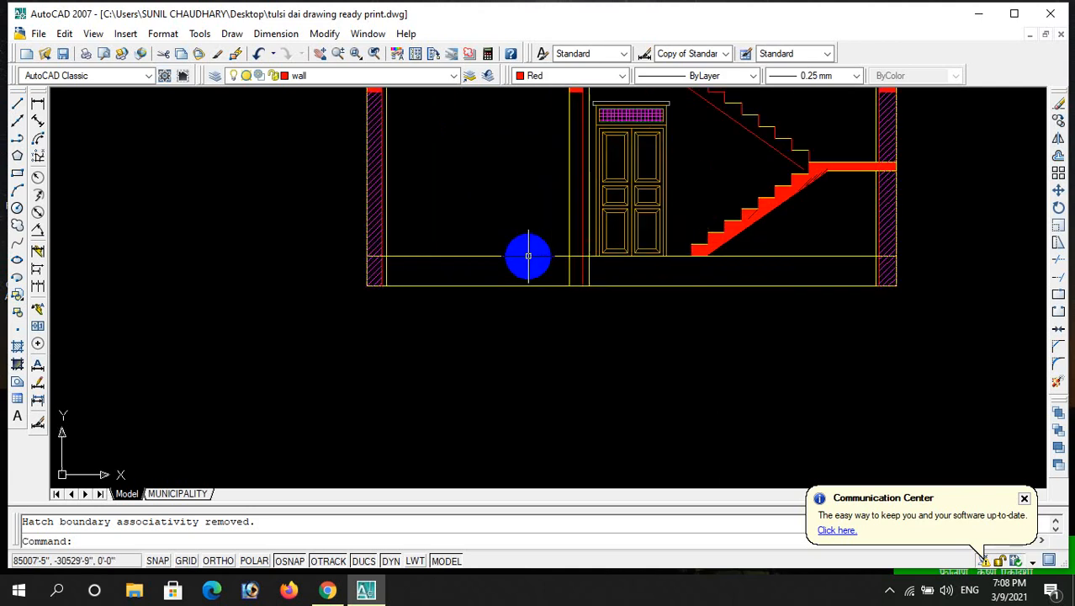
# - Offset the upper ground line and the top slab lines of the first and second floors 7' upward
pyautogui.write('o')
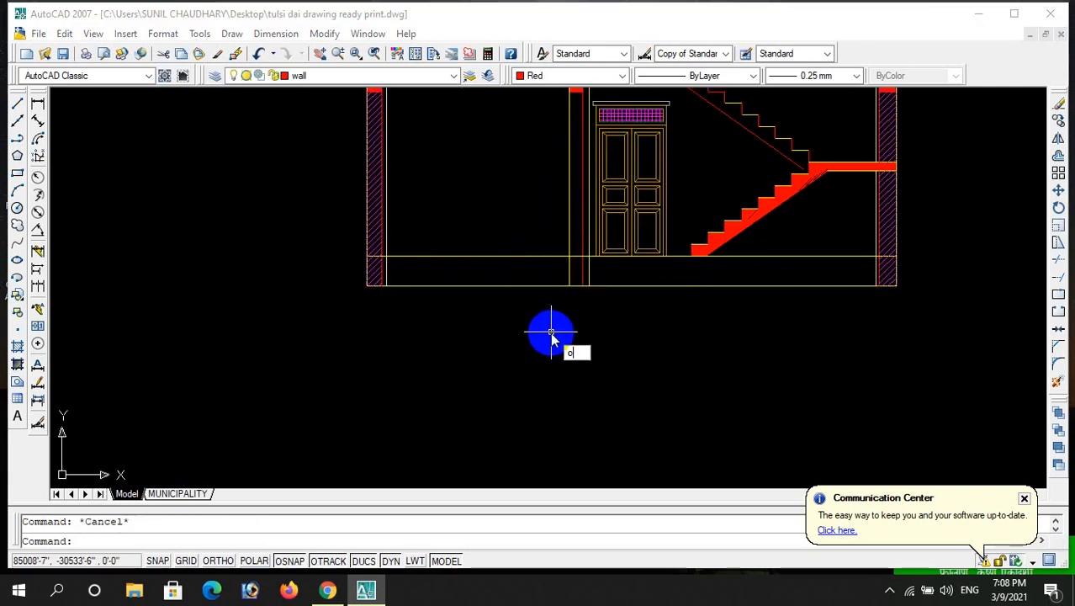
pyautogui.press('Return')
pyautogui.write('7')
pyautogui.press('Return')
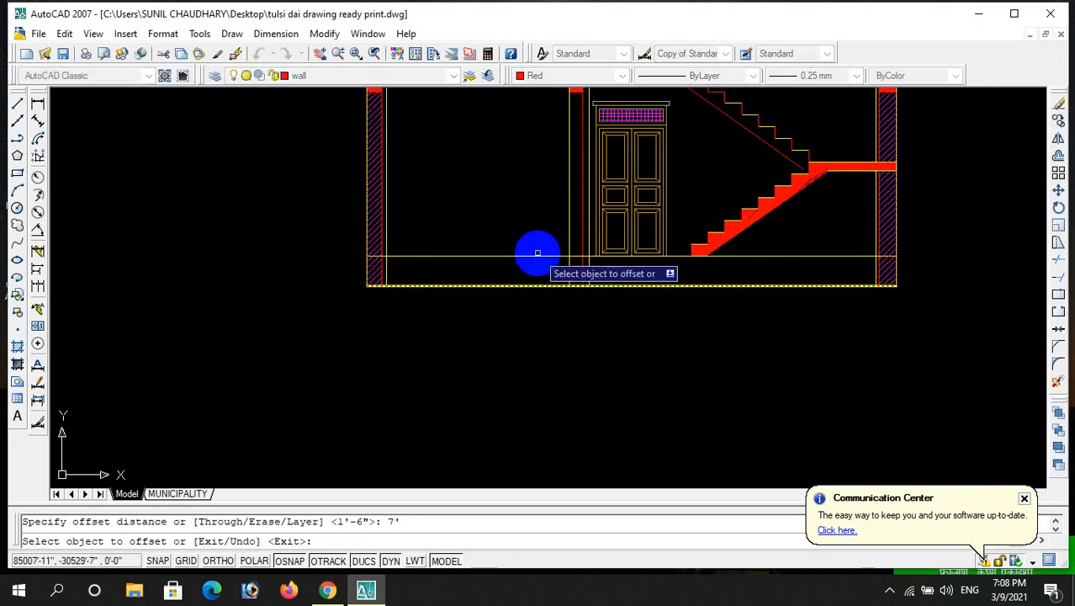
pyautogui.click(538, 254)
pyautogui.scroll(-3, 535, 257)
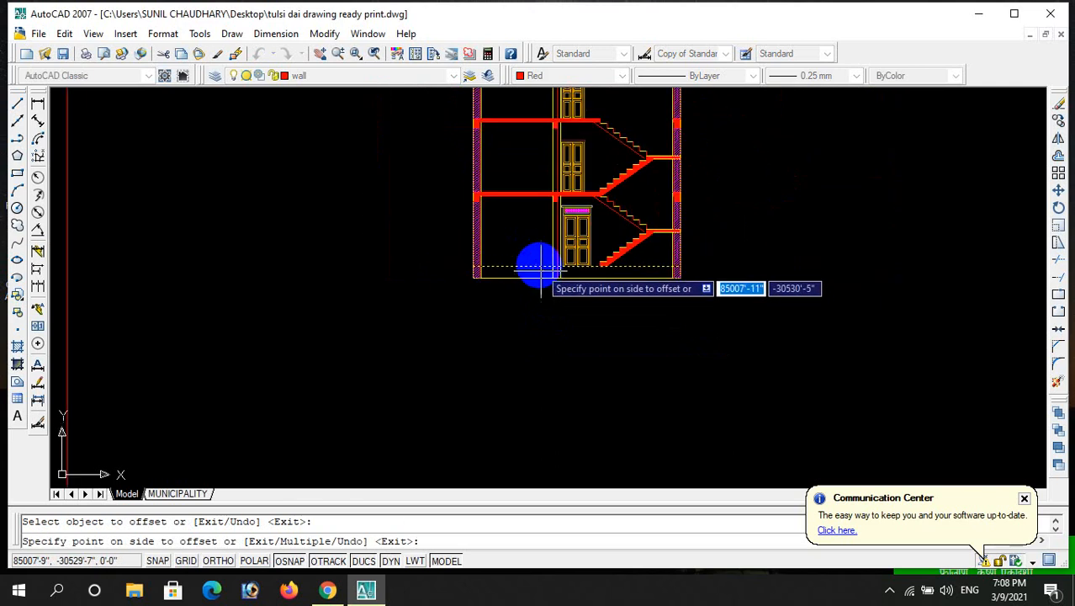
pyautogui.click(528, 223)
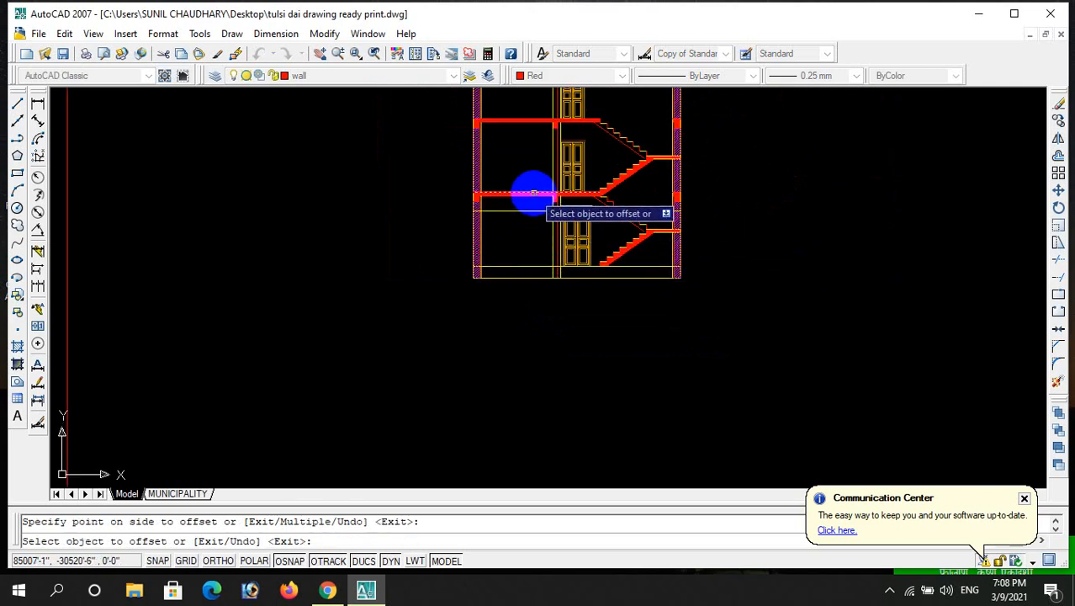
pyautogui.click(533, 194)
pyautogui.click(526, 168)
pyautogui.scroll(-3, 528, 168)
pyautogui.scroll(5, 532, 172)
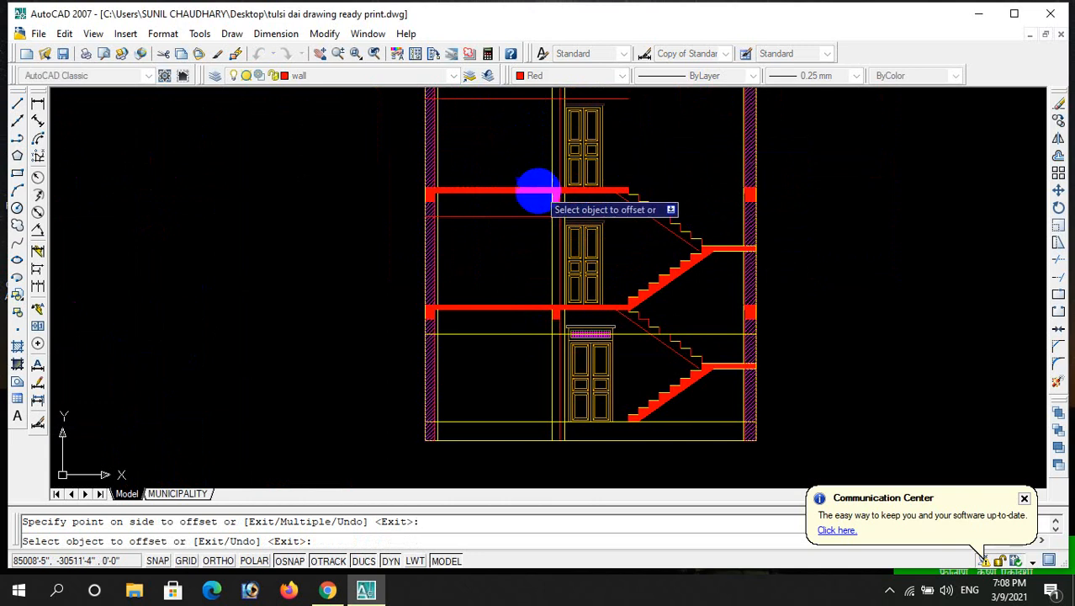
pyautogui.press('Escape')
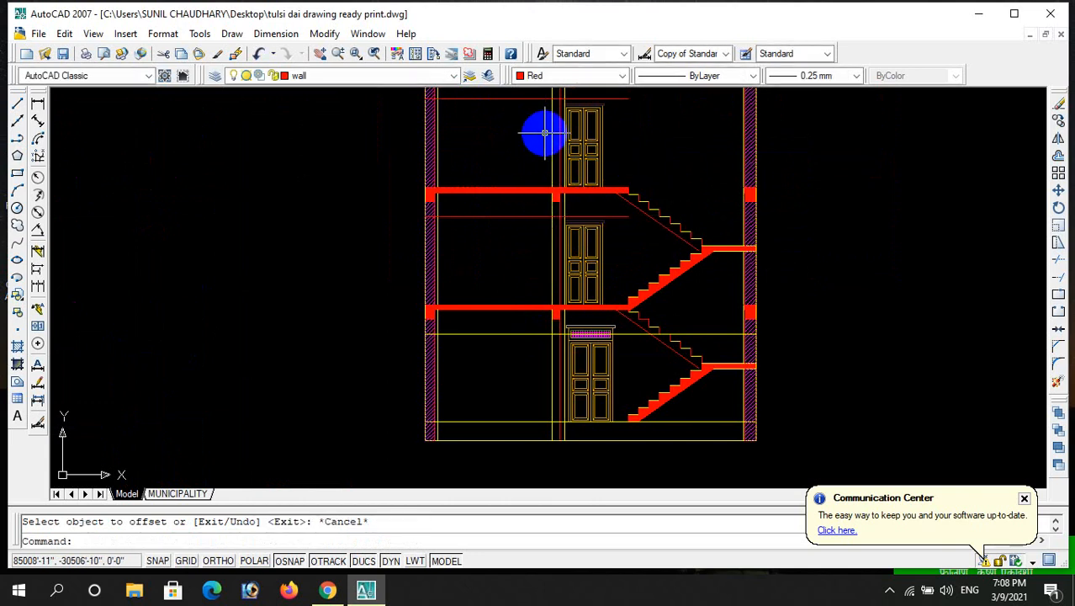
# - Trim the offset lines on the second and first floors across the left room and beside the middle wall's red line
pyautogui.write('tr')
pyautogui.press('Return')
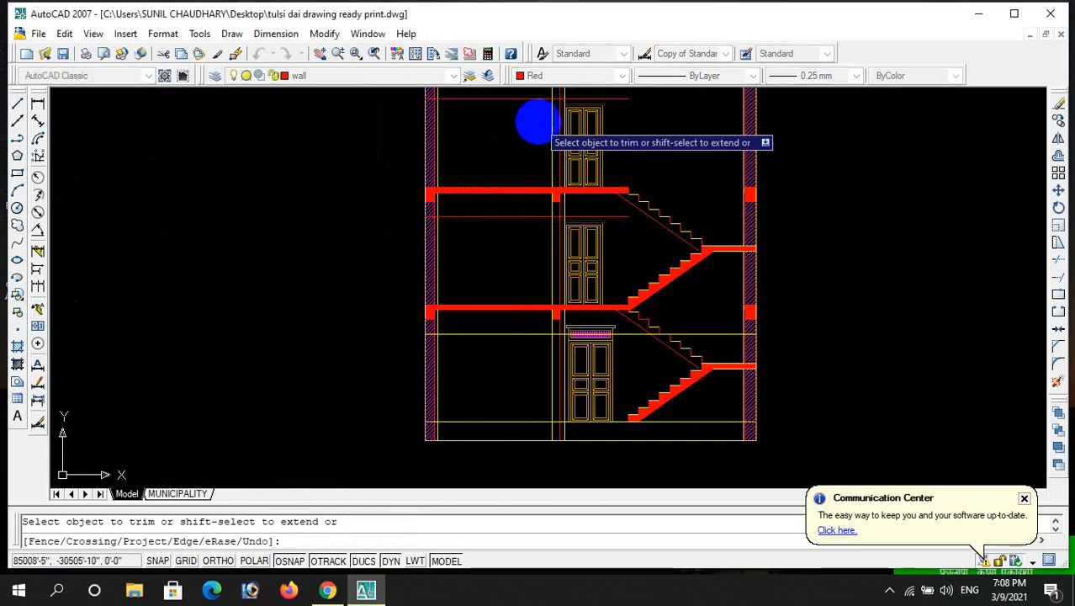
pyautogui.click(516, 103)
pyautogui.click(551, 100)
pyautogui.scroll(4, 552, 99)
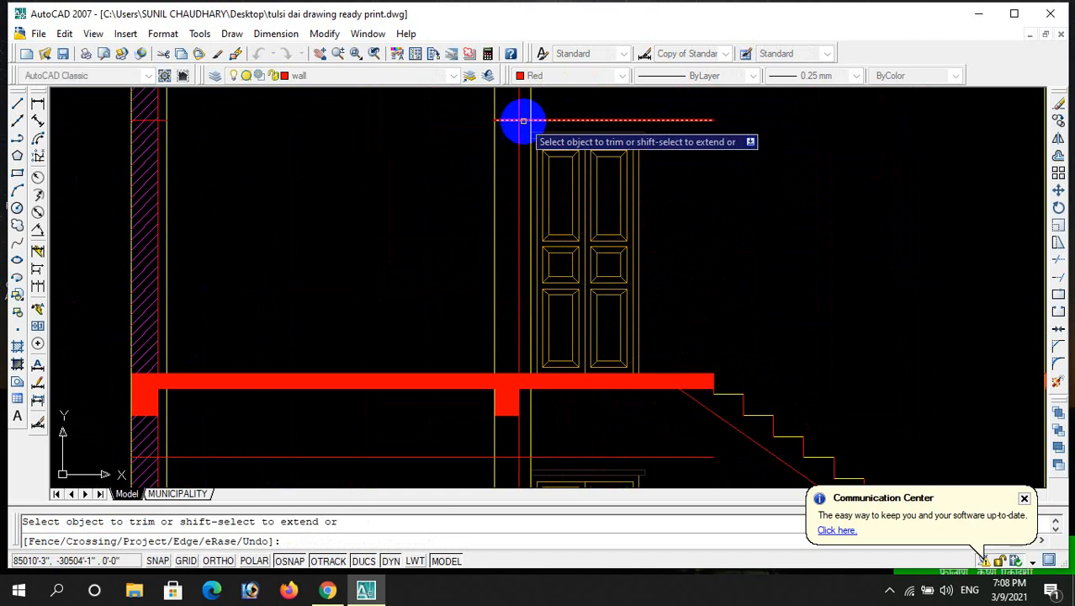
pyautogui.scroll(-5, 539, 109)
pyautogui.scroll(2, 530, 202)
pyautogui.click(530, 202)
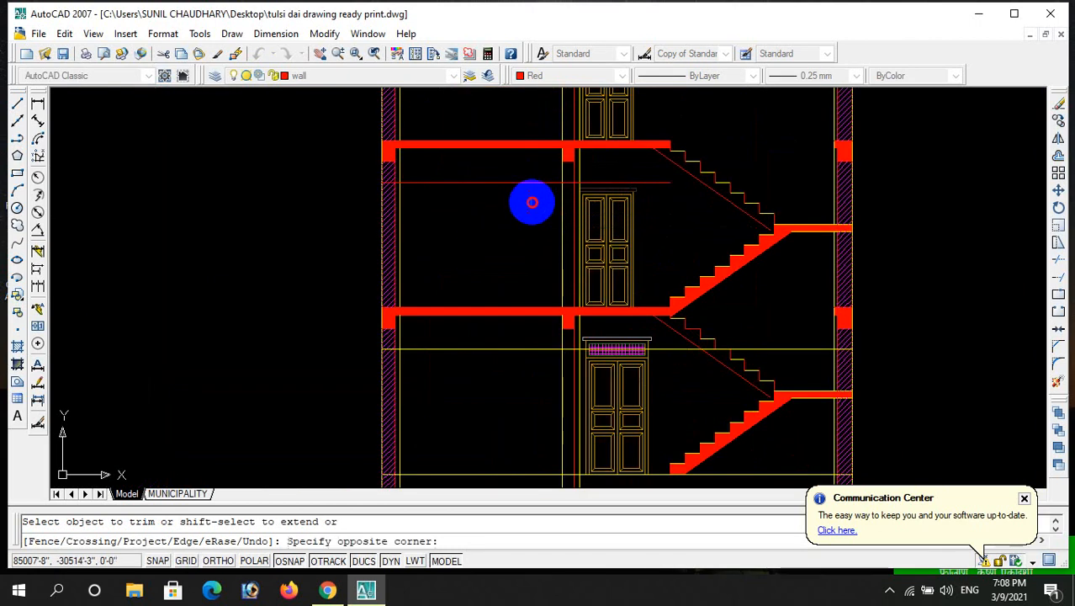
pyautogui.click(589, 186)
# - Trim the ground floor's offset line between the left and middle walls and beside the middle wall's red line
pyautogui.scroll(3, 542, 175)
pyautogui.scroll(-5, 552, 134)
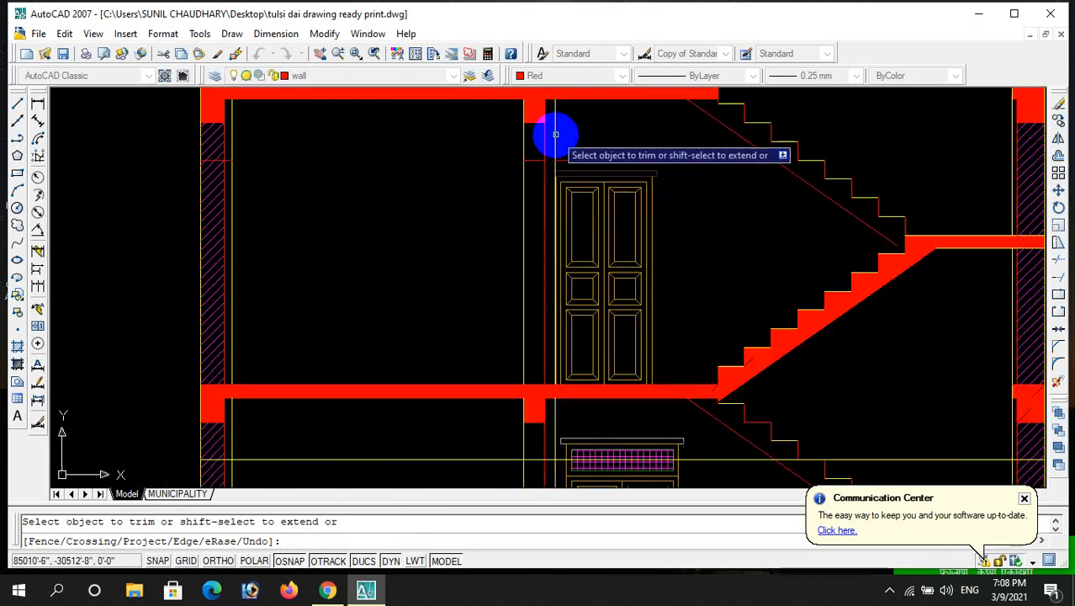
pyautogui.scroll(3, 523, 257)
pyautogui.click(521, 283)
pyautogui.click(483, 230)
pyautogui.scroll(2, 599, 264)
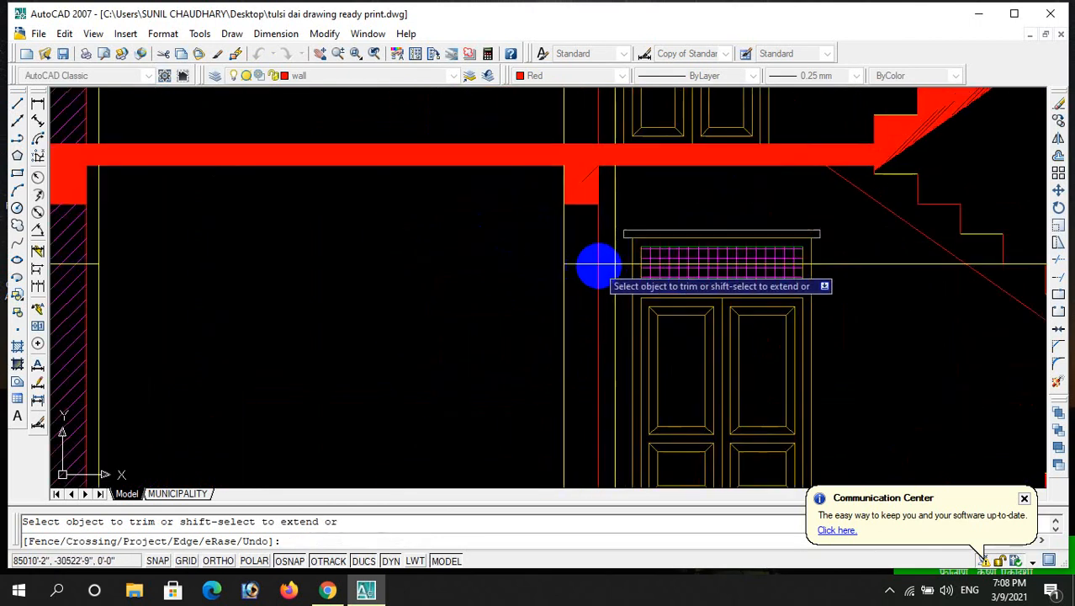
pyautogui.press('Escape')
# - Erase the ground floor's leftover offset pieces across the left wall and from the middle wall toward the stairs
pyautogui.scroll(-4, 618, 240)
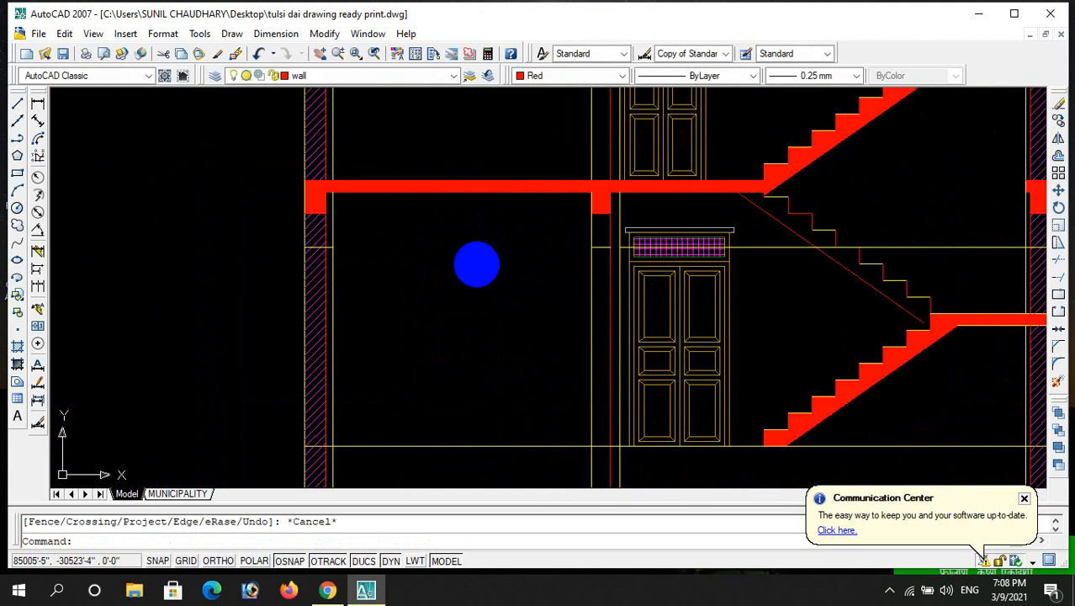
pyautogui.scroll(4, 338, 250)
pyautogui.click(328, 245)
pyautogui.scroll(-3, 347, 245)
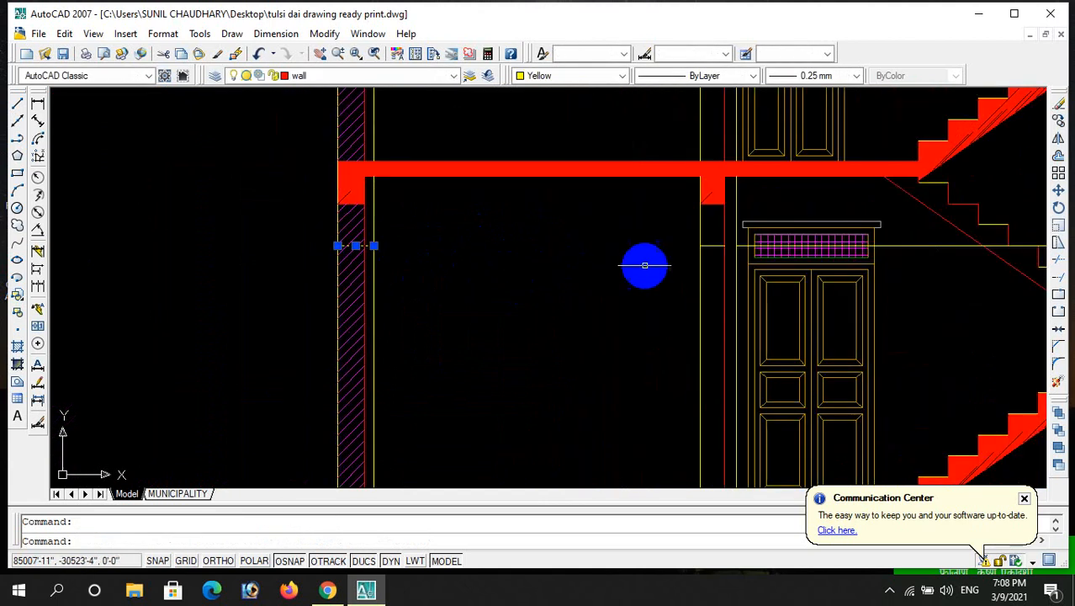
pyautogui.click(913, 256)
pyautogui.click(904, 232)
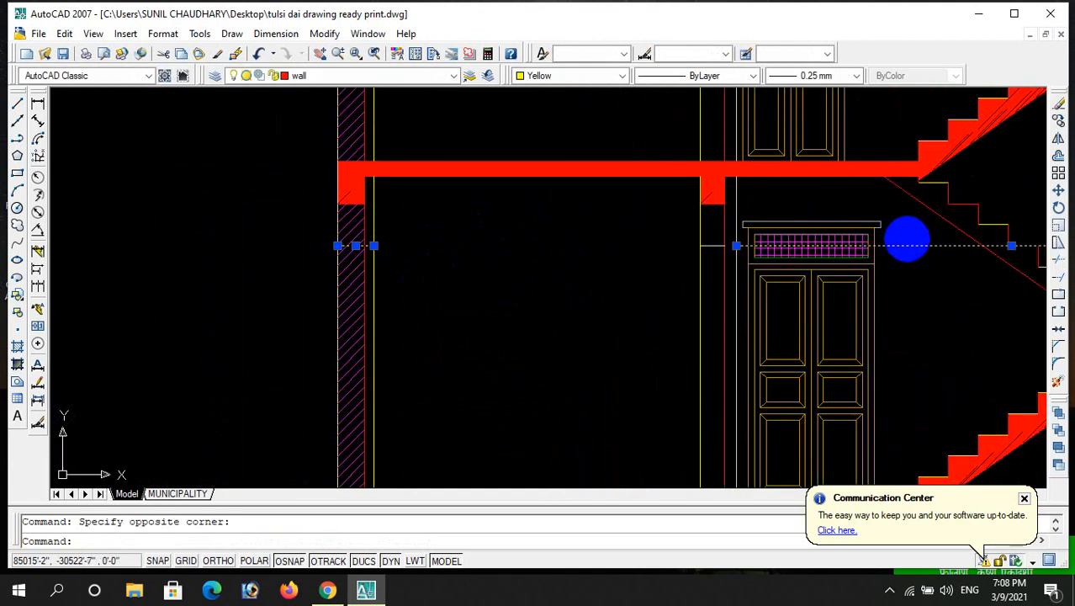
pyautogui.press('Delete')
# - Erase the leftover offset lines above the doors on the first and second floors, keeping the short pieces inside the middle wall
pyautogui.scroll(-4, 880, 295)
pyautogui.scroll(4, 810, 230)
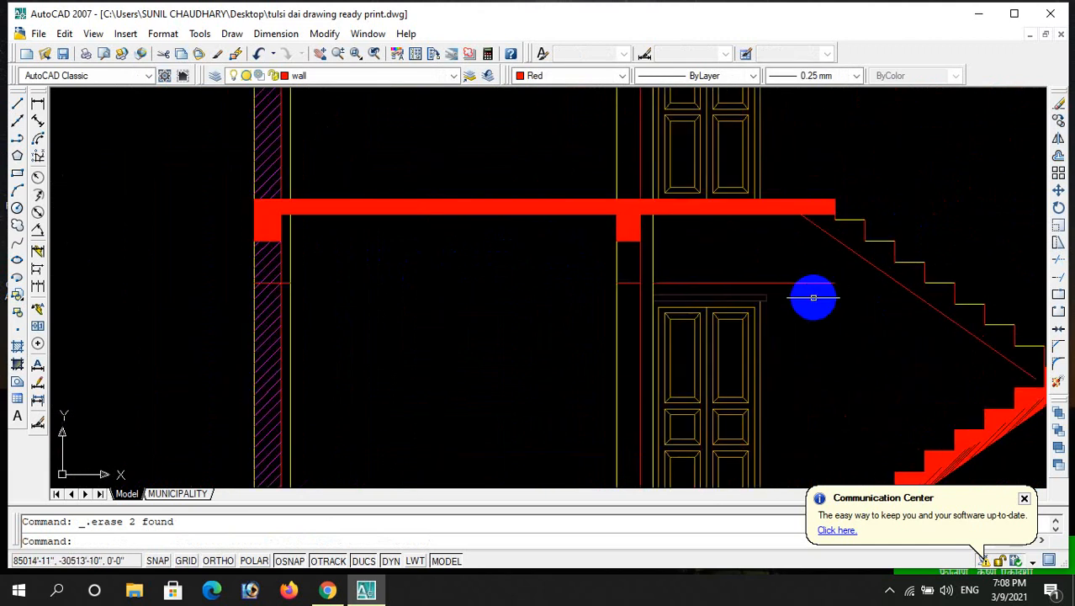
pyautogui.click(813, 297)
pyautogui.click(791, 252)
pyautogui.press('Delete')
pyautogui.scroll(-5, 732, 343)
pyautogui.scroll(4, 768, 248)
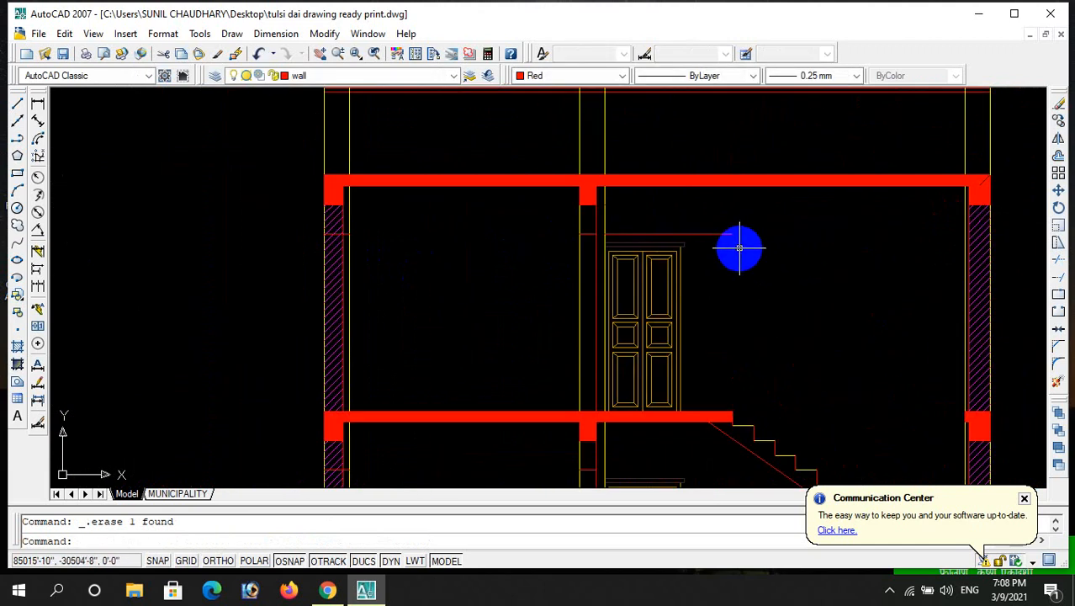
pyautogui.click(739, 247)
# - Erase the leftover offset piece crossing the left wall on the second floor
pyautogui.scroll(-4, 715, 211)
pyautogui.scroll(5, 579, 227)
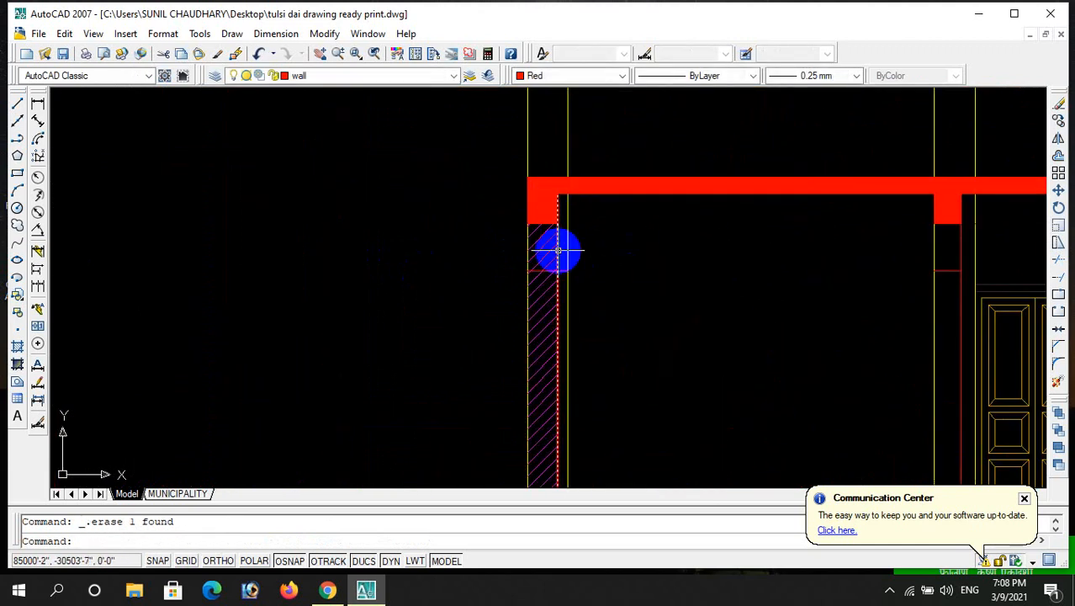
pyautogui.click(569, 297)
pyautogui.click(557, 269)
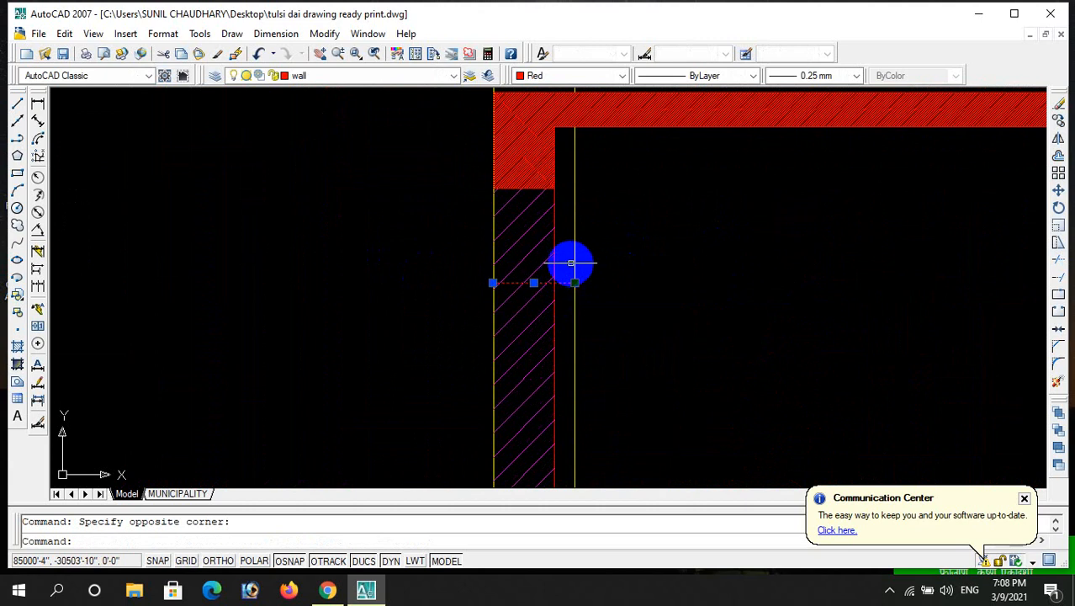
pyautogui.press('Delete')
pyautogui.scroll(-4, 555, 264)
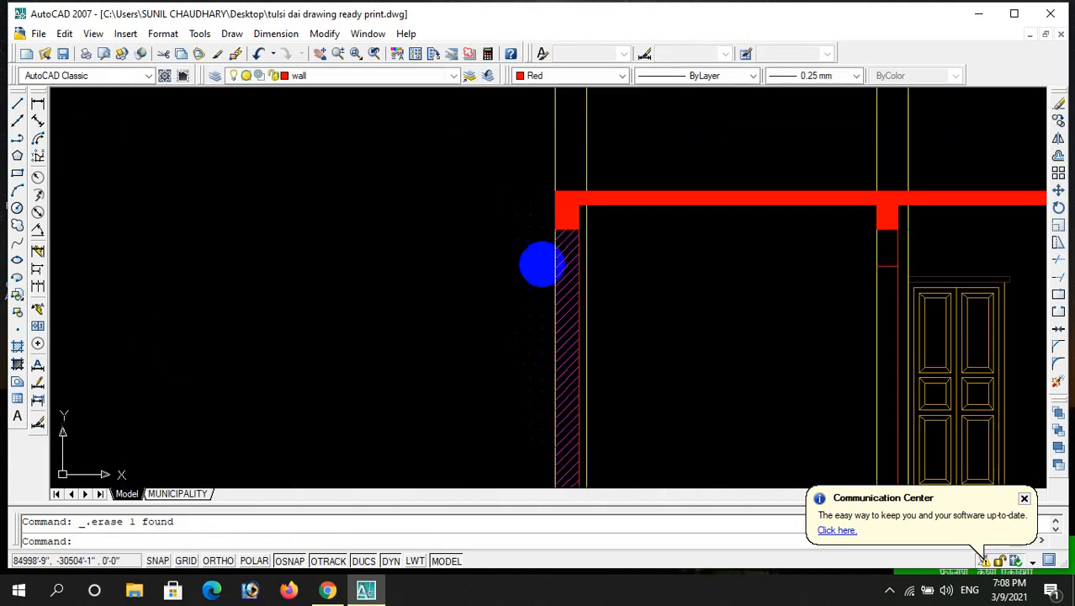
# - With Ortho on, draw a vertical line in the second floor's middle wall from the 7' level line's midpoint down to the slab
pyautogui.click(16, 102)
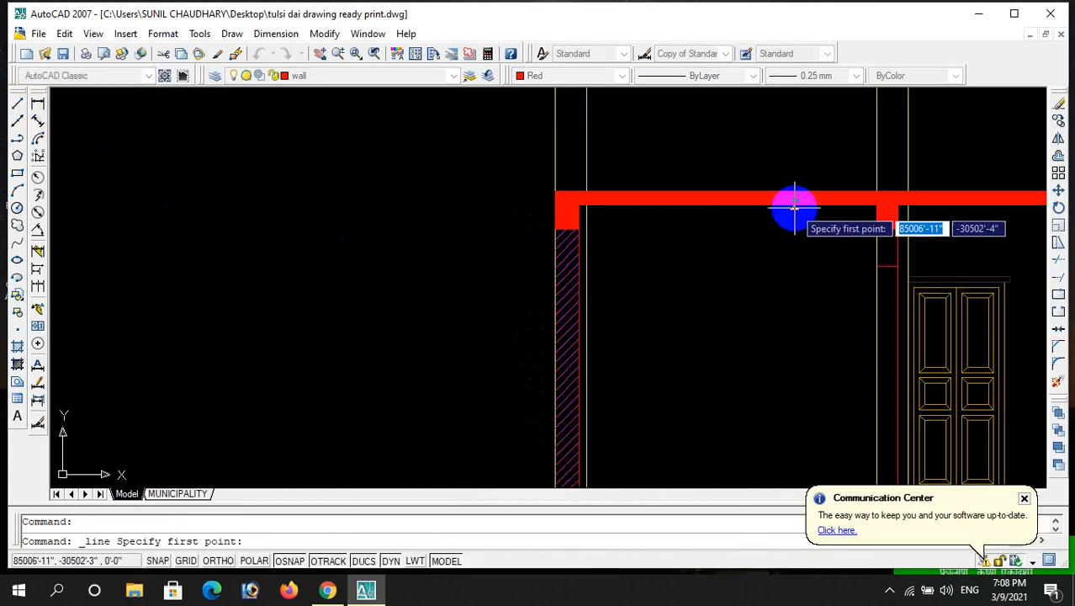
pyautogui.scroll(-2, 850, 244)
pyautogui.click(844, 239)
pyautogui.scroll(-2, 844, 239)
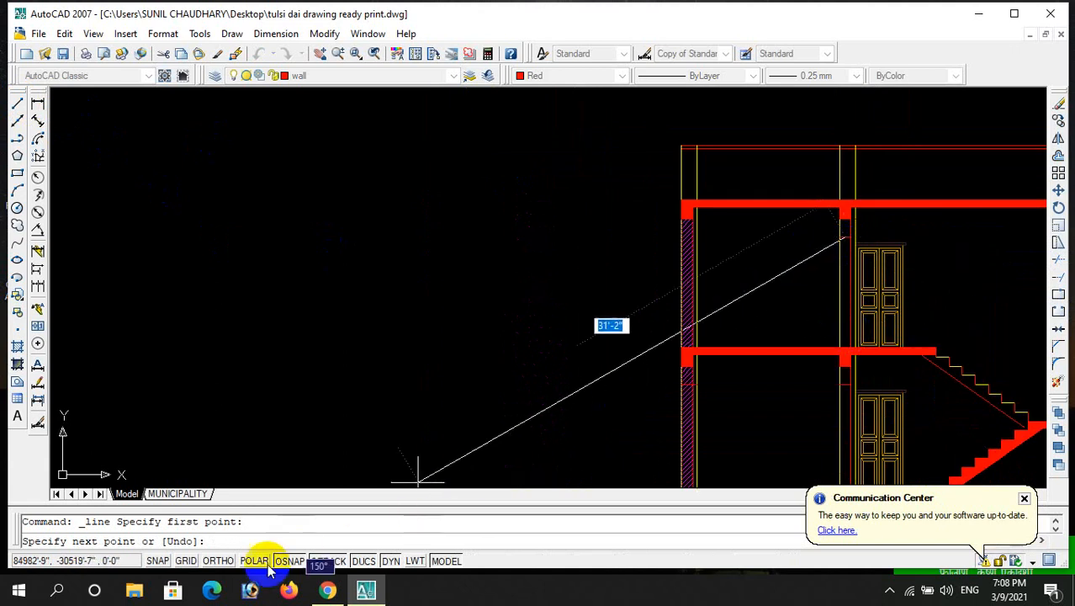
pyautogui.click(220, 561)
pyautogui.scroll(2, 841, 337)
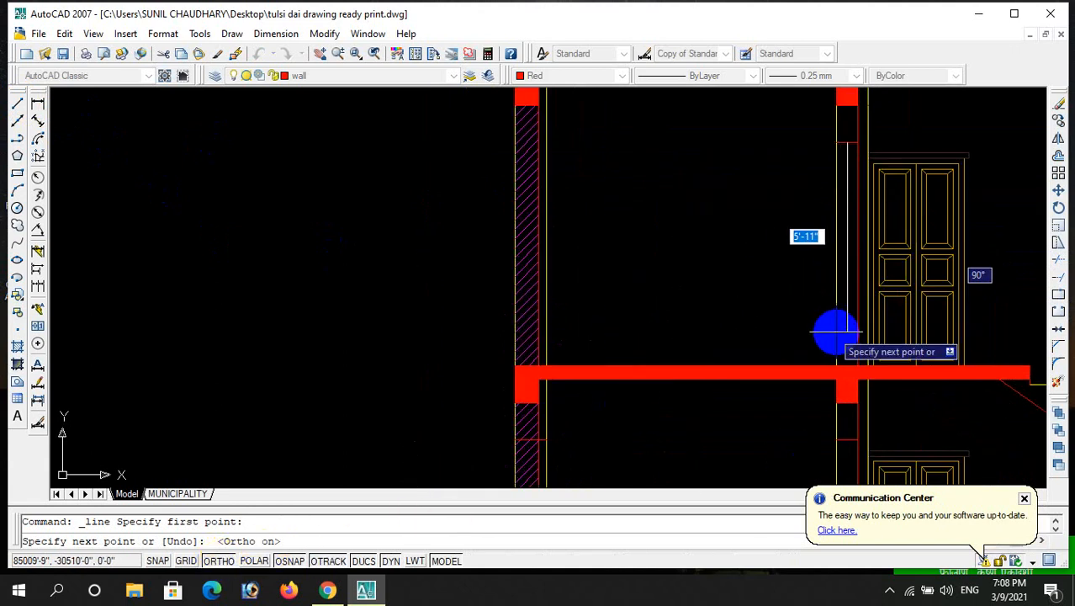
pyautogui.click(850, 364)
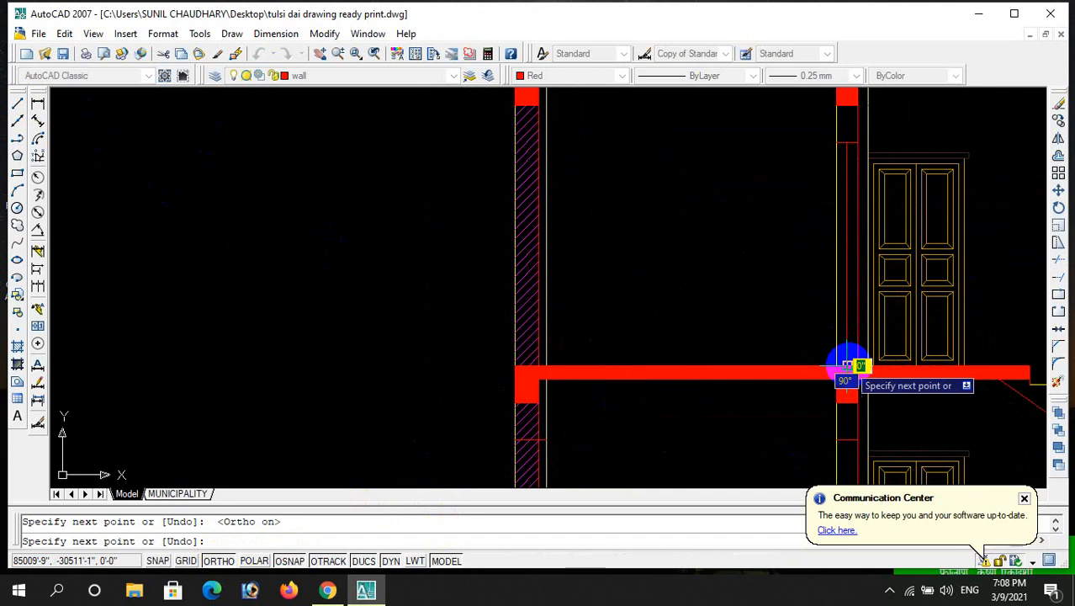
pyautogui.press('Return')
# - Draw a vertical line in the first floor's middle wall from the 7' level line's midpoint down to the slab
pyautogui.scroll(-2, 845, 198)
pyautogui.scroll(4, 882, 348)
pyautogui.scroll(-4, 763, 282)
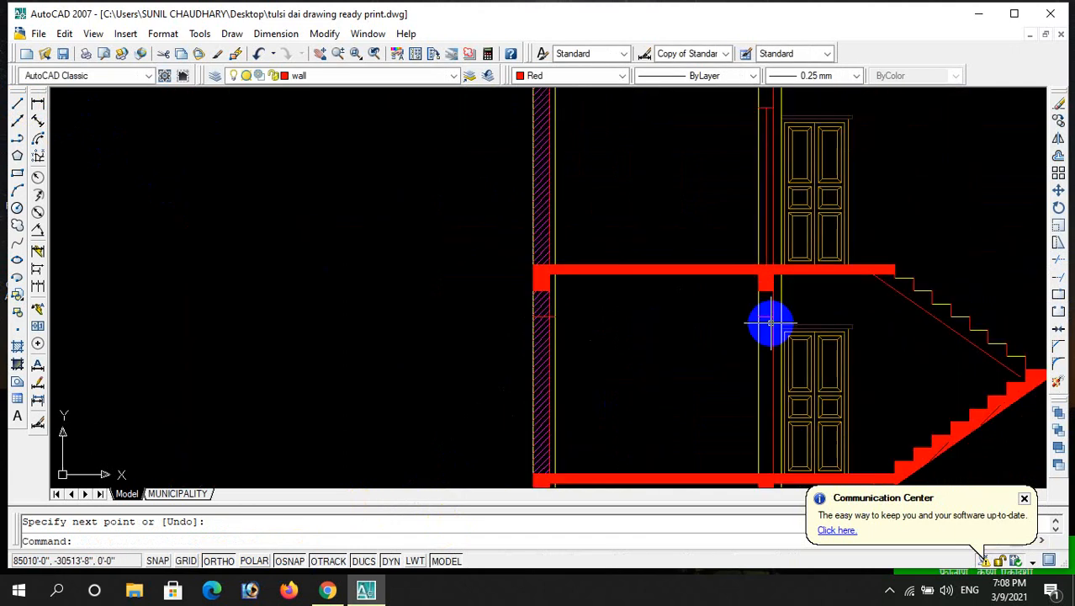
pyautogui.scroll(3, 771, 323)
pyautogui.press('Return')
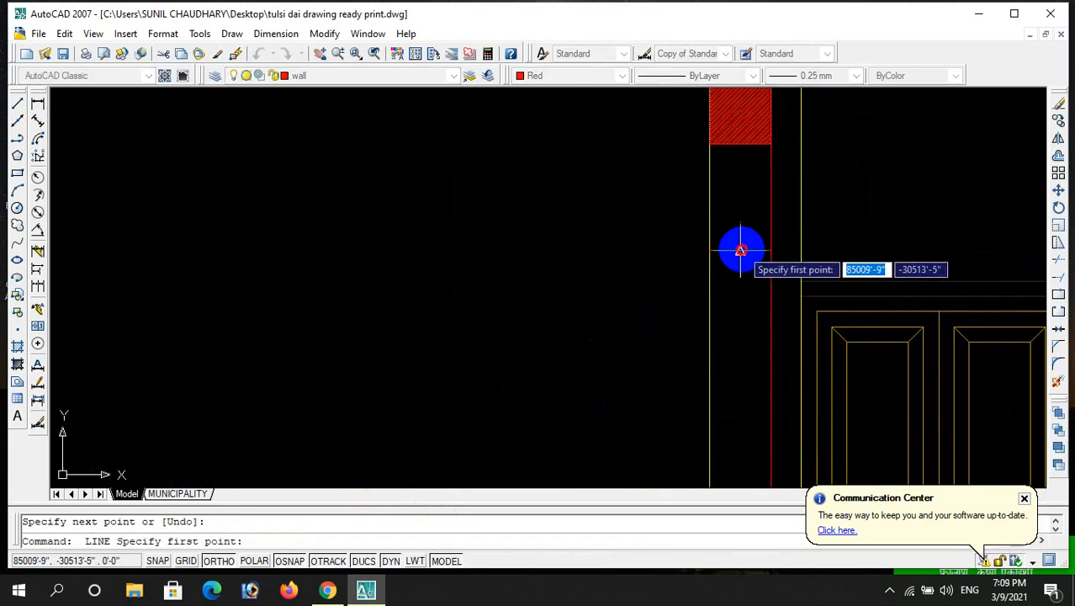
pyautogui.click(740, 250)
pyautogui.scroll(-2, 739, 239)
pyautogui.scroll(5, 739, 343)
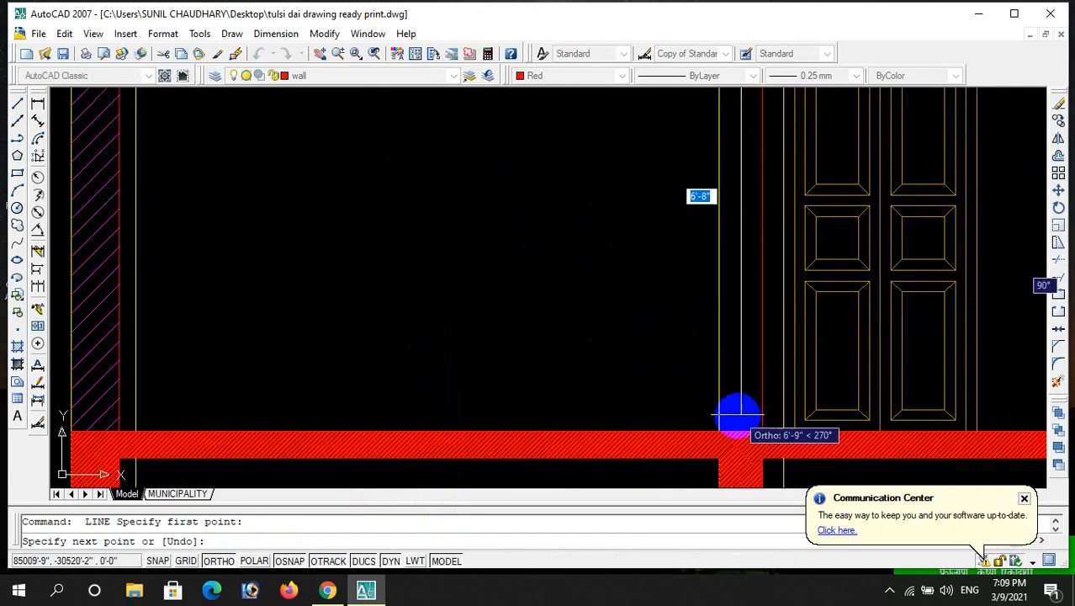
pyautogui.click(741, 433)
pyautogui.press('Return')
pyautogui.scroll(-5, 741, 221)
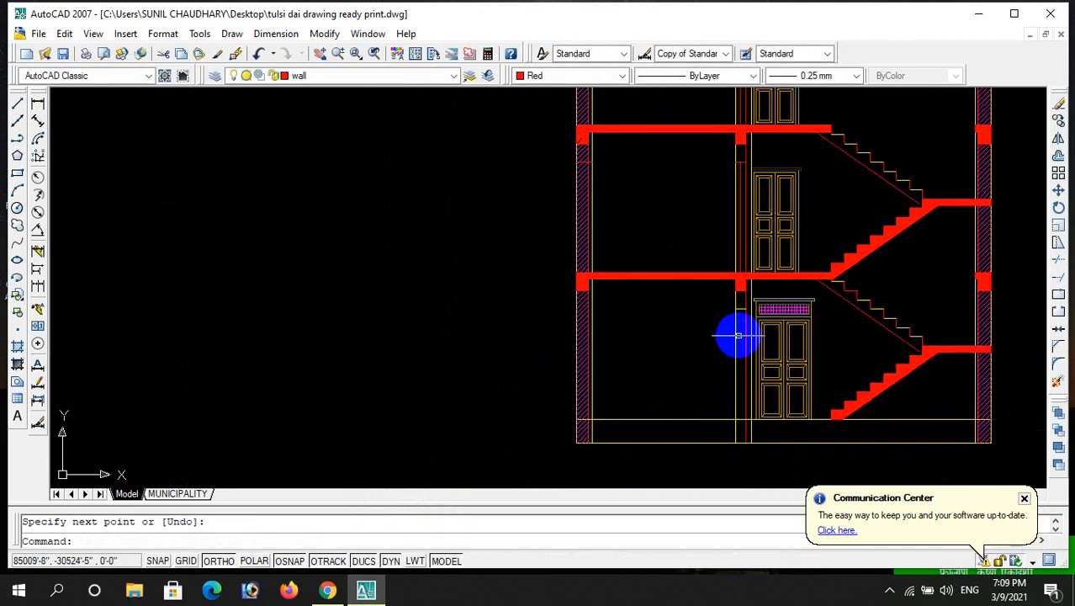
# - Draw a vertical line in the ground floor's middle wall from the 7' level line's midpoint down to the floor line
pyautogui.scroll(5, 738, 334)
pyautogui.press('Return')
pyautogui.click(720, 248)
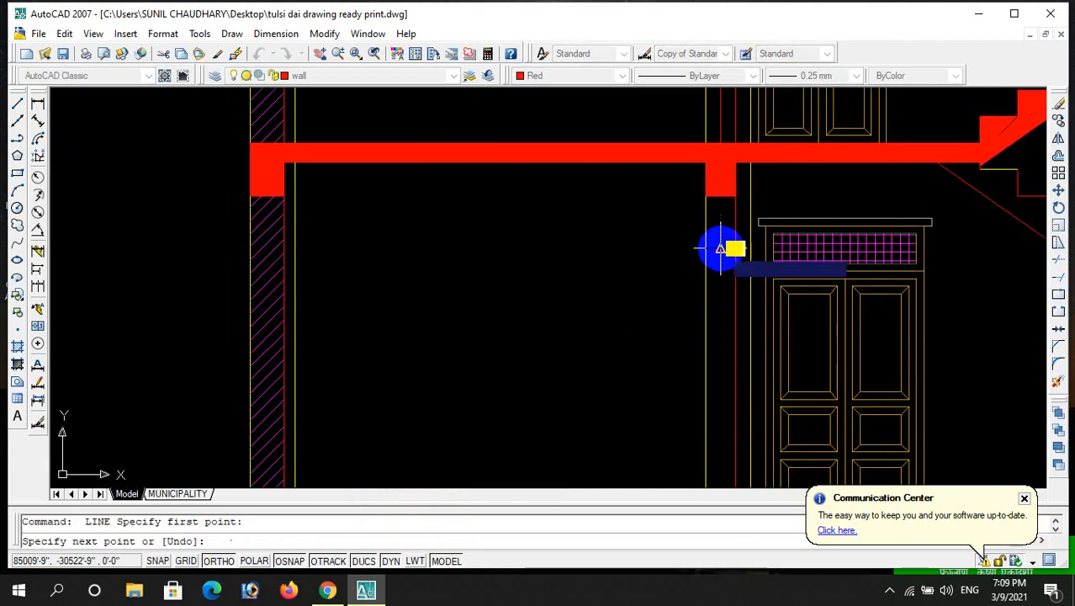
pyautogui.scroll(-5, 720, 248)
pyautogui.scroll(6, 715, 281)
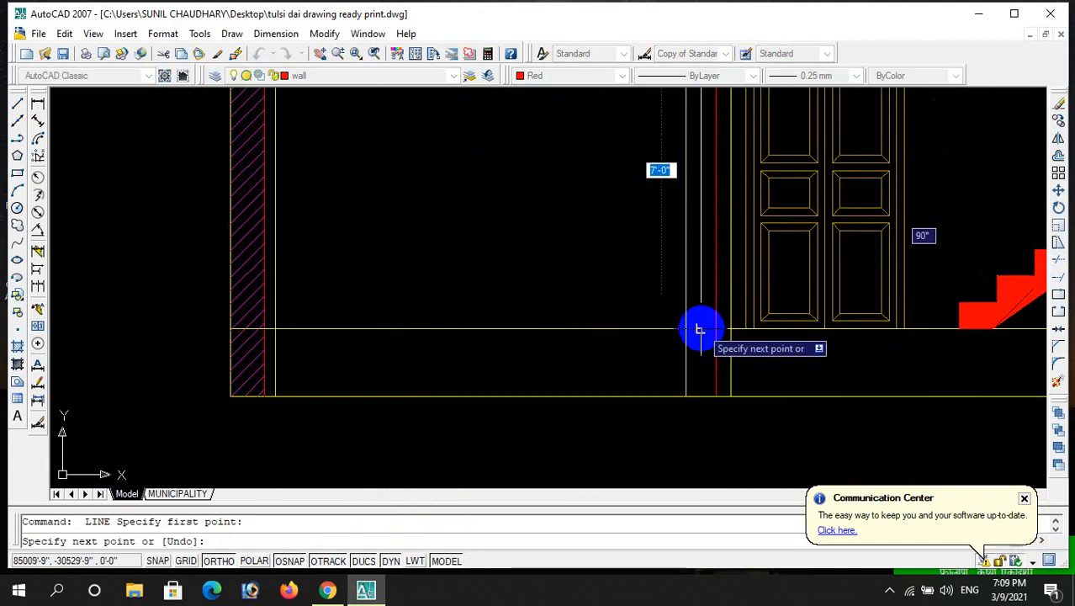
pyautogui.press('Escape')
pyautogui.scroll(-5, 715, 328)
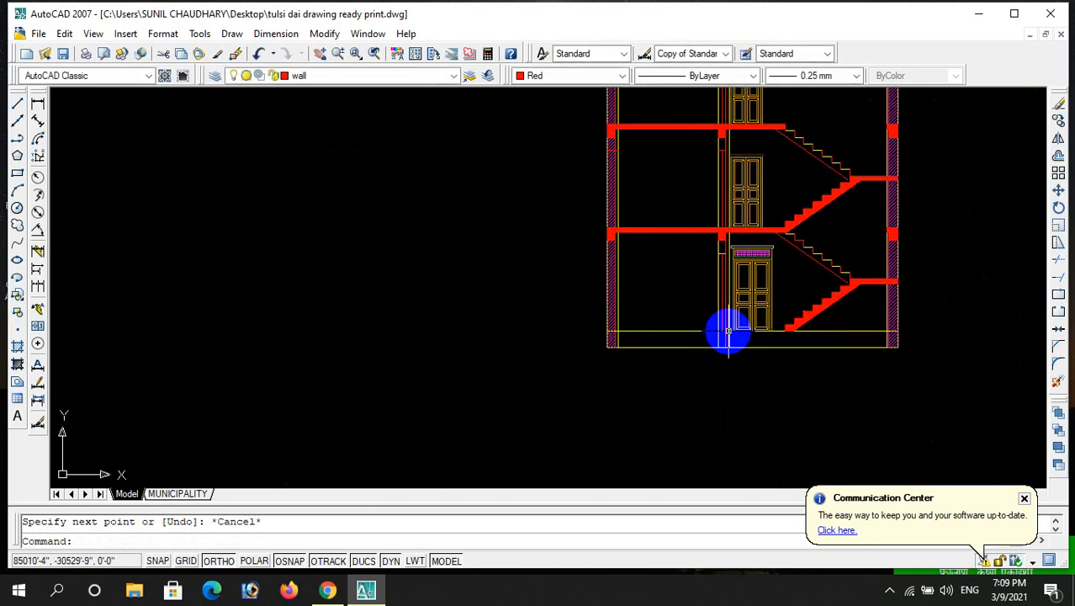
pyautogui.scroll(3, 740, 159)
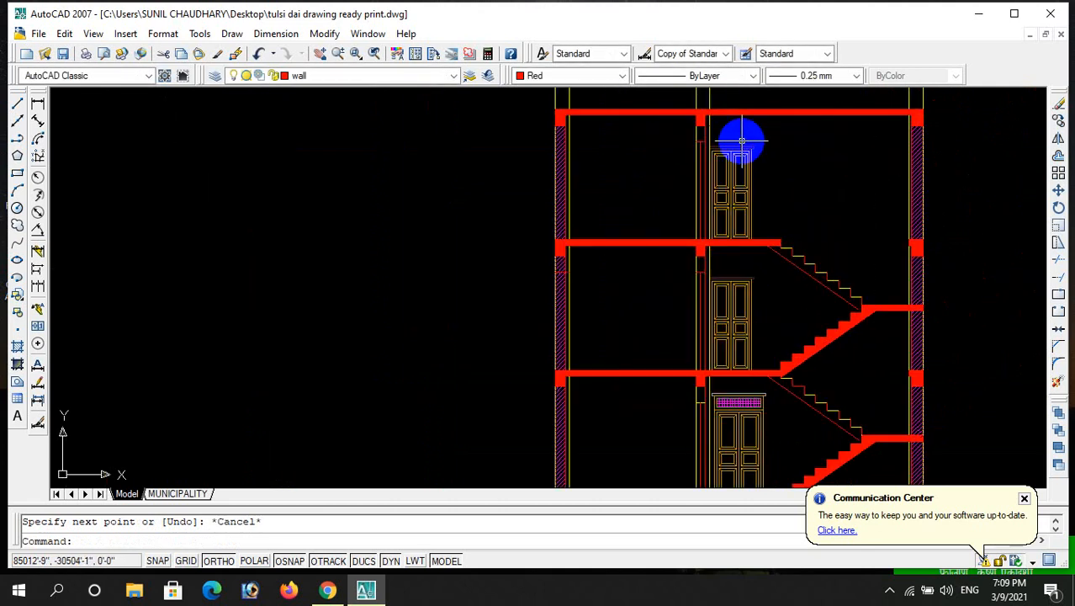
# - Hatch the middle wall areas between the beams and the 7' level lines on all three floors with ANSI31 at scale 1
pyautogui.write('h')
pyautogui.press('Return')
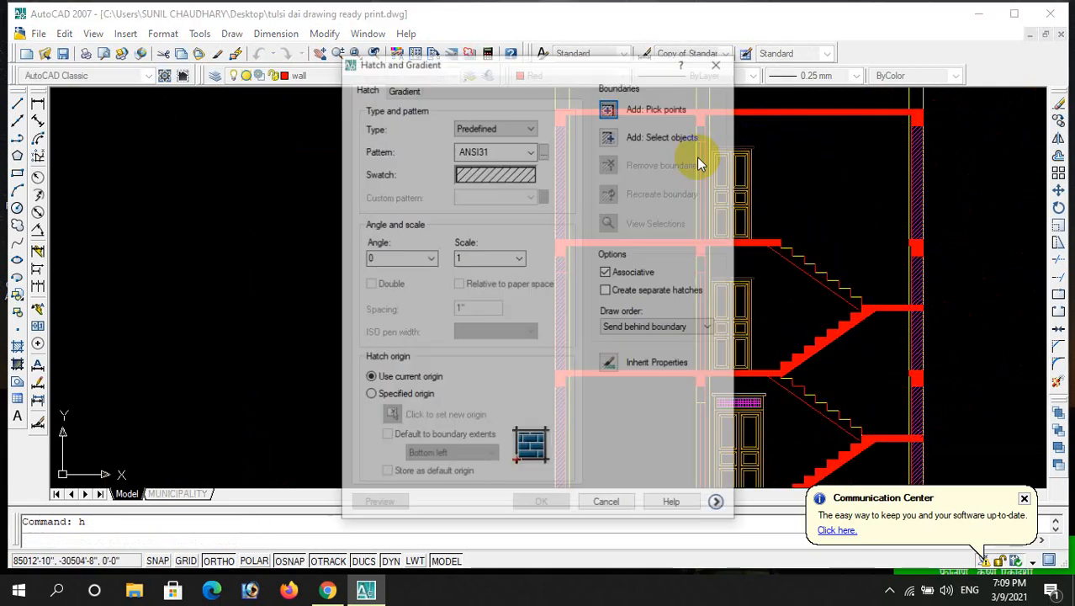
pyautogui.click(610, 108)
pyautogui.scroll(4, 707, 135)
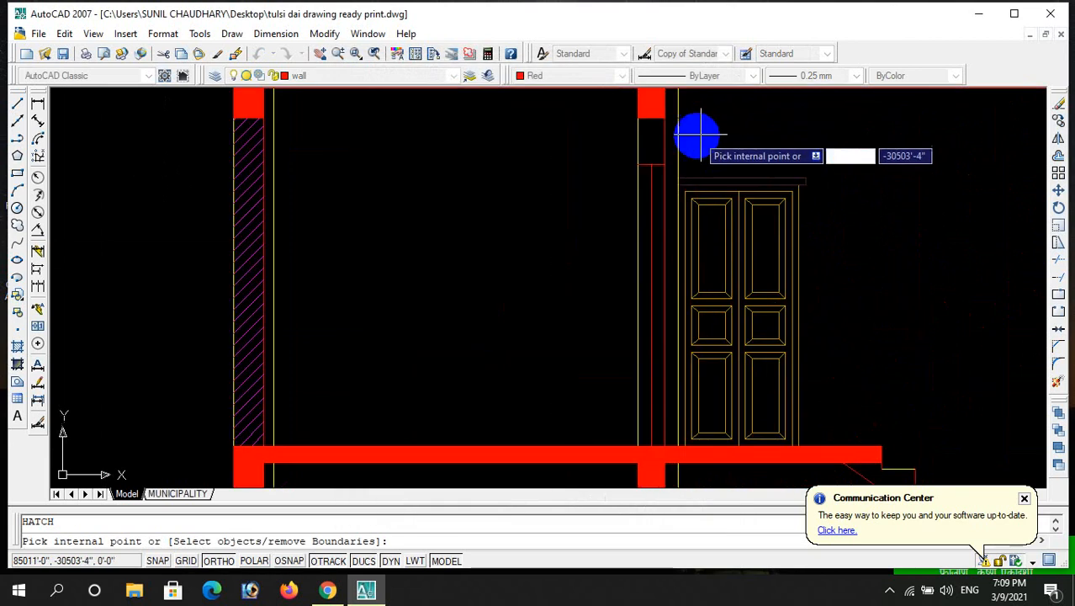
pyautogui.click(660, 113)
pyautogui.scroll(-3, 663, 118)
pyautogui.scroll(3, 655, 204)
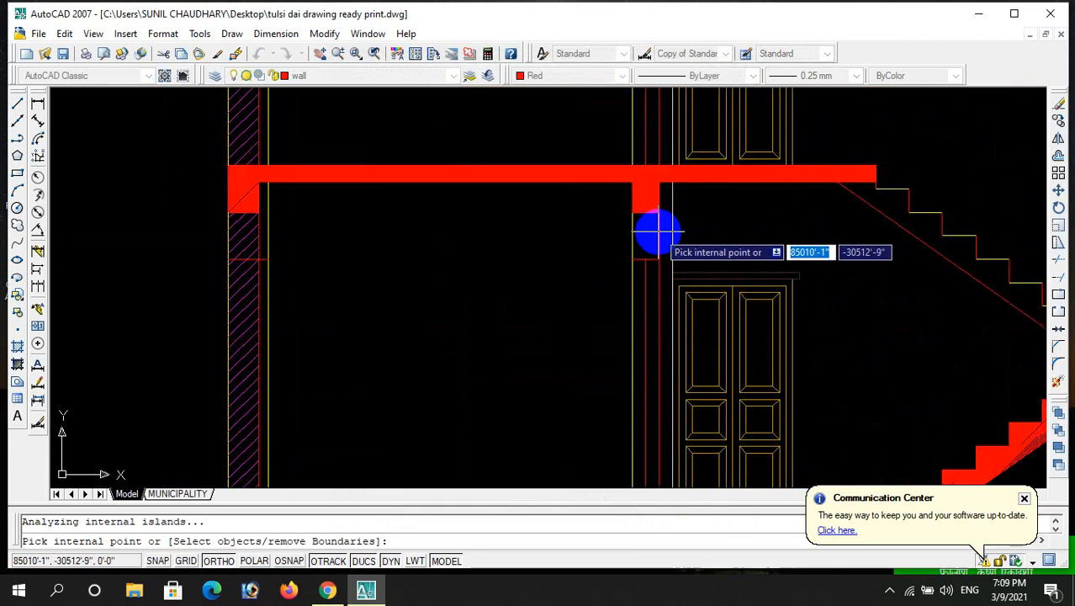
pyautogui.scroll(-2, 656, 145)
pyautogui.scroll(3, 641, 313)
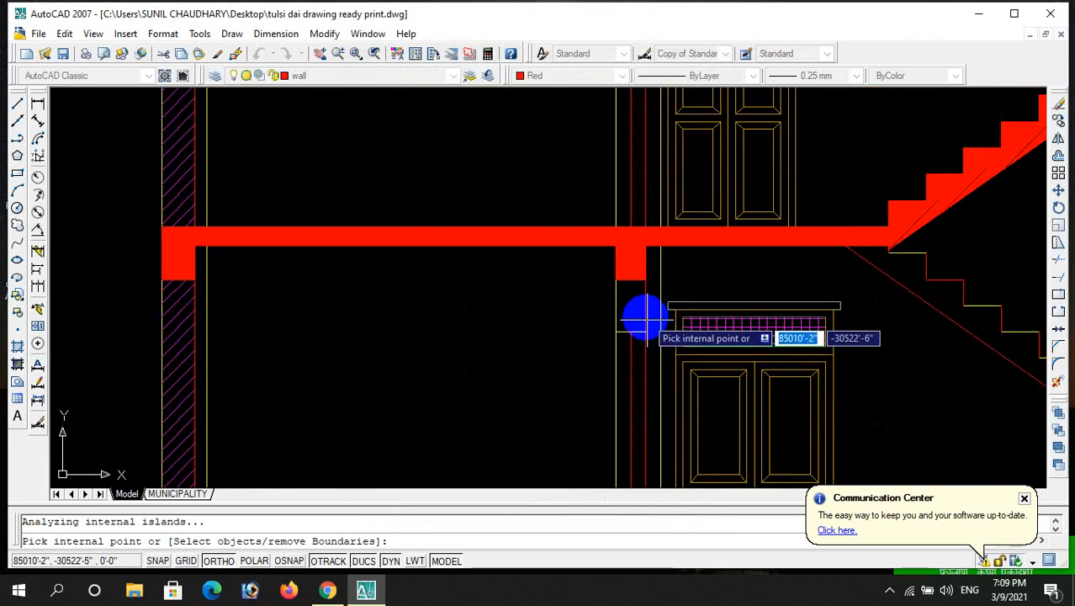
pyautogui.press('Return')
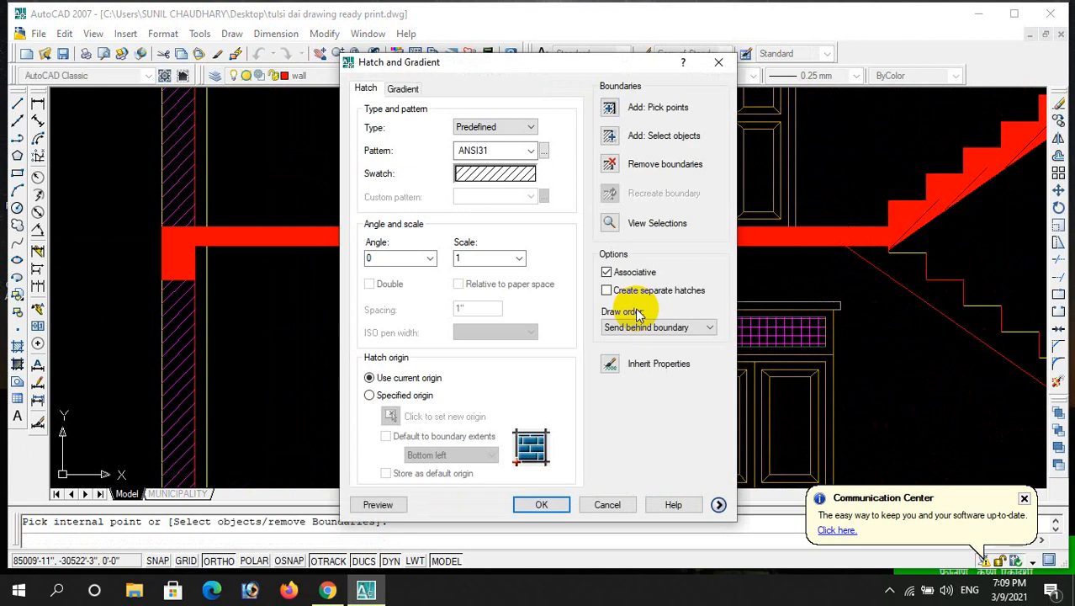
pyautogui.click(545, 502)
# - Match the new middle wall hatch to the left wall's hatch properties
pyautogui.write('ma')
pyautogui.press('Return')
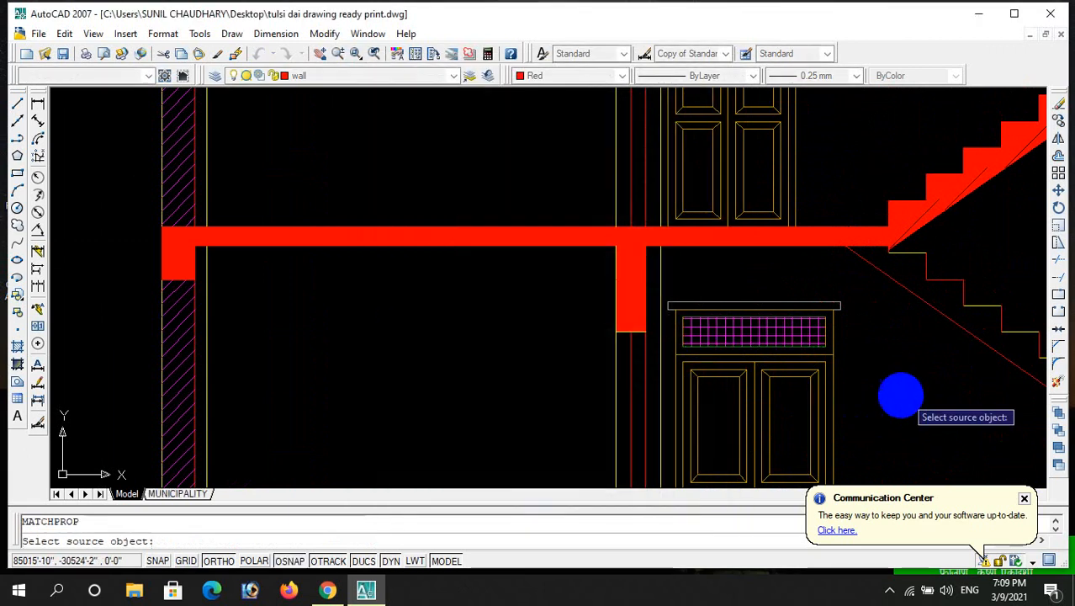
pyautogui.click(176, 360)
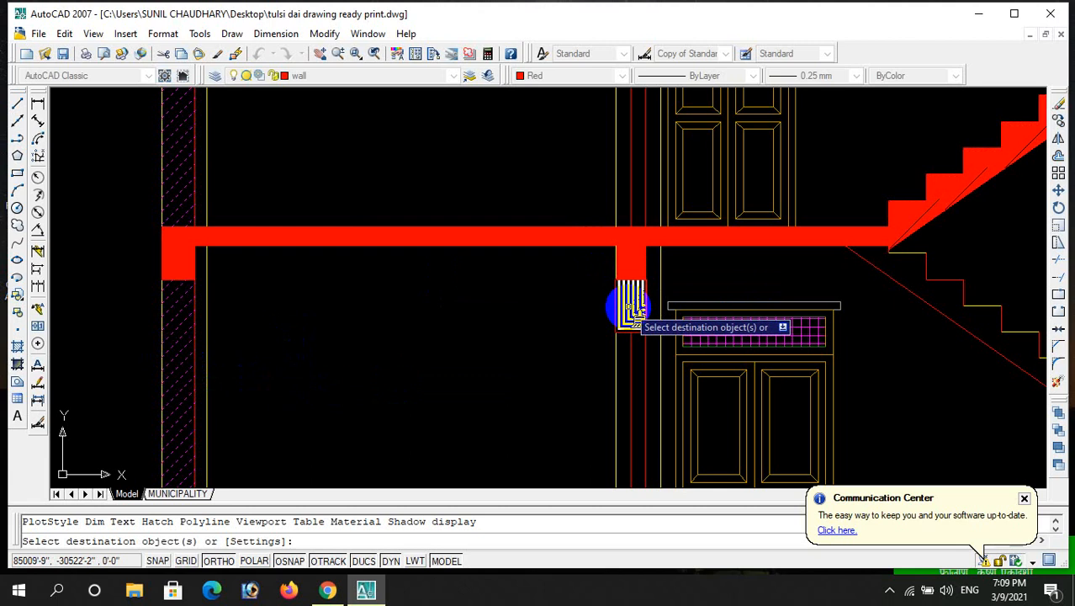
pyautogui.click(628, 305)
pyautogui.press('Escape')
pyautogui.scroll(-6, 618, 320)
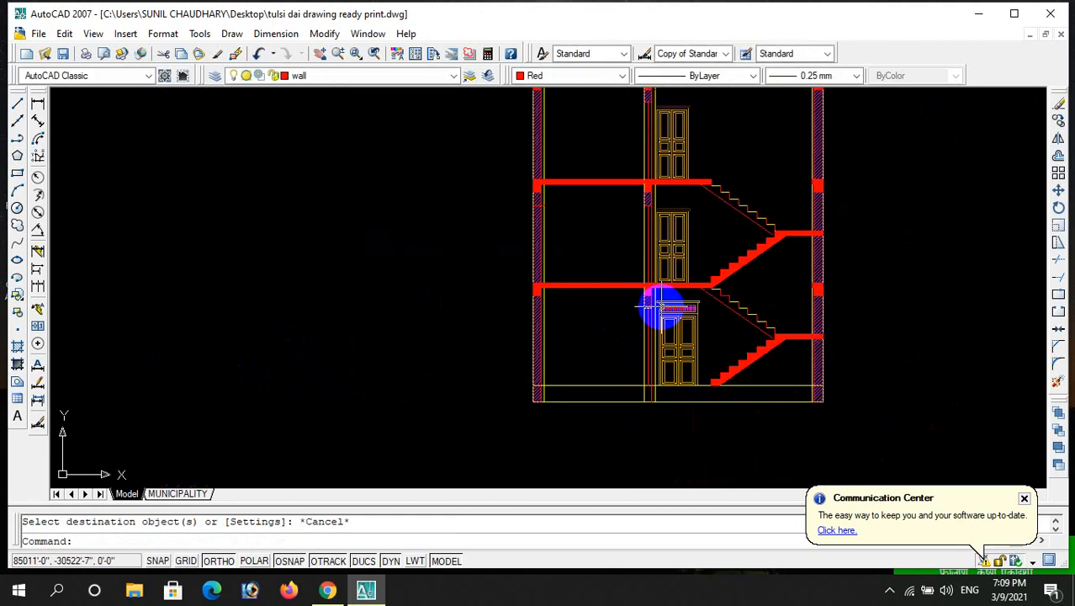
pyautogui.scroll(2, 662, 243)
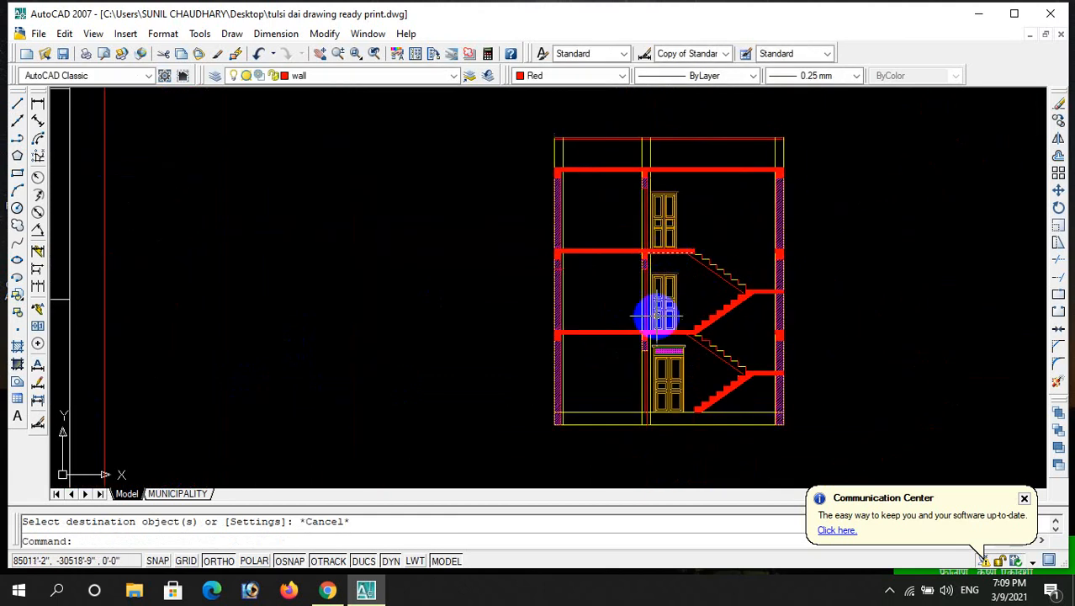
# - Look over the new section and the drawing sheet's floor plans, including the section cut line on the ground floor plan
pyautogui.scroll(-4, 654, 420)
pyautogui.scroll(3, 627, 277)
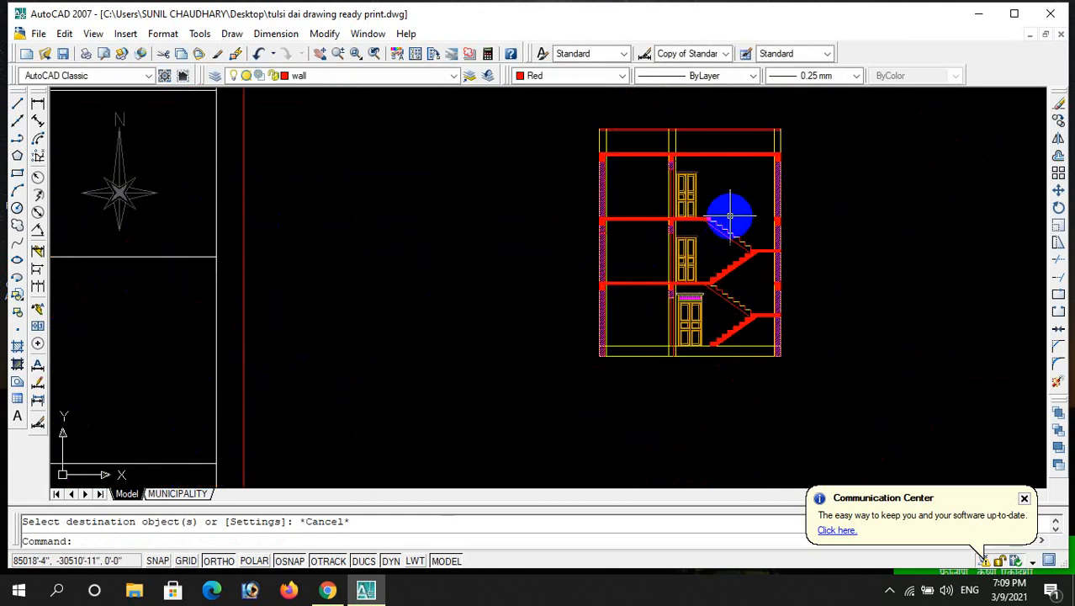
pyautogui.scroll(-5, 730, 215)
pyautogui.scroll(4, 349, 228)
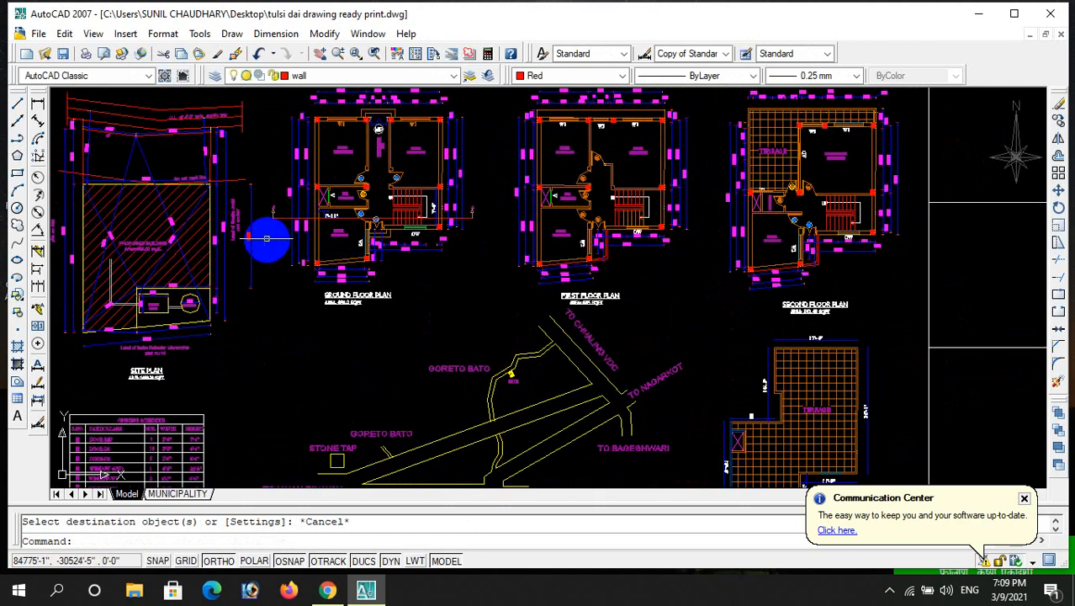
pyautogui.scroll(-3, 387, 221)
pyautogui.scroll(-2, 844, 231)
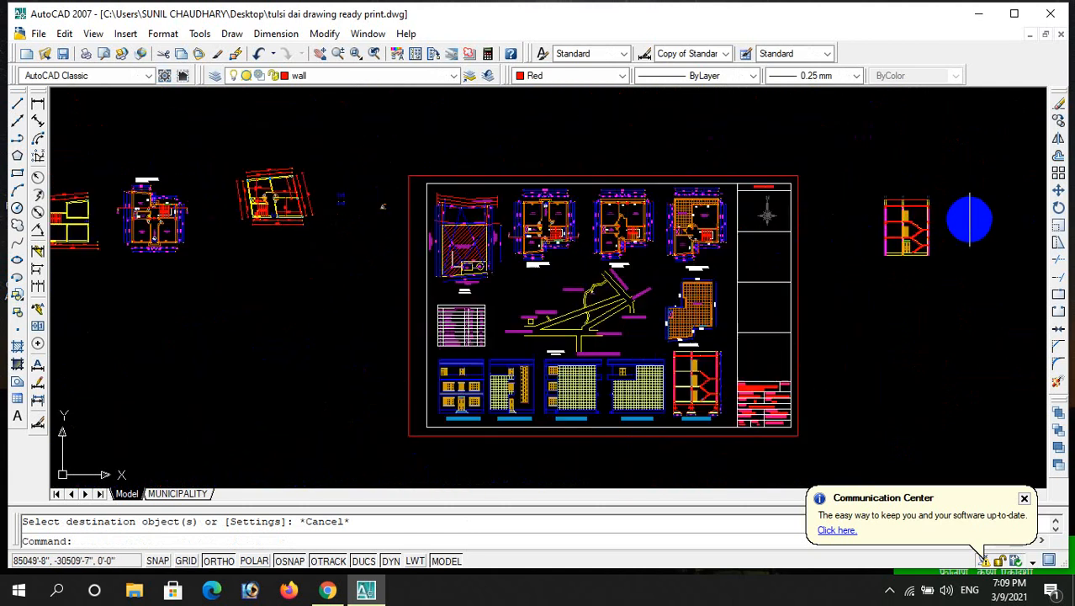
pyautogui.scroll(3, 841, 234)
pyautogui.scroll(3, 841, 231)
pyautogui.scroll(-4, 818, 197)
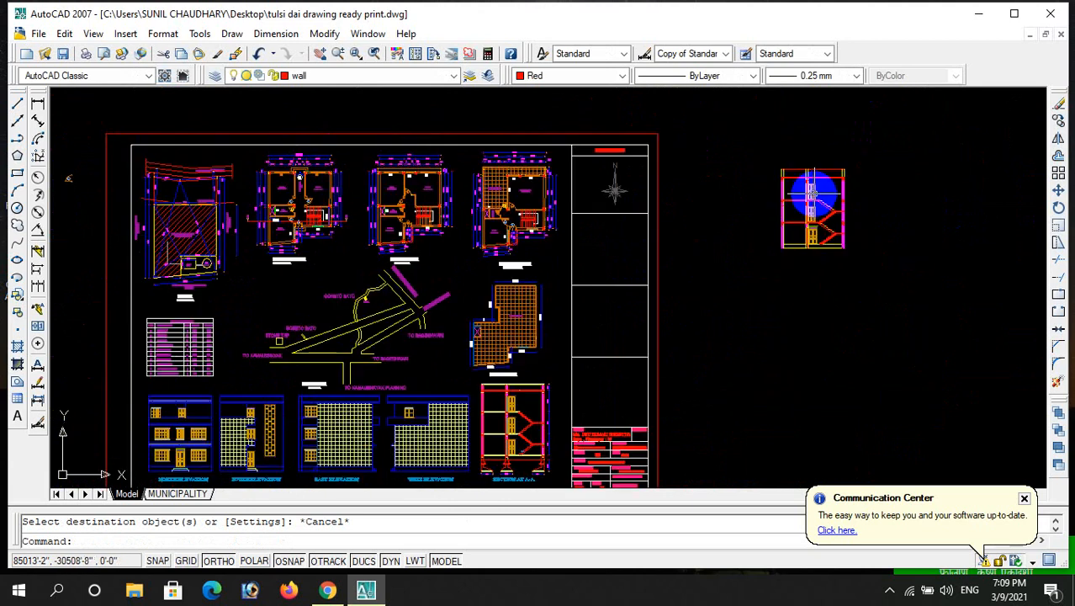
pyautogui.scroll(-2, 812, 215)
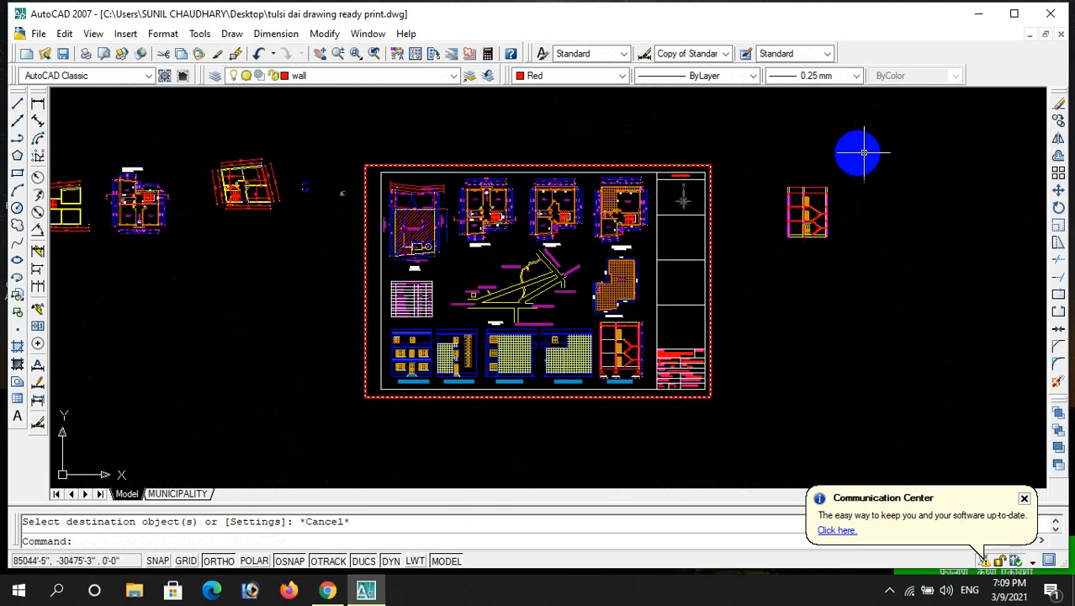
# - Examine the finished Section at A-A for its storey and parapet height dimensions, foundation footings with their dimensions, and title
pyautogui.scroll(6, 637, 426)
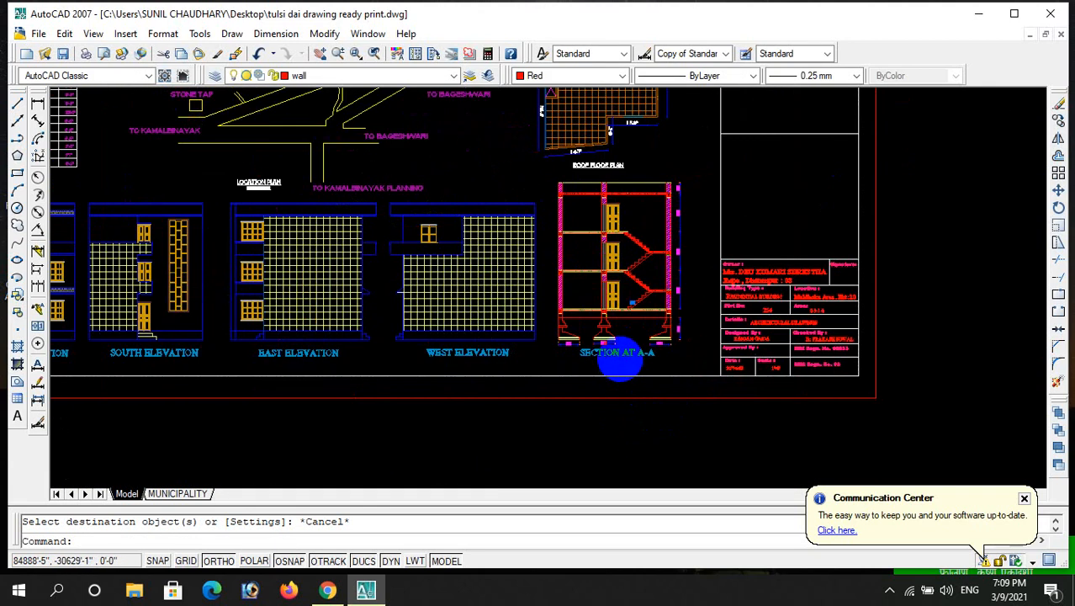
pyautogui.scroll(5, 612, 353)
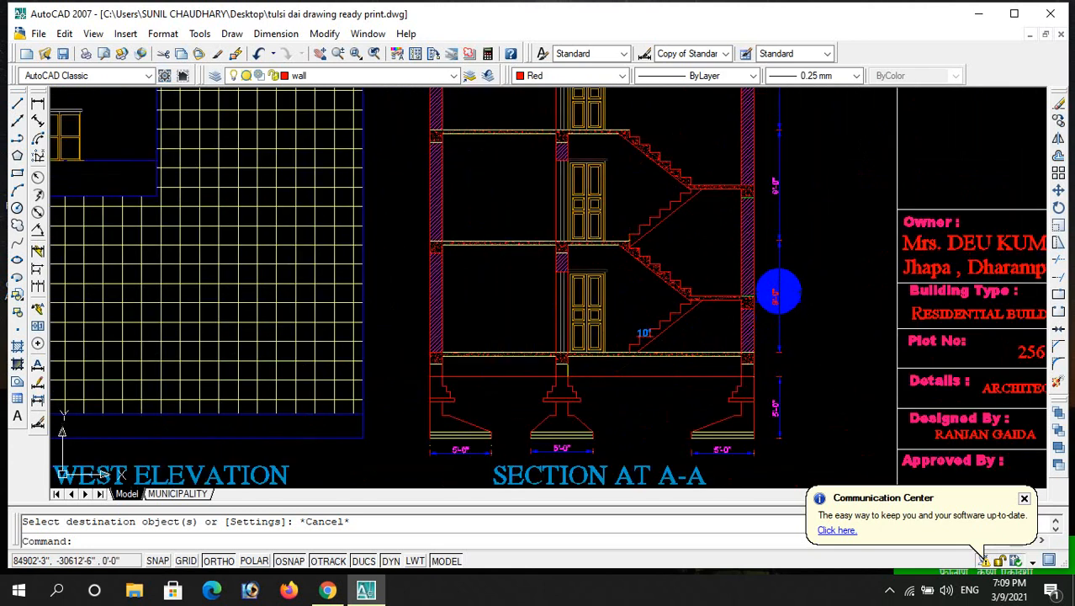
pyautogui.scroll(-4, 785, 243)
pyautogui.scroll(6, 775, 223)
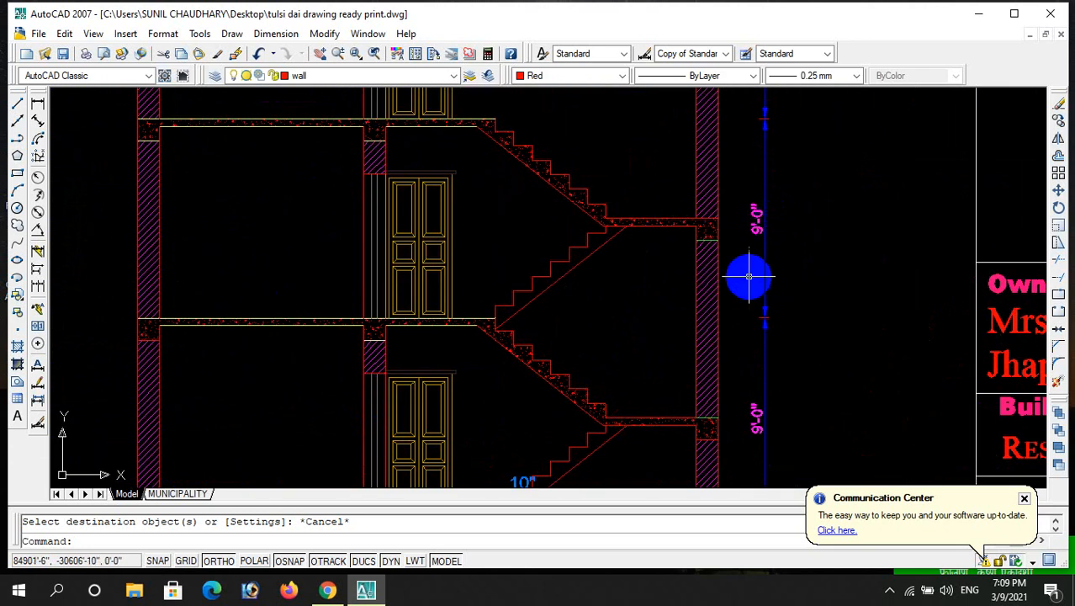
pyautogui.scroll(-5, 757, 244)
pyautogui.scroll(4, 768, 197)
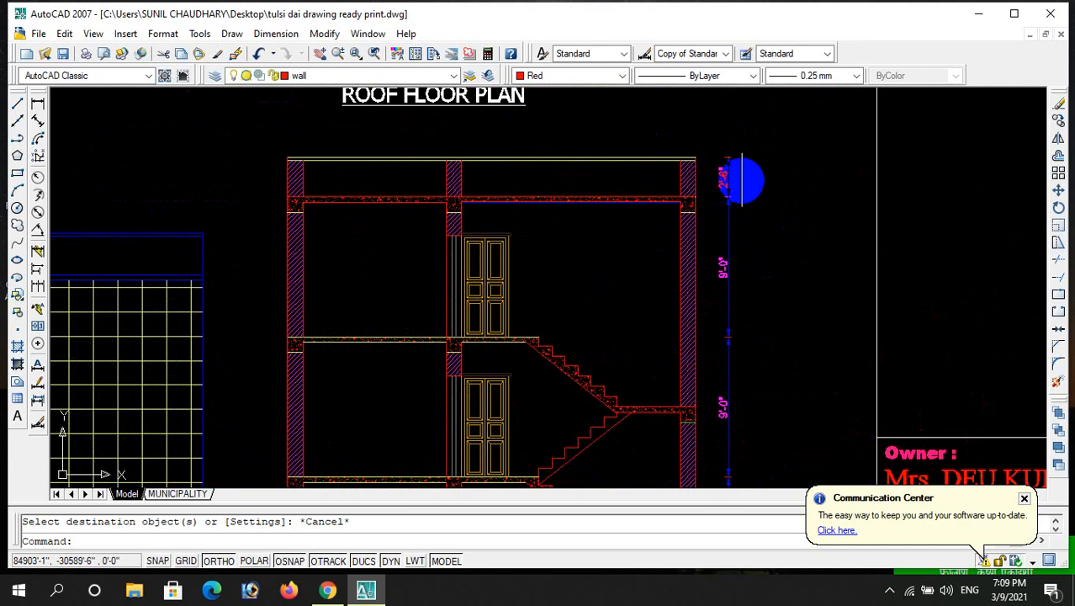
pyautogui.scroll(-3, 739, 183)
pyautogui.scroll(4, 678, 390)
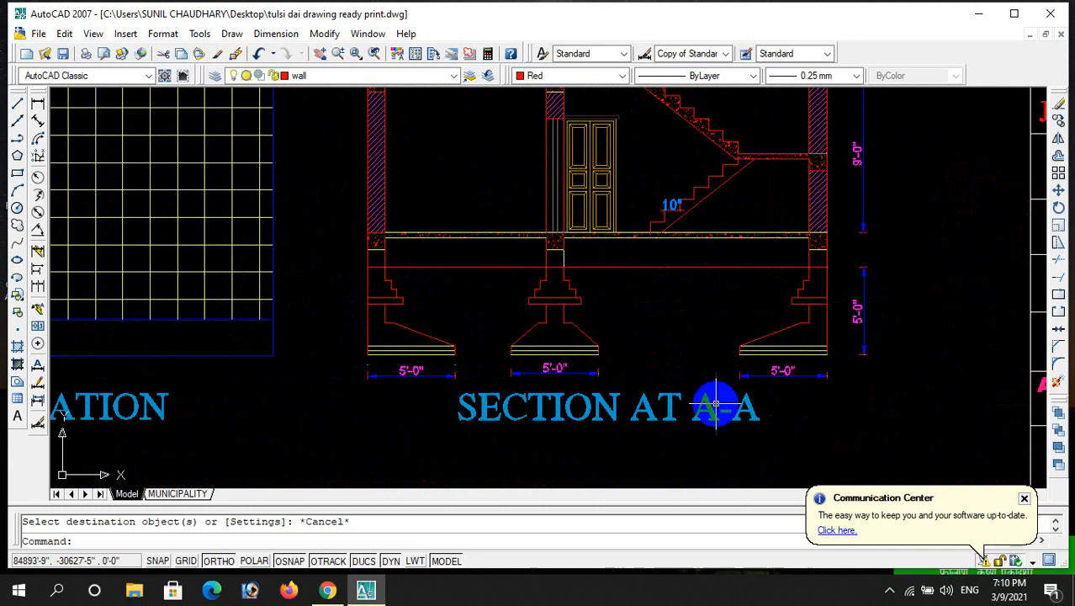
pyautogui.scroll(-5, 710, 396)
pyautogui.scroll(4, 691, 311)
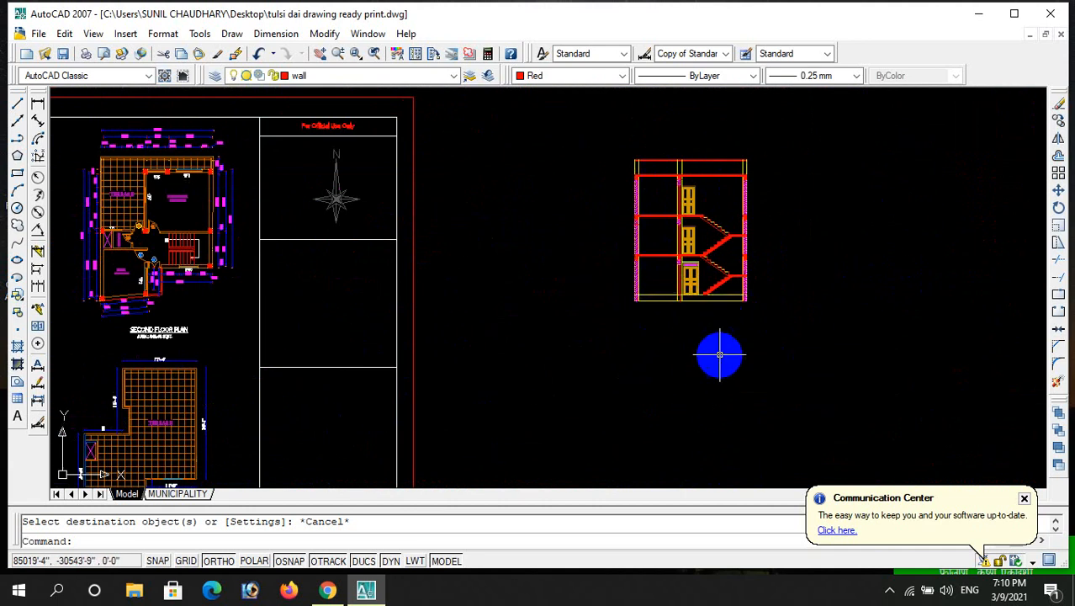
pyautogui.scroll(-4, 758, 317)
pyautogui.scroll(4, 749, 307)
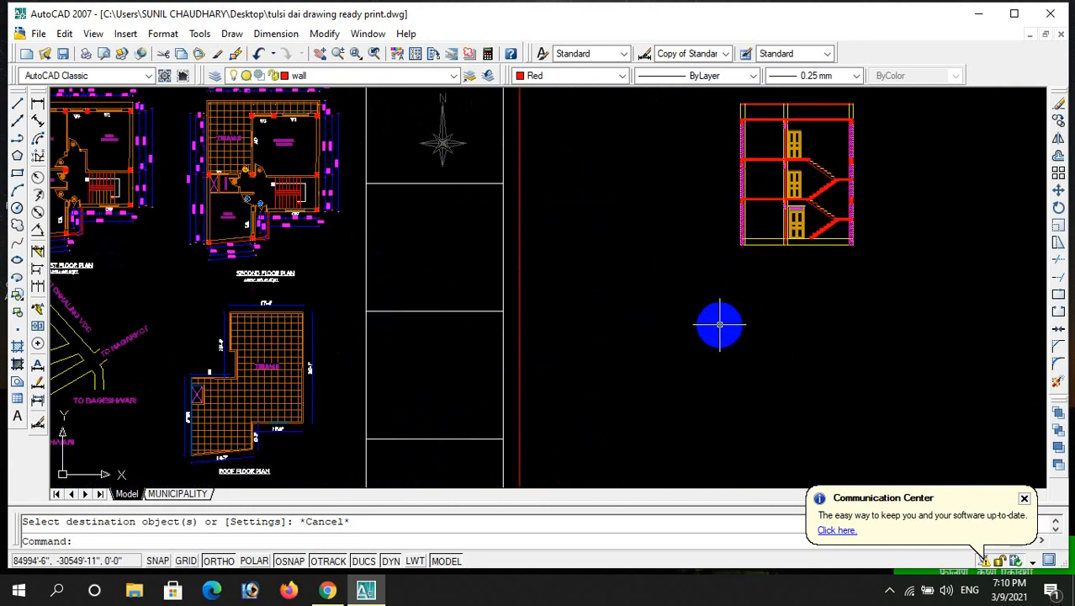
pyautogui.scroll(-3, 719, 324)
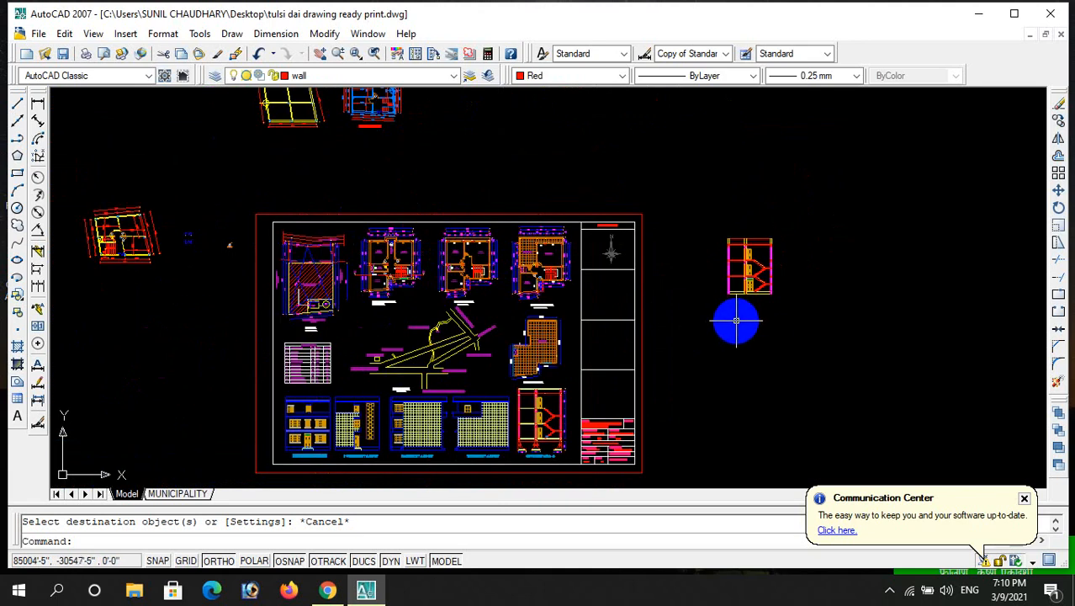
pyautogui.scroll(4, 785, 291)
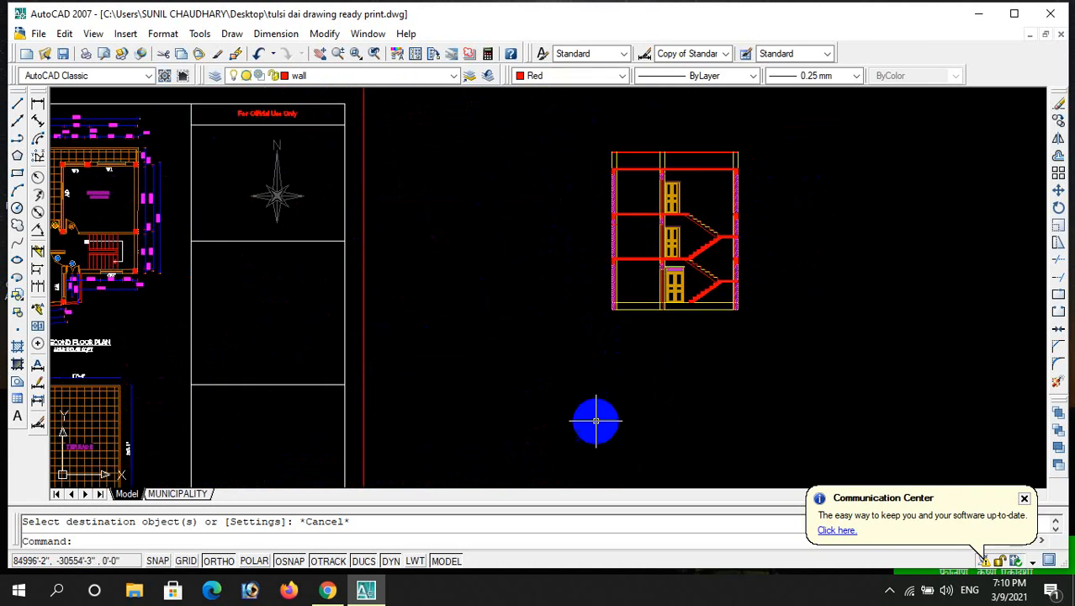
pyautogui.scroll(-1, 702, 380)
pyautogui.scroll(3, 707, 359)
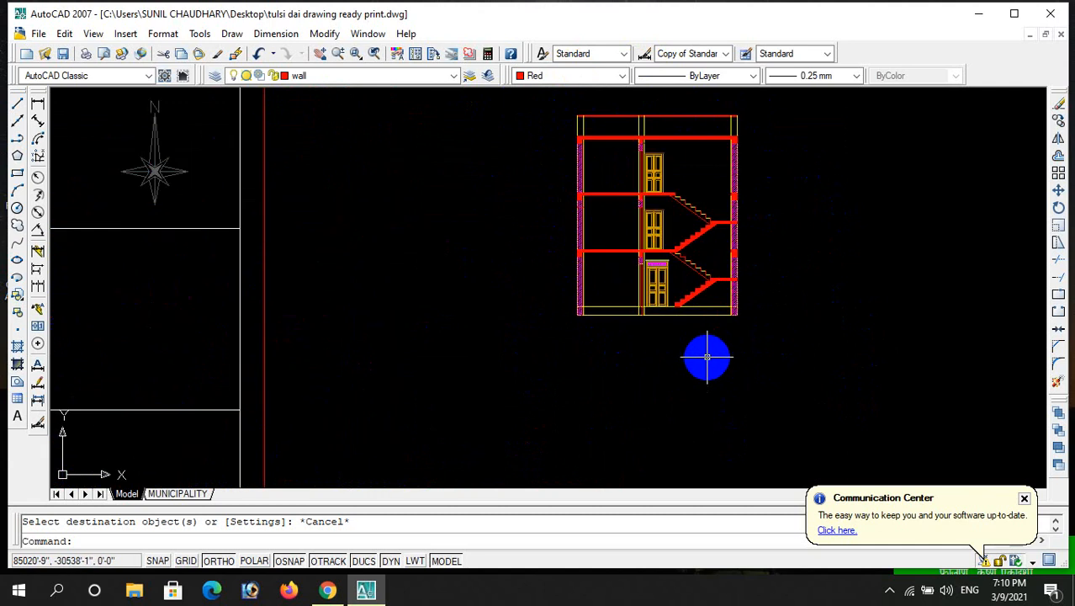